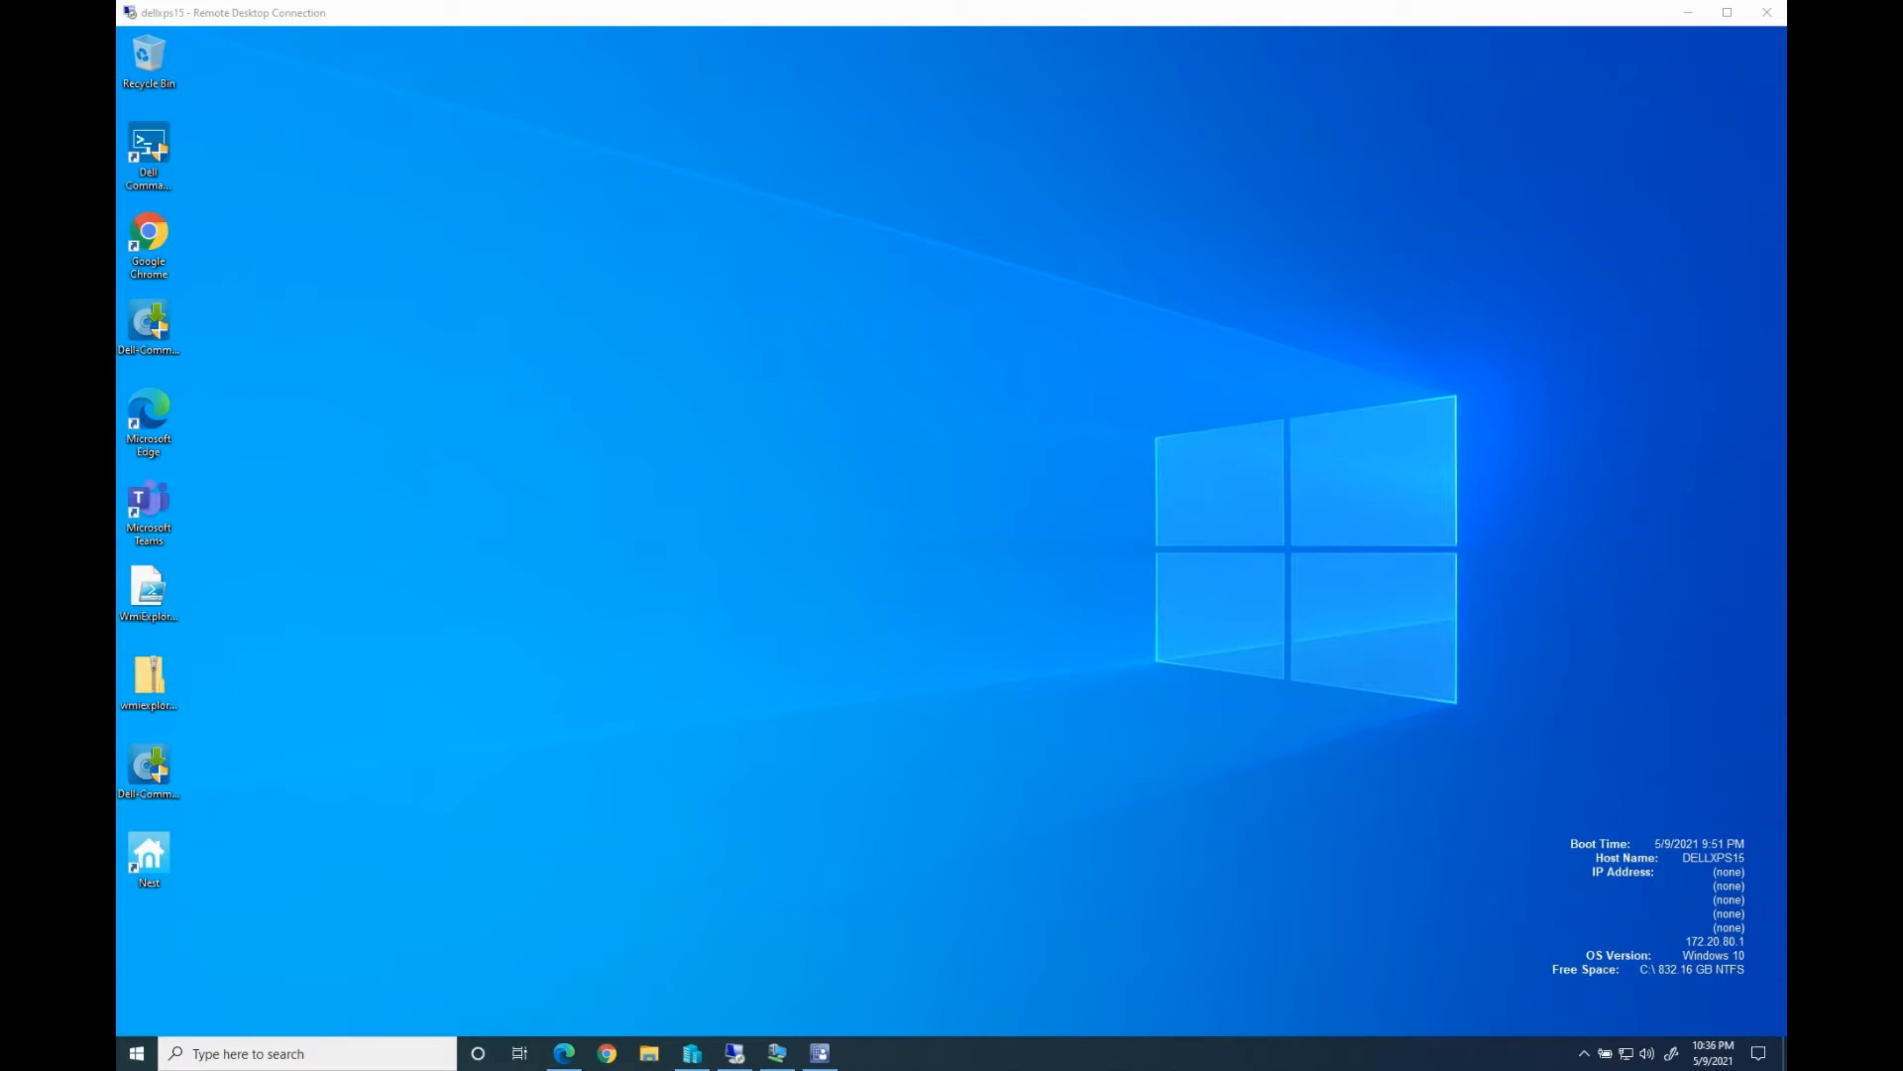
Bring up the CoManagment-1 virtual machine window and open Command Prompt inside it
click(778, 1053)
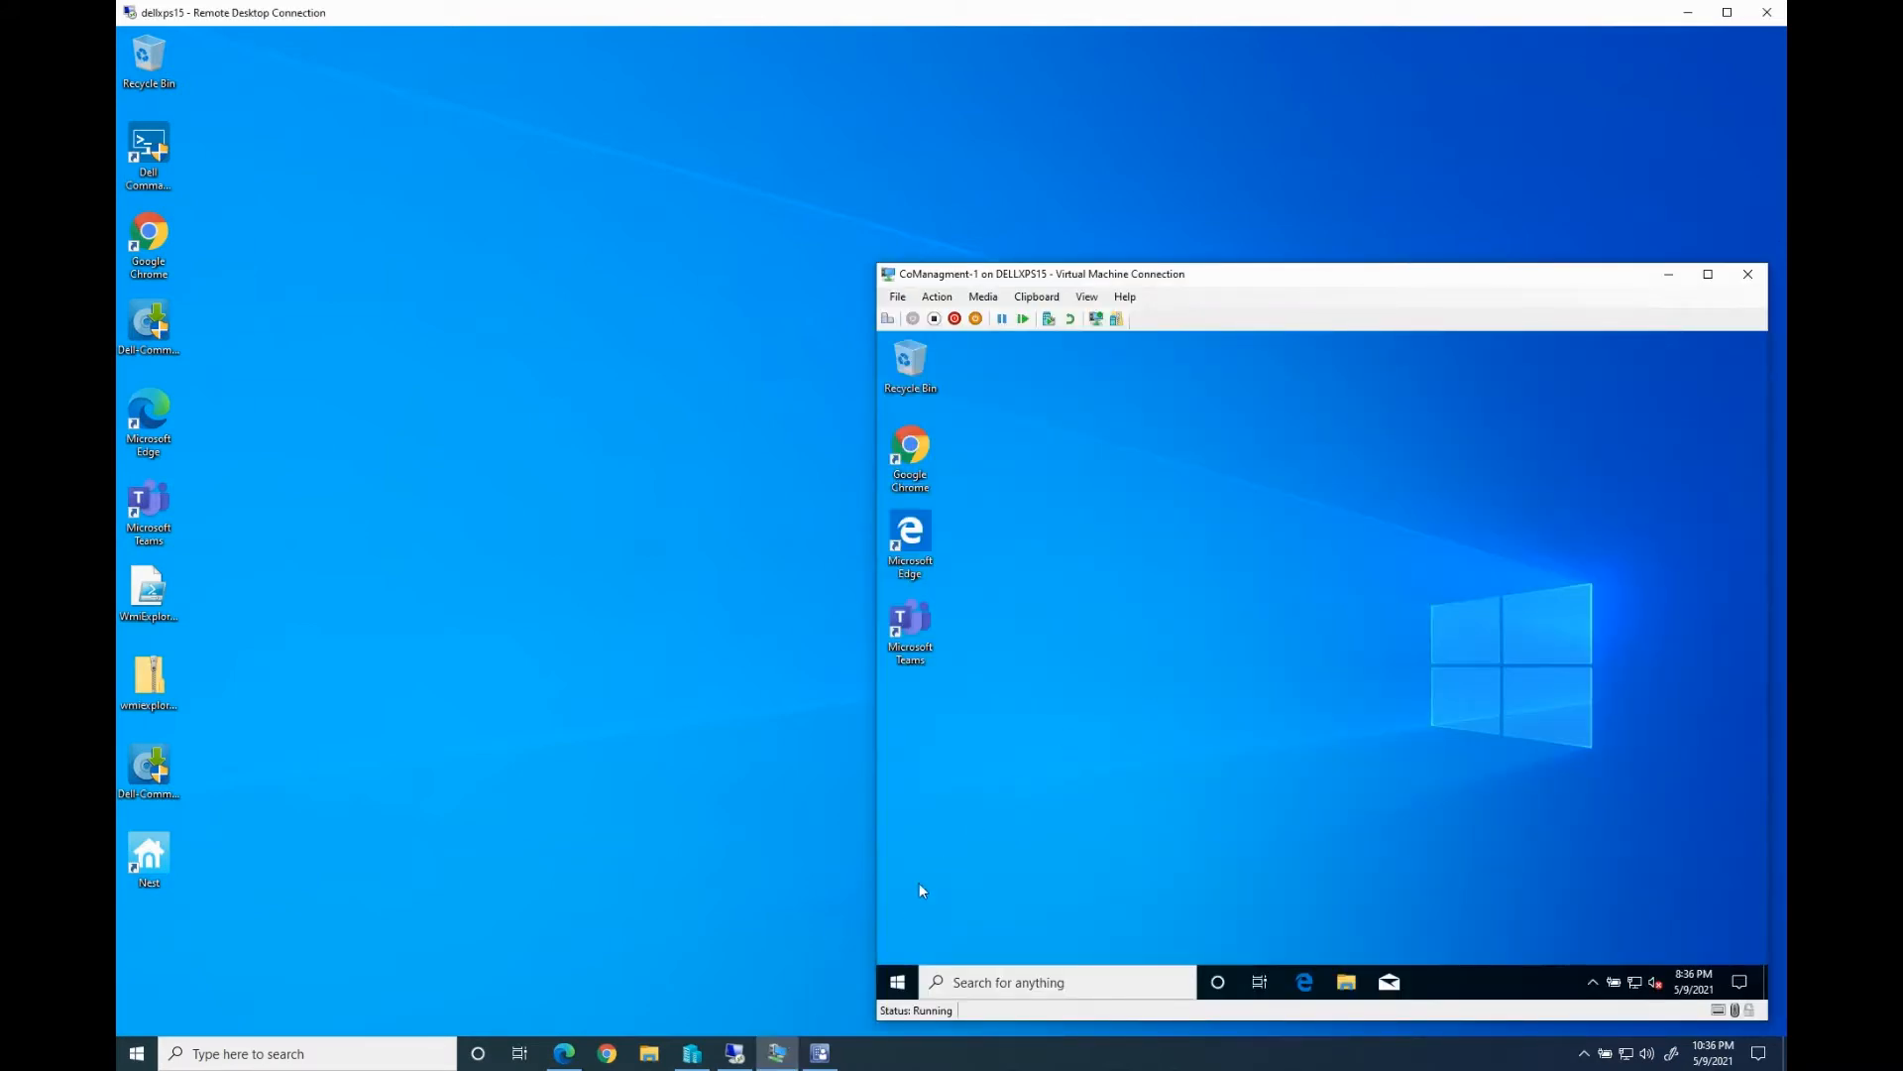
drag(1291, 275, 1199, 259)
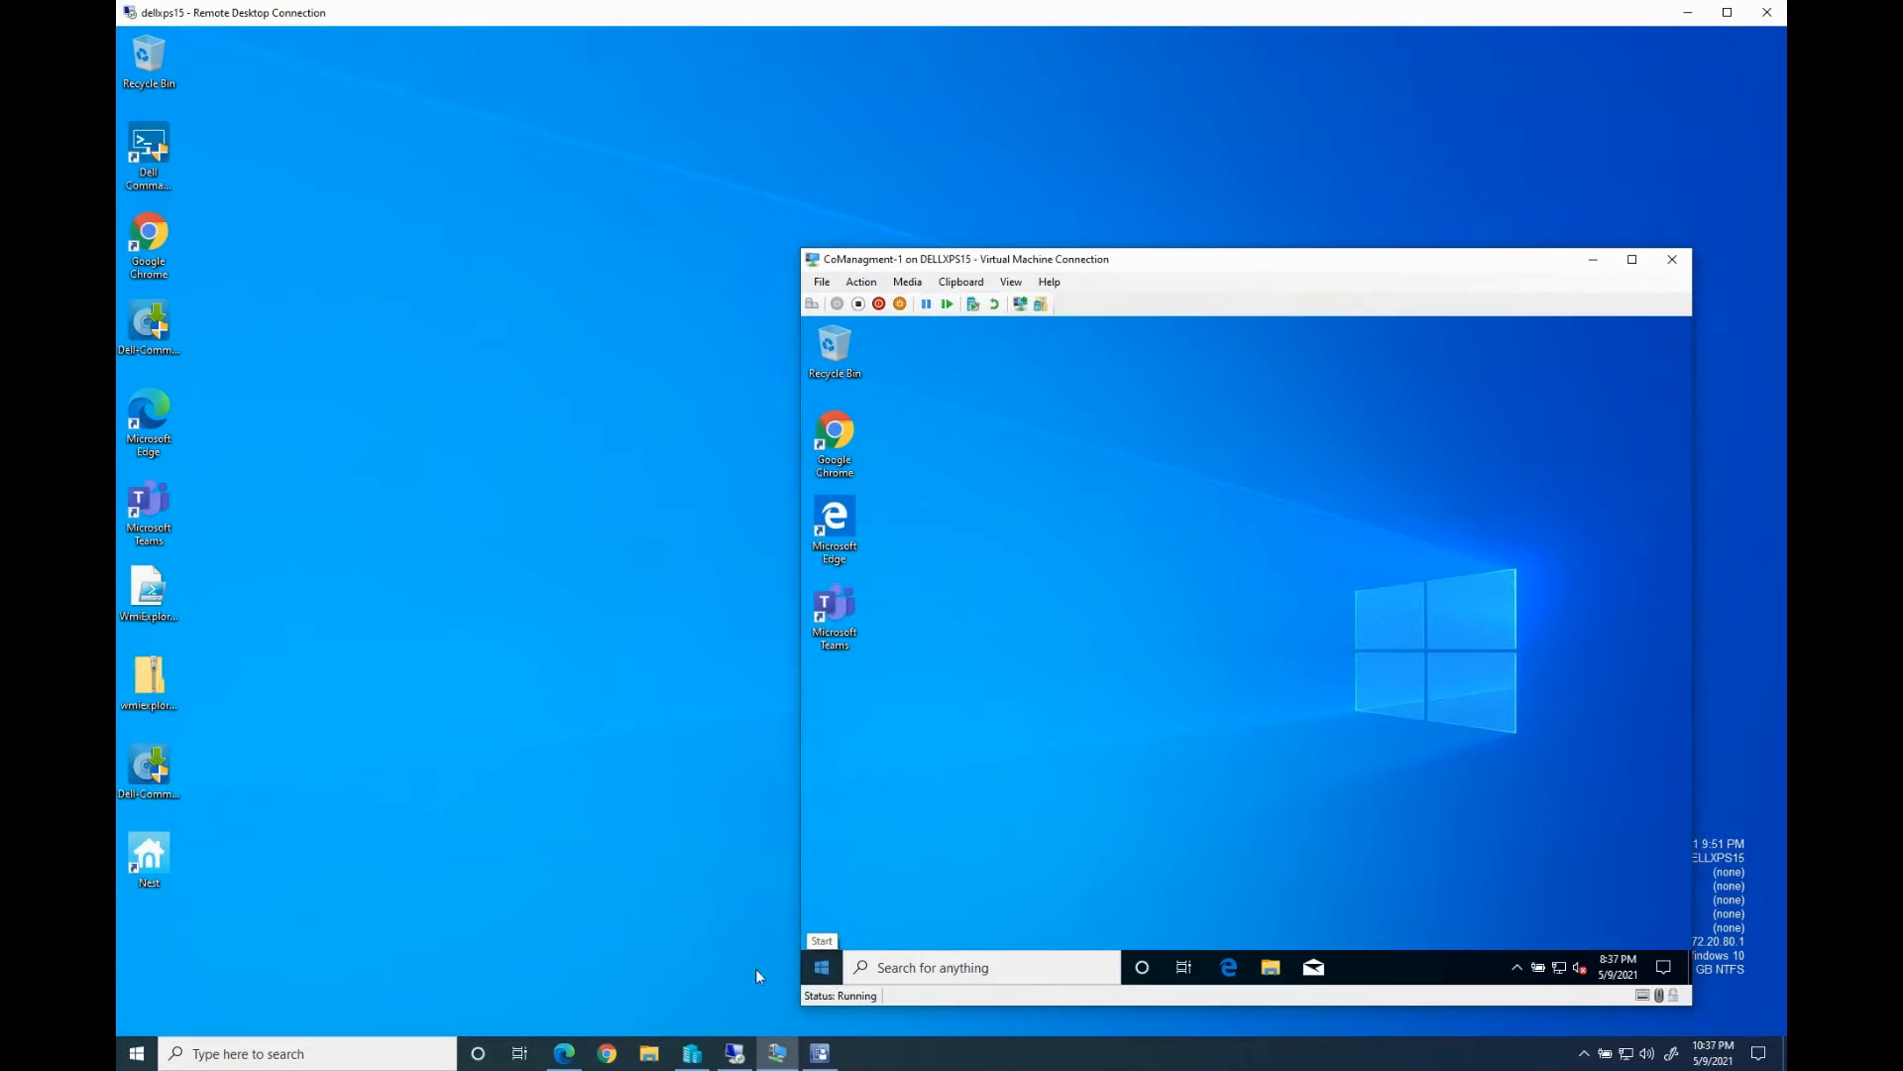
click(822, 967)
text(cmd)
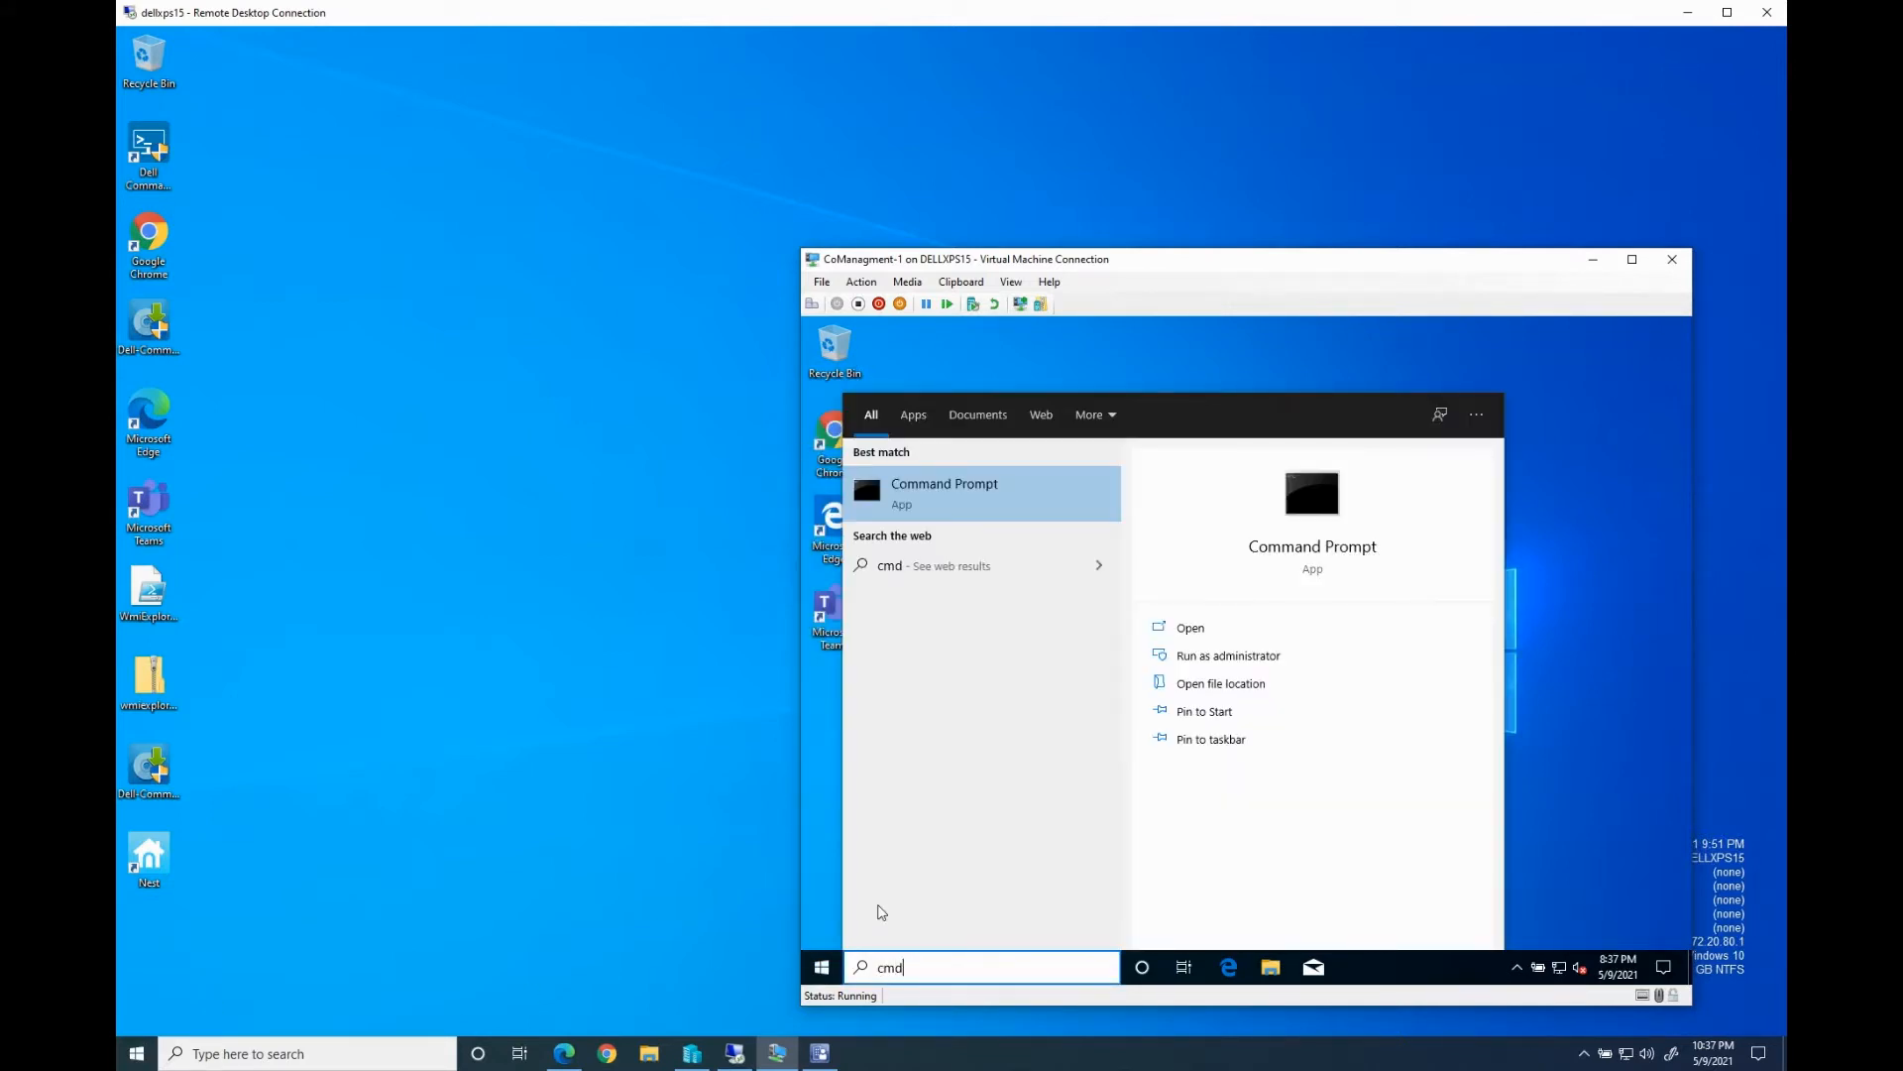
key(Return)
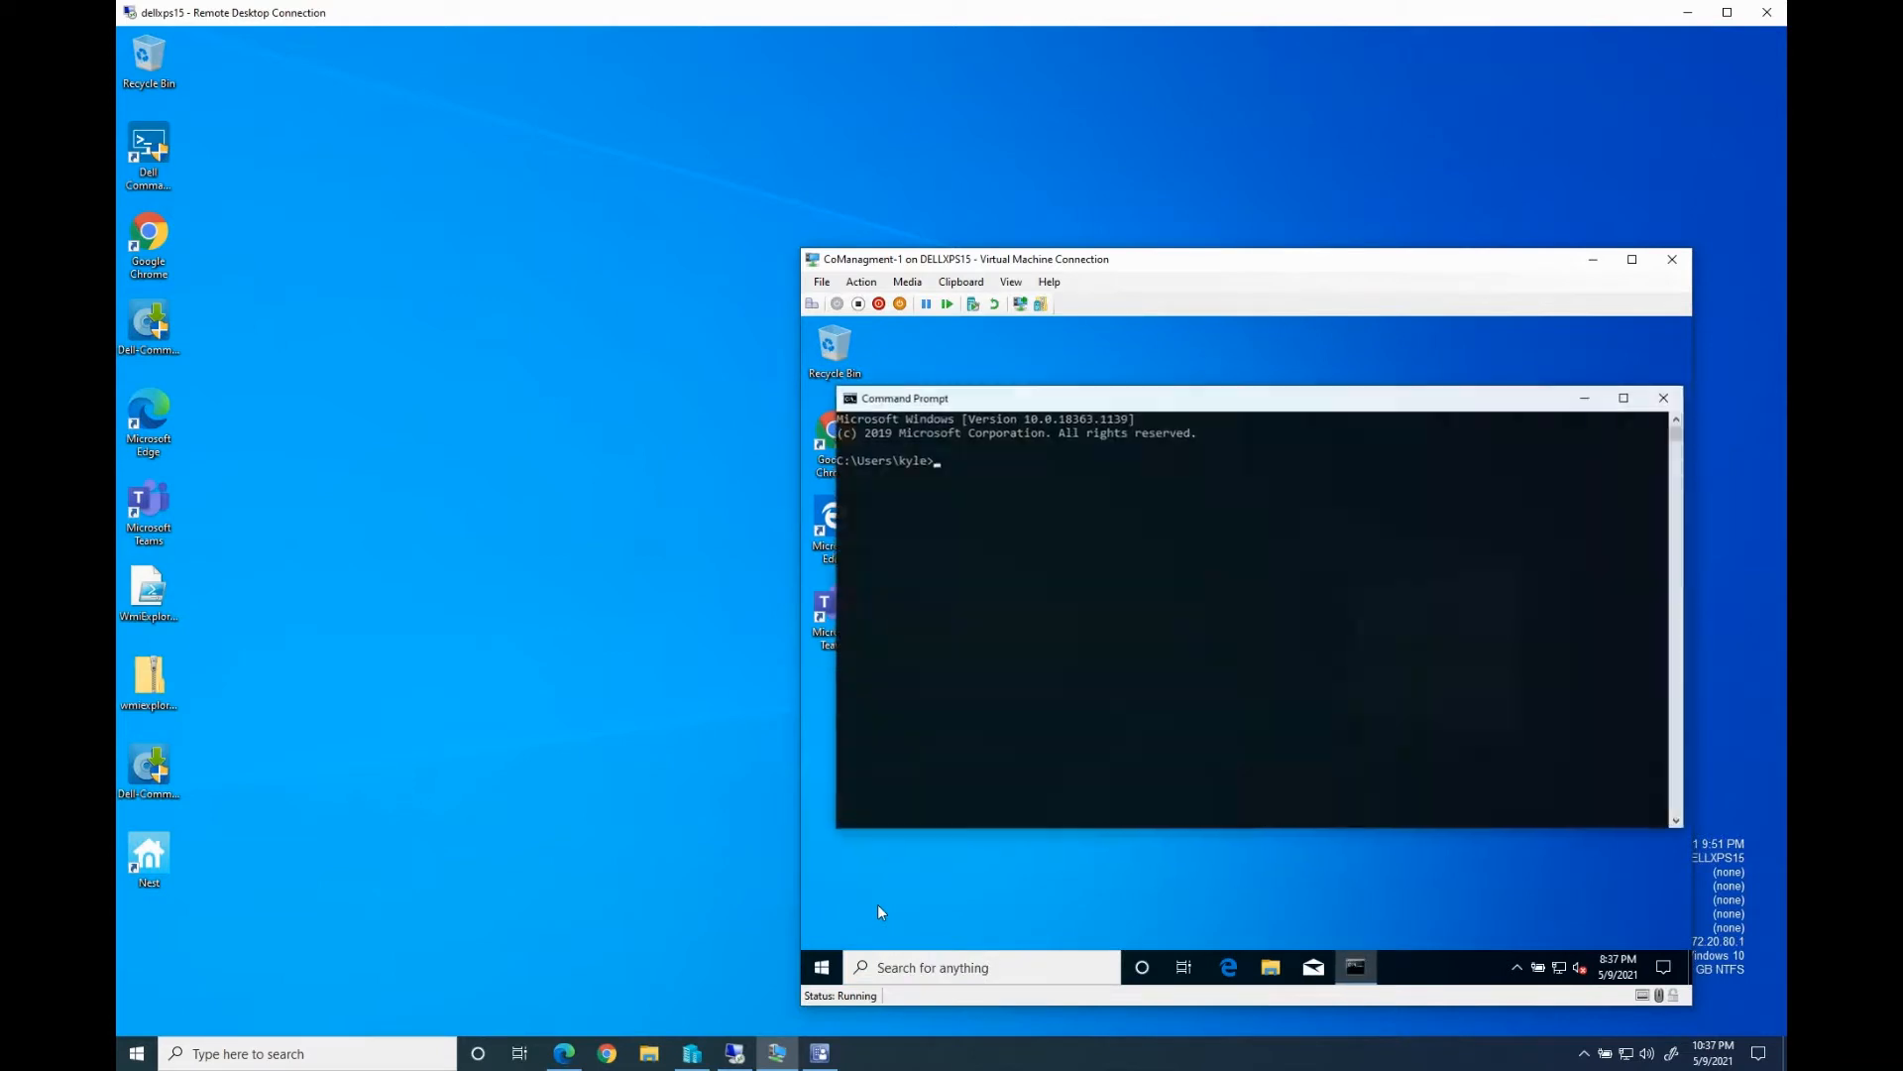
Run dsregcmd /status in the virtual machine and examine the device state, diagnostic data and Ngc prerequisite check
text(dsre)
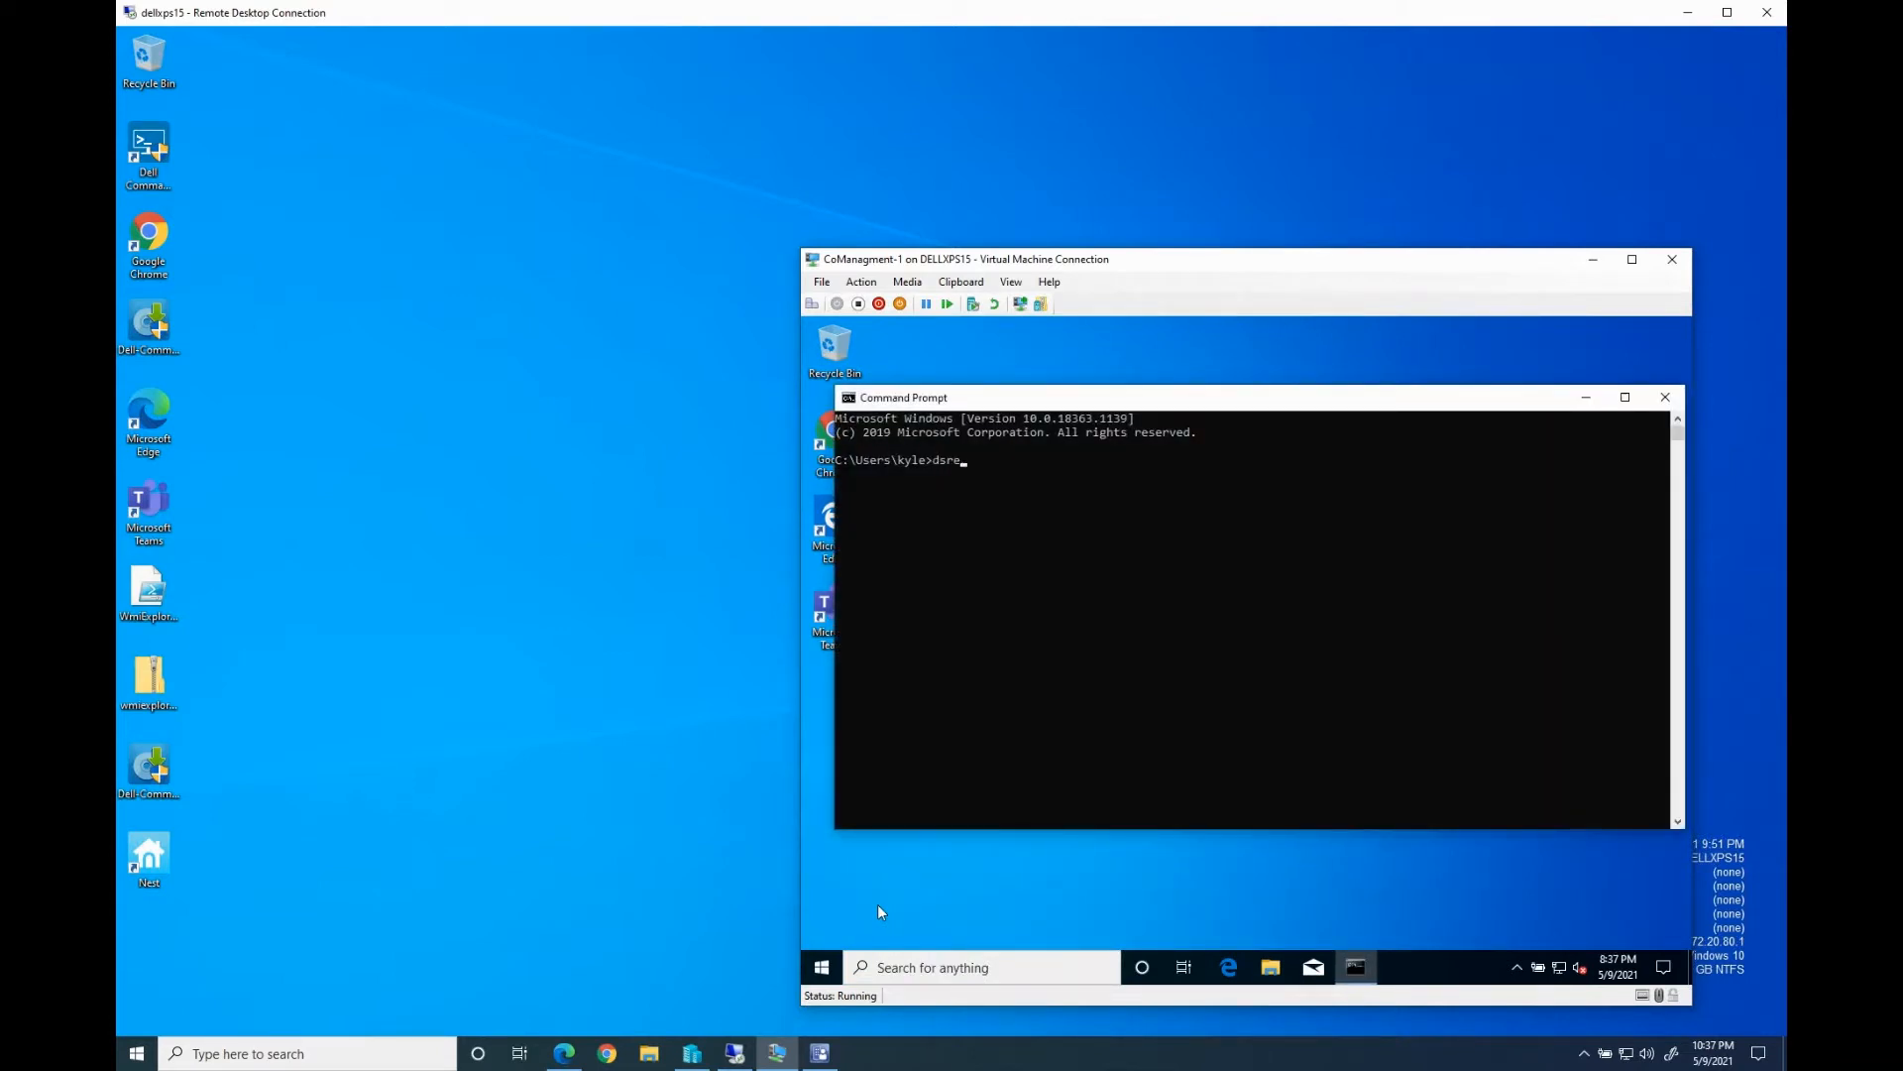
text(gcmd  /status)
key(Return)
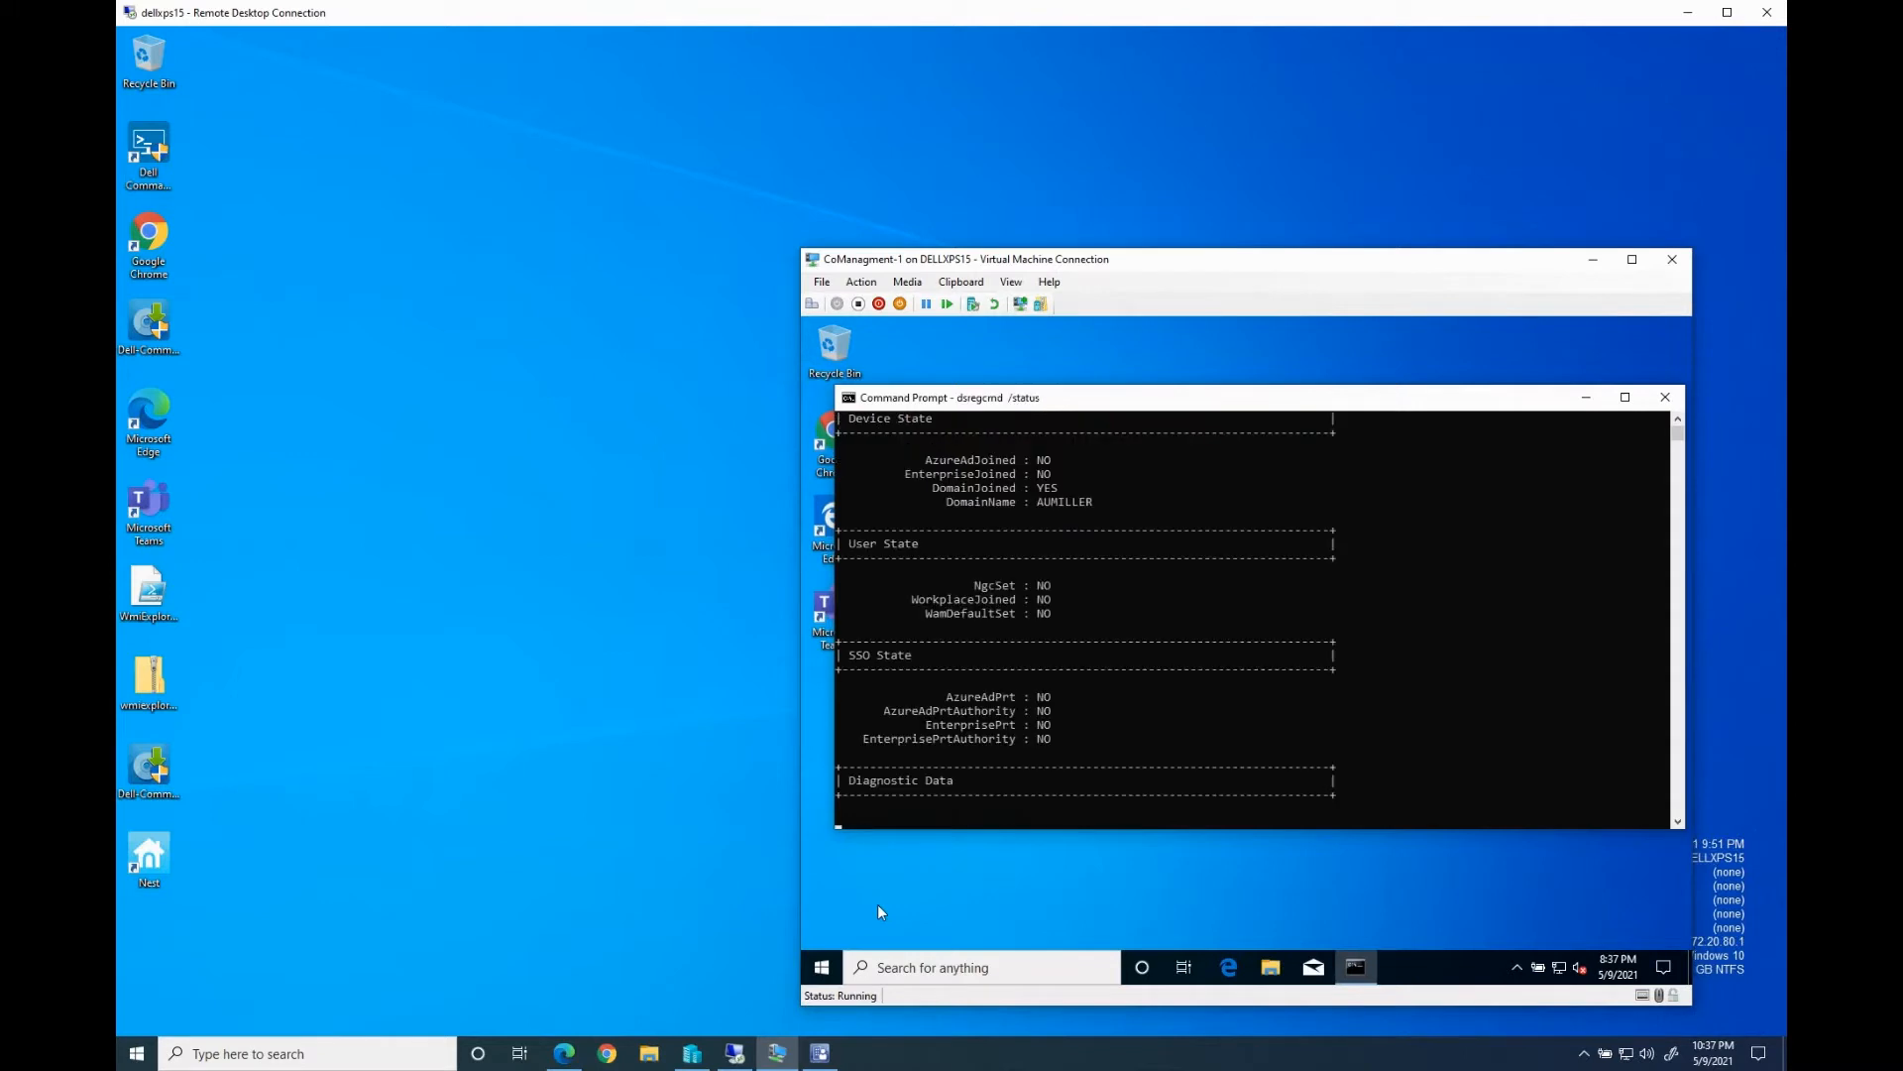
scroll(1094, 802, up, 8)
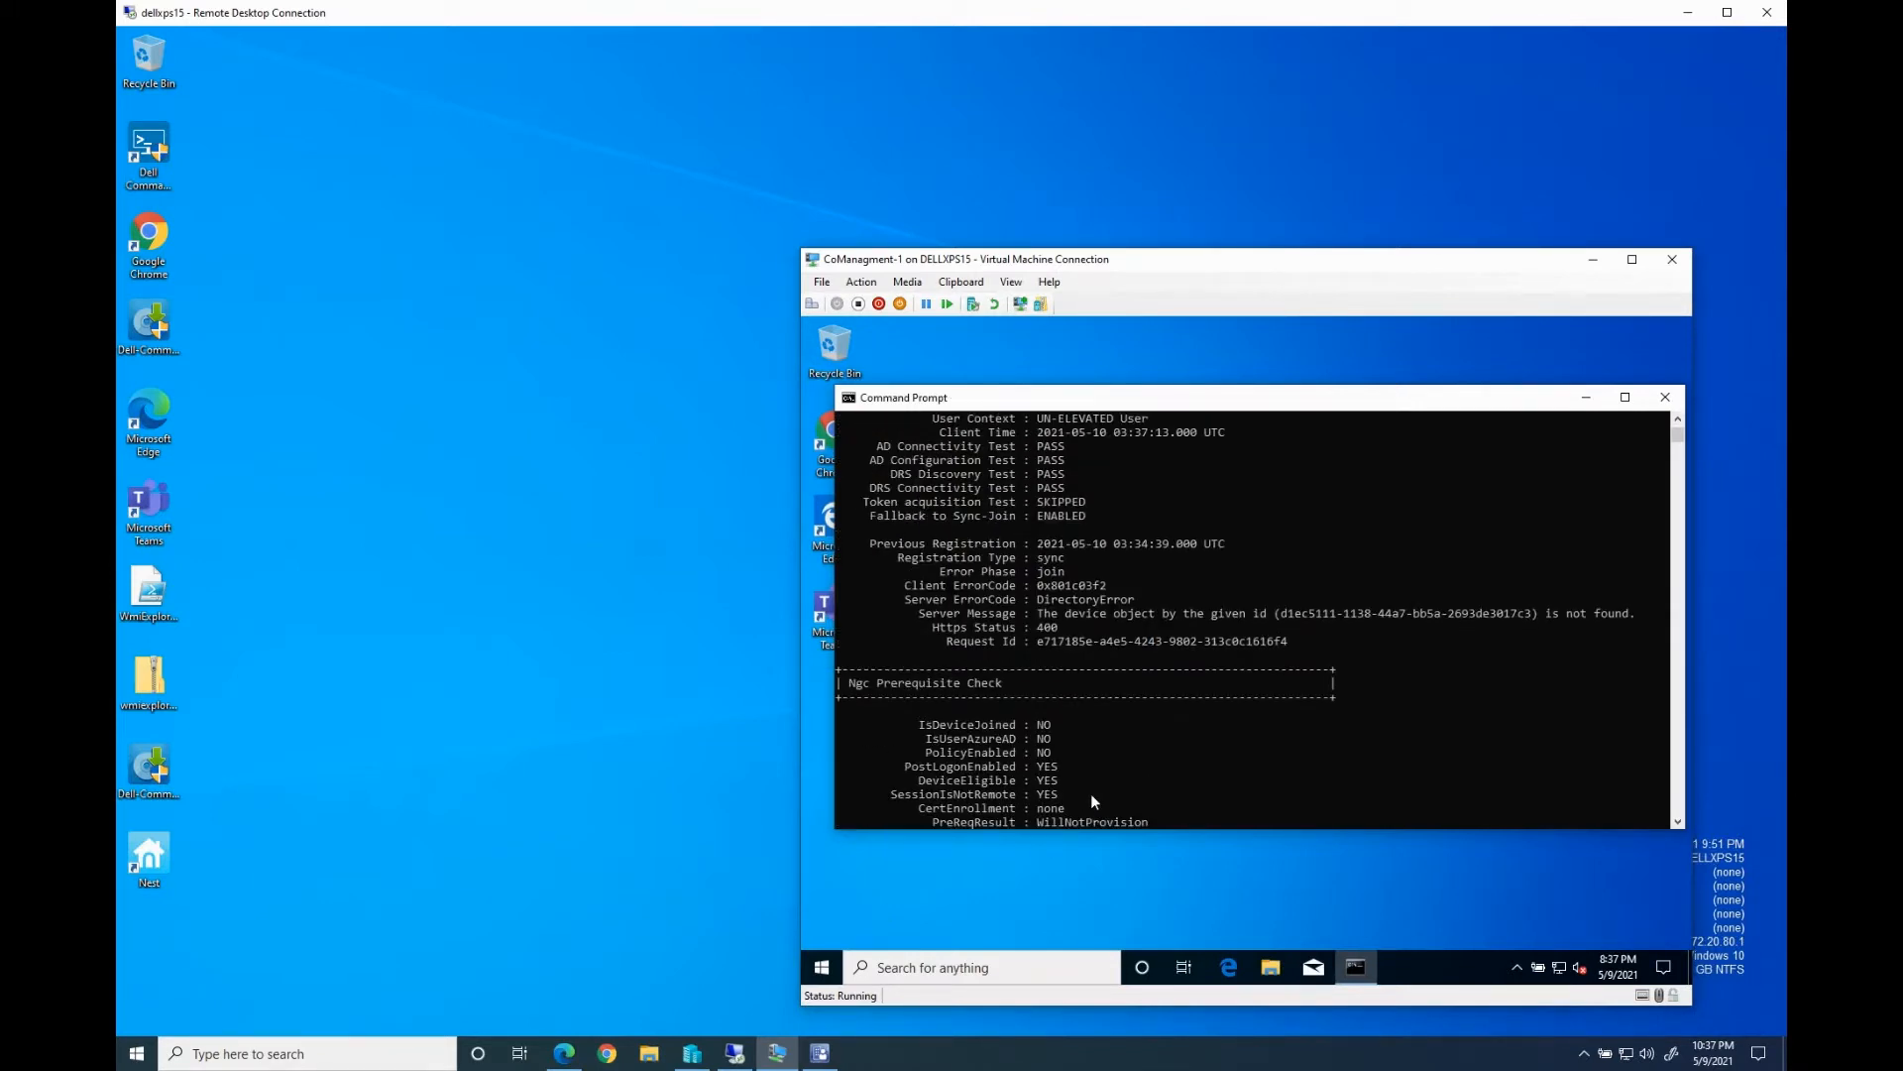
scroll(1091, 793, up, 5)
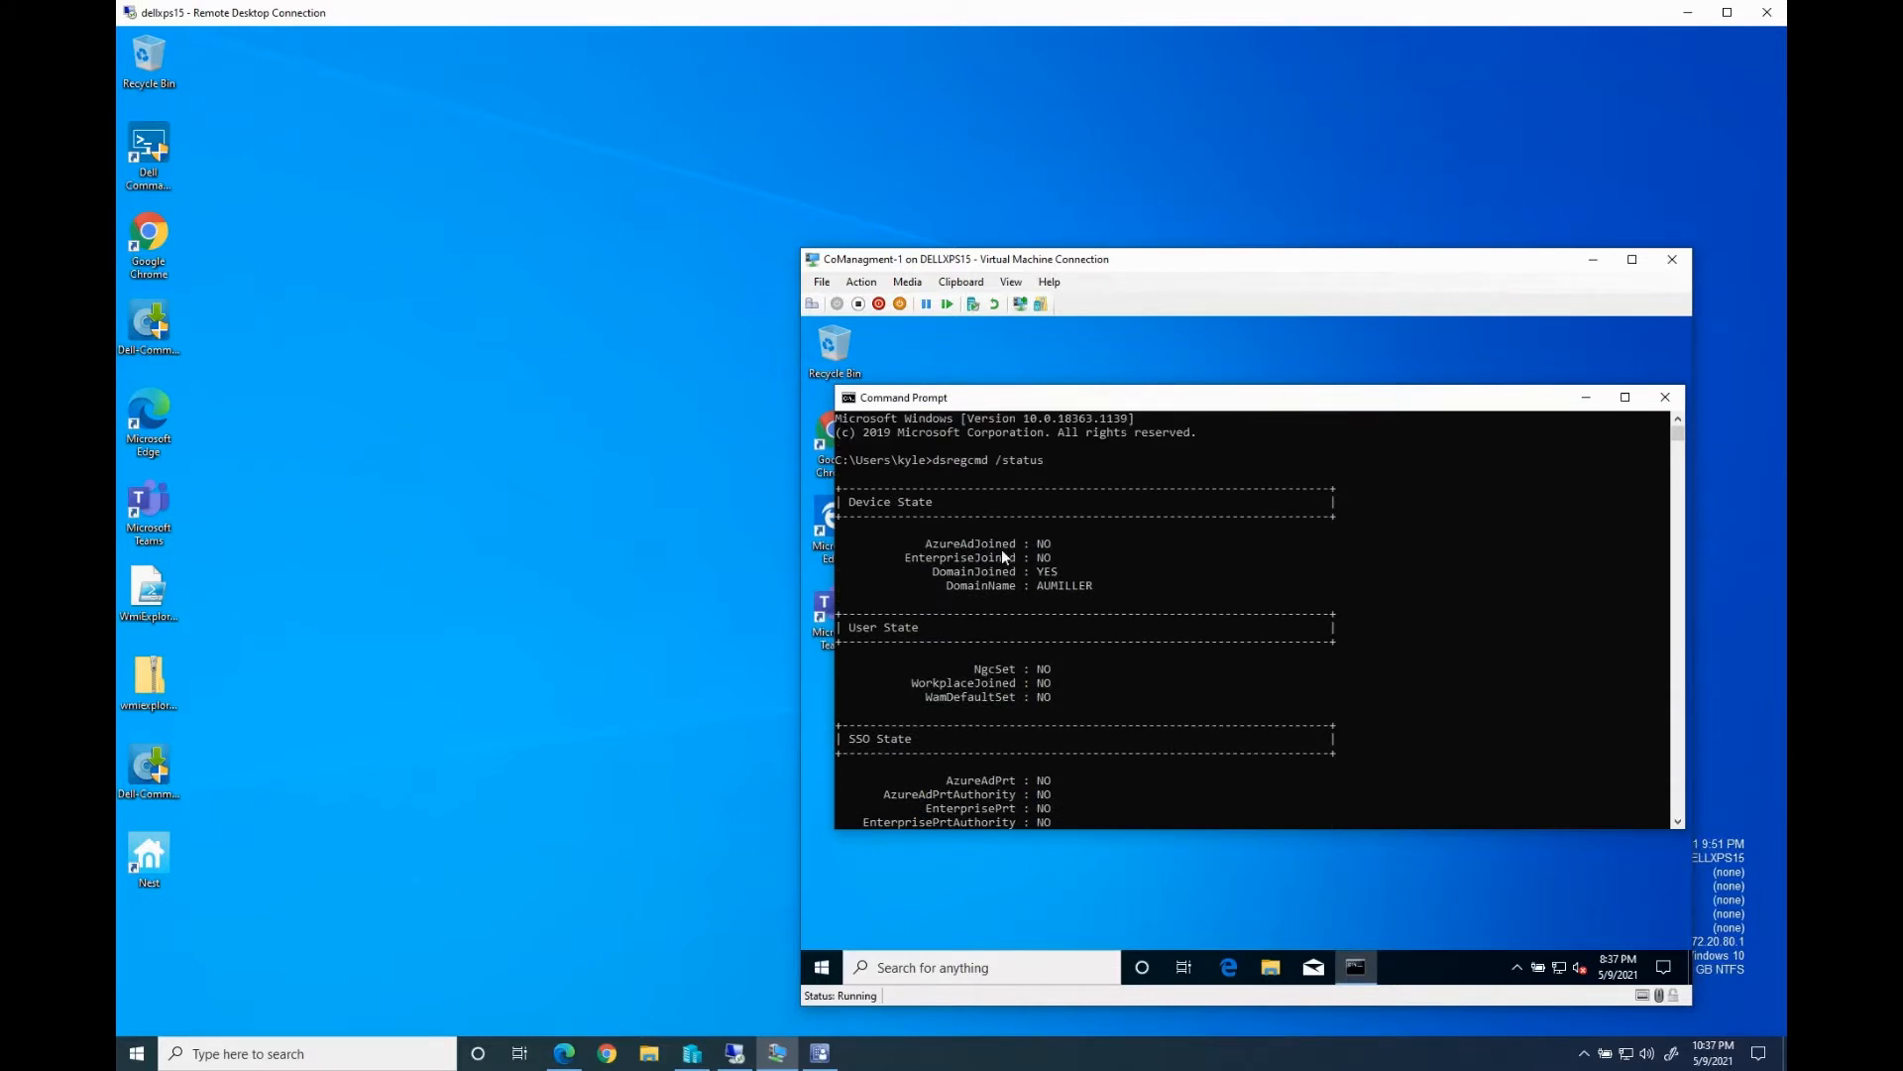
drag(1038, 543, 1049, 551)
click(1039, 557)
scroll(1091, 698, down, 10)
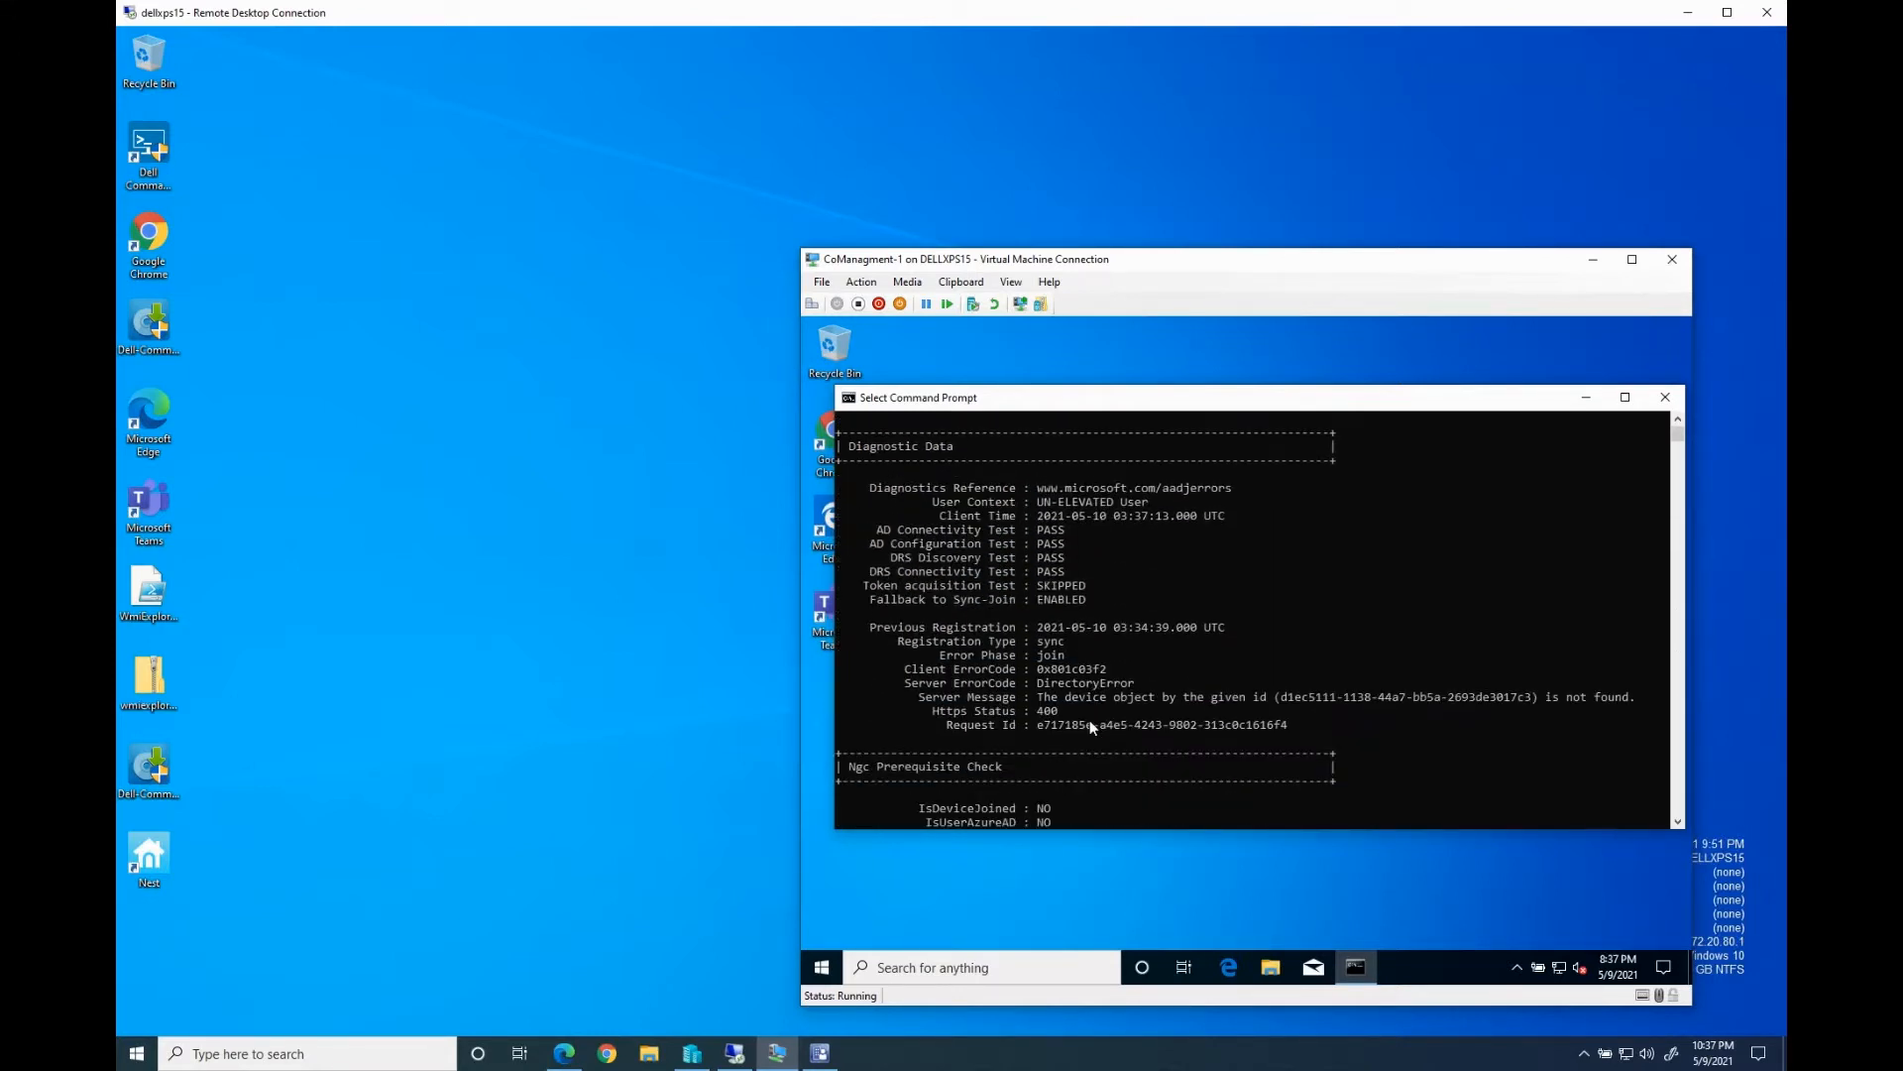
scroll(1091, 723, down, 5)
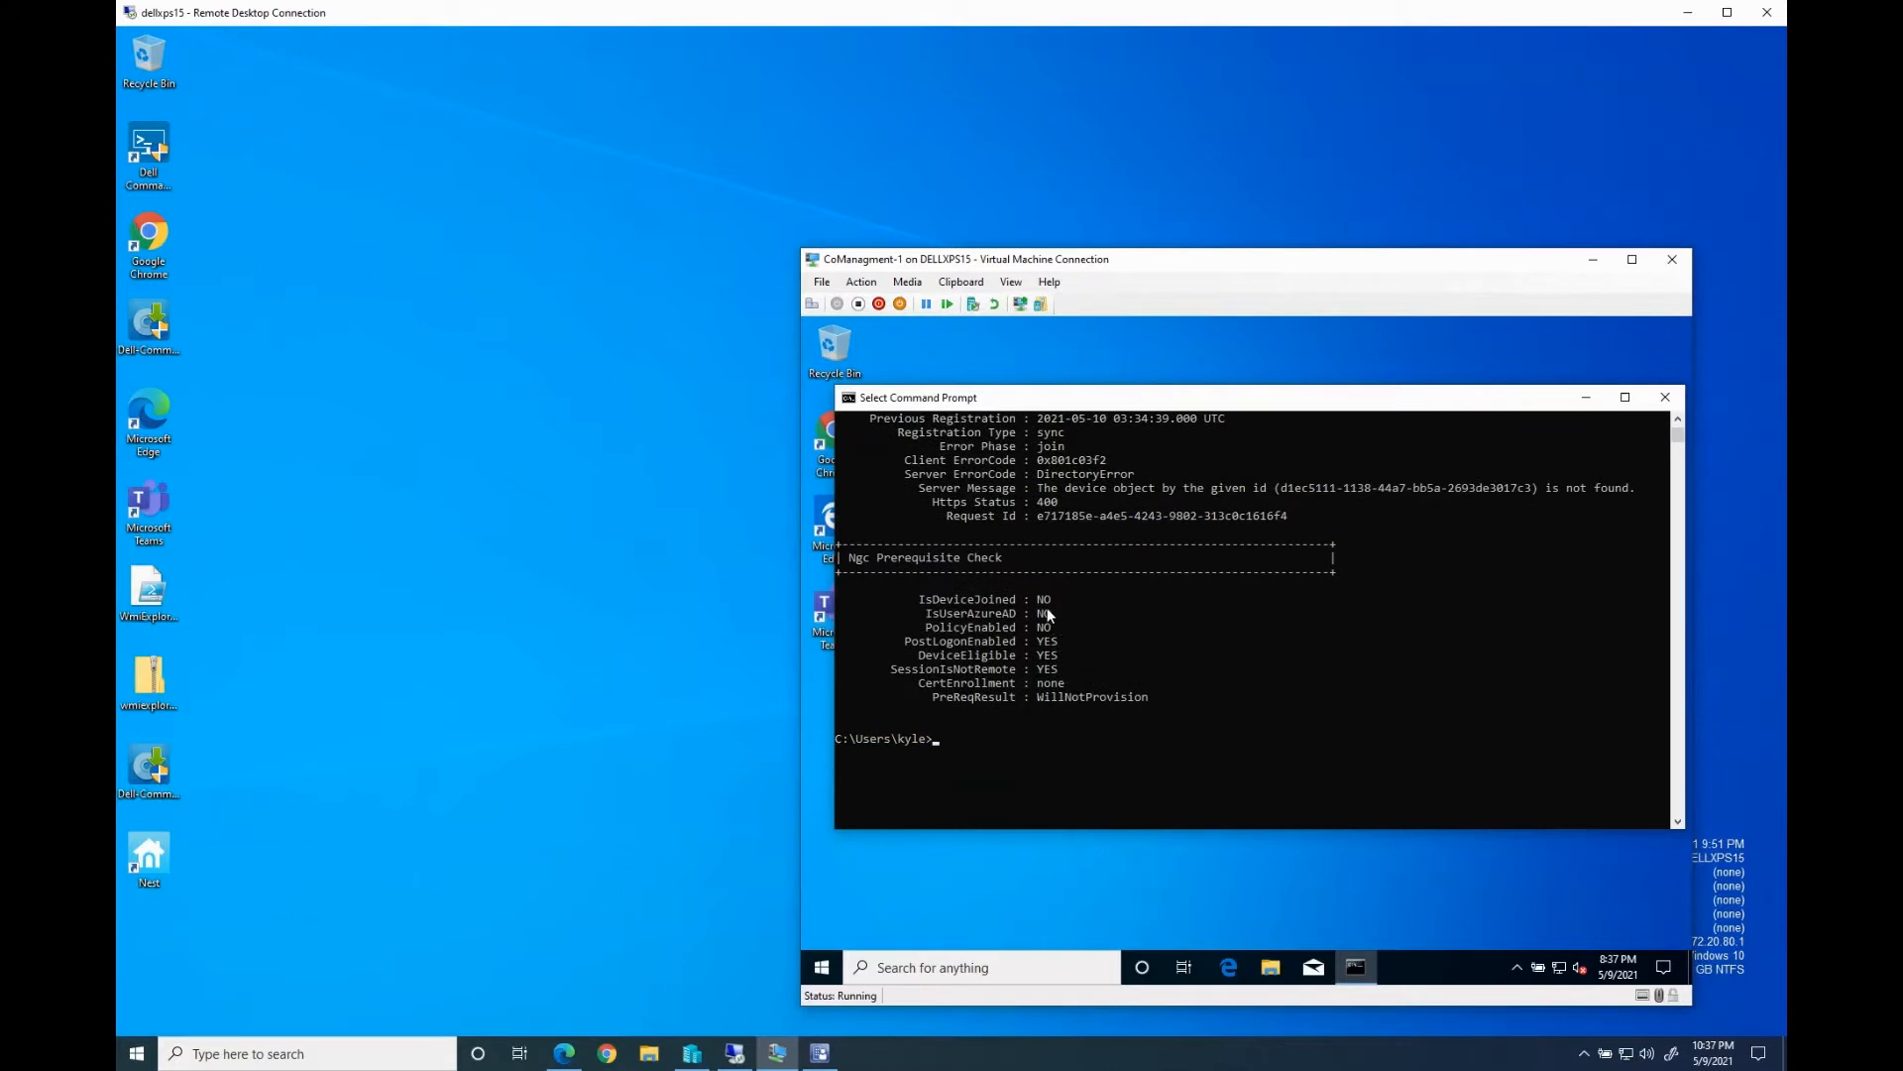
drag(1037, 599, 1049, 605)
Print the virtual machine's computer name with echo %computername%
text(echo %comptuername%)
key(Return)
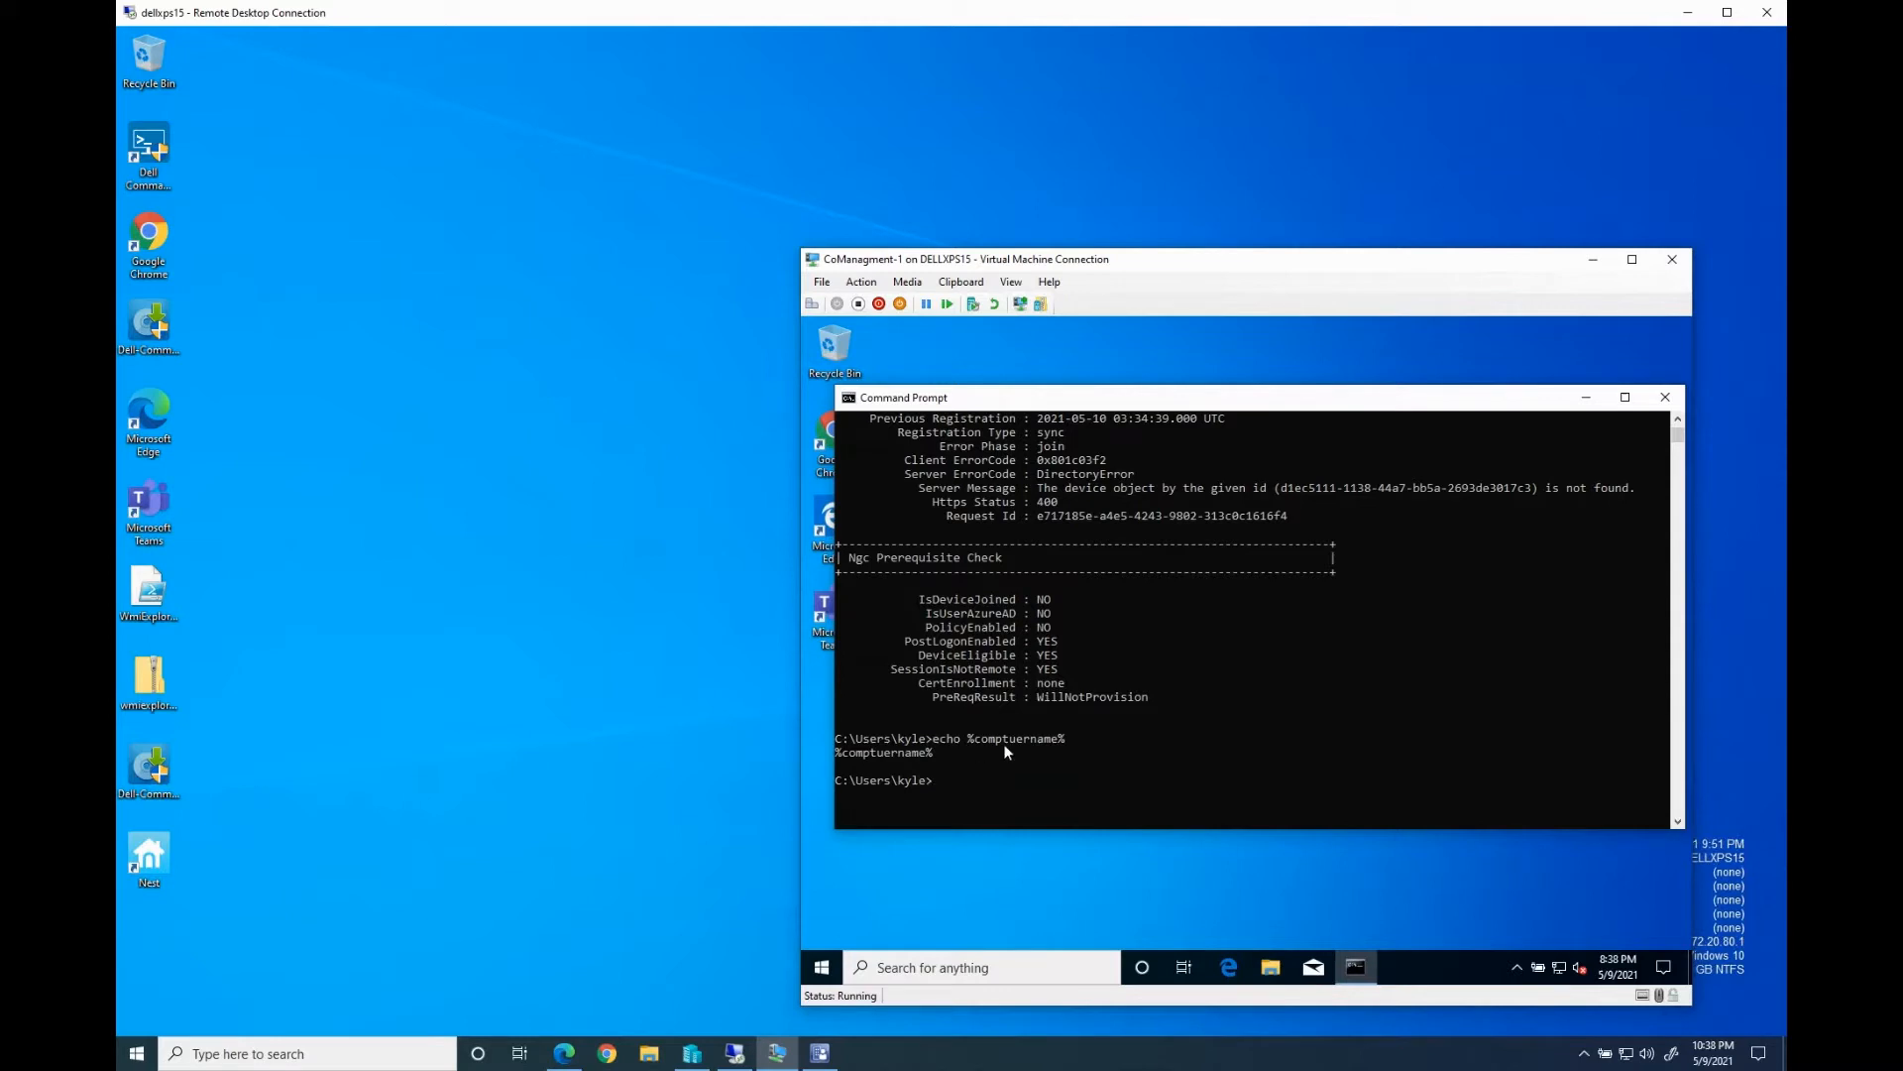
key(Up)
key(BackSpace)
key(BackSpace)
key(BackSpace)
key(BackSpace)
key(BackSpace)
key(BackSpace)
key(BackSpace)
key(BackSpace)
key(BackSpace)
text(utername%)
key(Return)
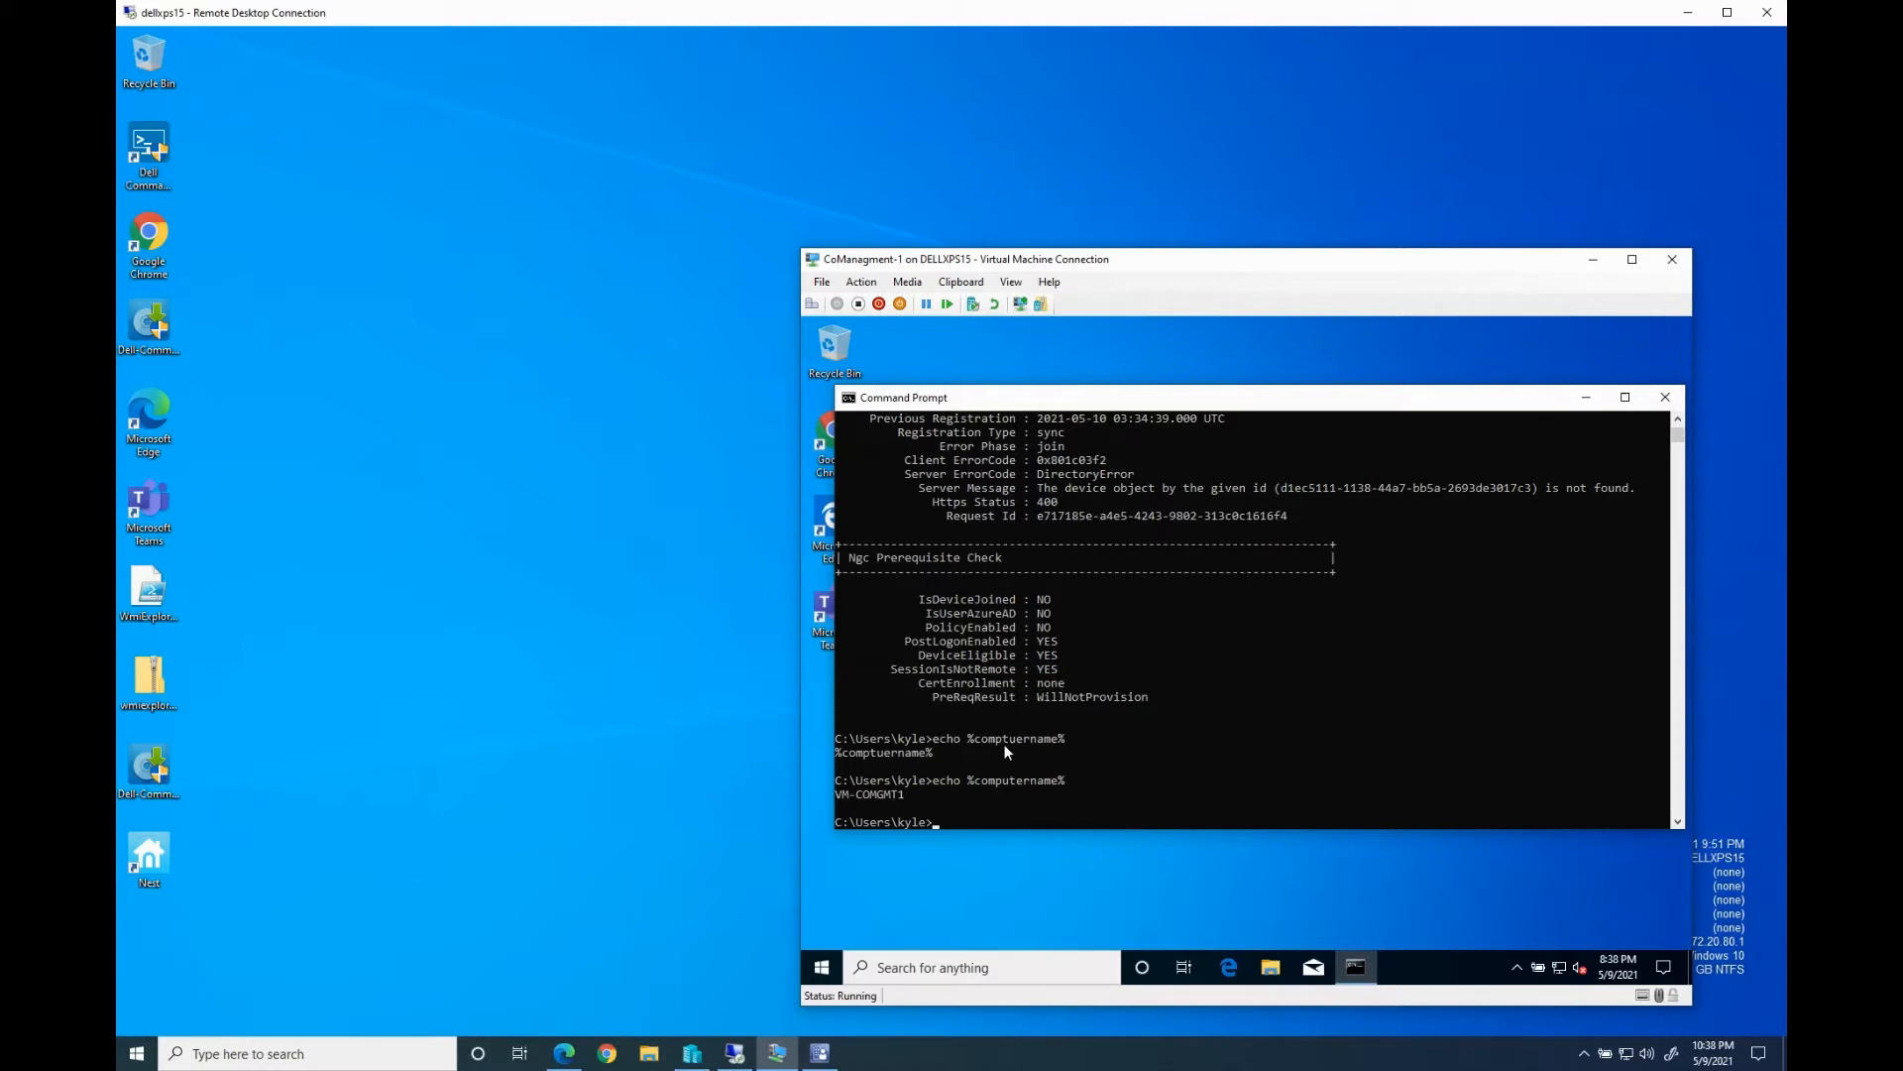
click(905, 795)
drag(852, 795, 837, 795)
right_click(866, 795)
Switch to the Azure portal's device list in Edge, search for vm-com, and place the virtual machine window beside the browser
click(564, 1053)
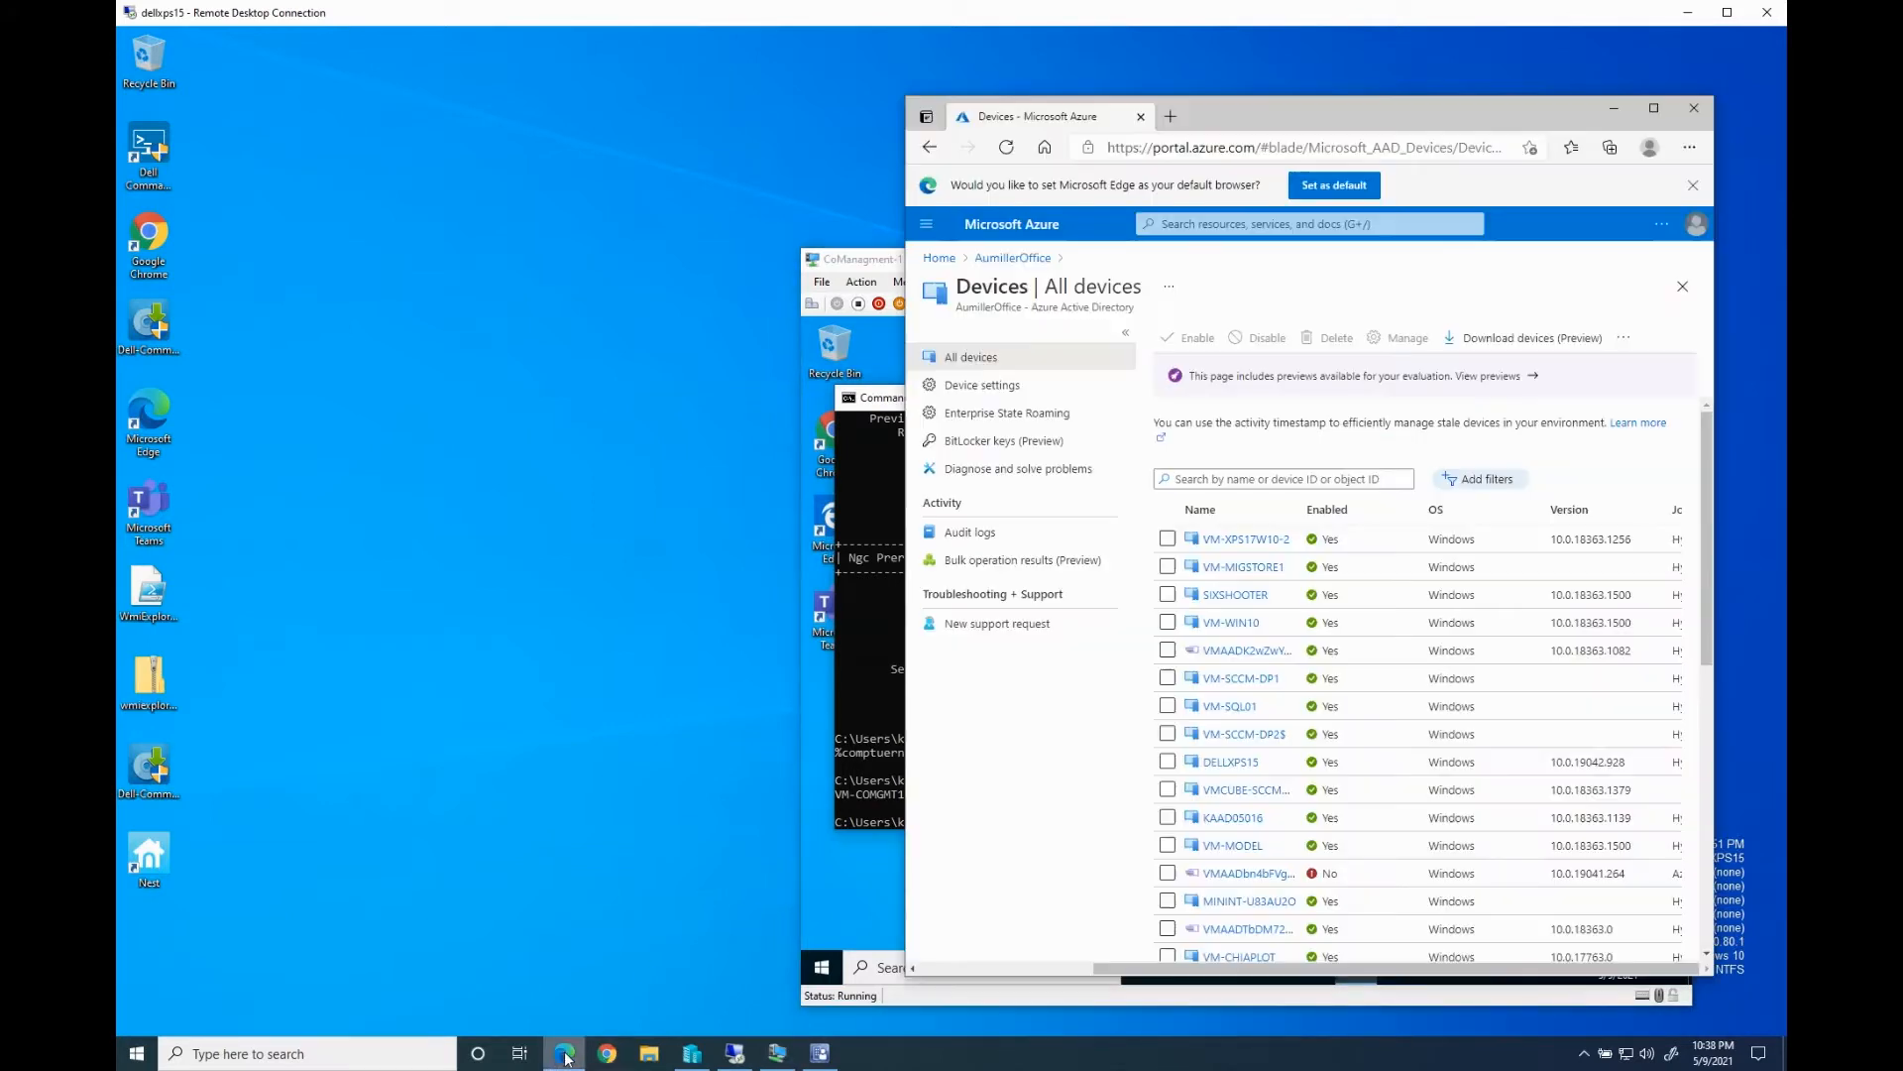
click(1191, 478)
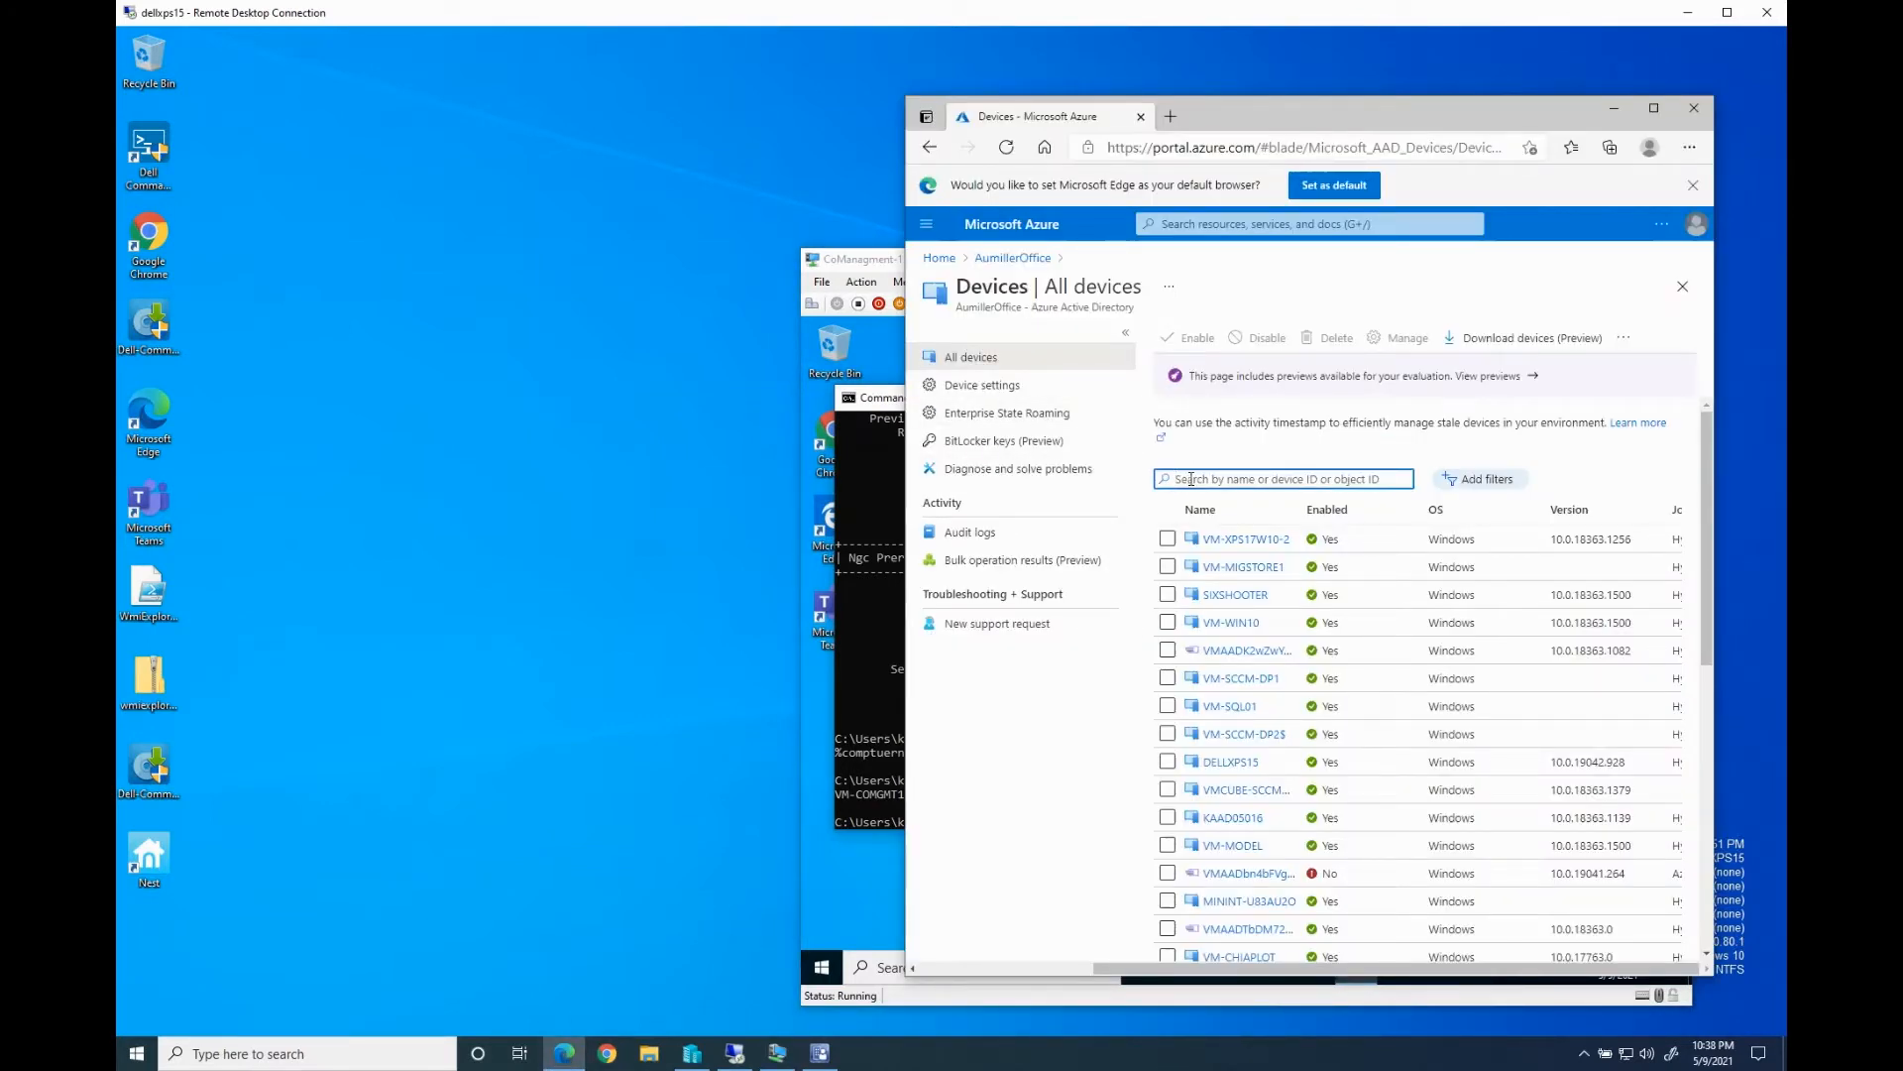
text(vm-com)
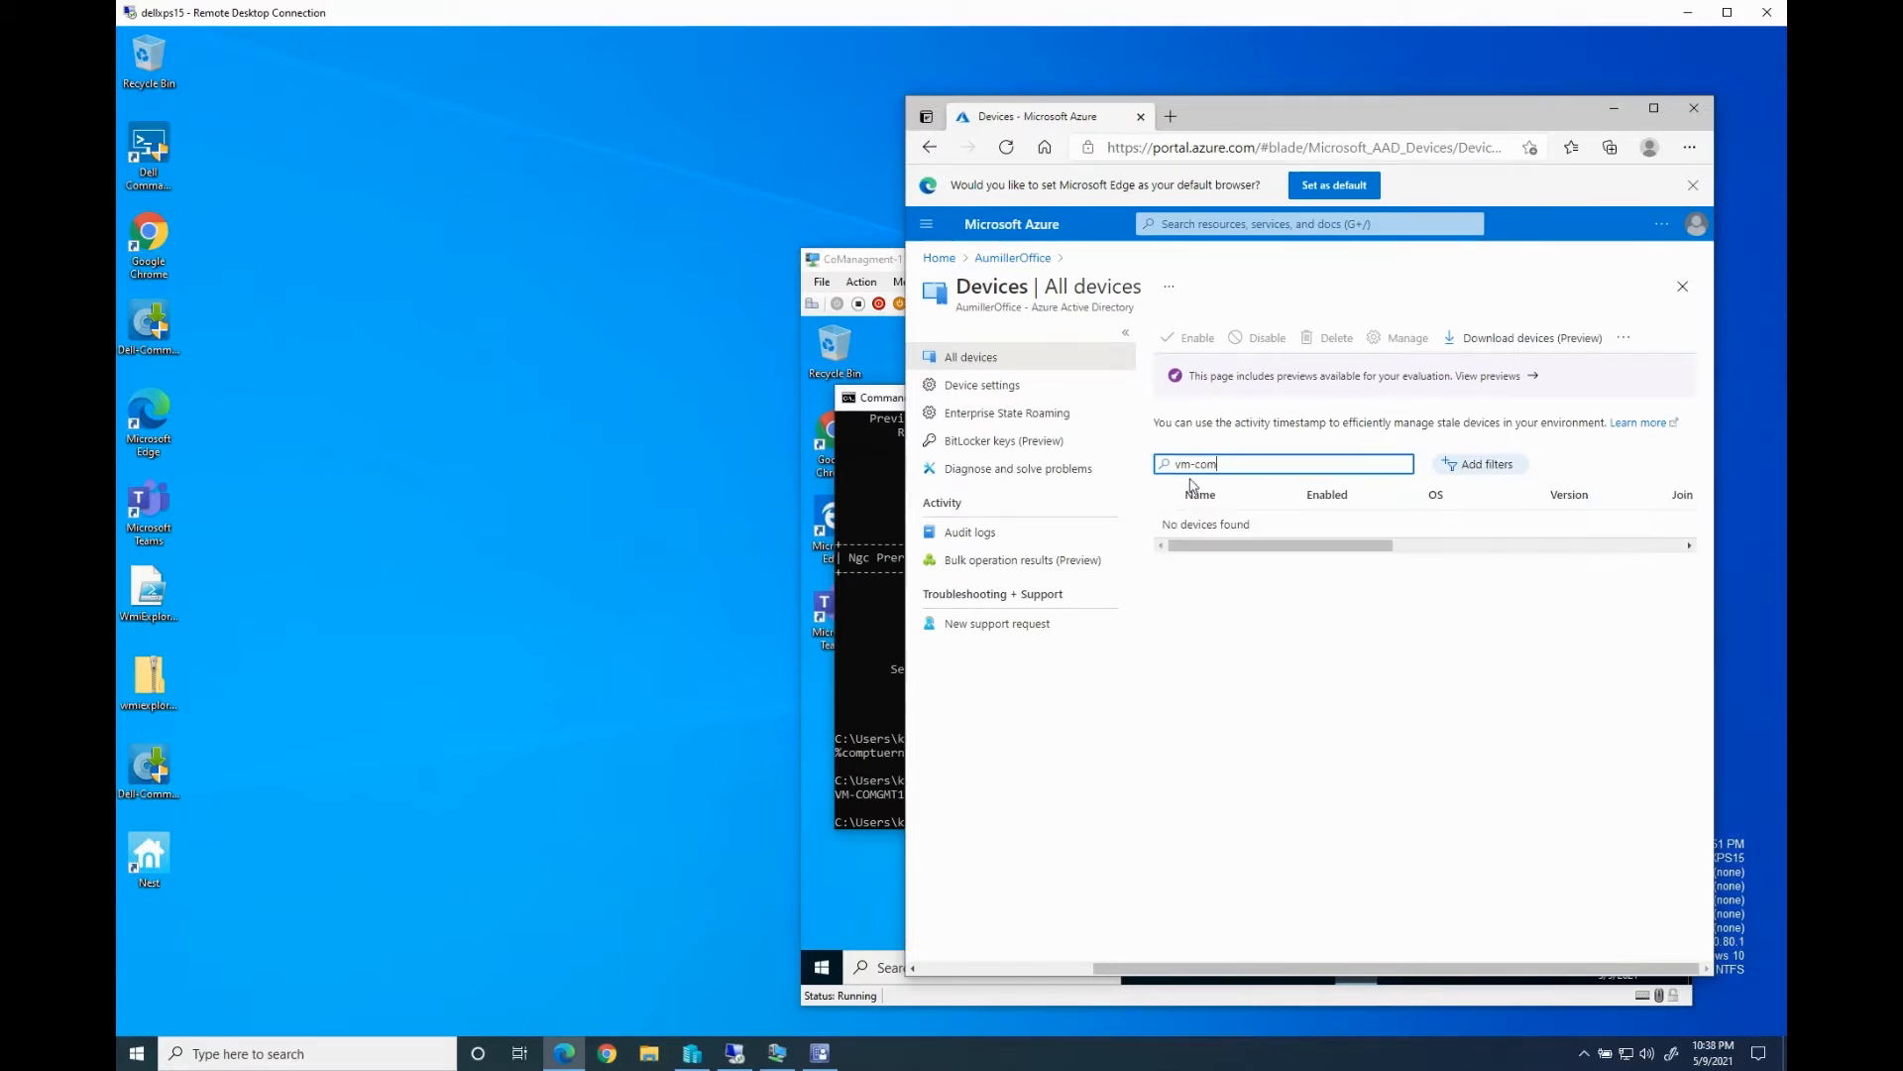
drag(888, 263, 253, 270)
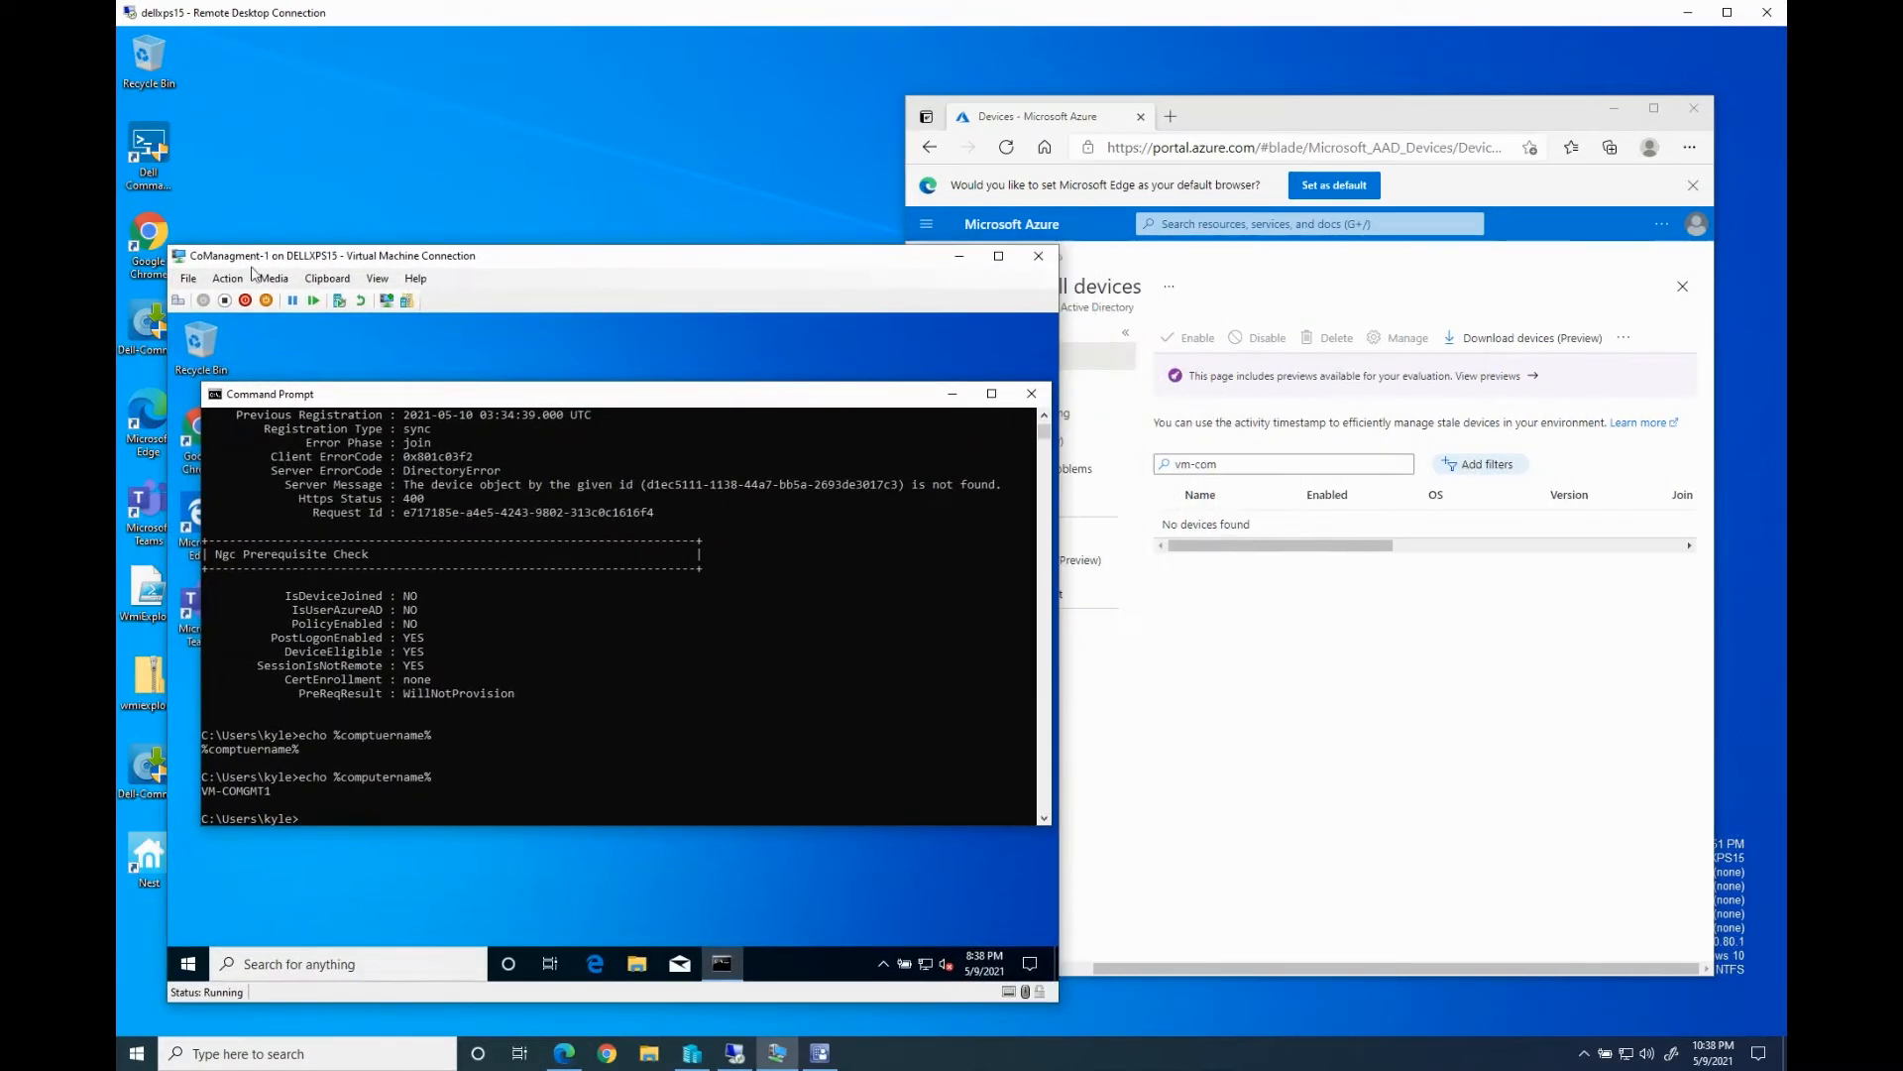
click(1252, 767)
click(1227, 464)
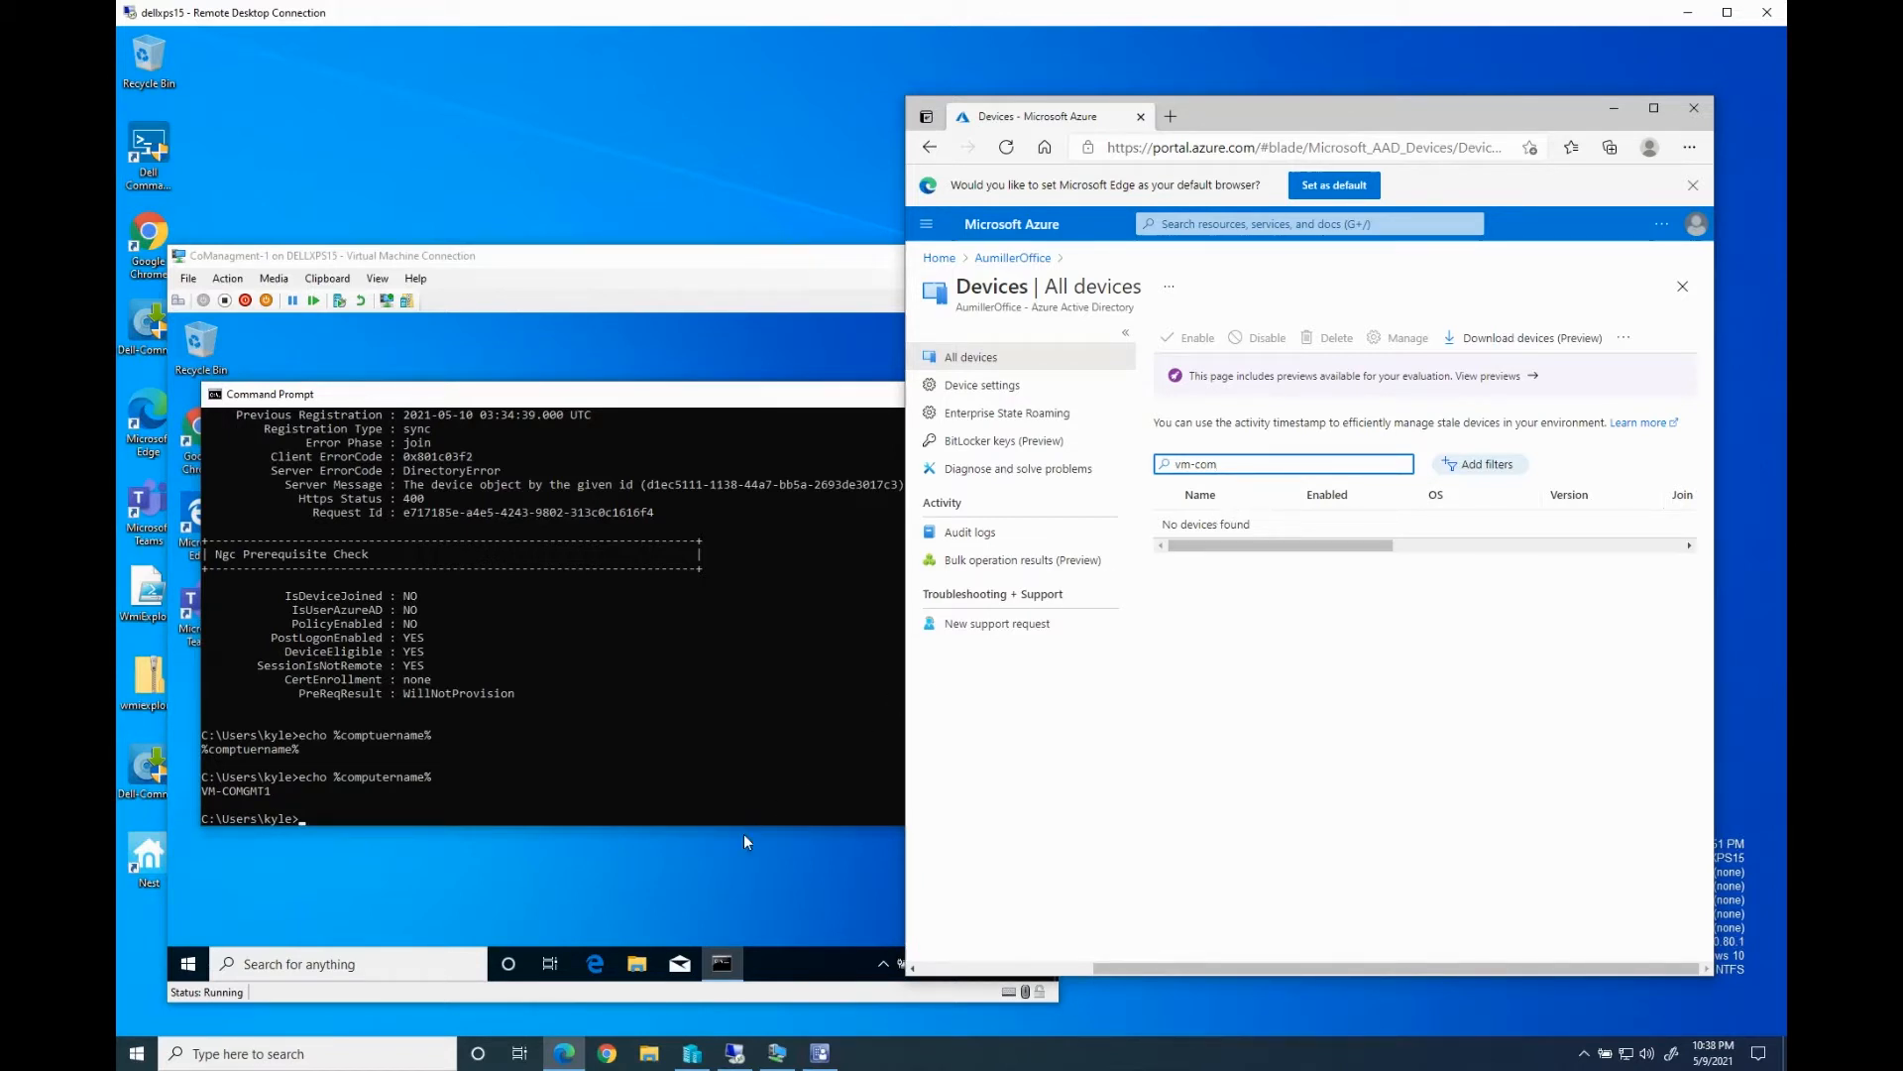
Open Active Directory Users and Computers on the host computer
click(137, 1053)
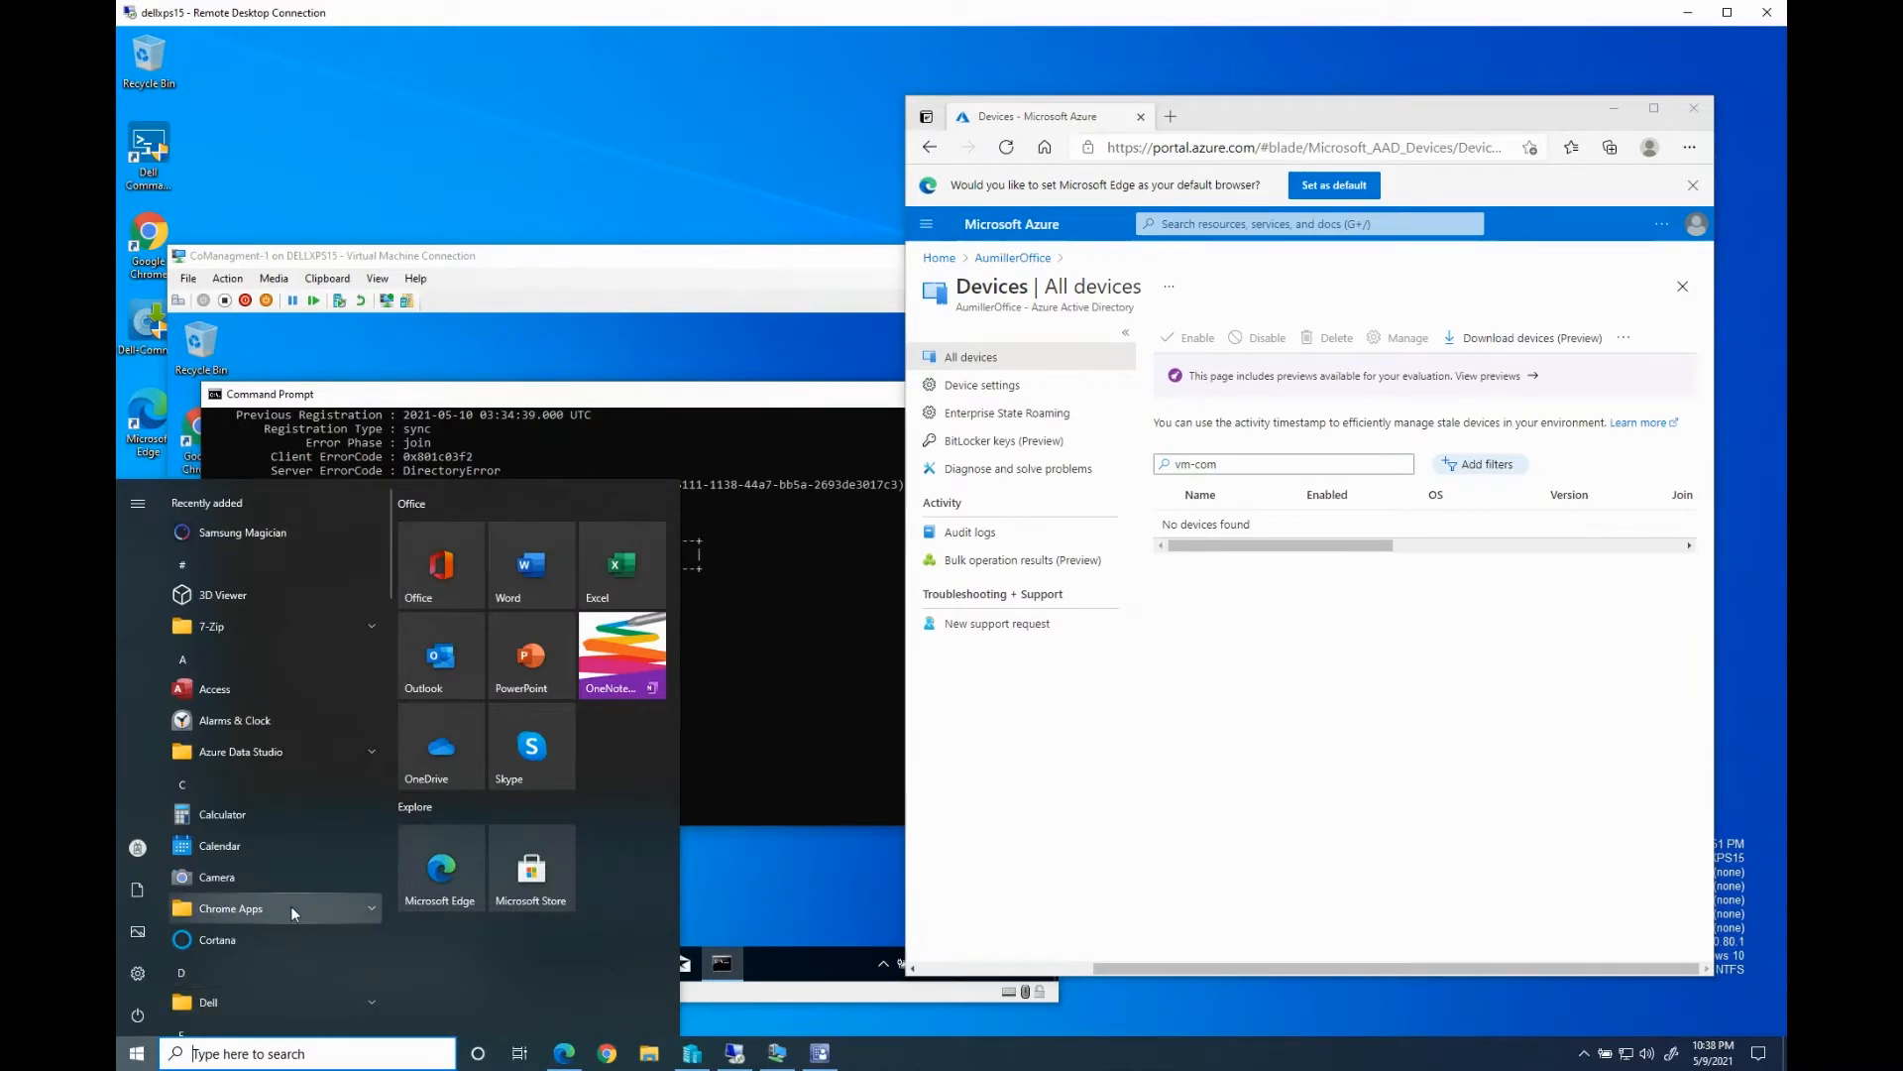
text(active)
key(Return)
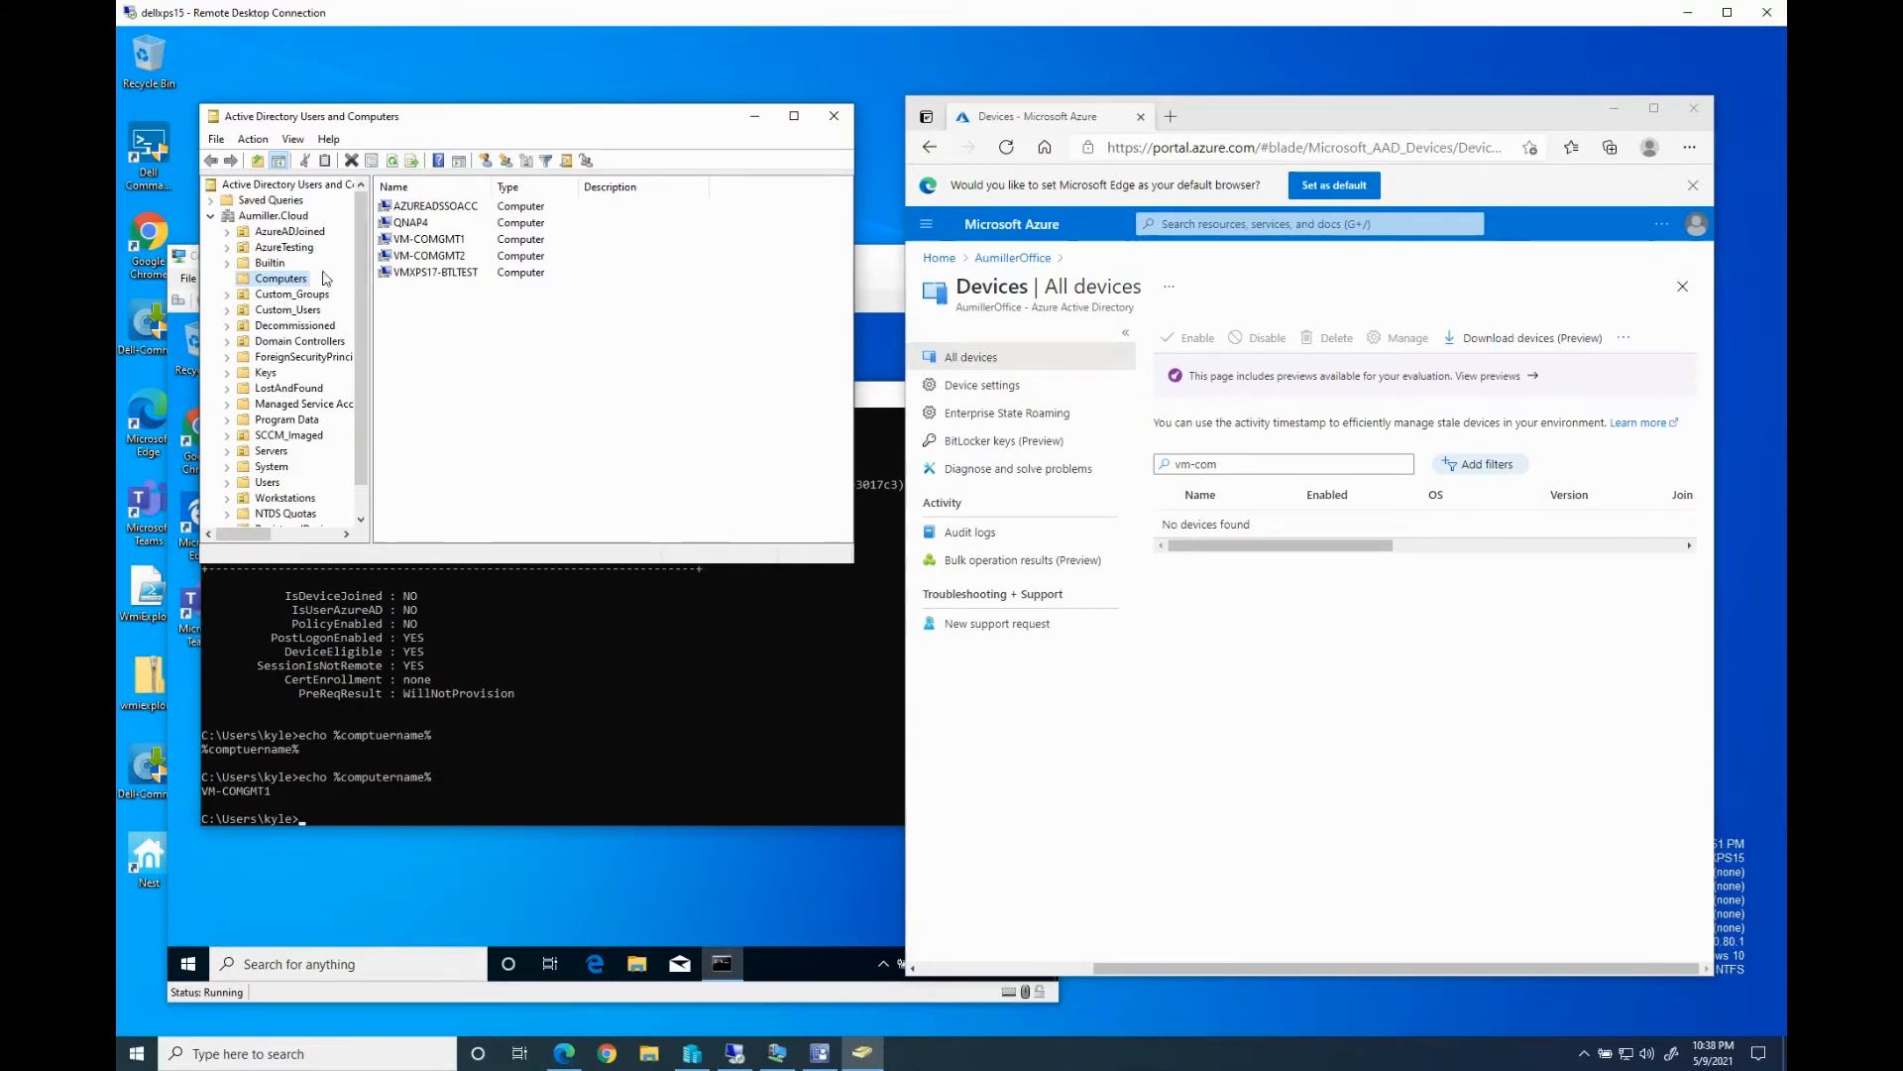
Move the computer VM-COMGMT1 from the Computers container into Workstations and minimize Active Directory Users and Computers
right_click(424, 241)
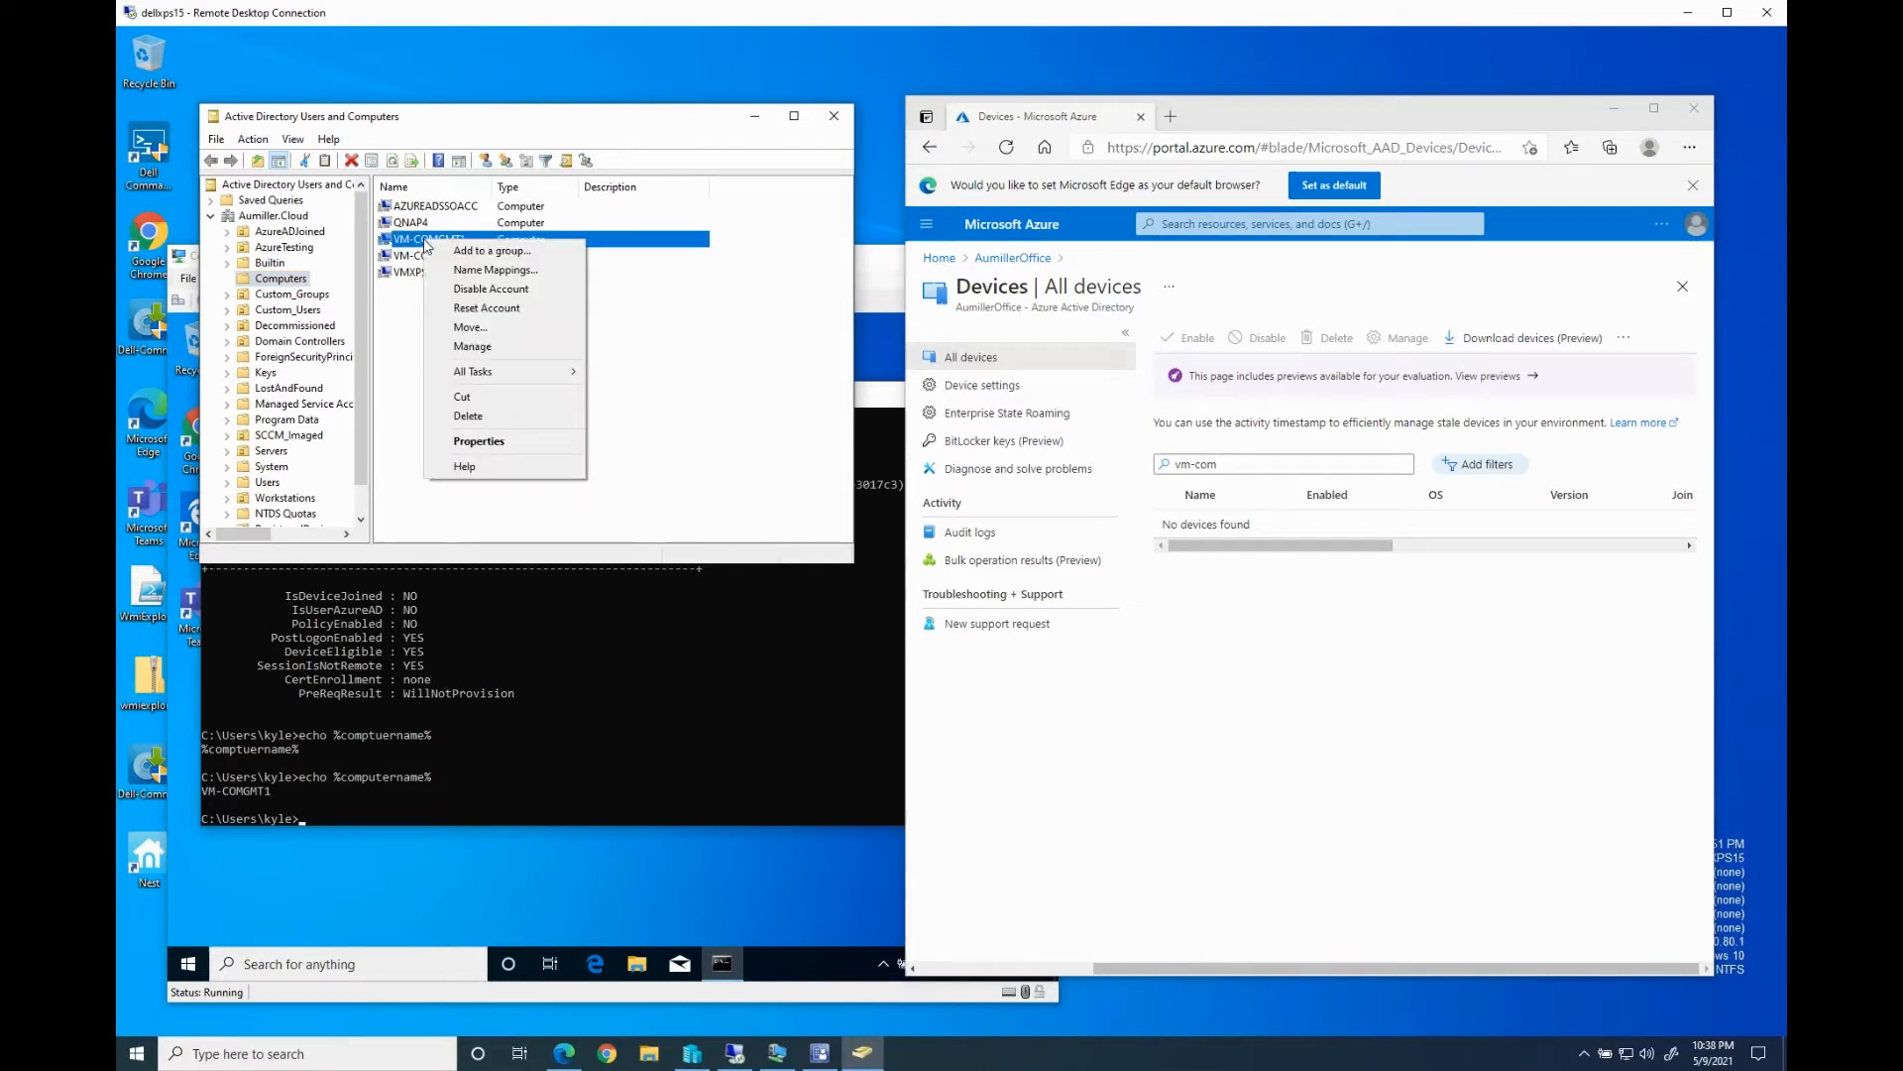
click(468, 330)
drag(522, 315, 525, 372)
click(369, 391)
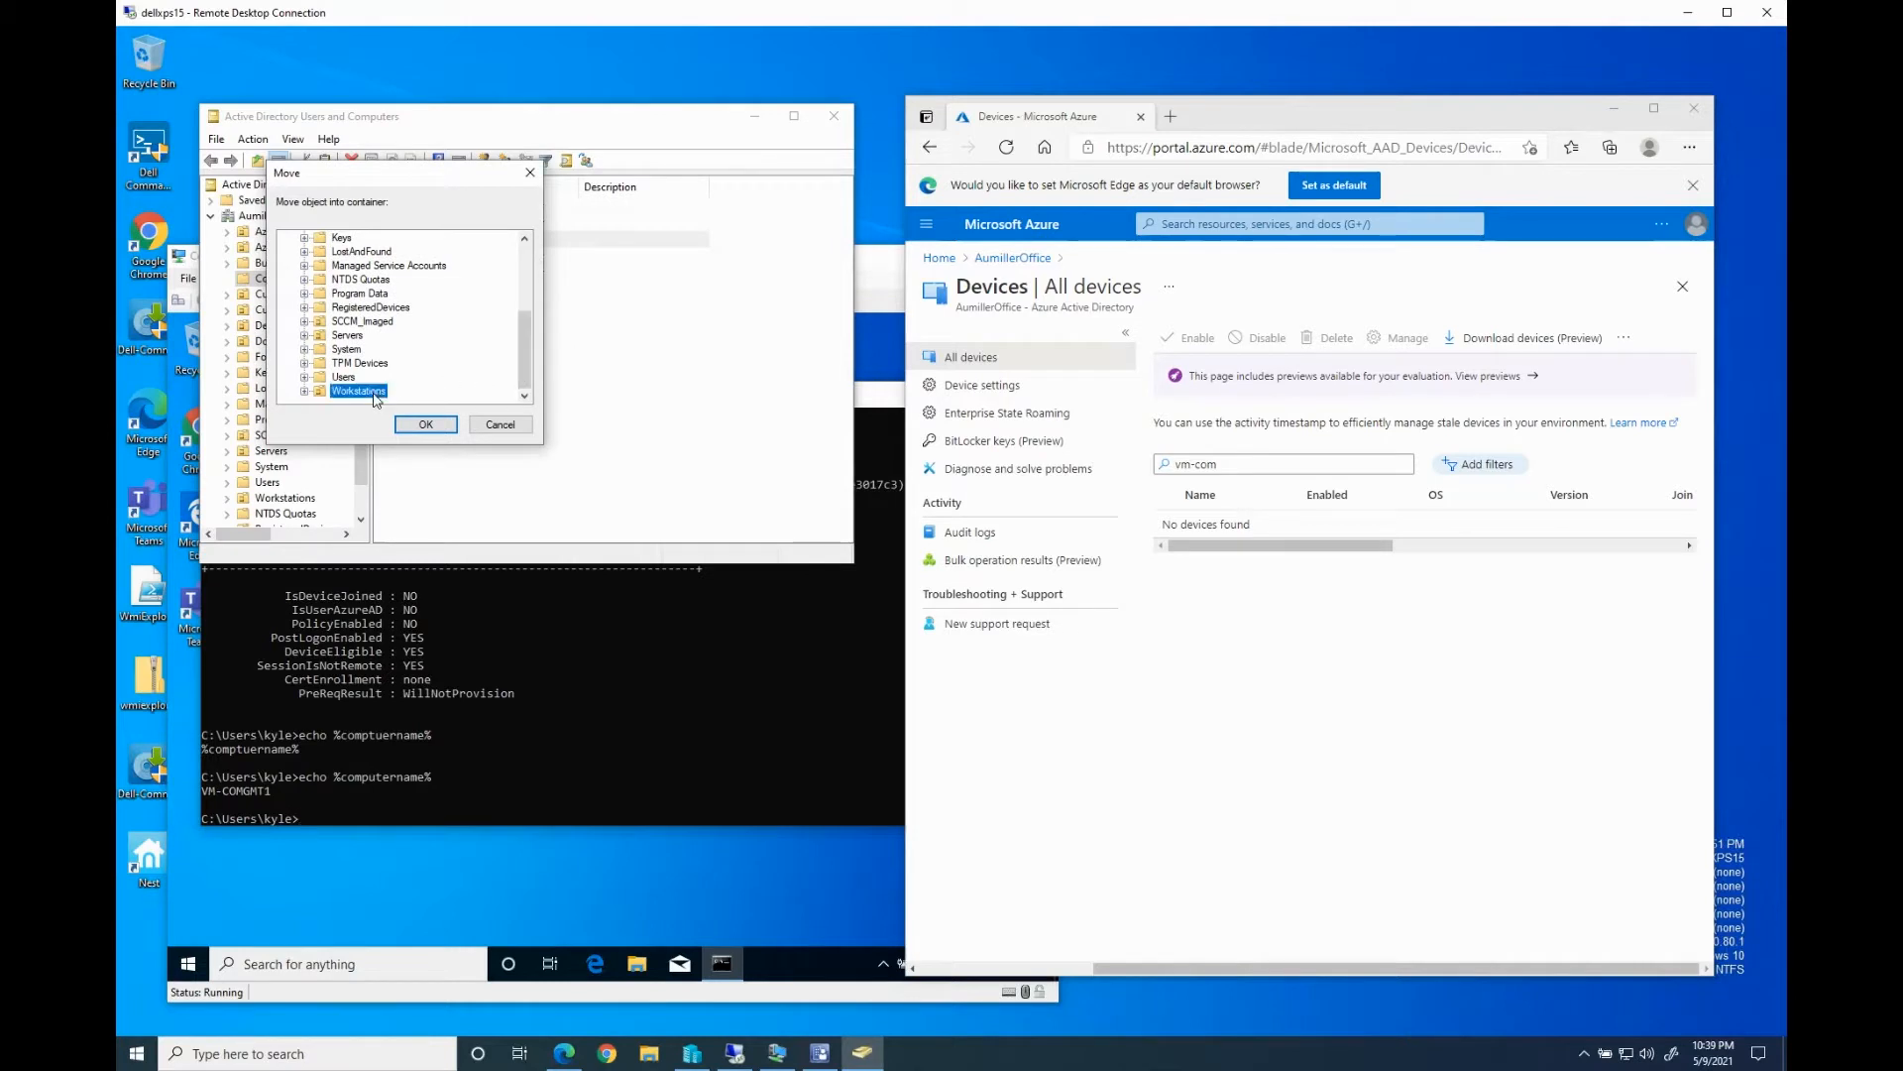
click(427, 428)
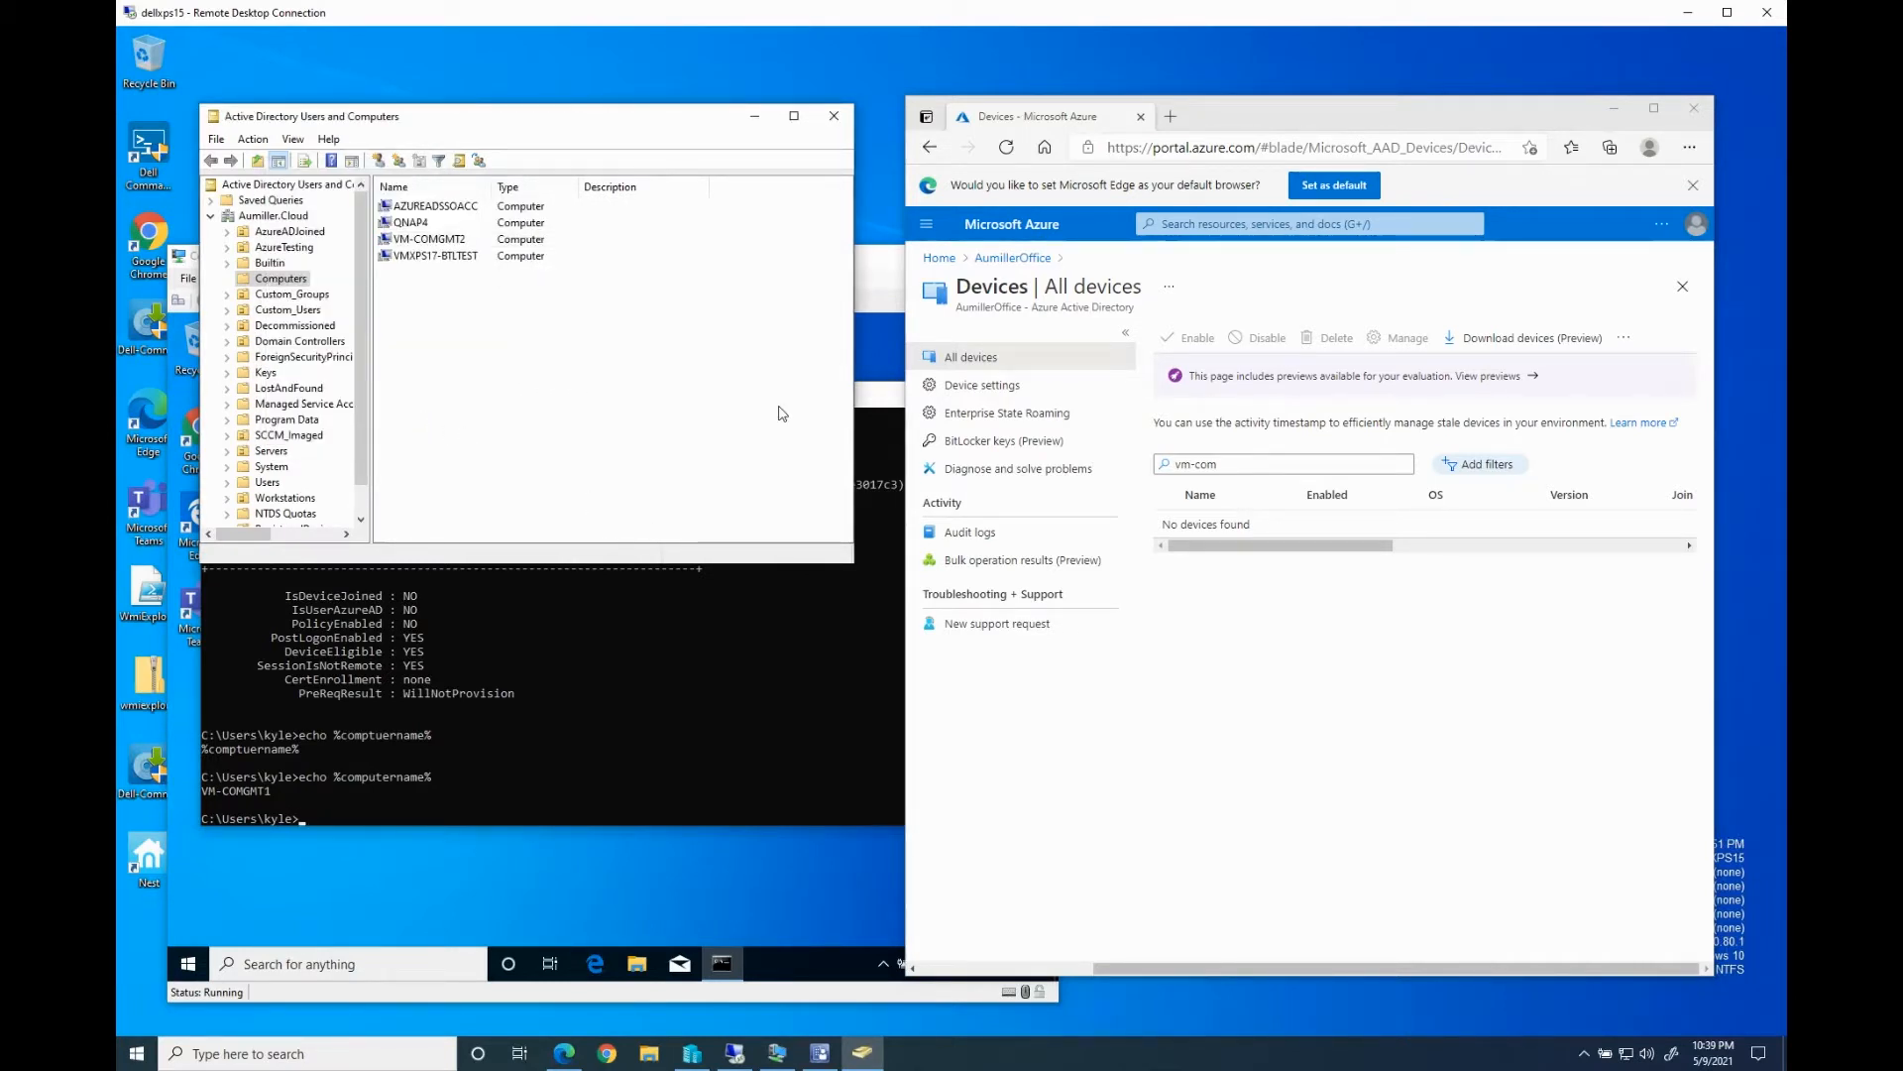
click(754, 116)
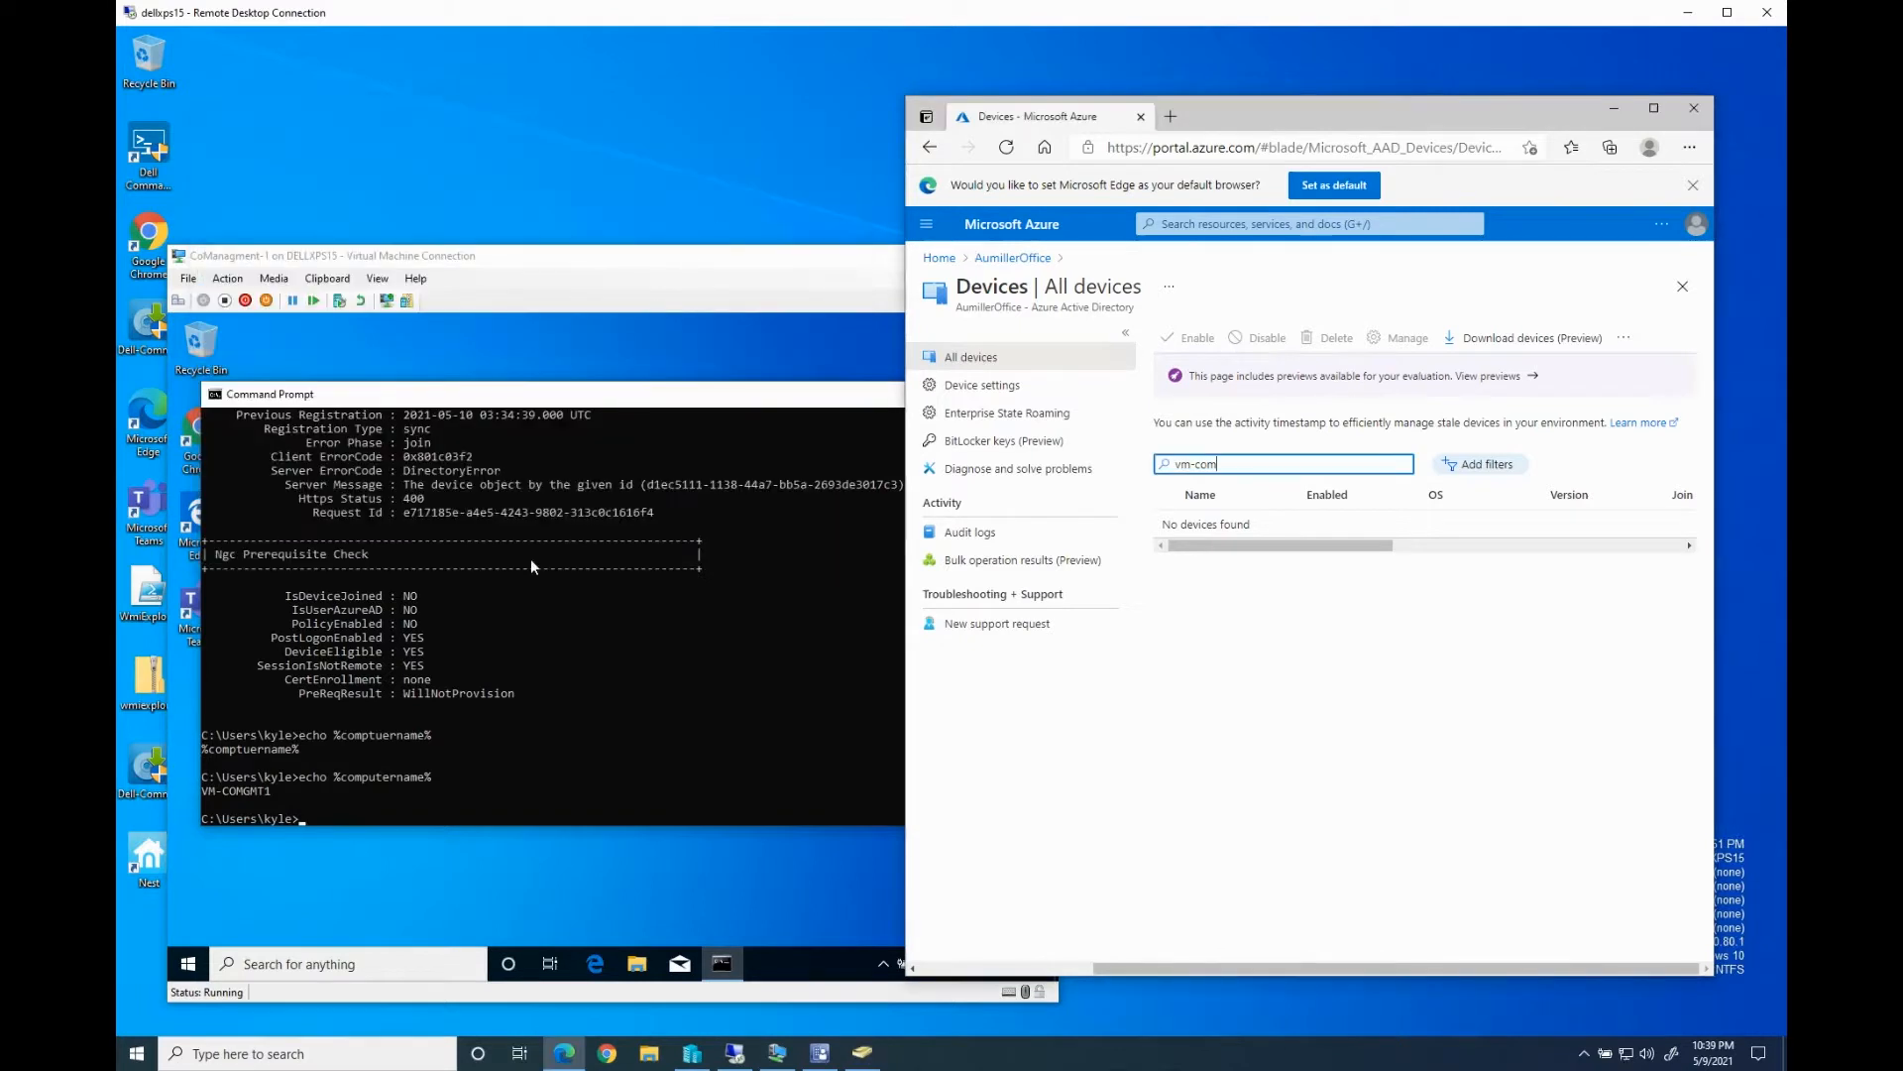
Close Command Prompt in the CoManagment-1 virtual machine and restart the machine
click(365, 813)
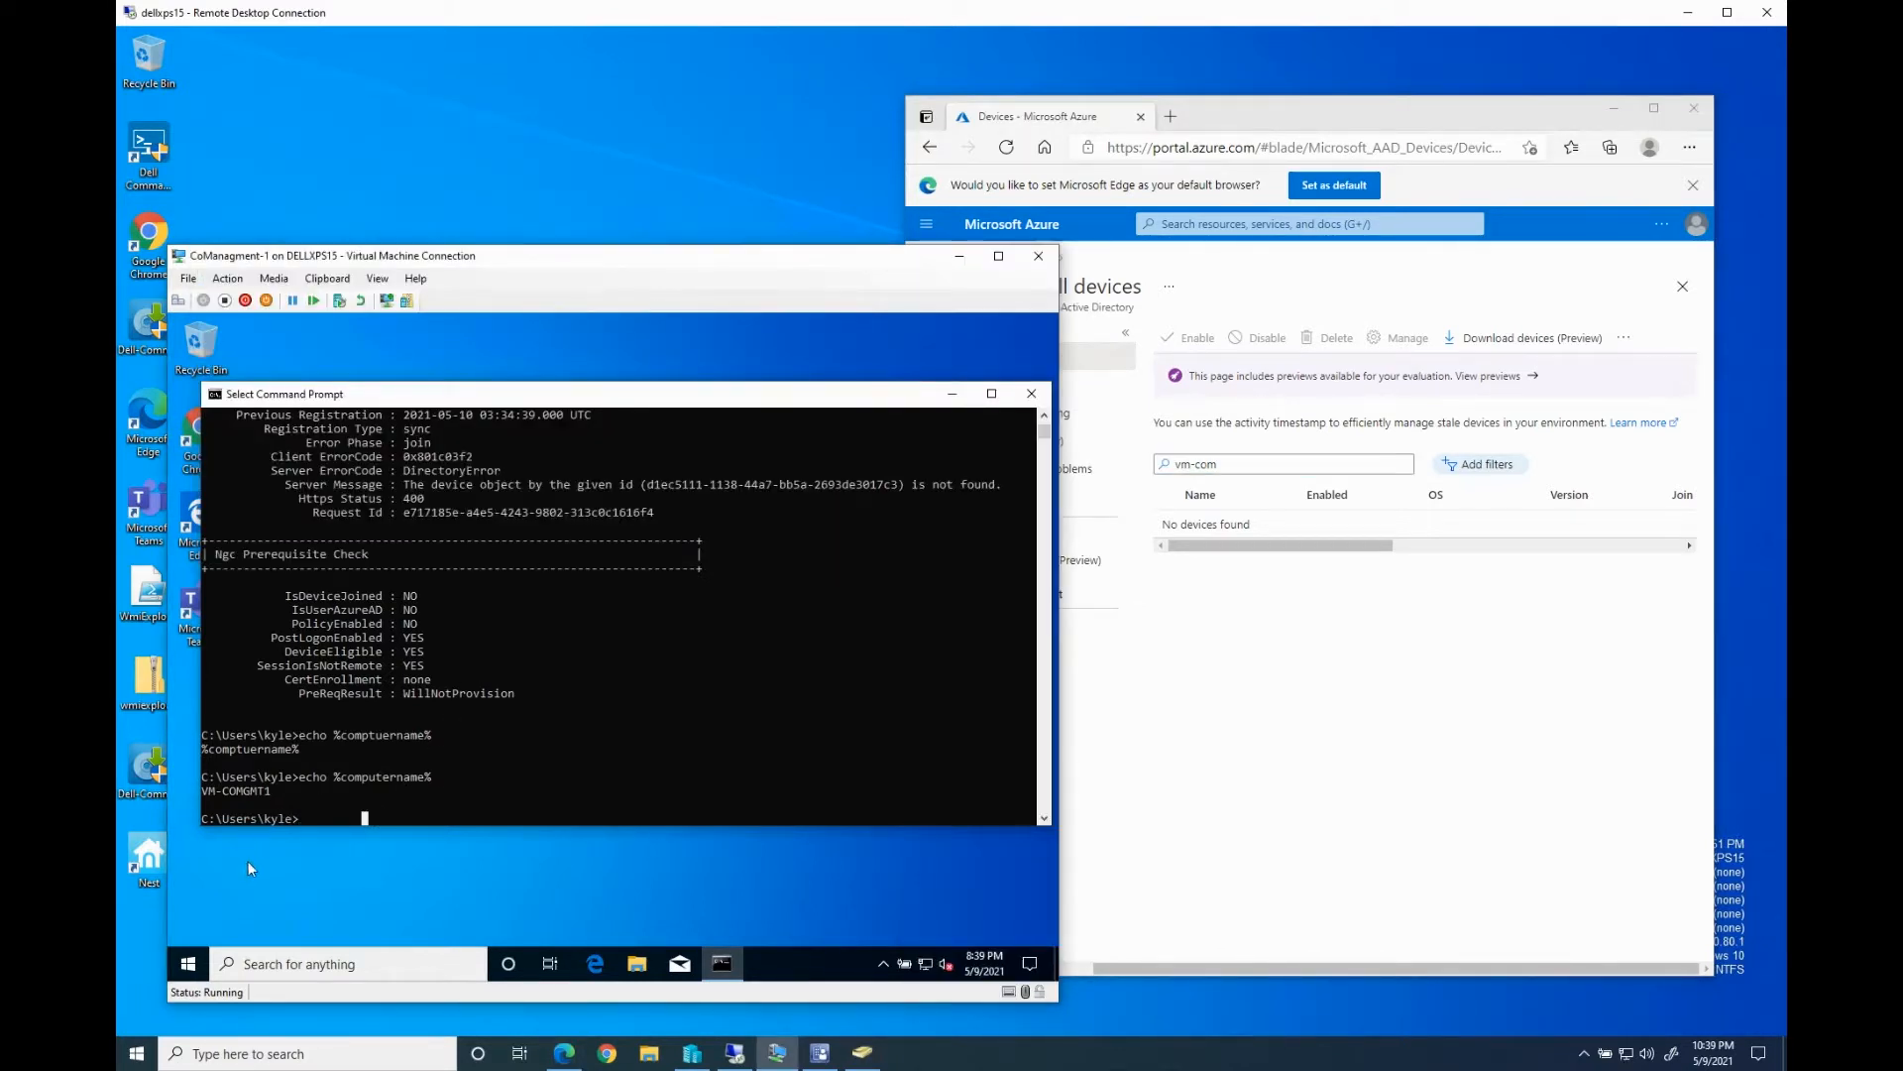
click(1031, 394)
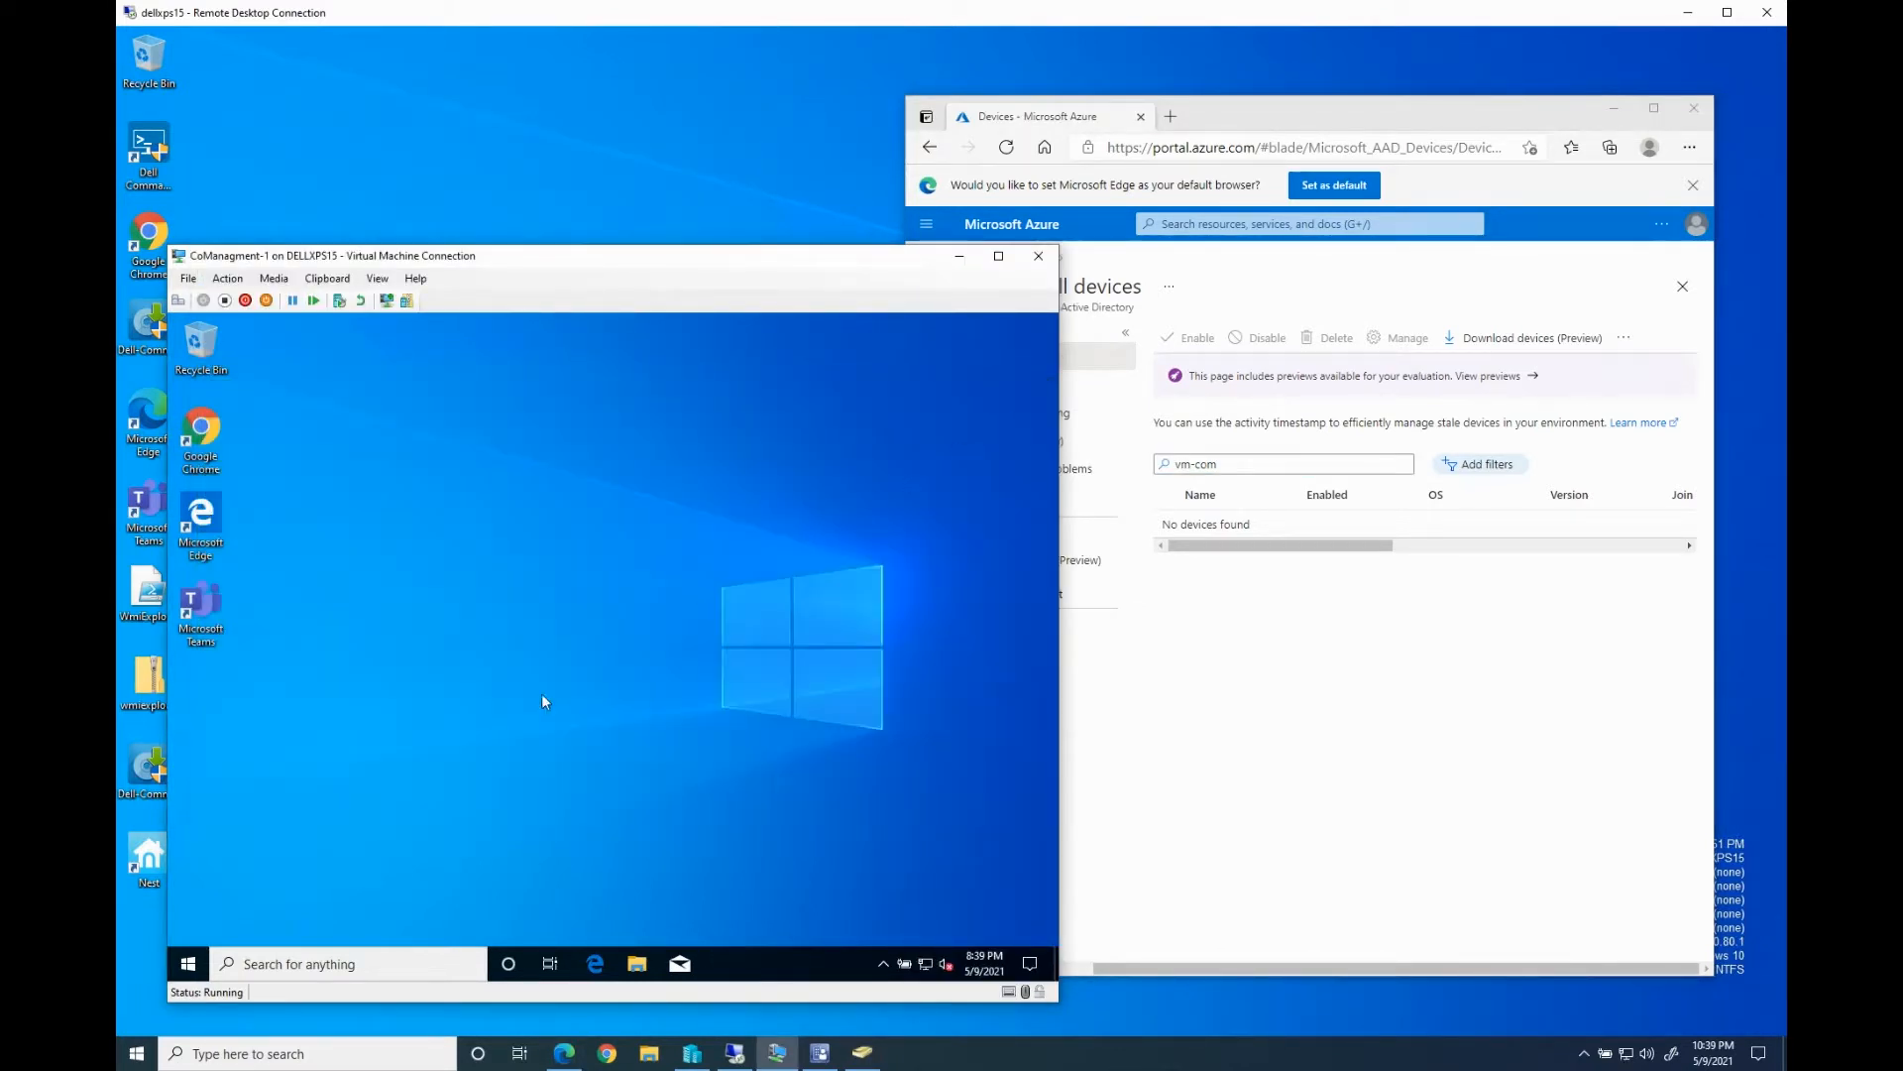
click(190, 962)
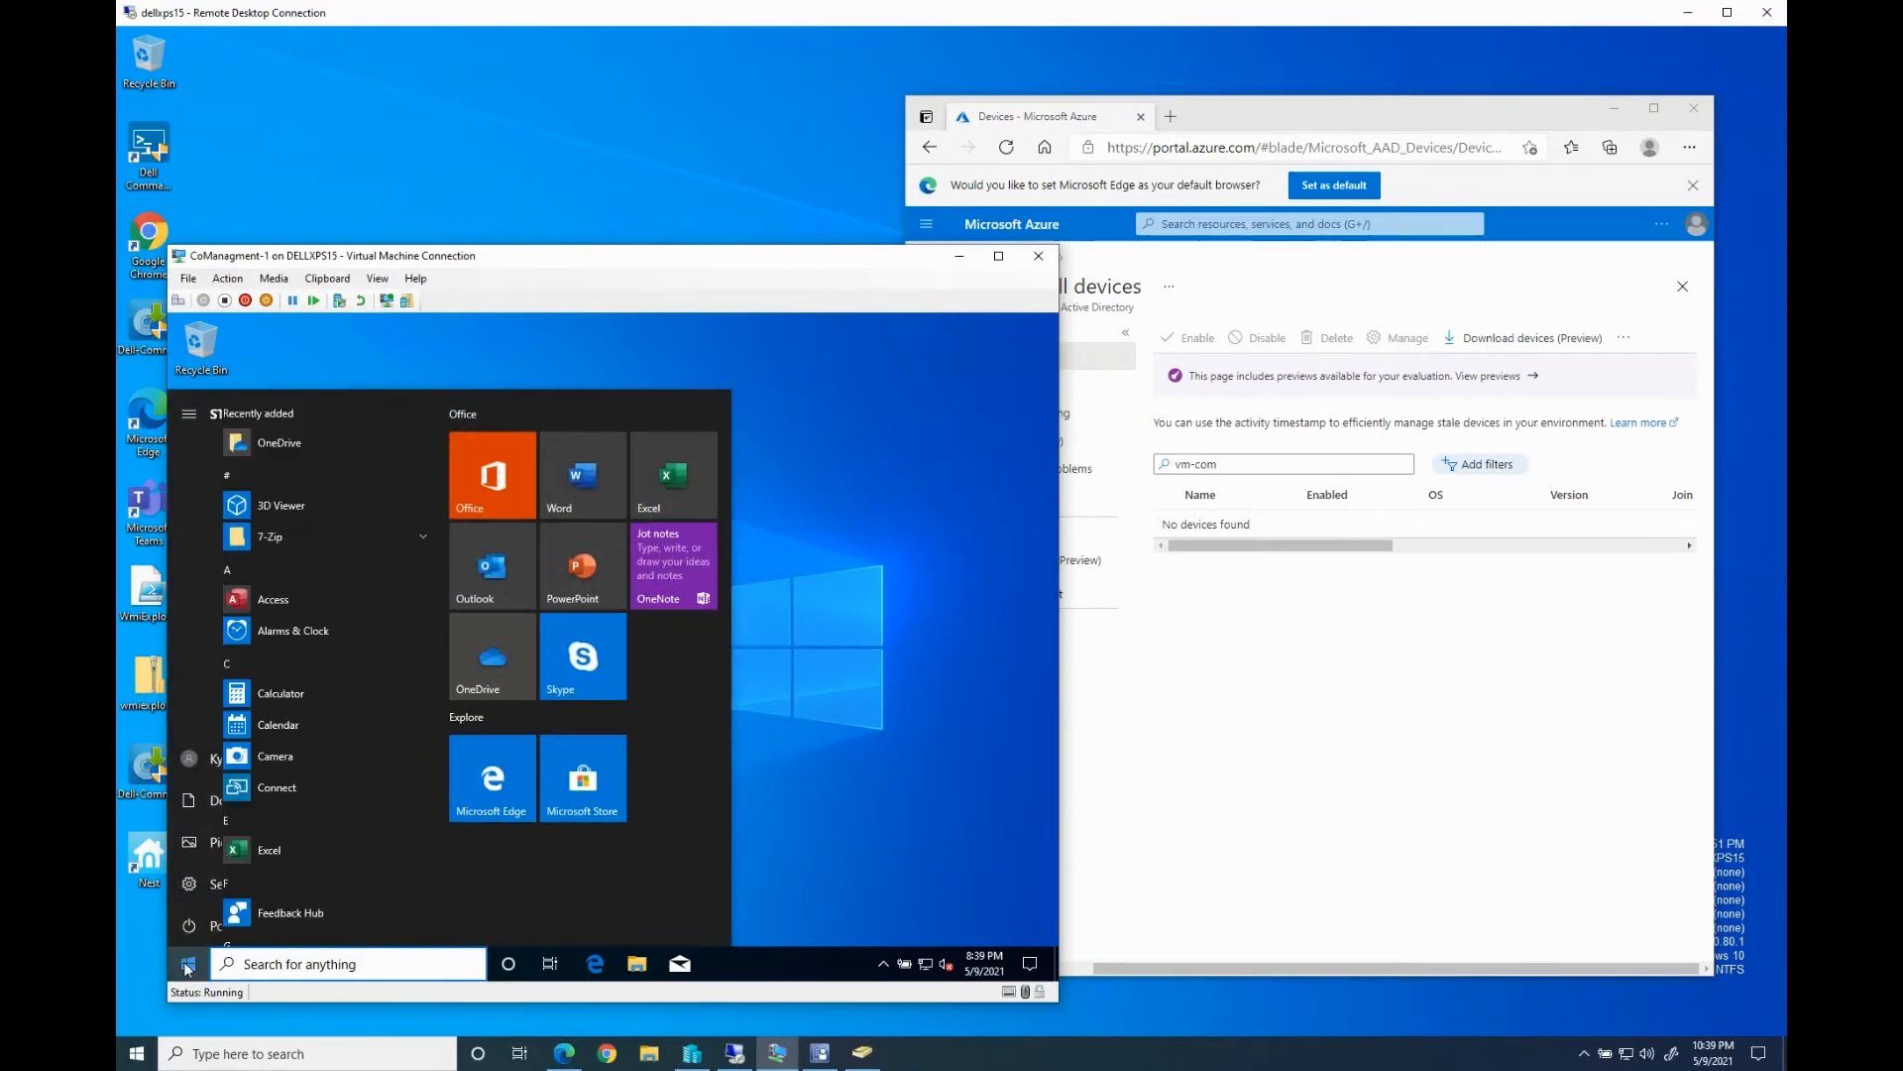
right_click(184, 974)
mouse_move(224, 920)
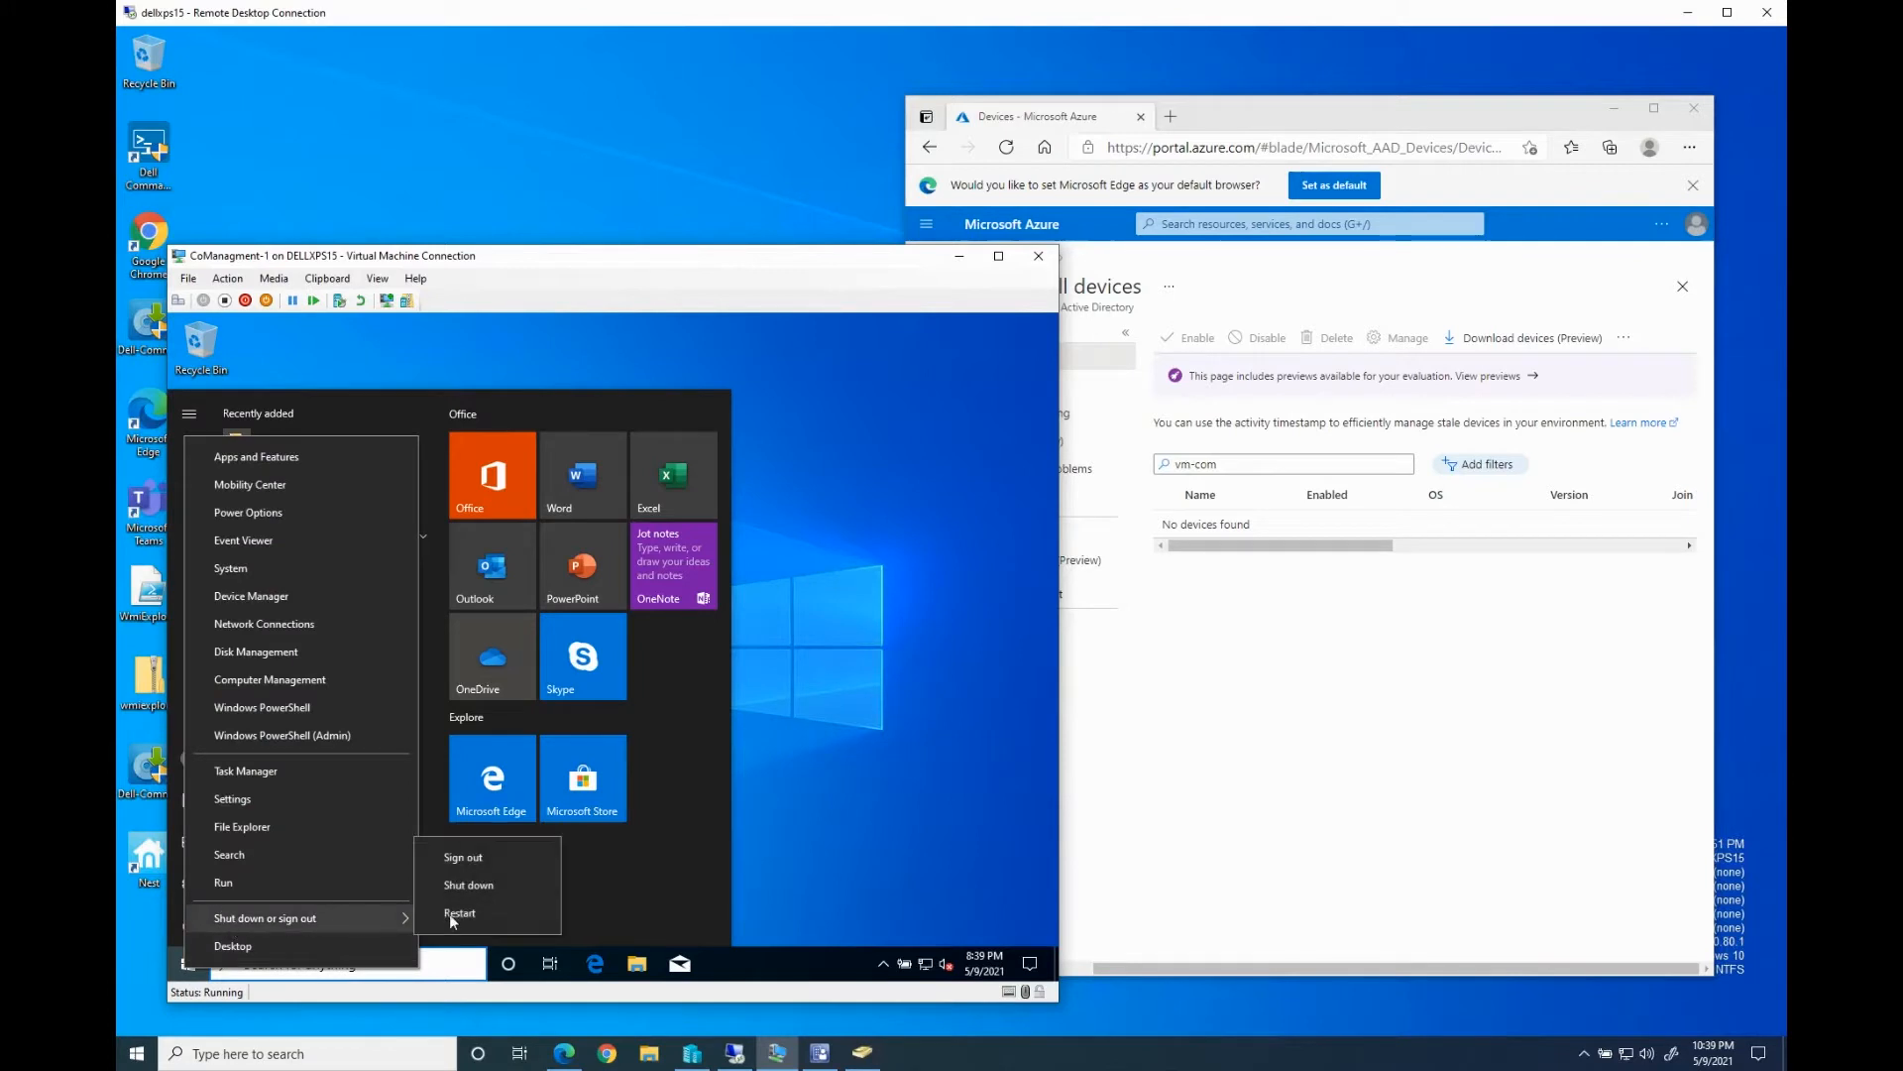
click(454, 914)
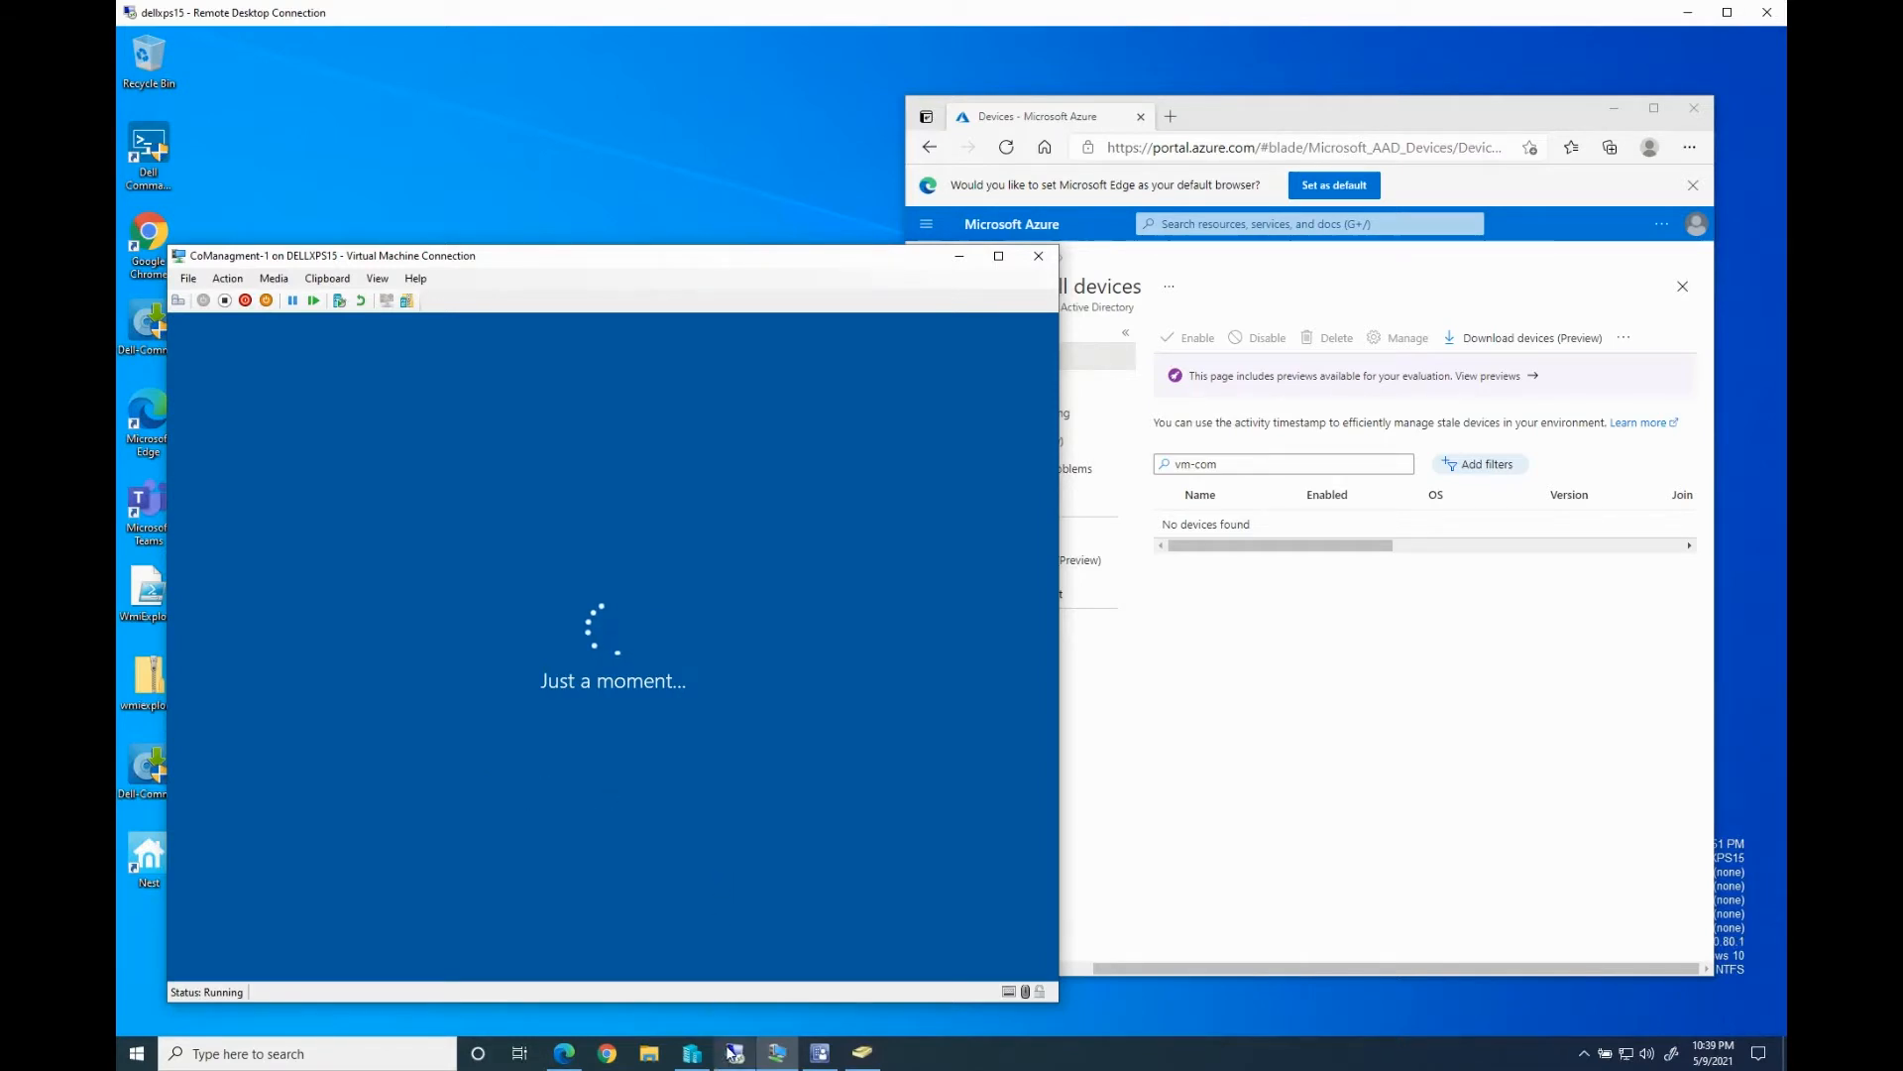
Switch to the vm-sql01 remote session, run Start-ADSyncSyncCycle -PolicyType Initial in PowerShell, and minimize the session
mouse_move(736, 1057)
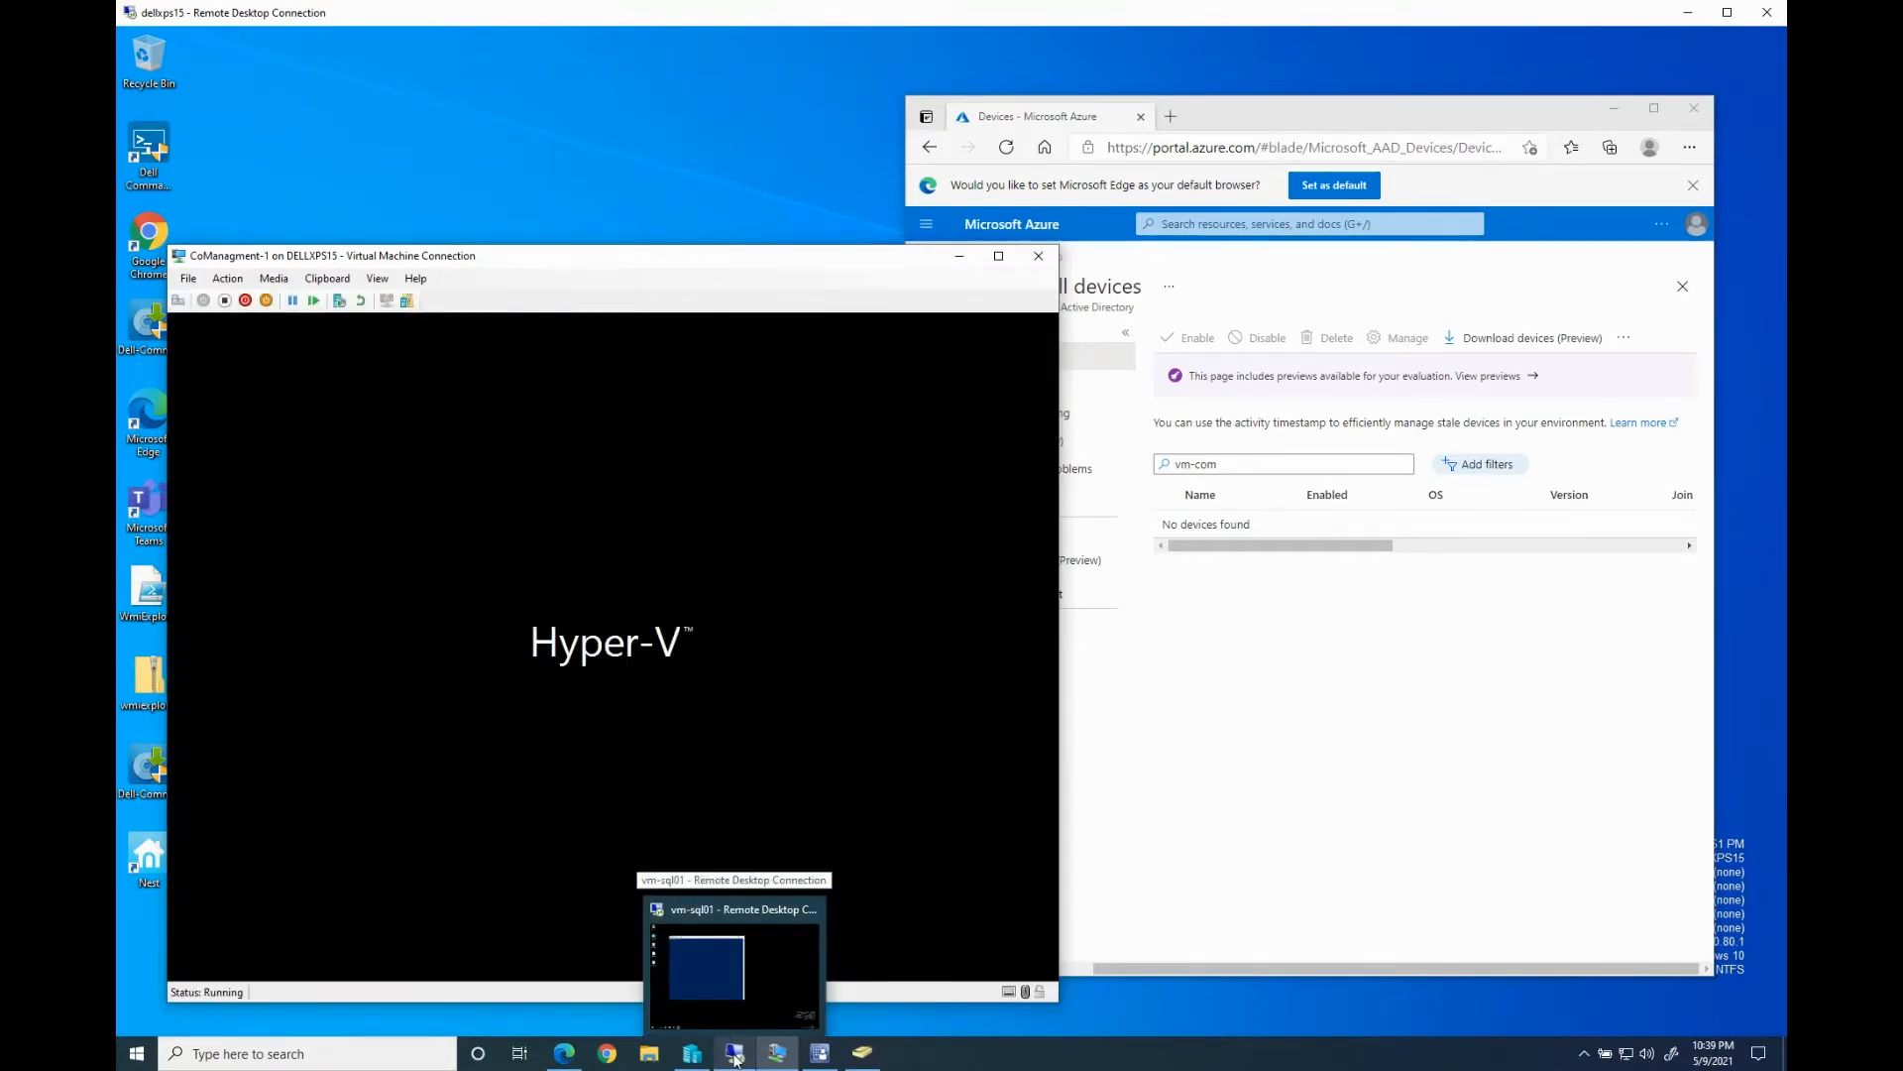
click(736, 1058)
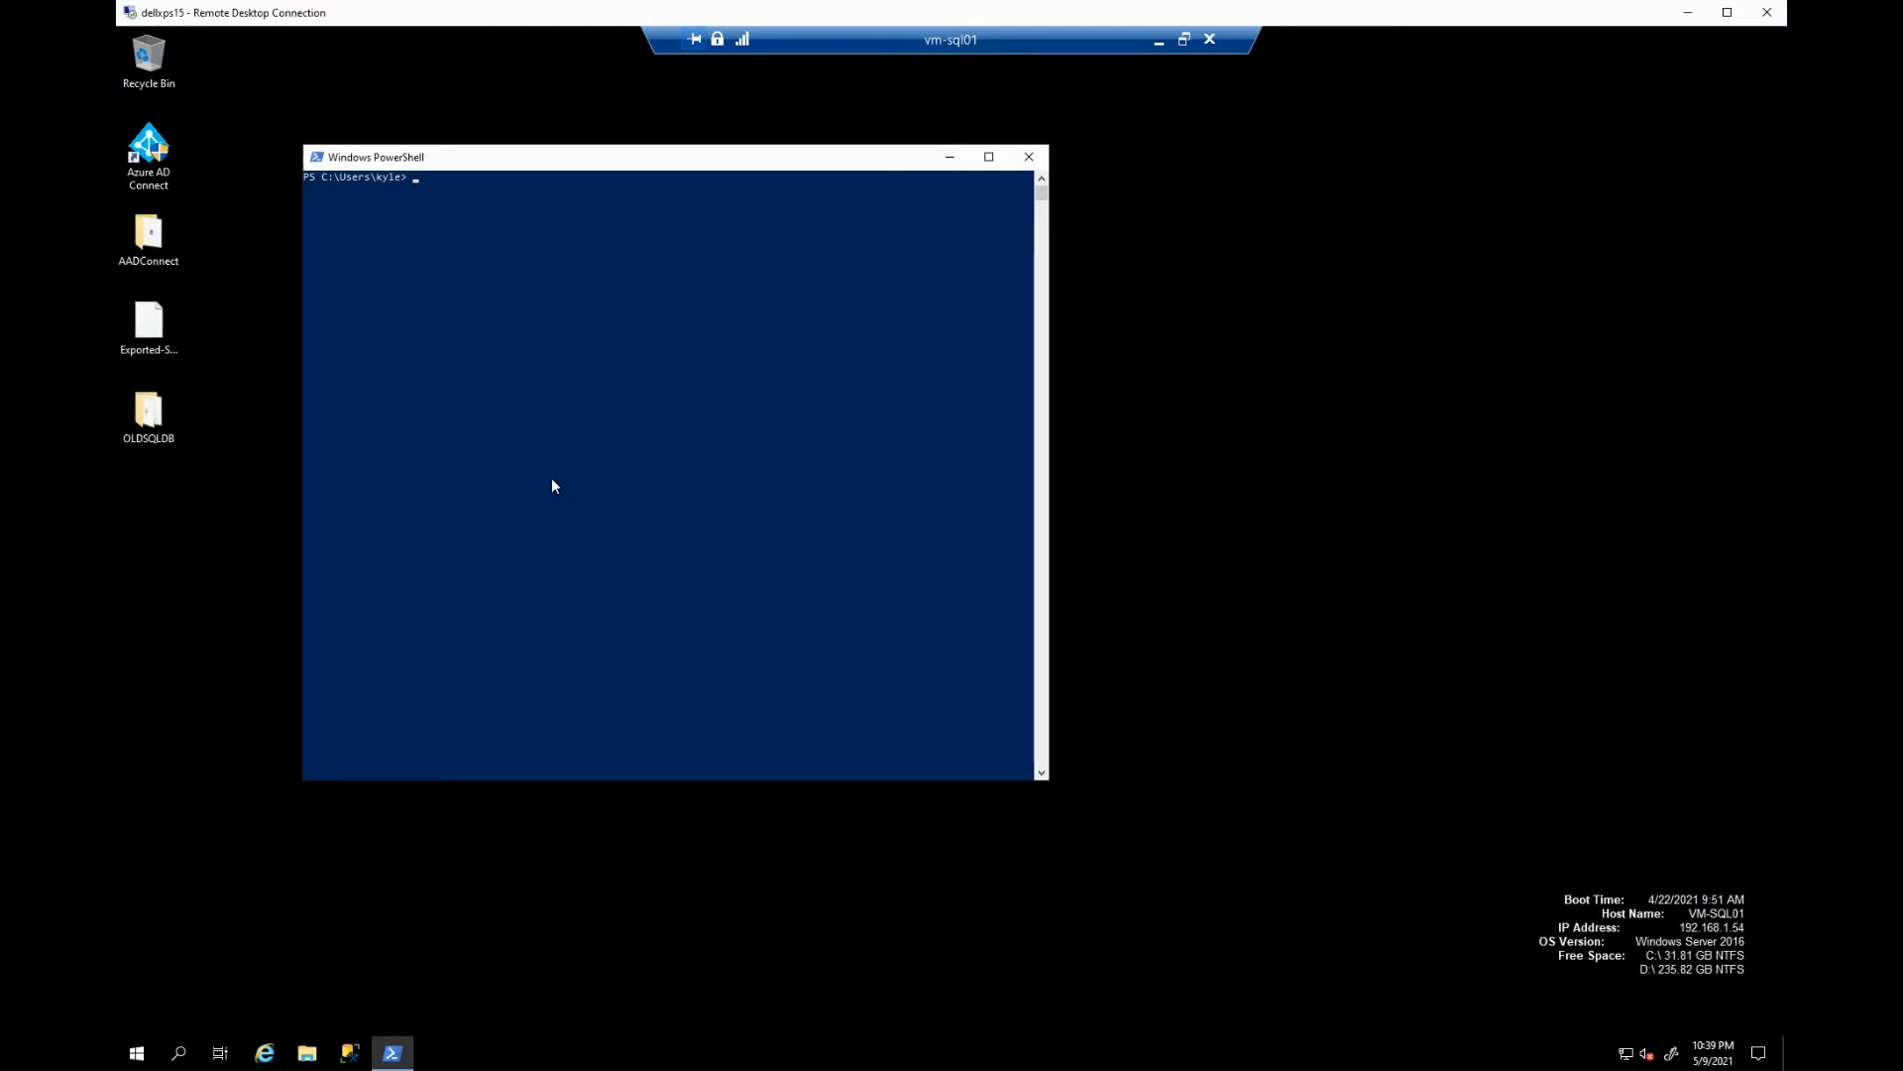
click(549, 238)
key(Up)
key(Up)
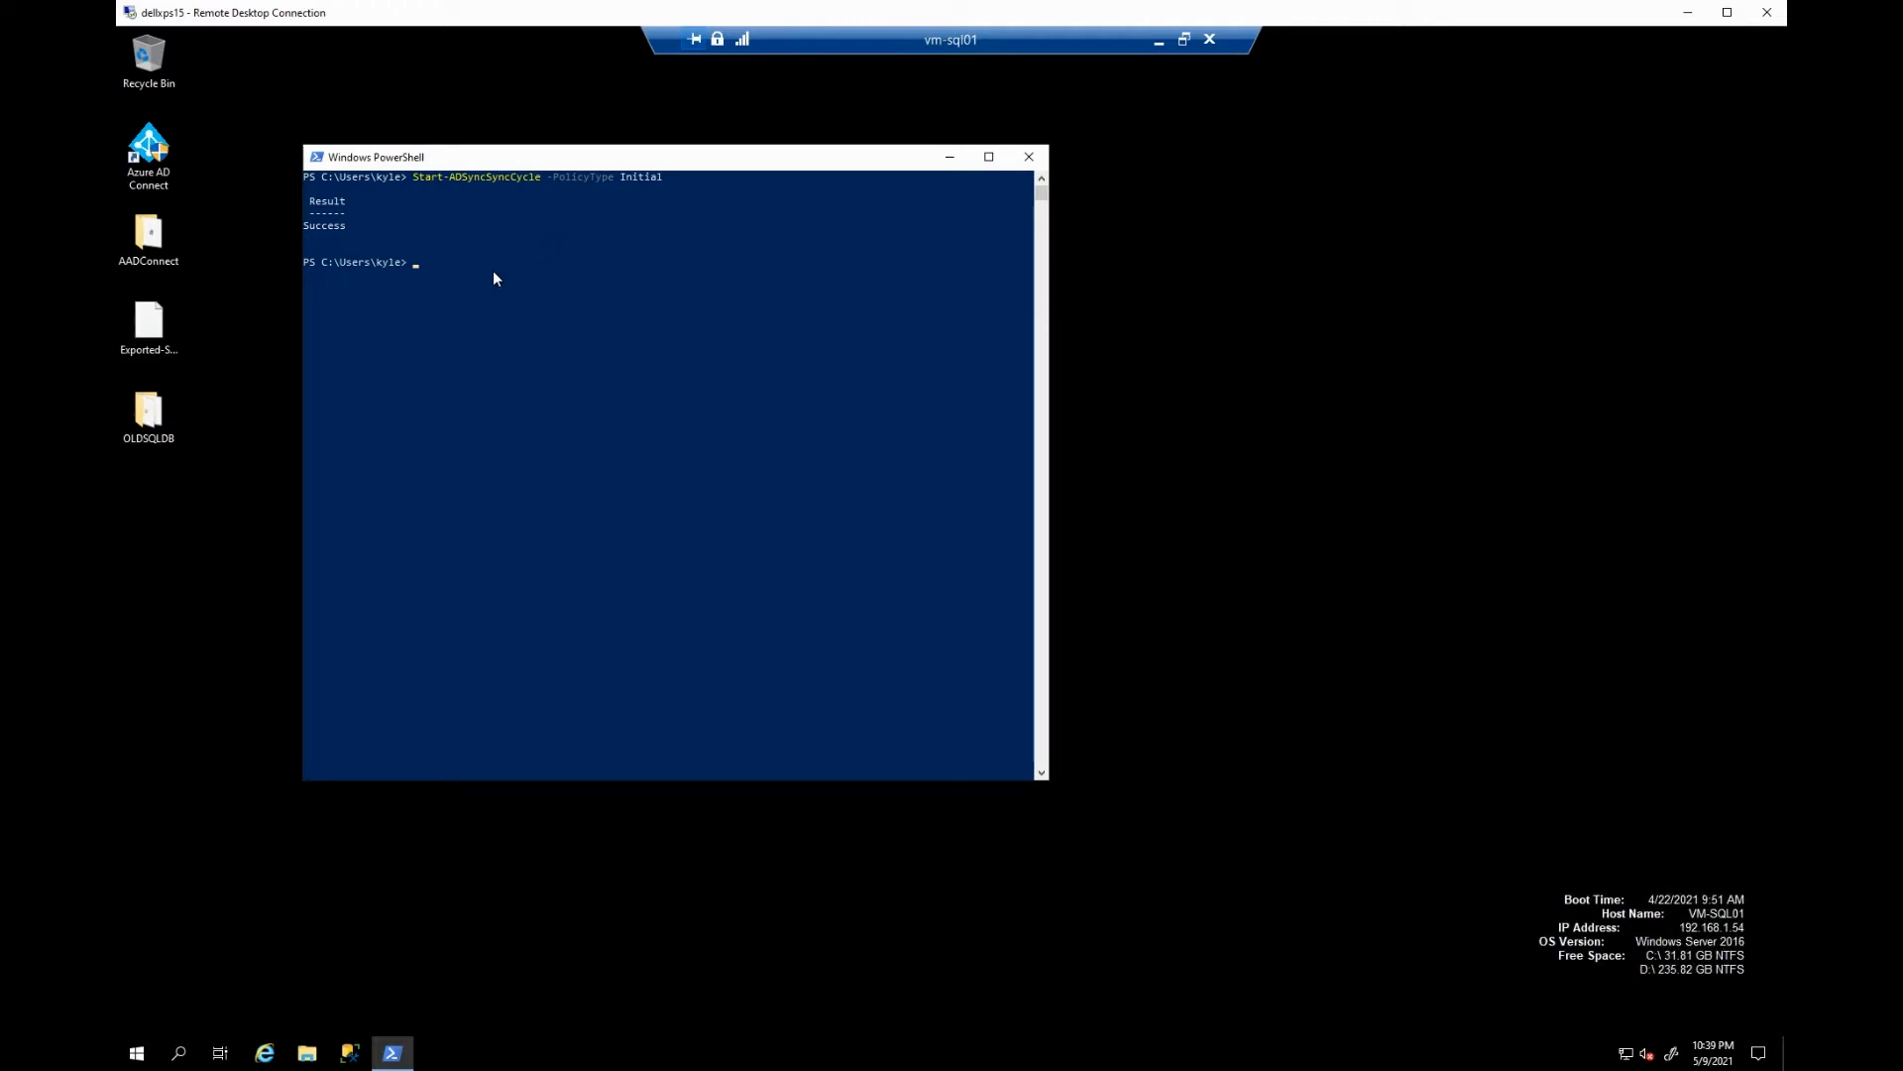
click(1158, 44)
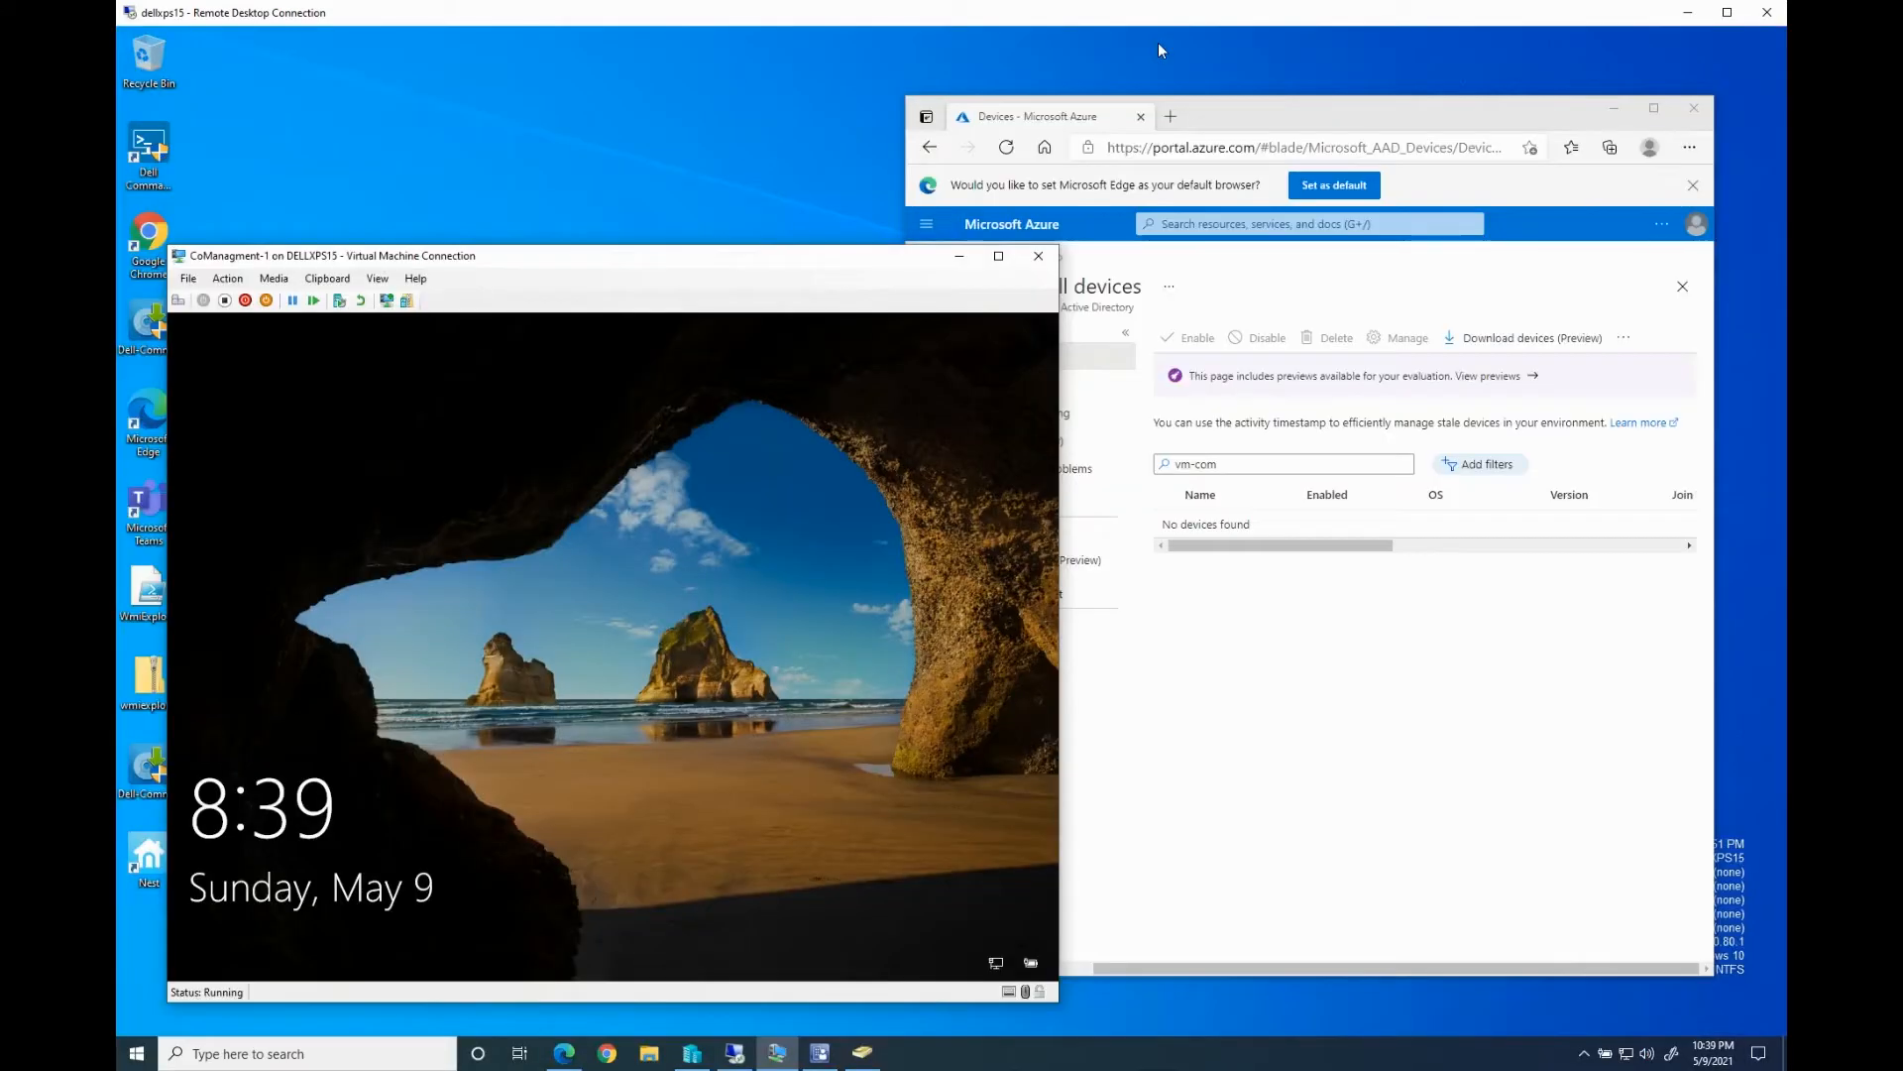
Sign in to the restarted CoManagment-1 virtual machine by entering the account password
click(604, 632)
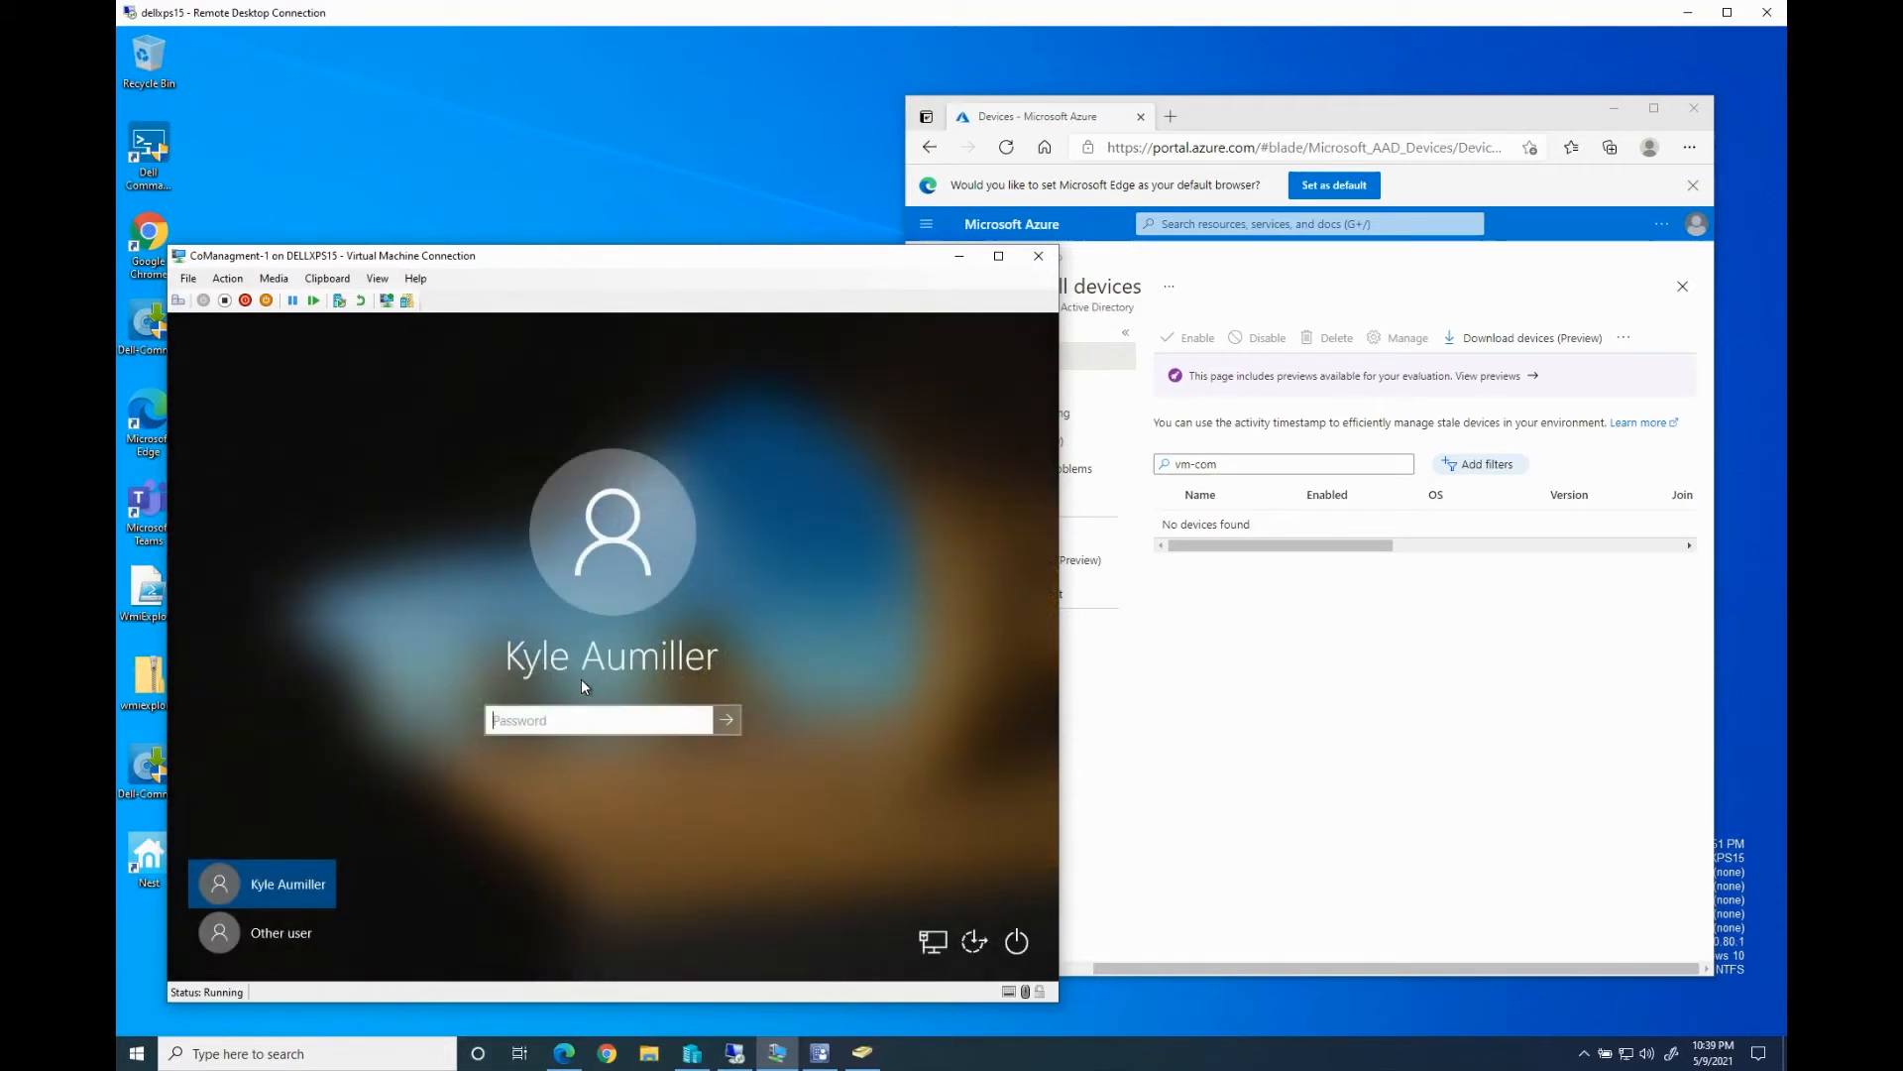
text(************)
key(Return)
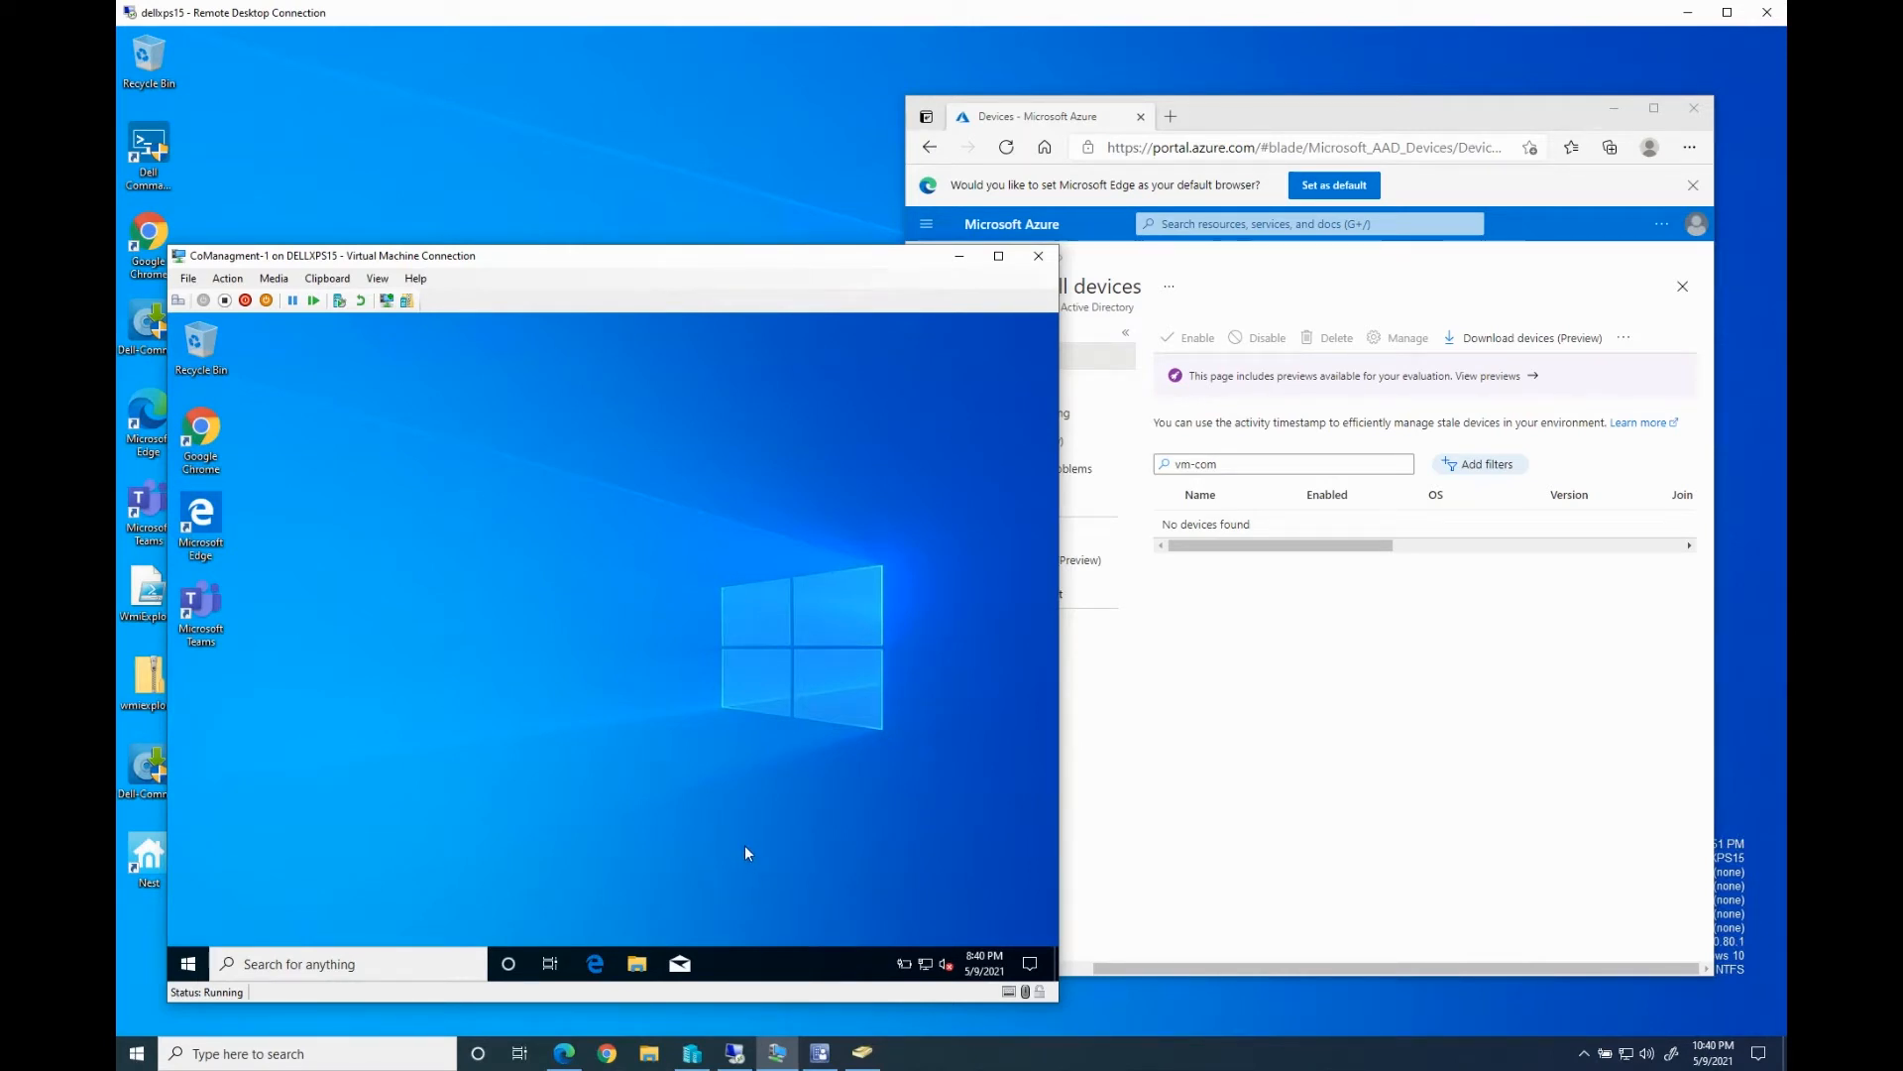
Open Command Prompt in the CoManagment-1 virtual machine, close the Teams sign-in window, and run echo %computername%
click(190, 967)
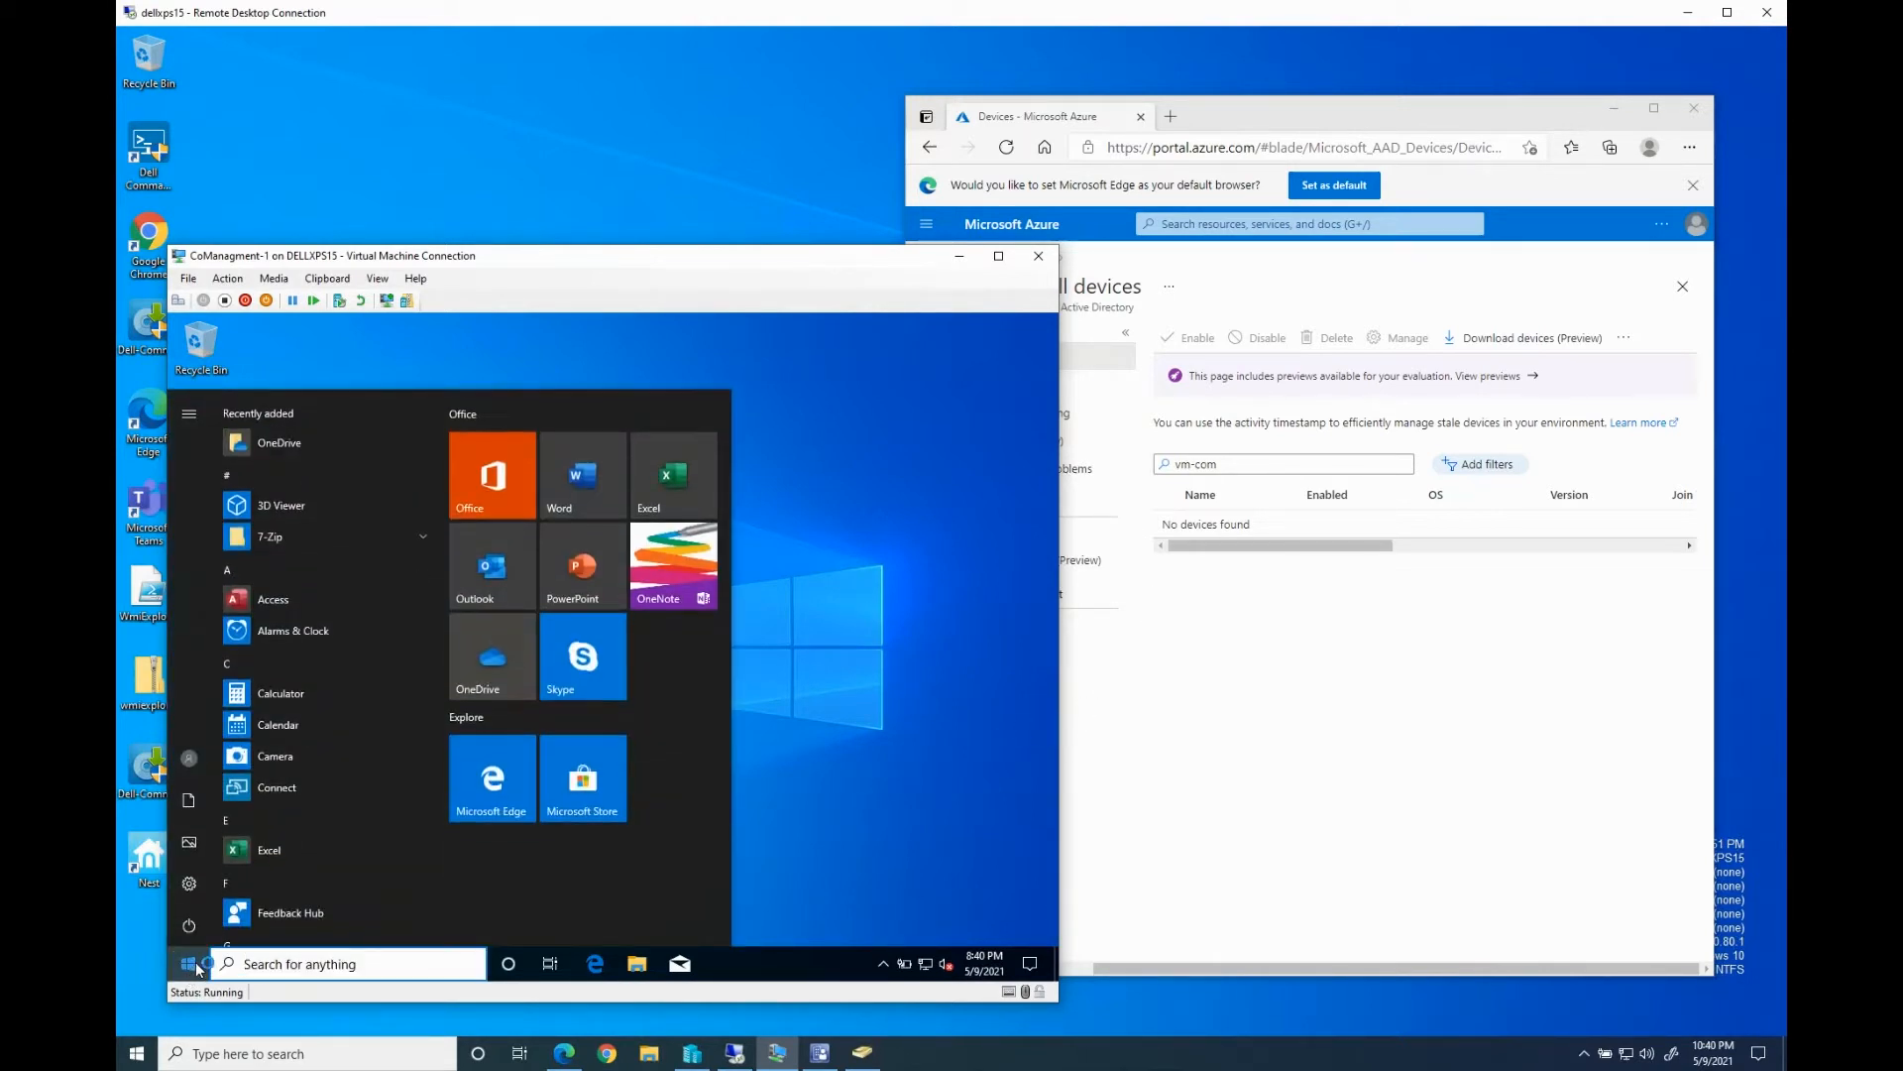
text(cmd)
key(Return)
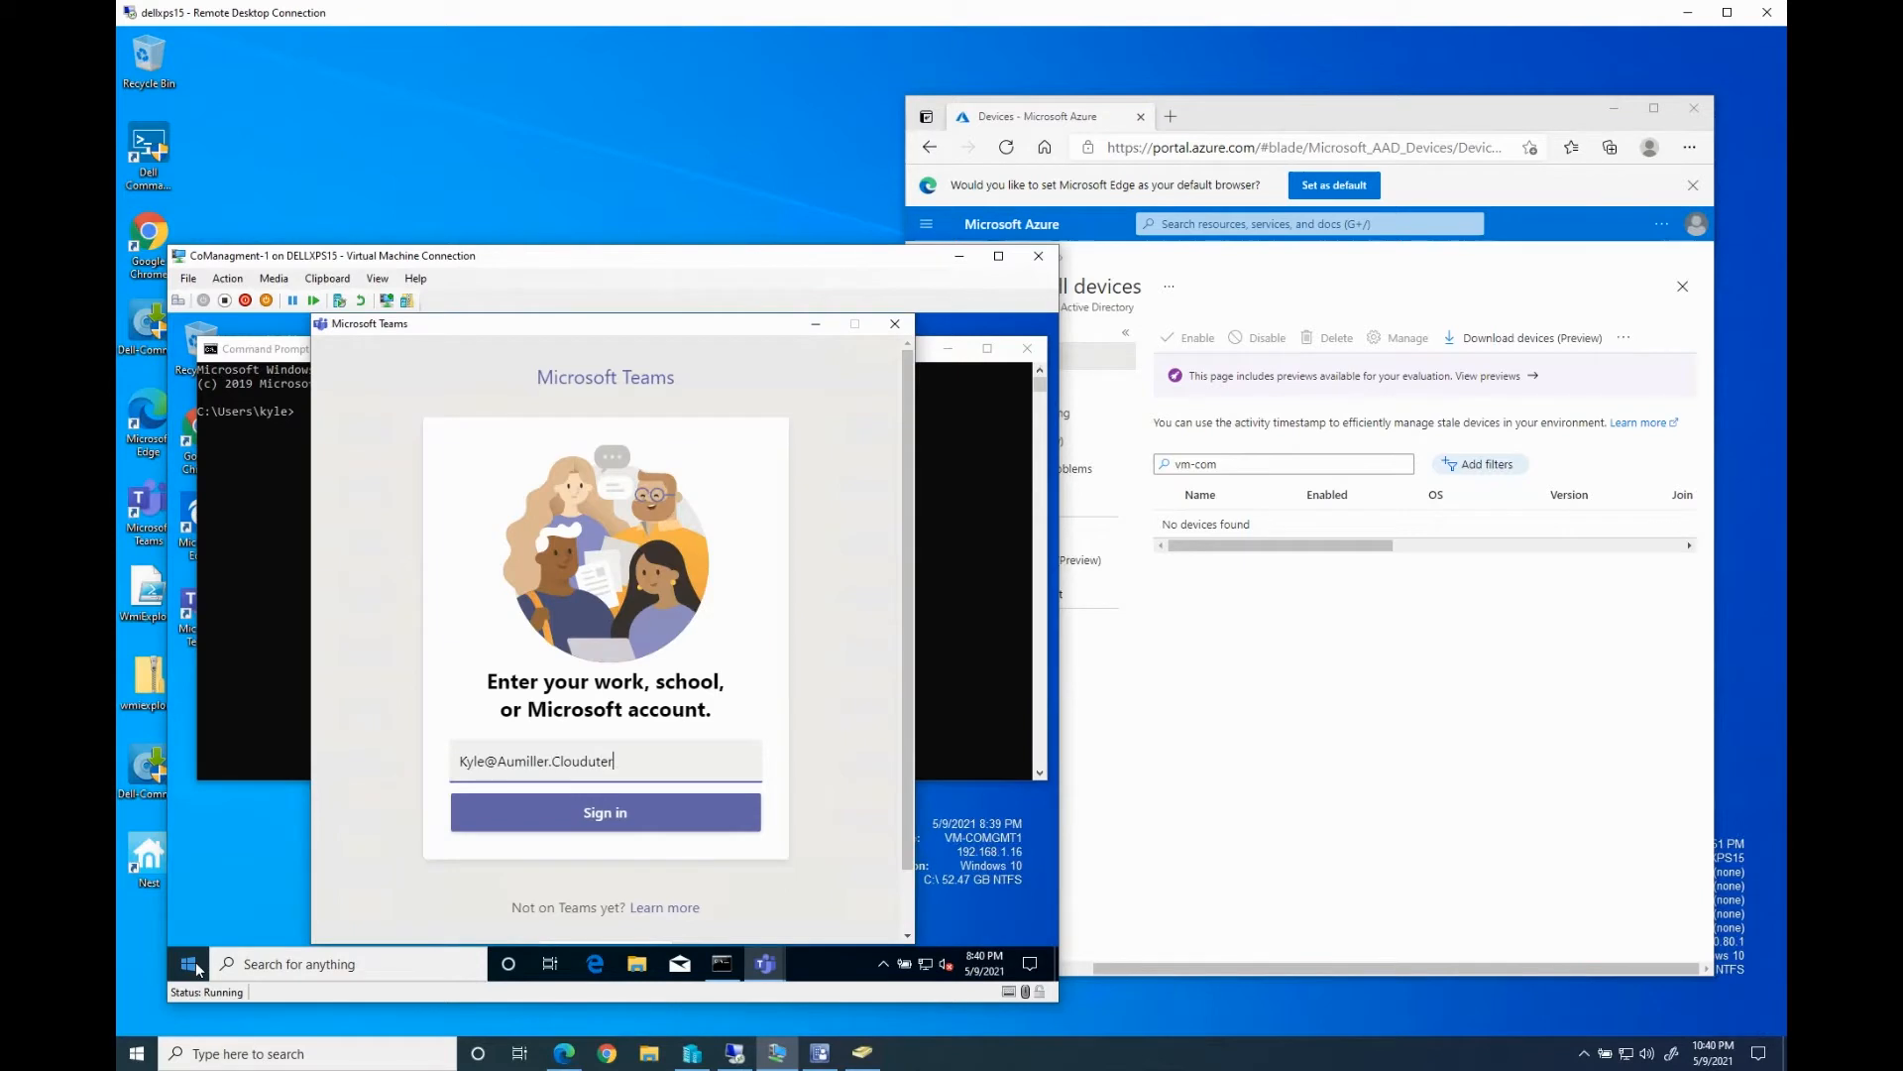
click(895, 323)
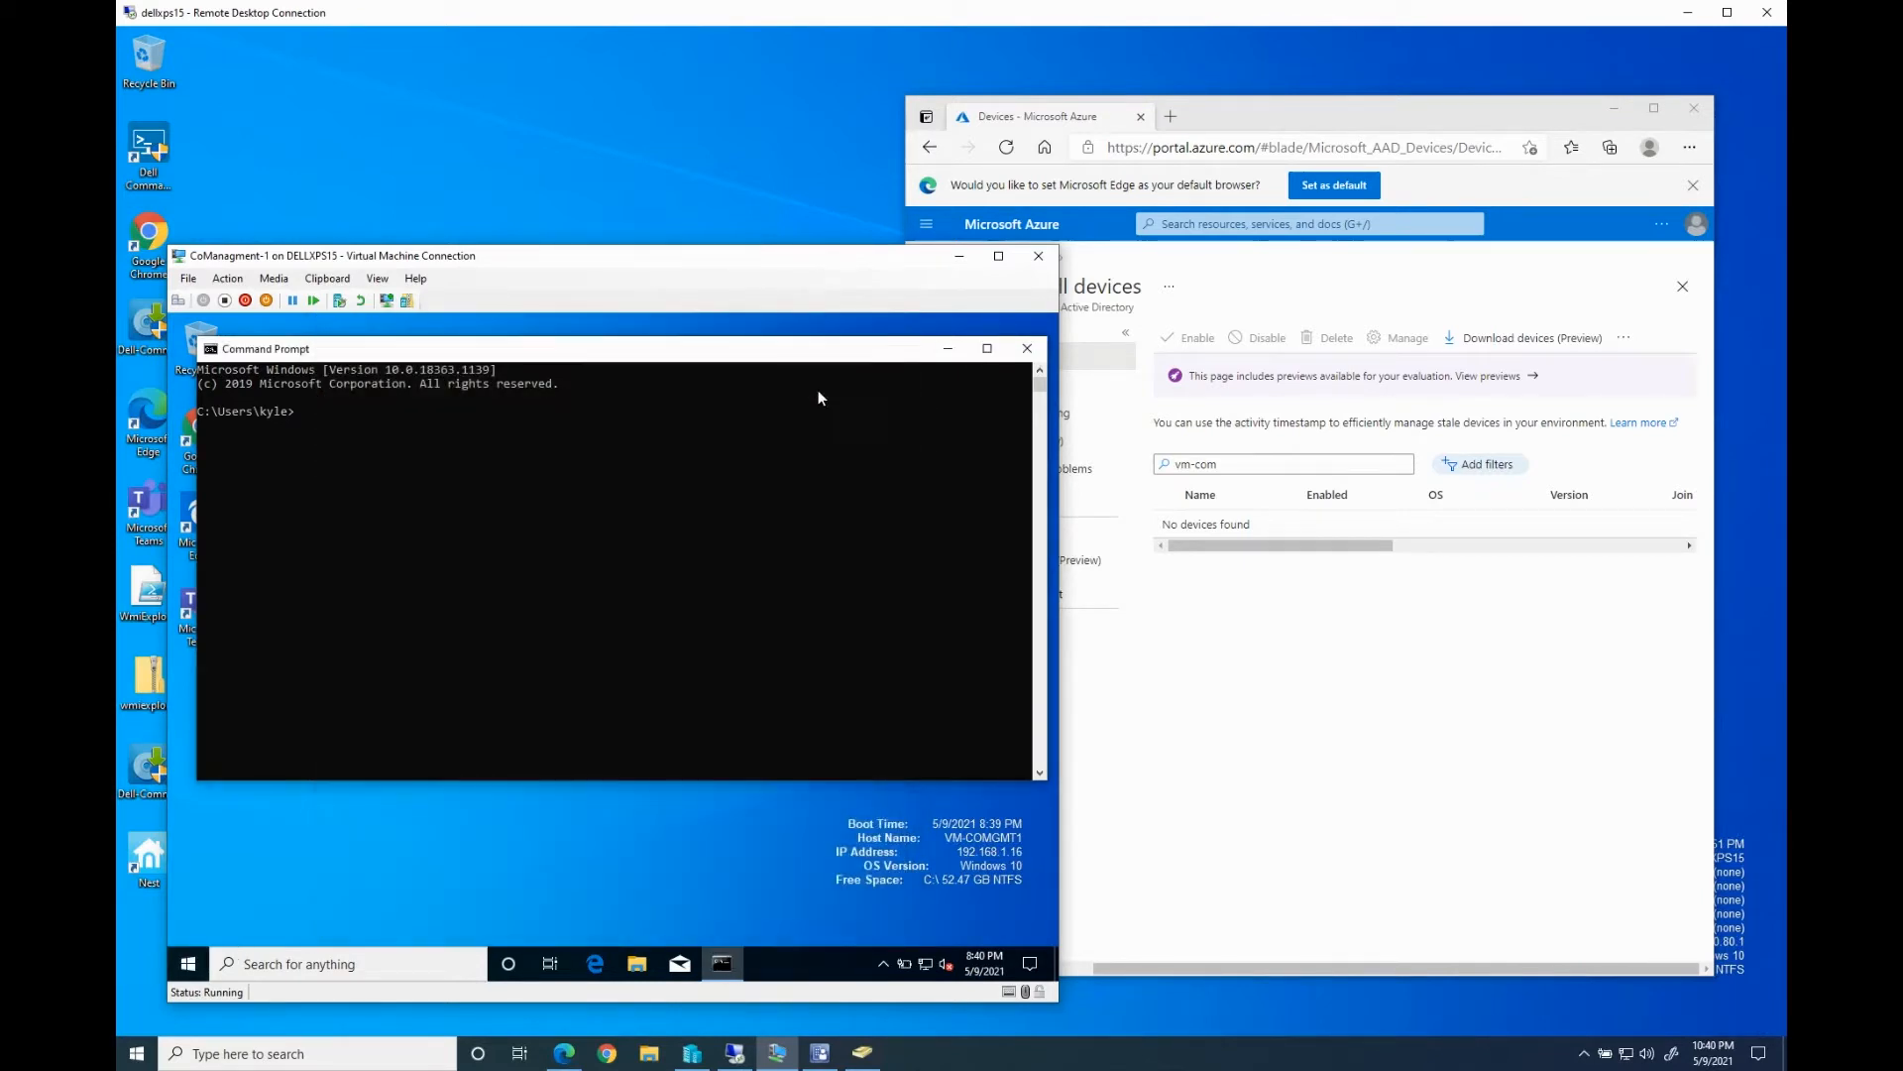
text(e)
text(cho %computername%)
key(Return)
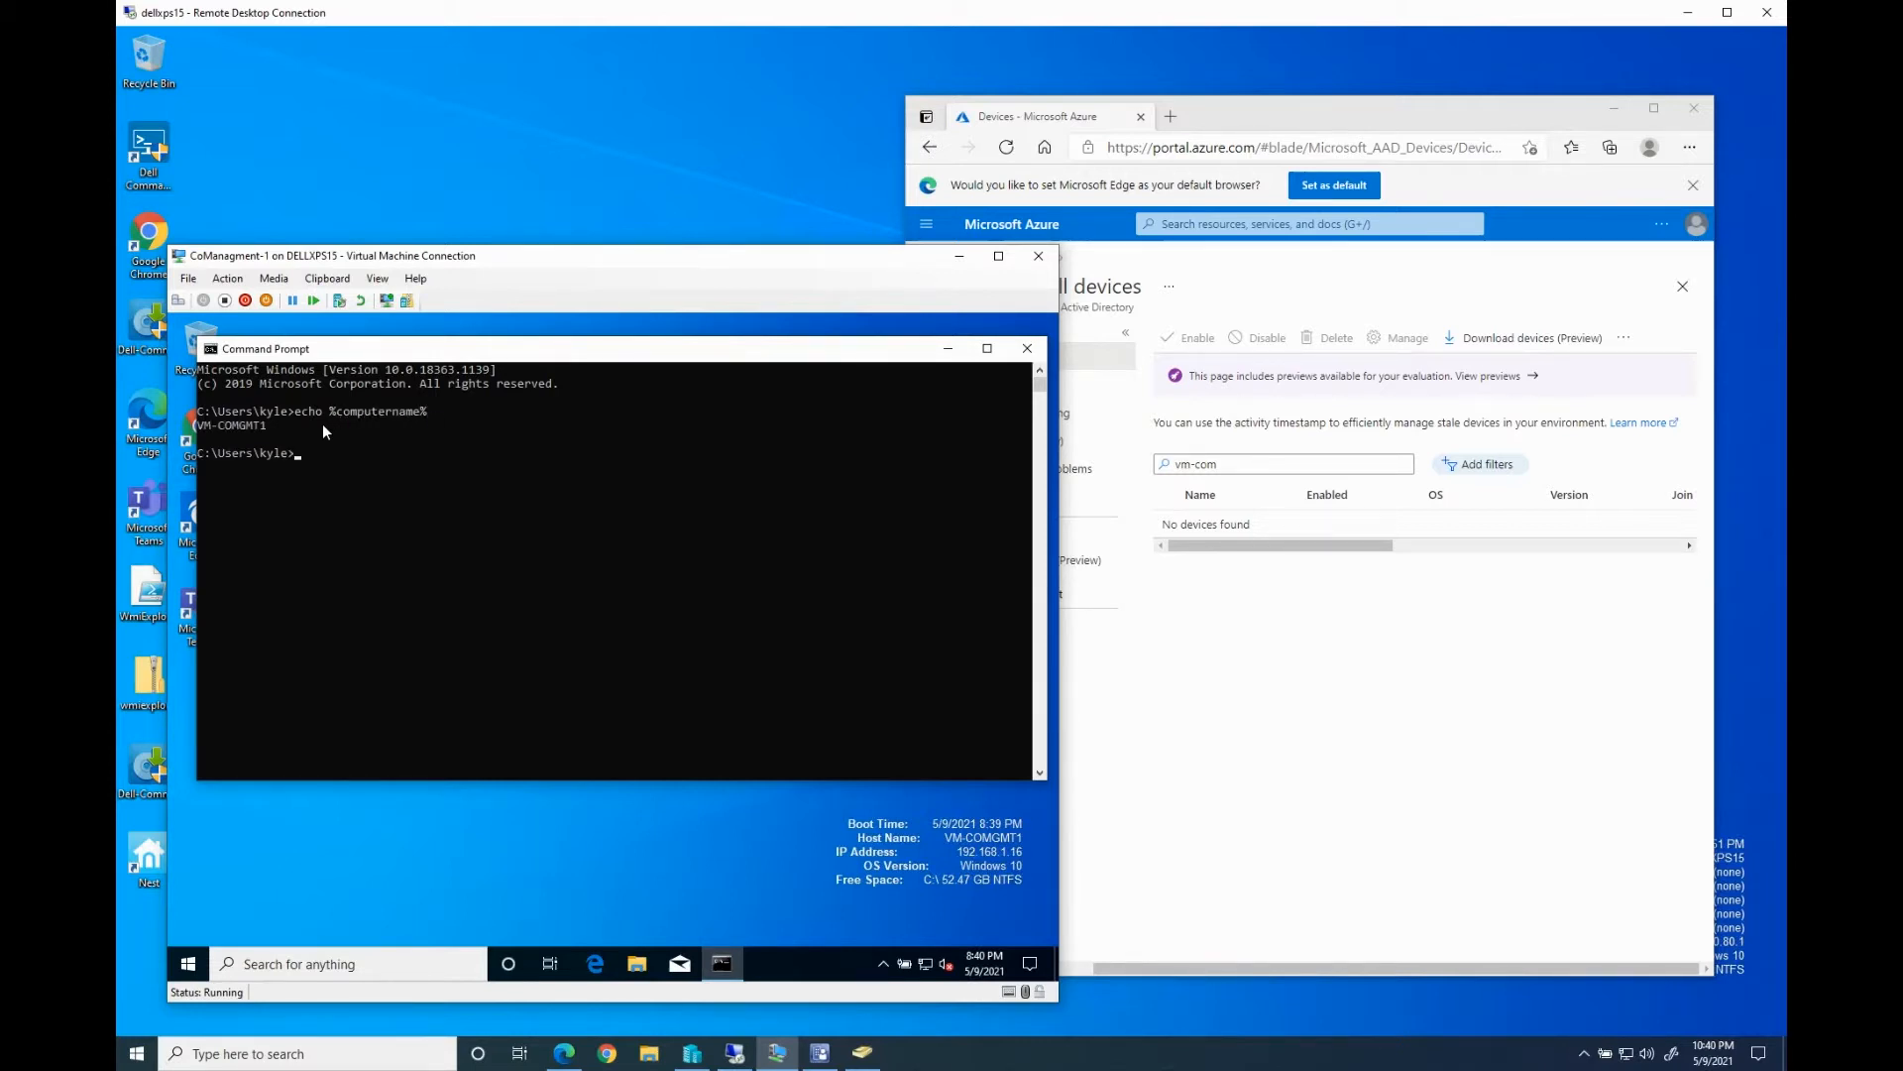
Search the Azure AD All devices list for vm-comgmt1 and reopen the All devices view
click(1239, 466)
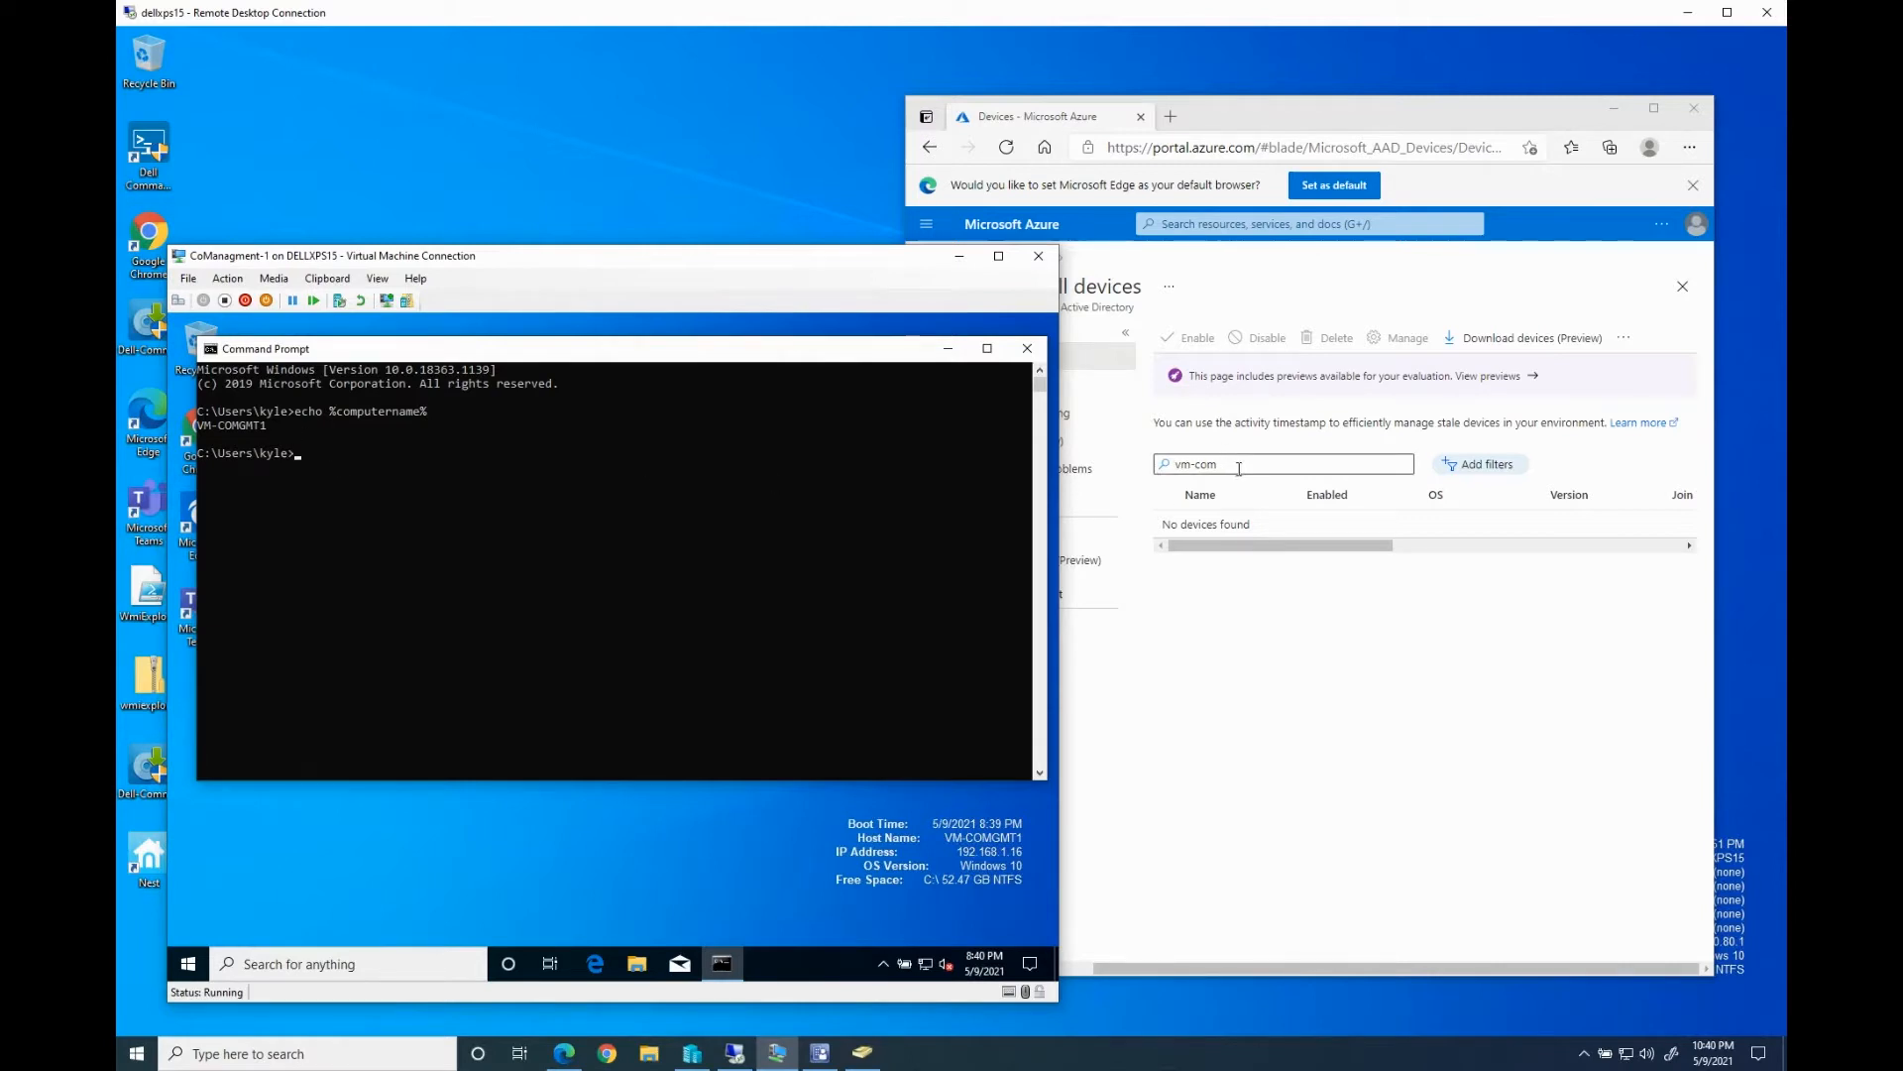
text(vm-comg)
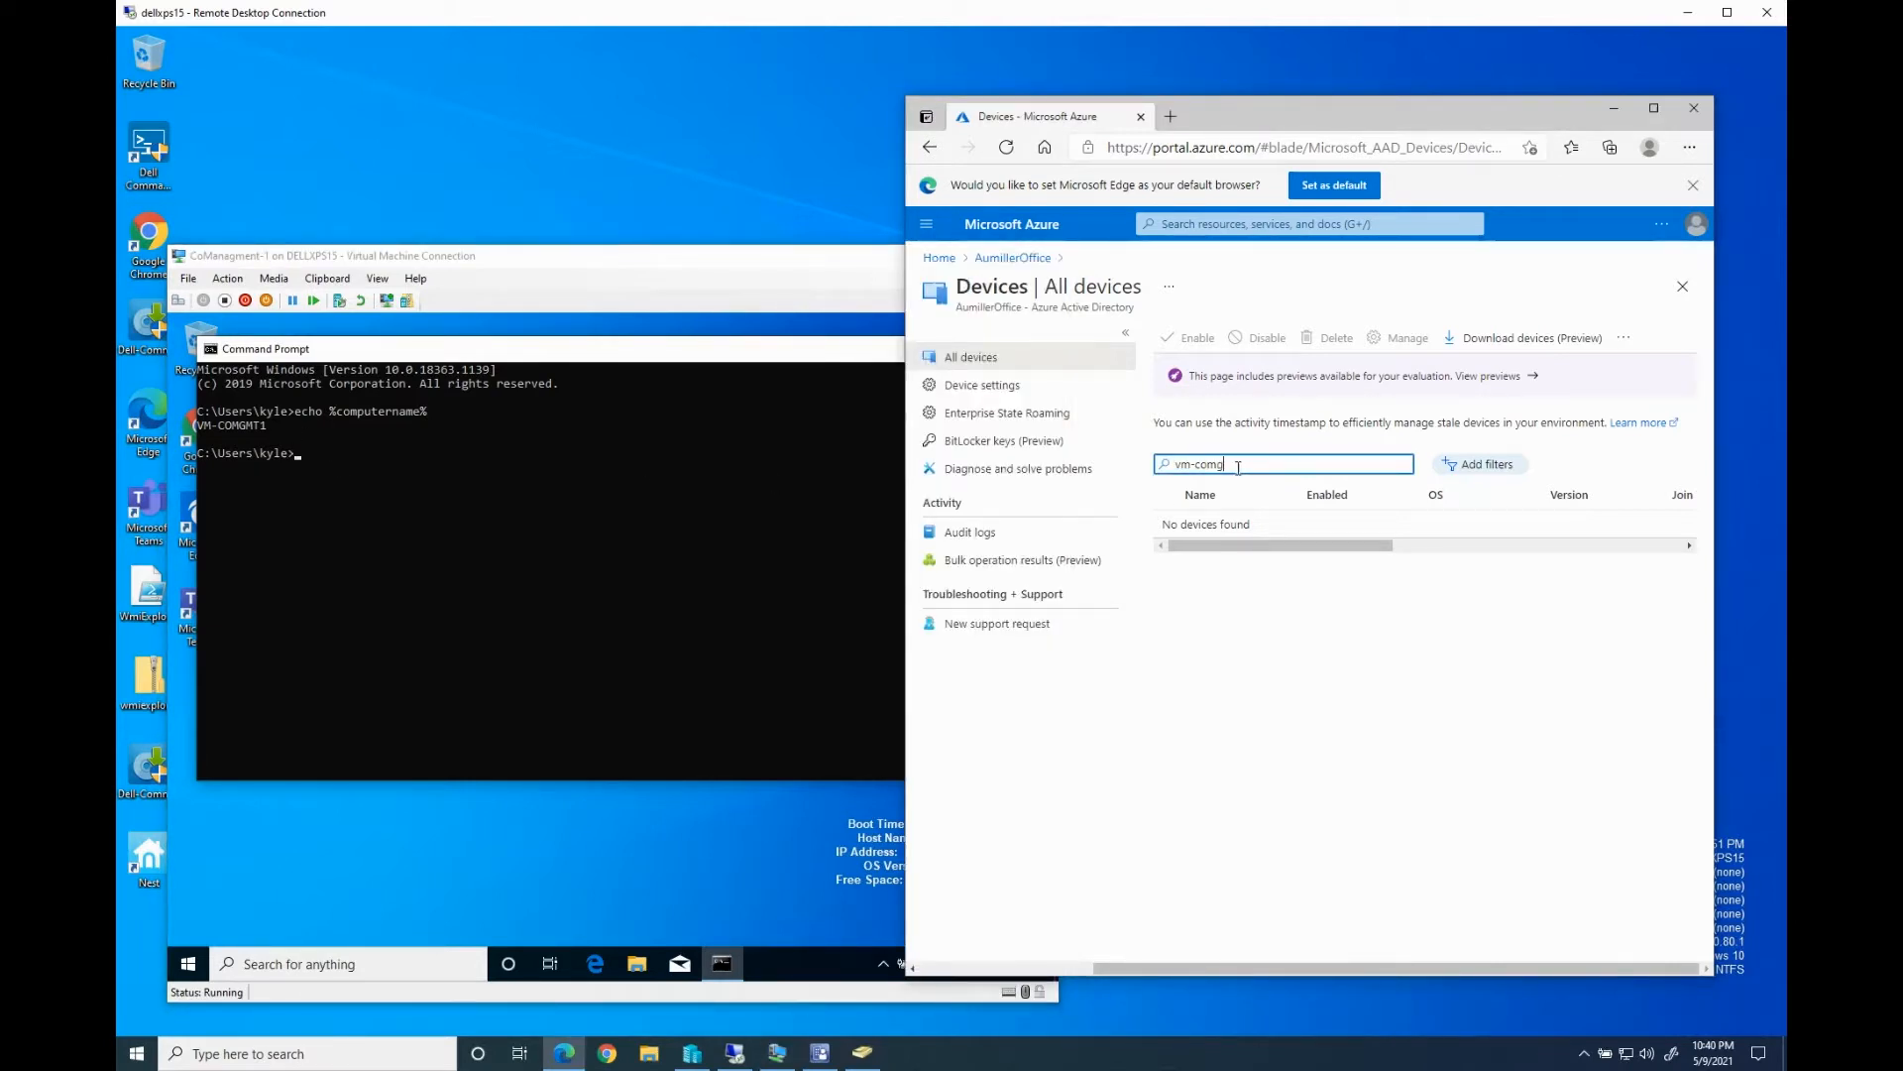
text(mt1)
click(973, 364)
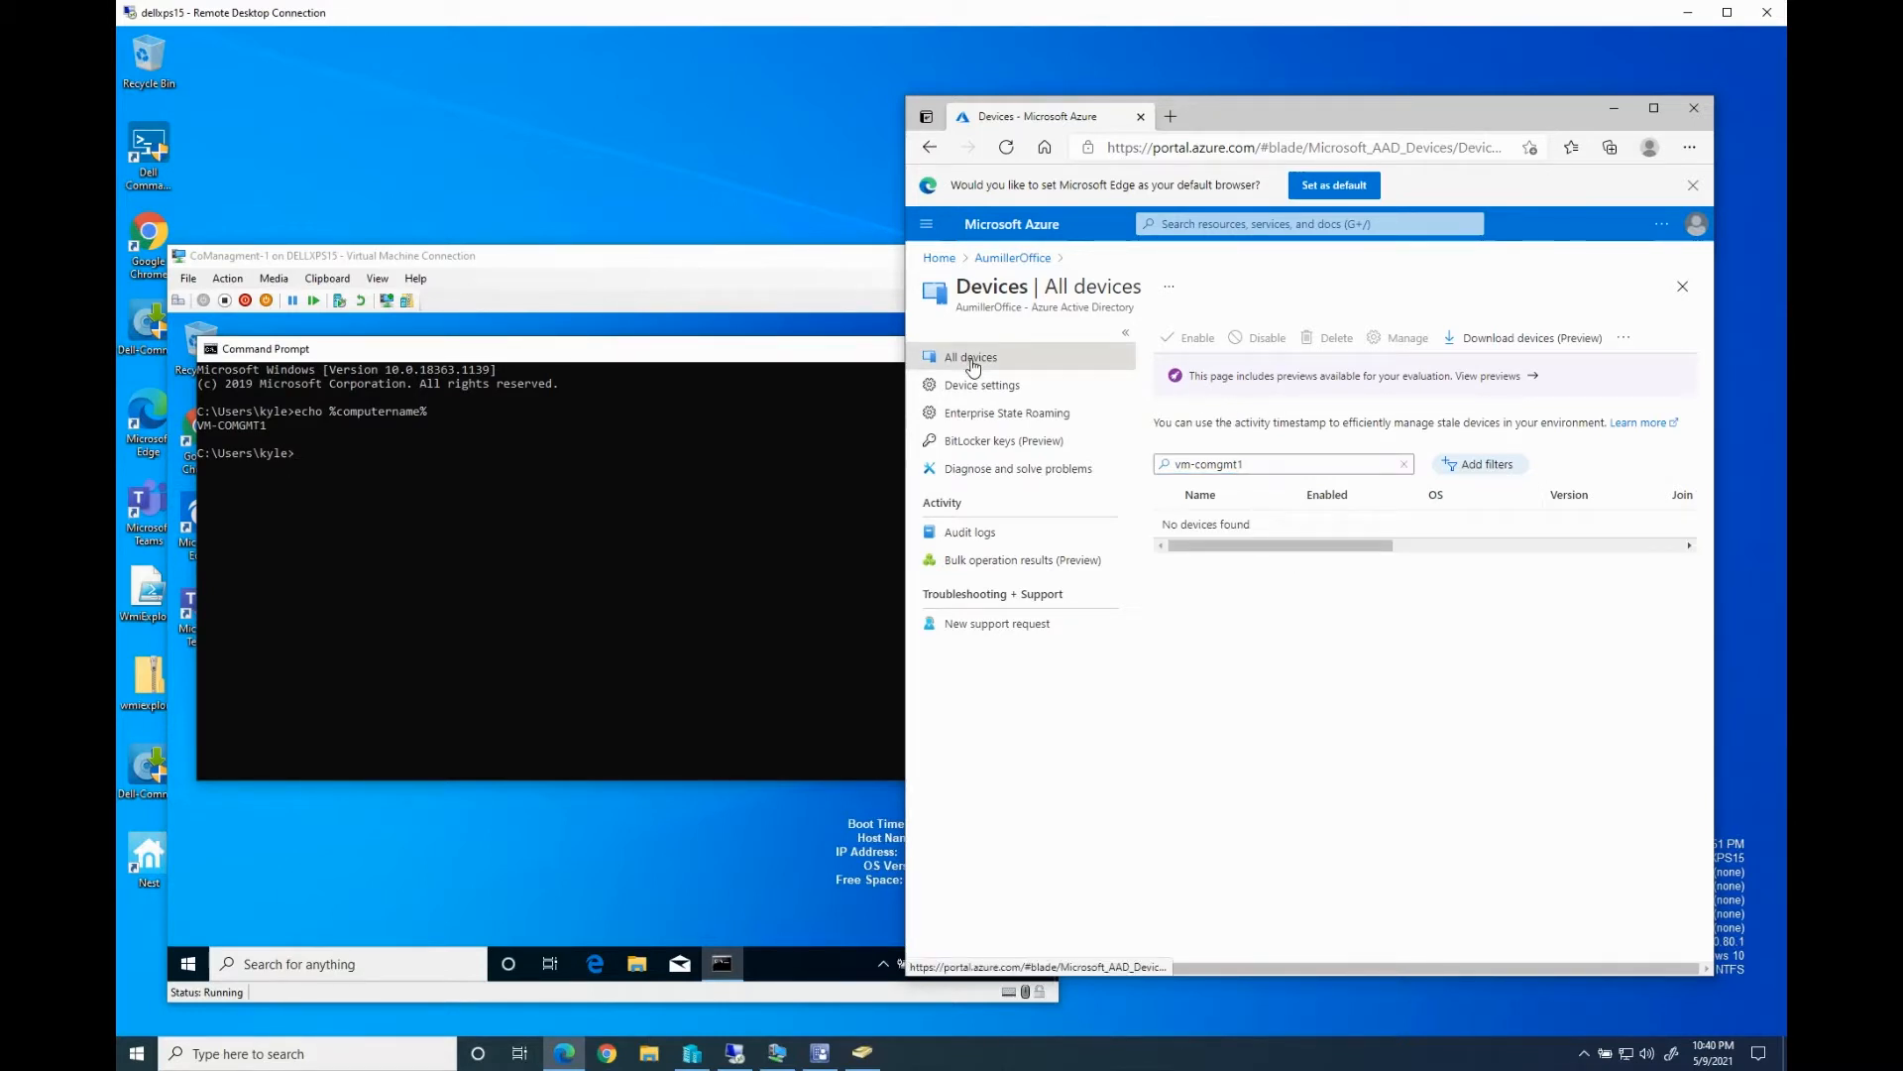
Shorten the device search term to vm-co
click(1242, 464)
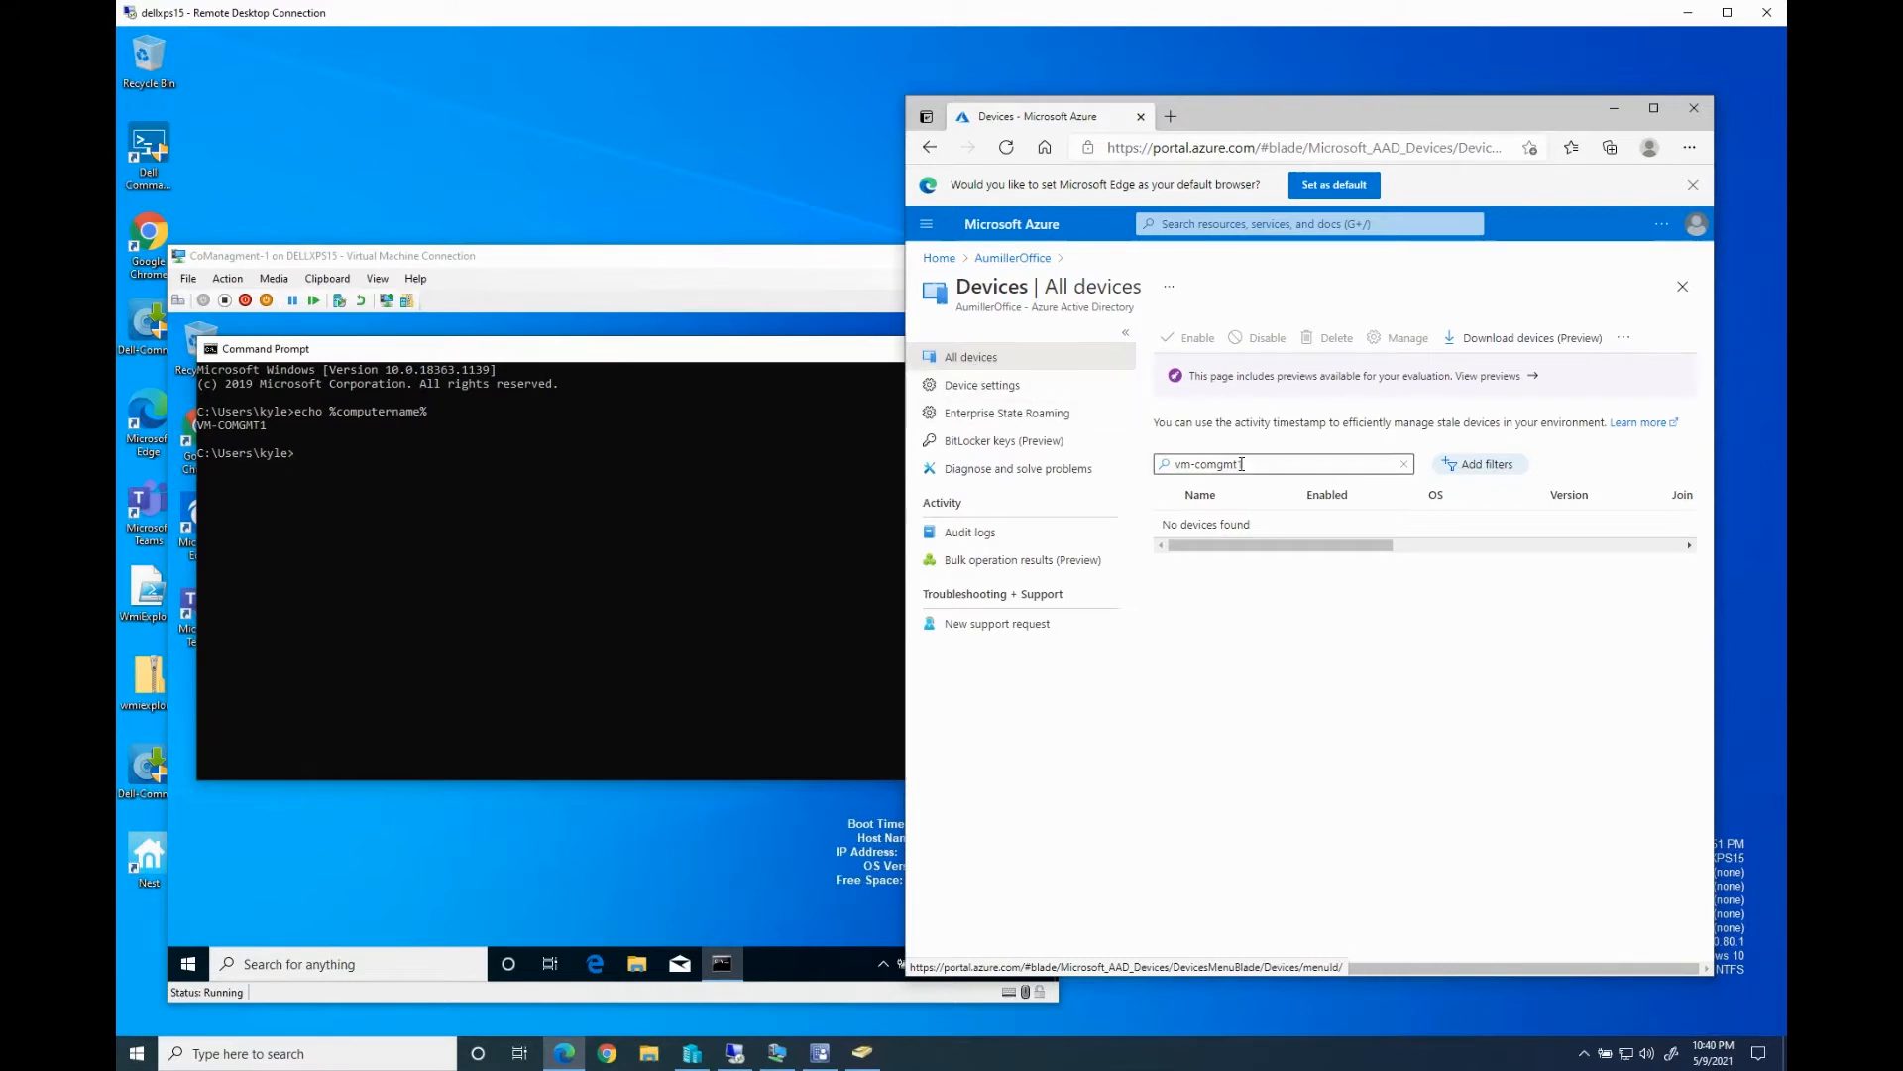
drag(1246, 464, 1217, 464)
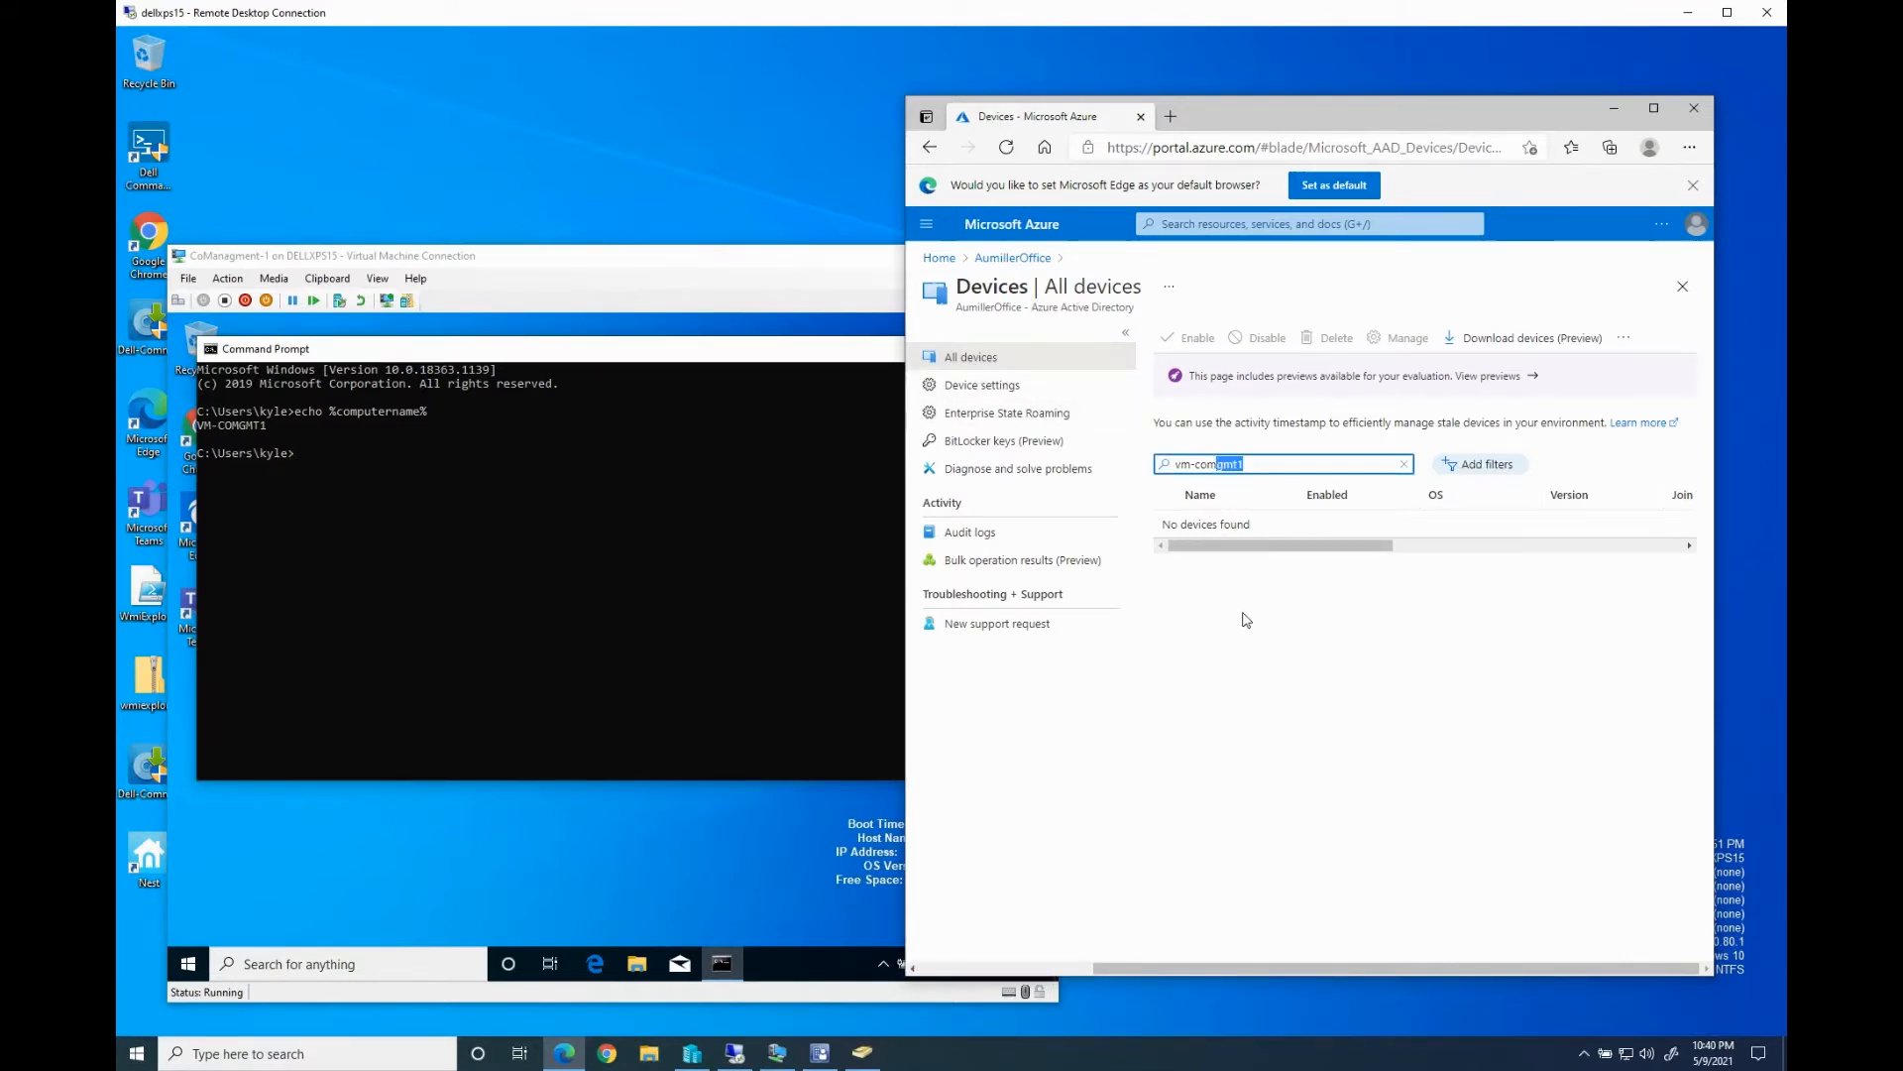
click(1283, 470)
drag(1269, 465, 1210, 466)
key(BackSpace)
Rerun Start-ADSyncSyncCycle -PolicyType Initial in PowerShell on vm-sql01, then minimize PowerShell and the remote session
click(779, 1055)
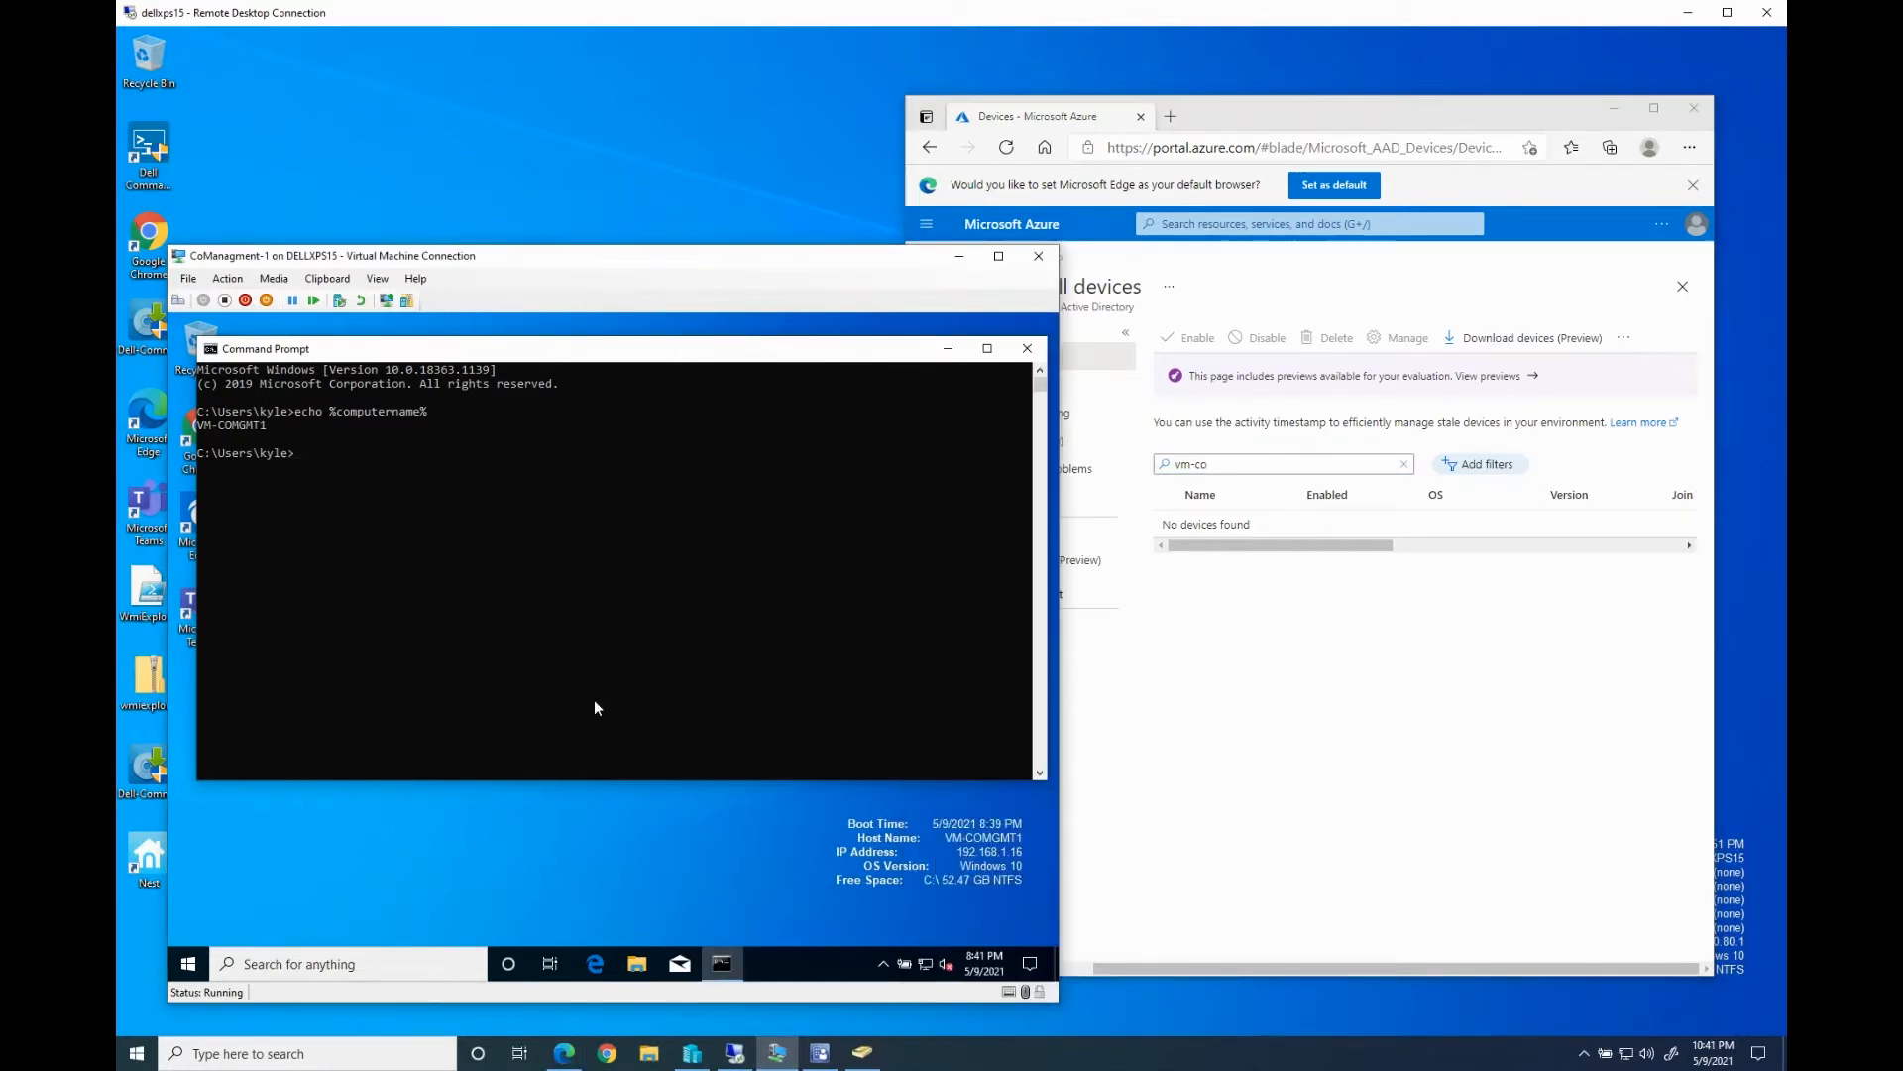
click(731, 1057)
click(734, 962)
key(Up)
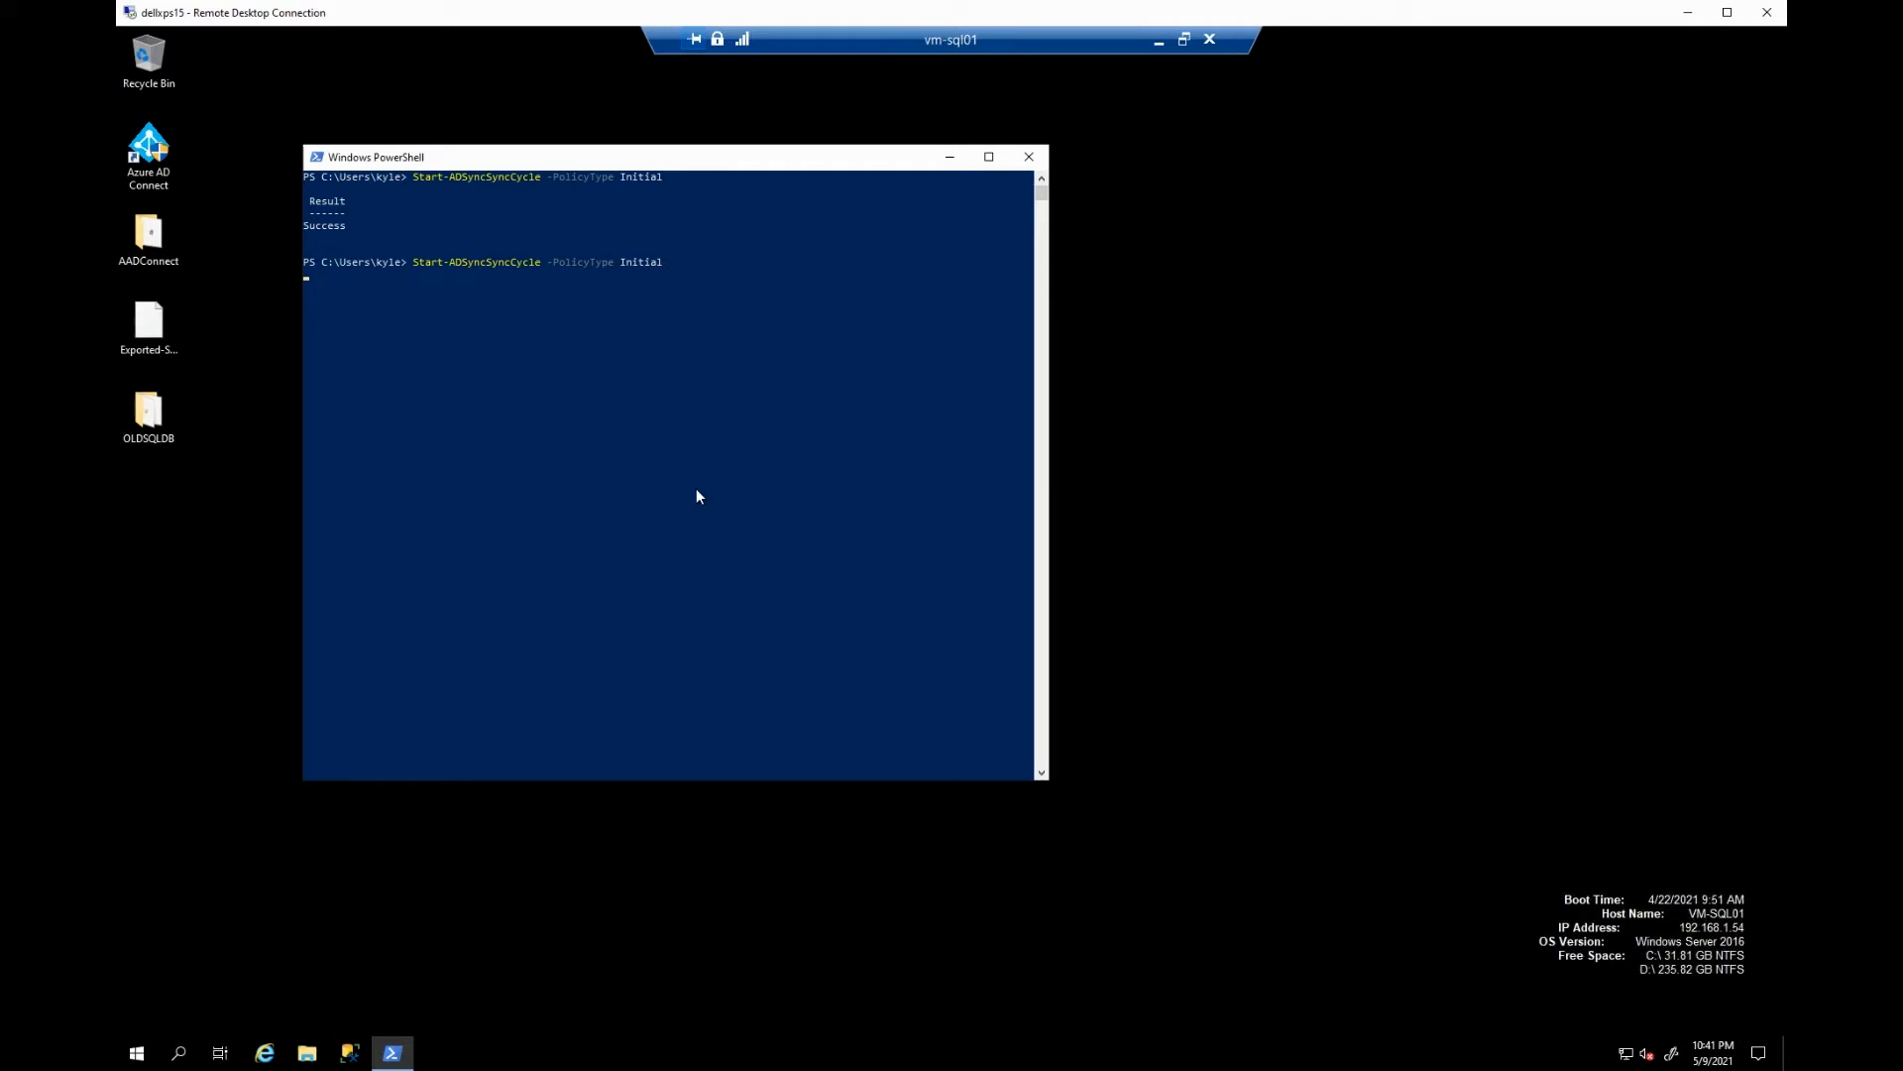
click(950, 161)
click(1158, 44)
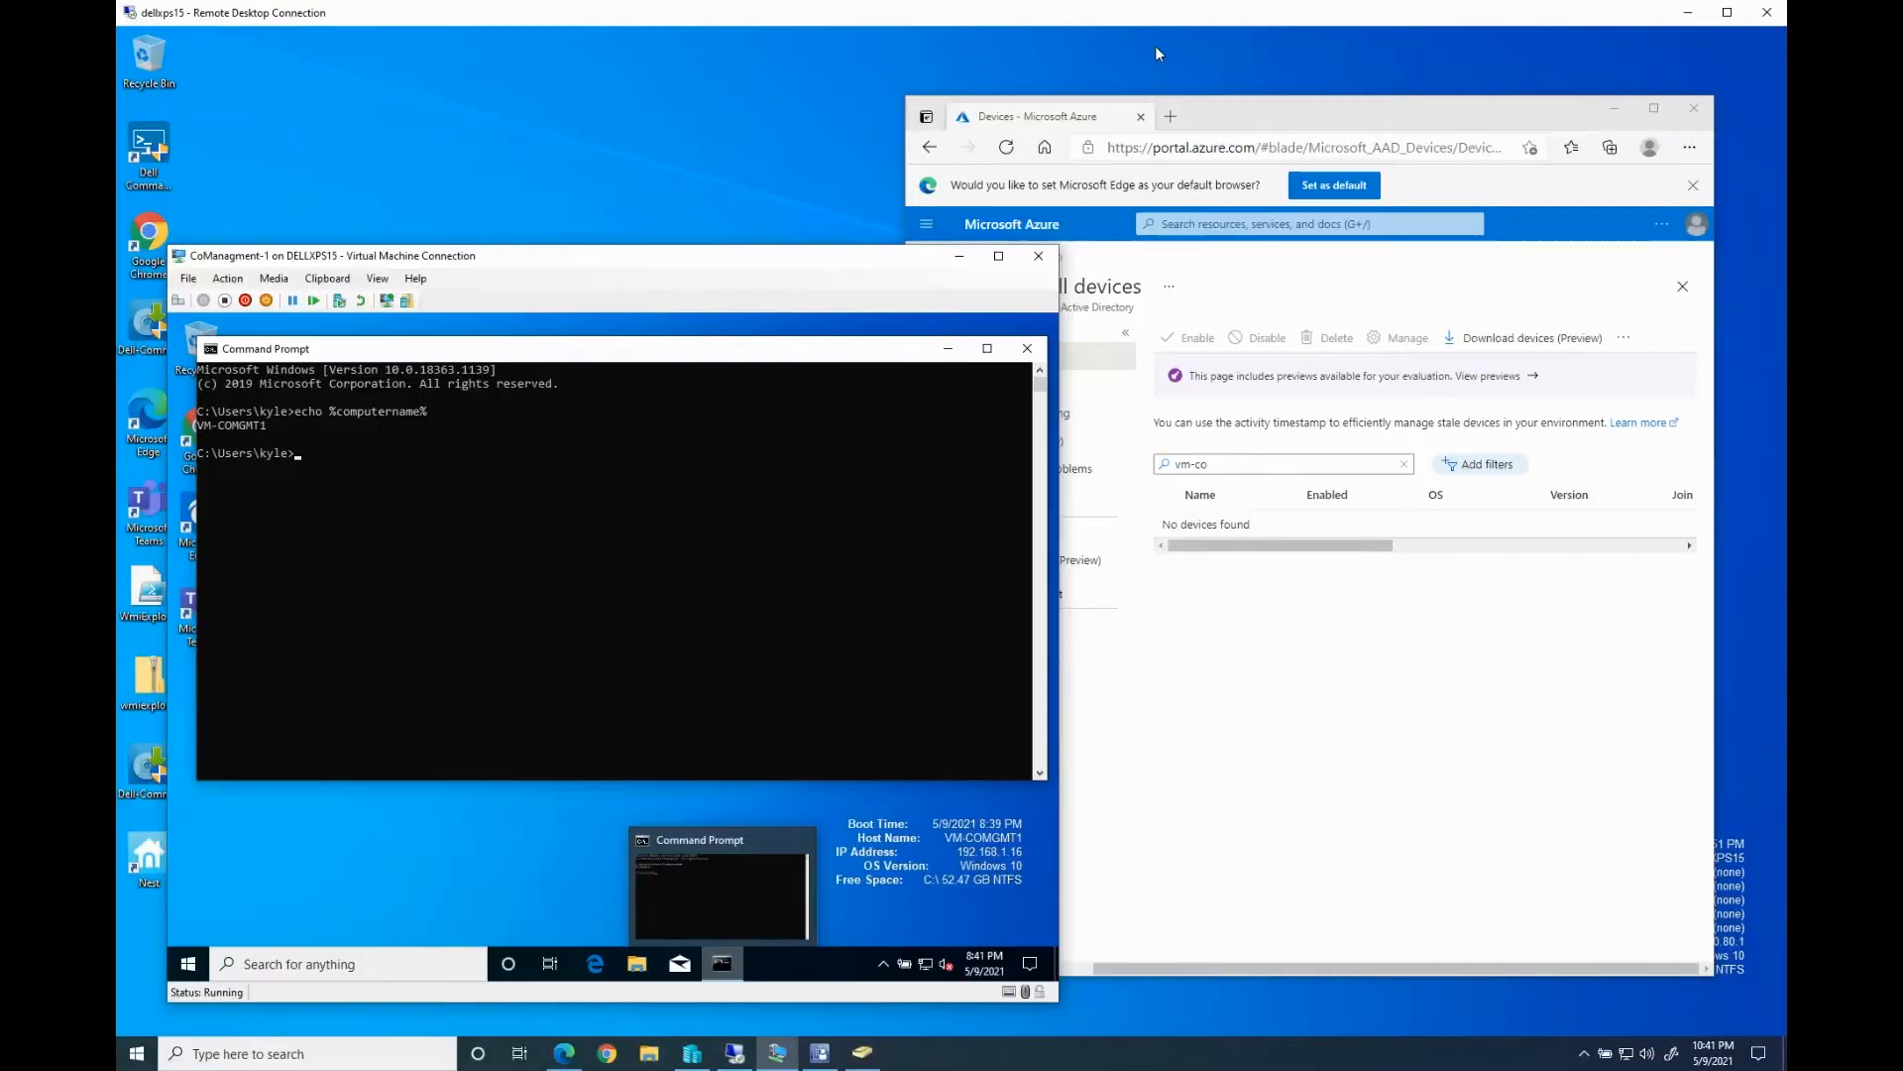
Reload the Azure devices page, search for vm-co, and review the join type and registration columns of VM-COMGMT1
click(1199, 591)
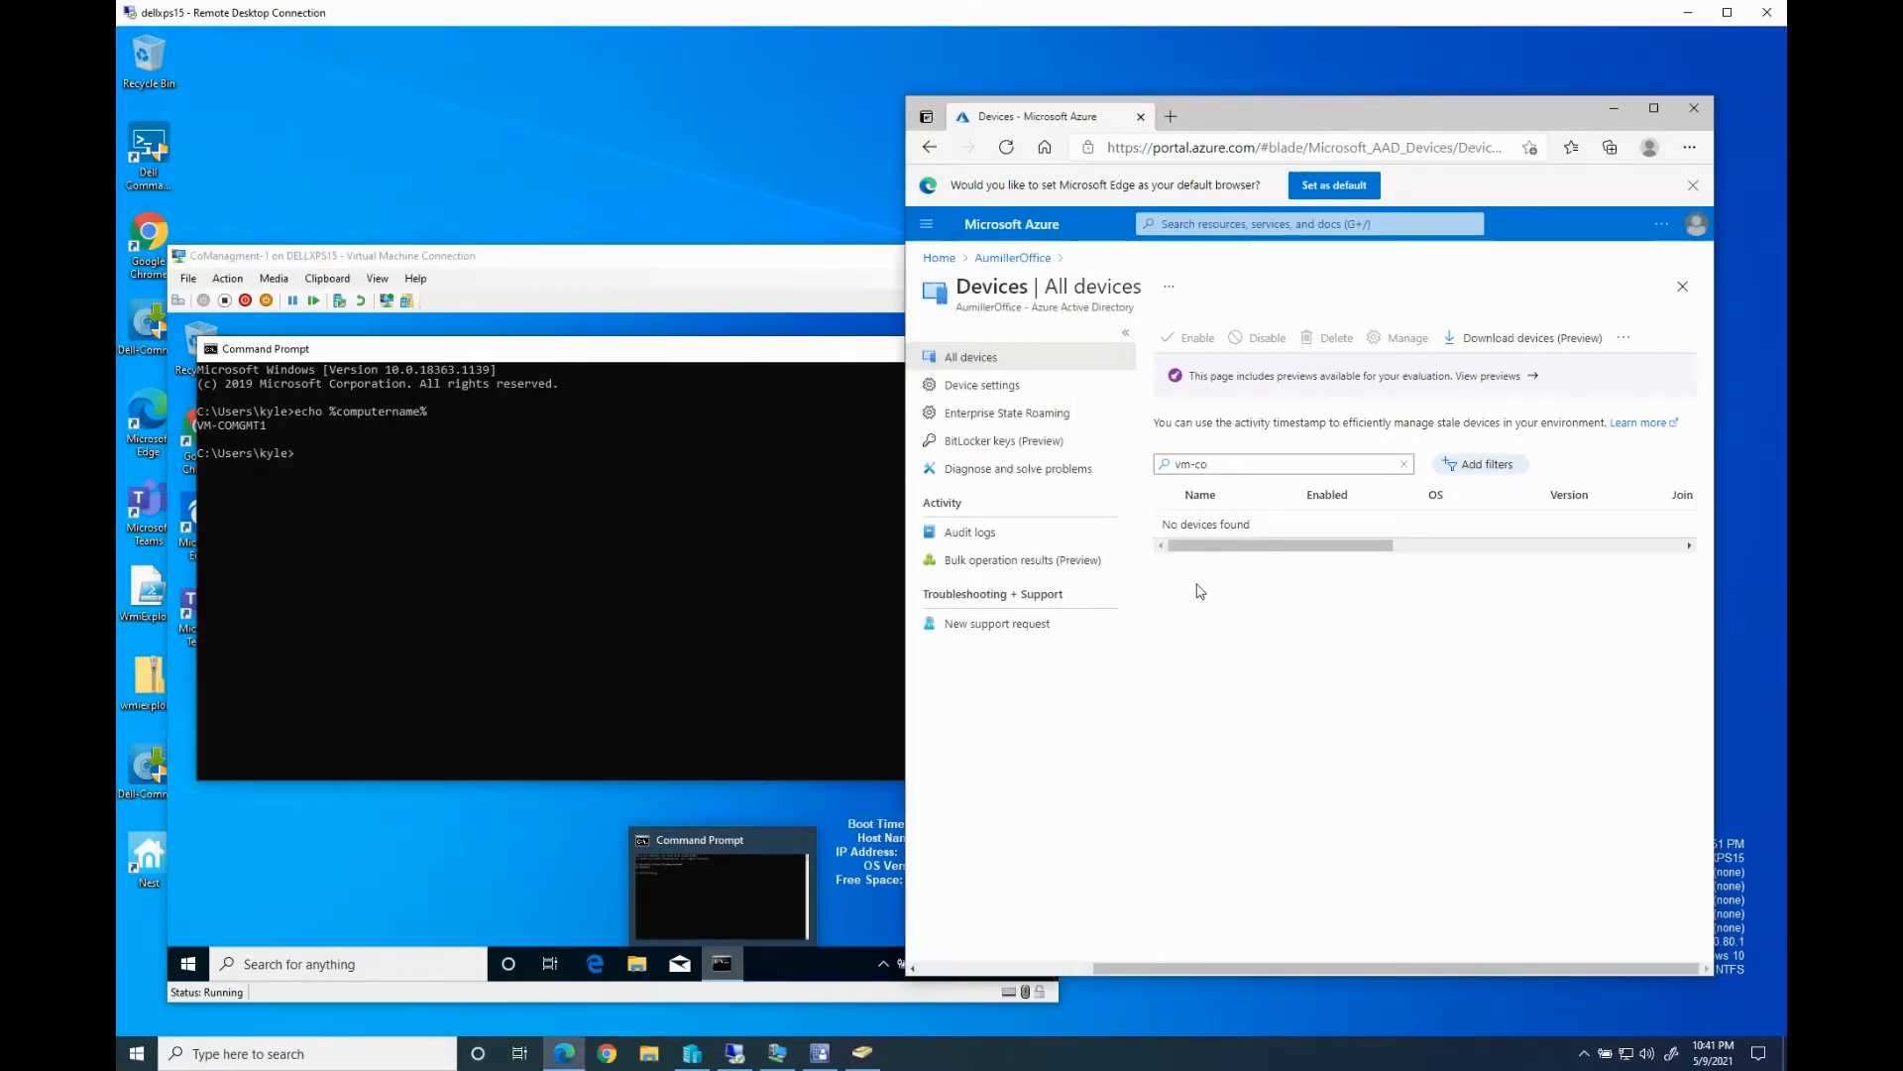
drag(1225, 463, 1127, 467)
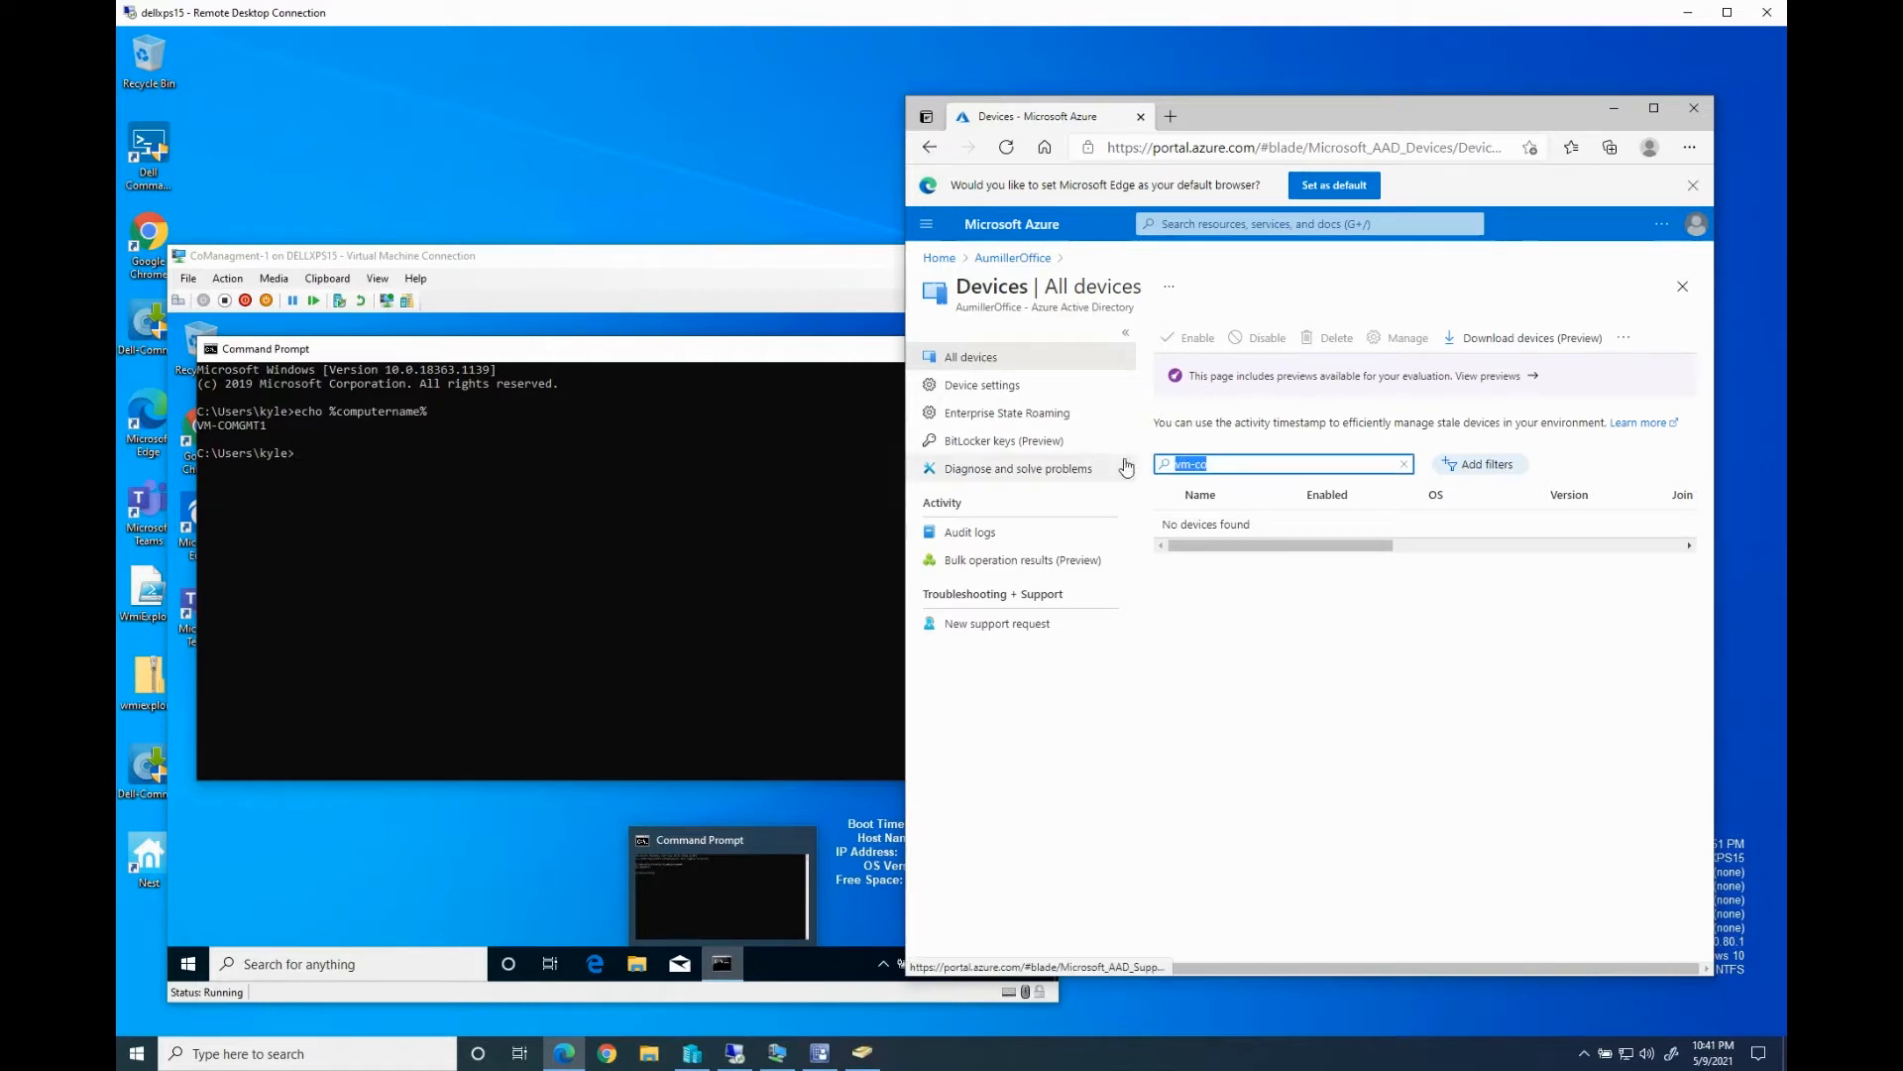
key(F5)
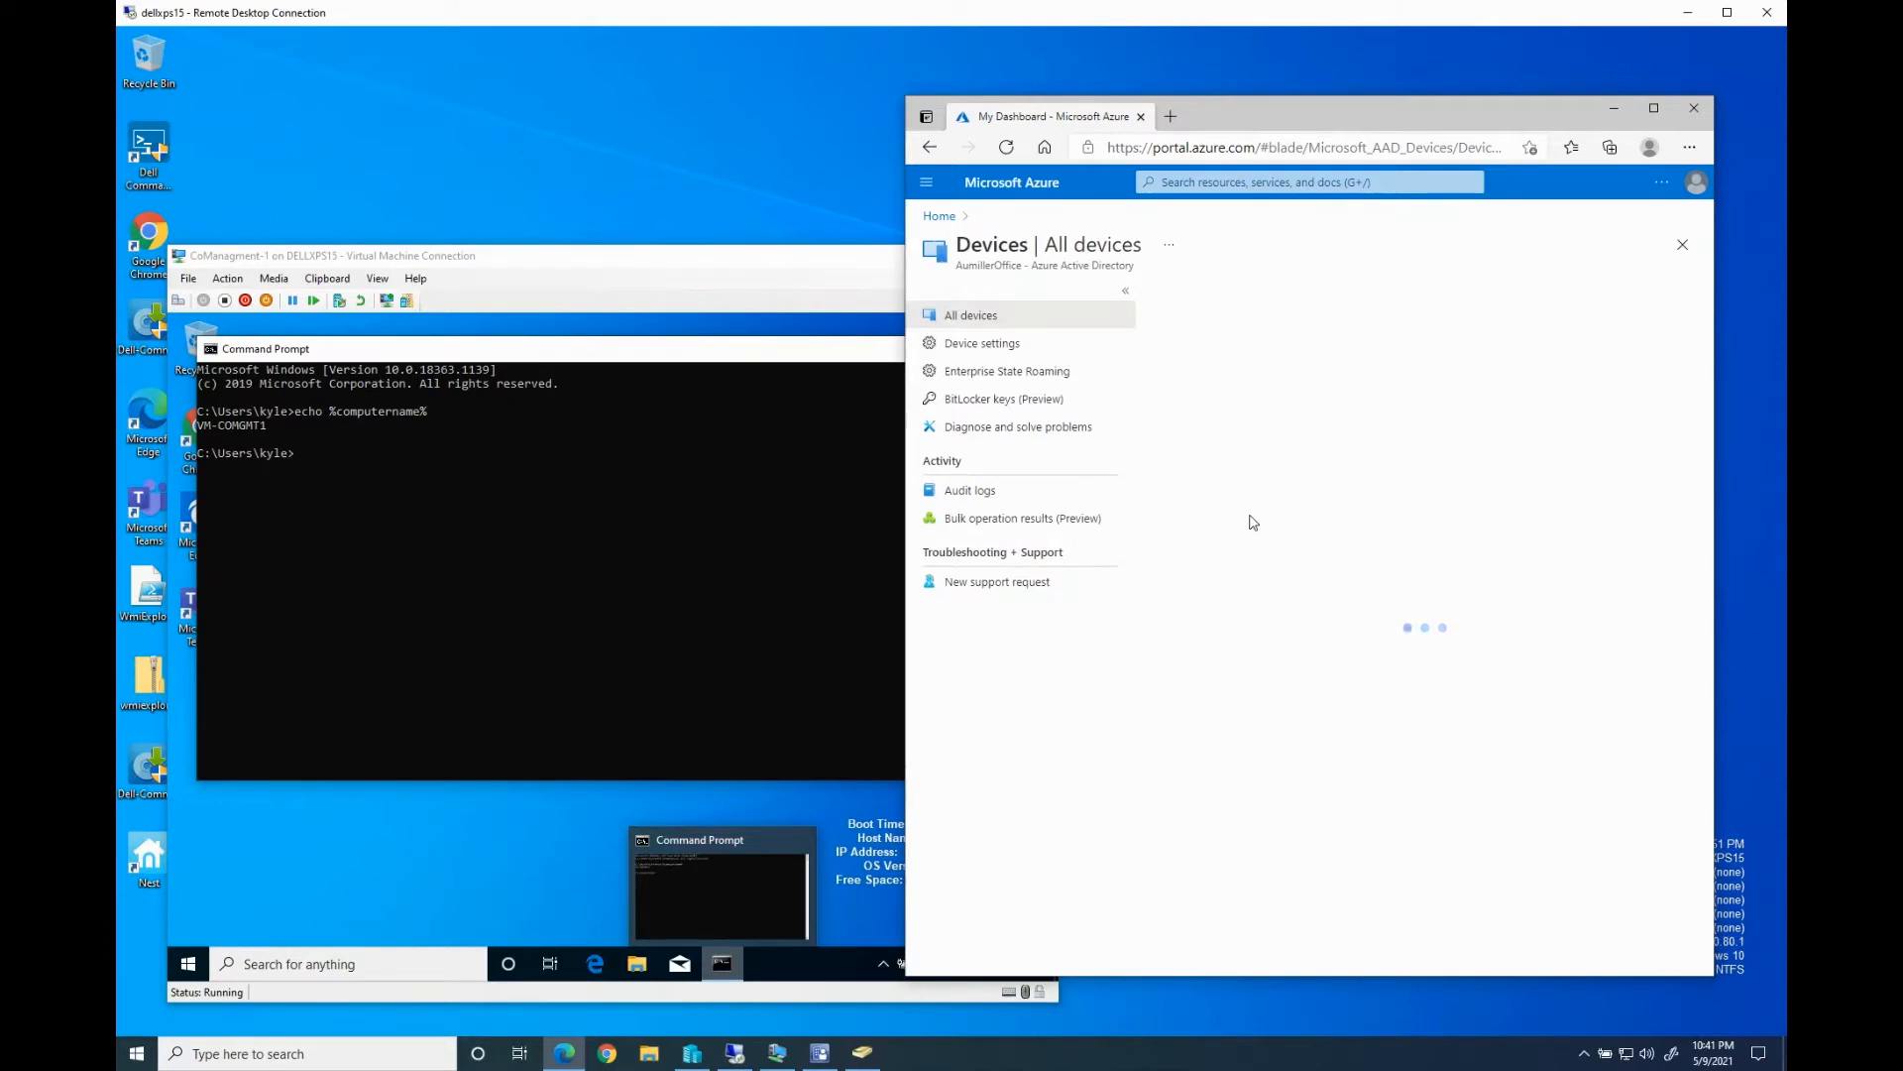
click(1217, 436)
text(vm-co)
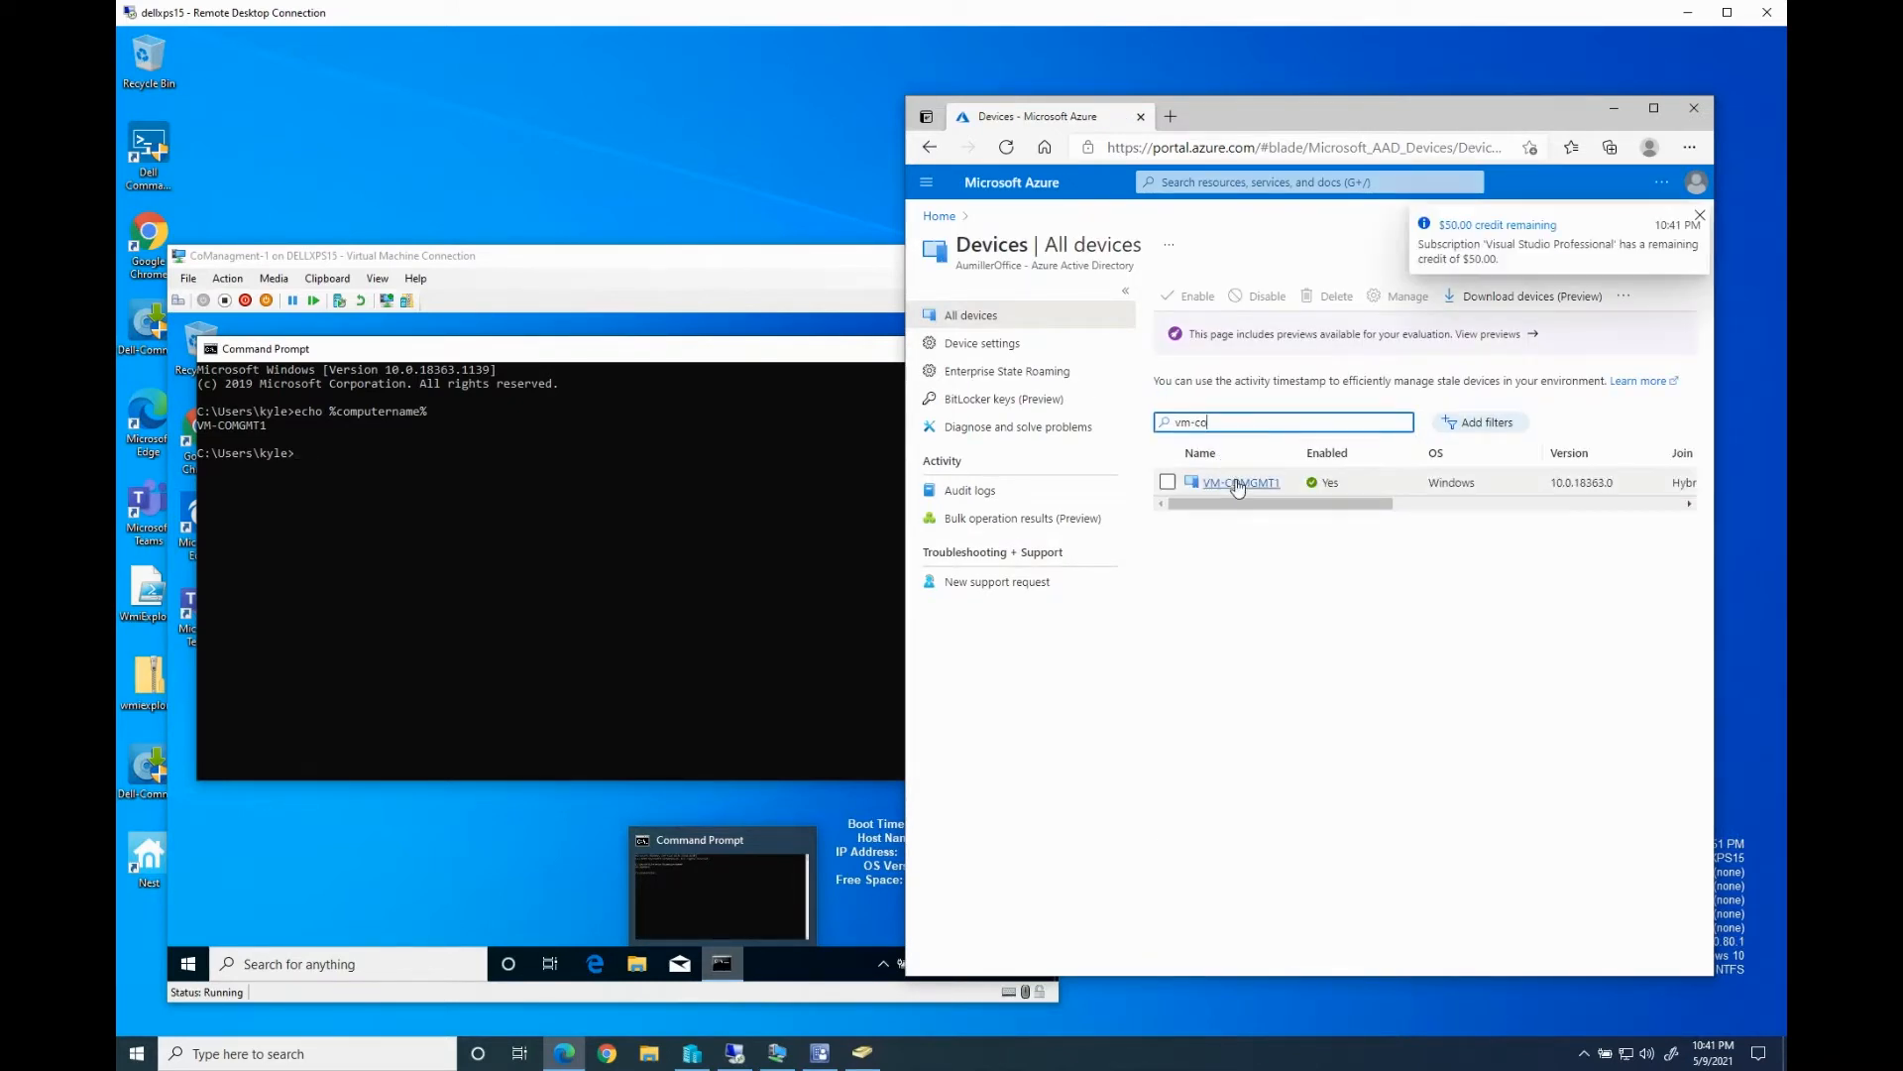
drag(1267, 505, 1558, 511)
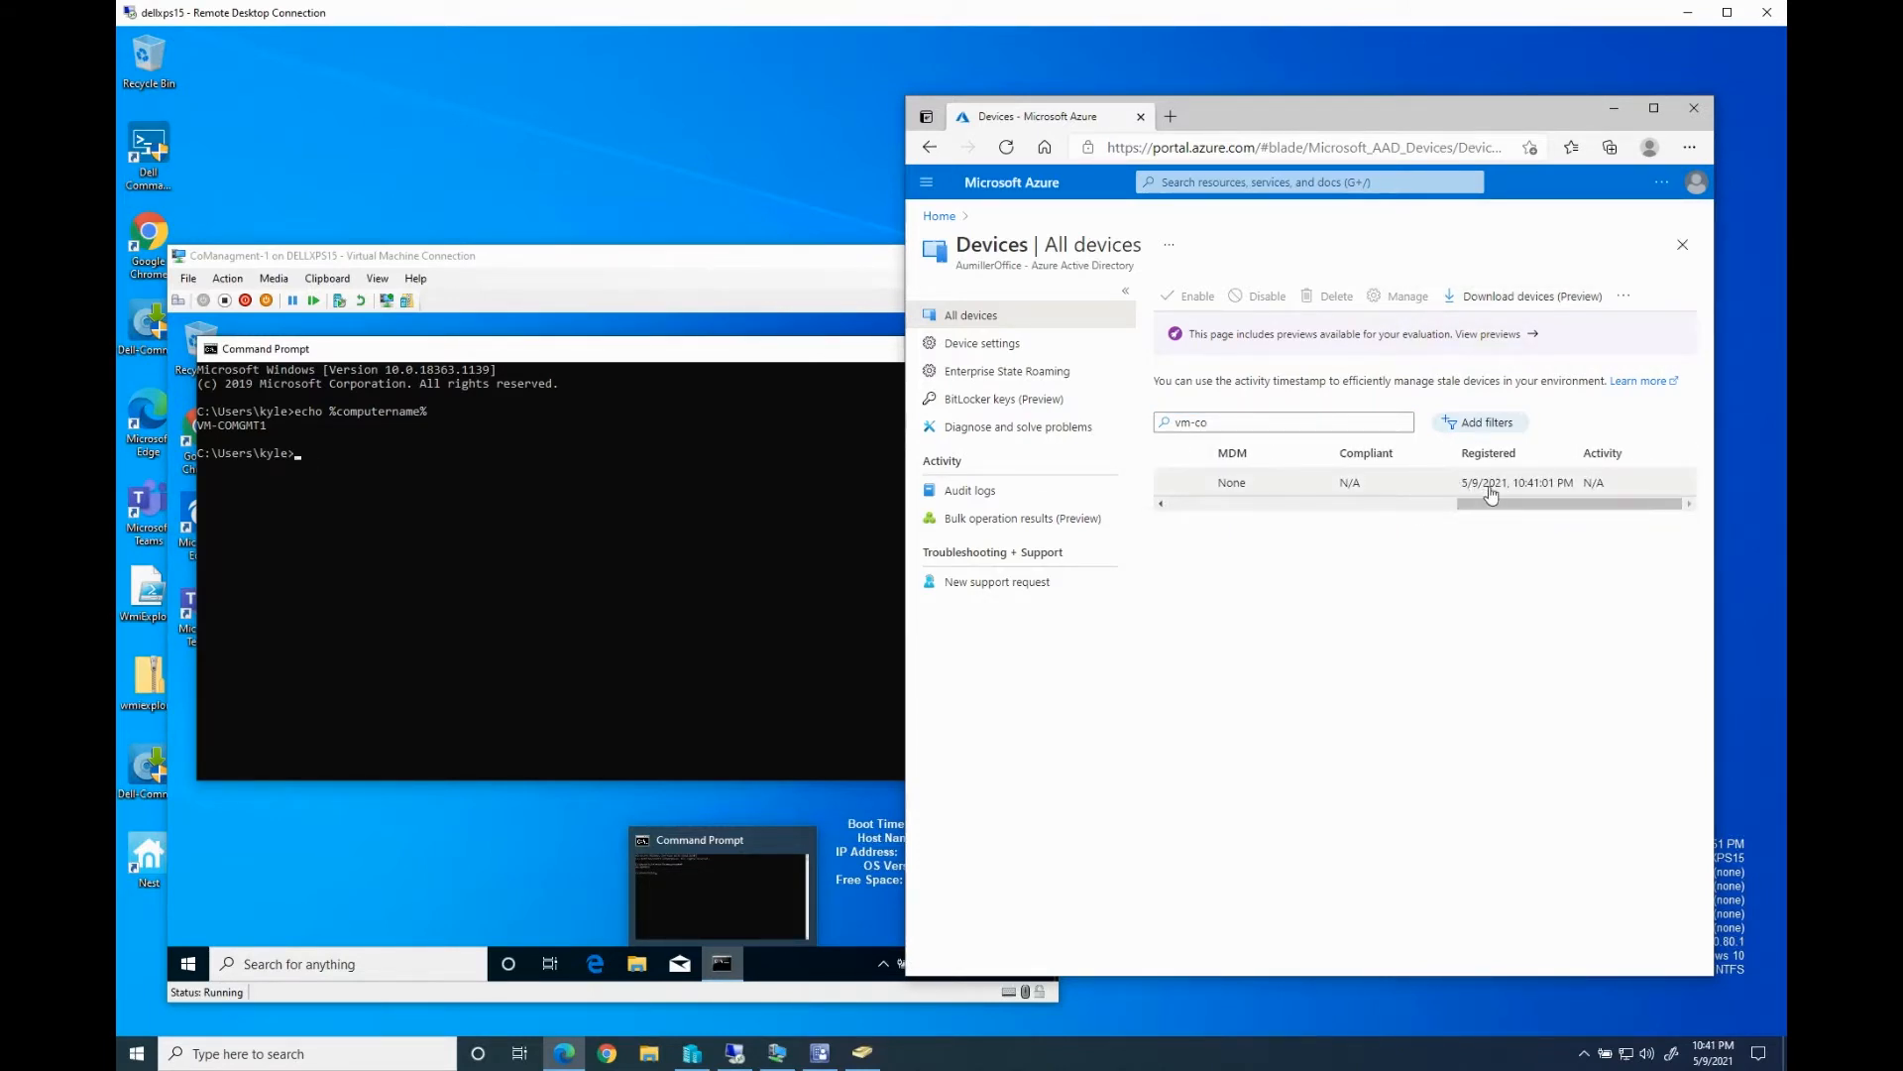
drag(1514, 503, 1311, 515)
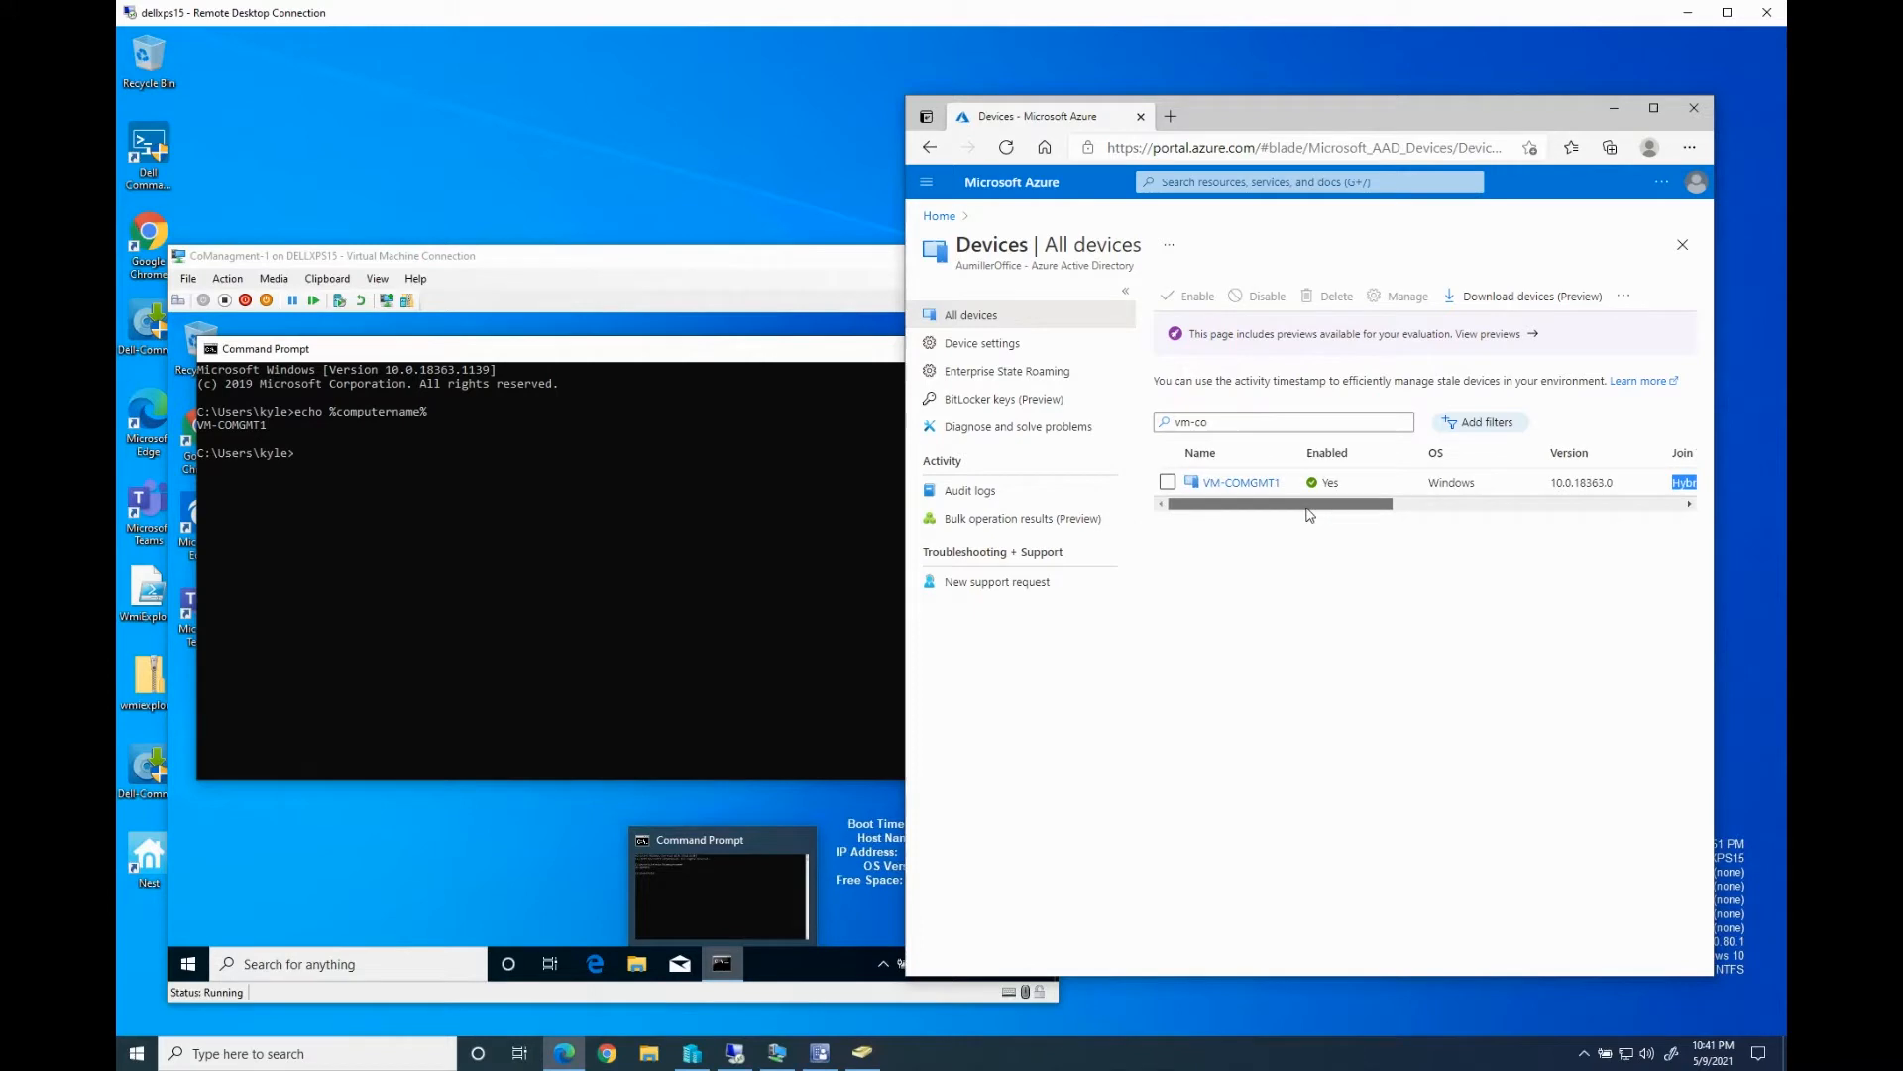
Run dsregcmd /status in the virtual machine's Command Prompt and review the device state, tenant details, SSO state and prerequisite check
click(596, 510)
text(d)
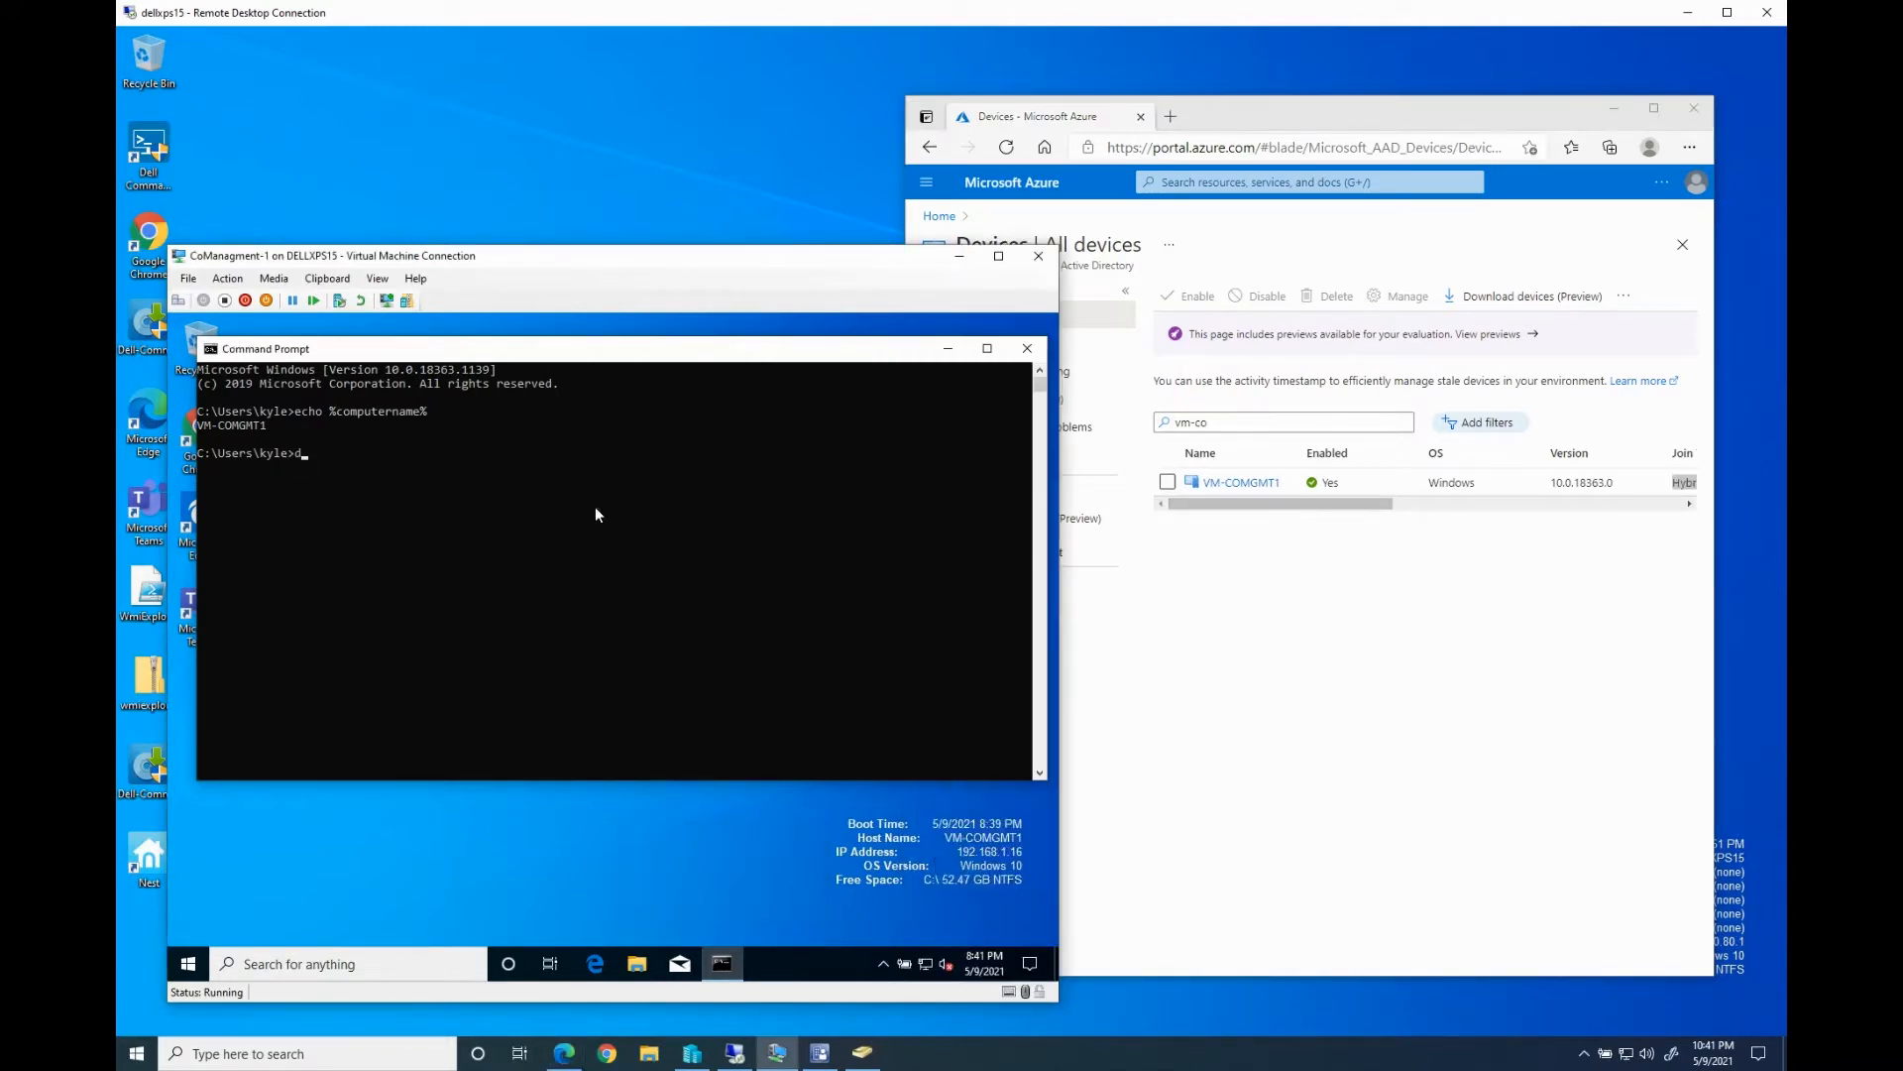
text(sregcmd /status)
key(Return)
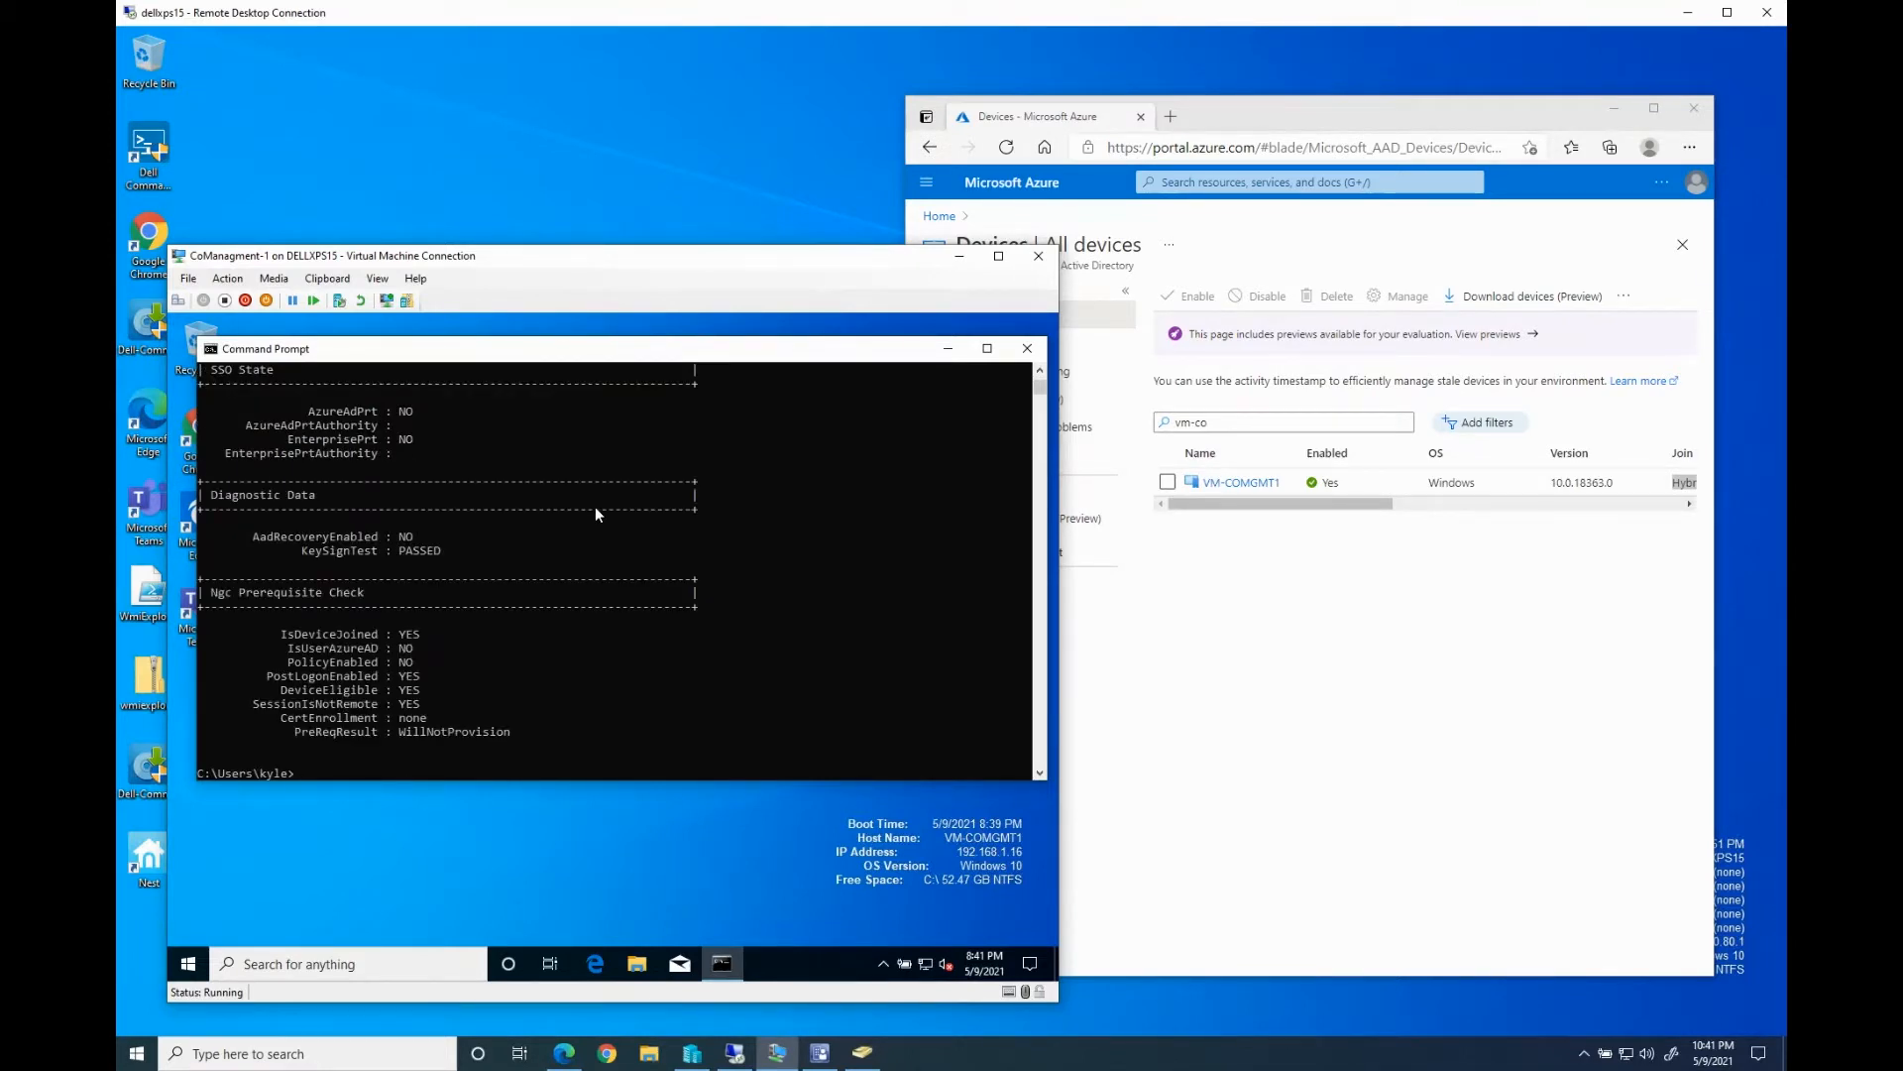
scroll(492, 592, up, 12)
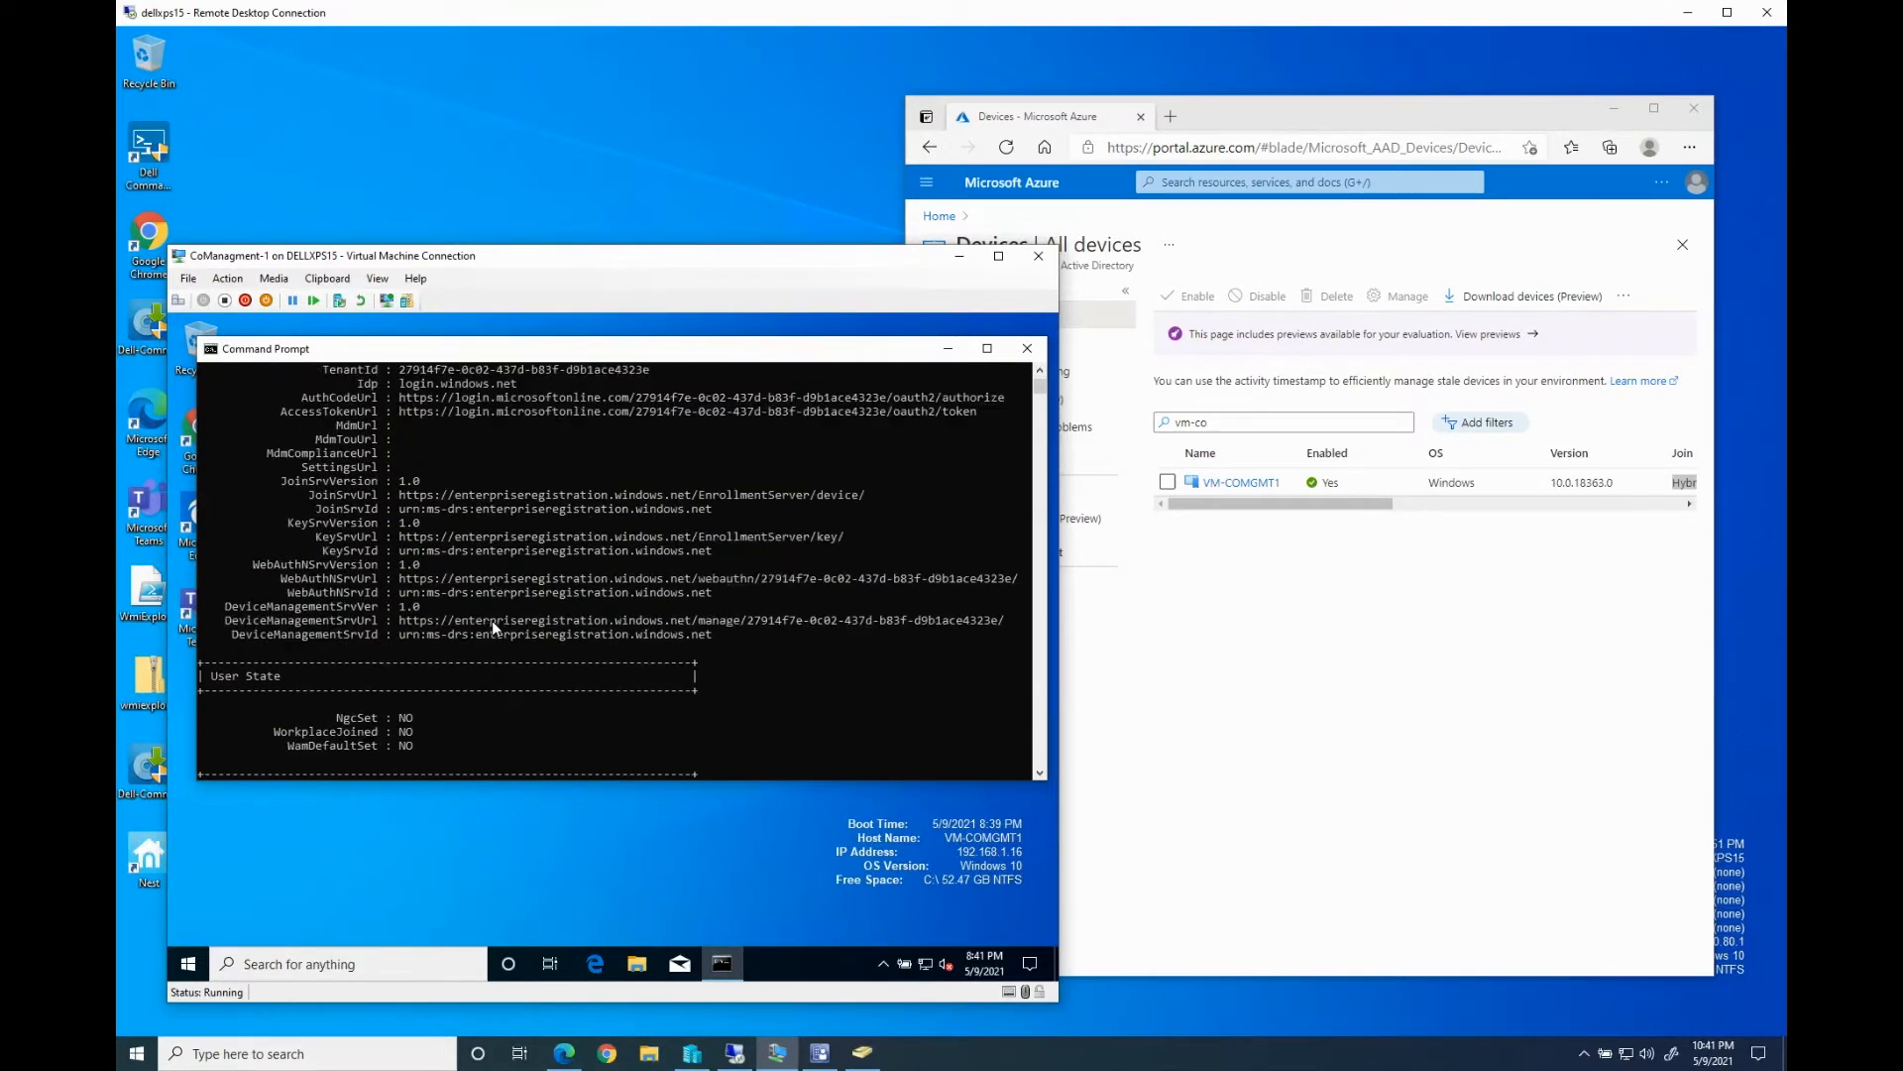
scroll(491, 632, up, 11)
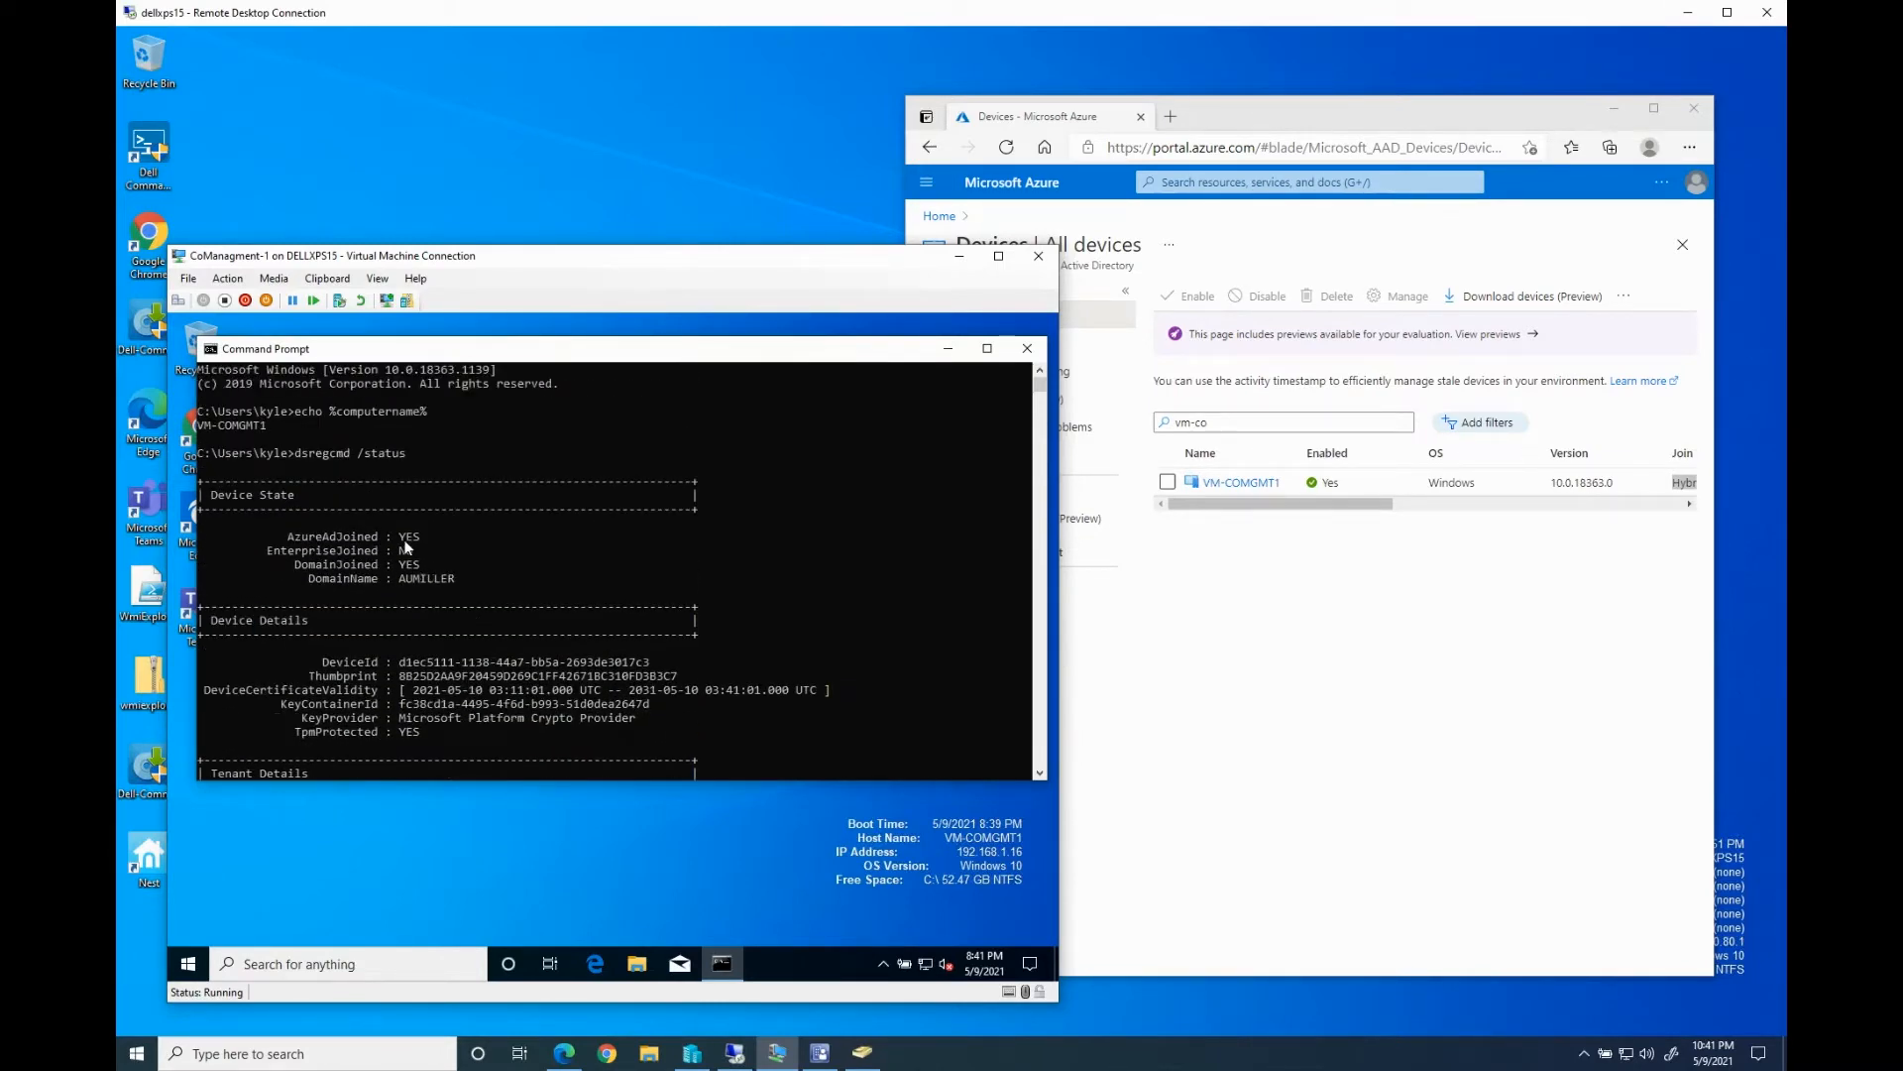
drag(399, 537, 420, 539)
scroll(424, 626, down, 3)
scroll(417, 686, down, 3)
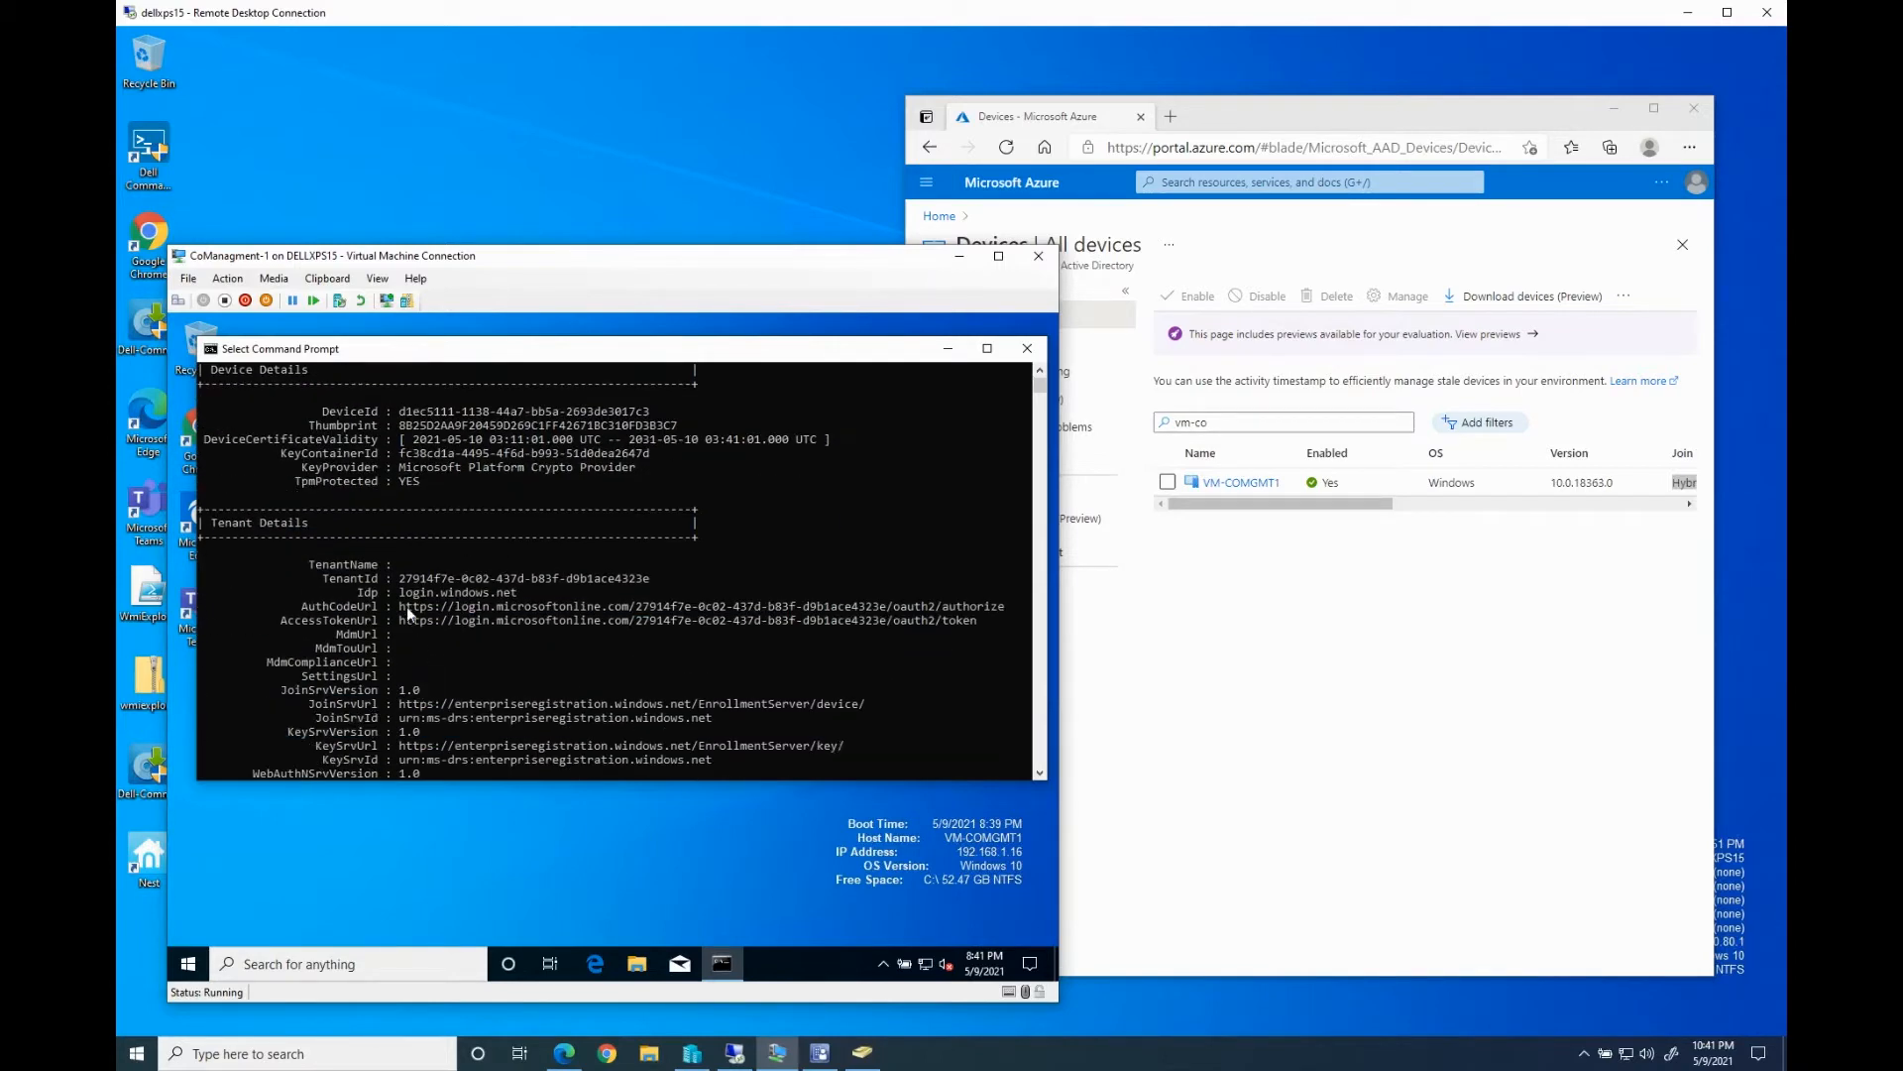
scroll(437, 668, down, 15)
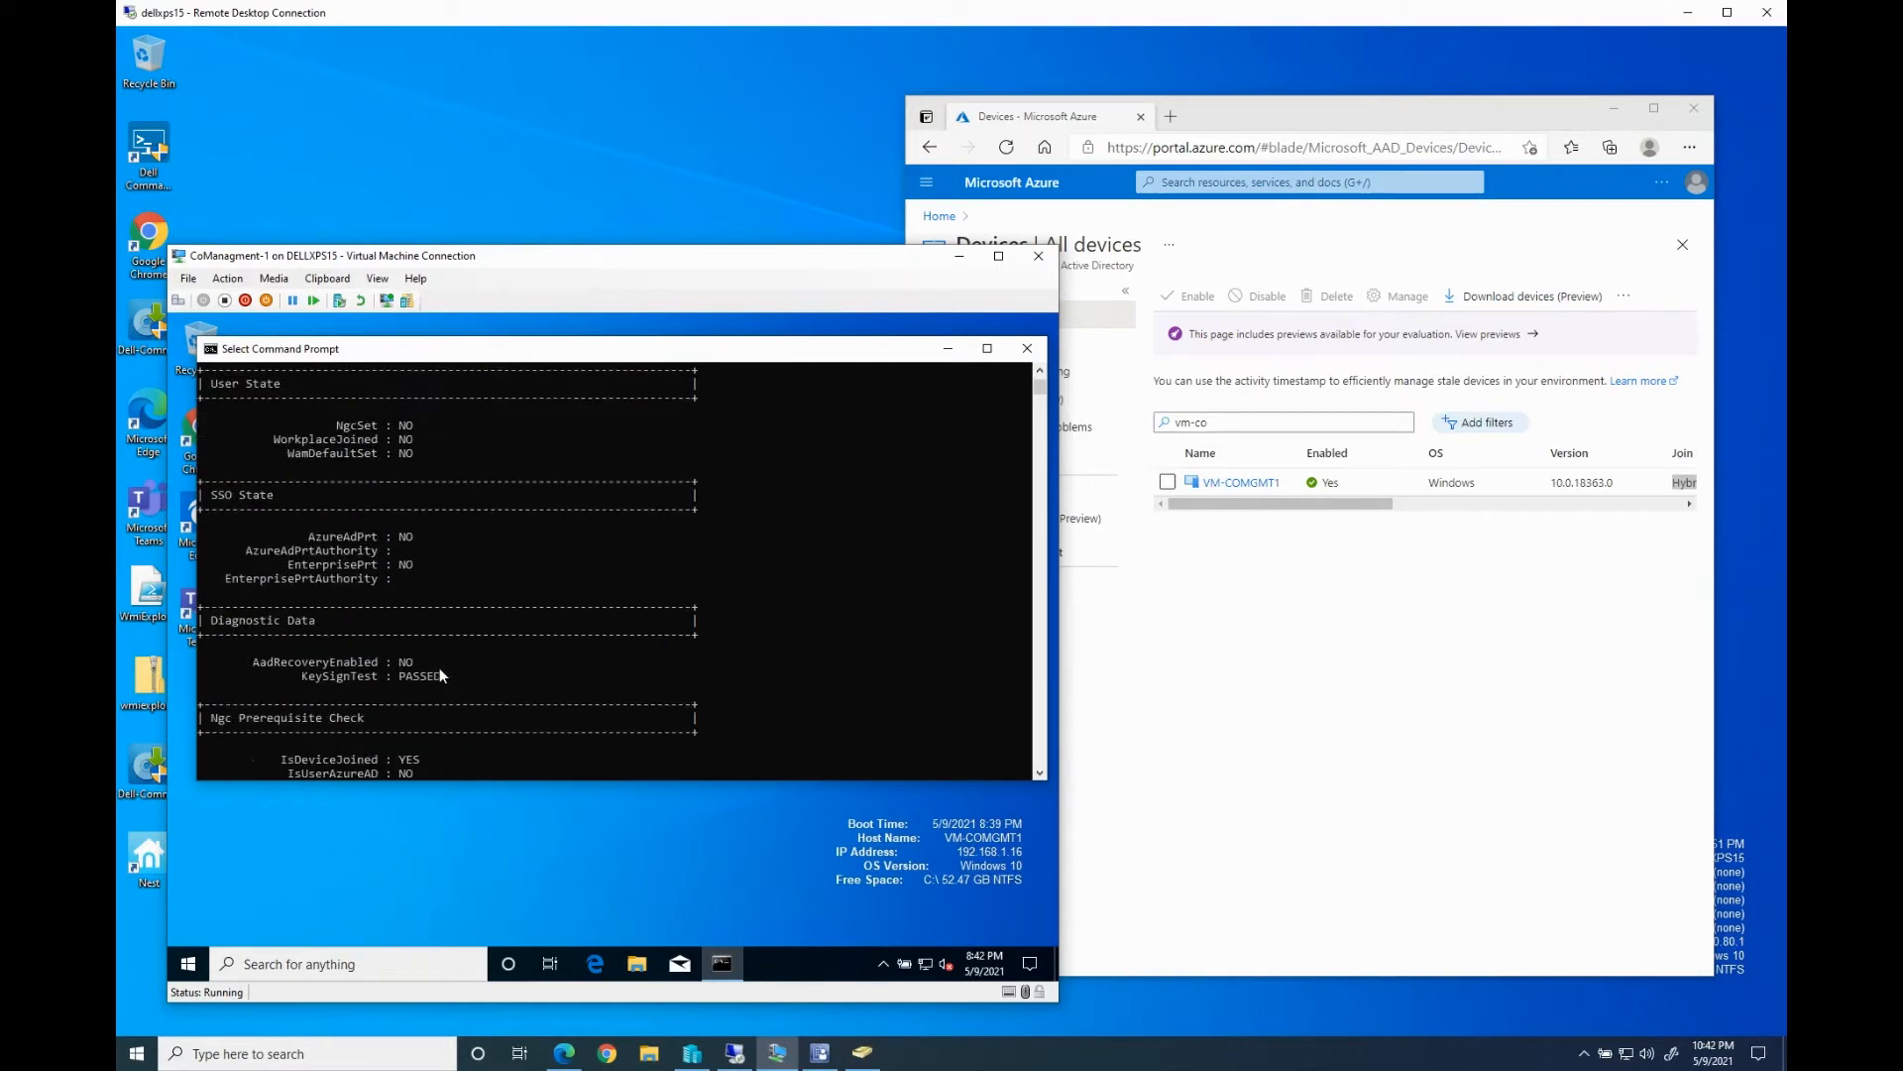
scroll(438, 668, down, 3)
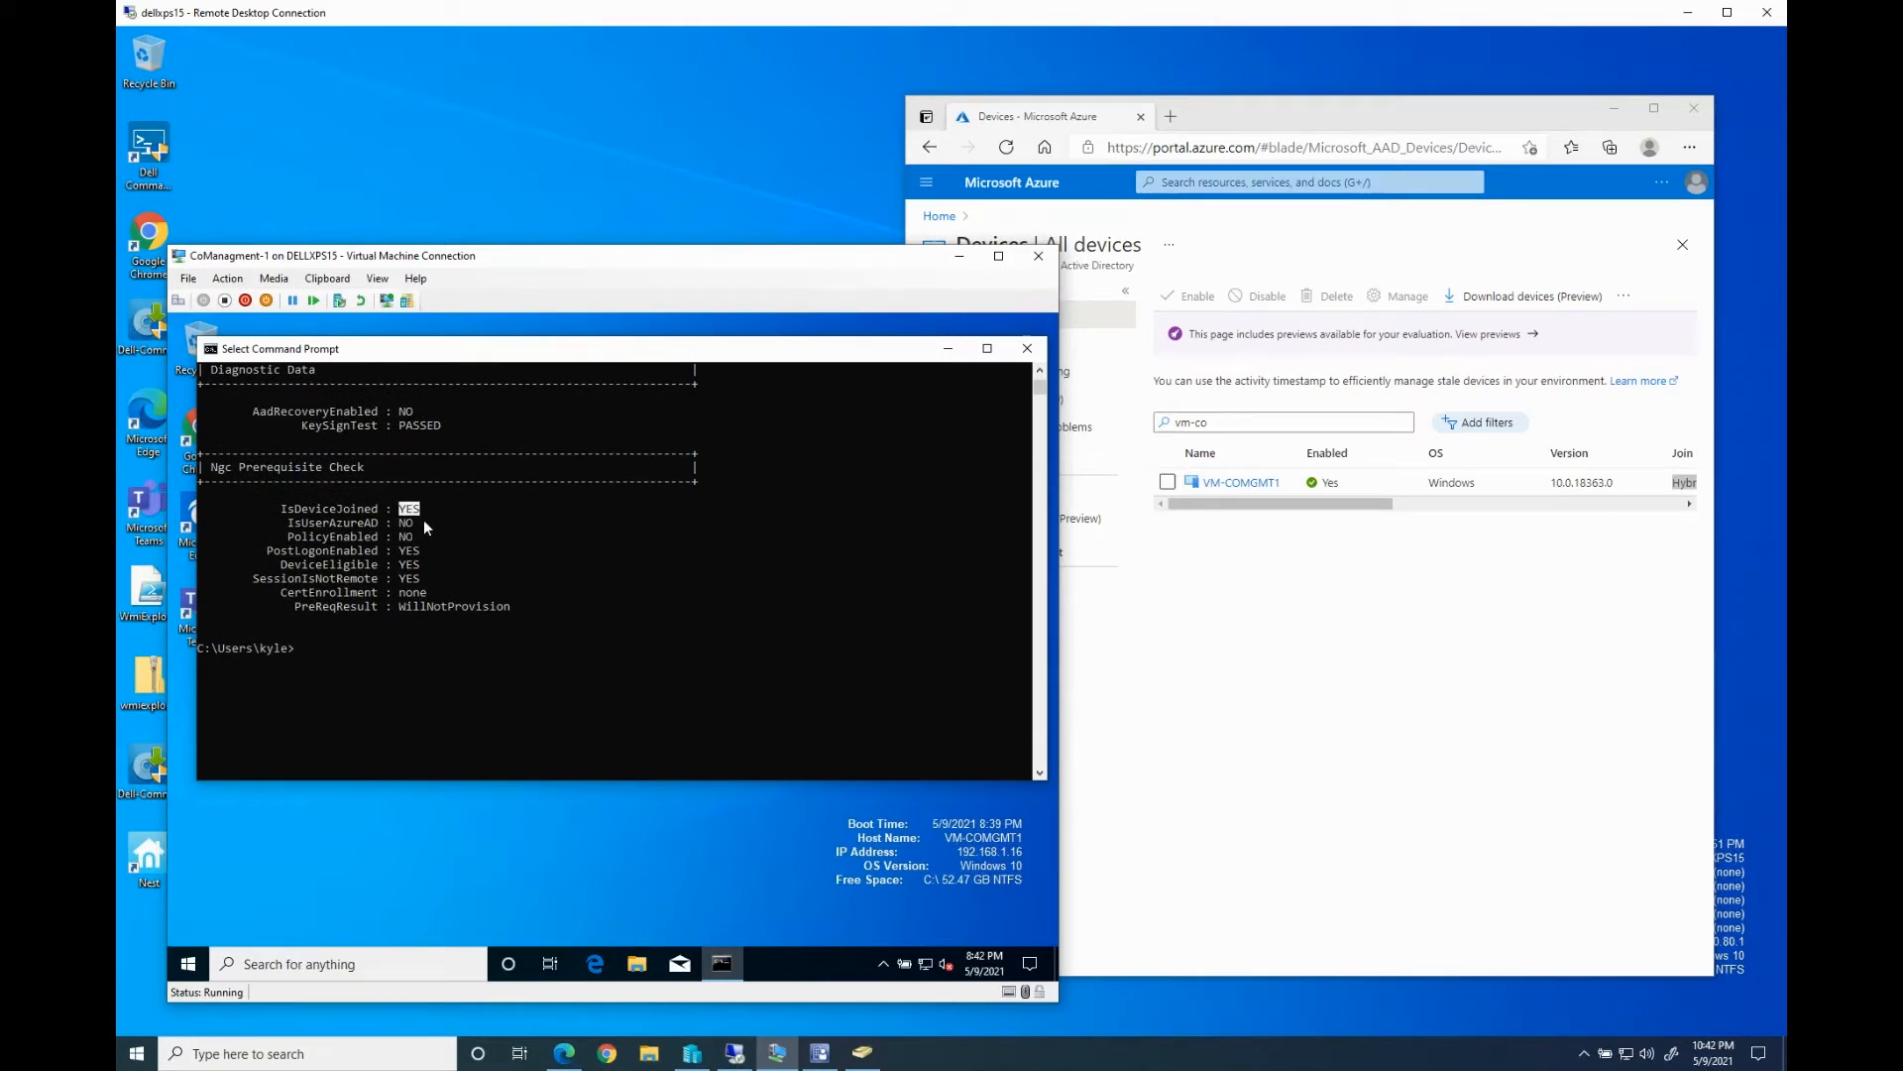
Exit Command Prompt and restart the CoManagment-1 virtual machine
text(e)
text(xit)
key(Return)
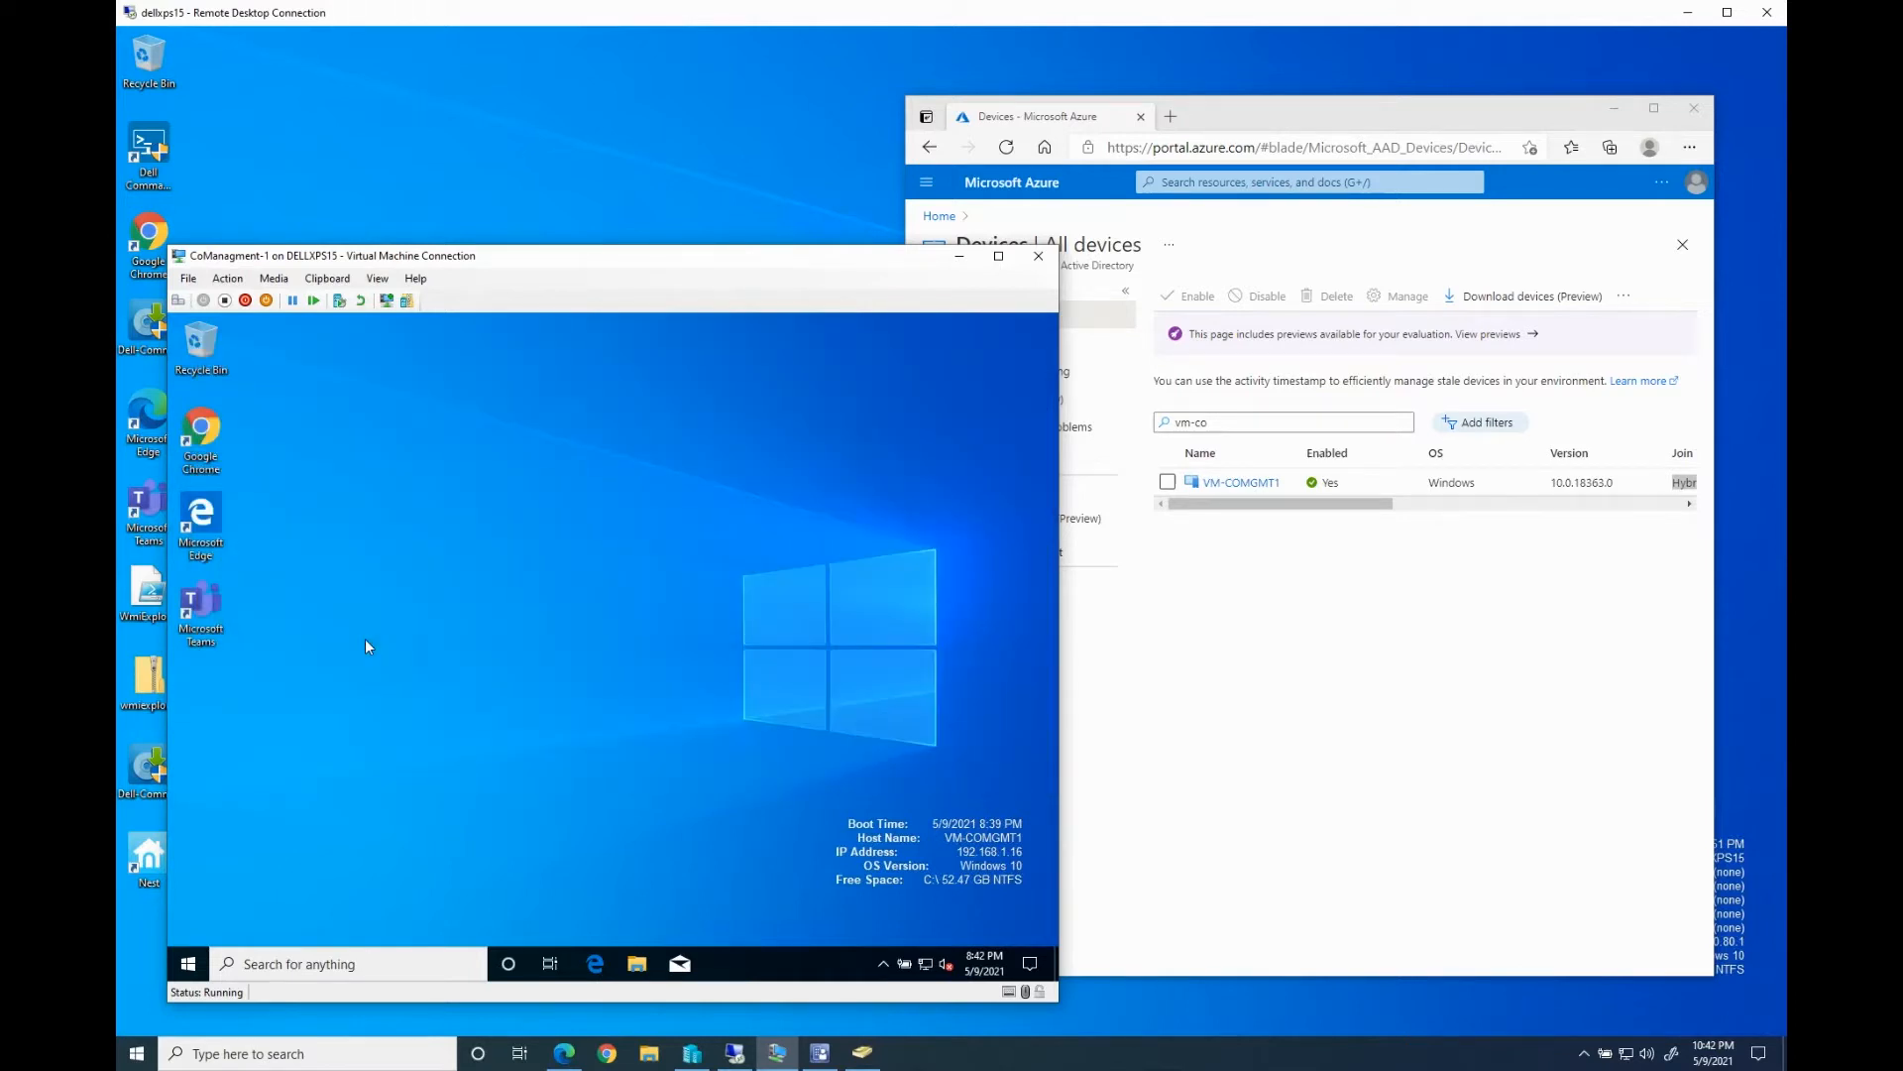
right_click(188, 962)
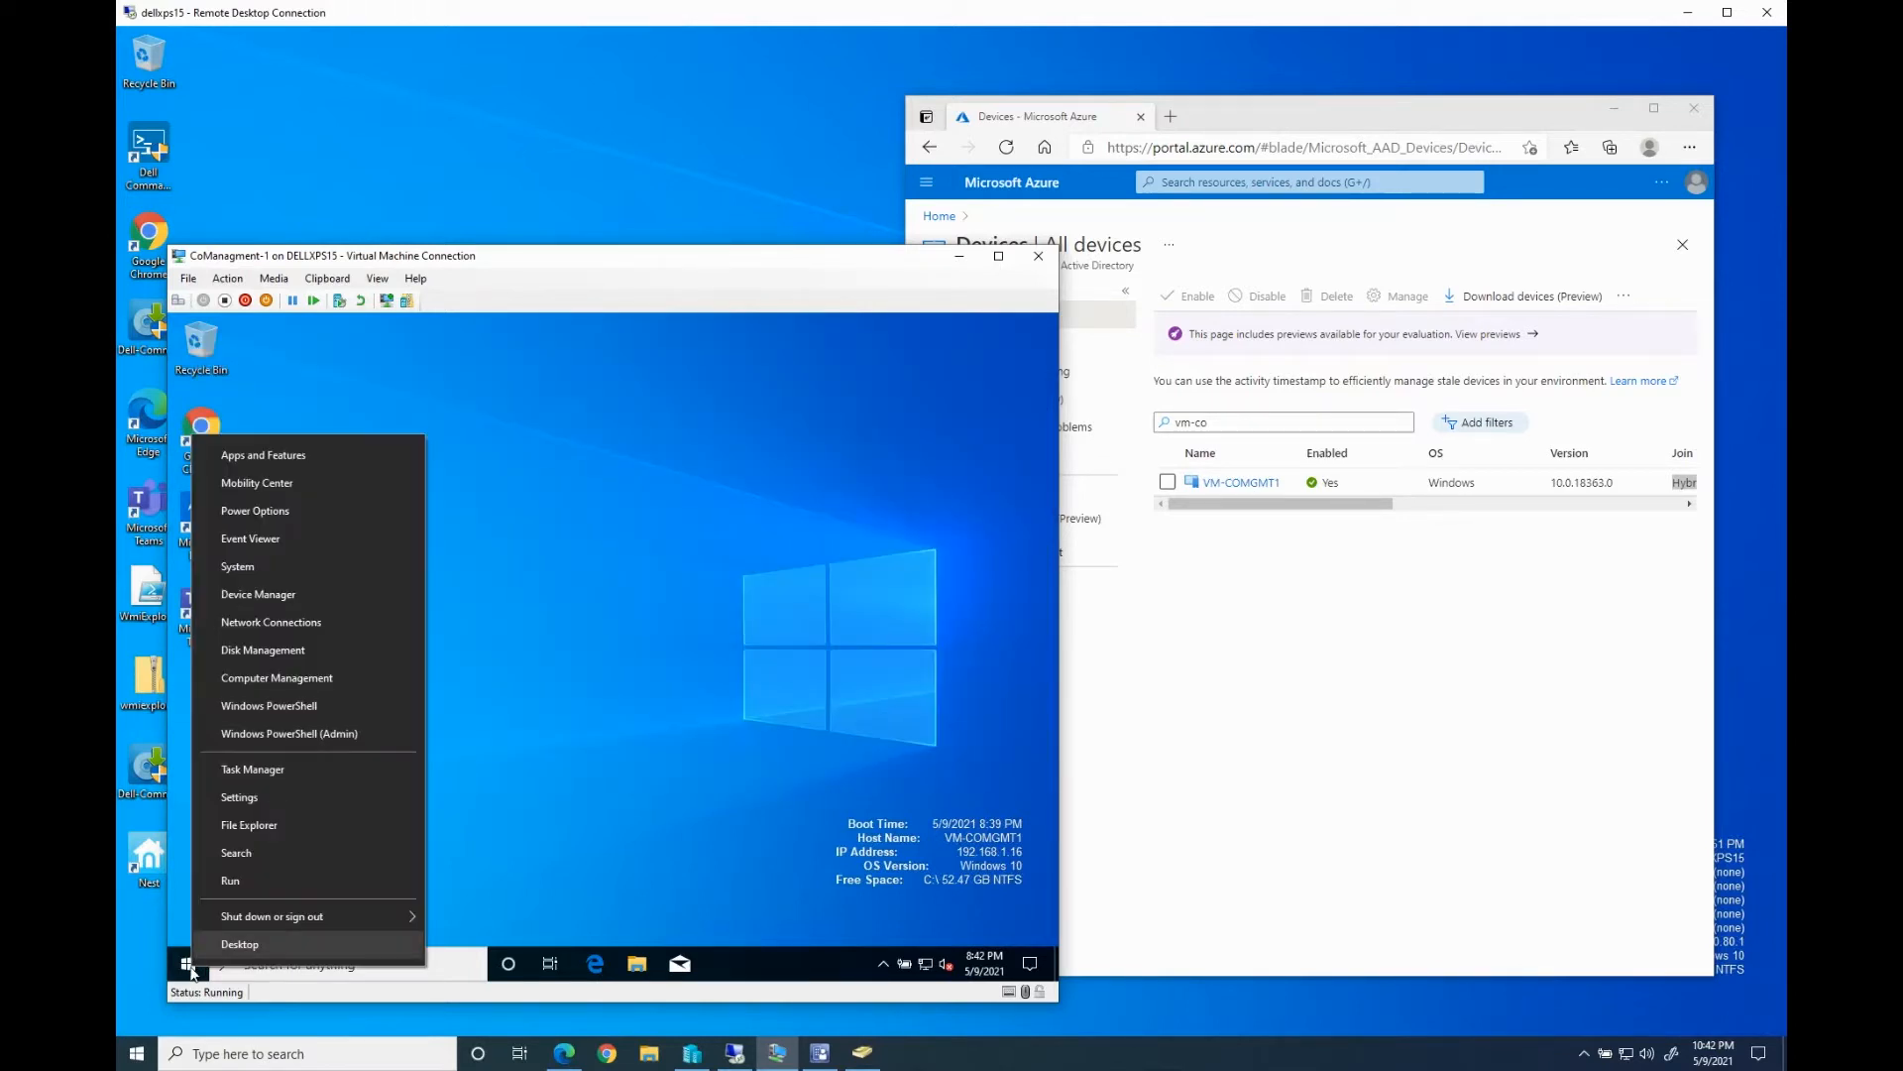
mouse_move(397, 916)
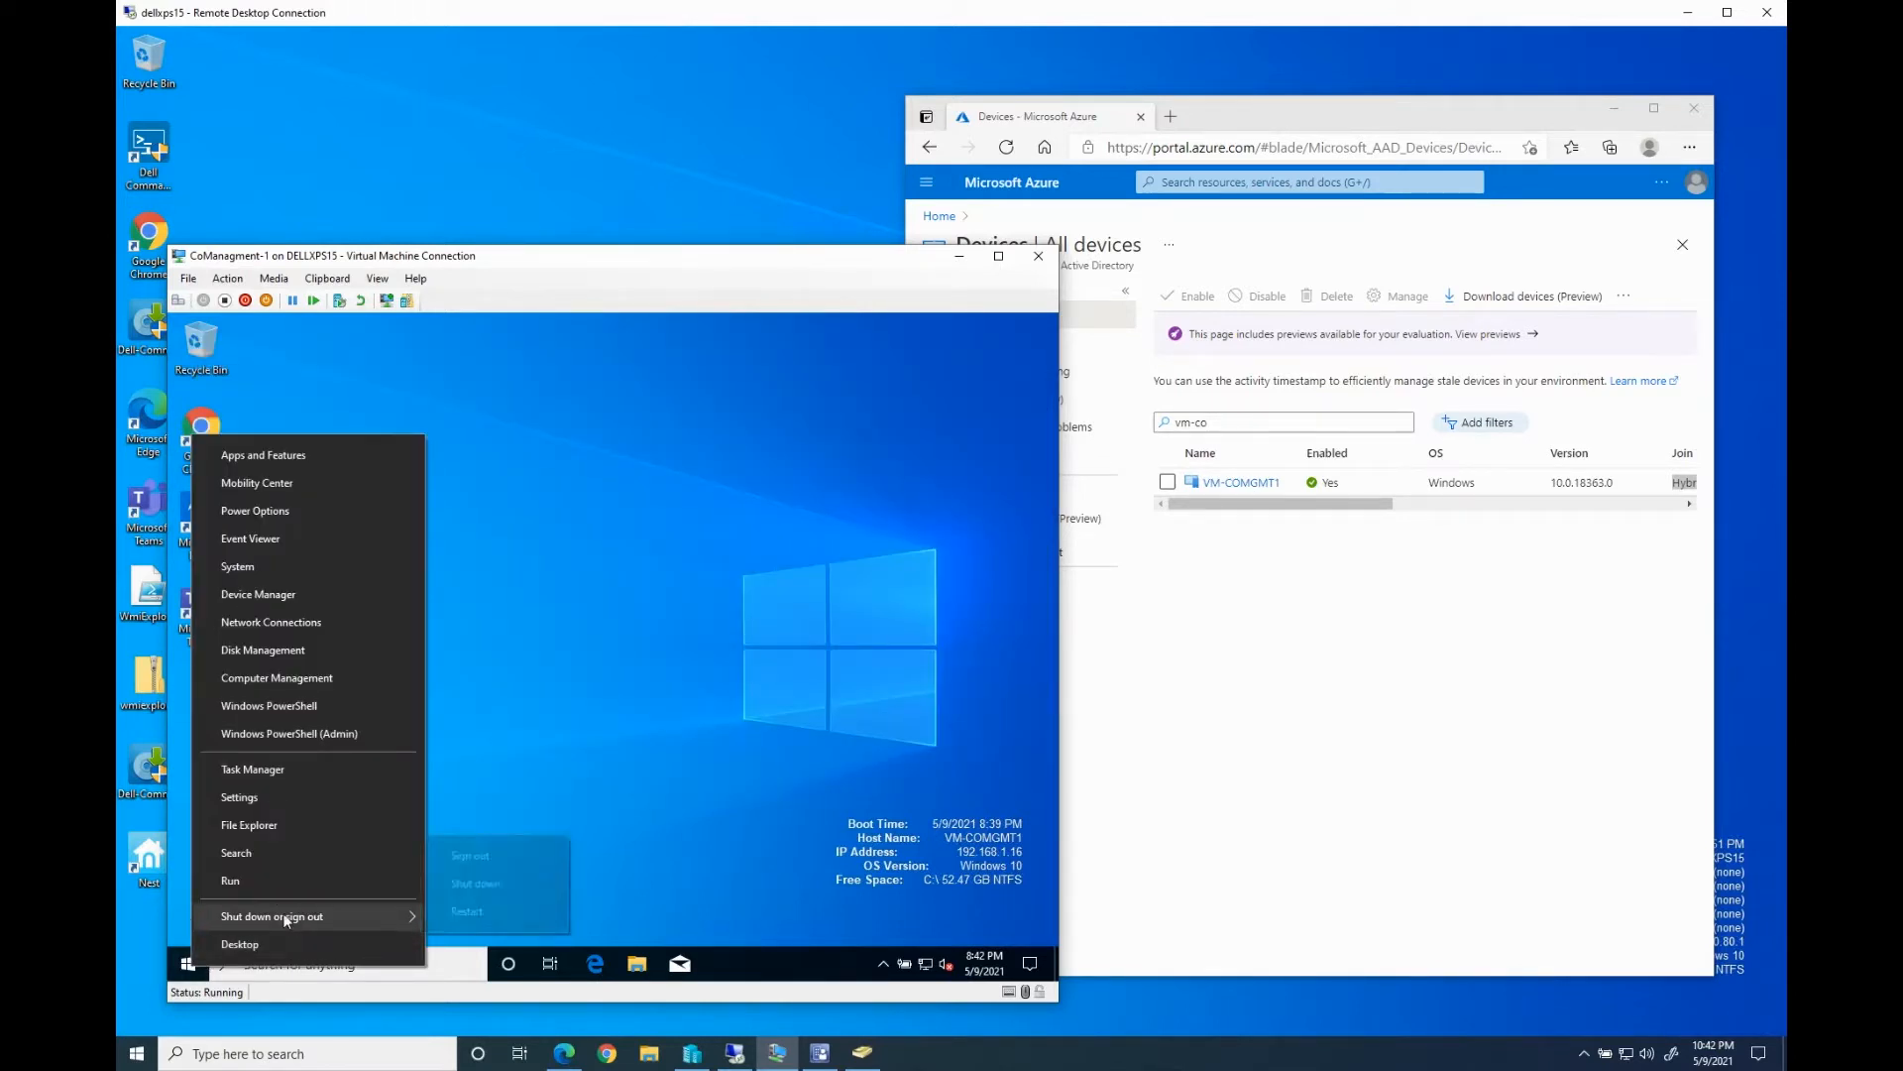
click(468, 911)
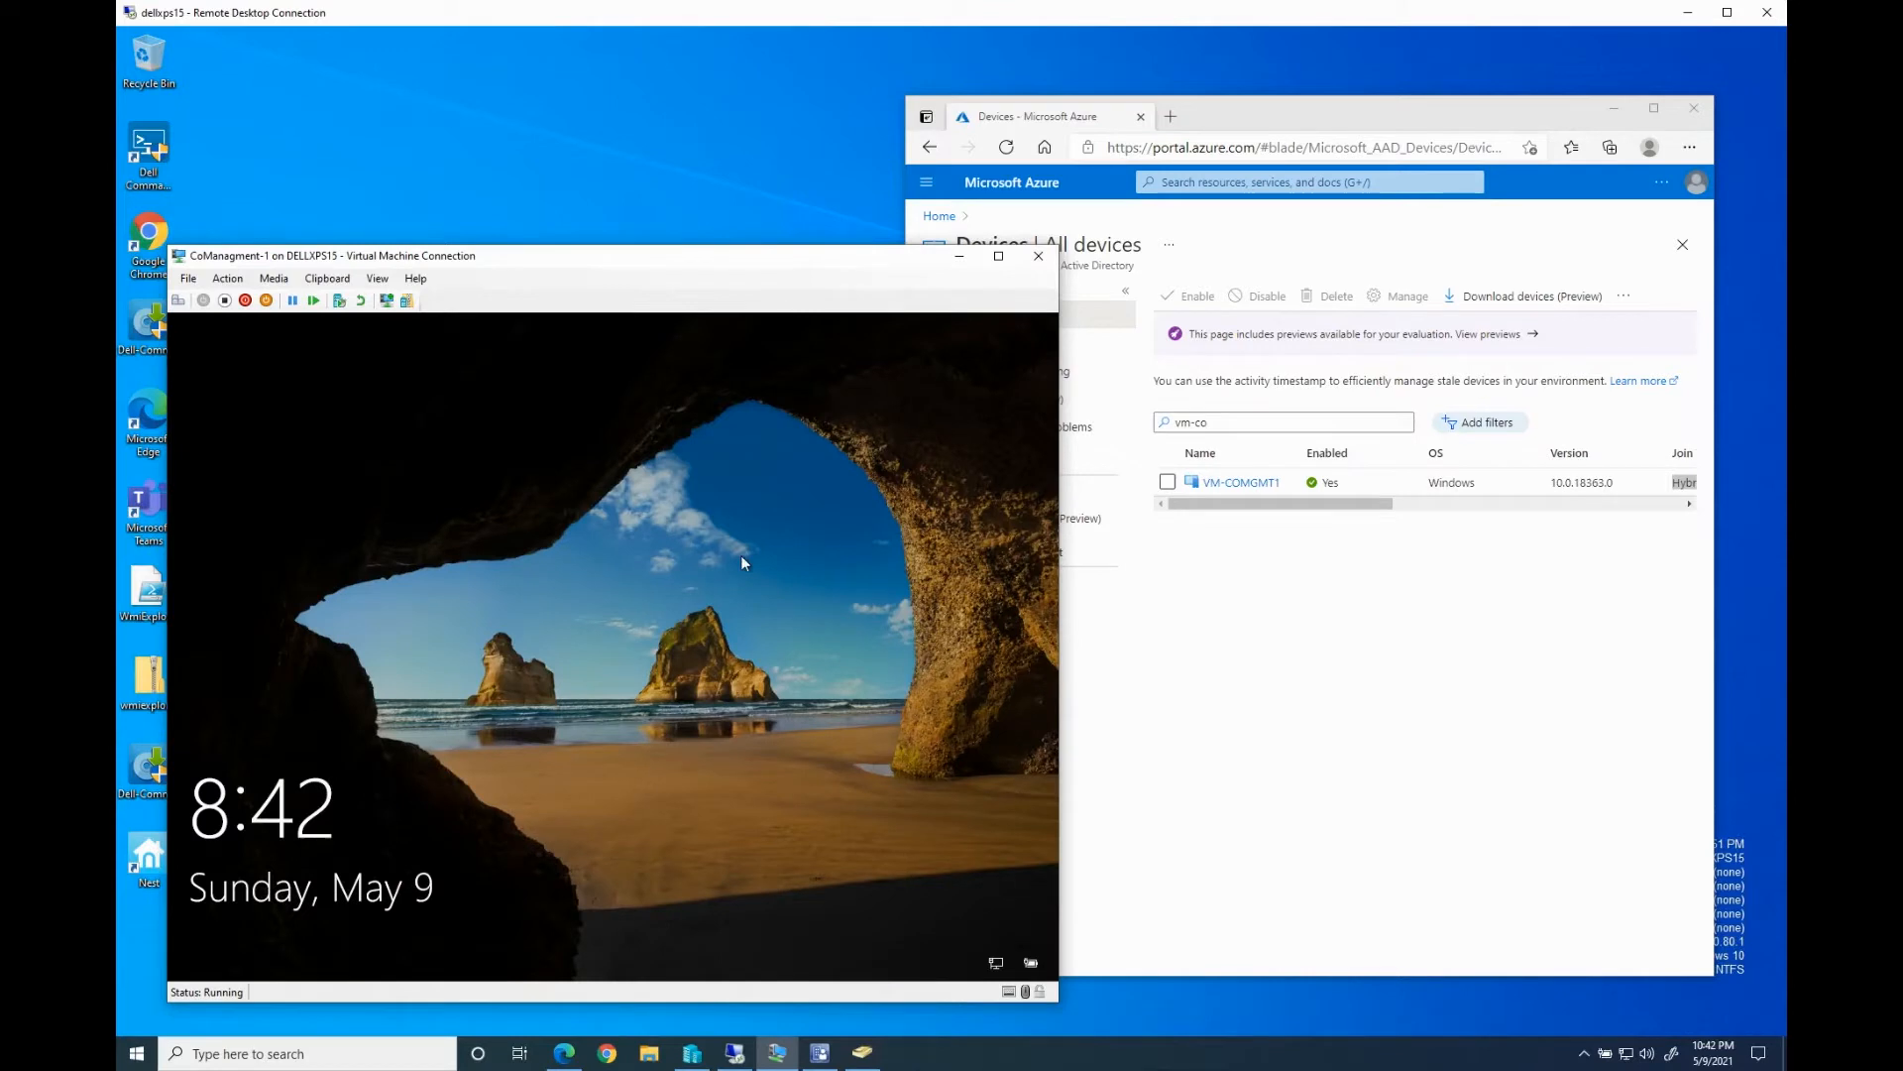
Sign in to the restarted virtual machine by entering the user name and account password
click(621, 598)
text(kyle)
key(Tab)
text(P•••••••••)
key(Return)
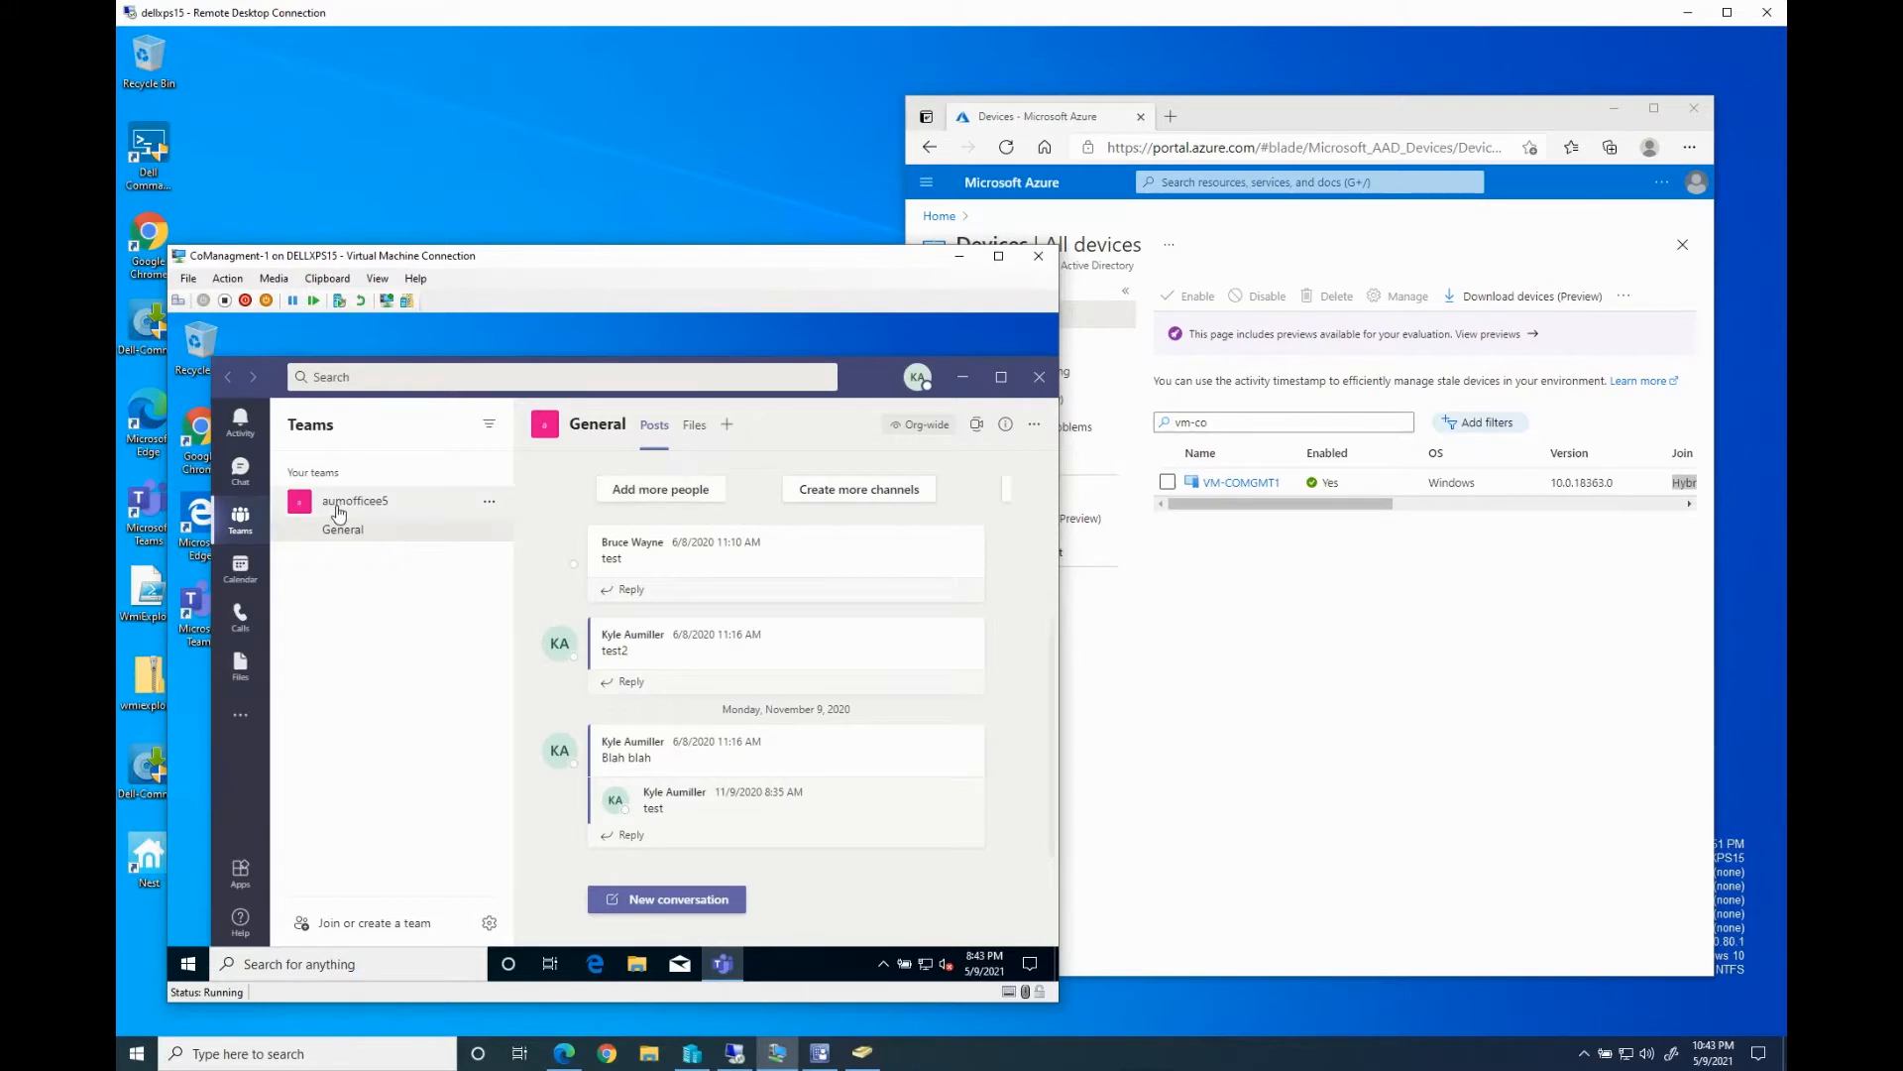
View the Chat section in Microsoft Teams and minimize the Teams window
click(238, 471)
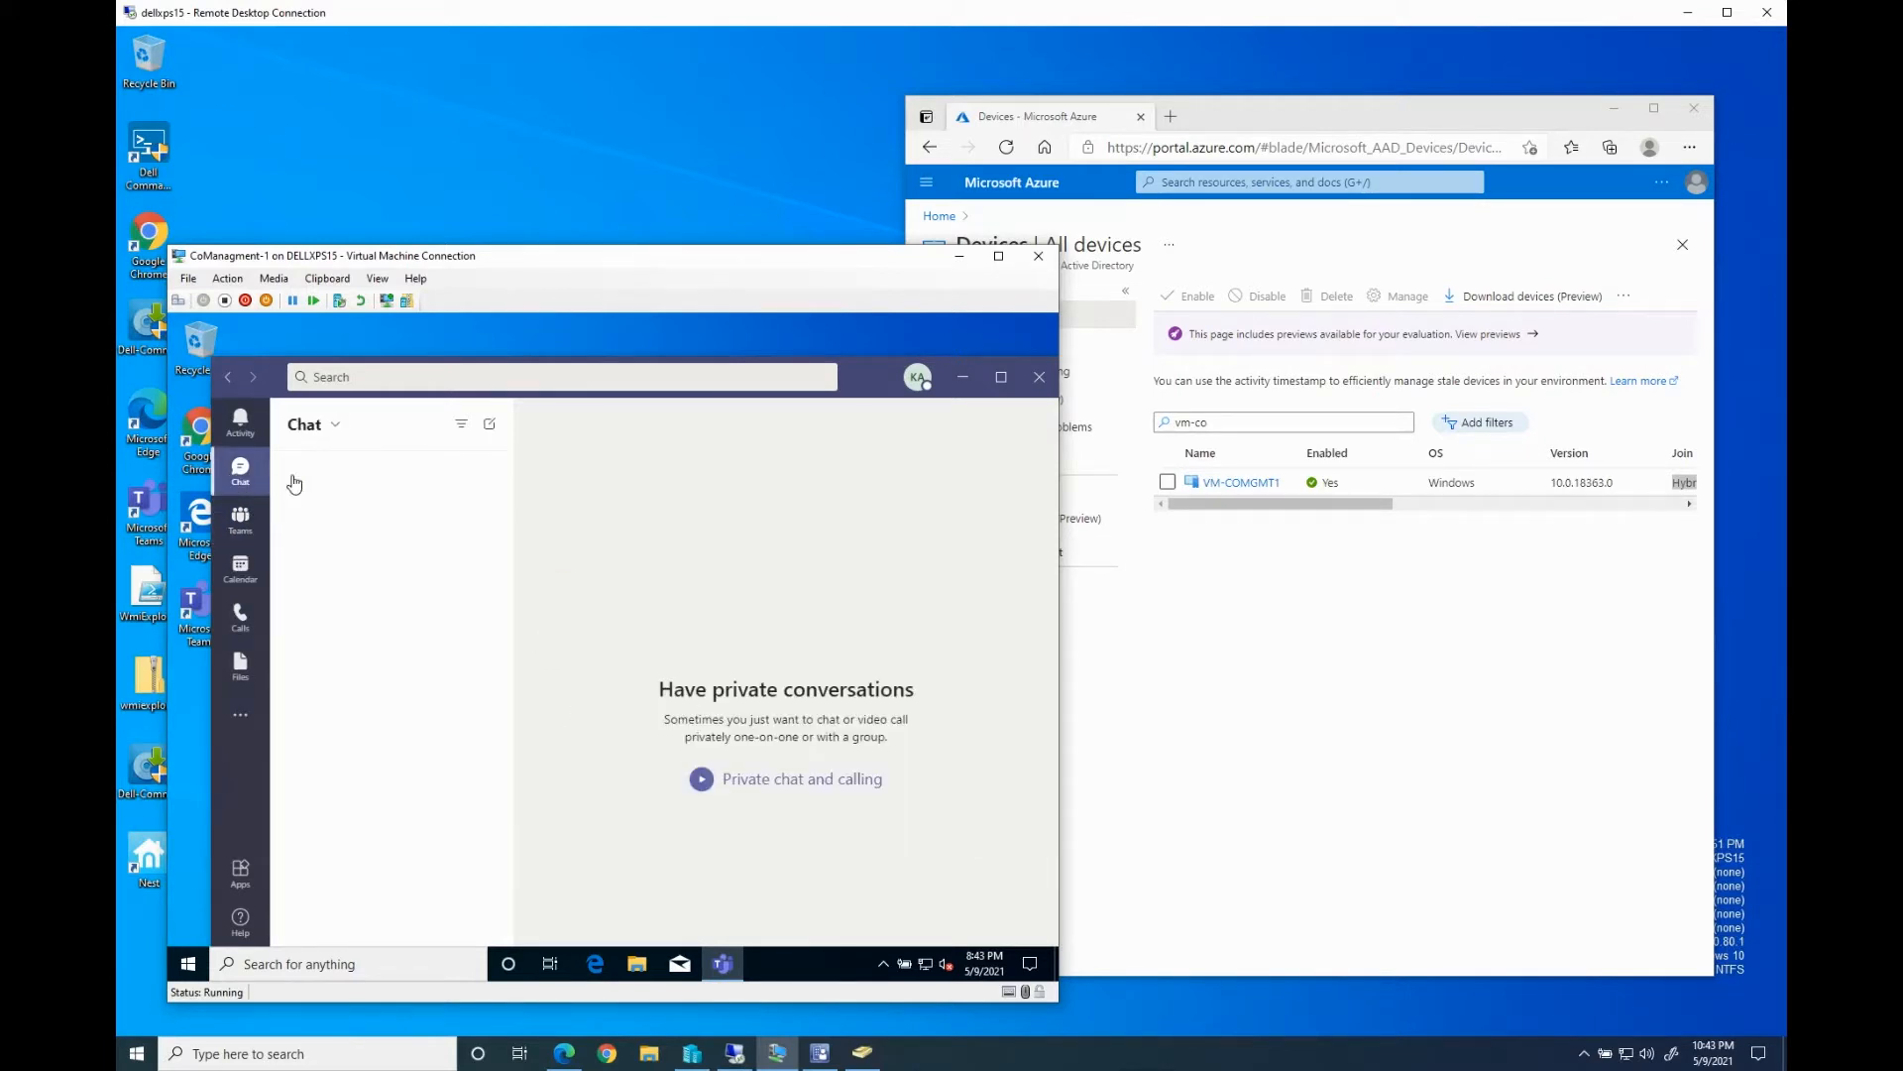
click(966, 382)
Return to the Azure portal, refresh the All devices page, and filter the list by vm-co
click(1256, 583)
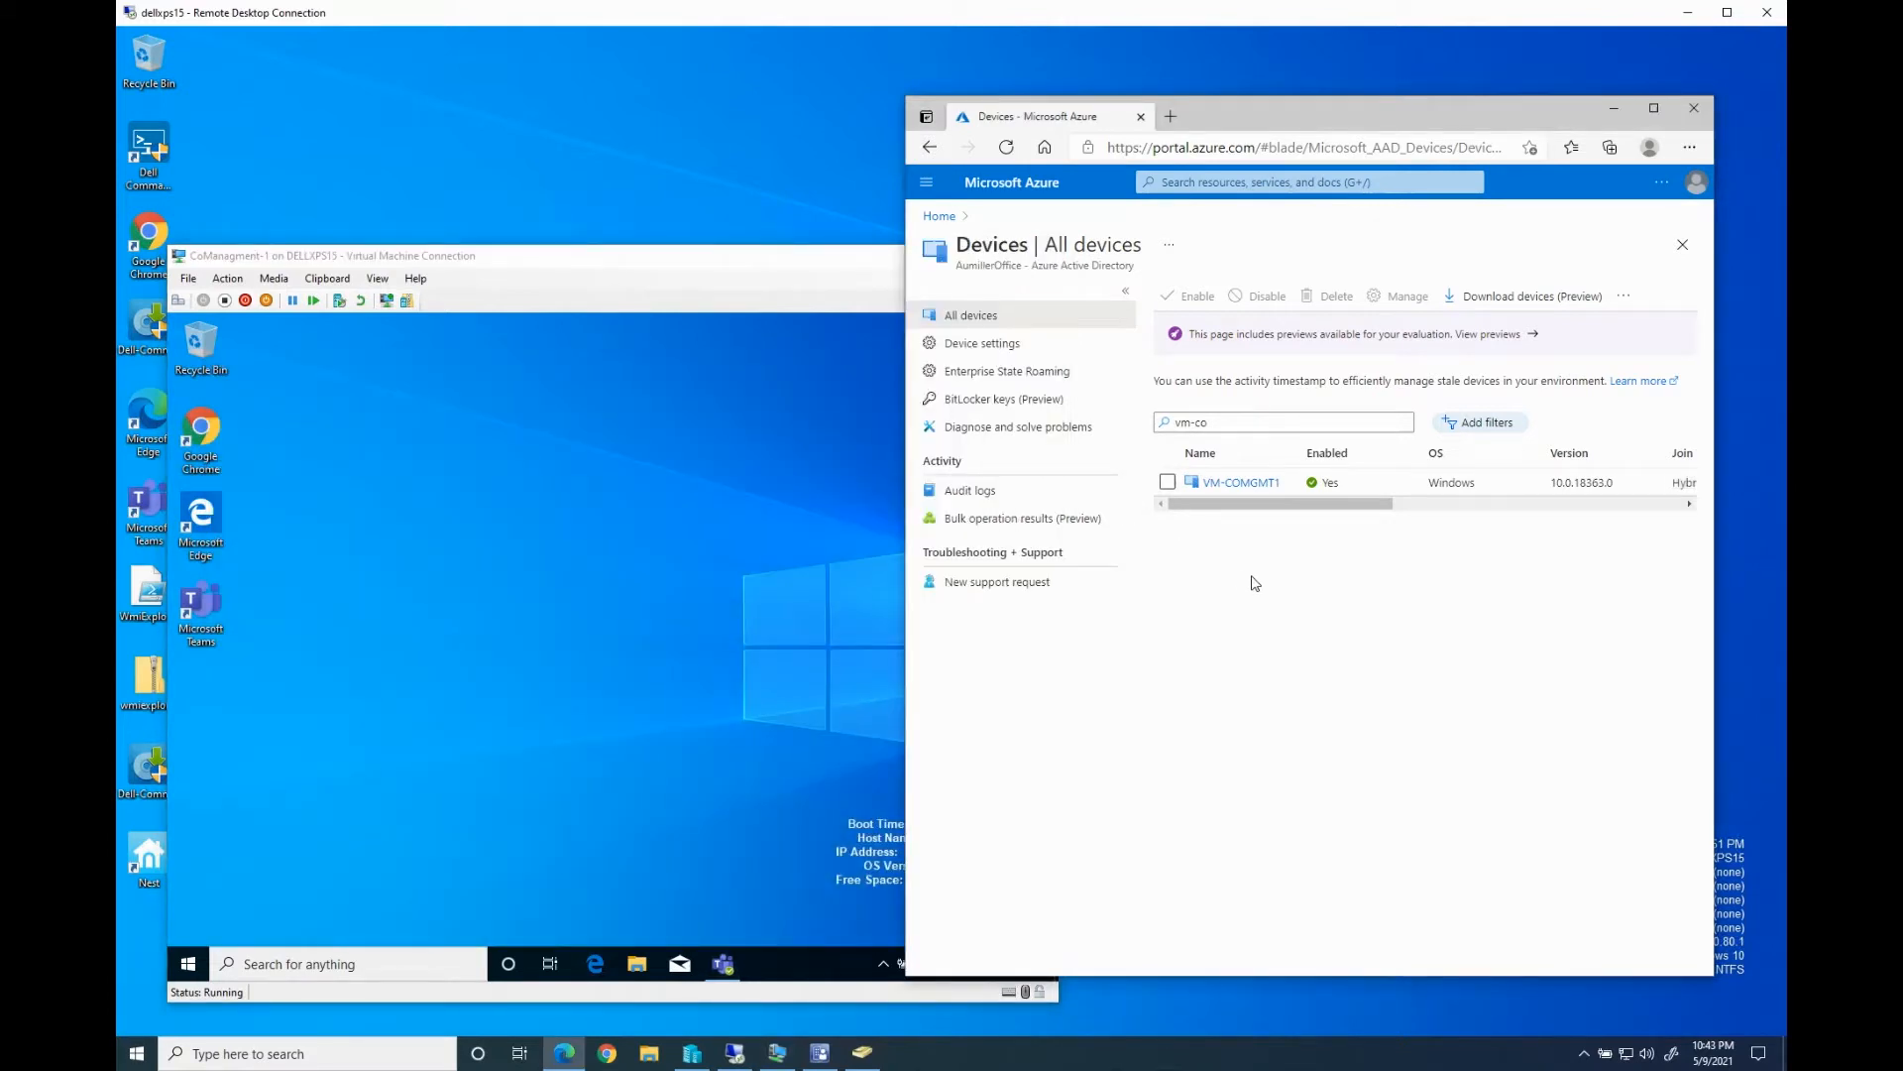
click(1008, 149)
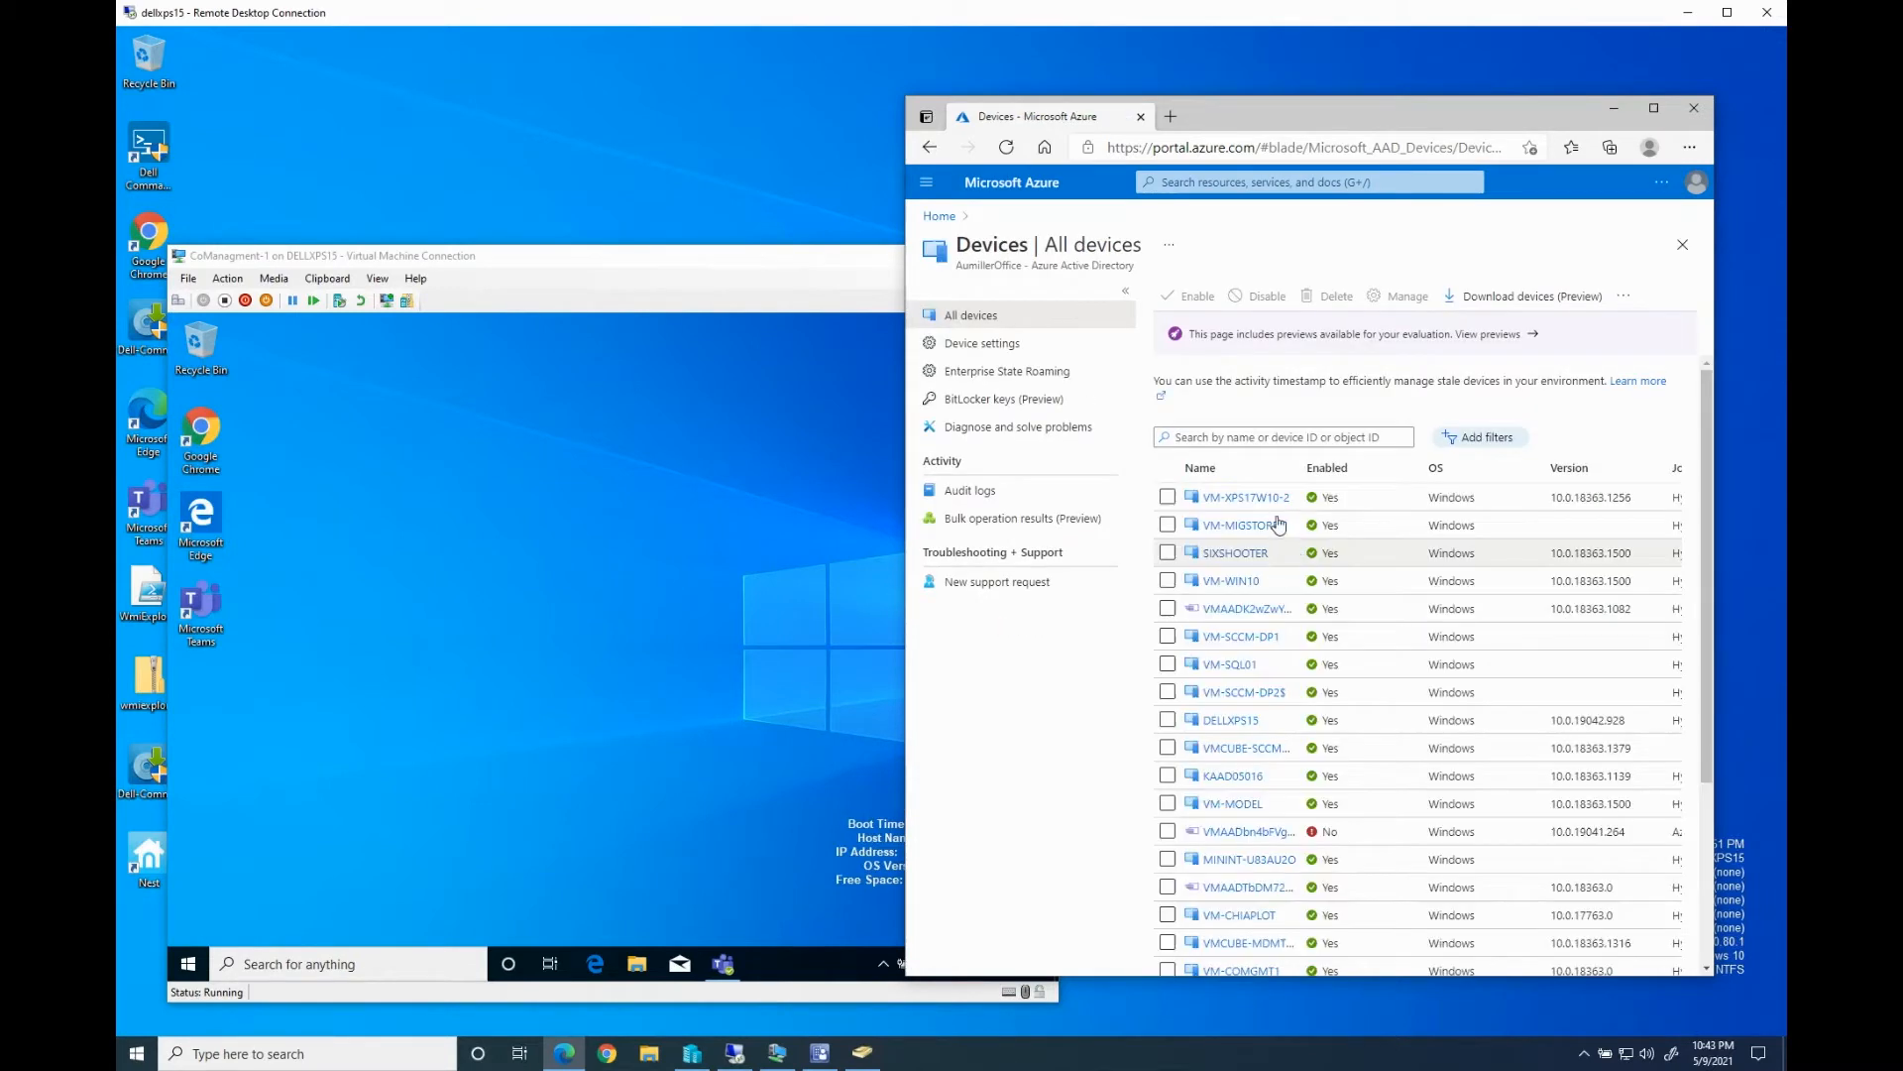
click(1256, 437)
text(vm-)
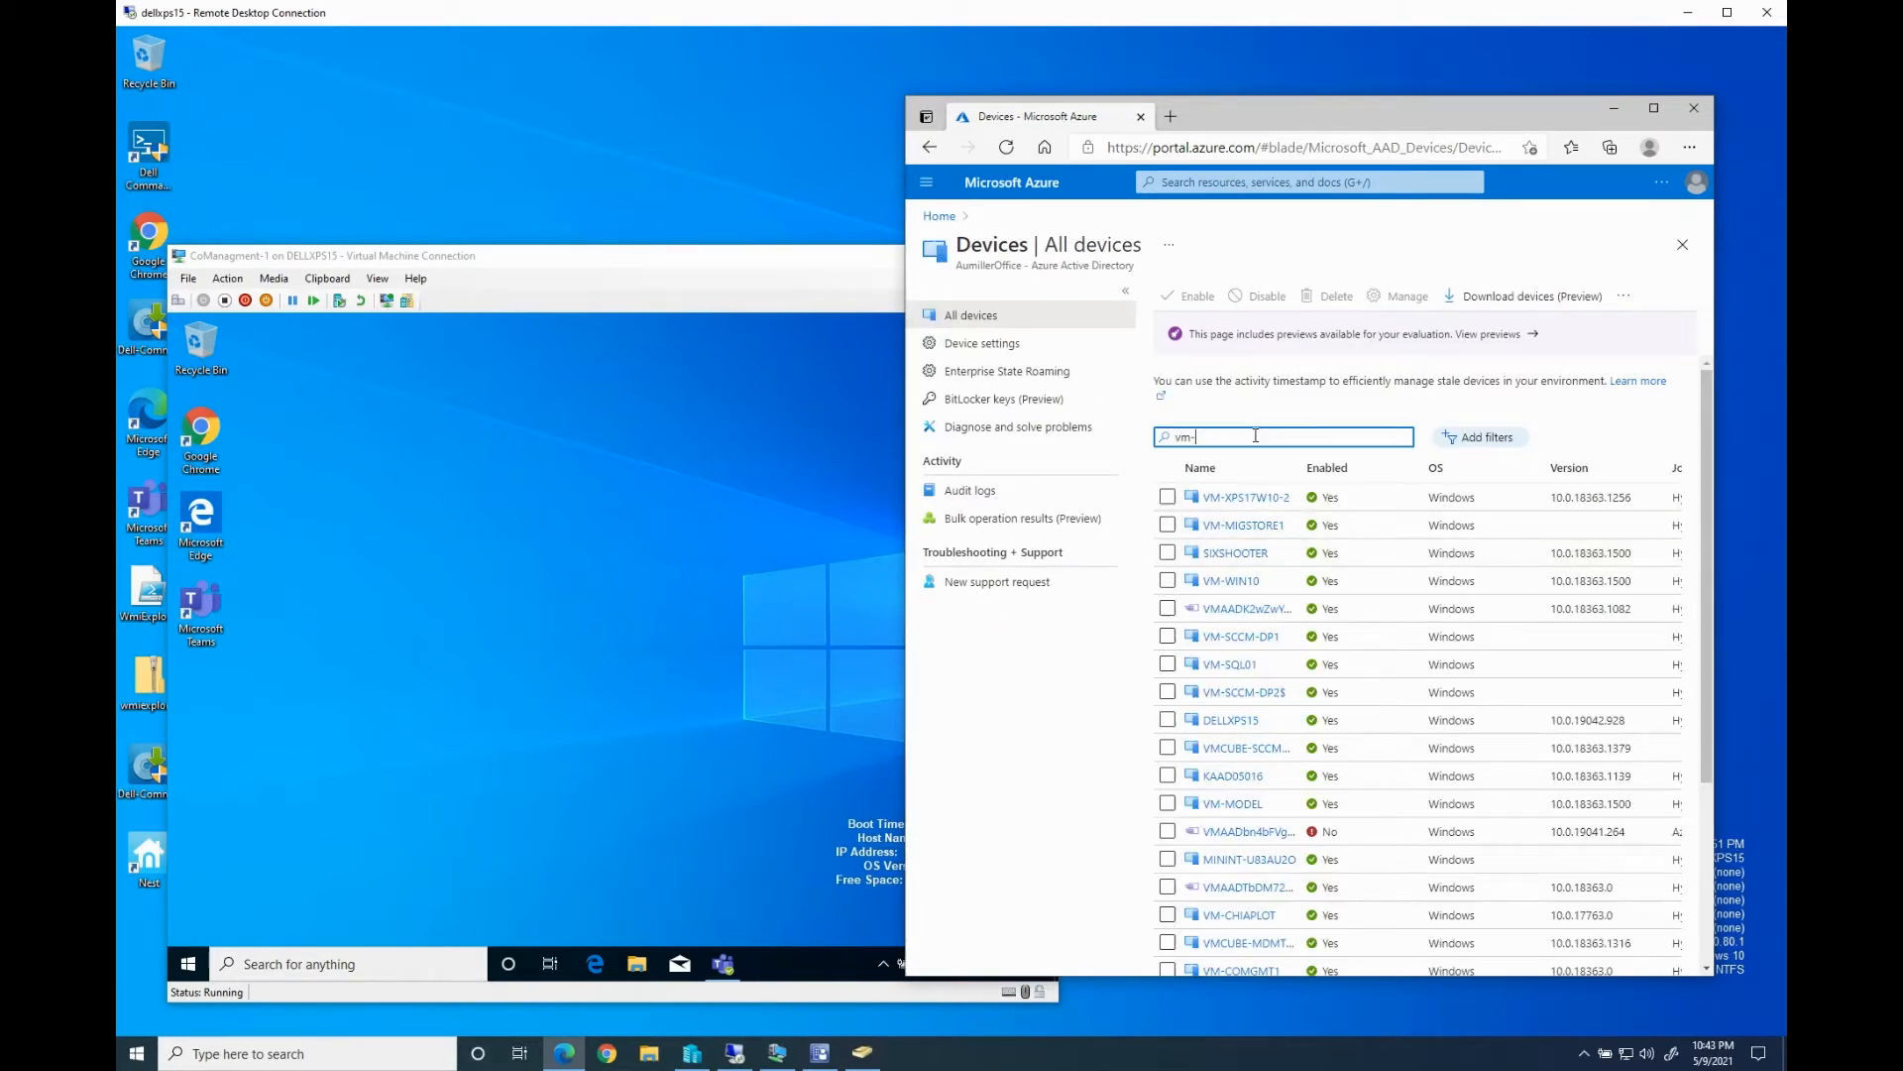
text(co)
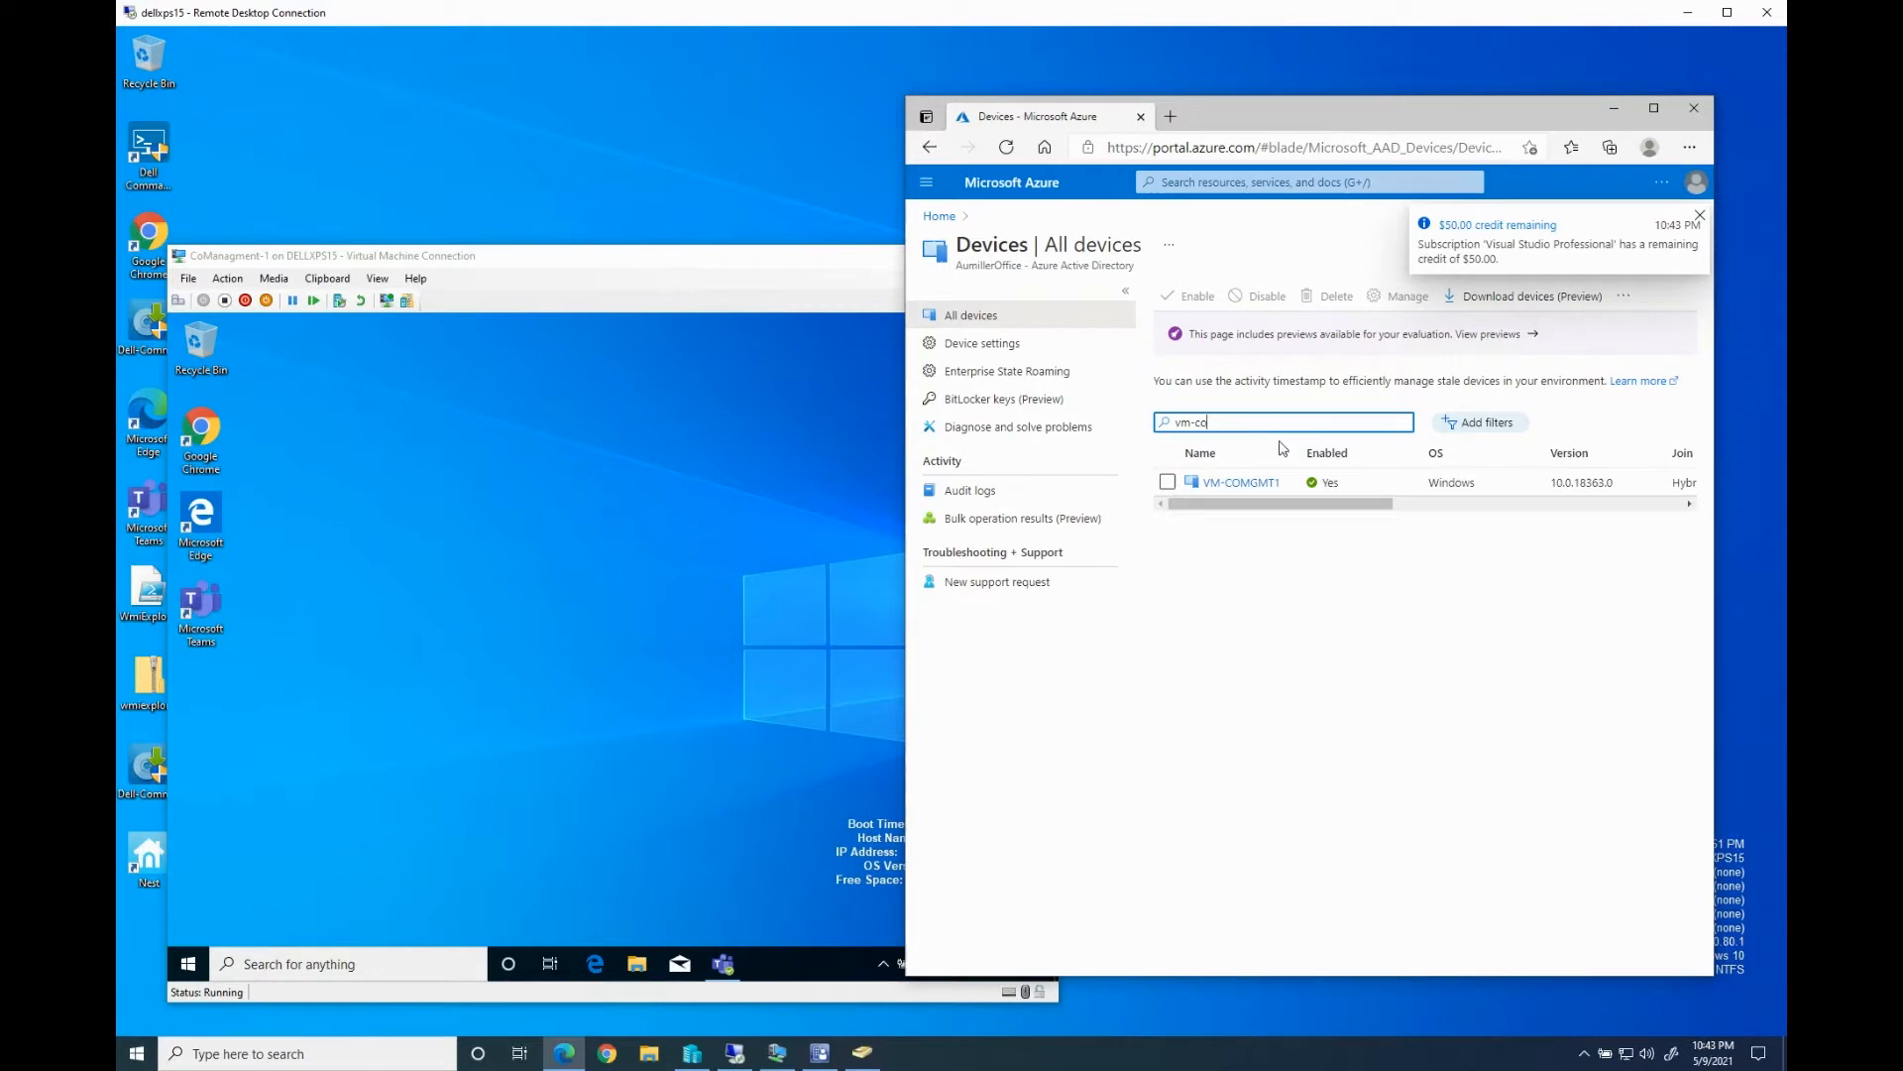
Check VM-COMGMT1's join type and open endpoint.microsoft.com in a new browser tab
drag(1357, 514, 1249, 514)
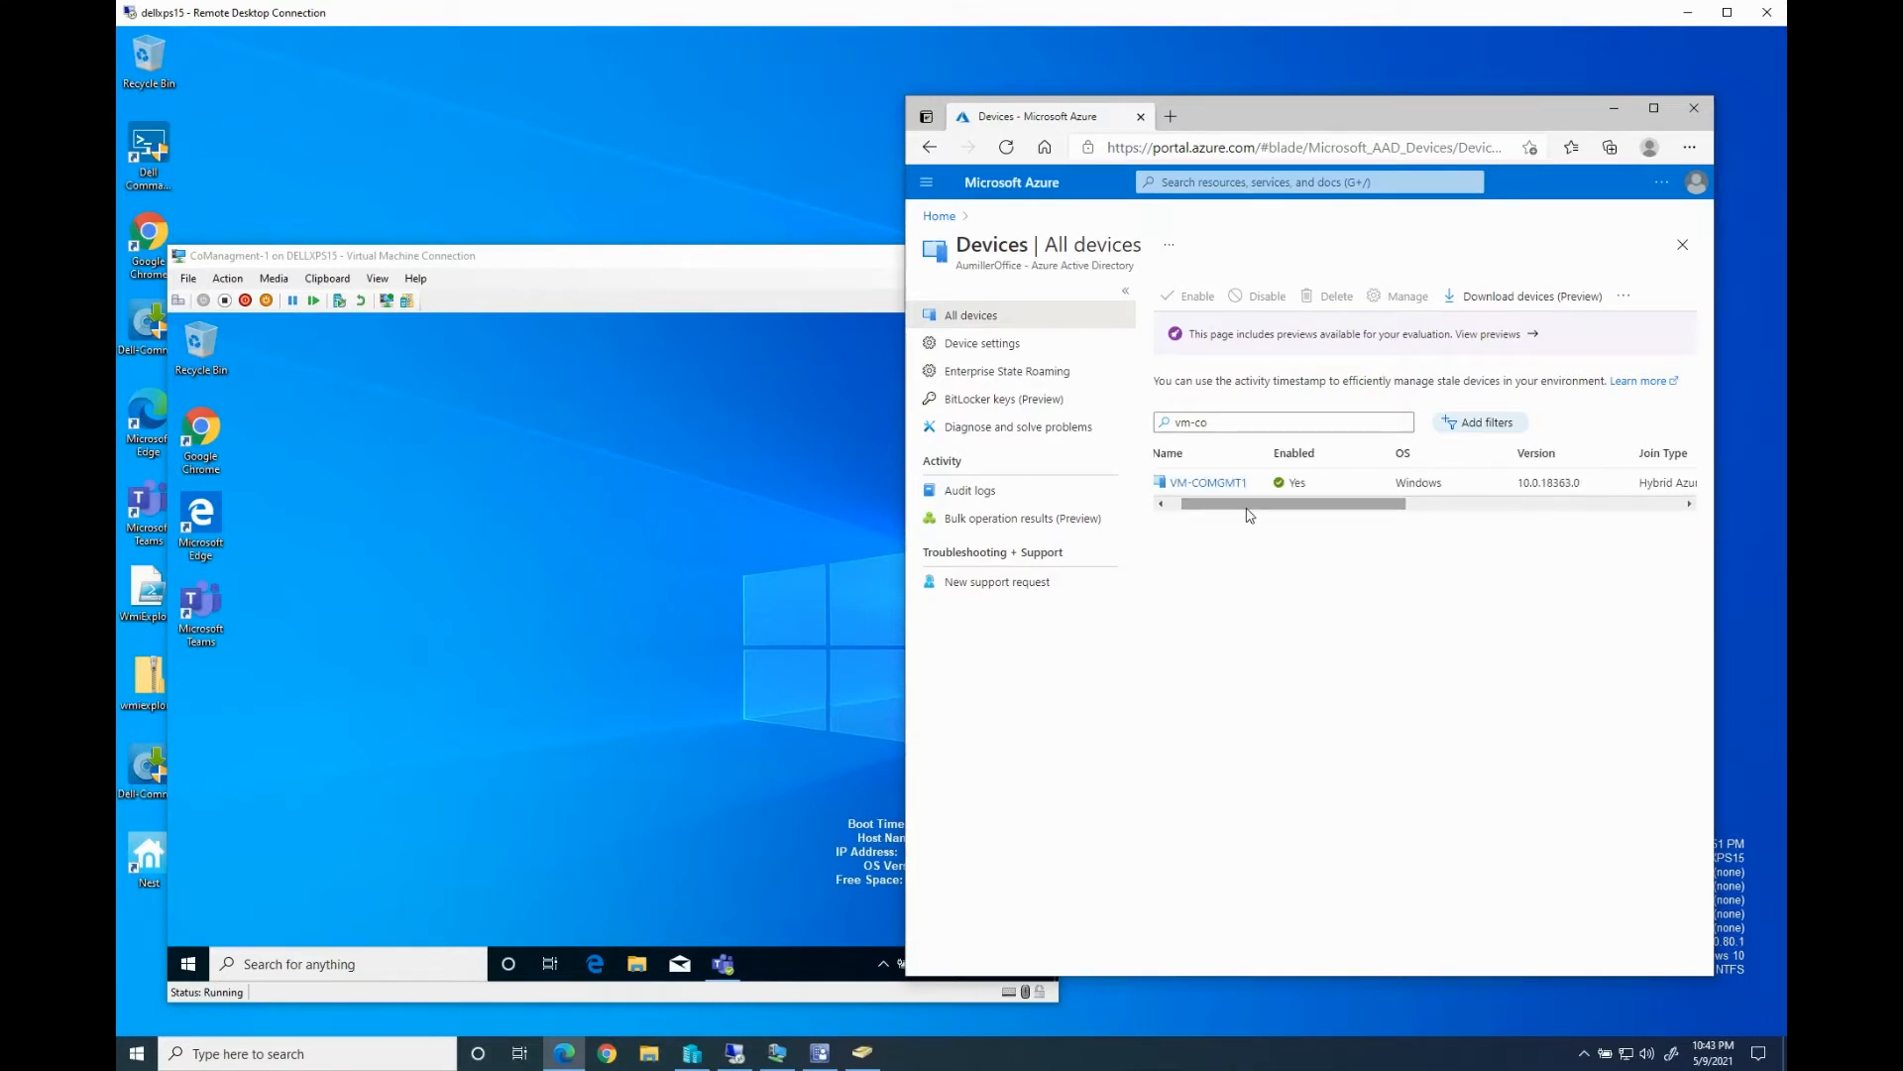
click(1170, 117)
text(end)
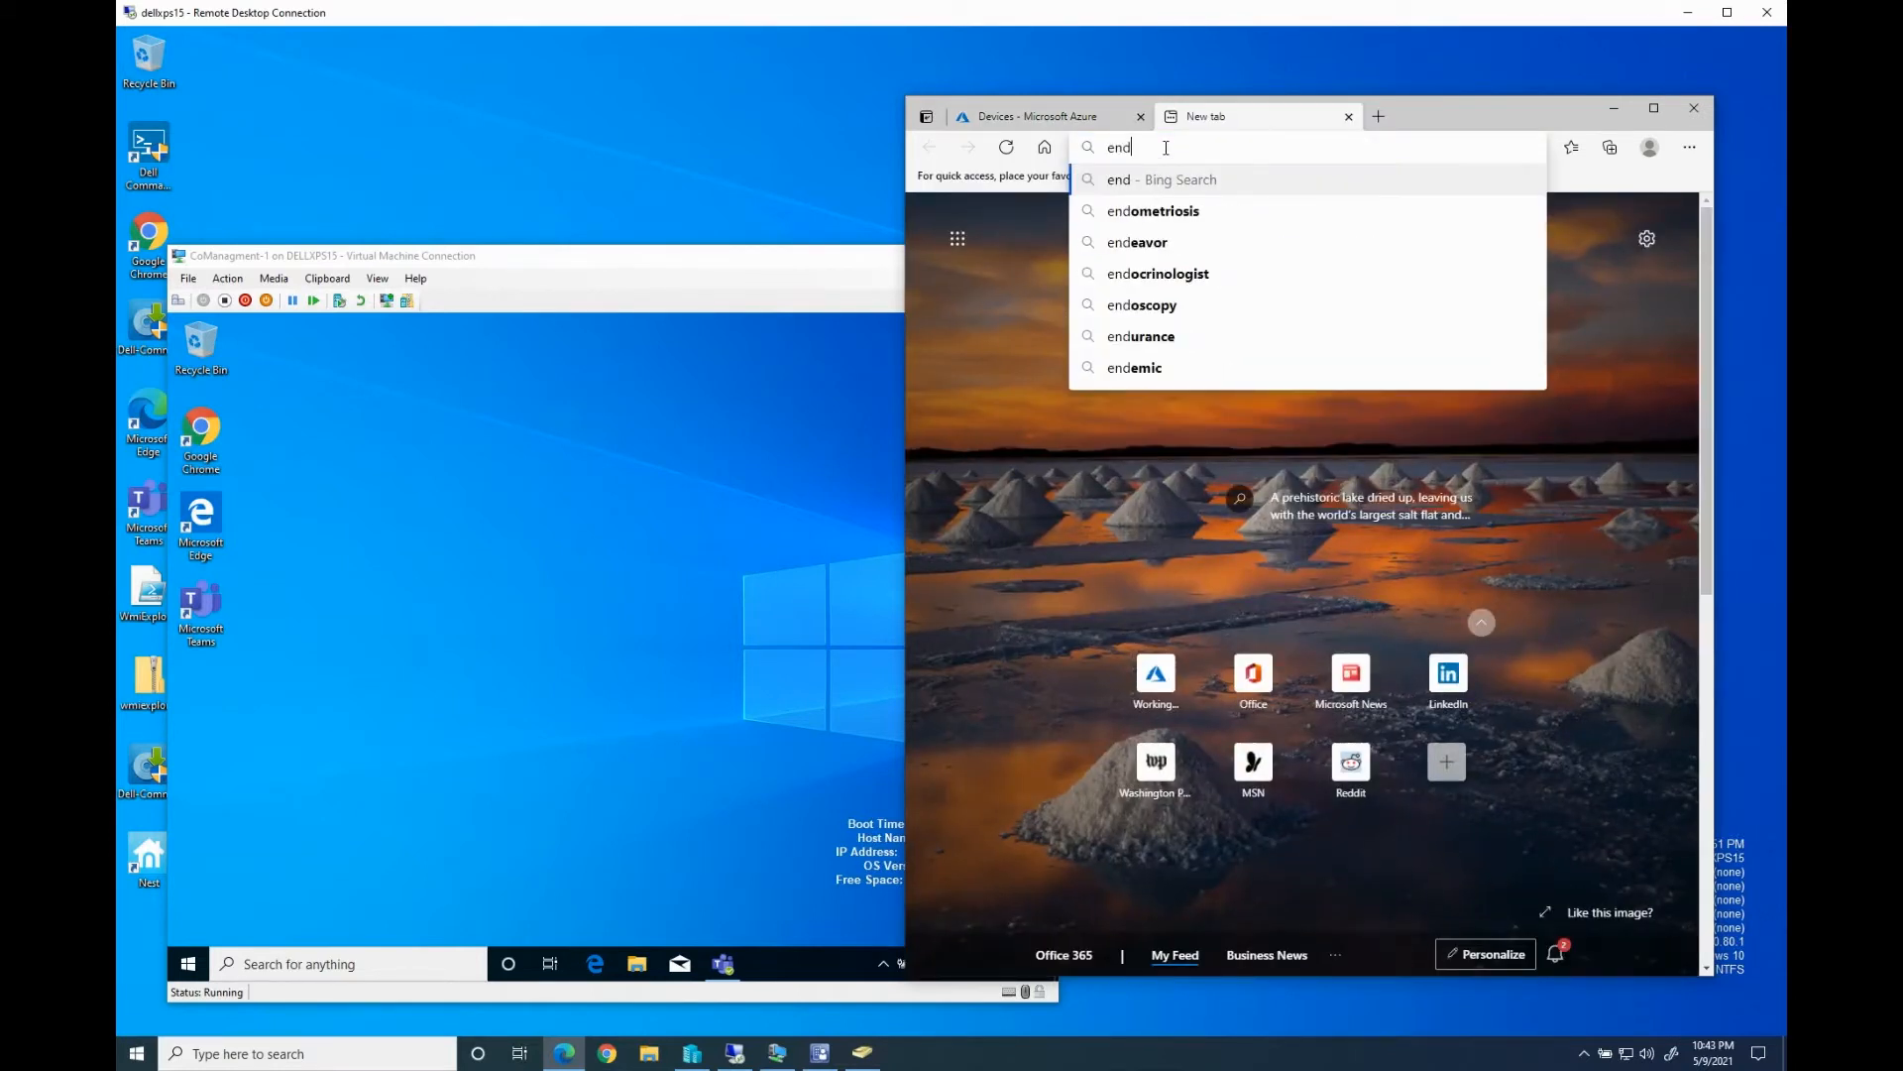
text(point.microsoft.com)
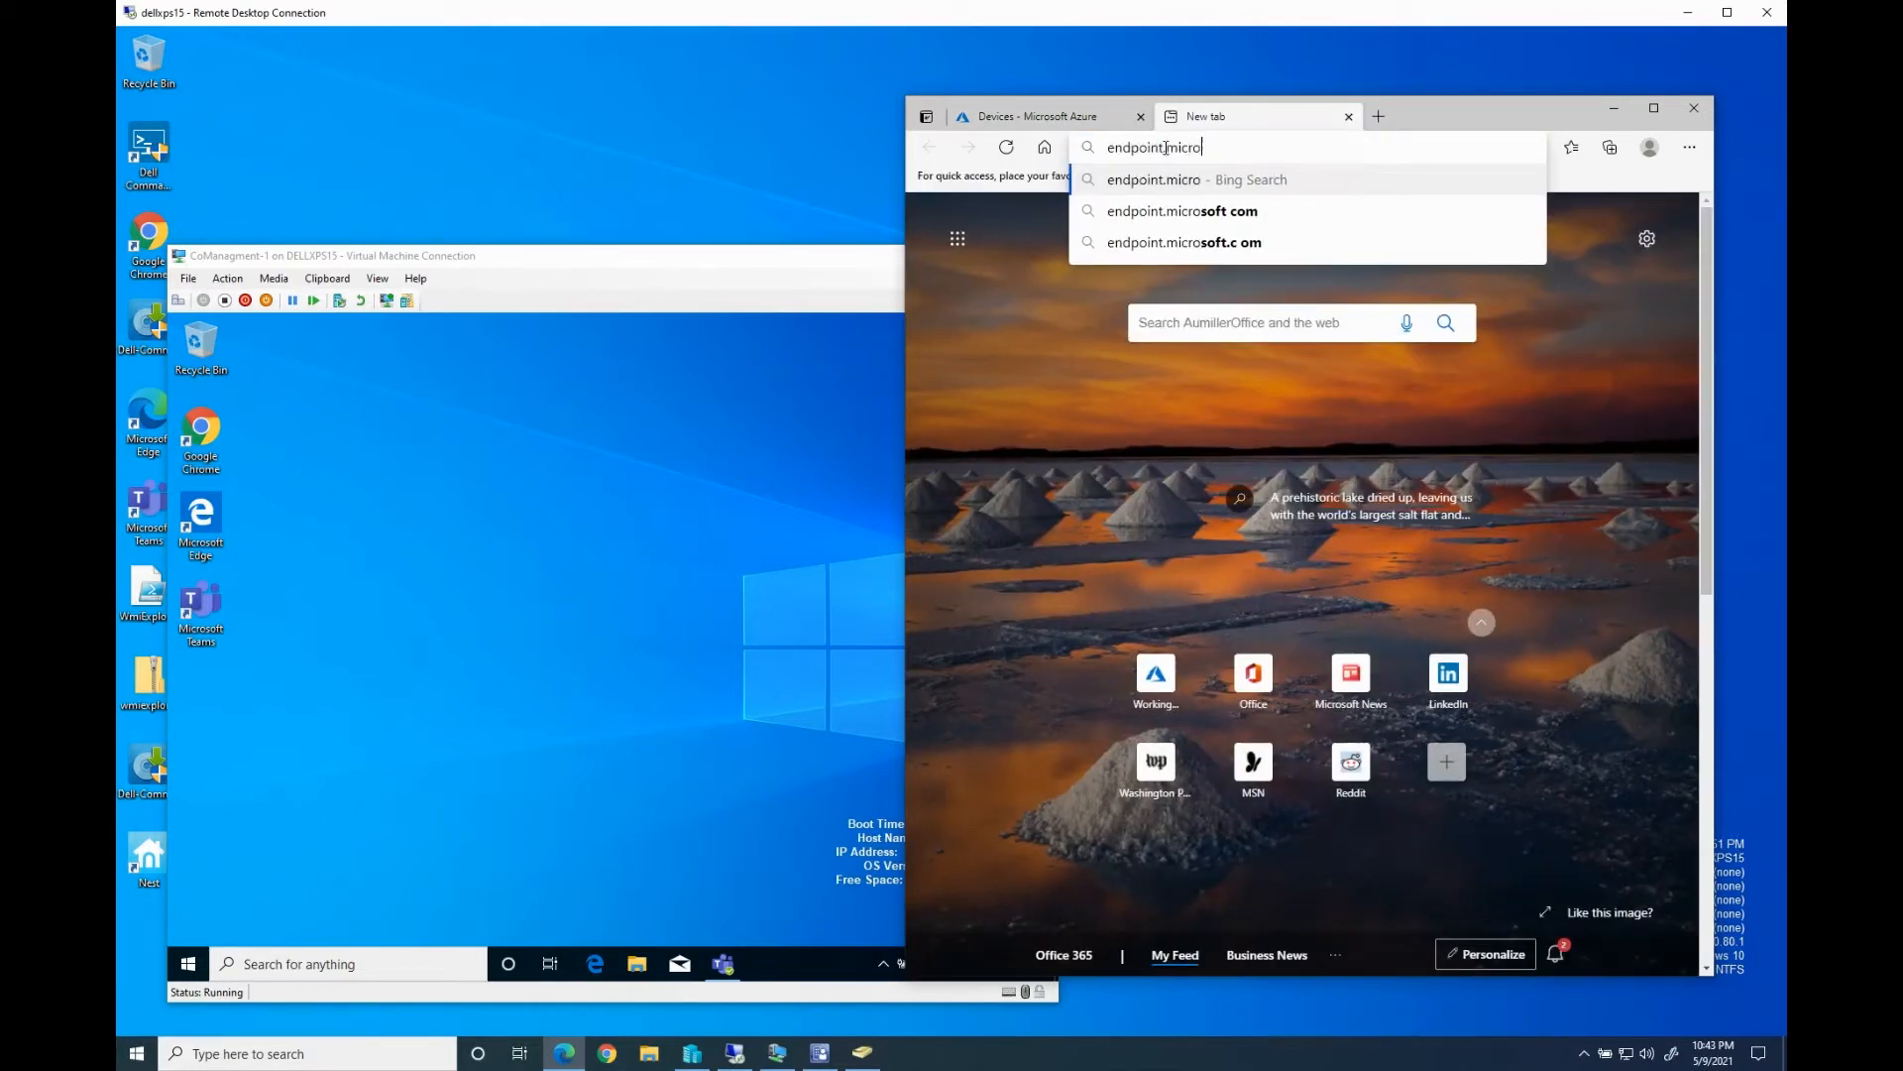
key(Return)
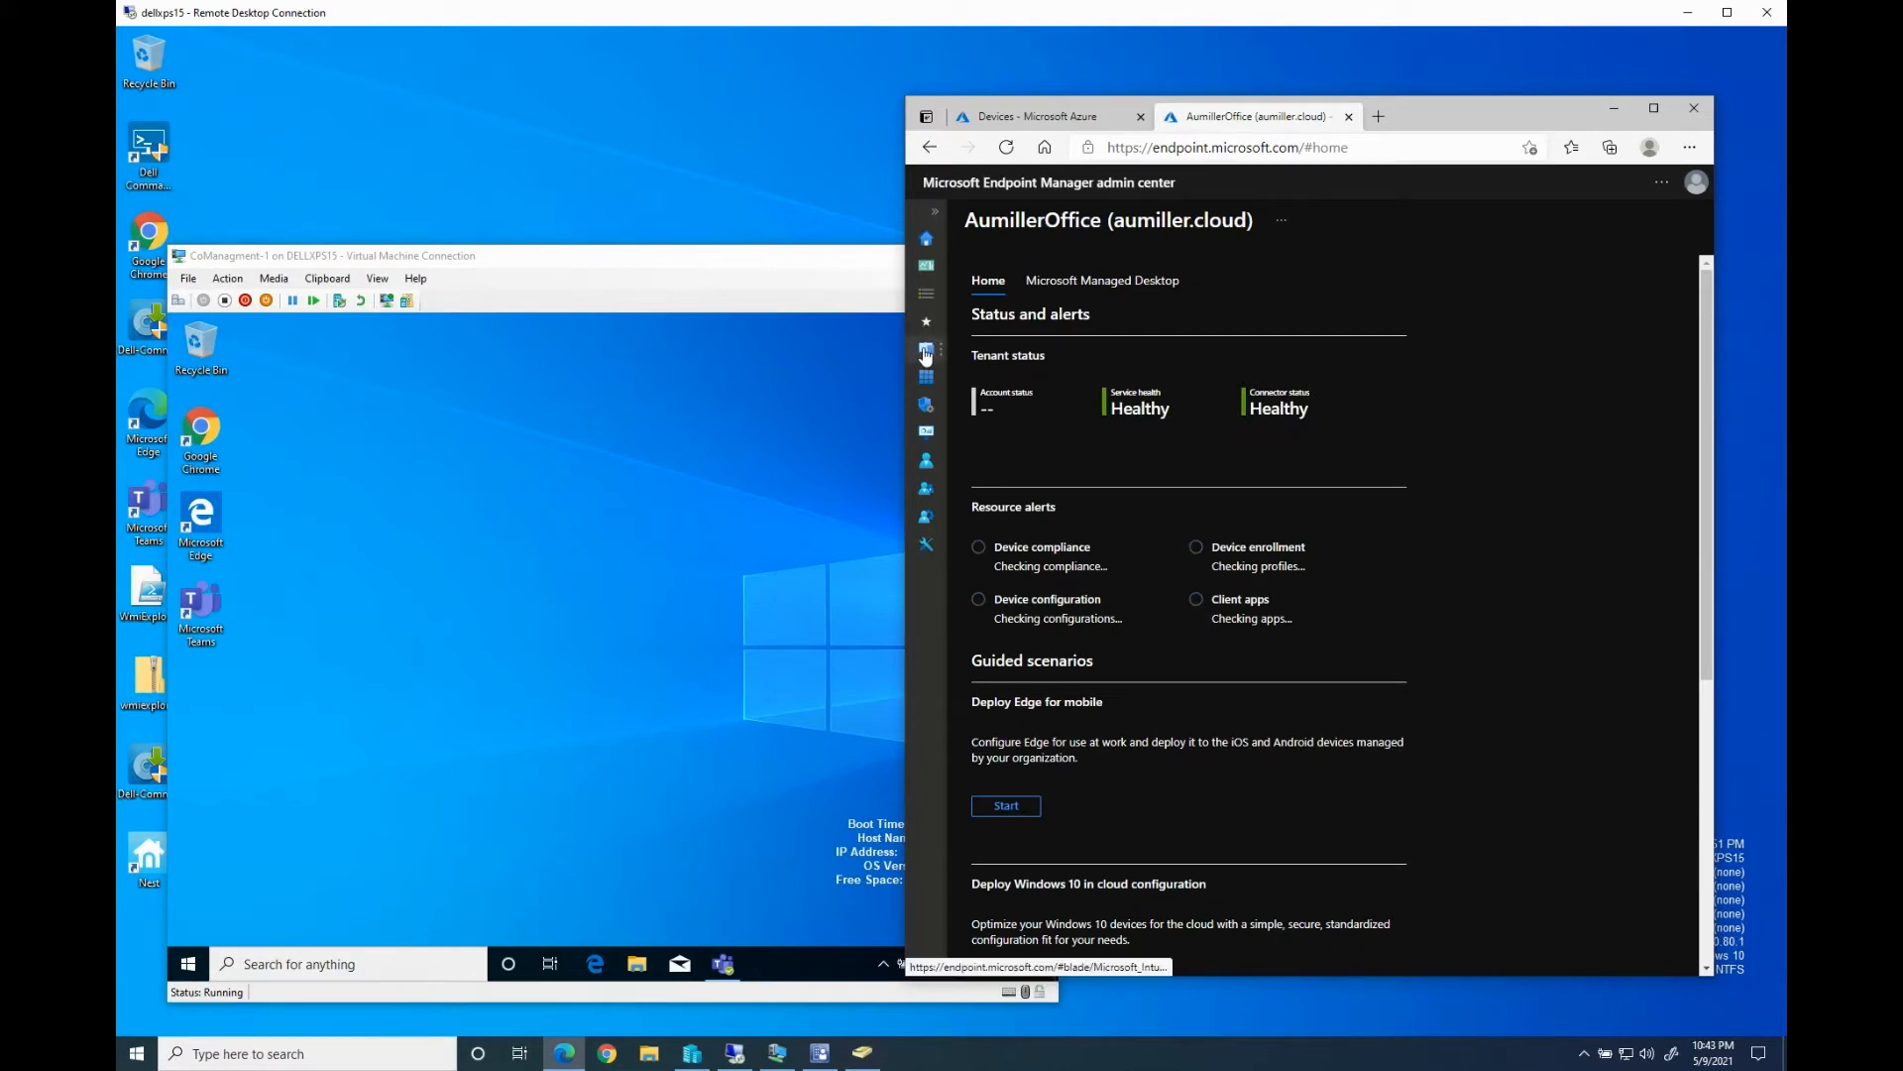
Widen the browser window, list the Windows devices in Endpoint Manager, and filter them by vm-co
drag(908, 388, 729, 394)
click(764, 352)
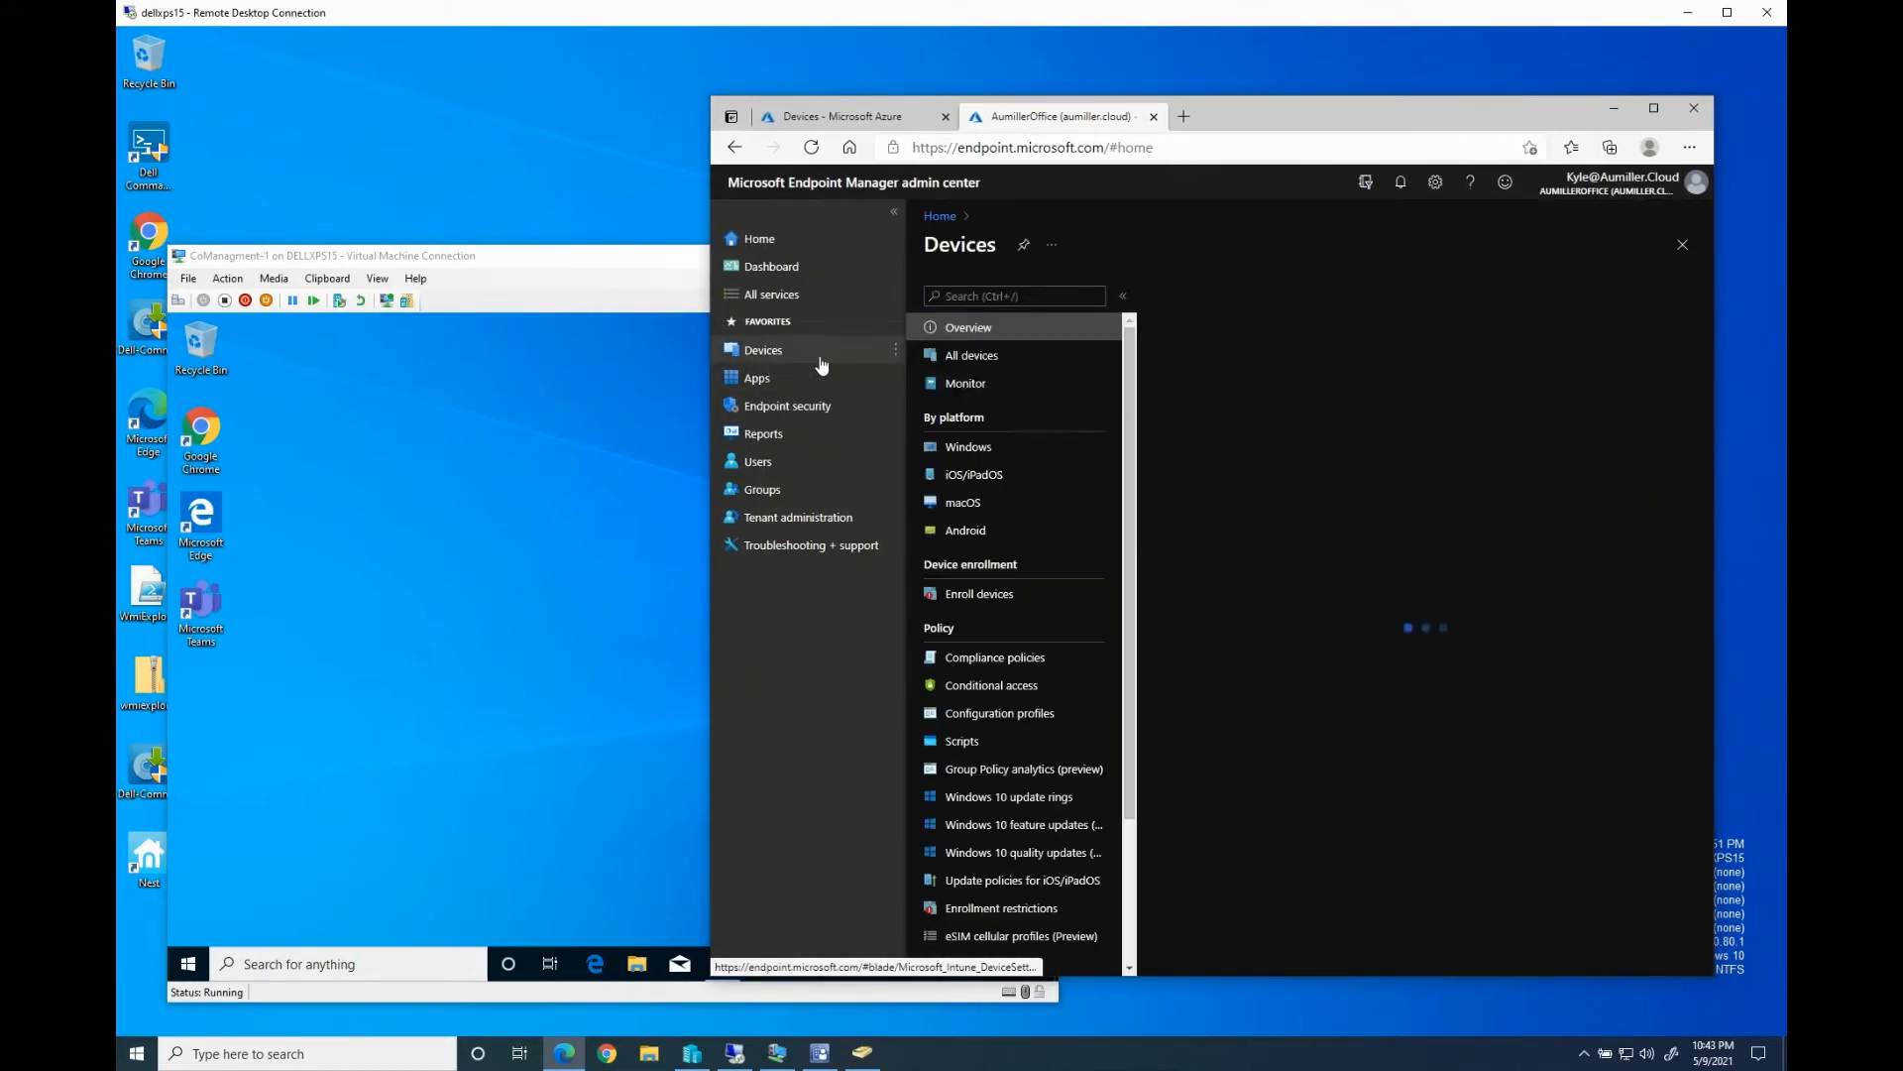
click(980, 357)
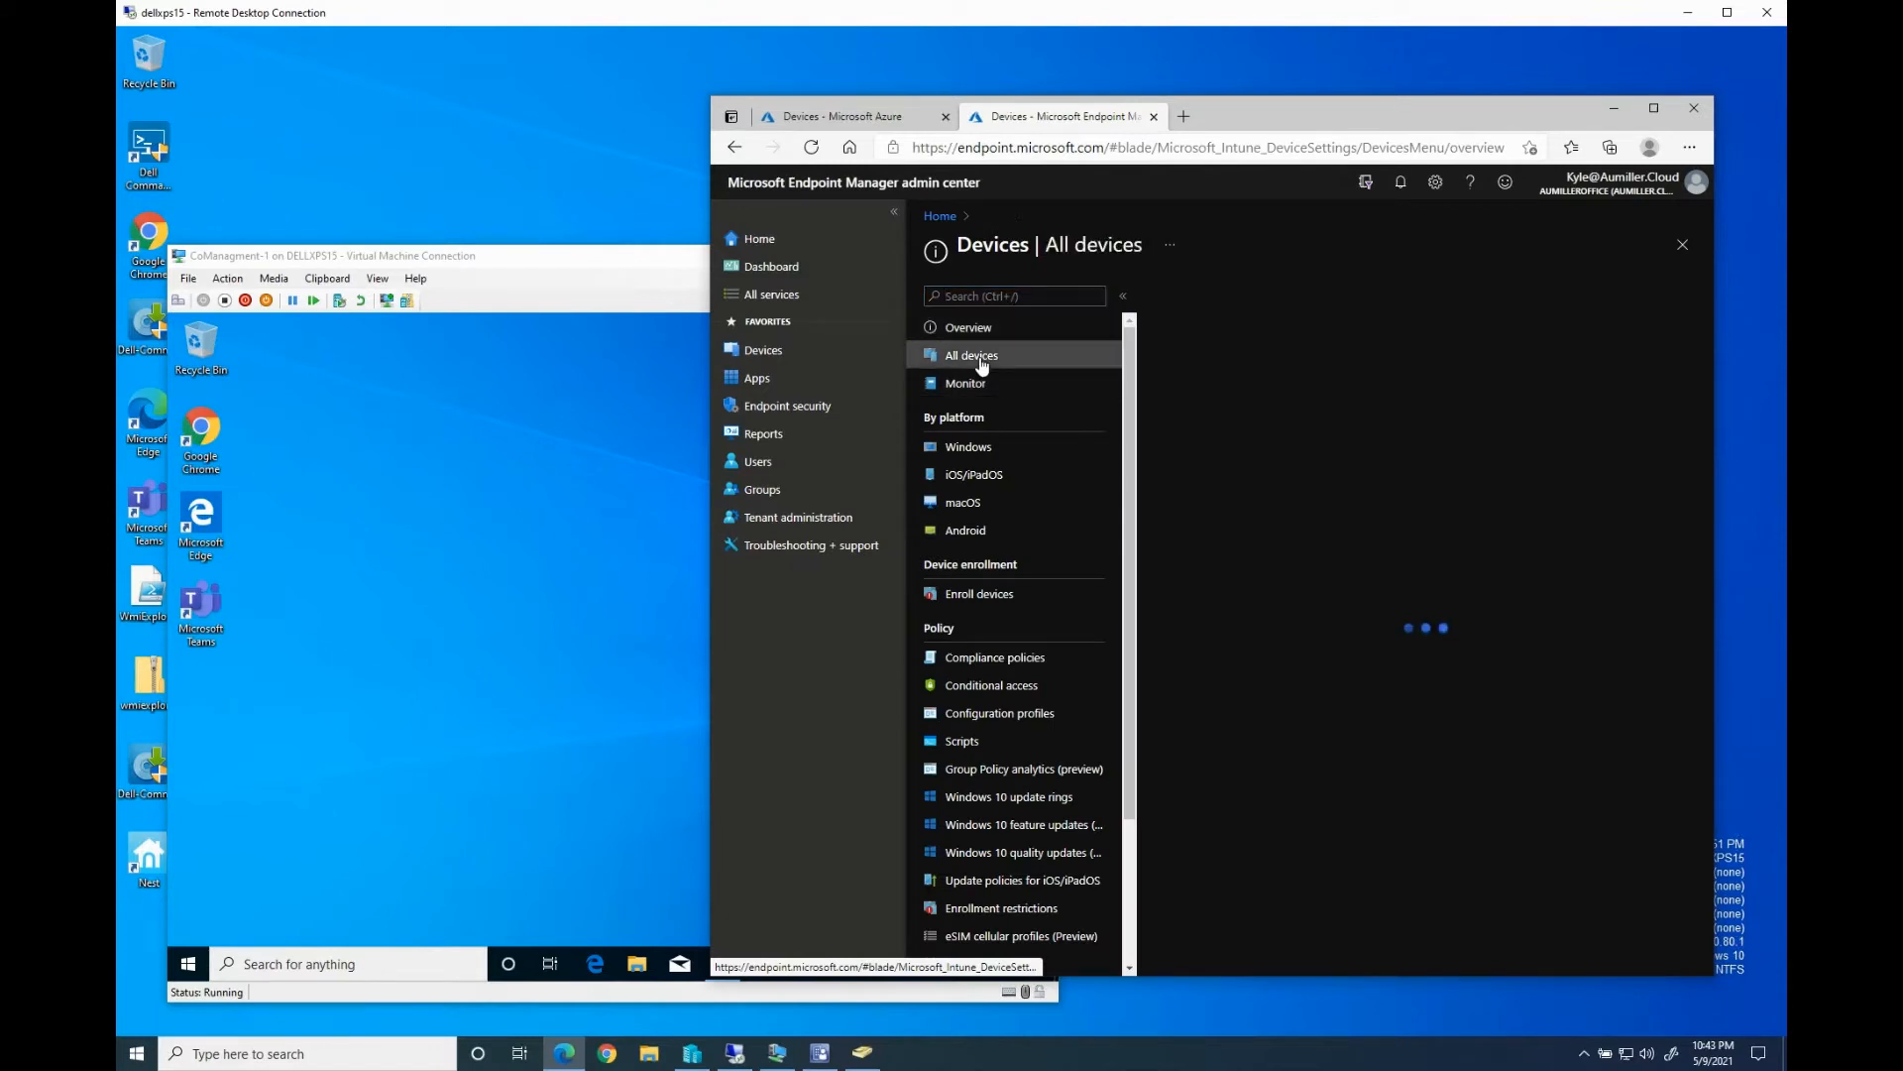
click(967, 448)
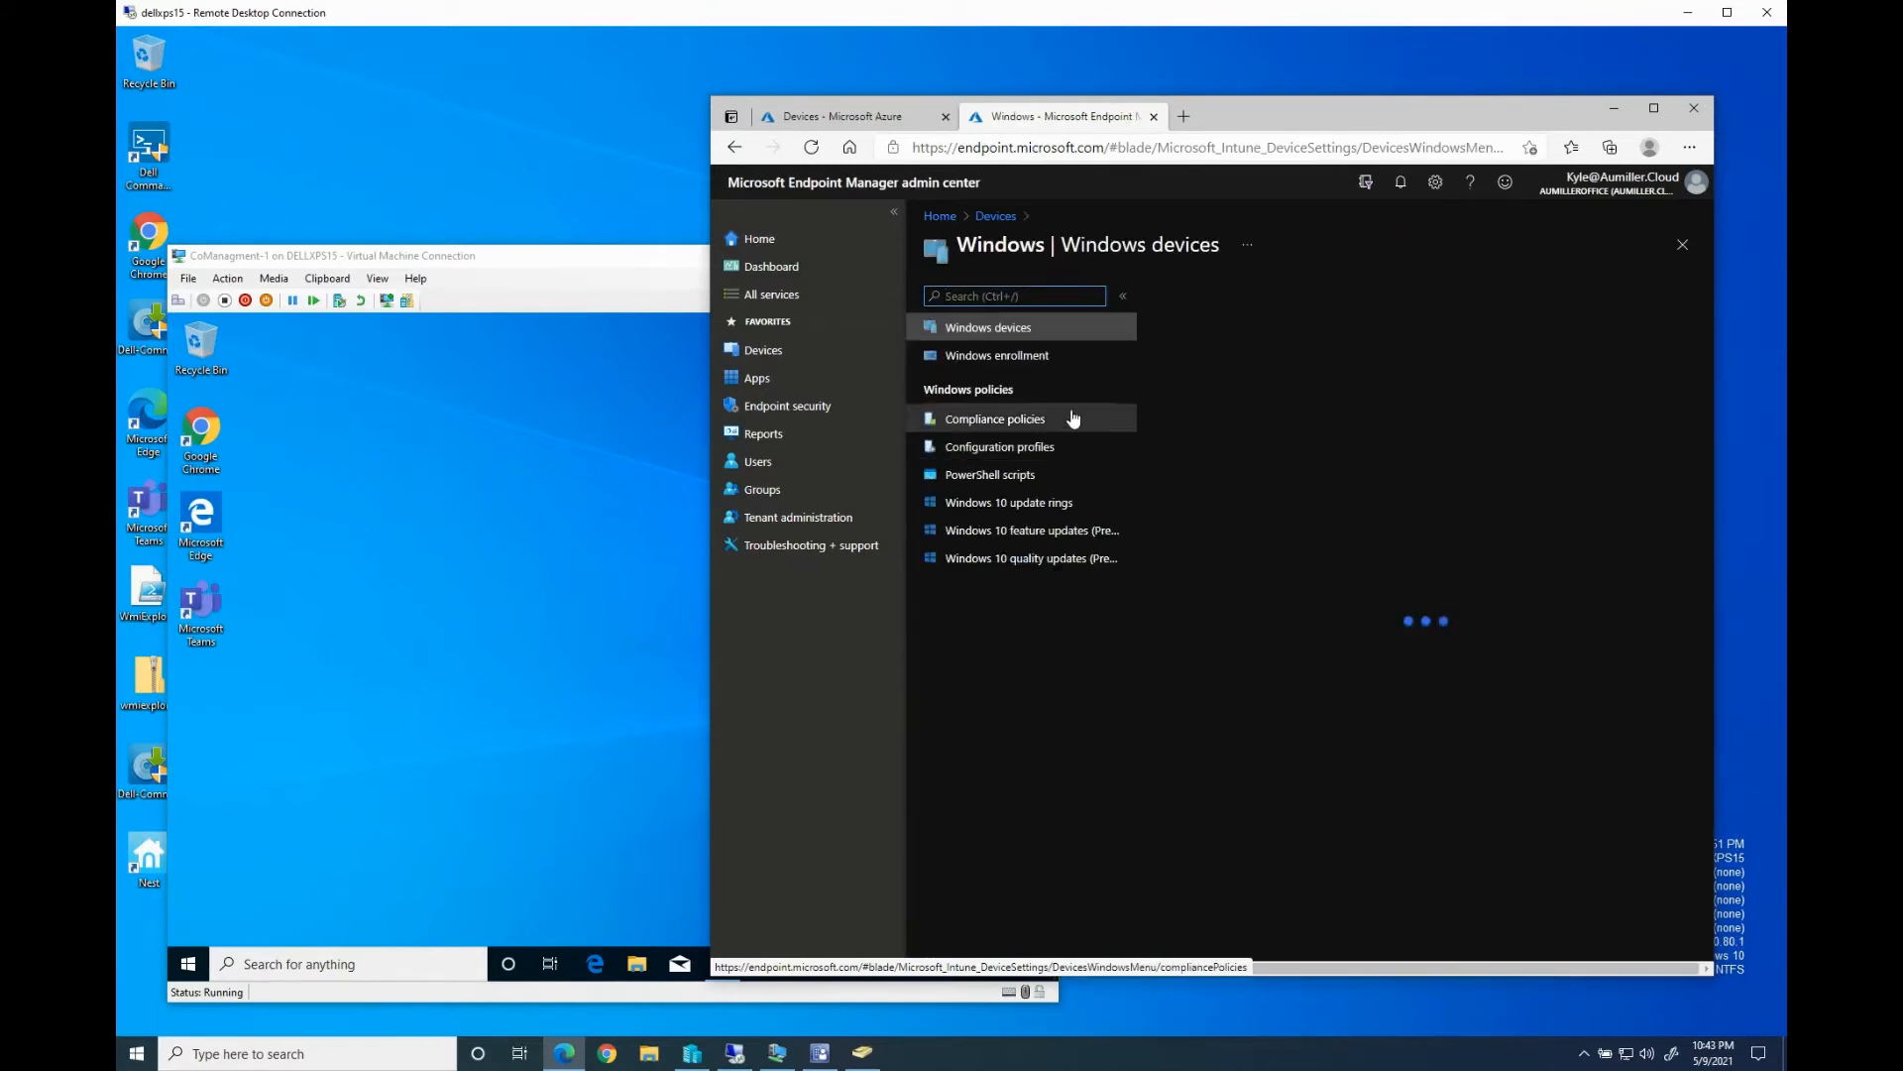
click(1193, 361)
text(vm)
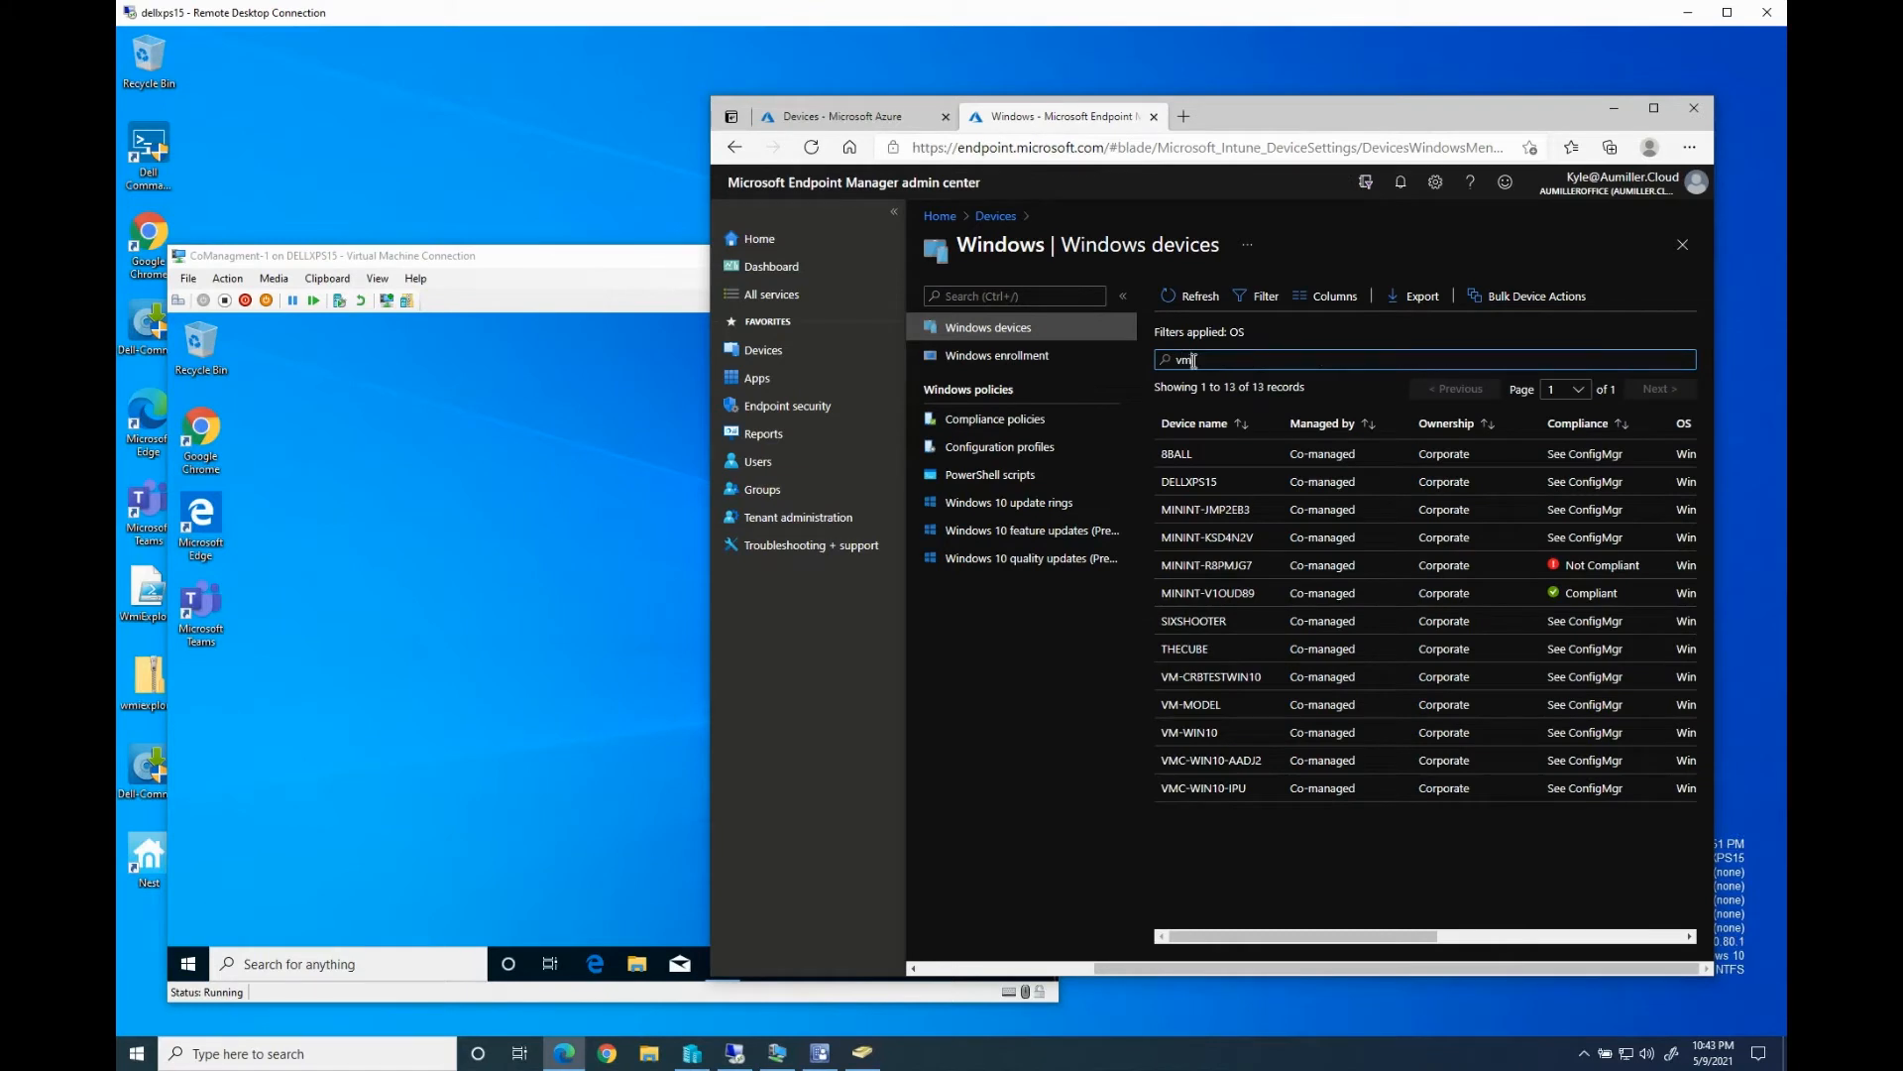
text(-co)
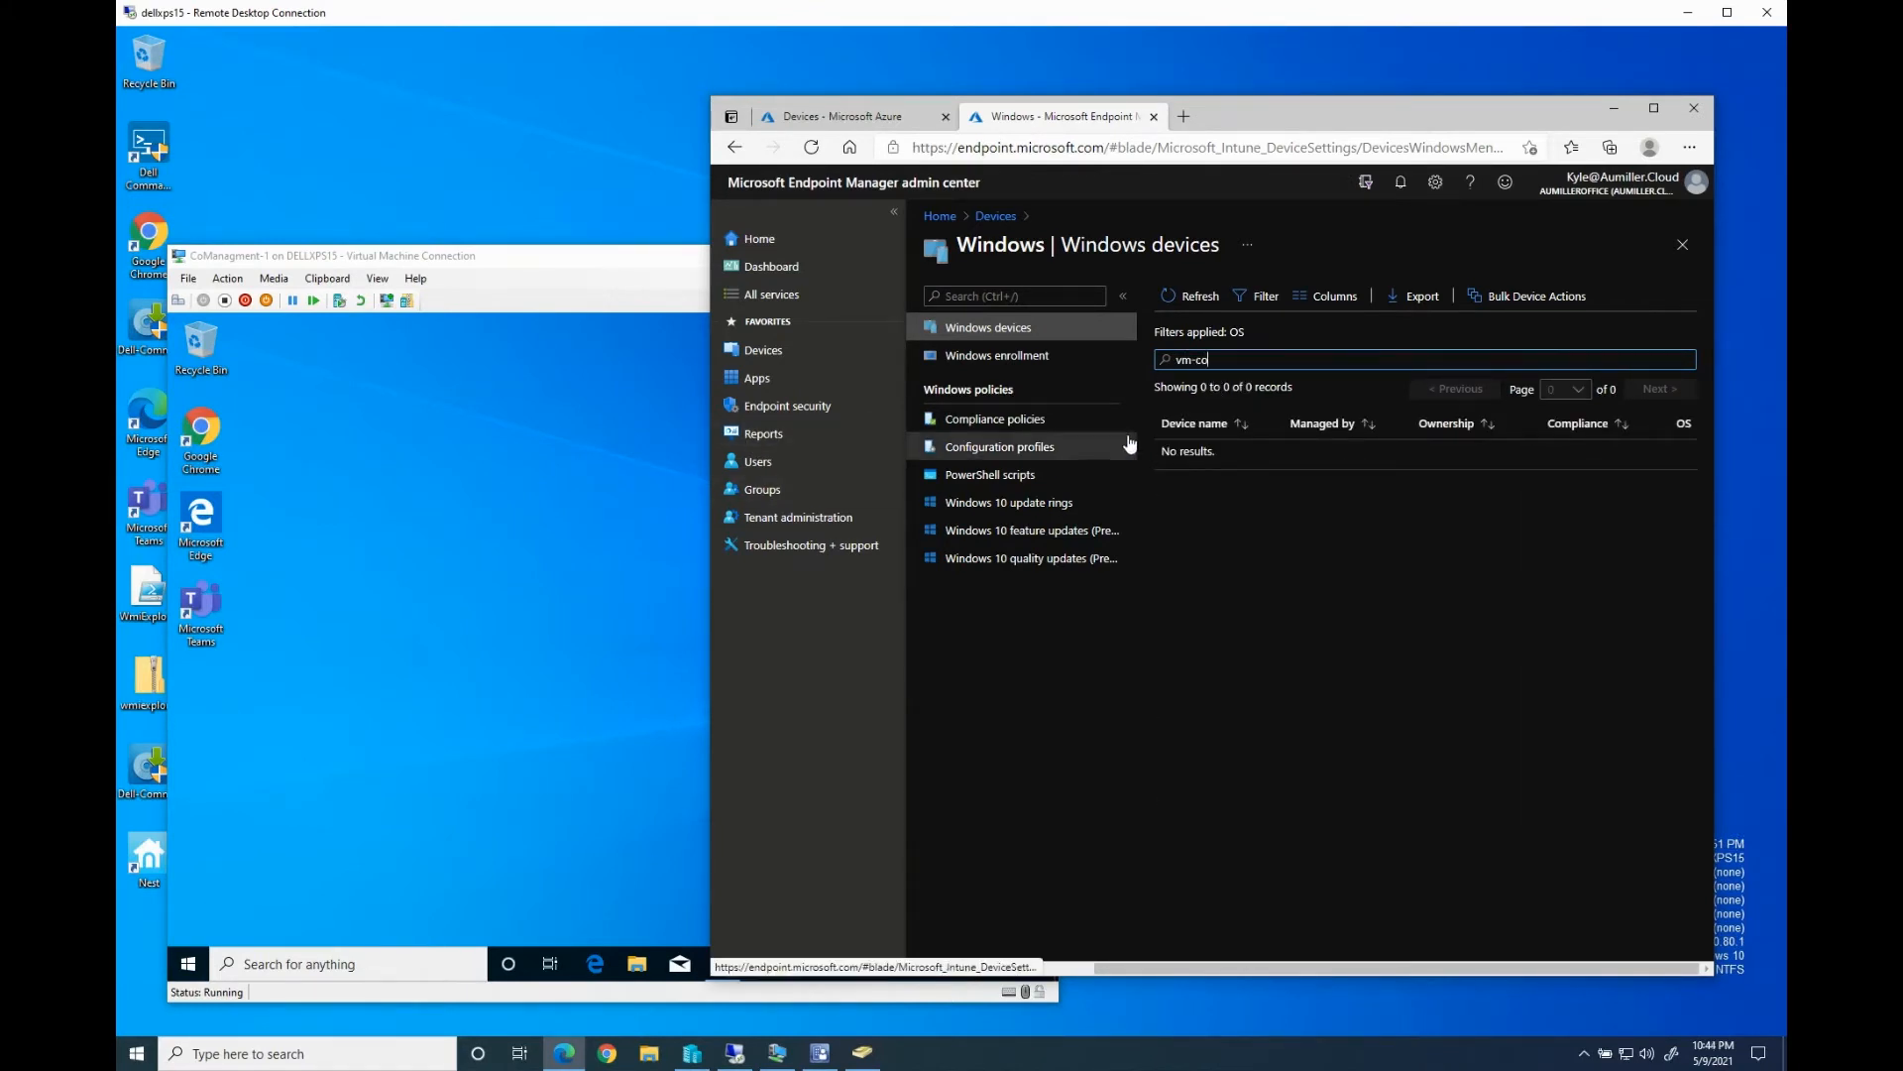
In the CoManagment-1 virtual machine, open the recent CoManagementHandler log and enlarge its window
click(489, 645)
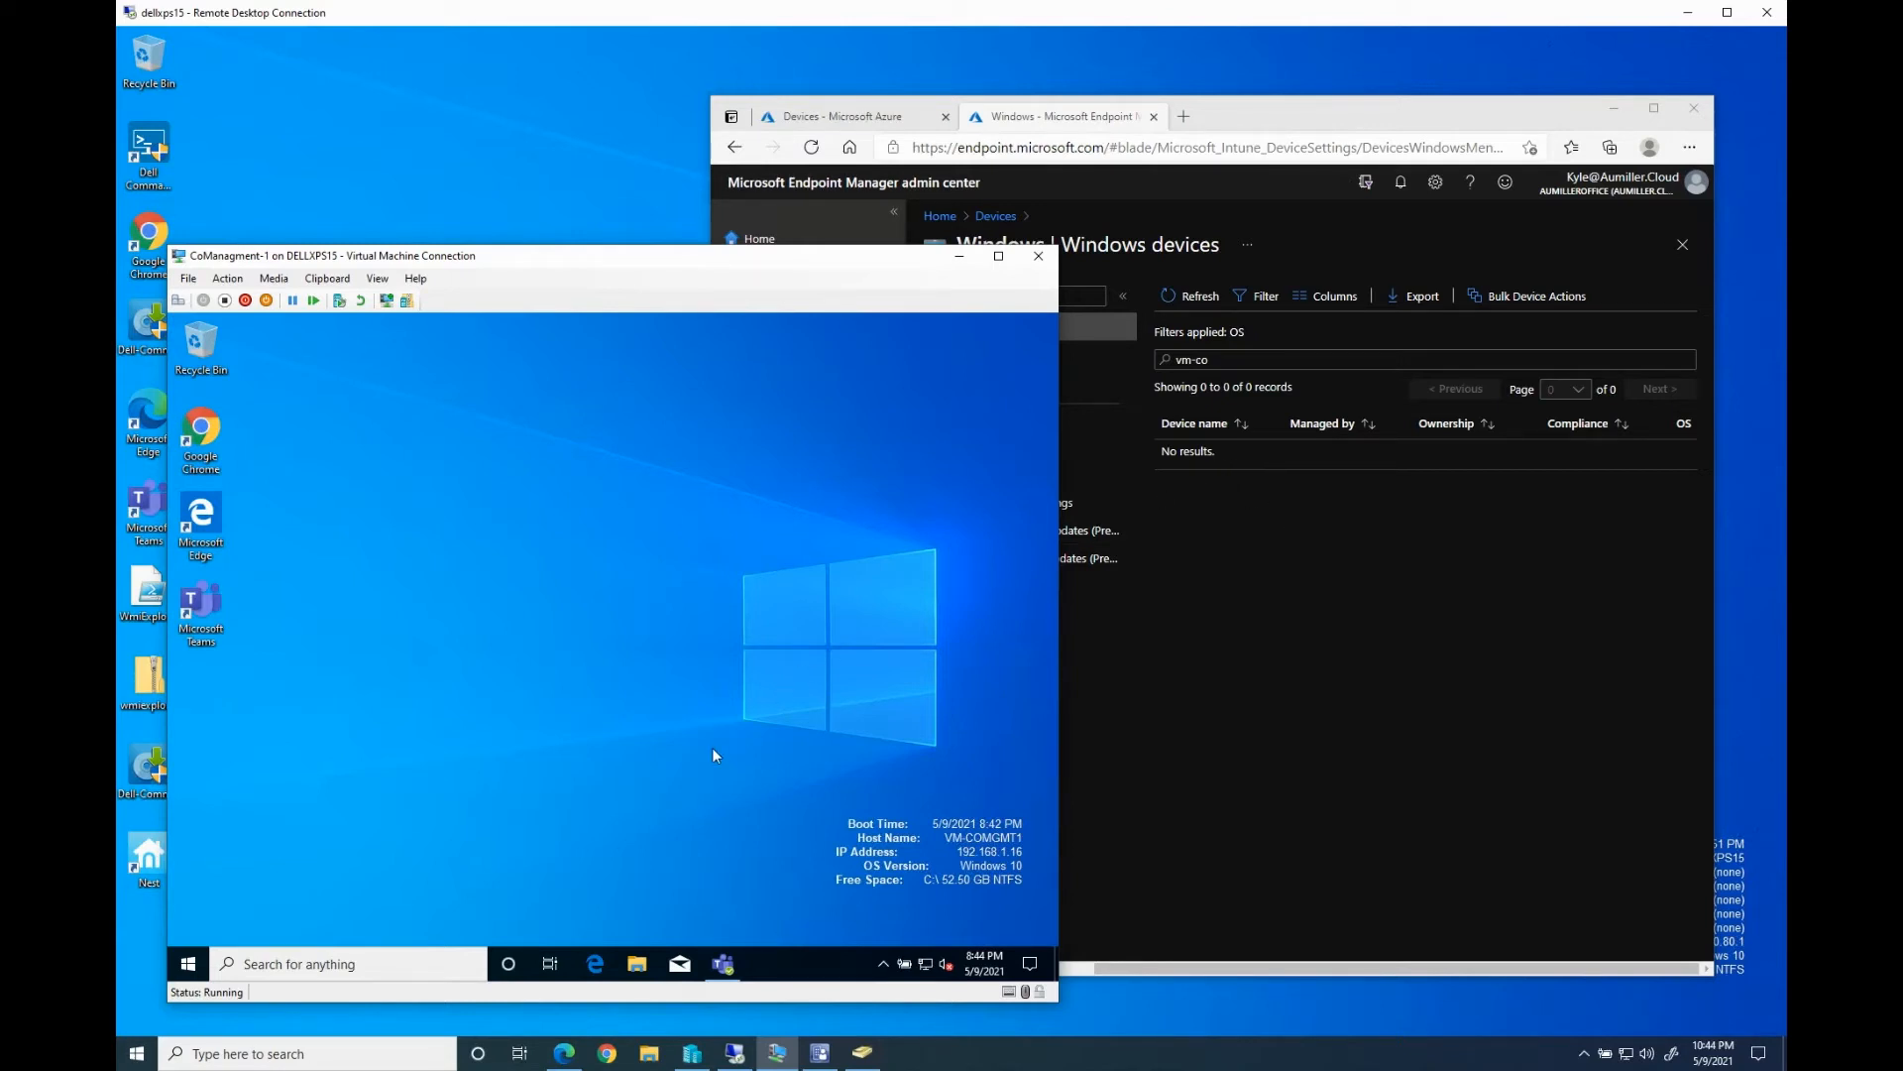
click(637, 966)
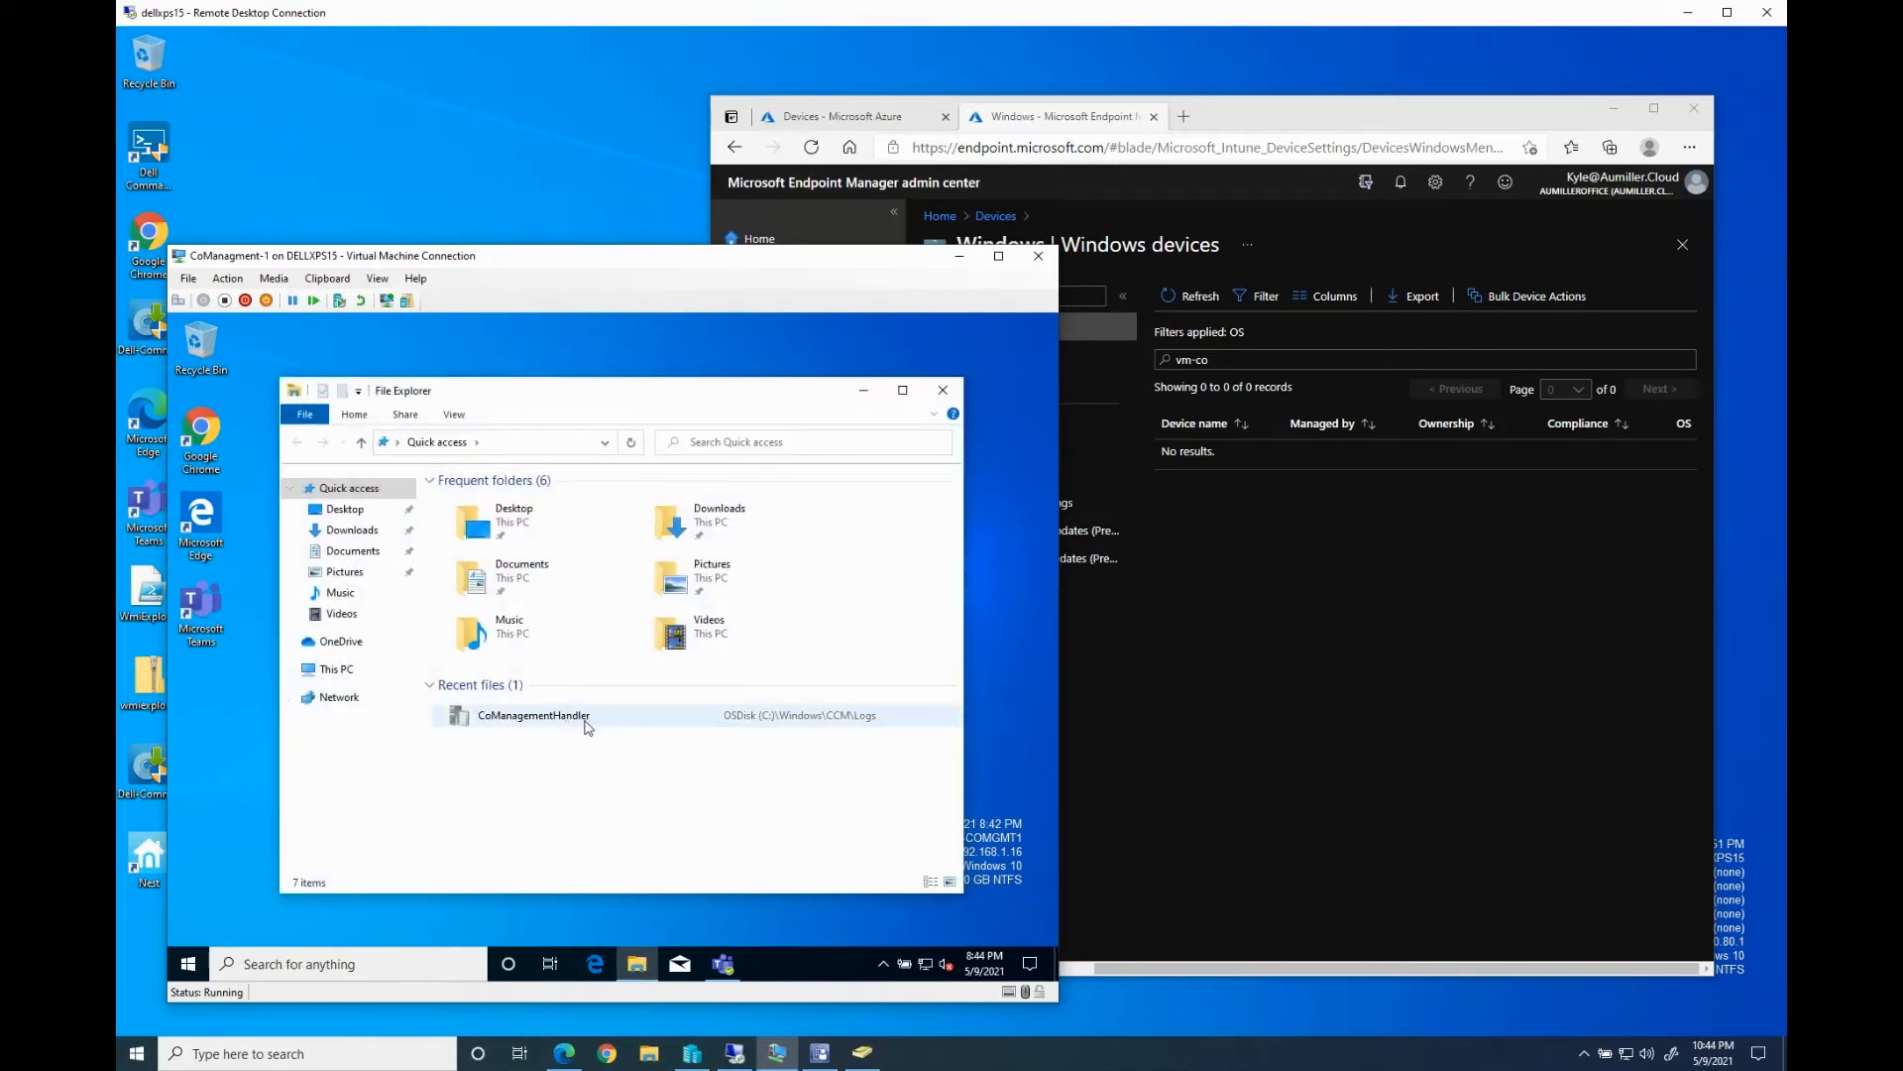
double_click(520, 722)
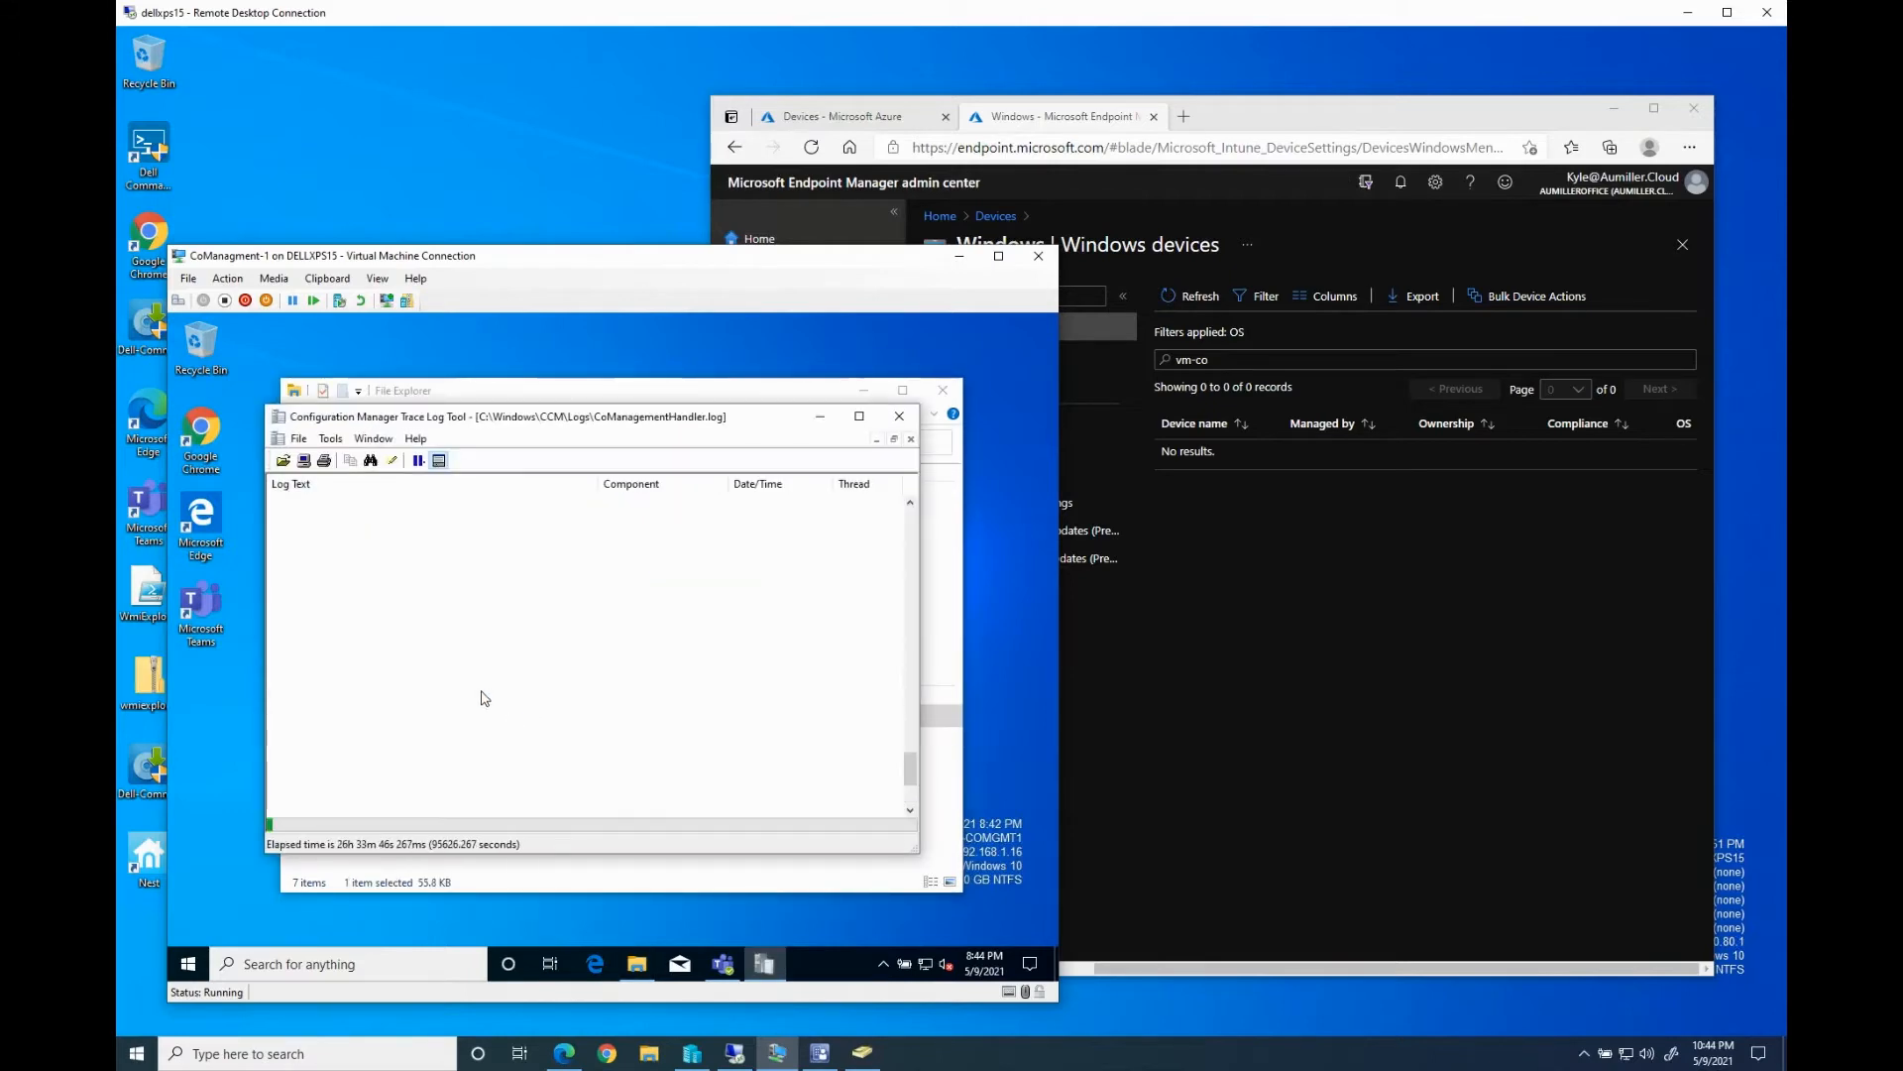
drag(531, 414, 491, 328)
drag(886, 783, 1021, 928)
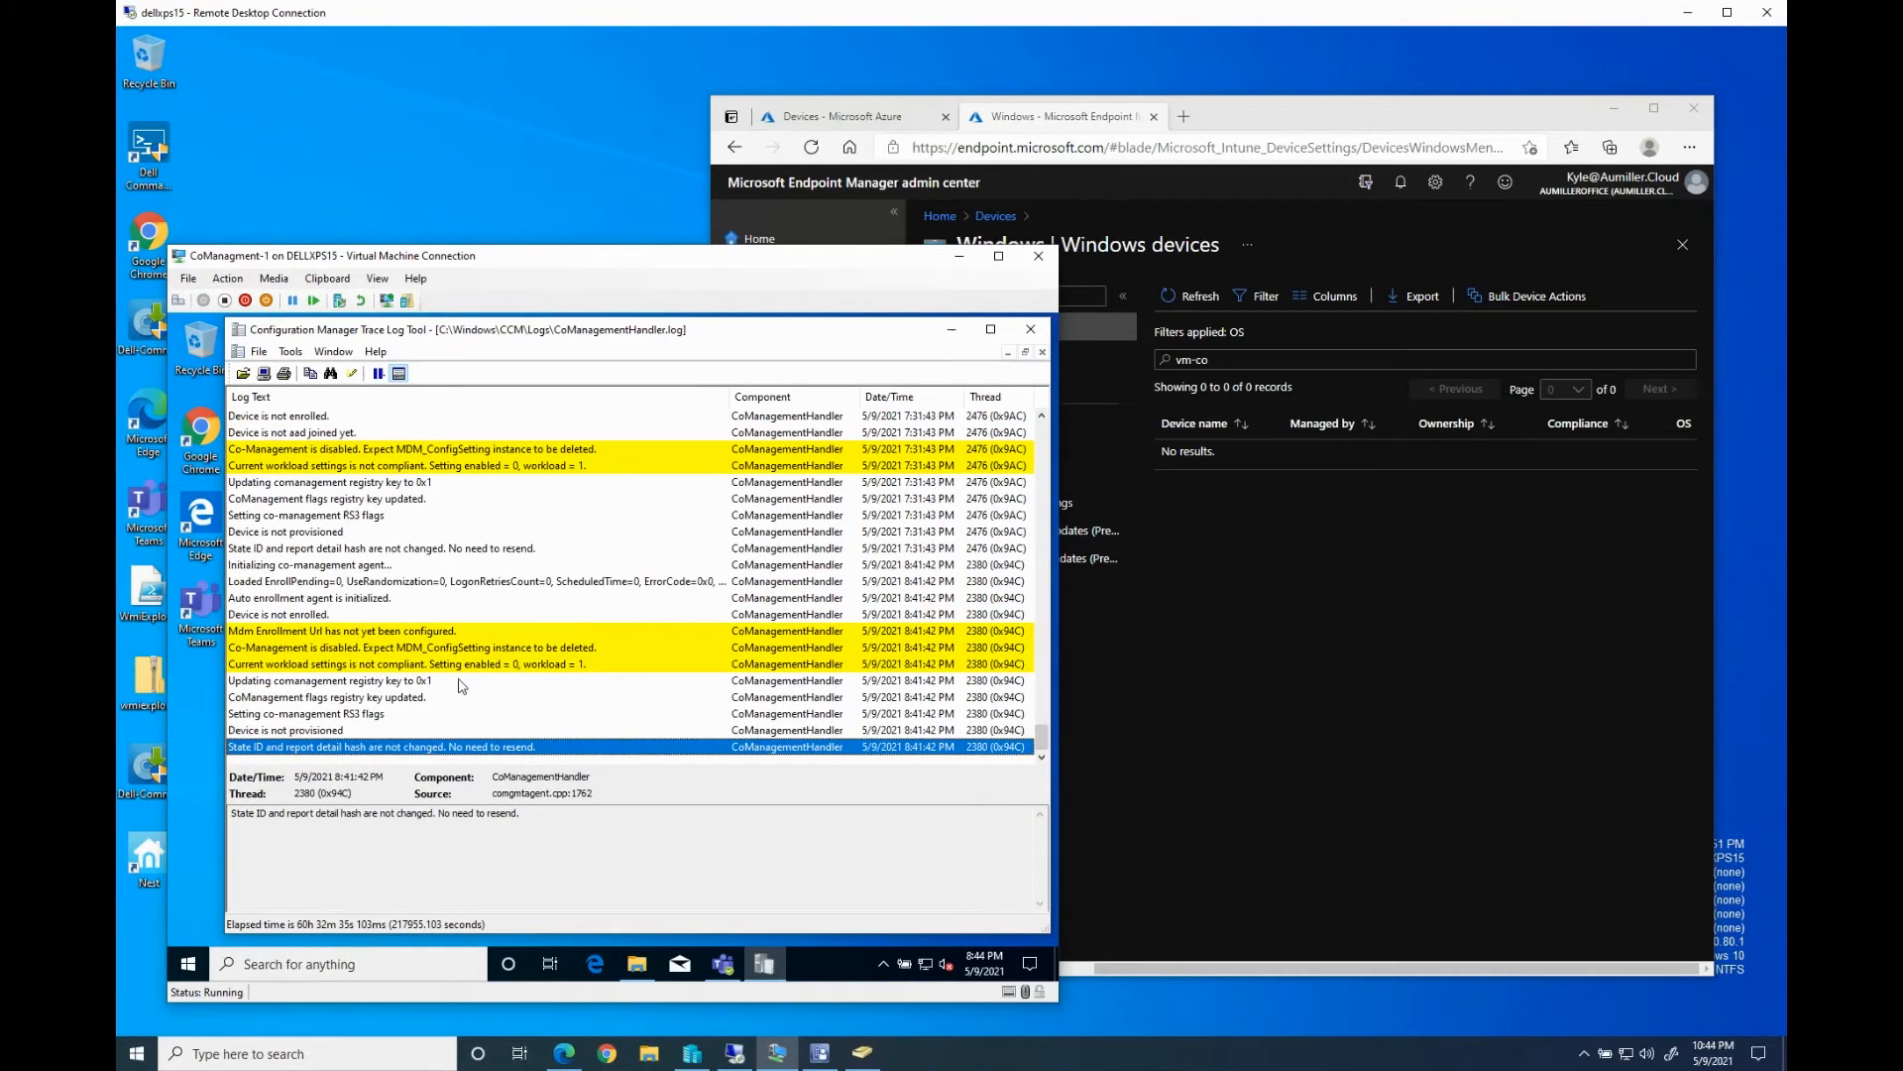
Examine the highlighted log entries about the MDM enrollment URL, disabled co-management, and workload settings
click(407, 634)
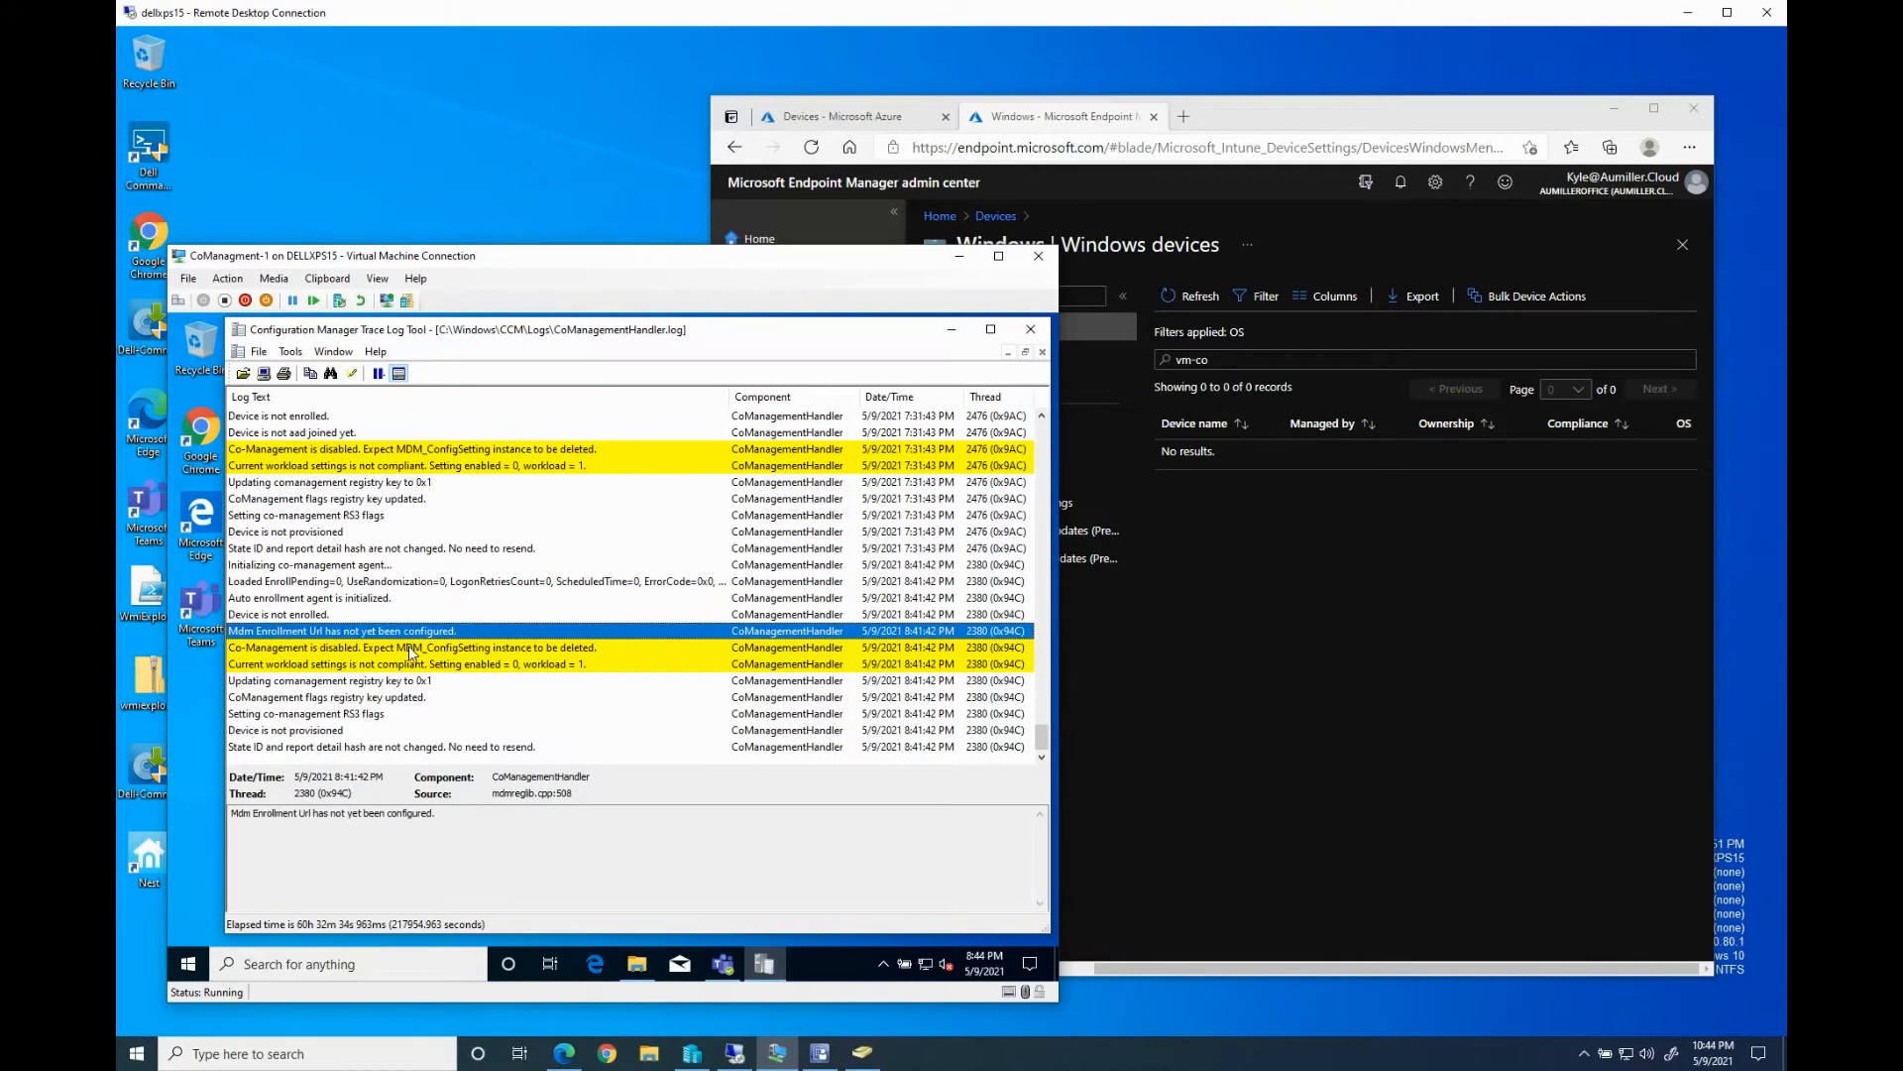
click(412, 651)
click(410, 667)
click(408, 649)
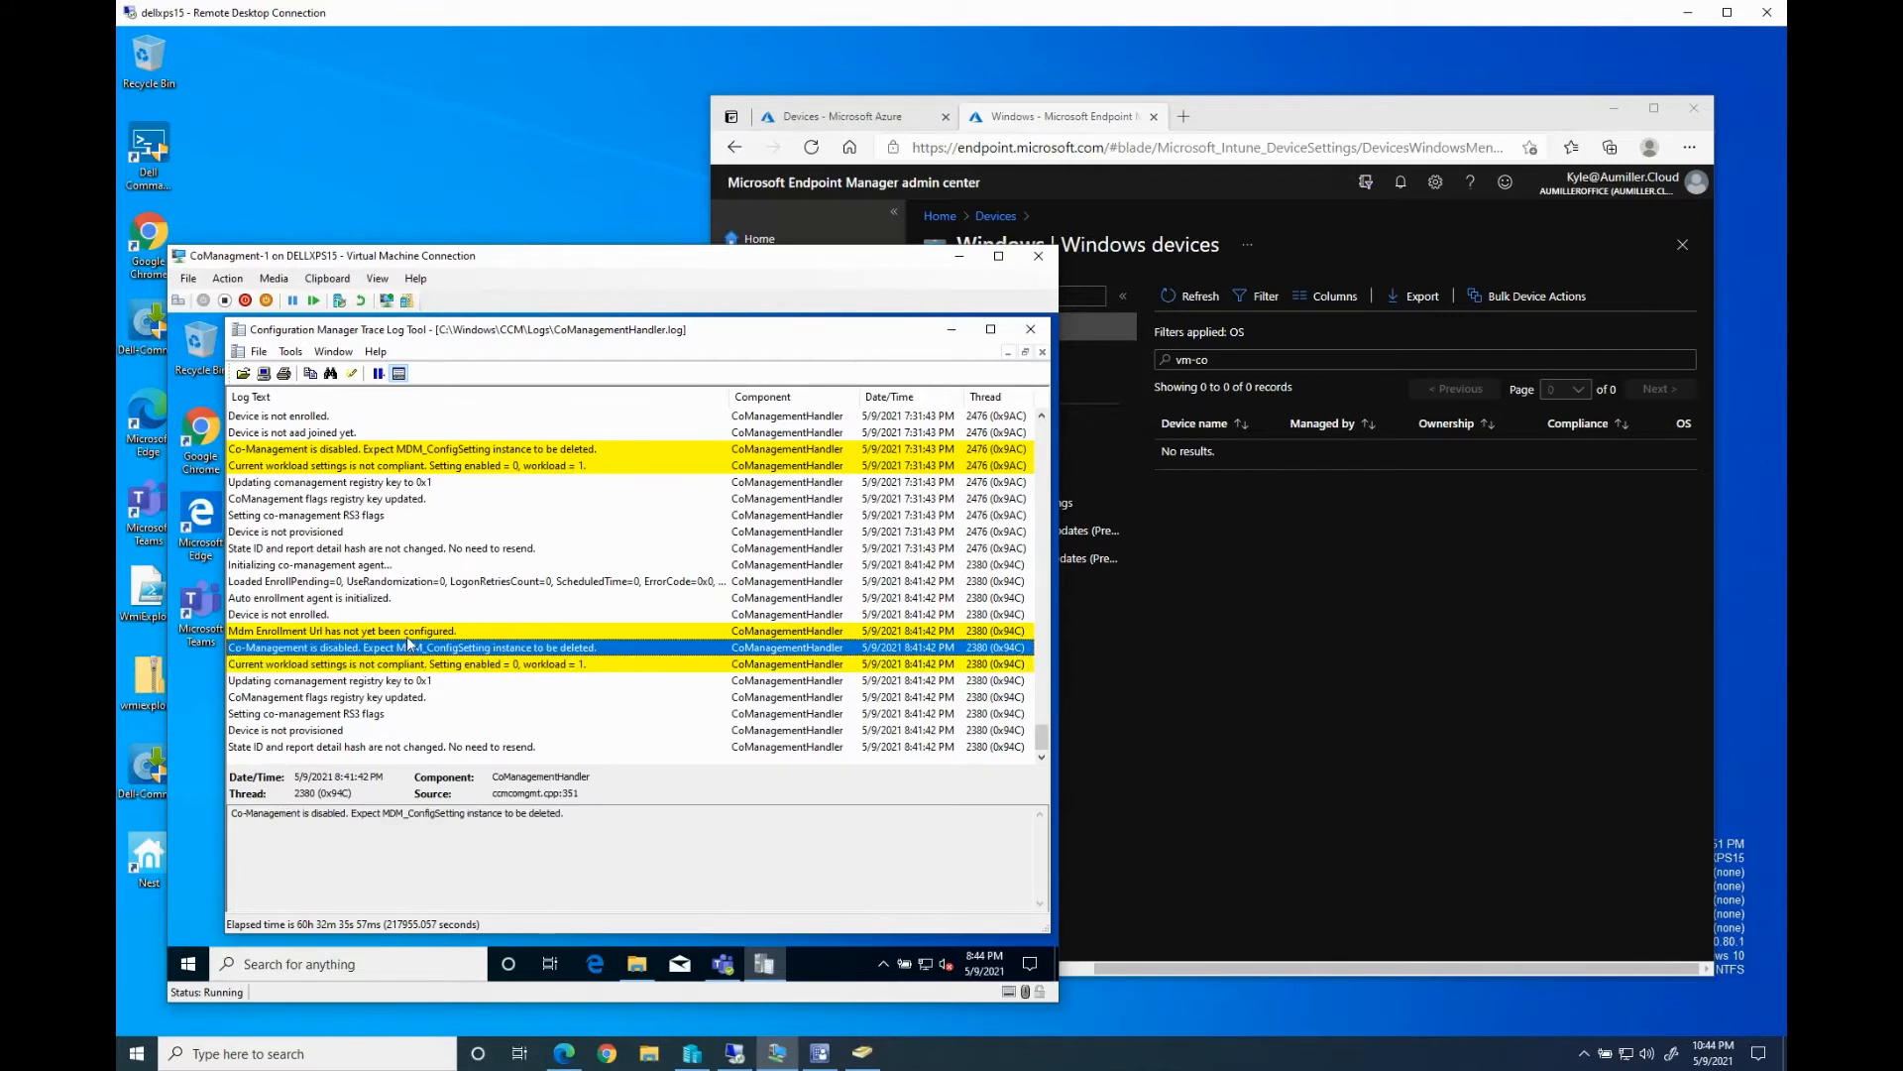
click(407, 632)
click(376, 467)
Open the Configuration Manager client properties from Control Panel in the virtual machine
click(191, 963)
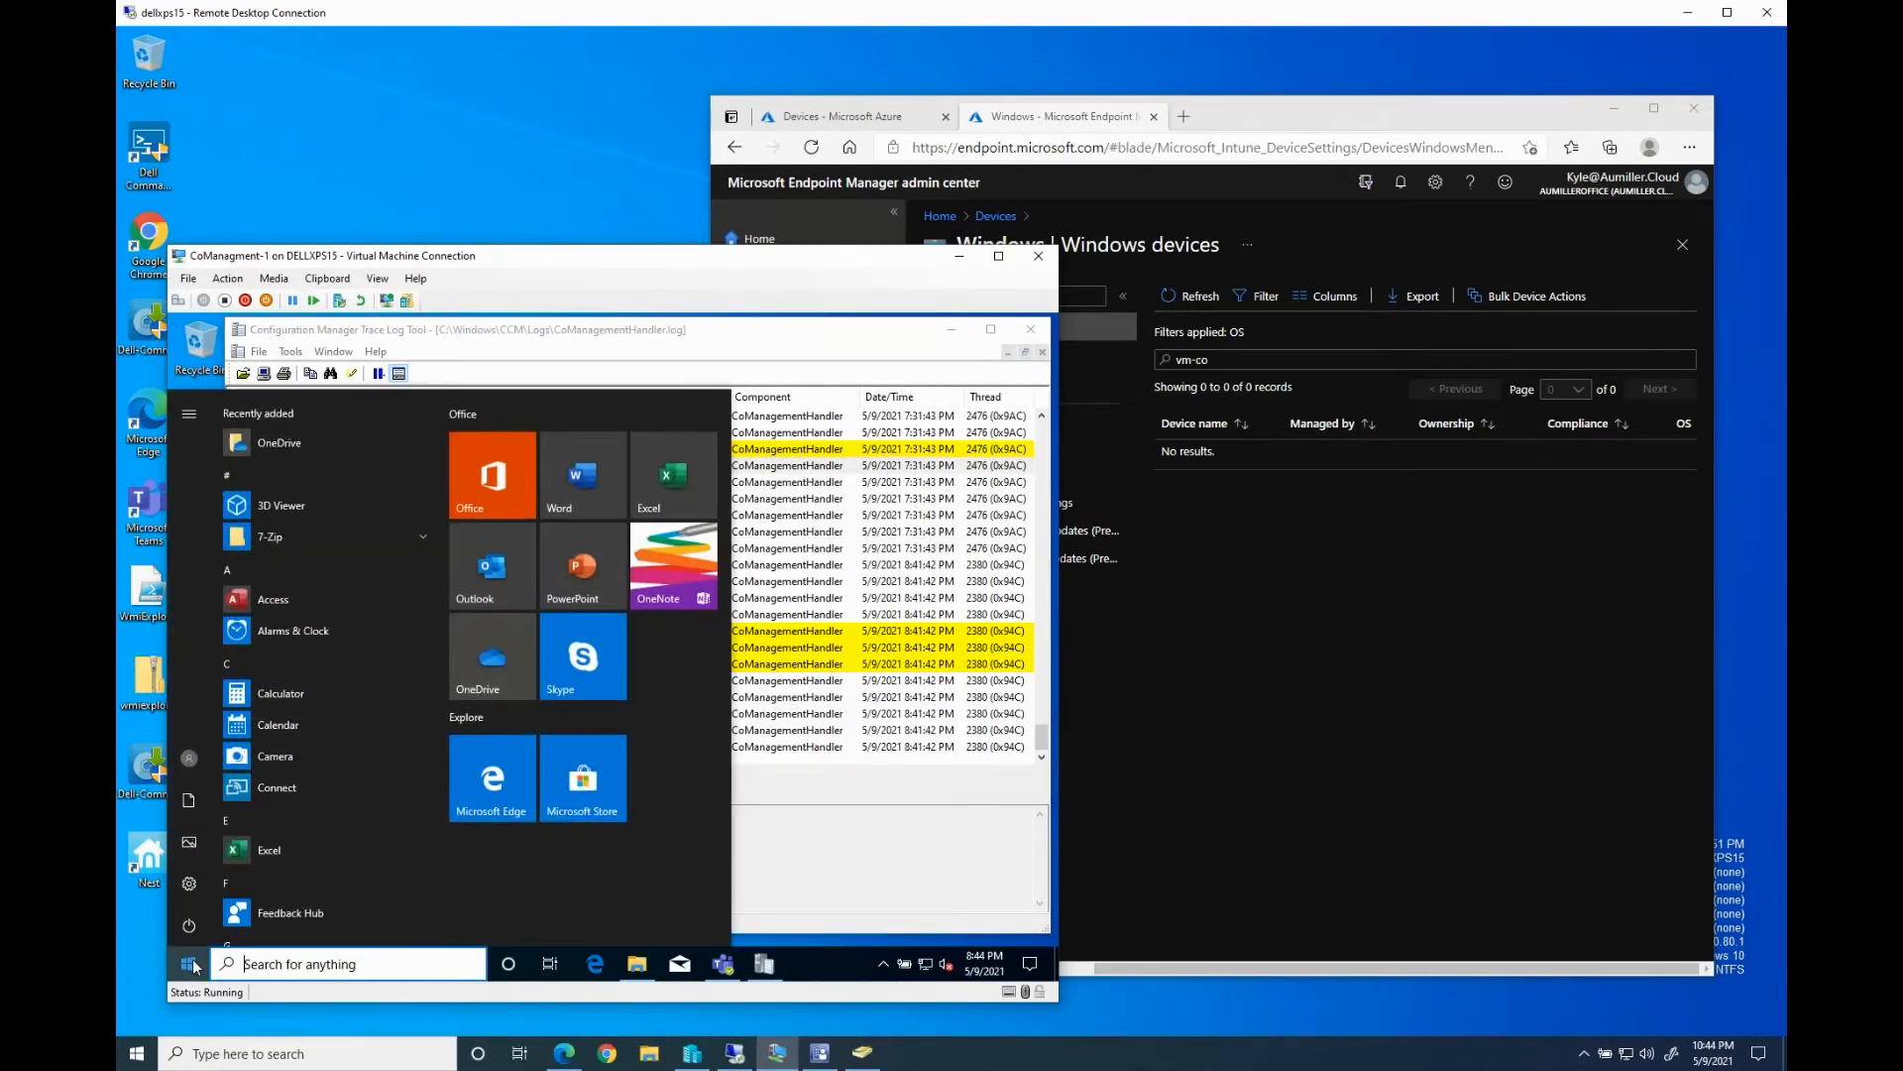
text(co)
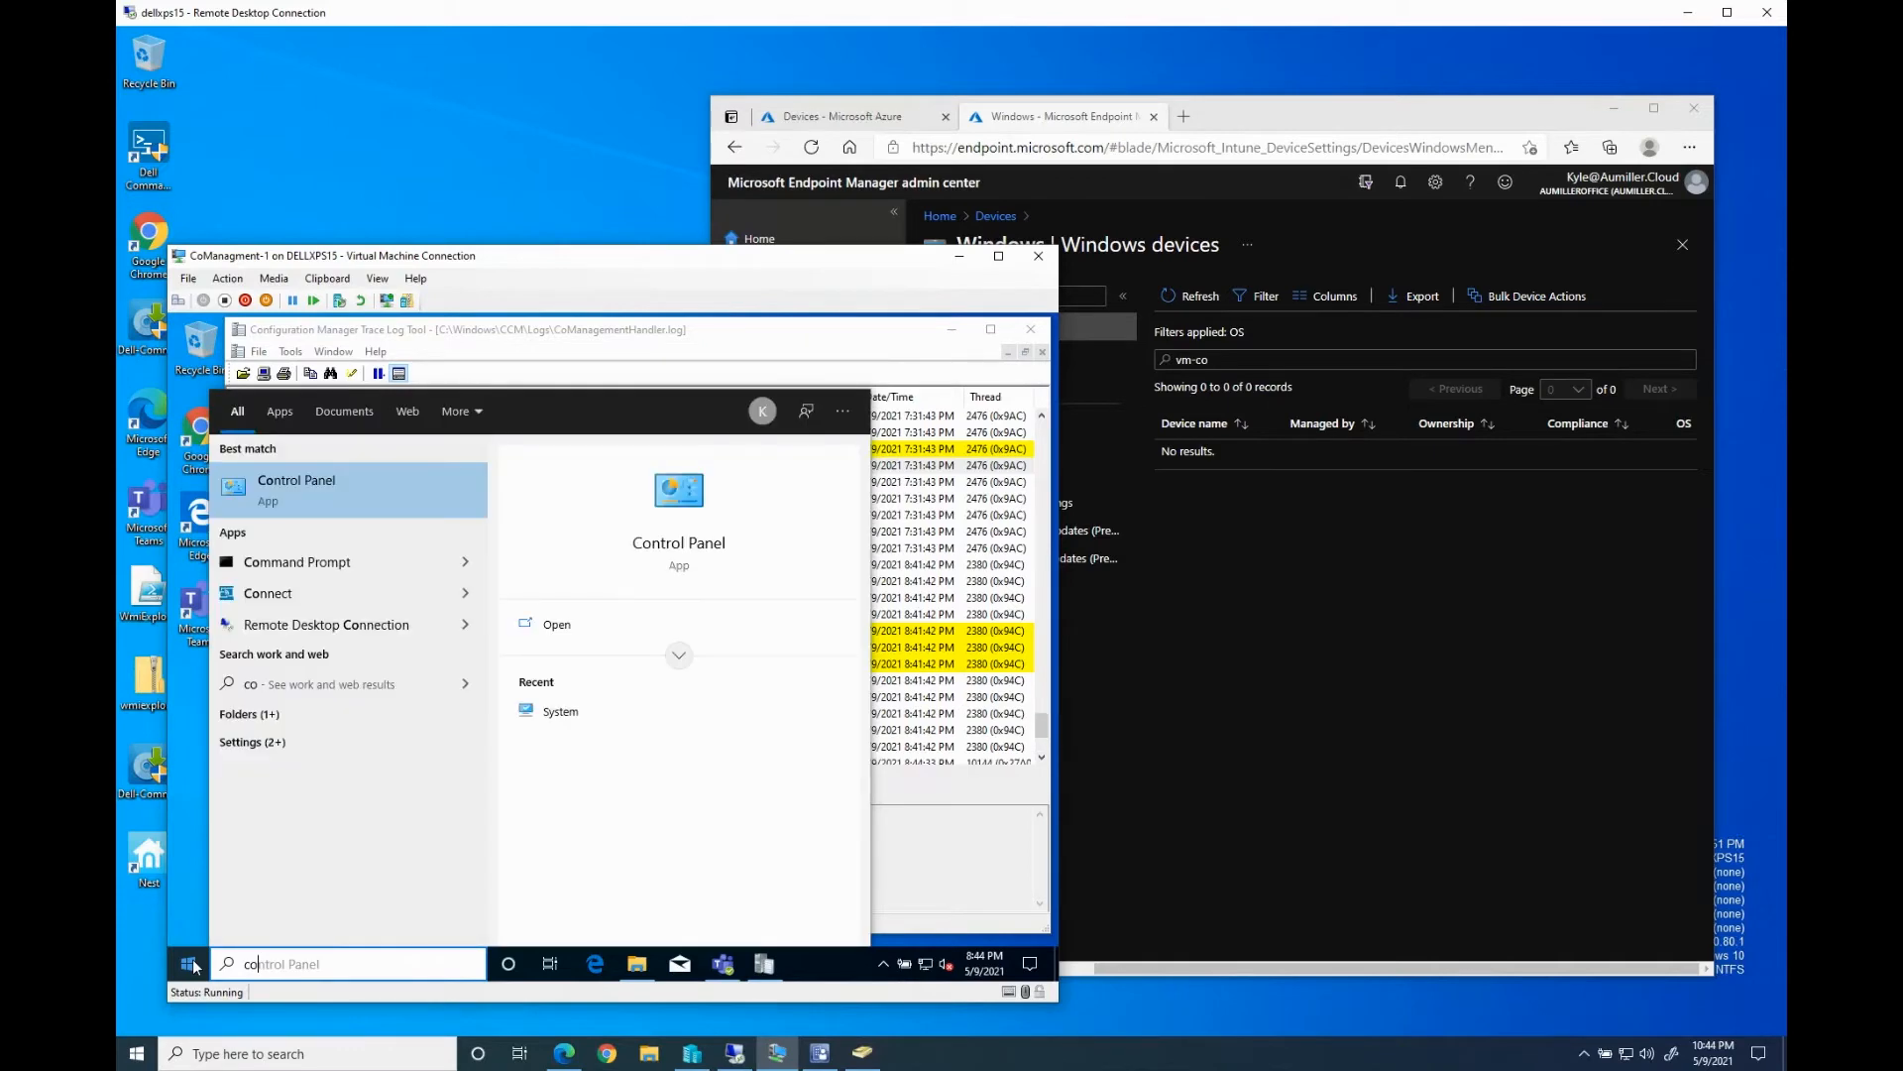
key(Return)
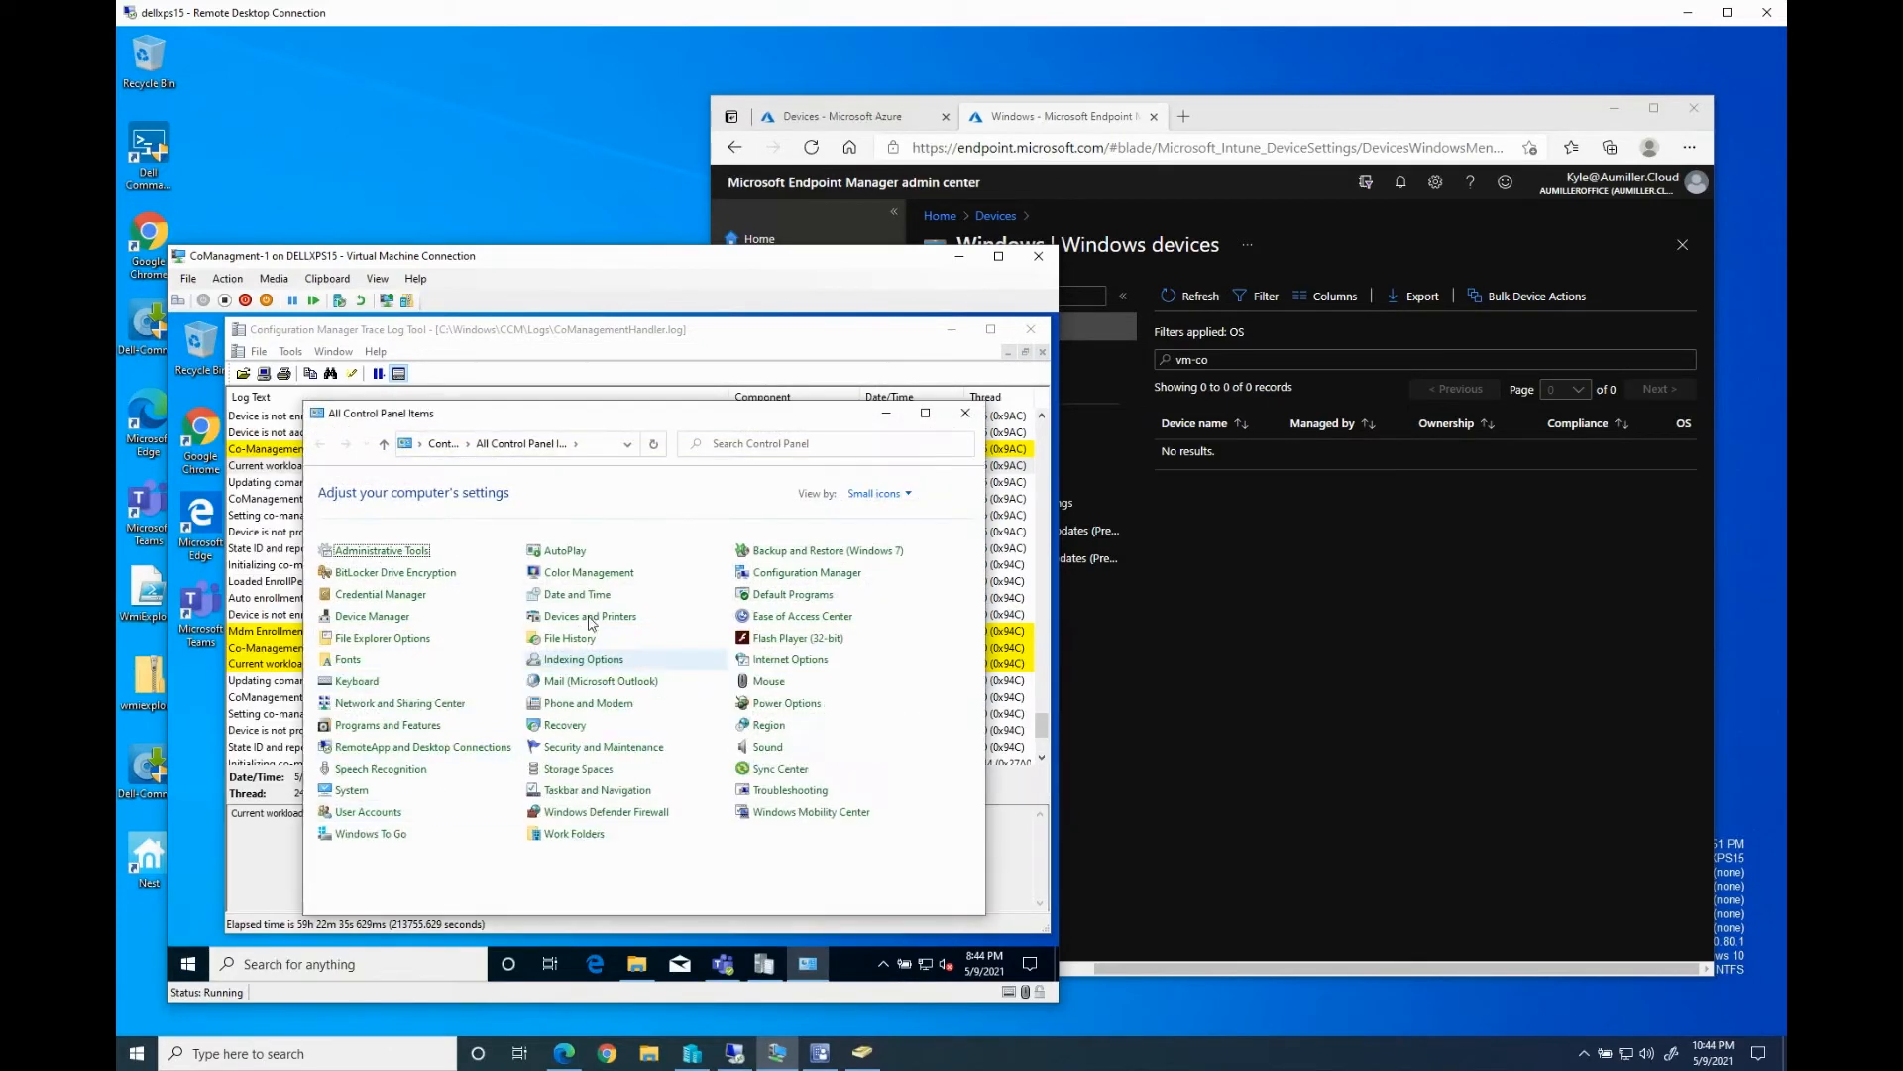
click(782, 581)
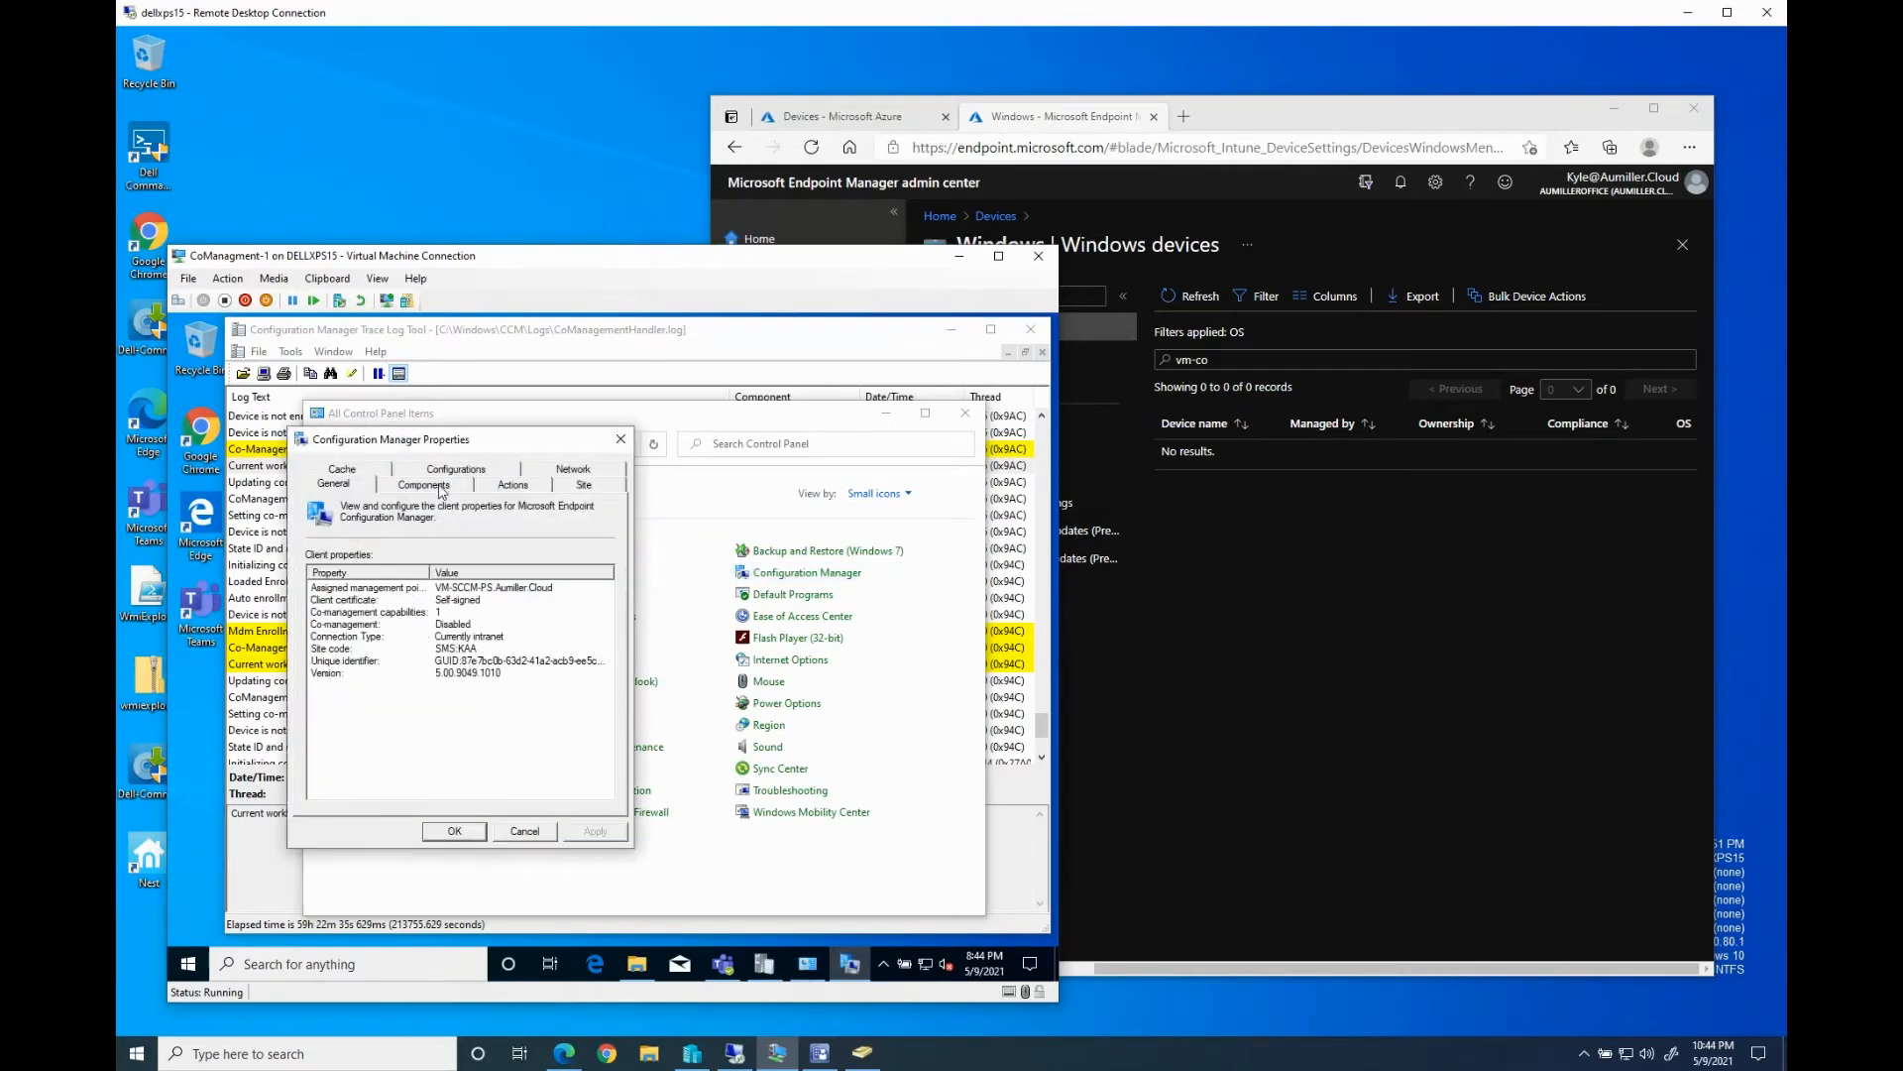
Evaluate the CoMgmtSettingsProd configuration baseline and check the newest CoManagementHandler log entries for the device's provisioning status
click(449, 471)
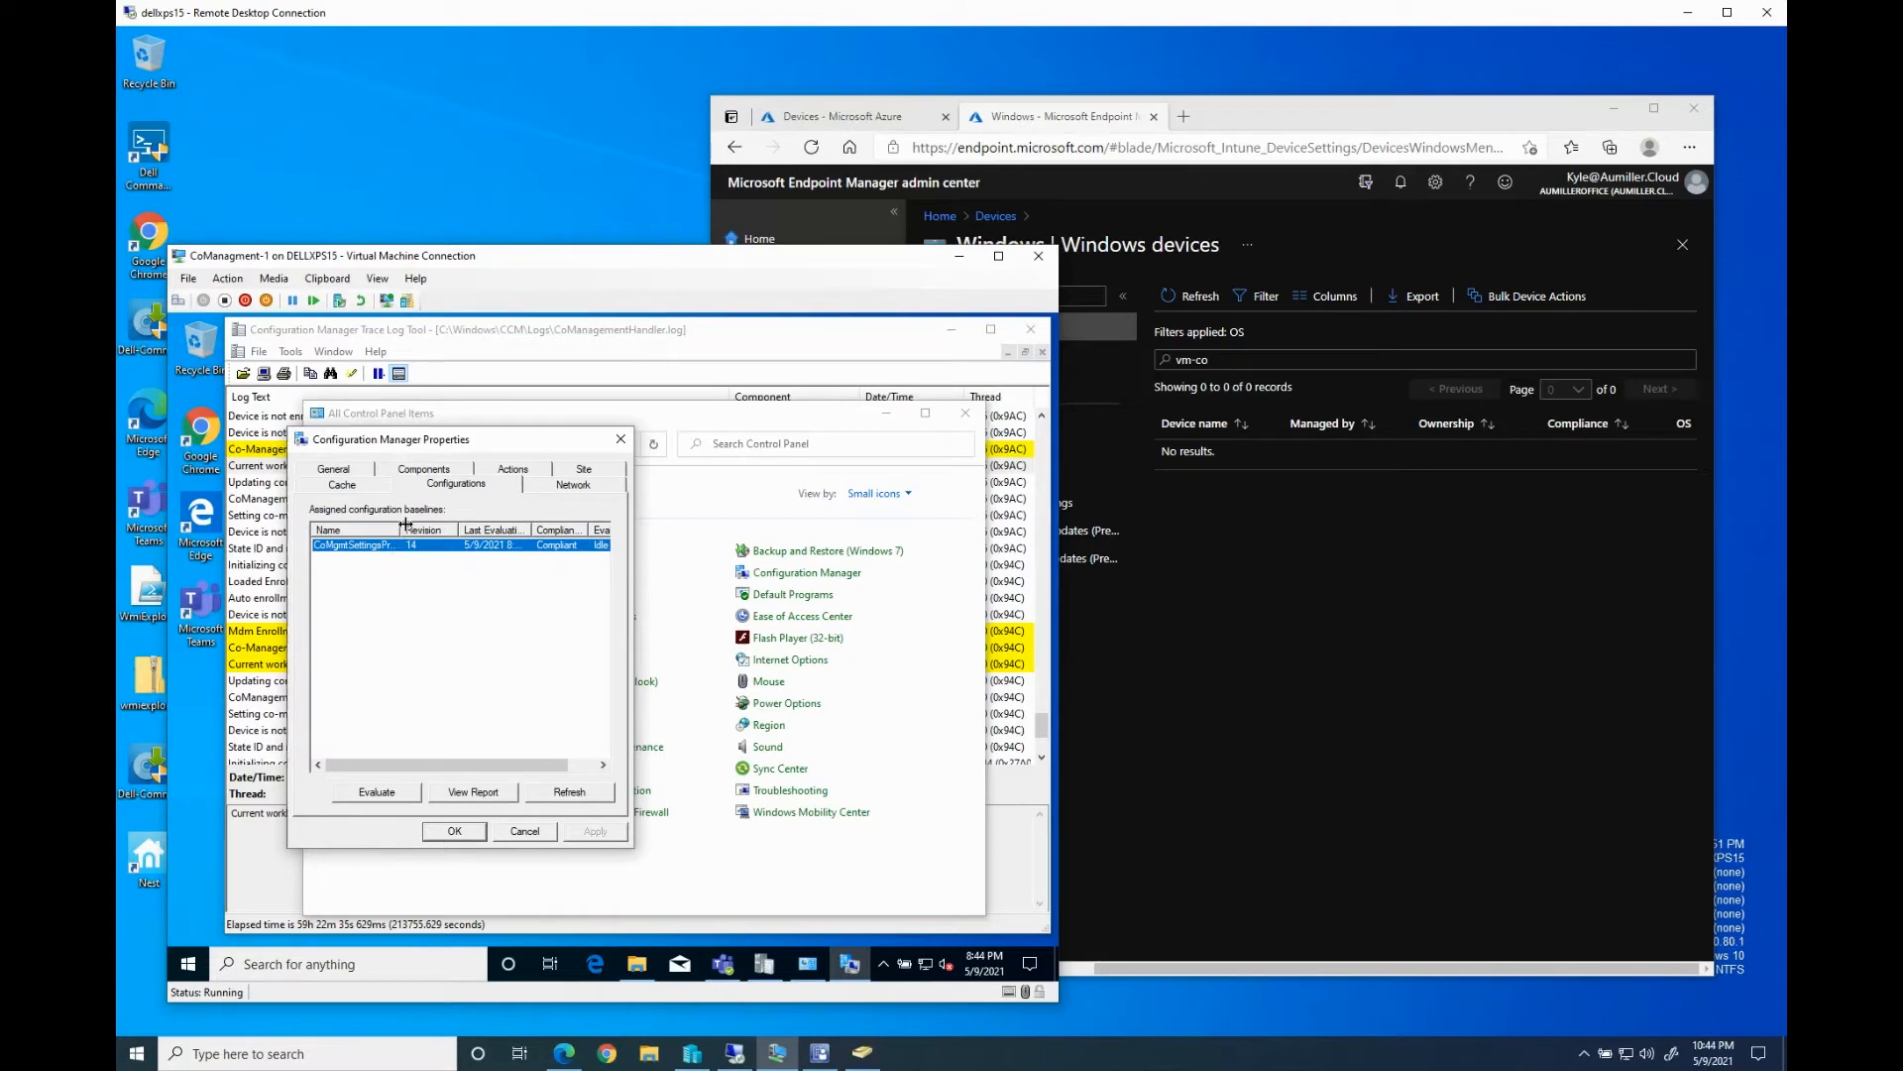
drag(401, 530, 462, 529)
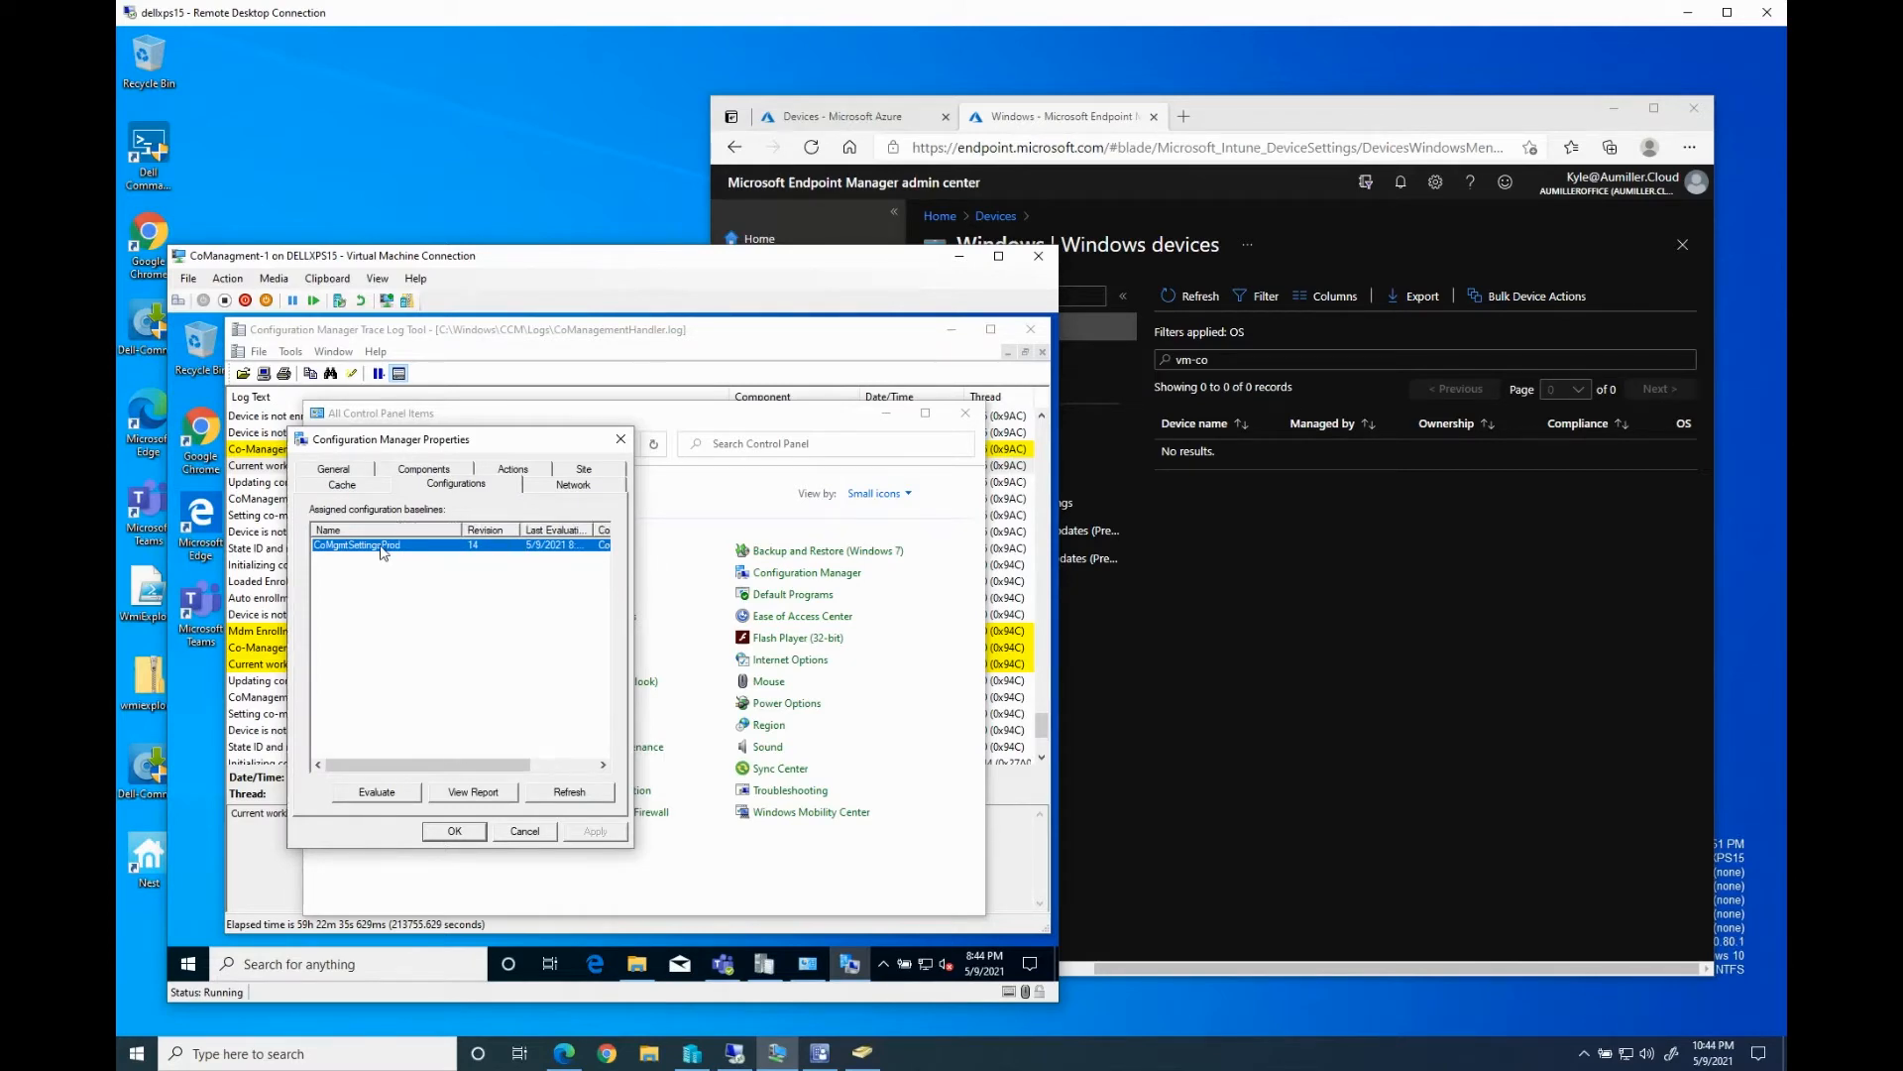
click(376, 793)
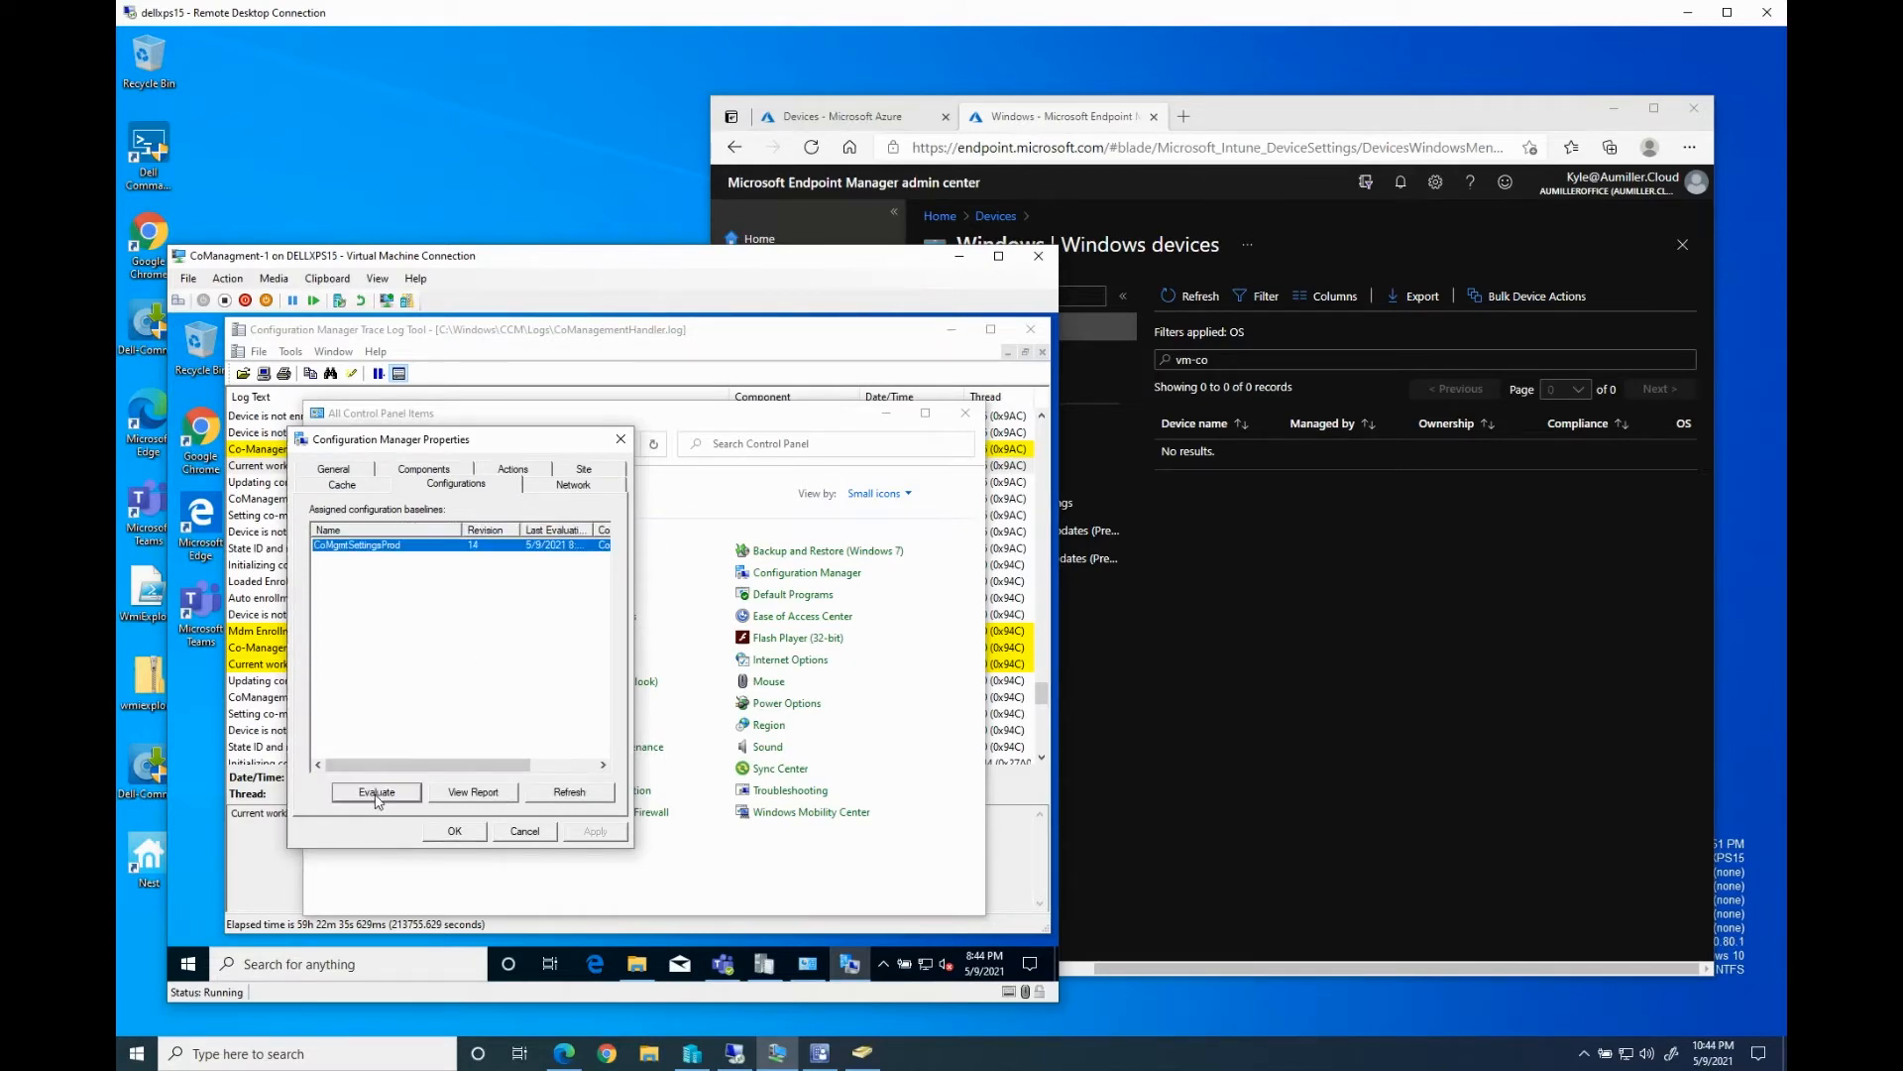
click(256, 731)
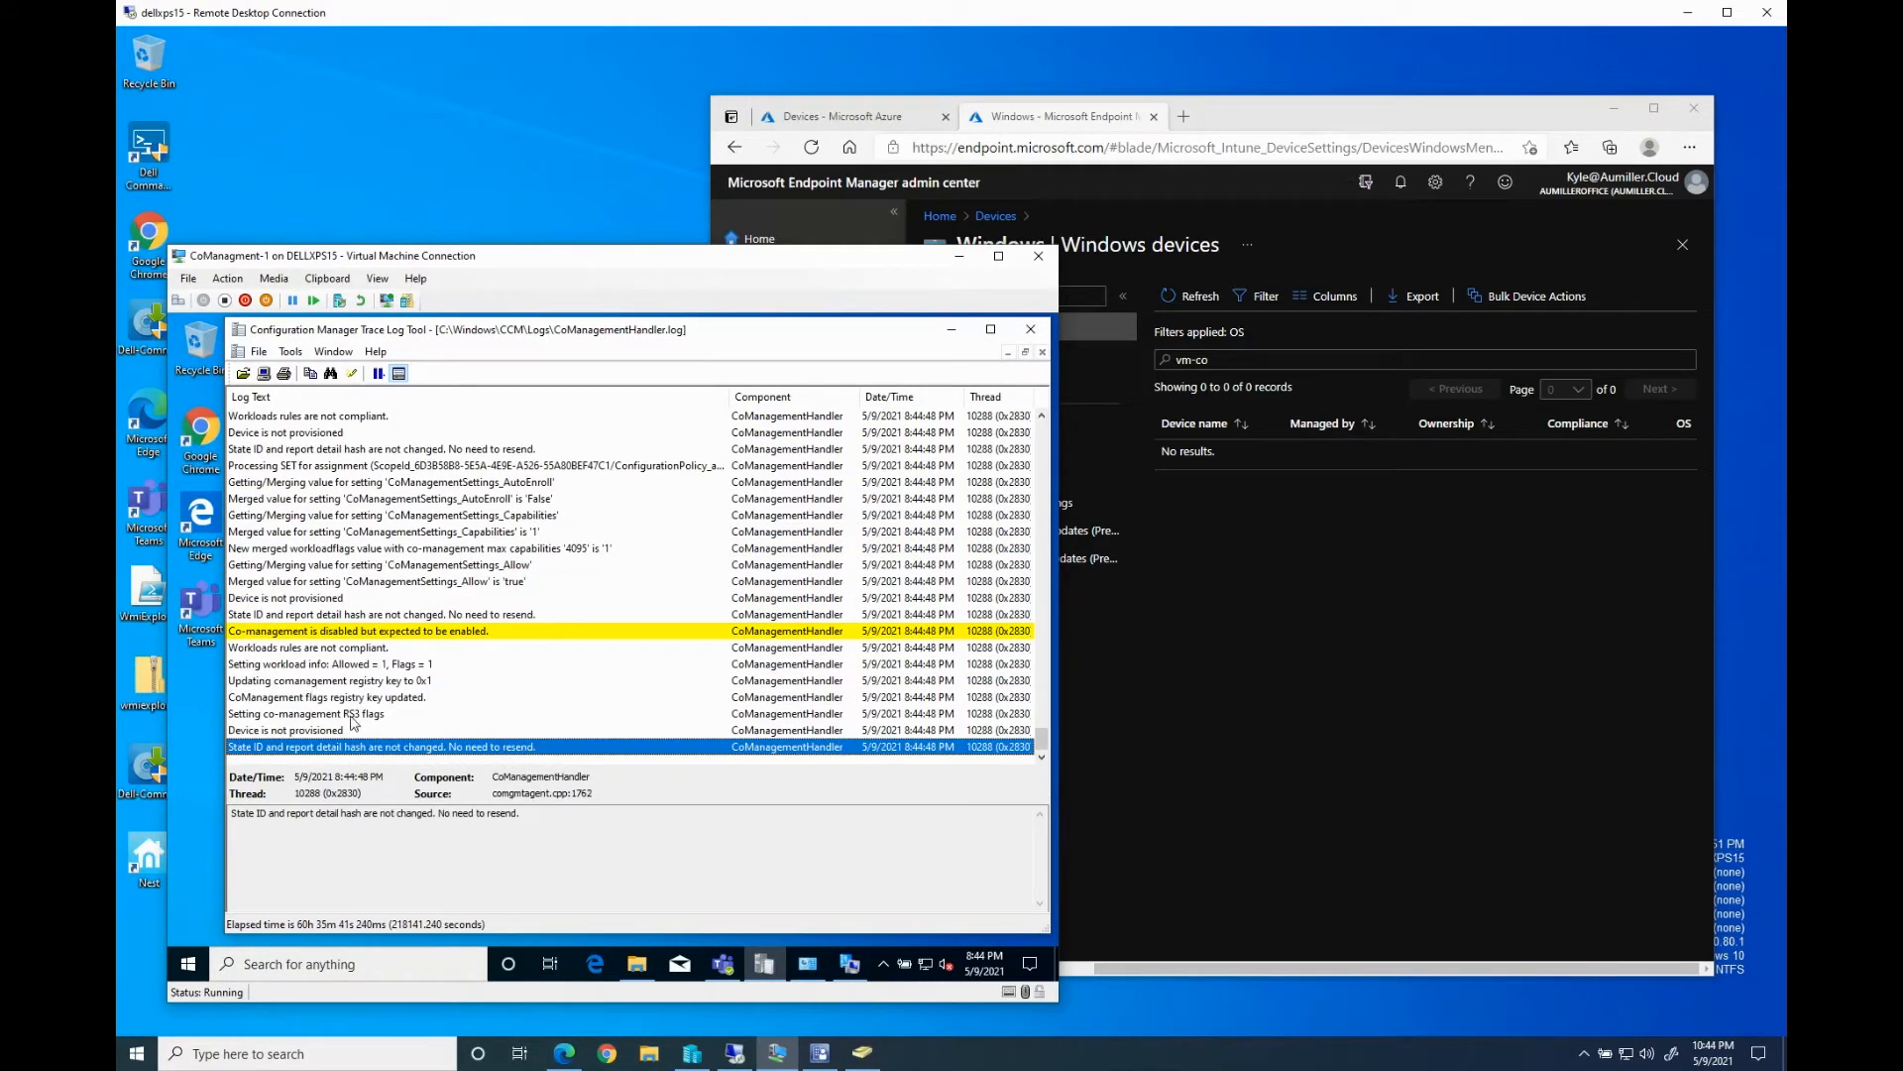
click(314, 732)
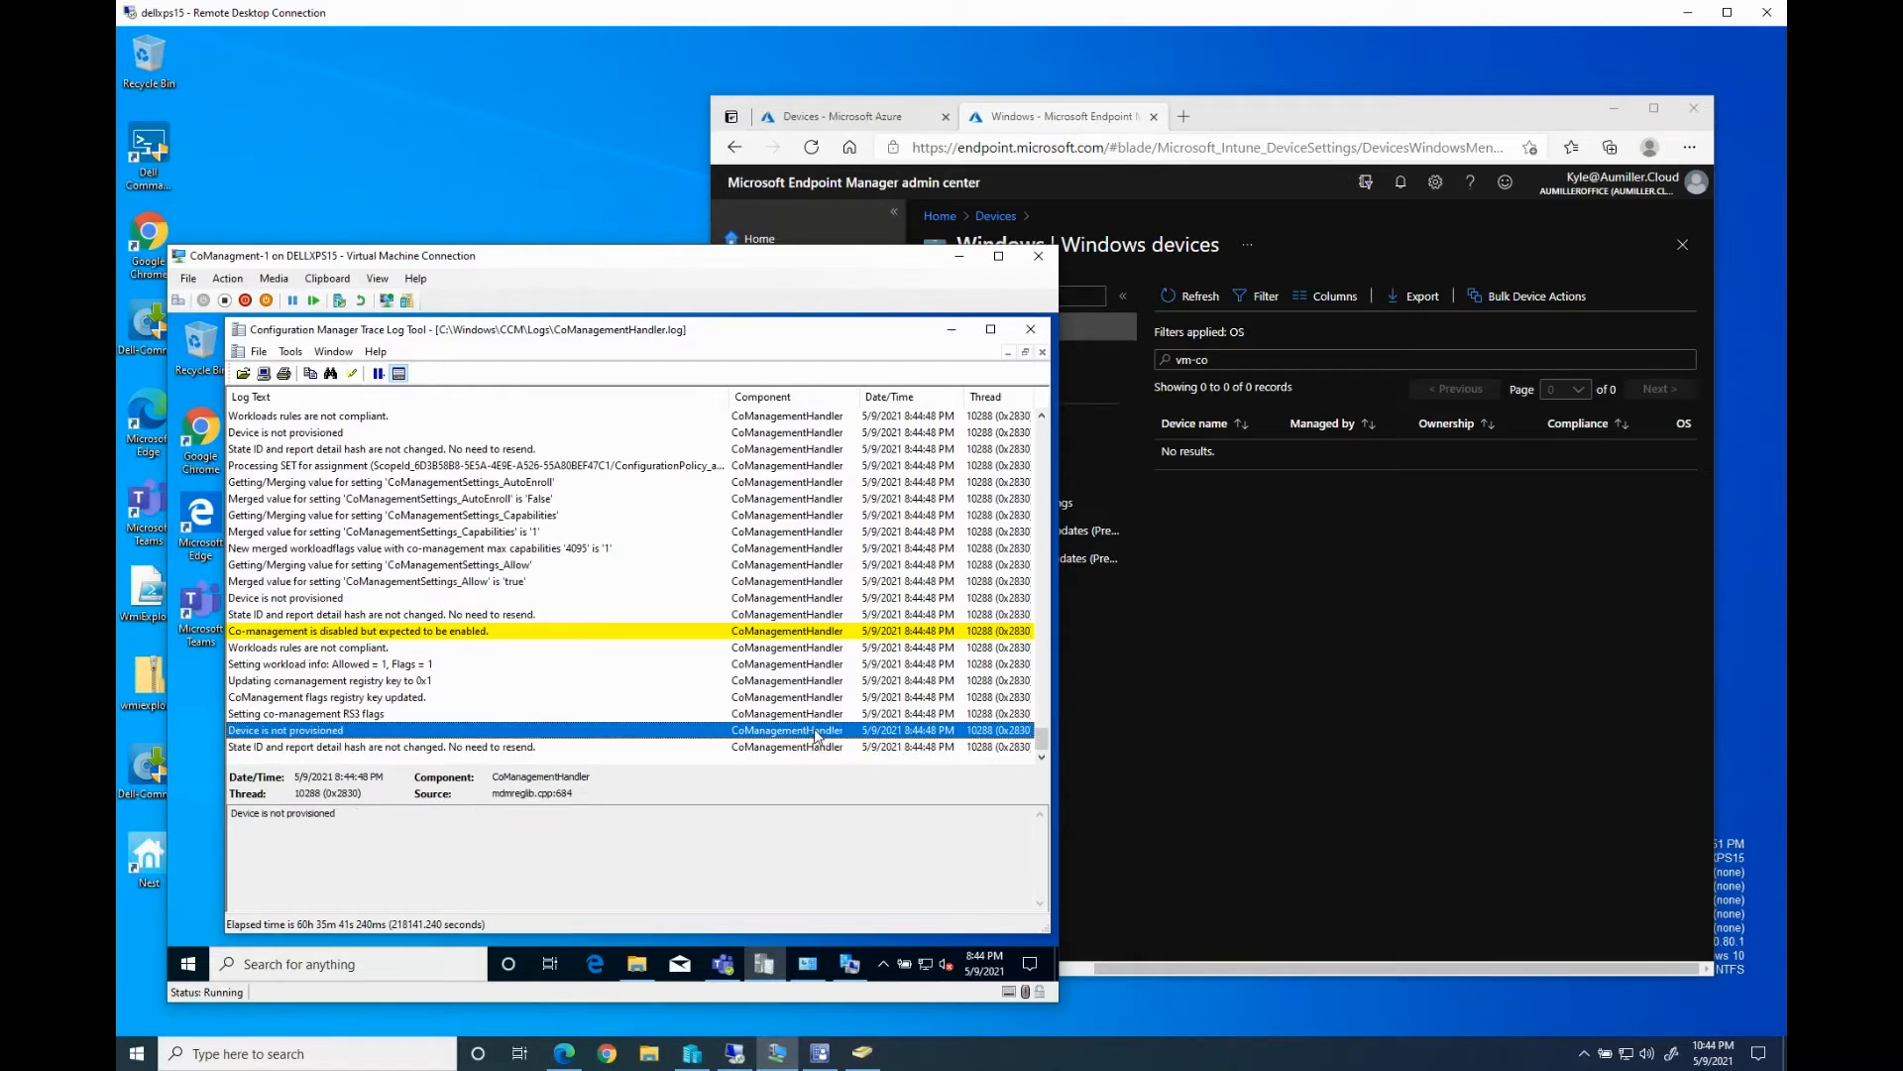
Switch to the Configuration Manager console and open the properties of CoMgmtSettingsProd under Cloud Services, Co-management
click(822, 1063)
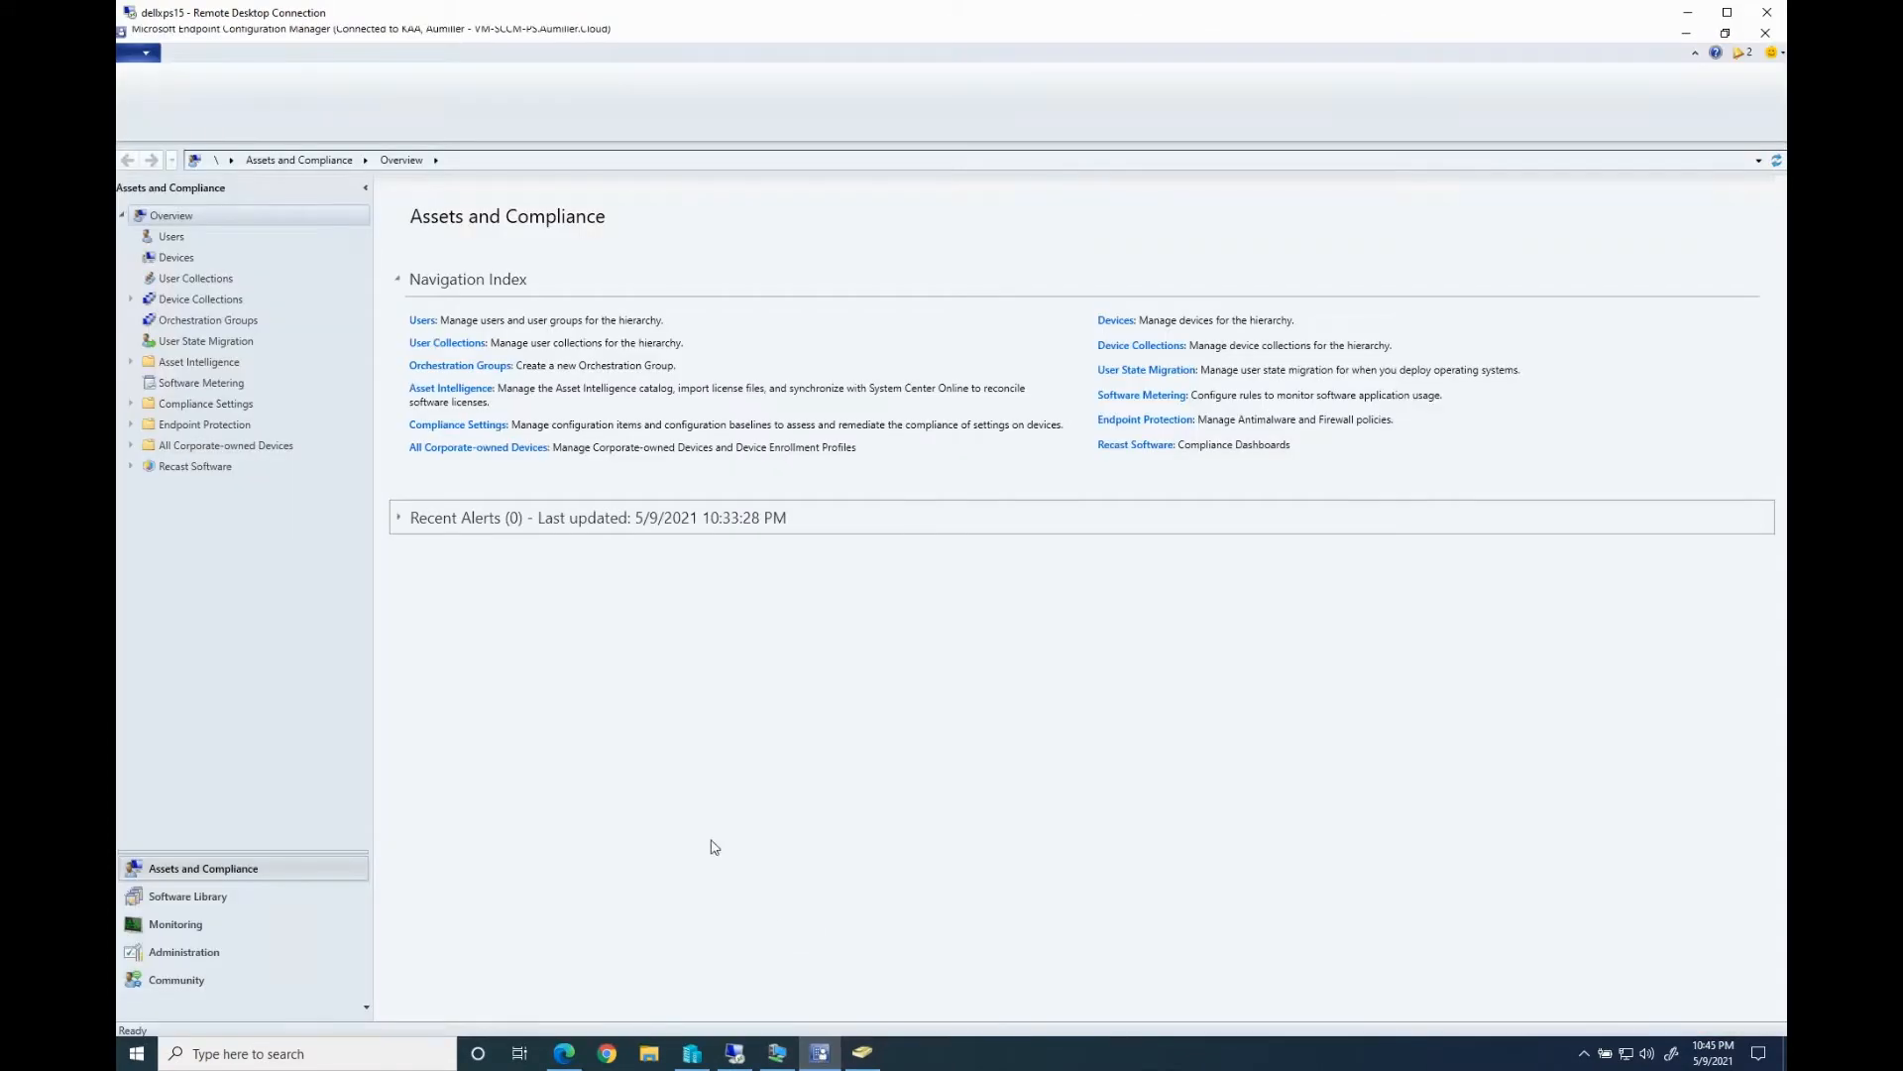
click(192, 951)
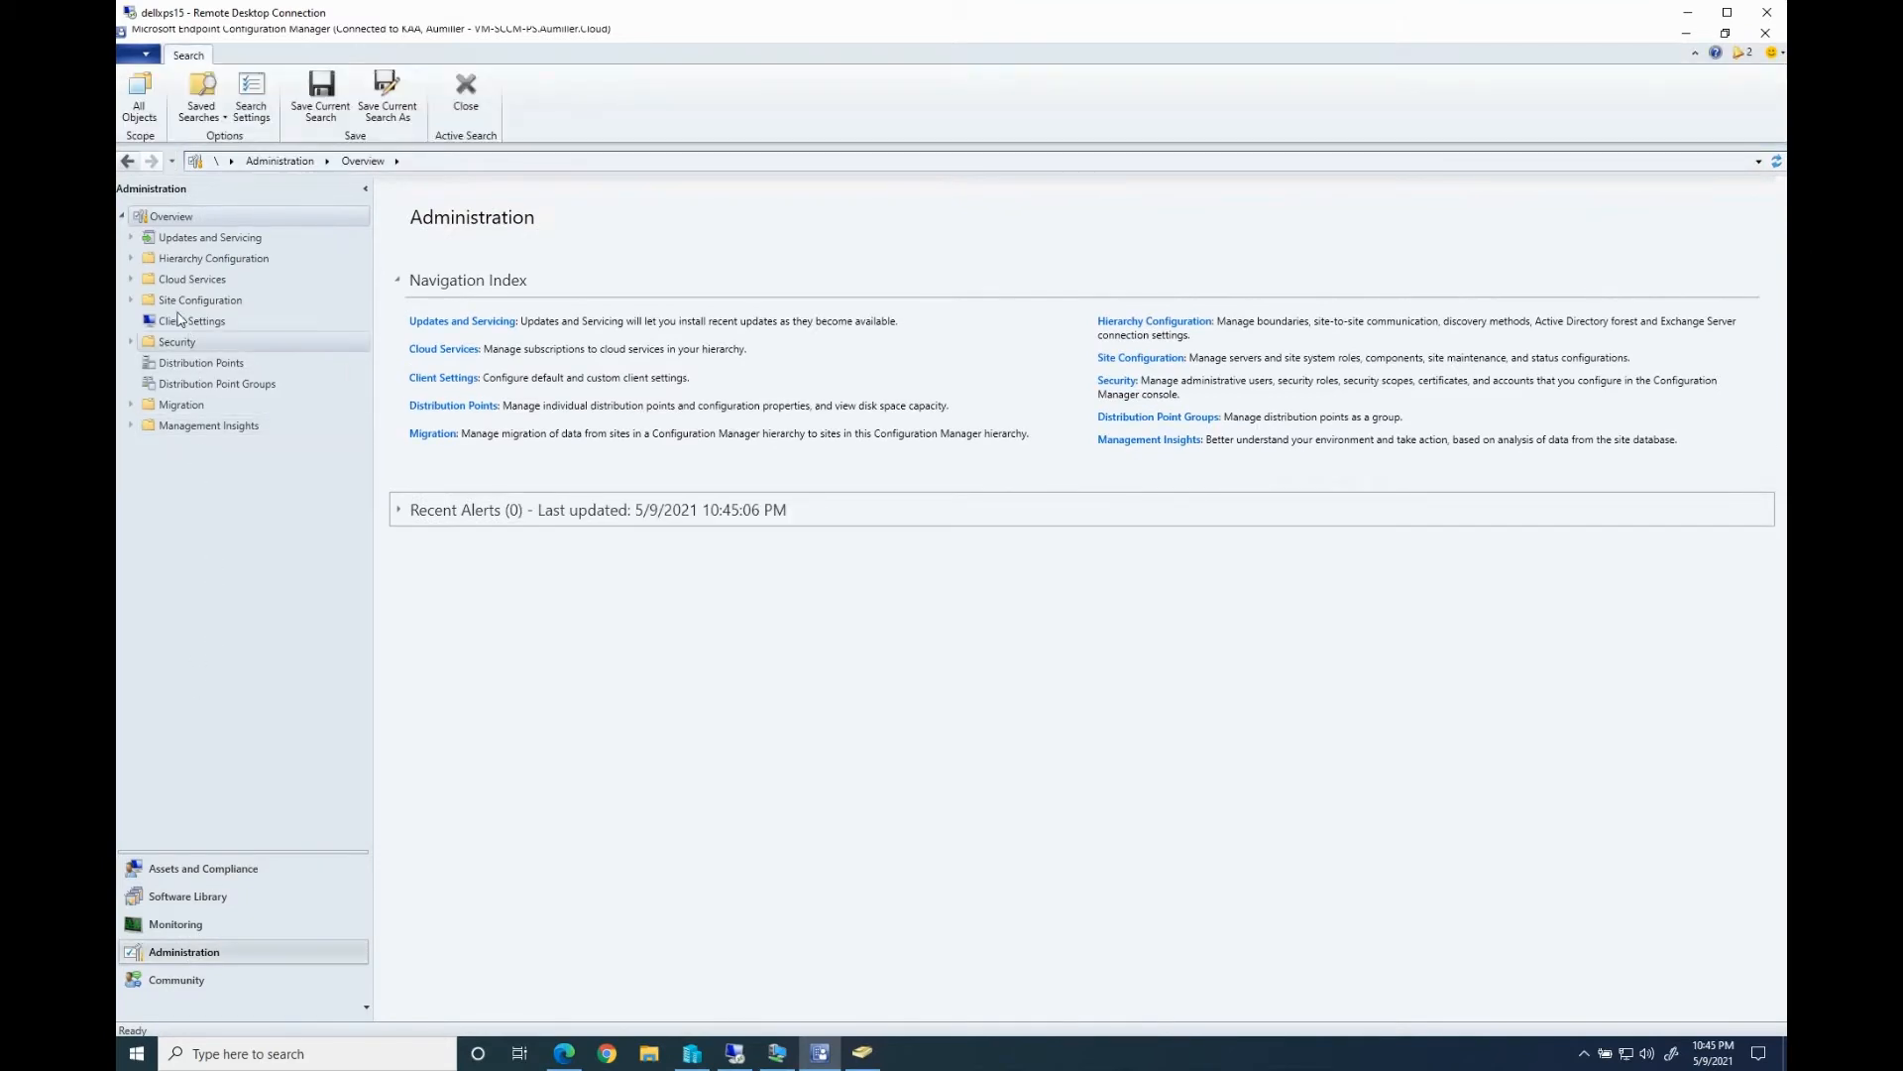
click(132, 280)
click(204, 300)
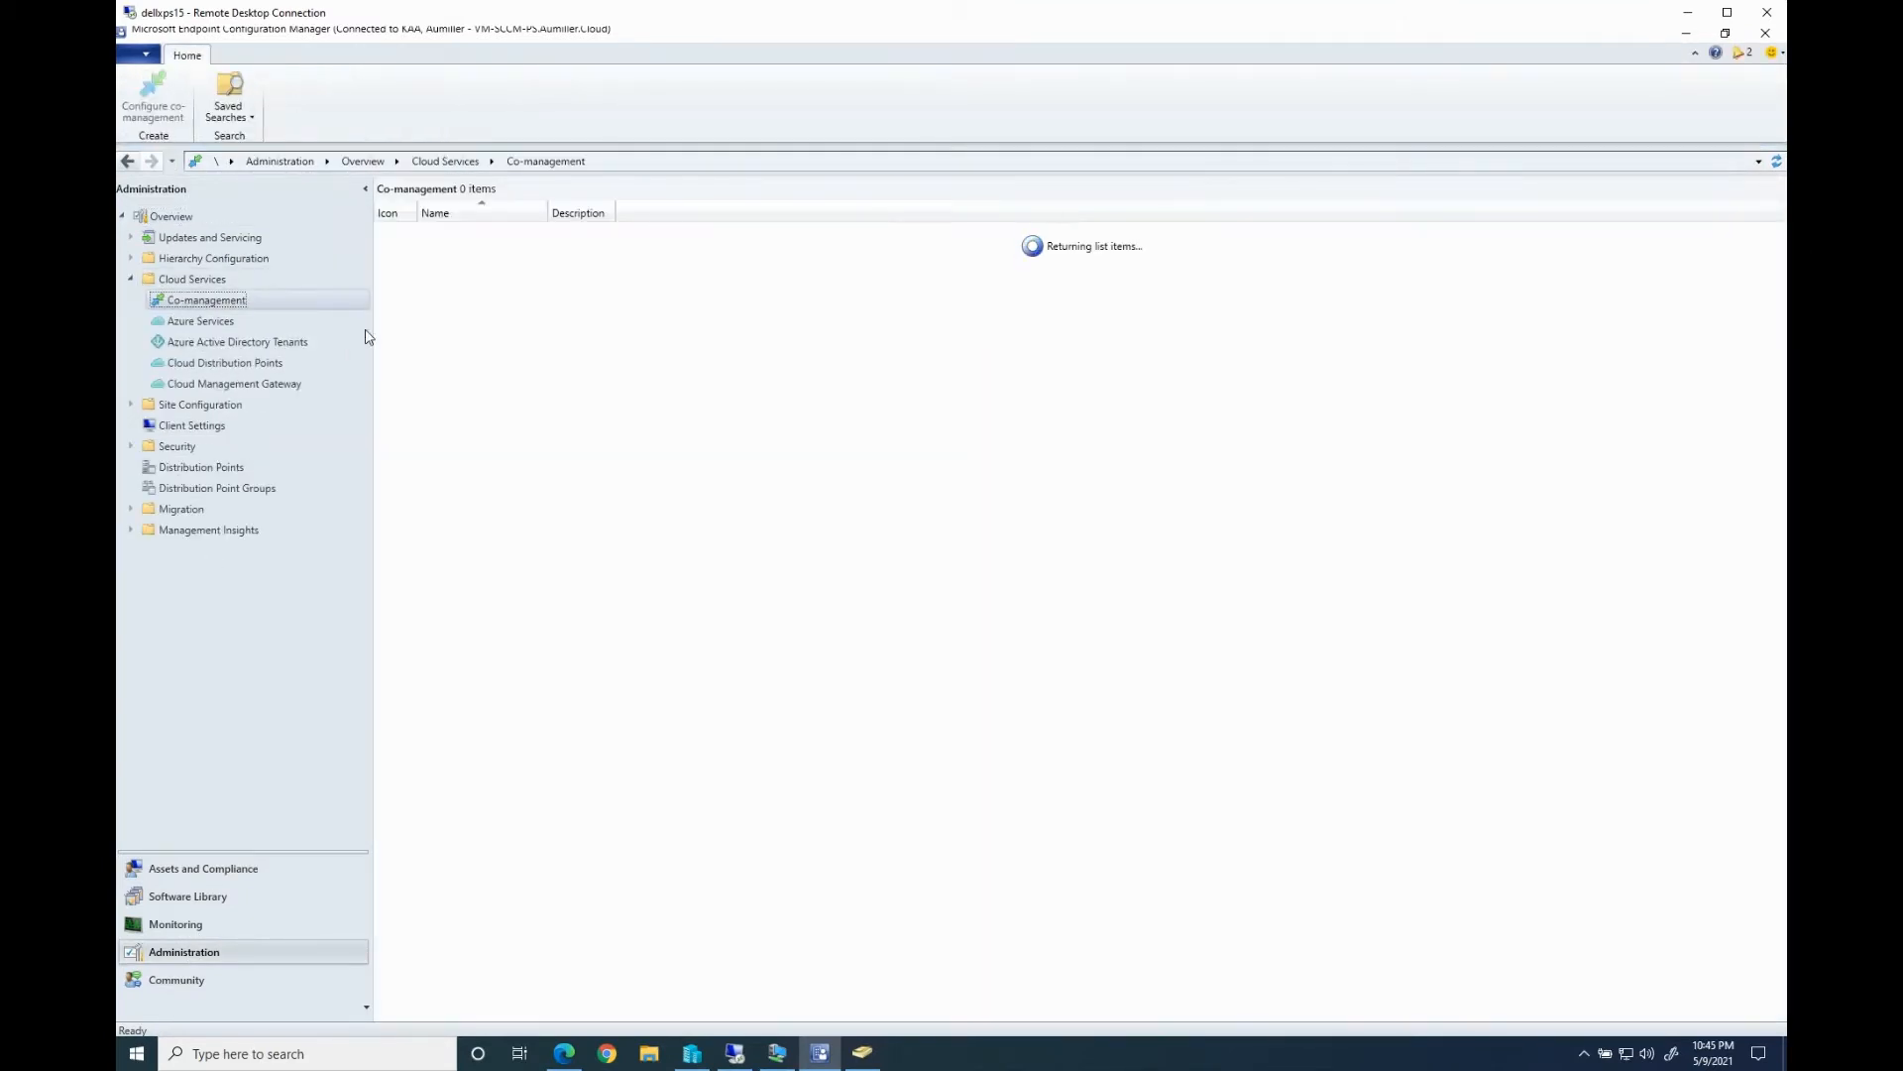
click(488, 238)
right_click(484, 240)
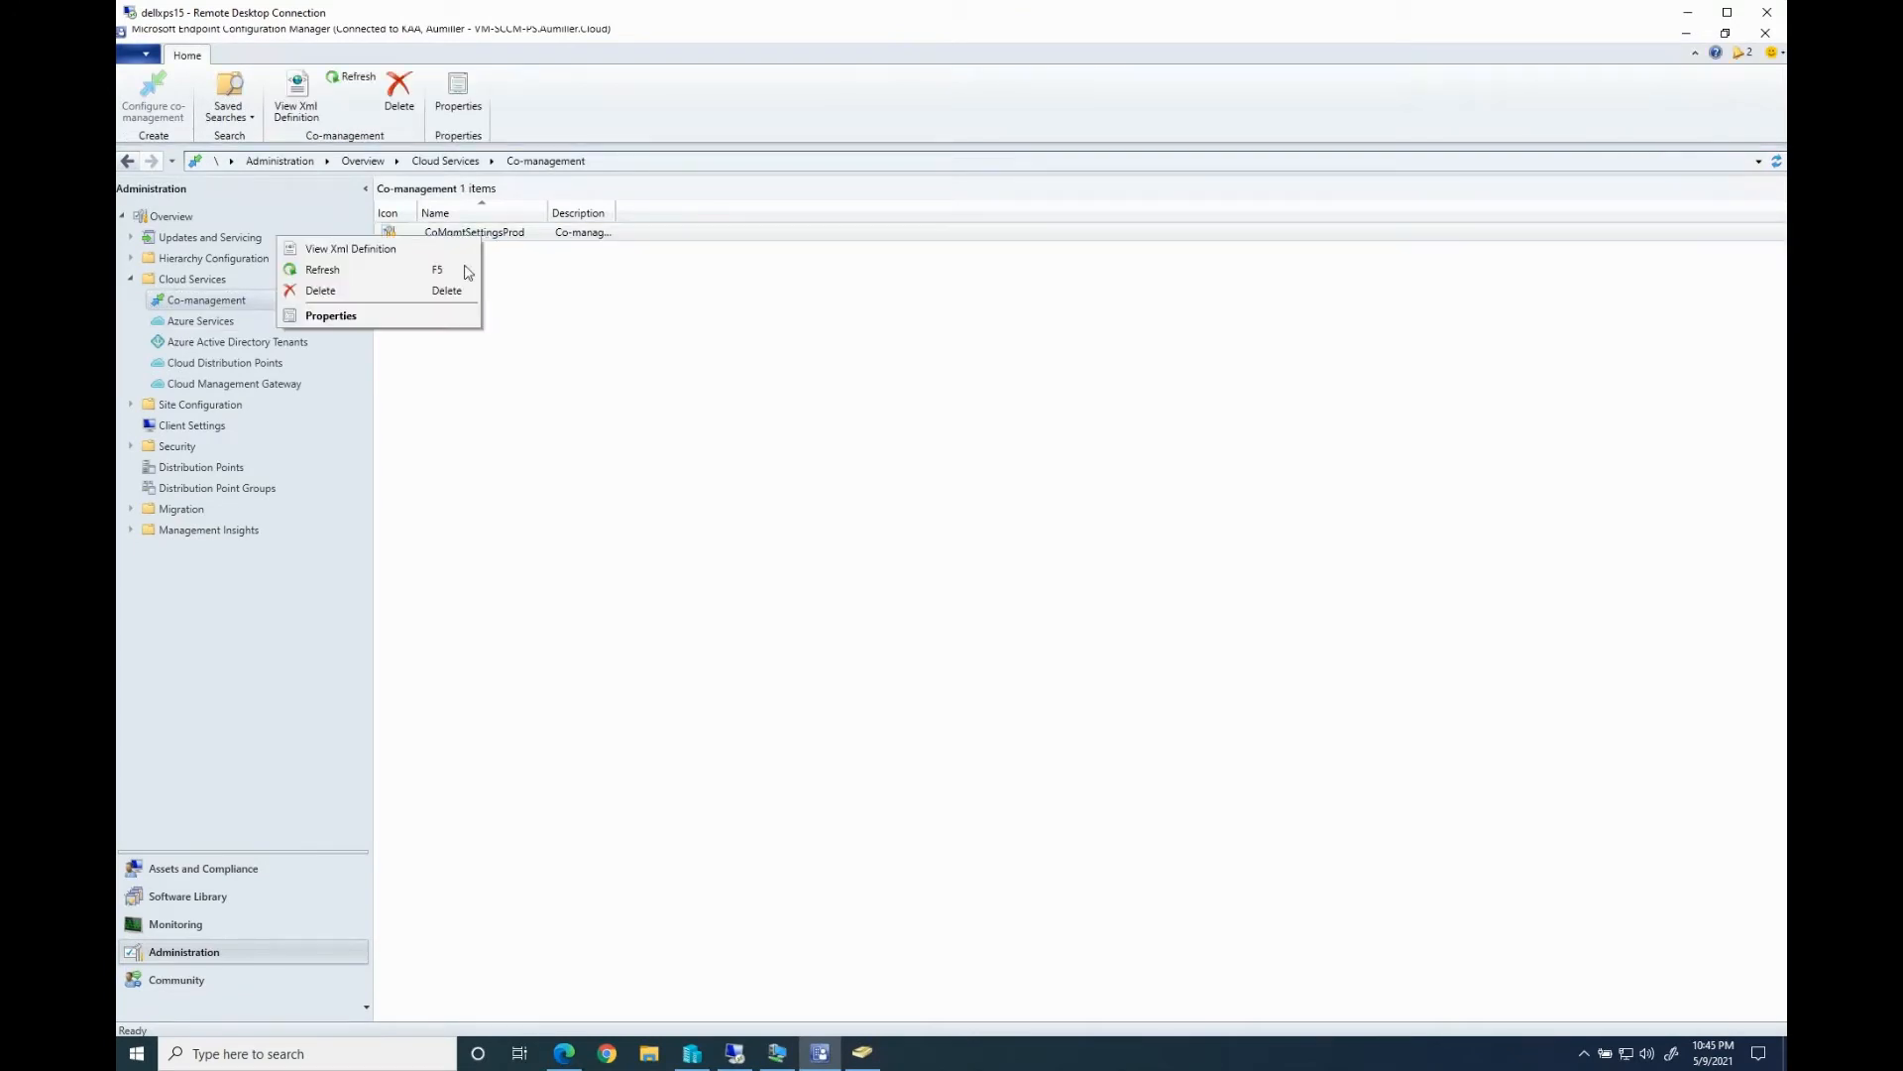
click(413, 317)
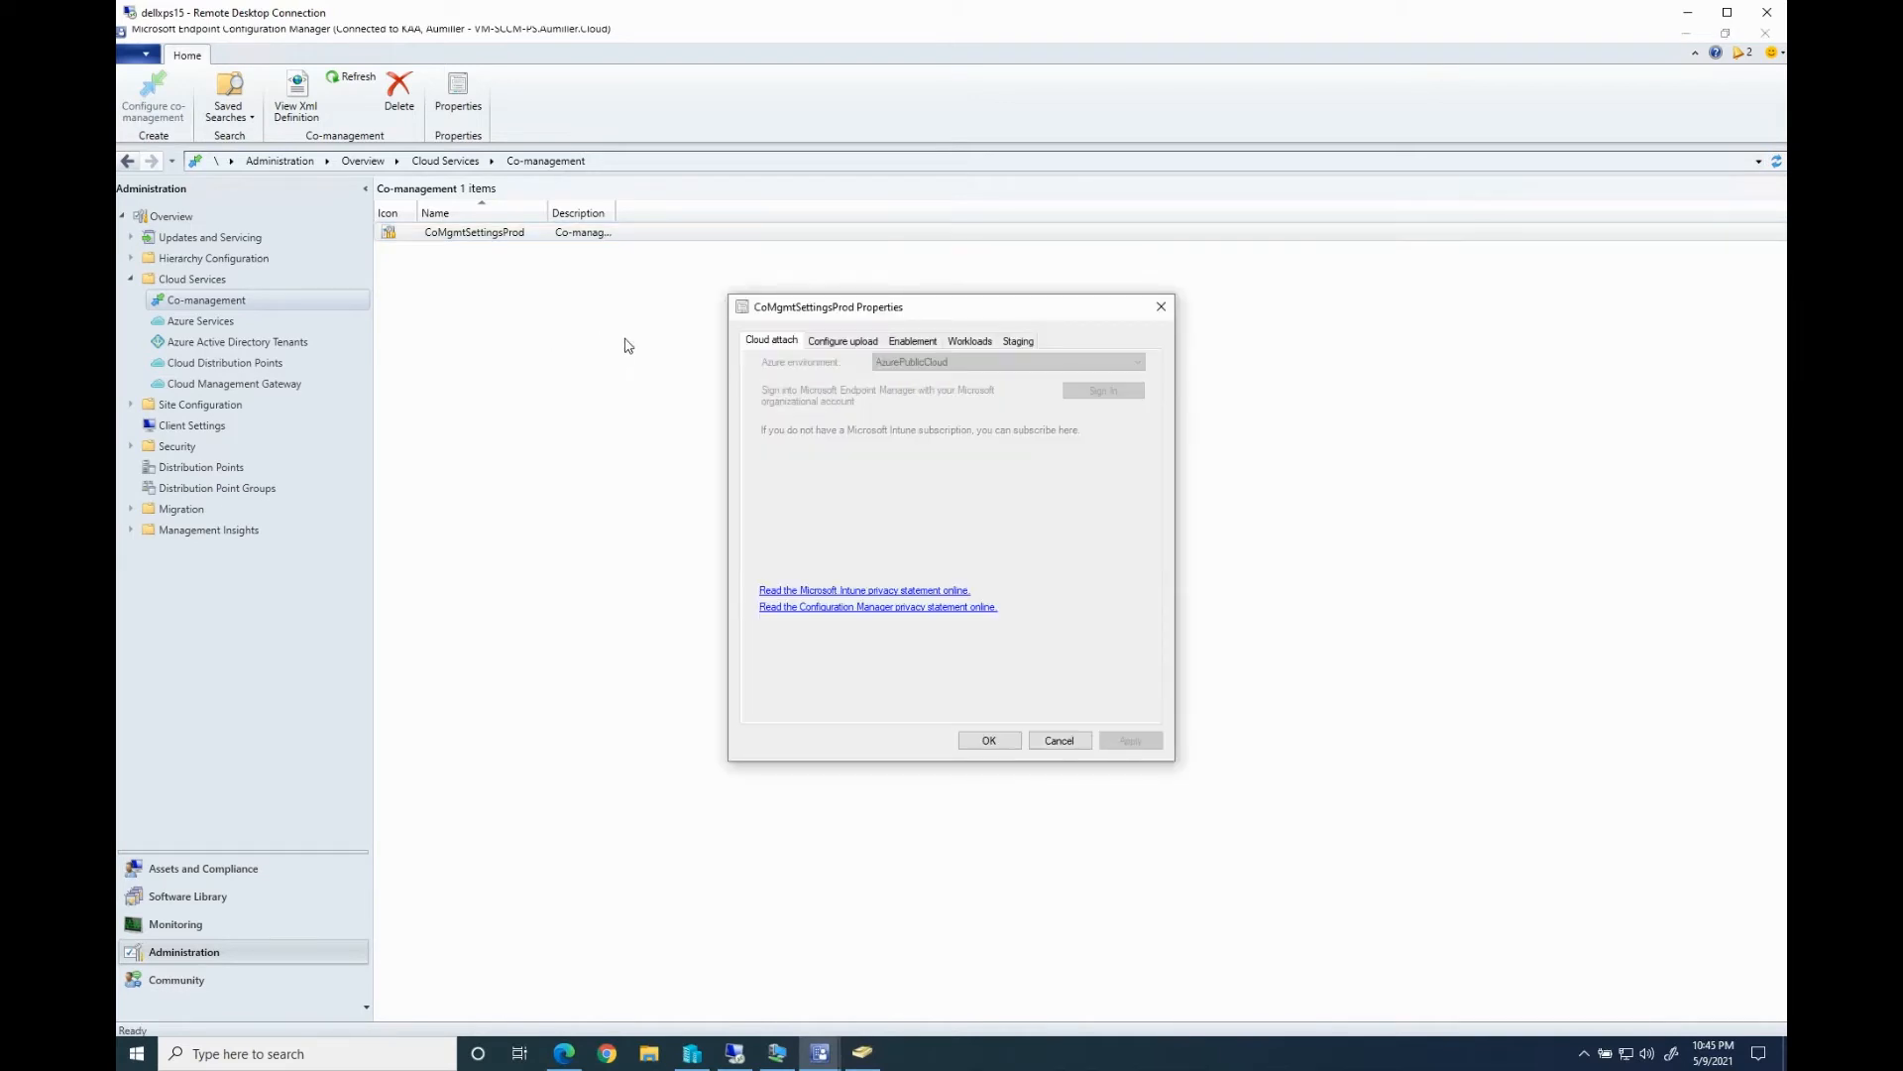
Review the co-management enablement and upload settings, and highlight the collection used for Intune auto enrollment
click(913, 342)
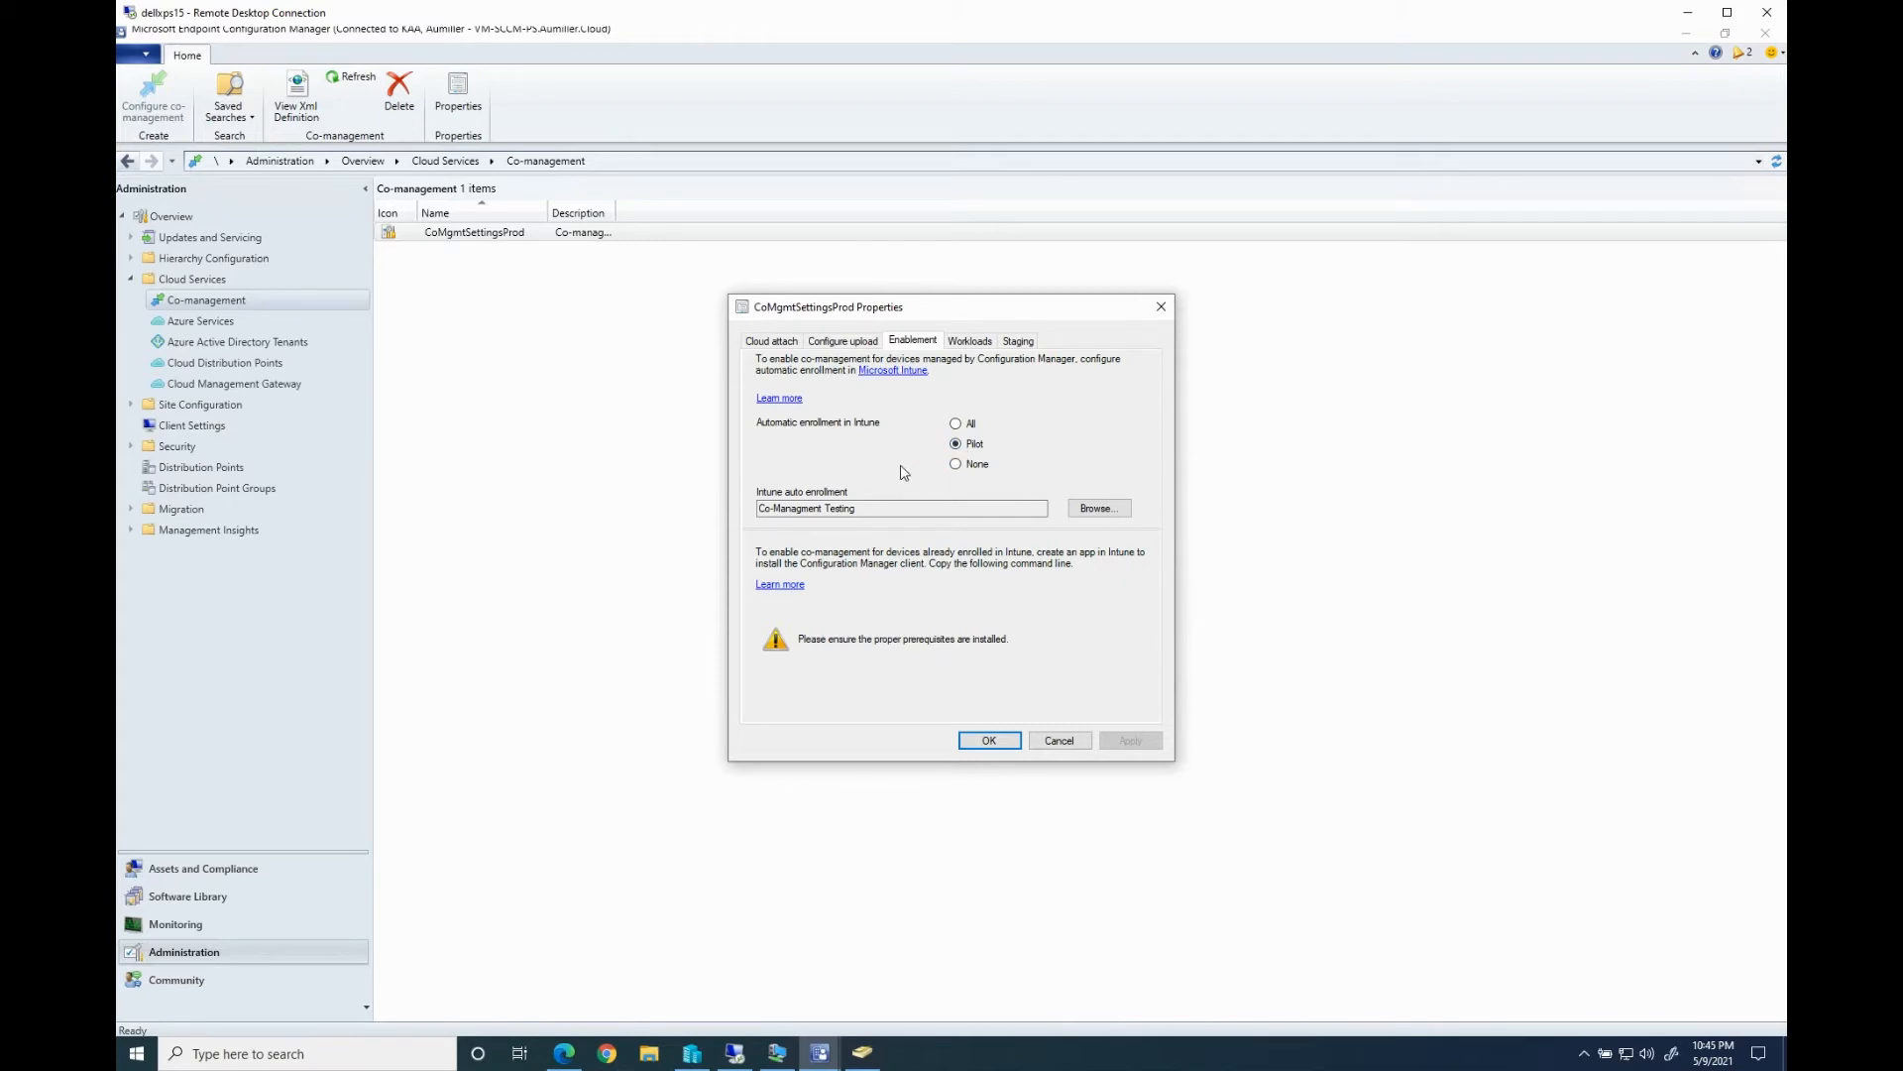
click(854, 347)
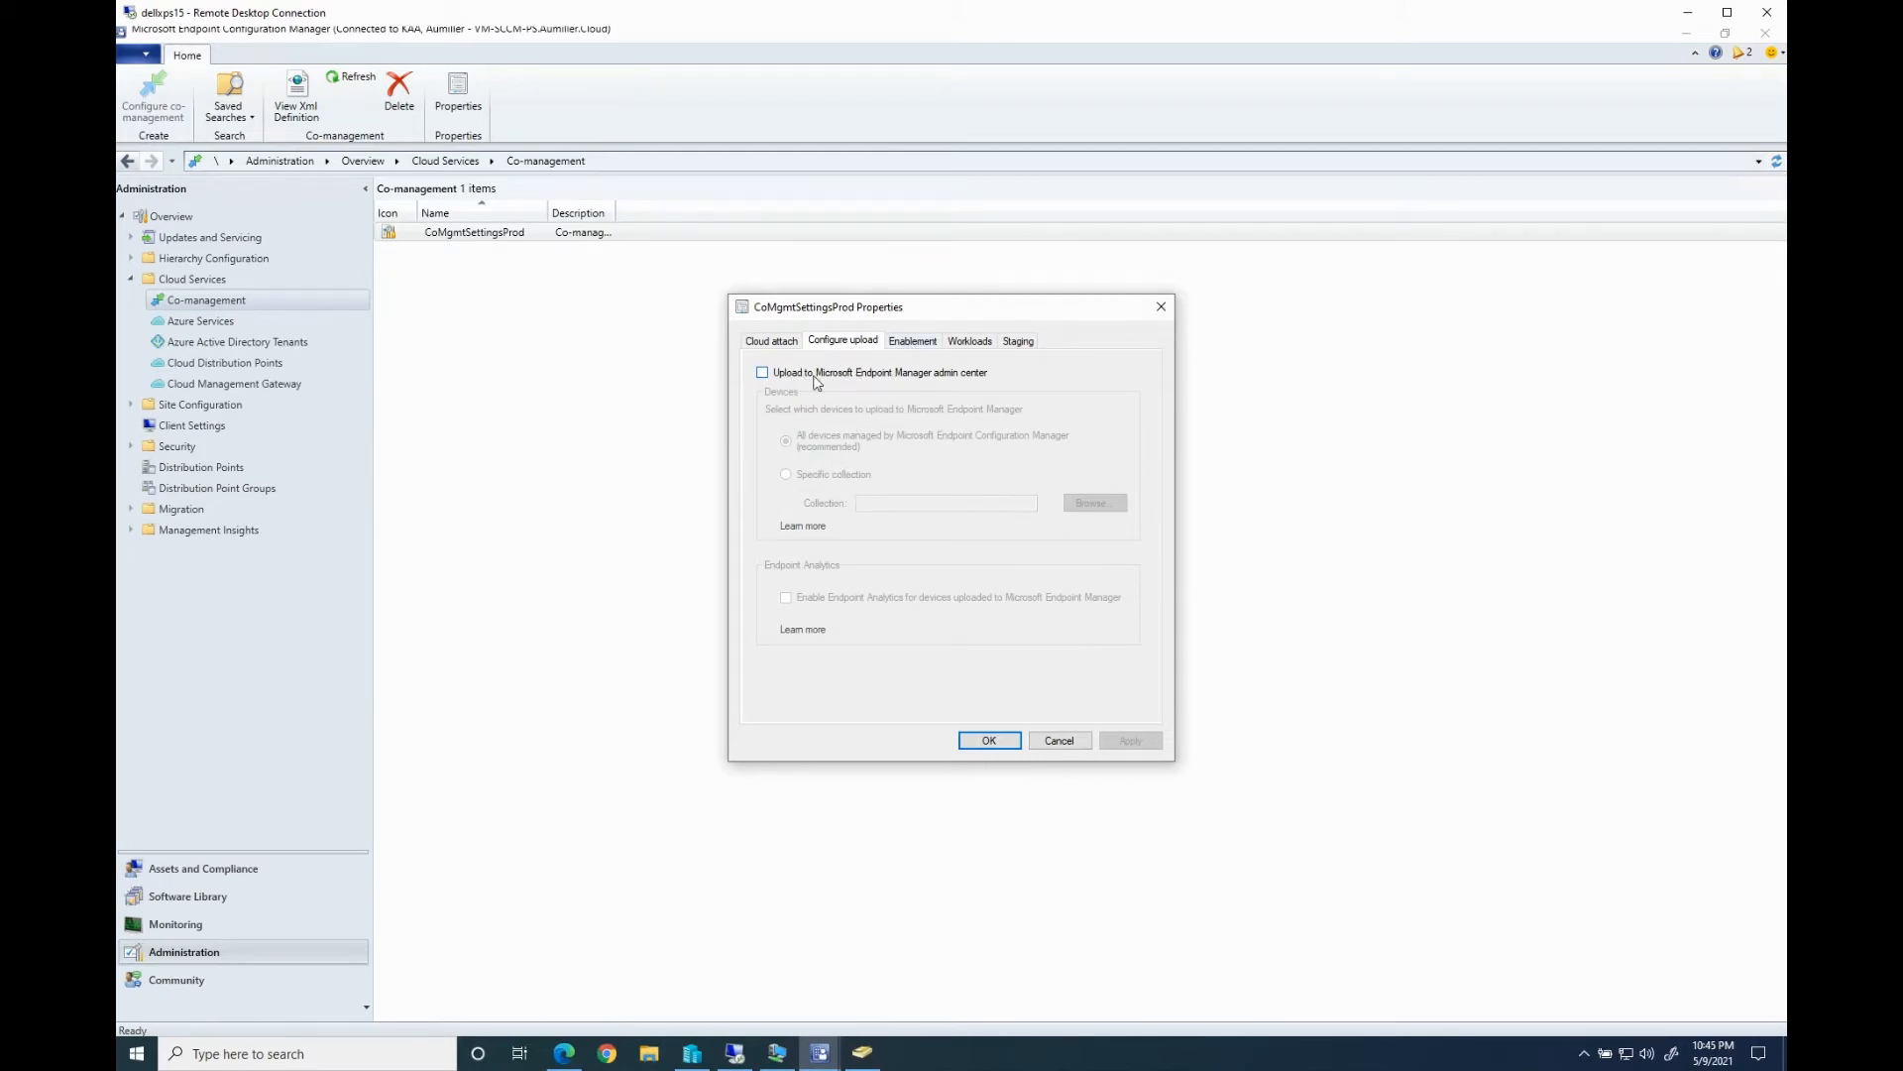
click(900, 344)
drag(859, 508, 761, 508)
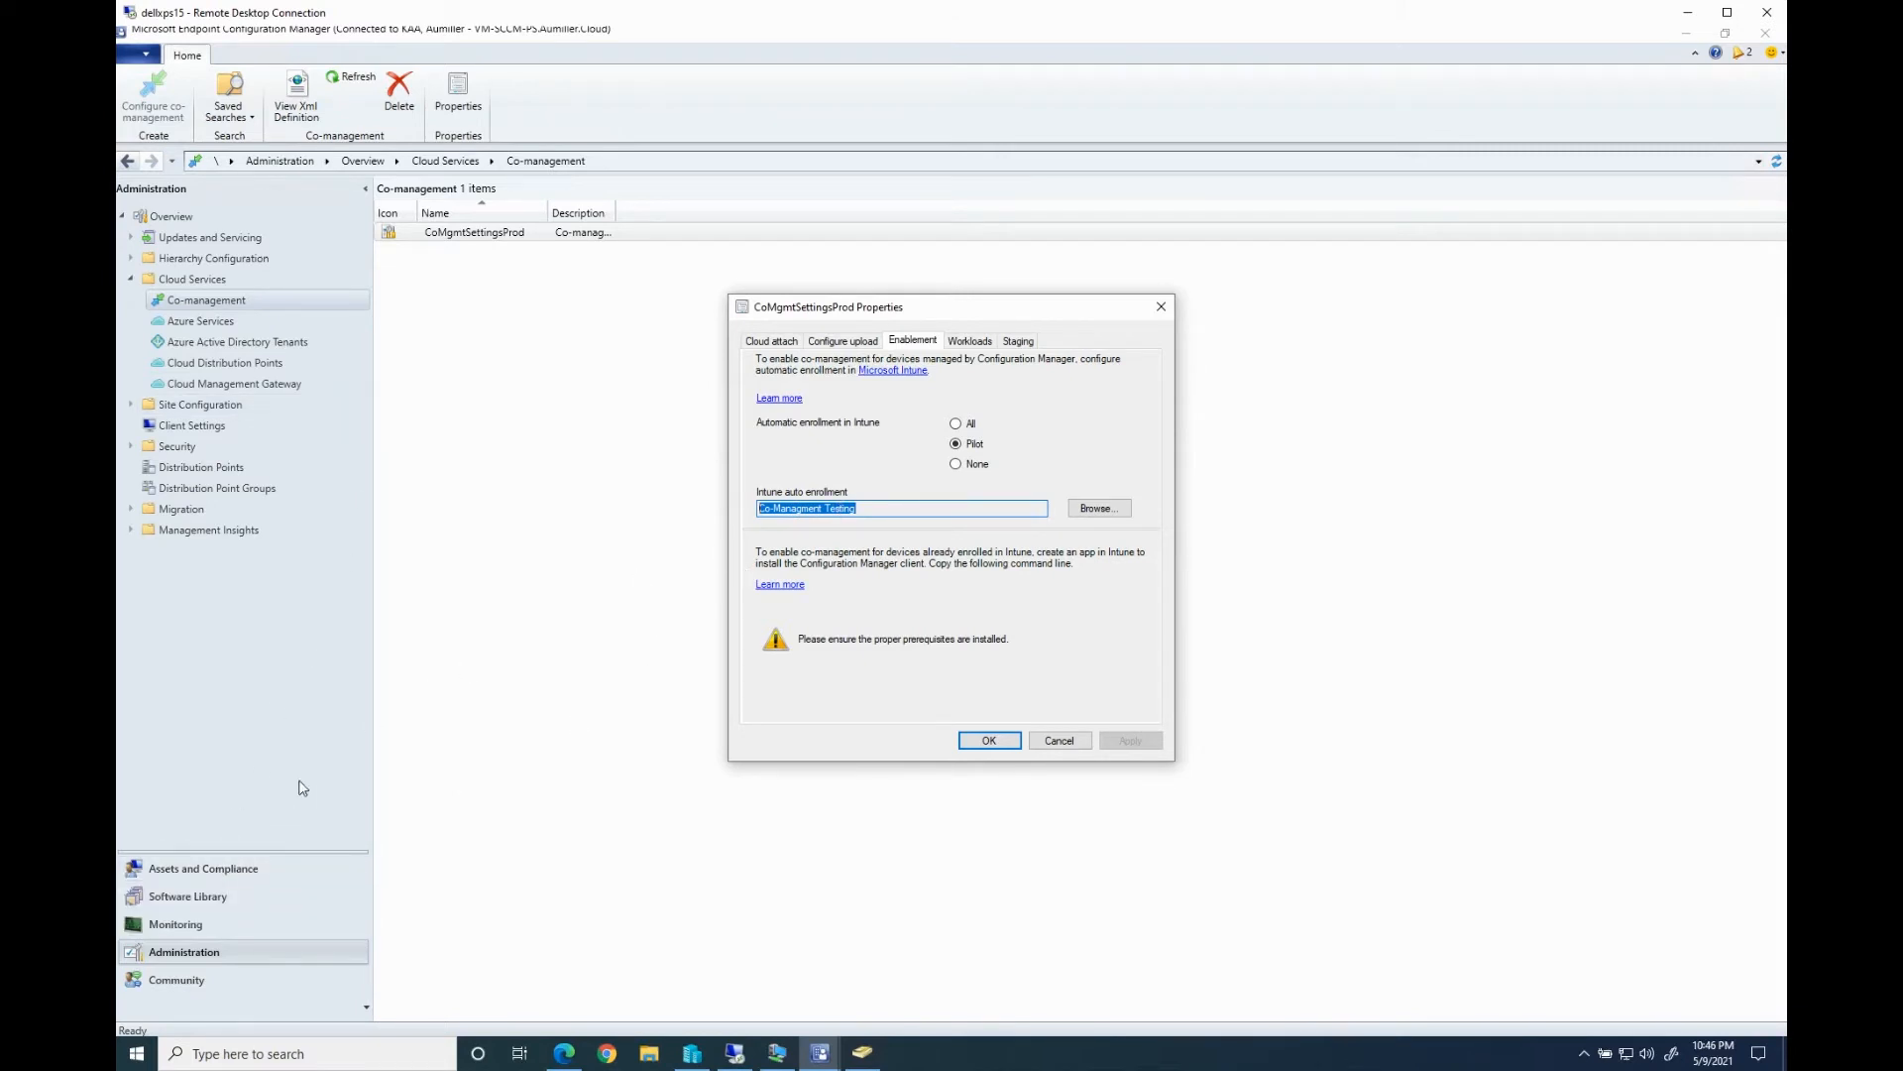
Return to Assets and Compliance and show the device collections in the Intune Testing folder
click(220, 880)
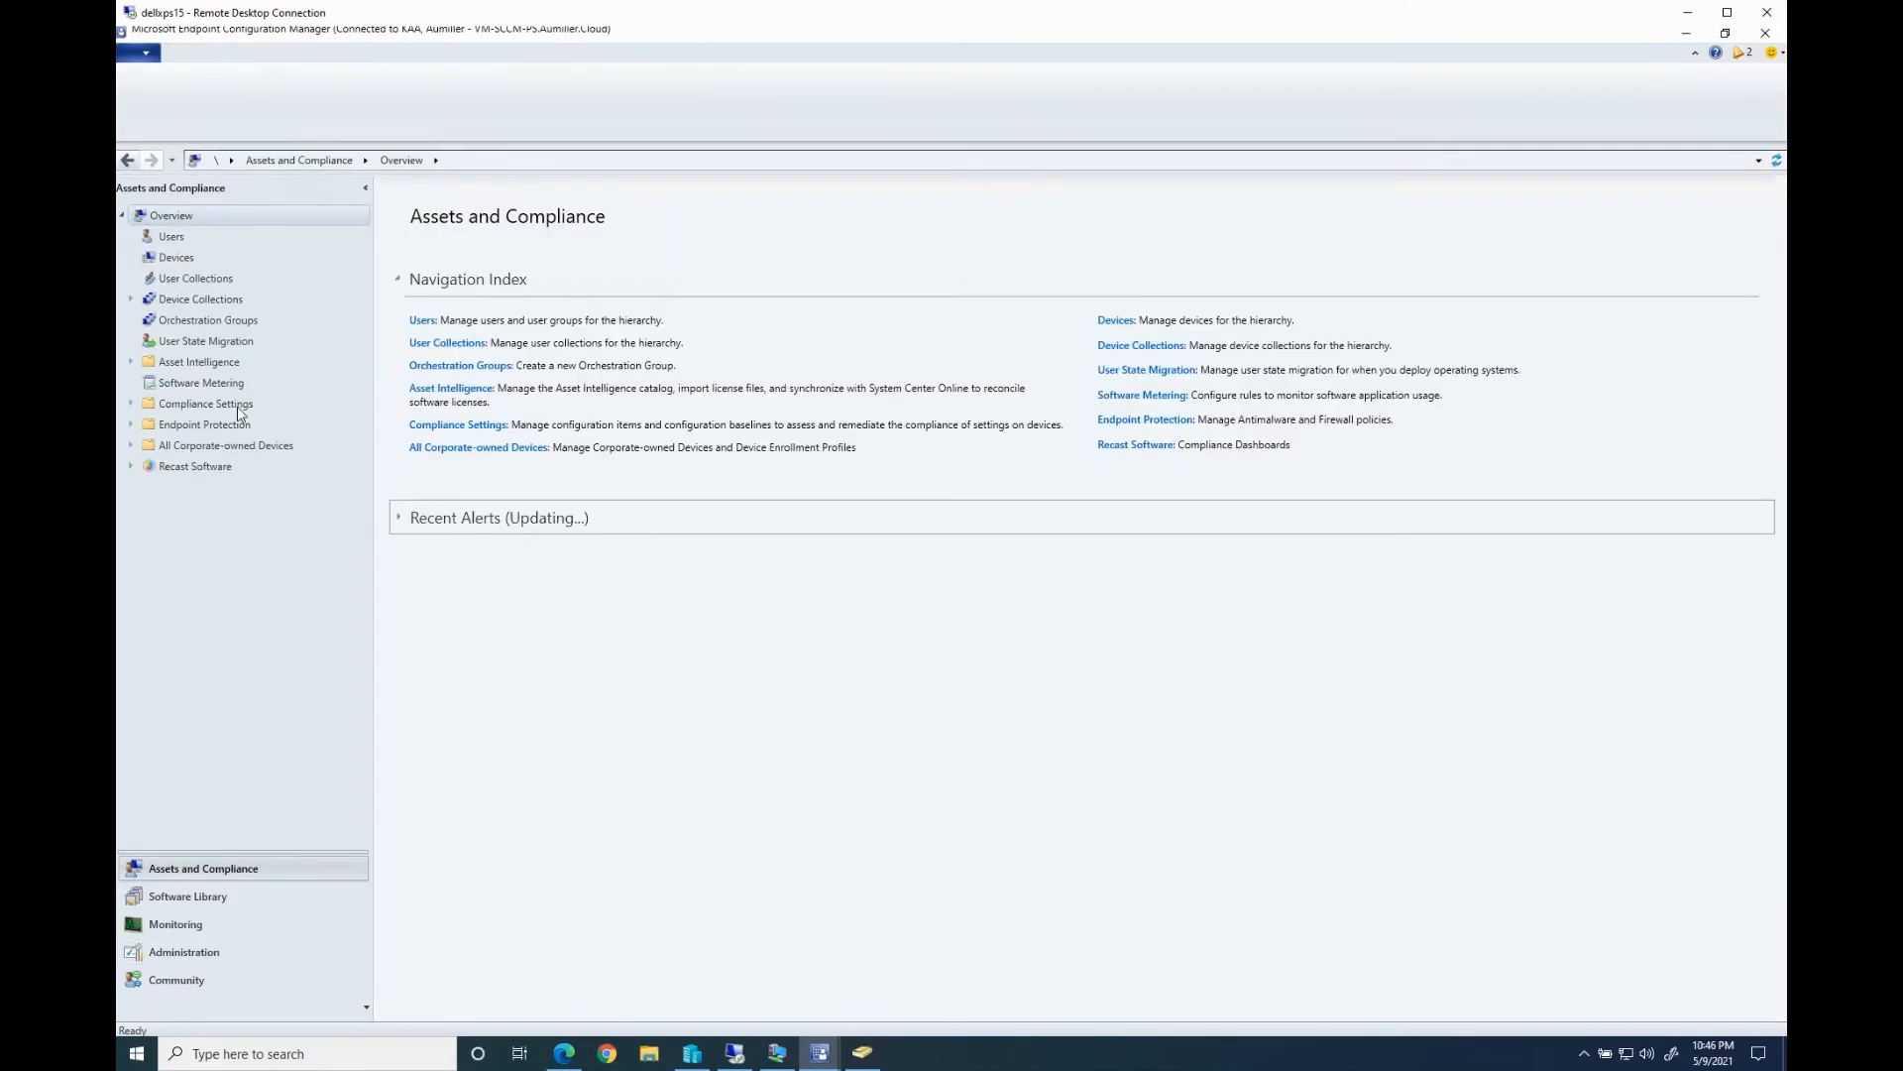
click(131, 300)
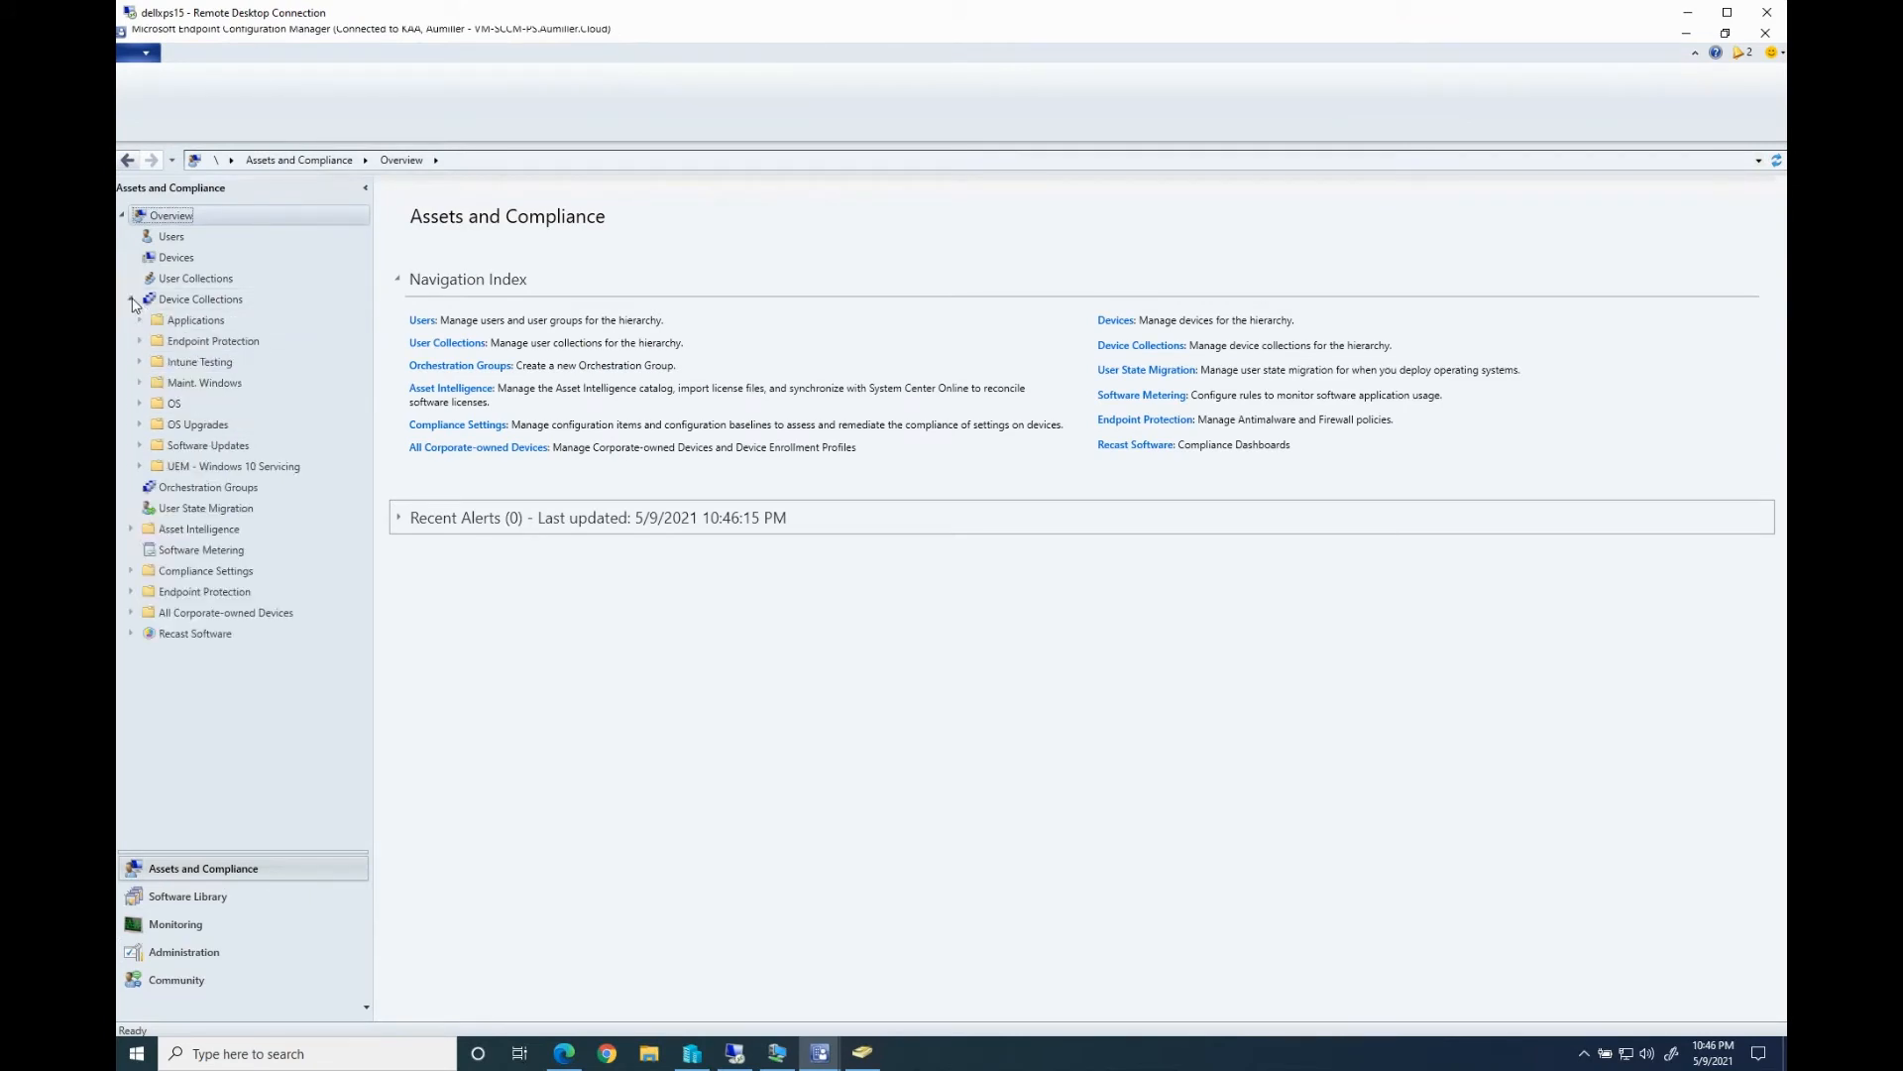
click(181, 361)
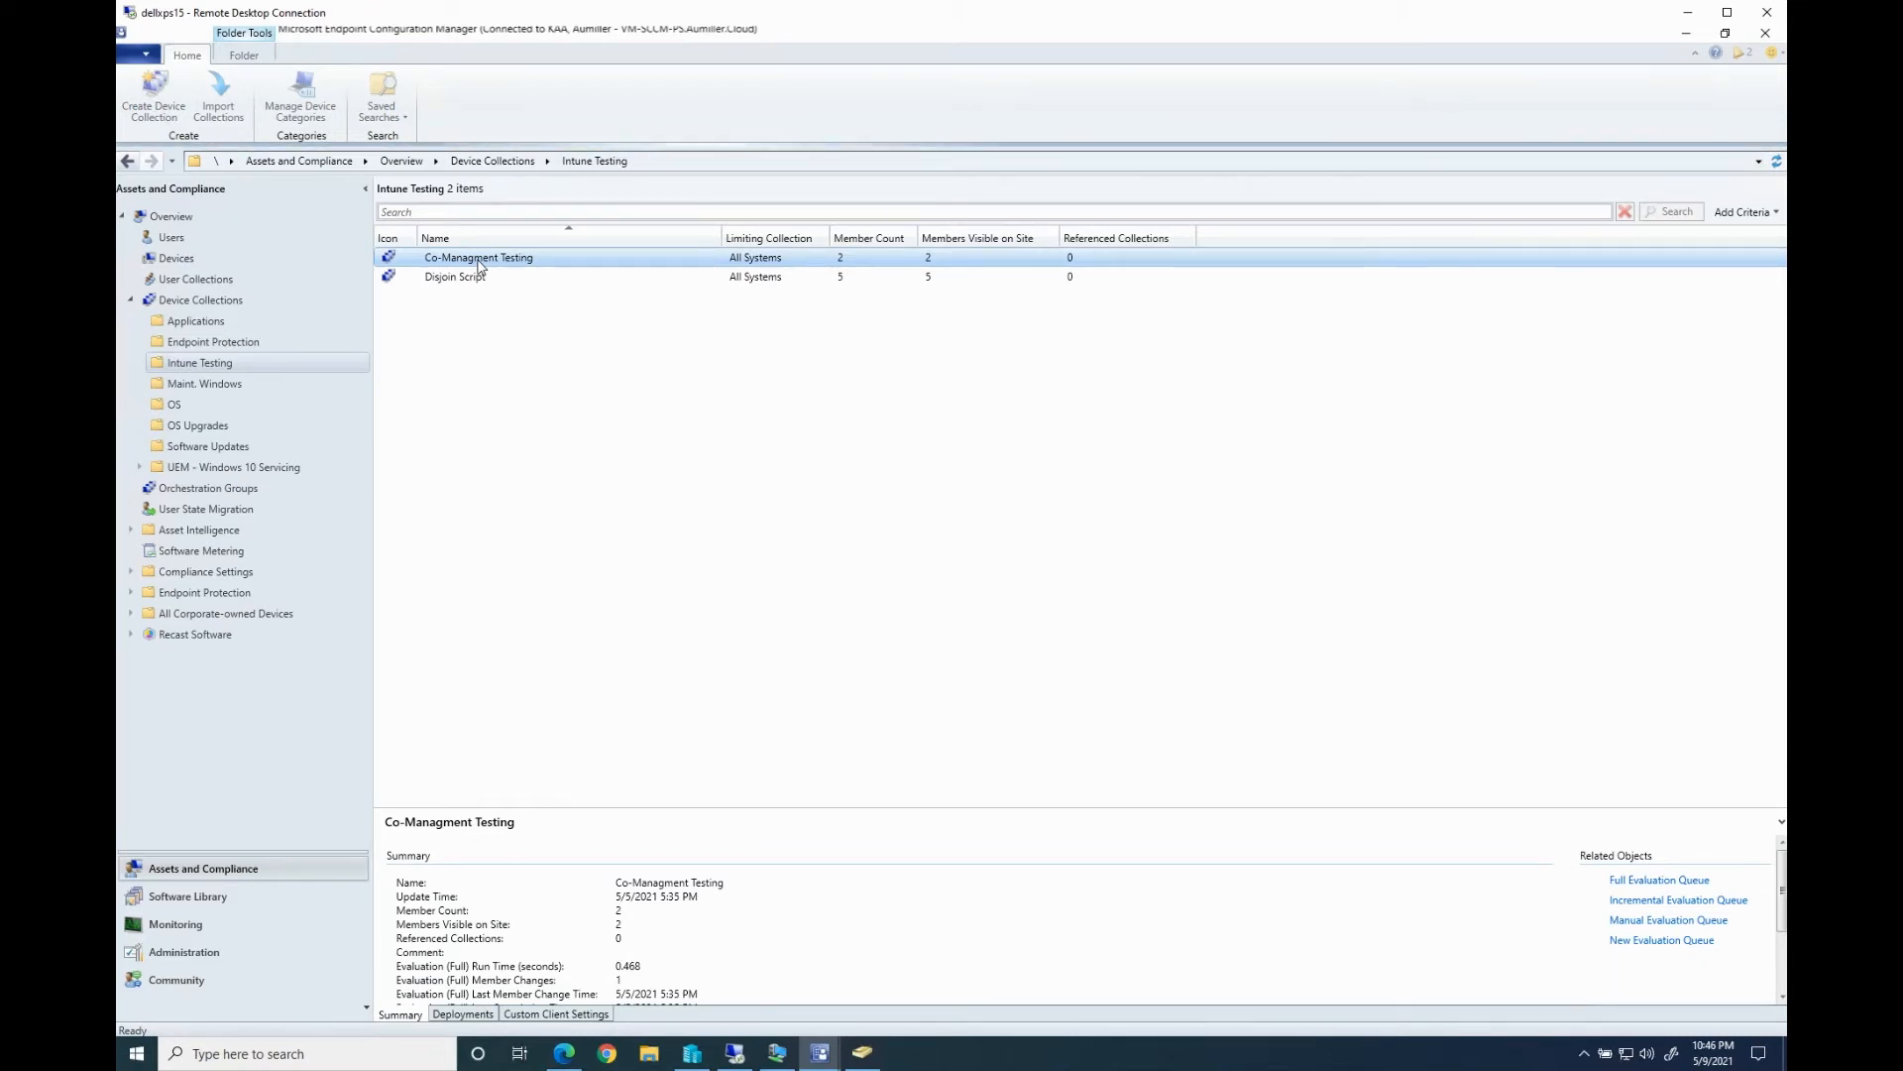
Add the system resource VM-COMGMT1 to the Co-Managment Testing collection by searching for vm-comgmt1
right_click(478, 263)
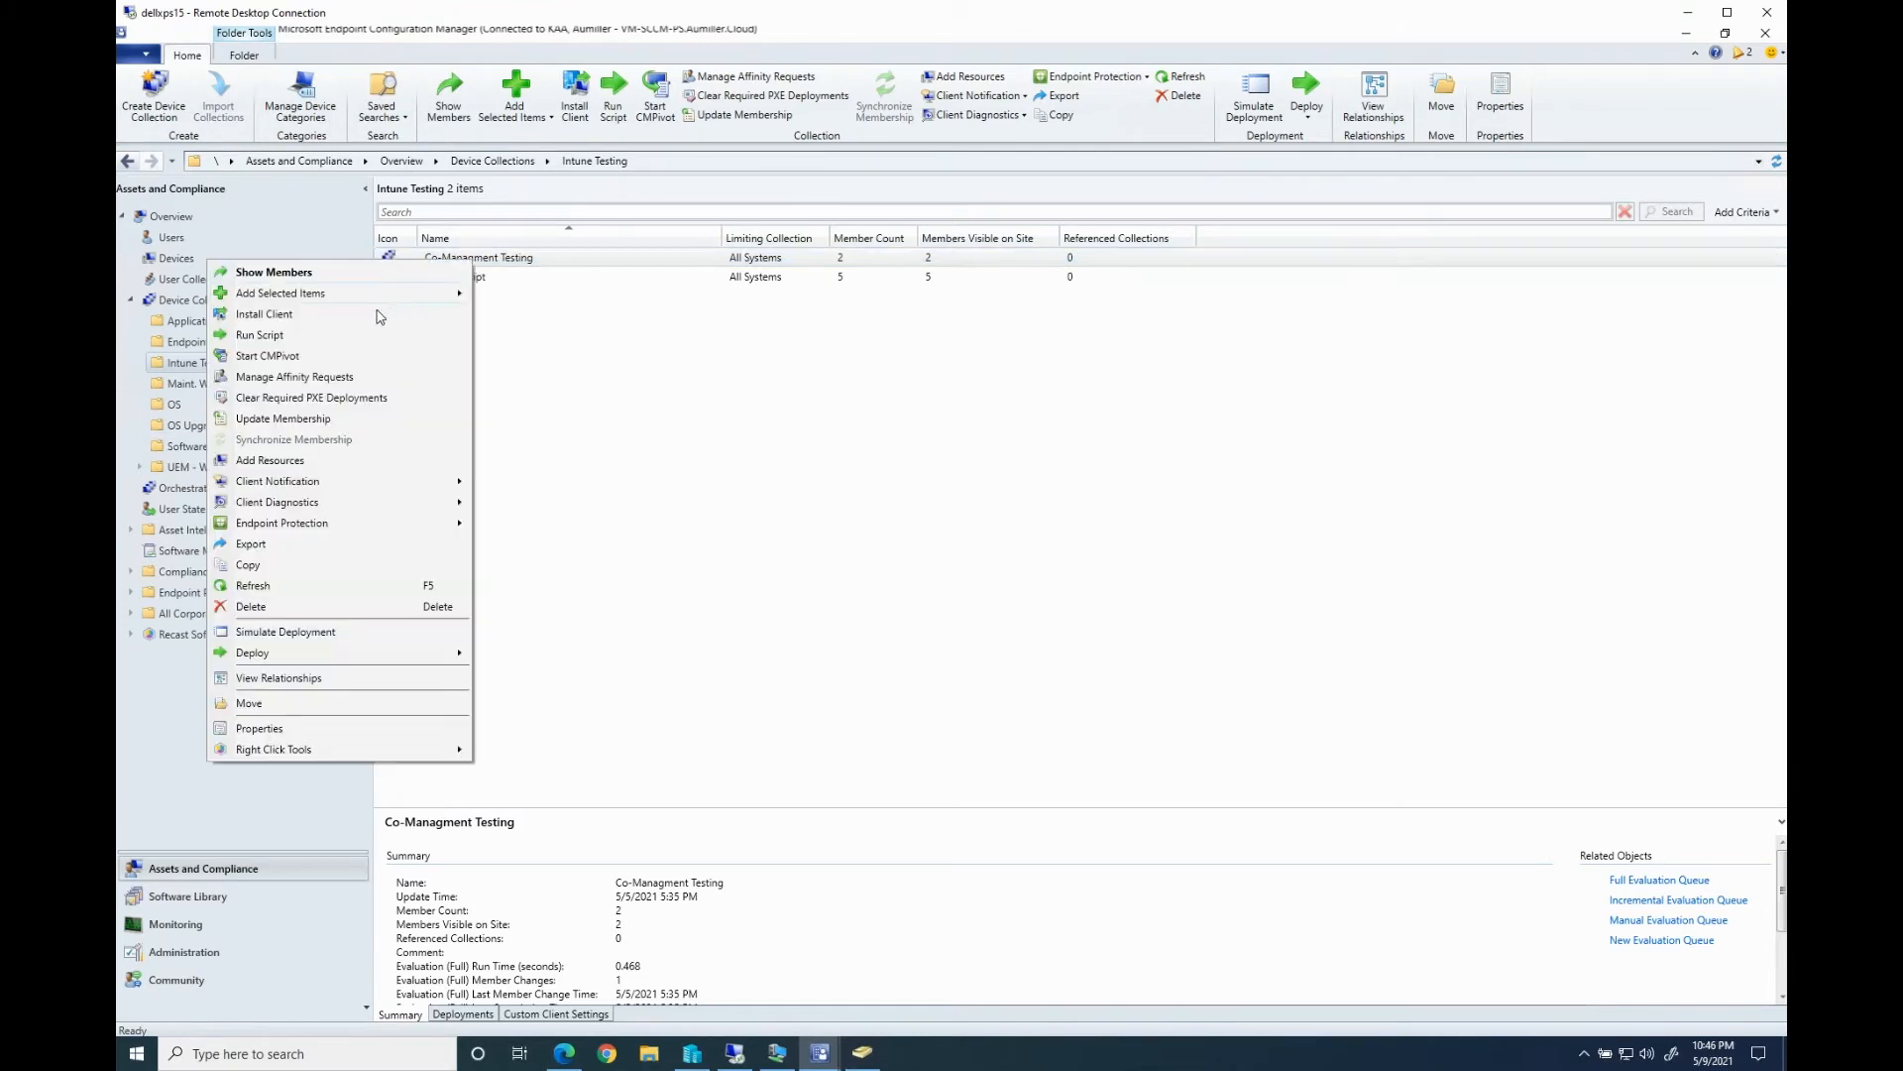
click(300, 462)
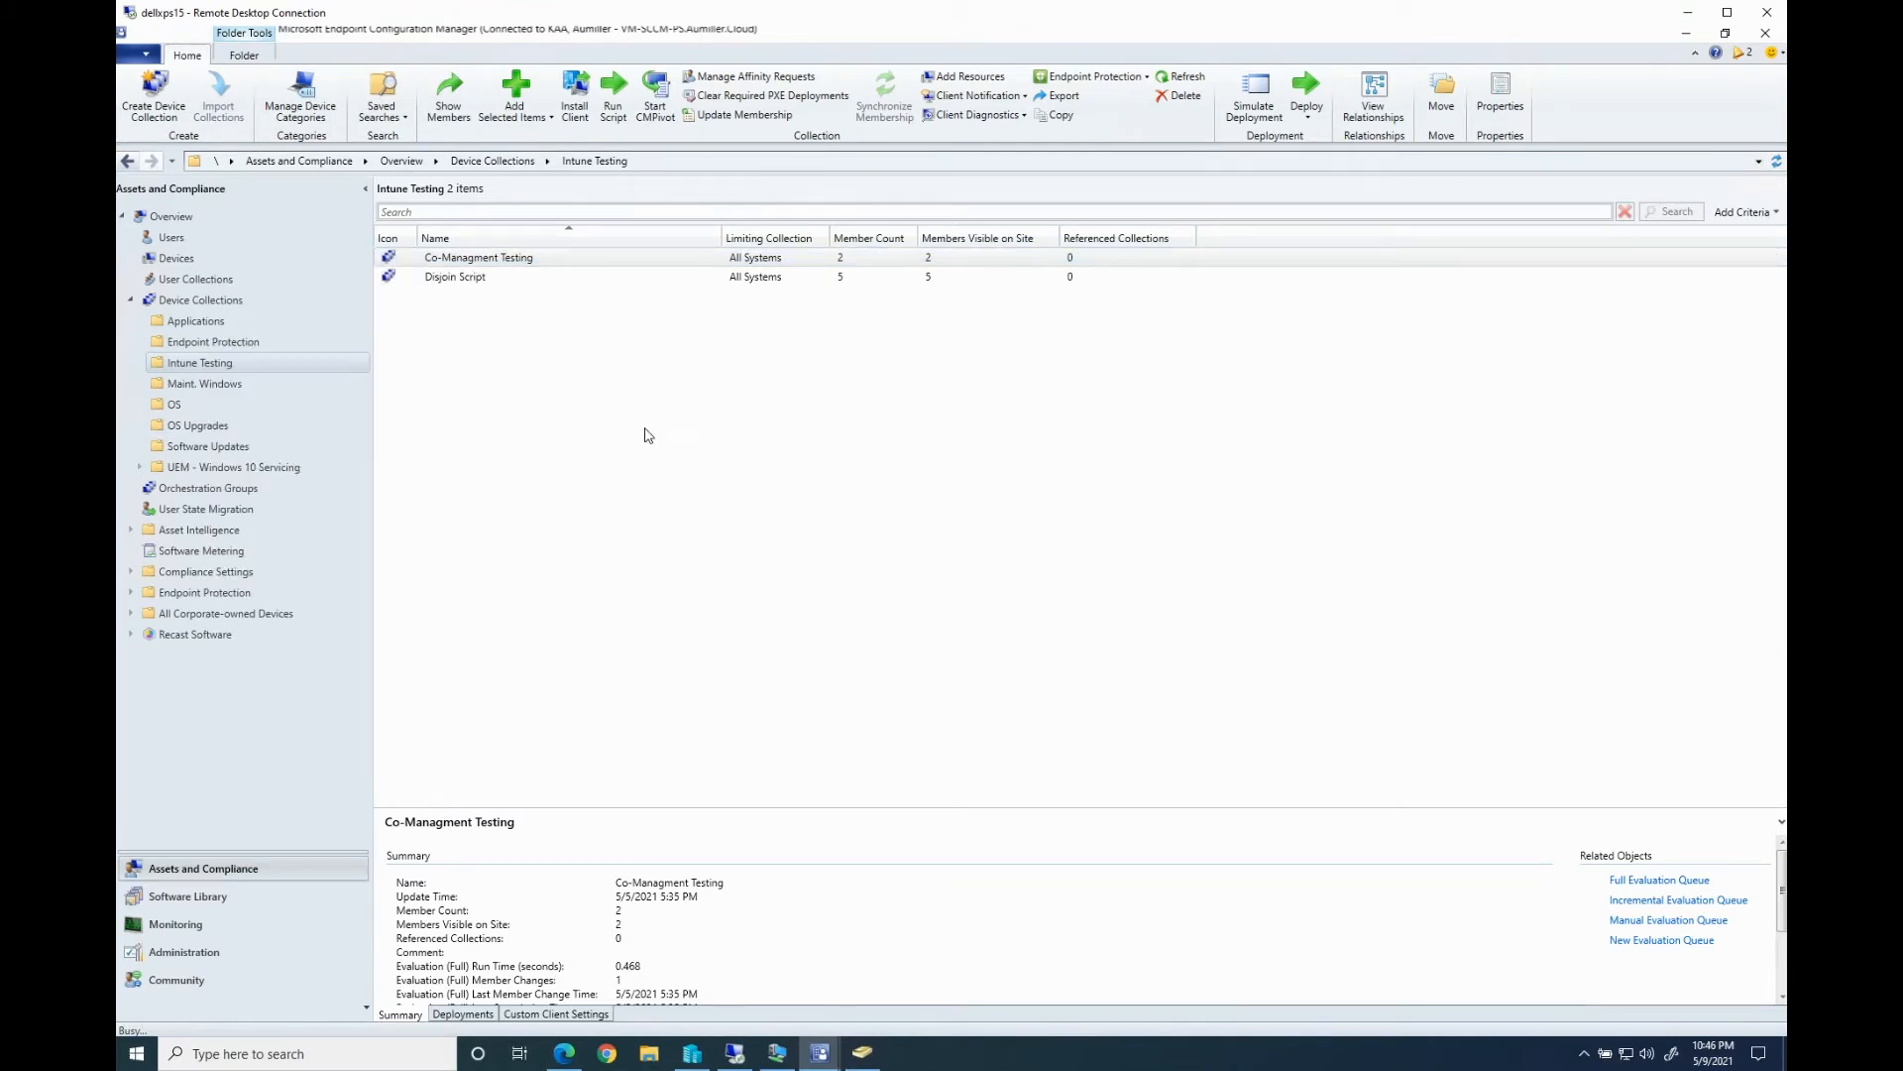
text(vm-co)
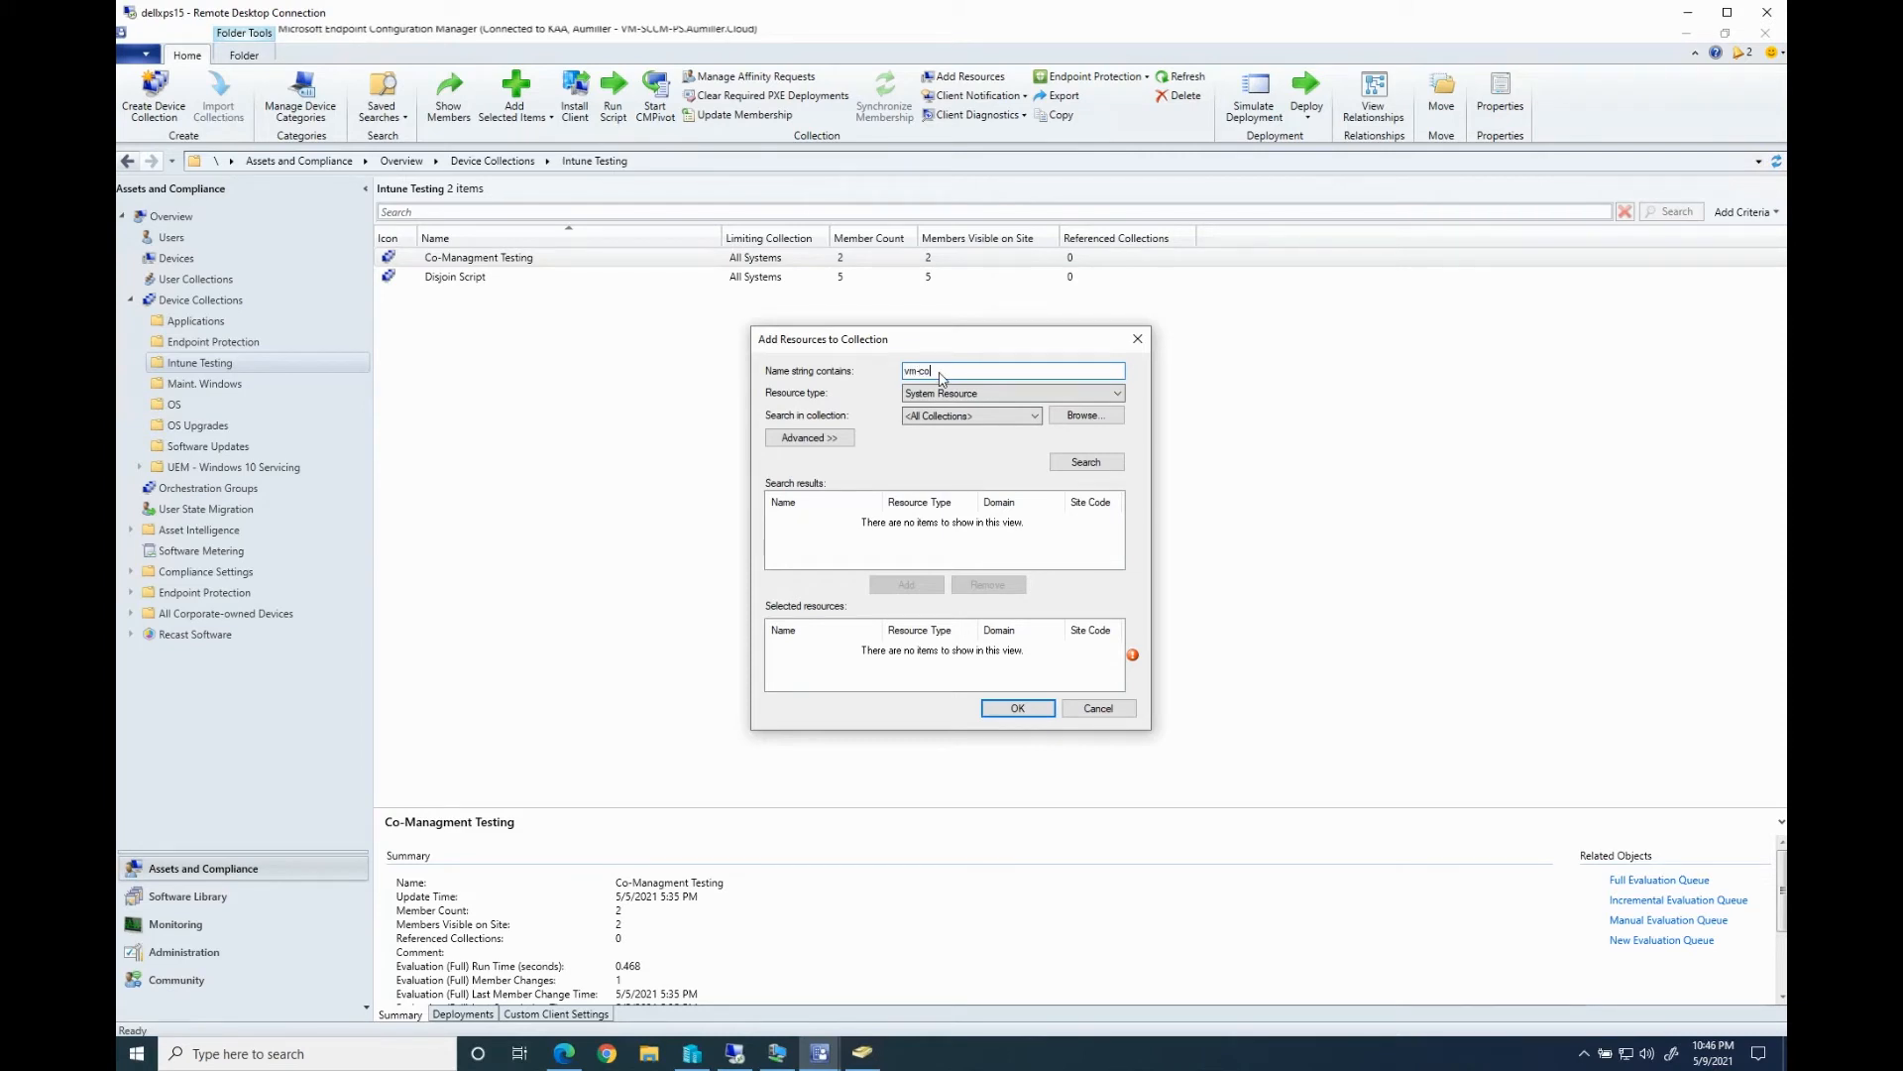
text(mgmt1)
click(1085, 462)
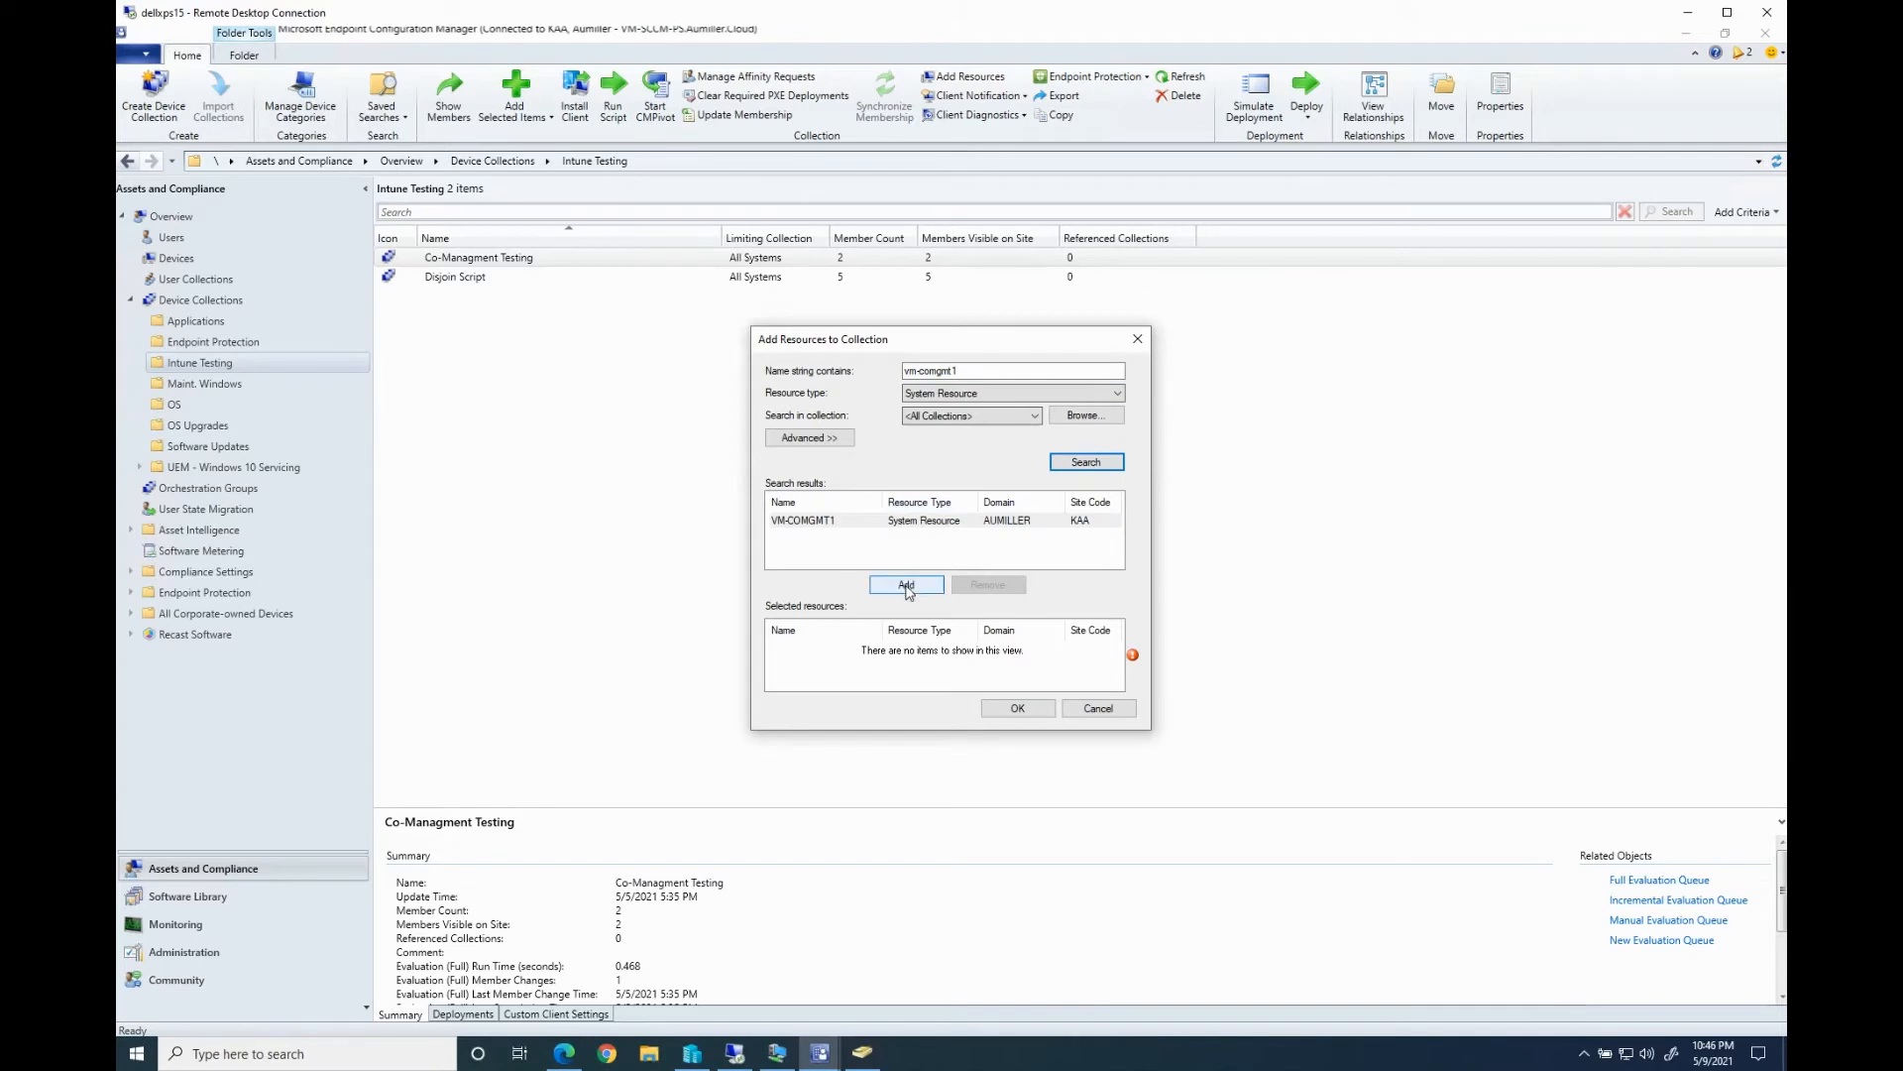
click(907, 585)
click(1015, 709)
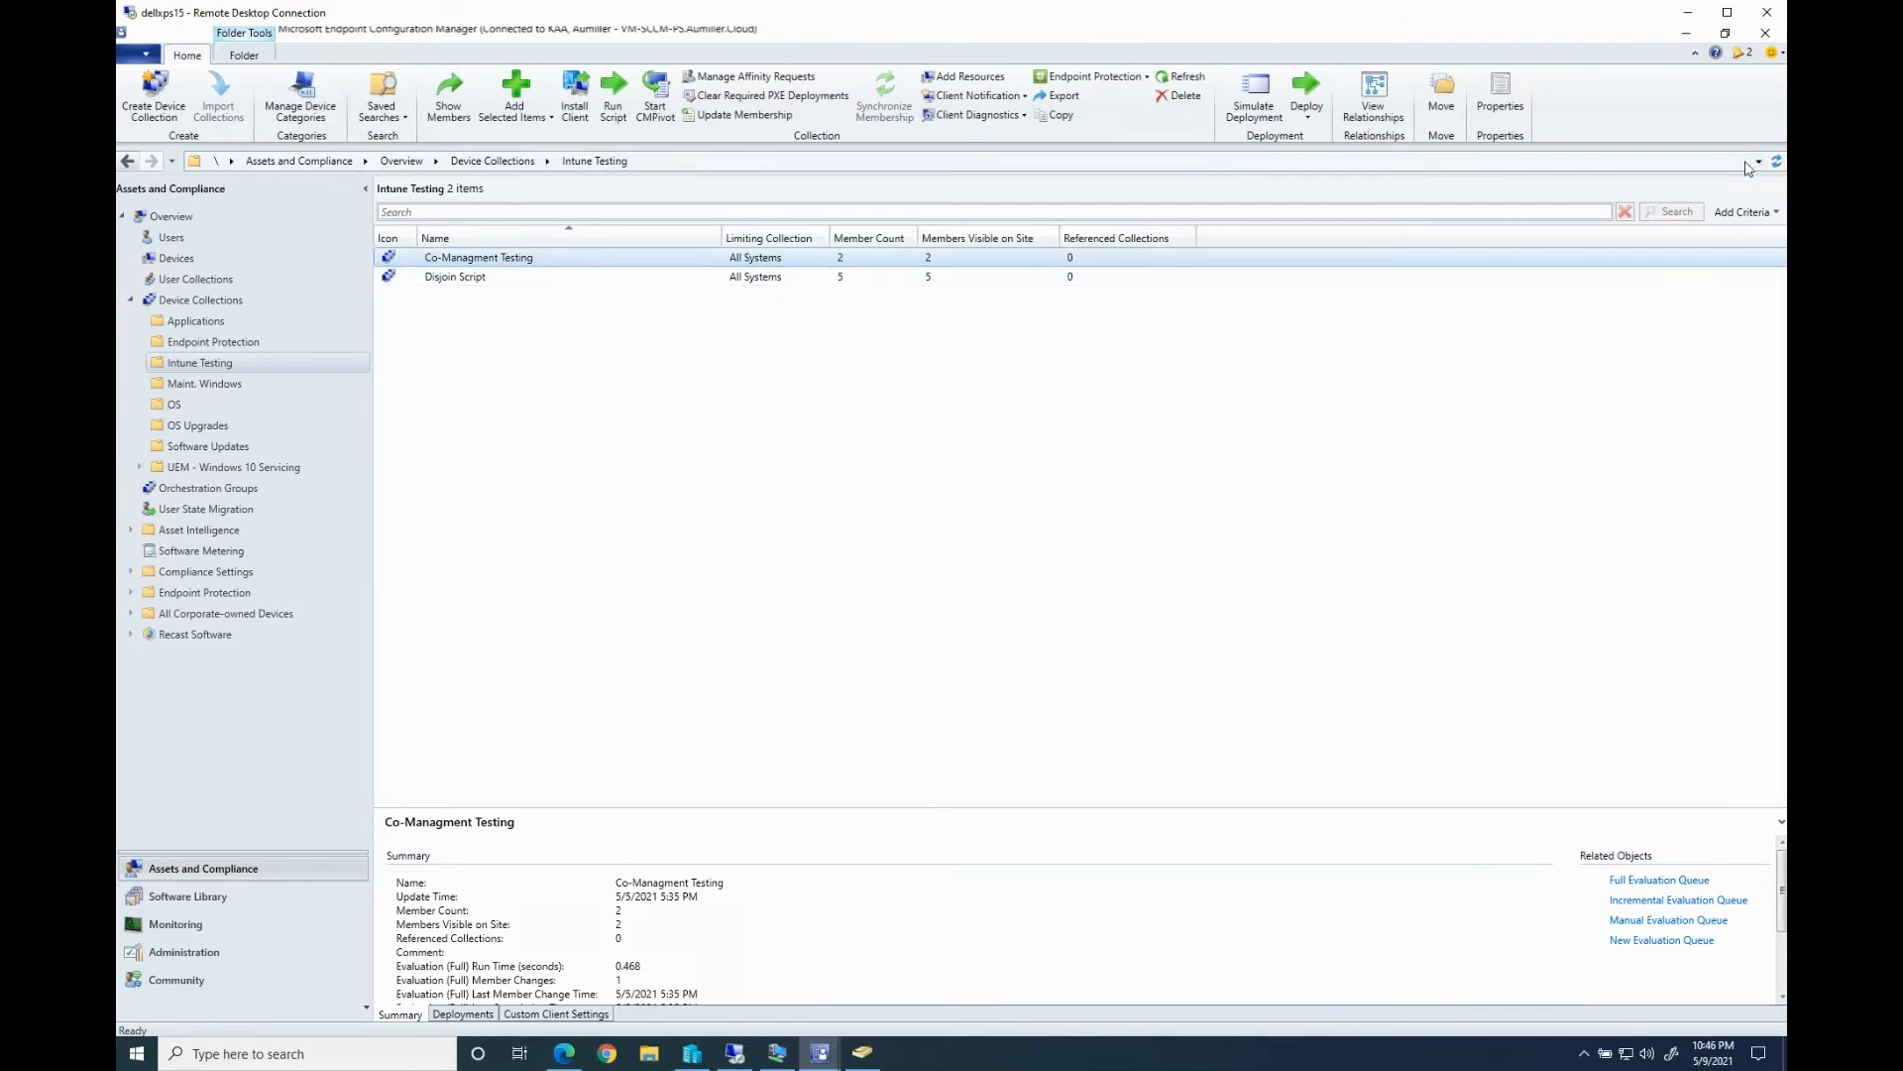
Refresh the Intune Testing collections, show the members of Co-Managment Testing and select VM-COMGMT1
click(1777, 163)
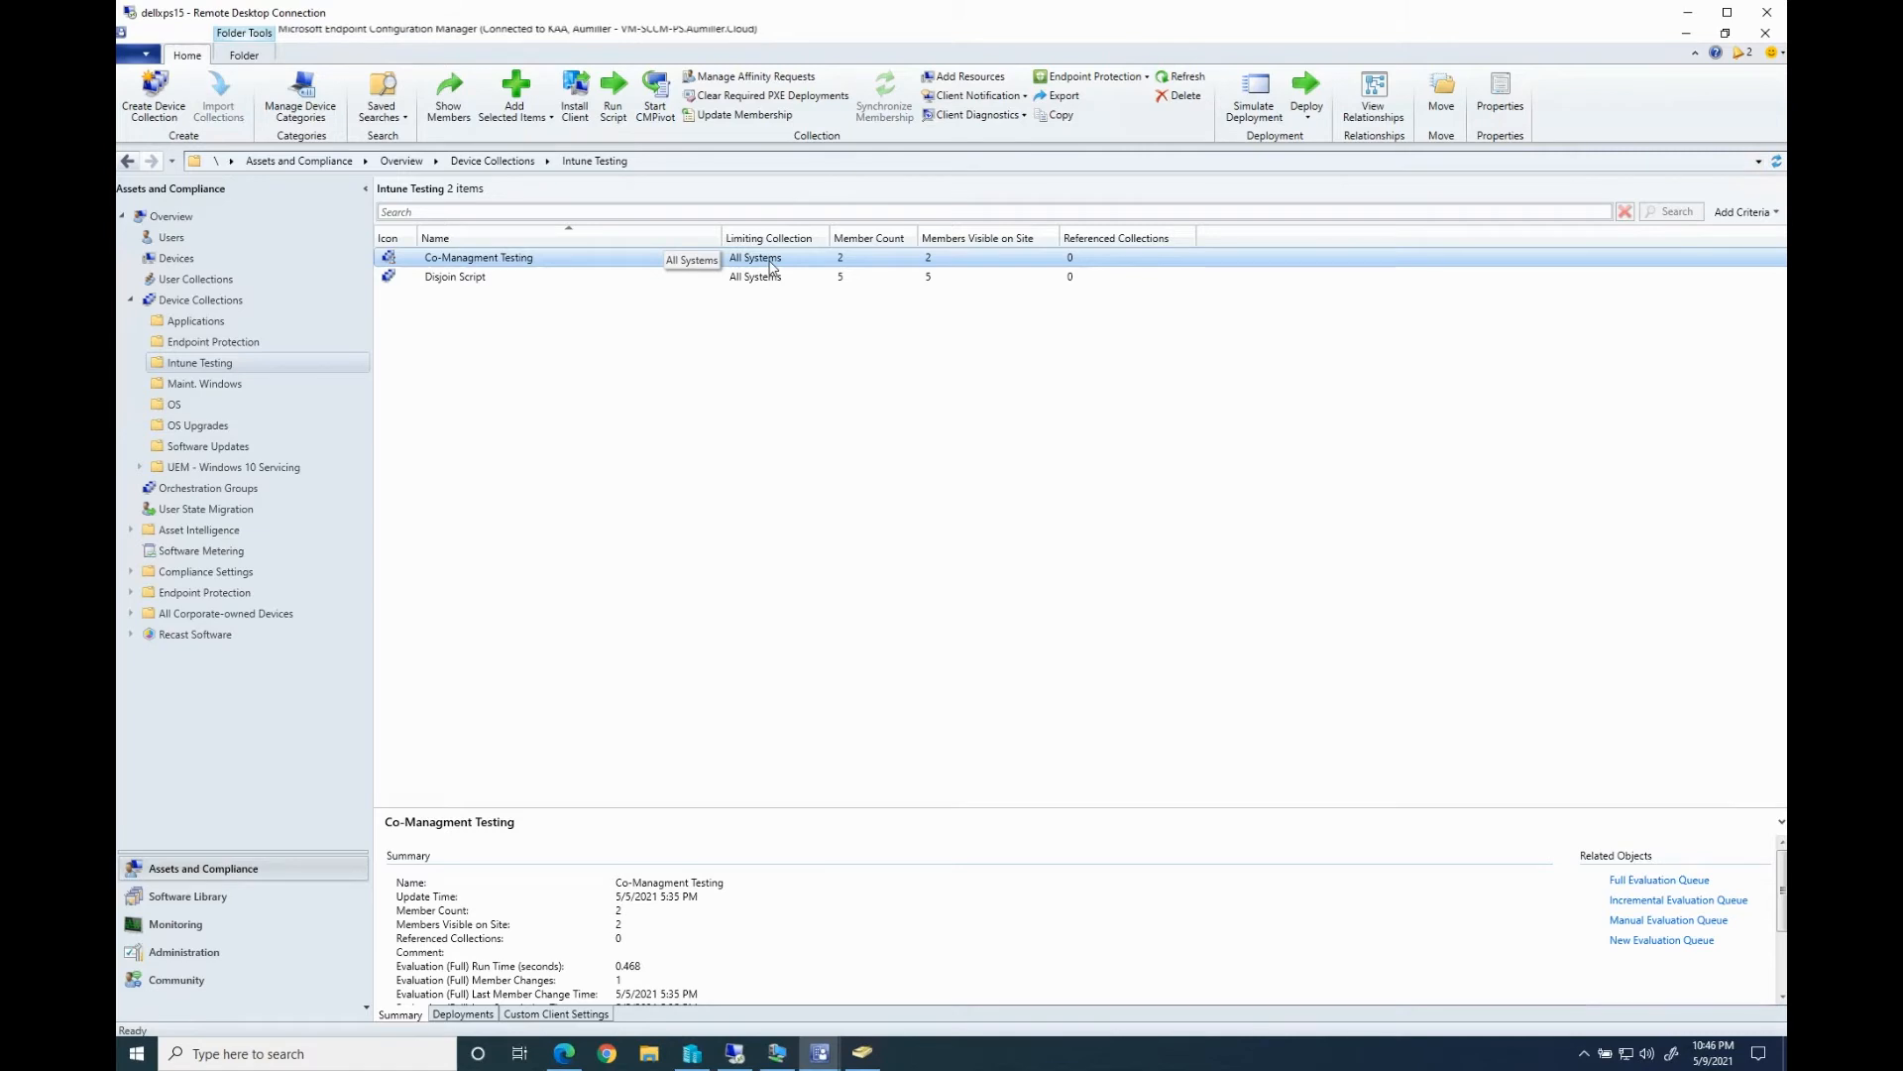
click(1775, 163)
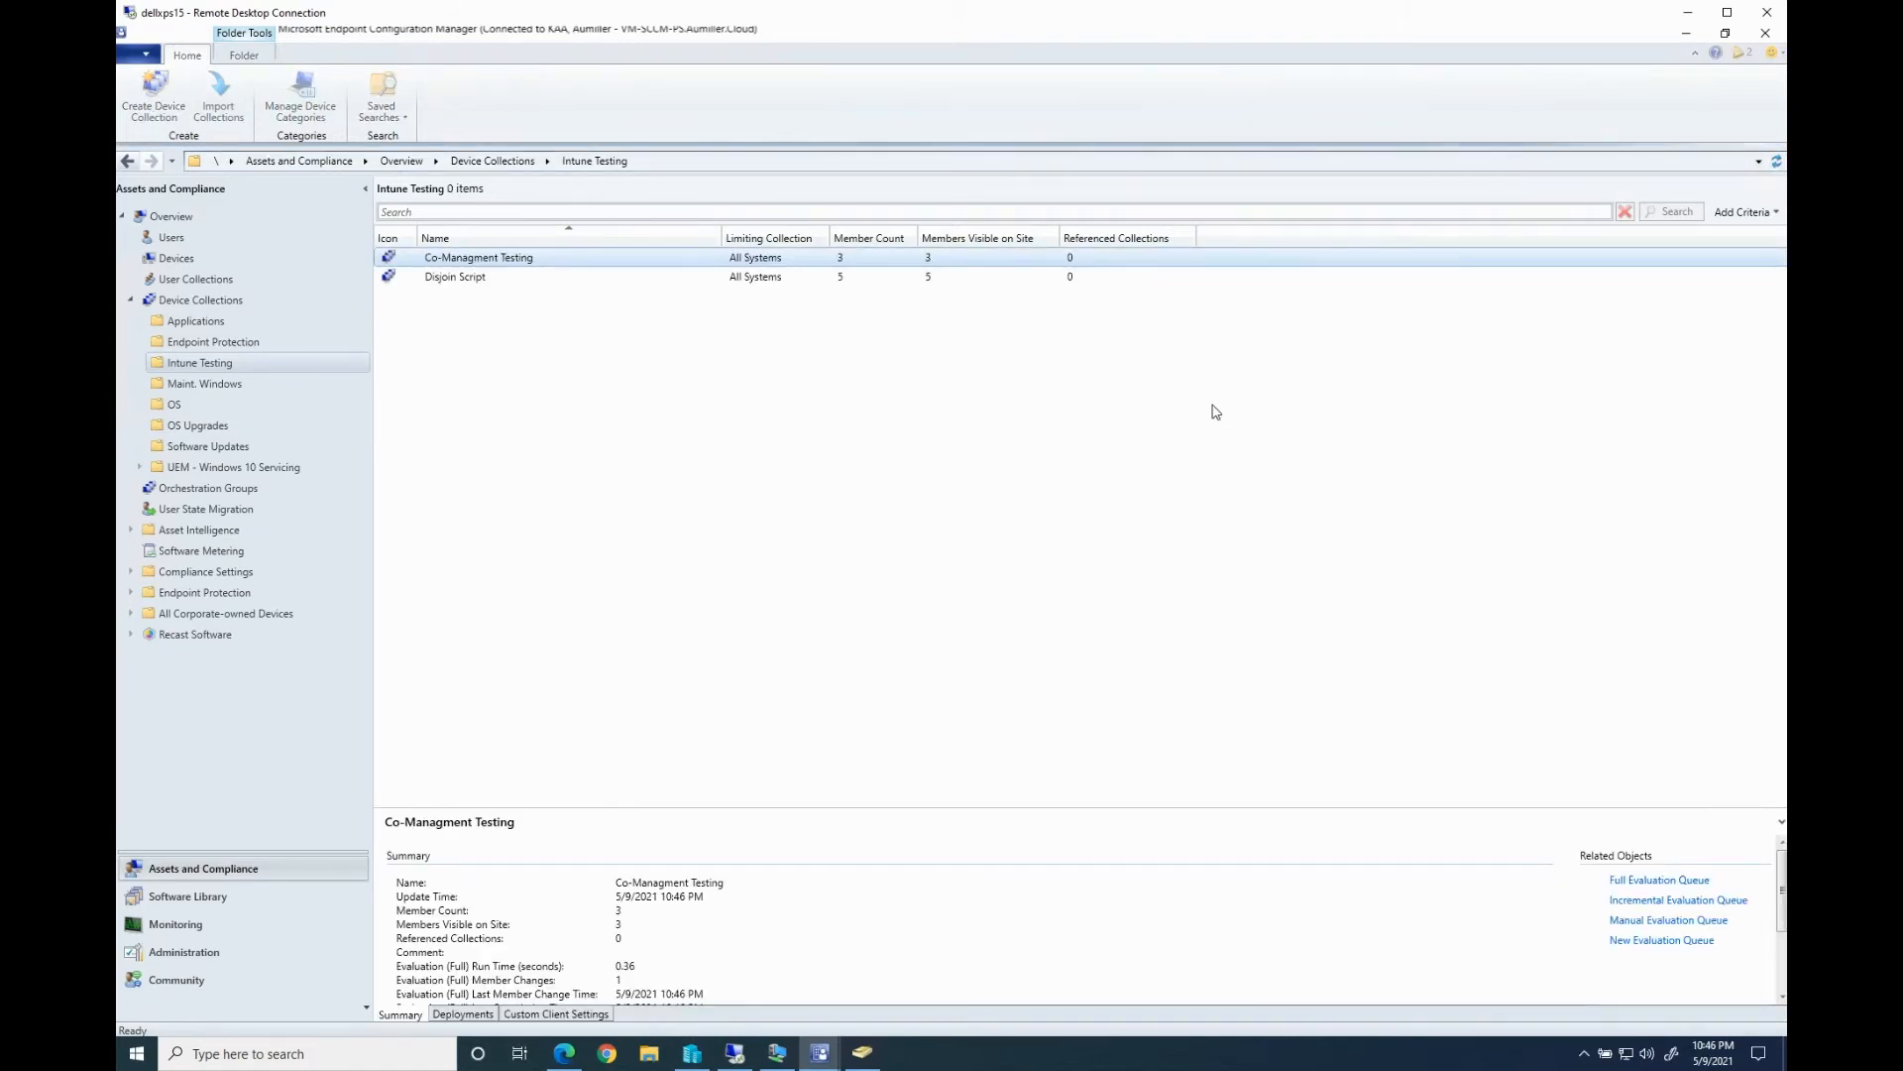
double_click(745, 263)
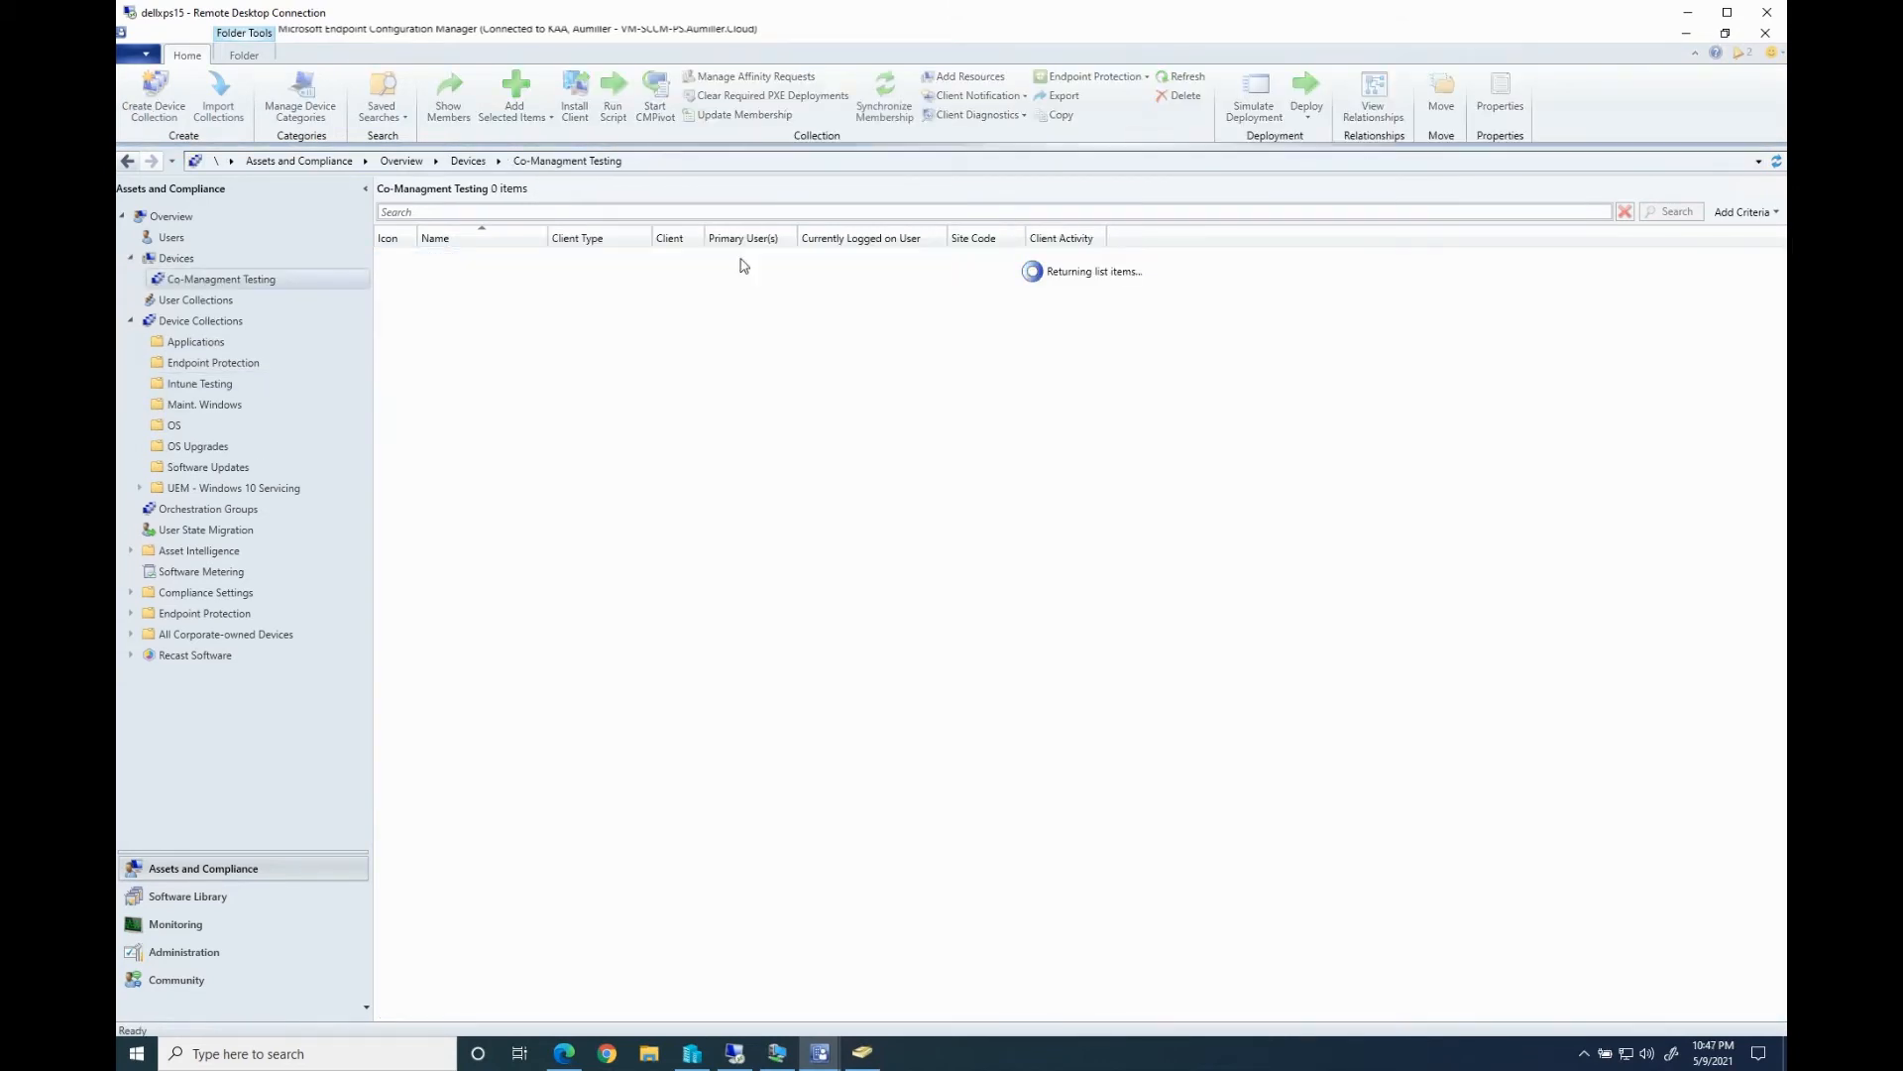
click(481, 300)
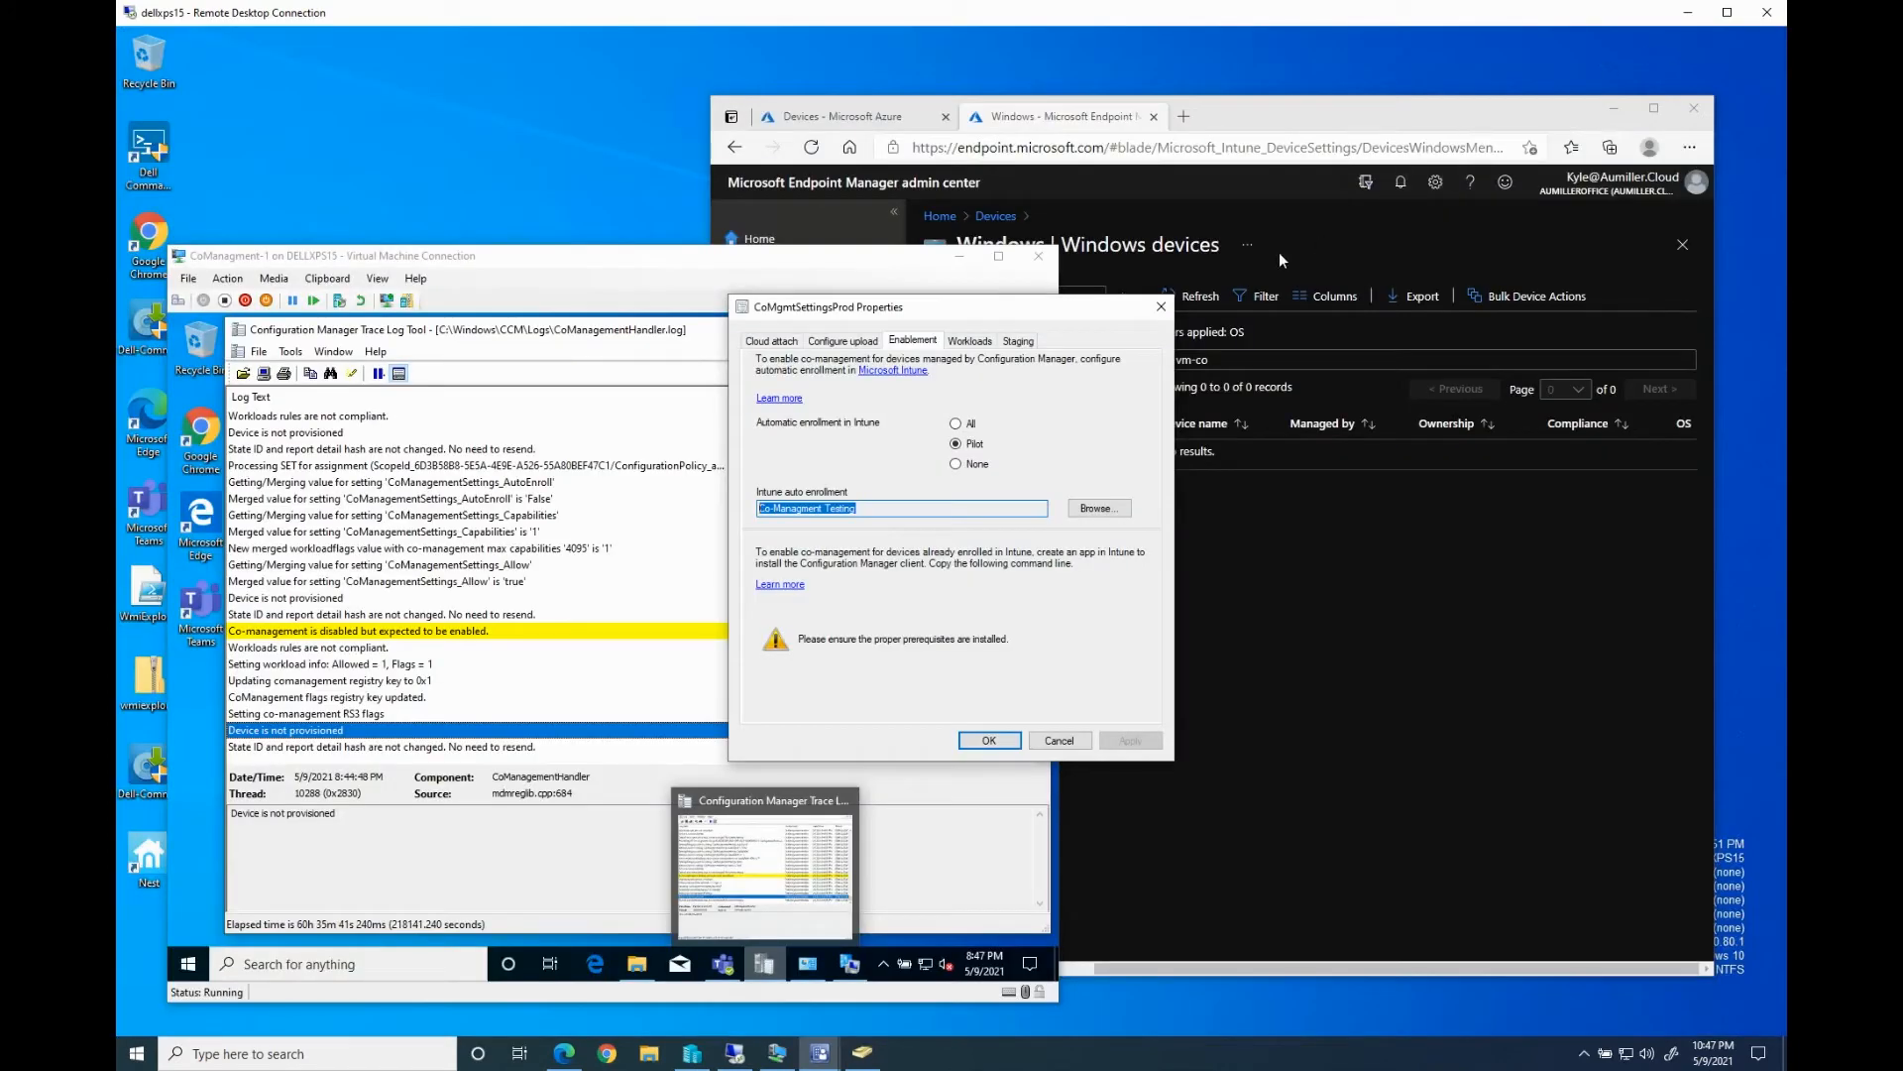
Close the CoMgmtSettingsProd properties, return to the virtual machine's Configuration Manager client and refresh its assigned configuration baselines
click(1161, 306)
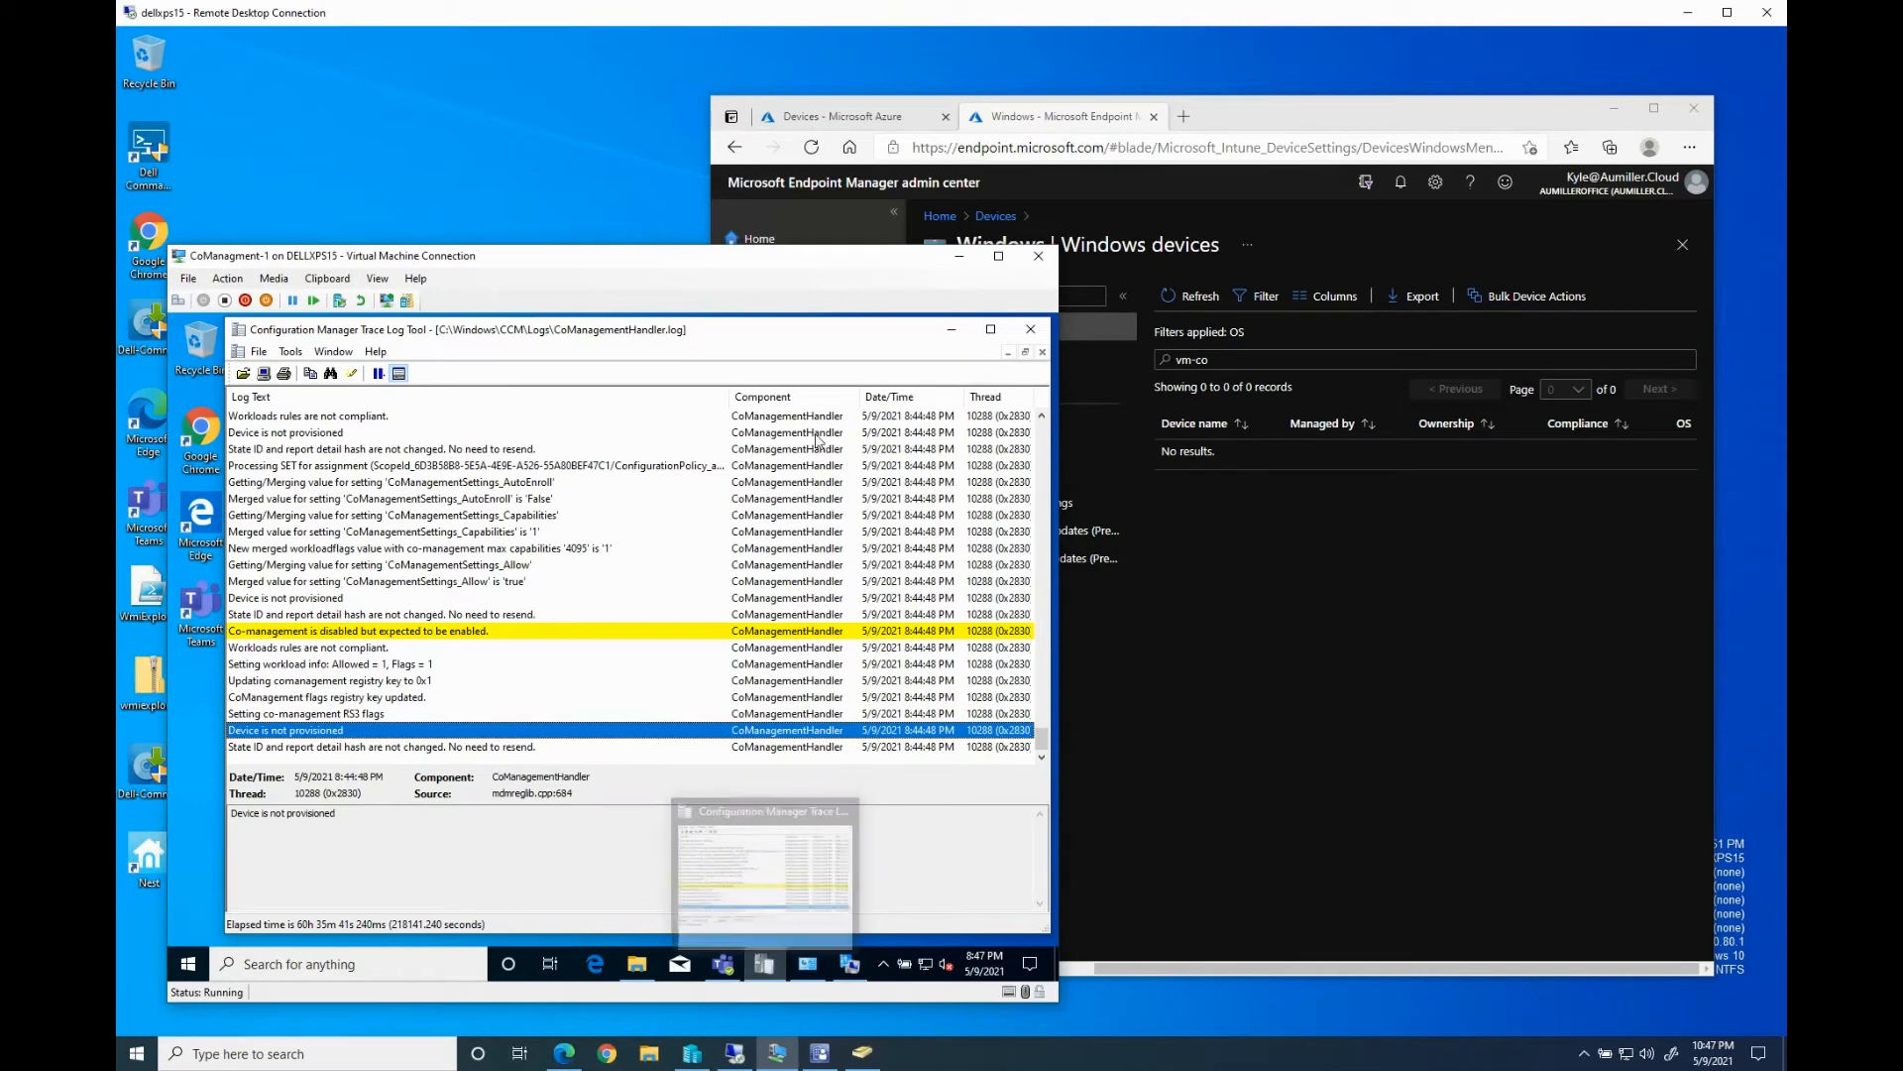
click(952, 329)
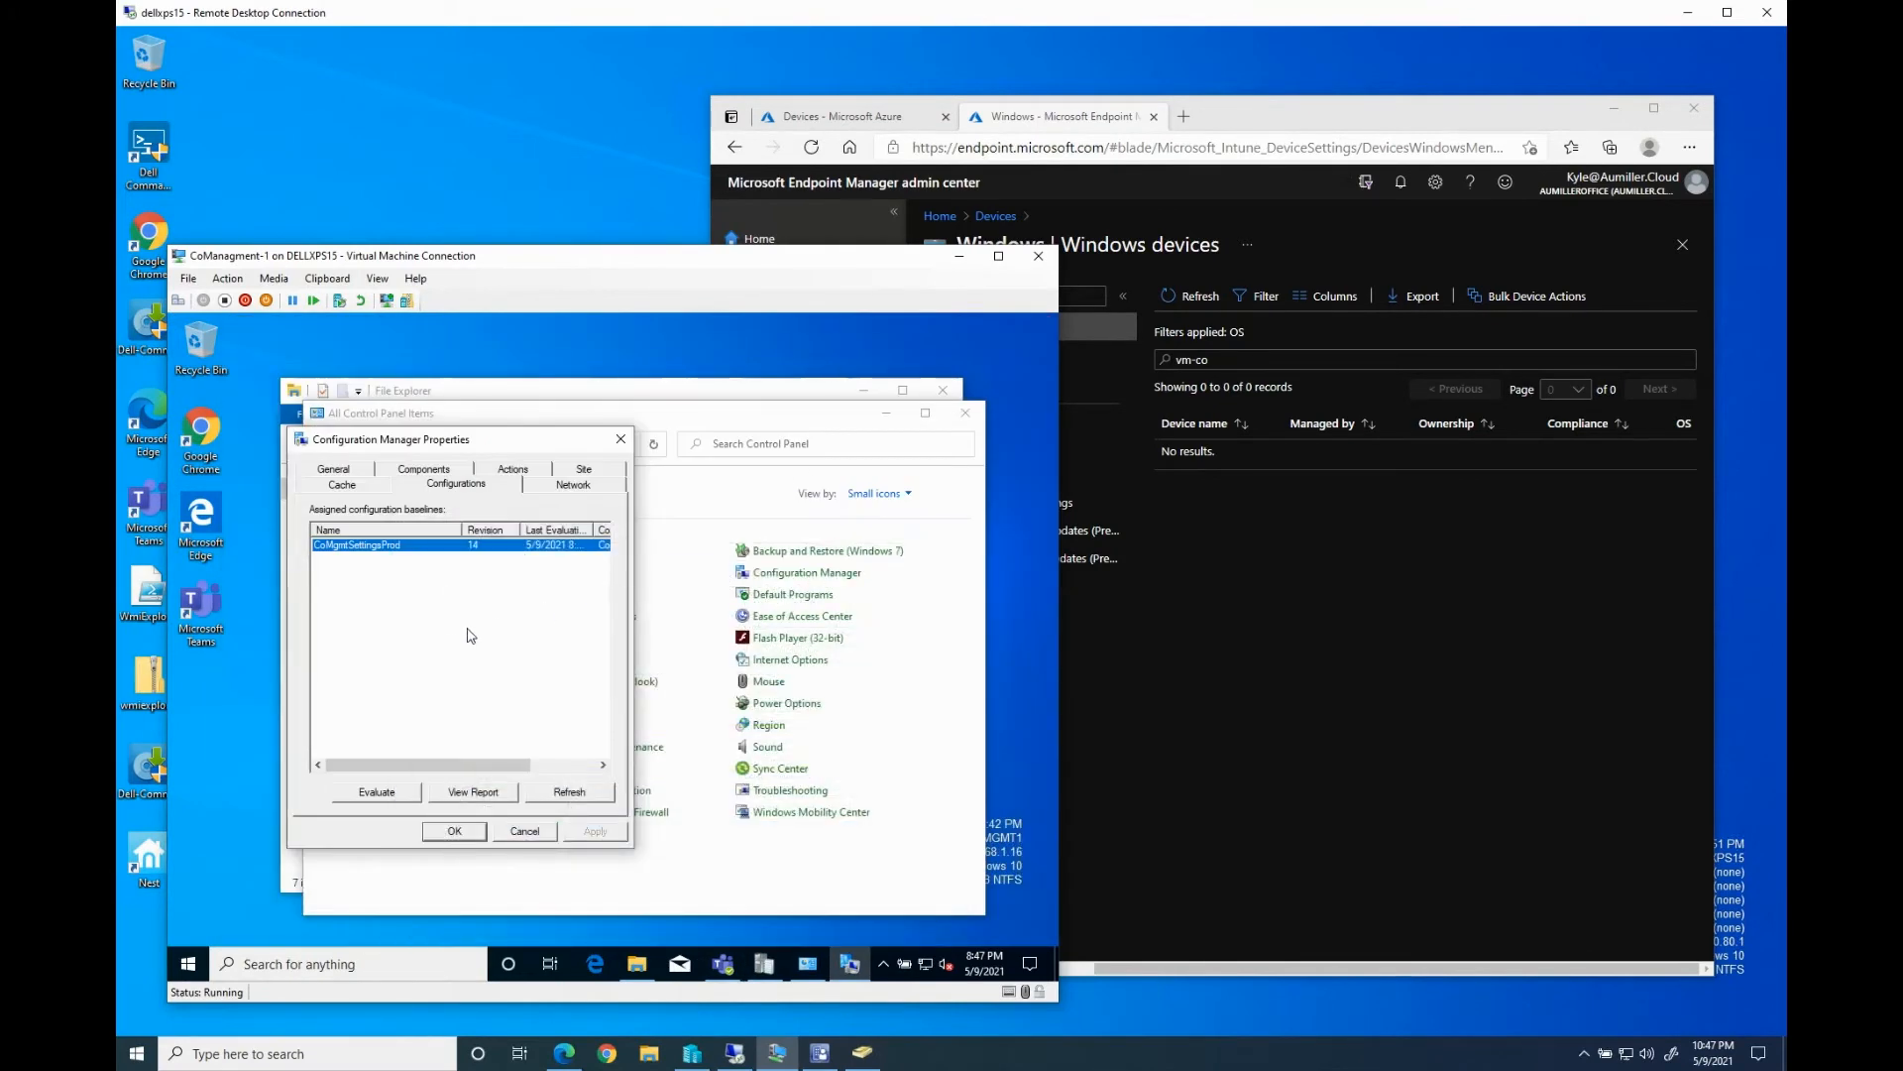
click(436, 684)
click(567, 799)
Run the Machine Policy Retrieval & Evaluation Cycle on the virtual machine's client
click(522, 472)
click(419, 630)
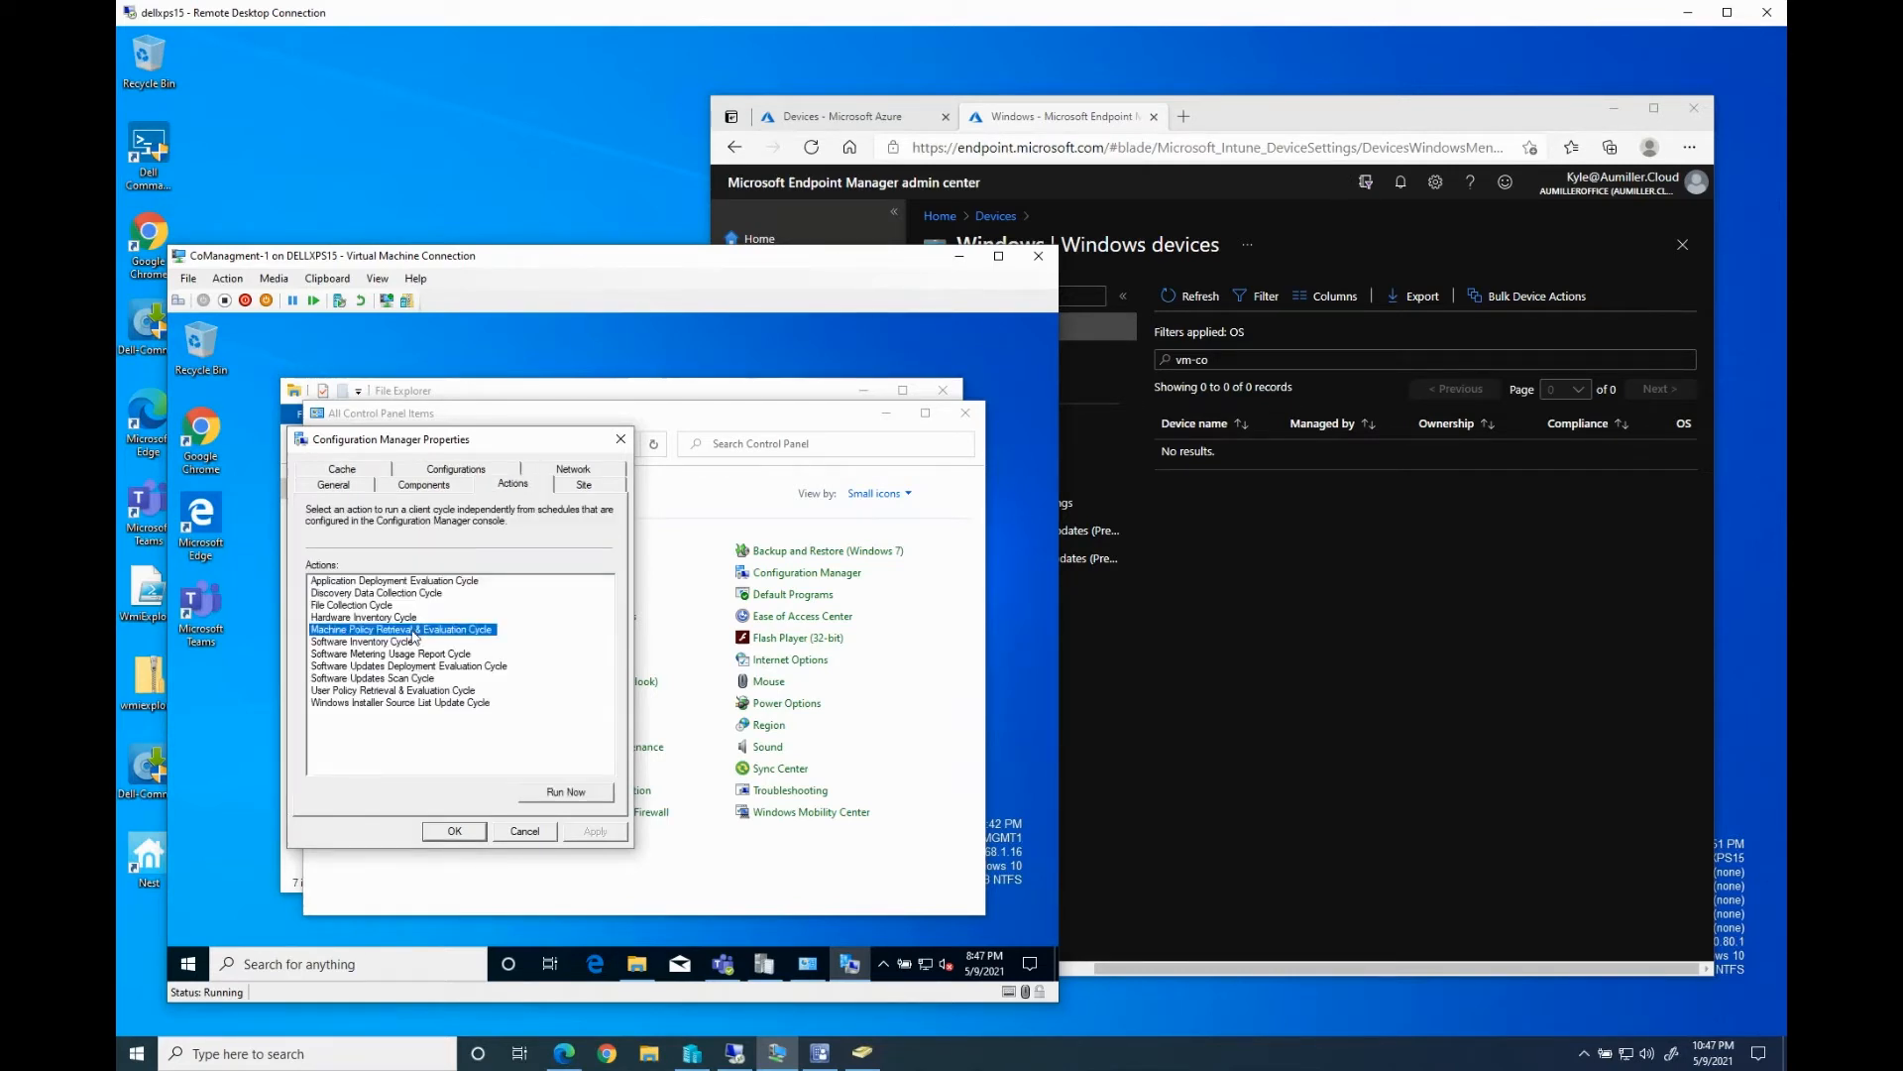
click(565, 793)
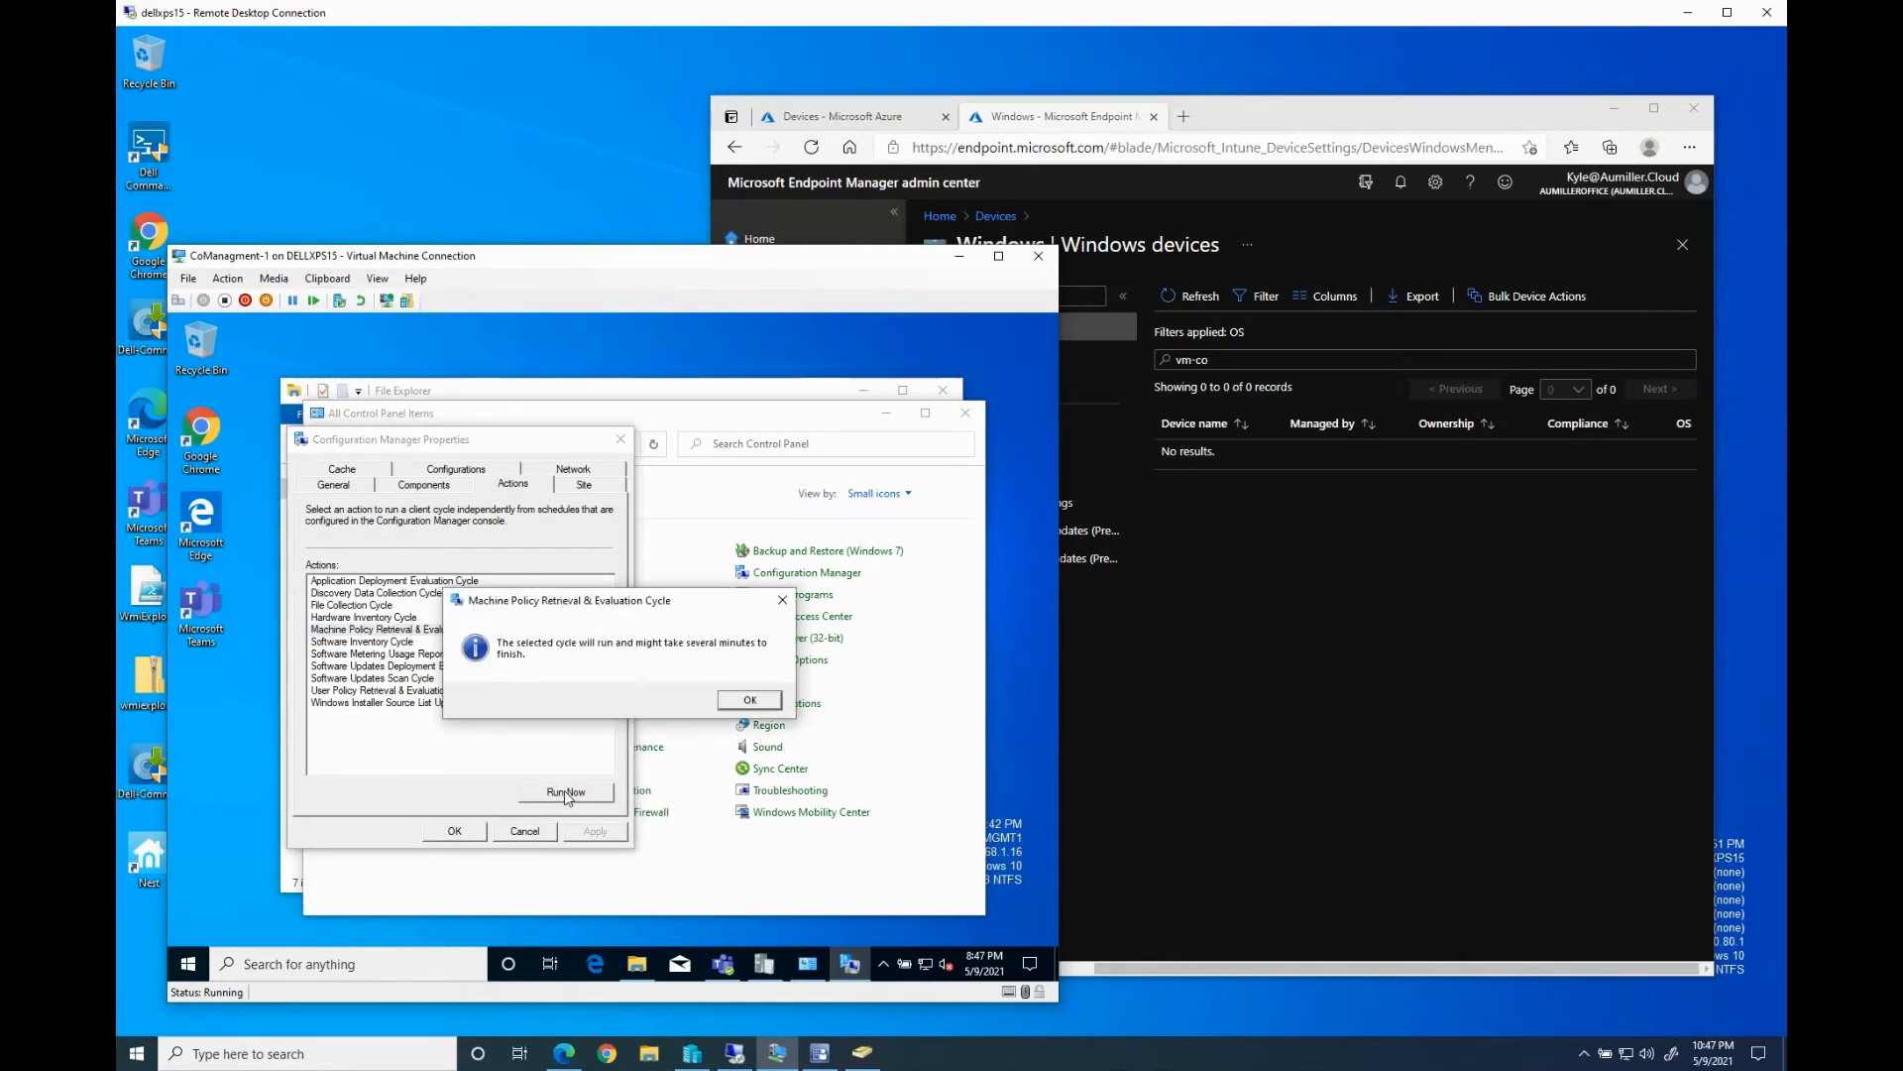
key(Return)
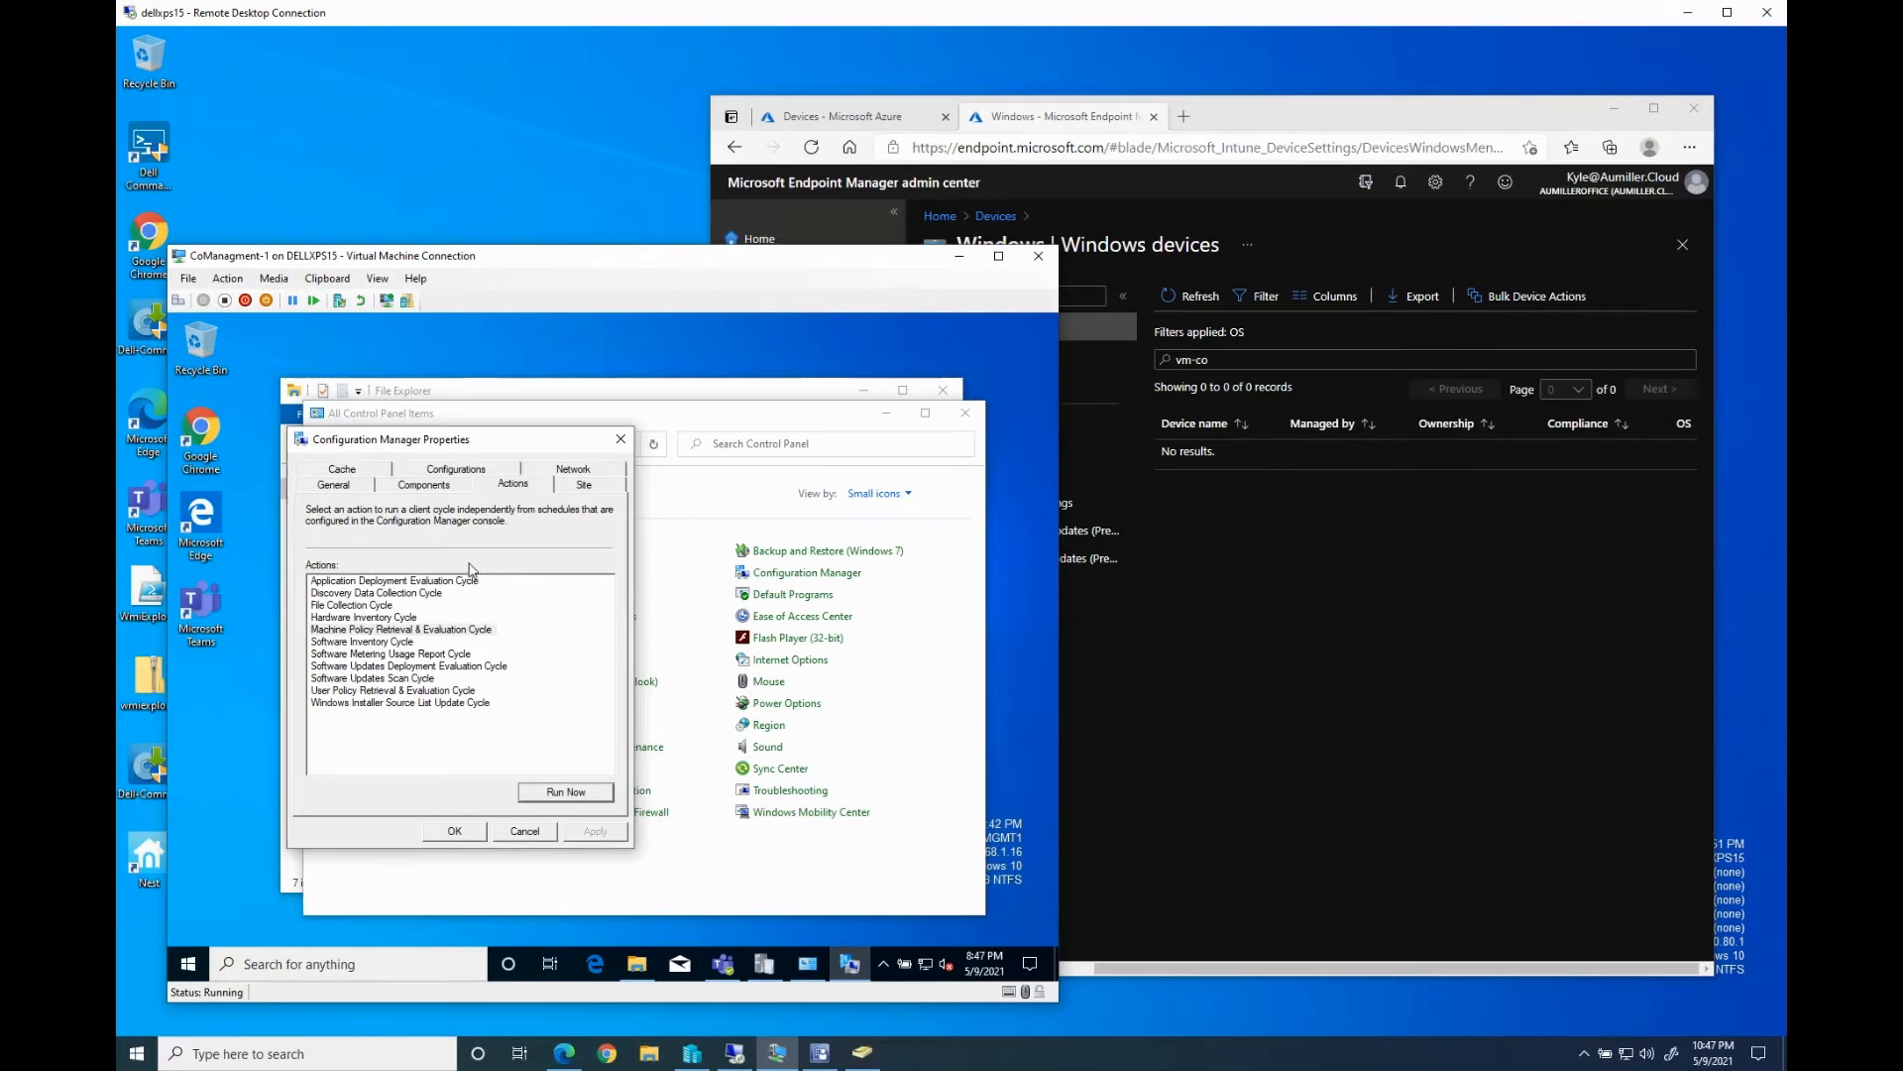
Evaluate the CoMgmtSettingsPilotAutoEnroll baseline, check the newest CoManagementHandler log entries, and evaluate the baseline again
click(446, 470)
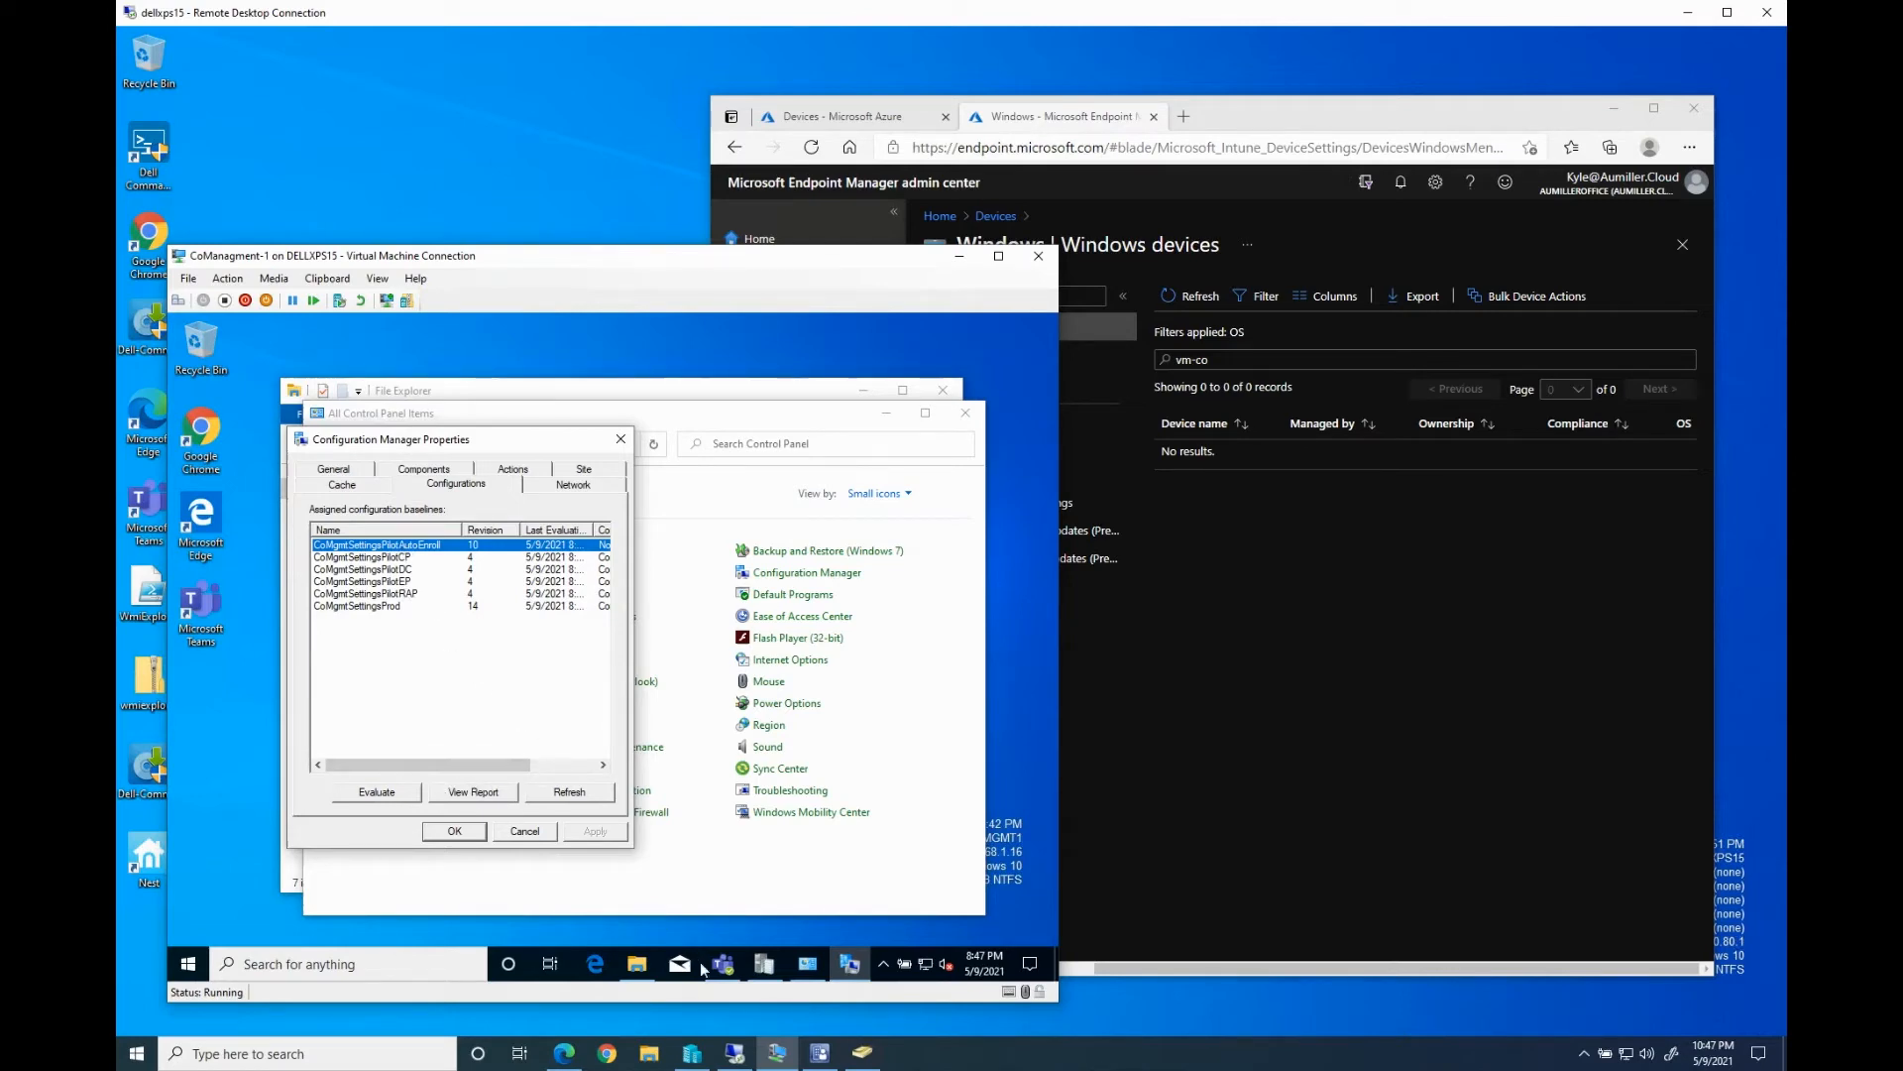
click(764, 963)
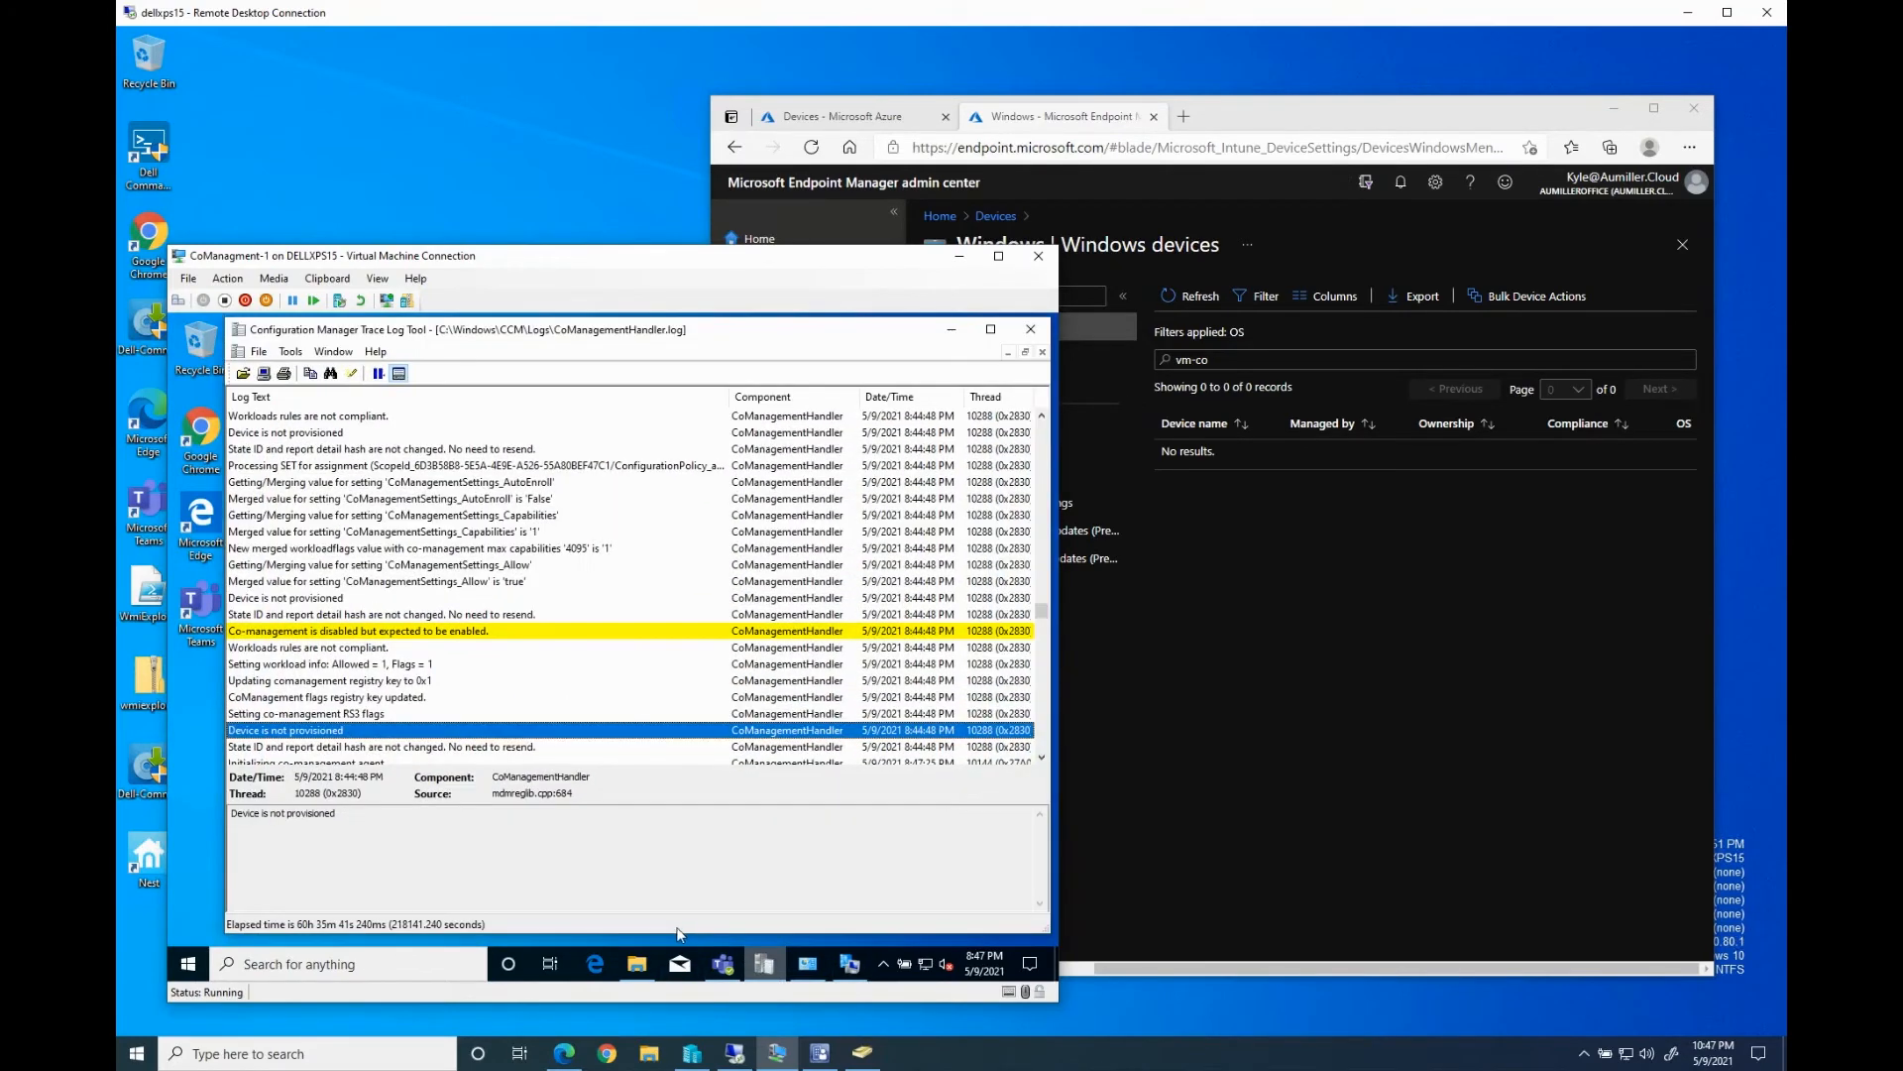
click(845, 964)
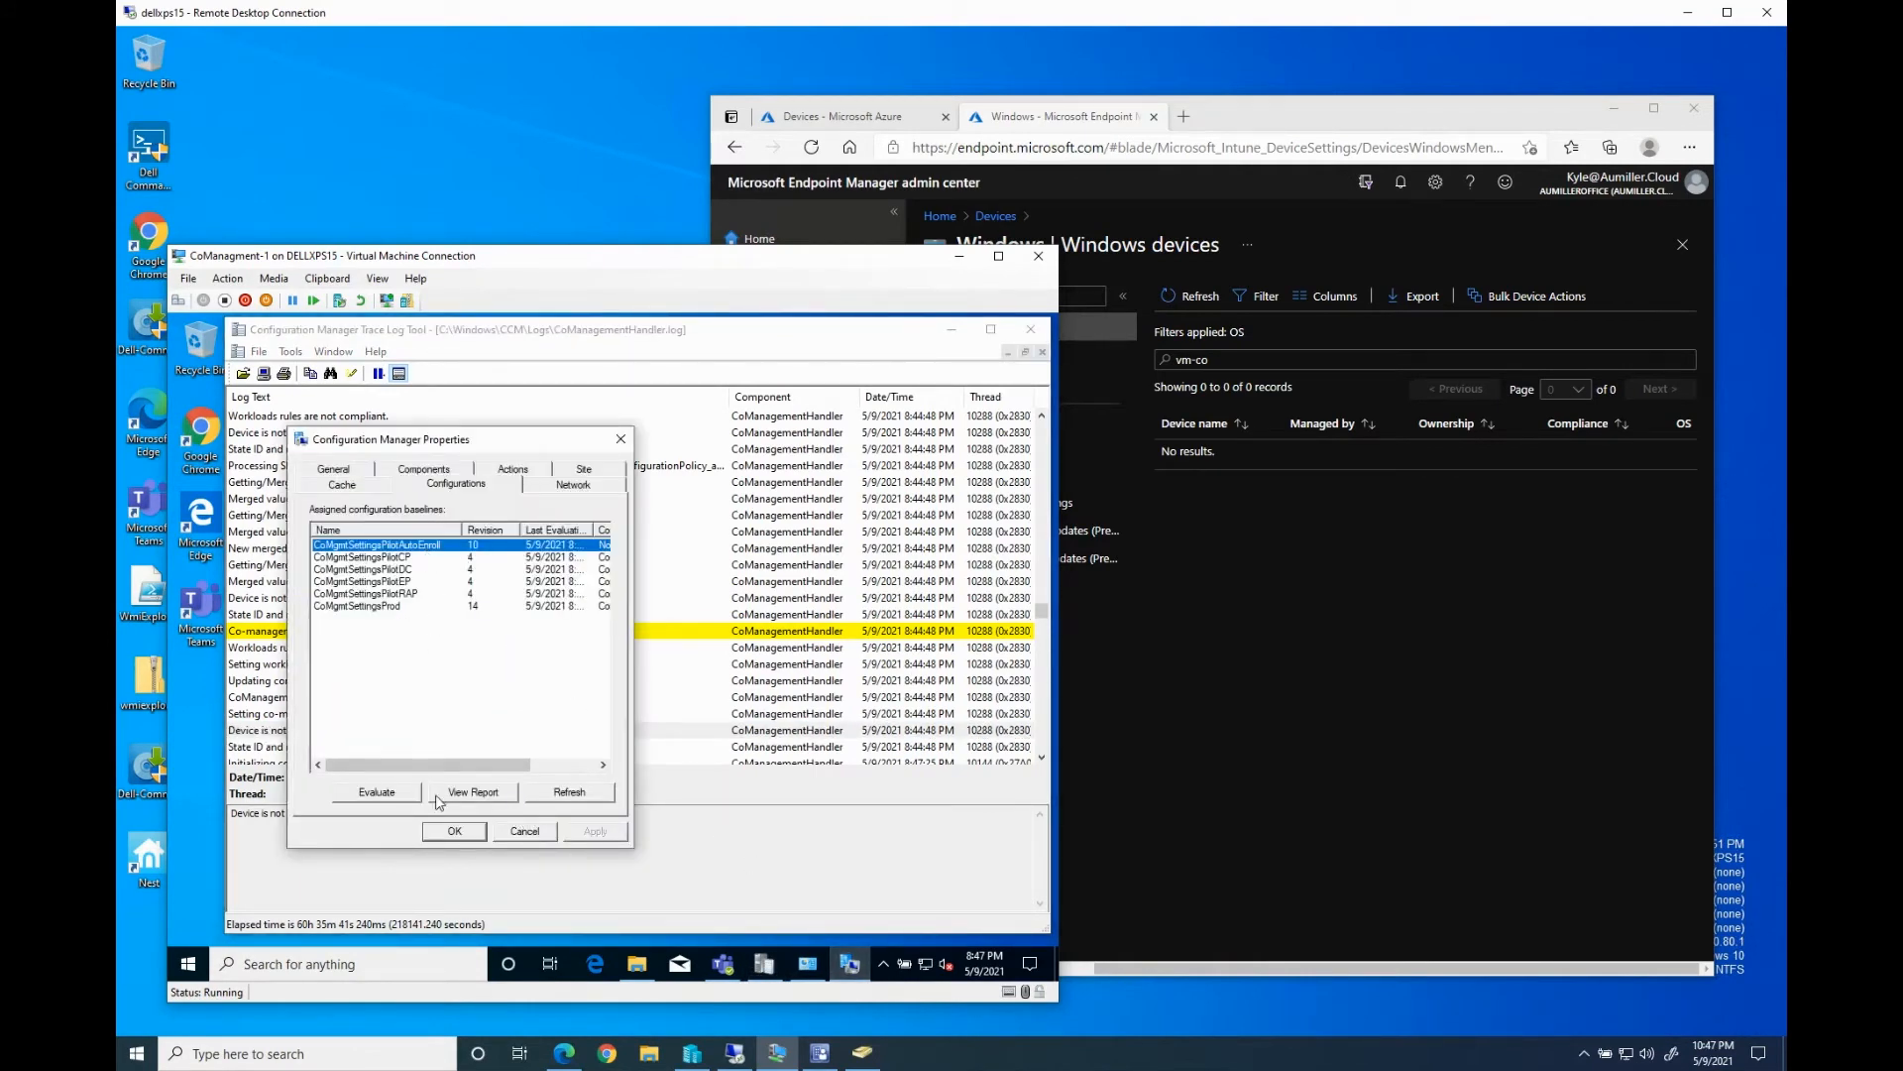
click(393, 793)
click(736, 751)
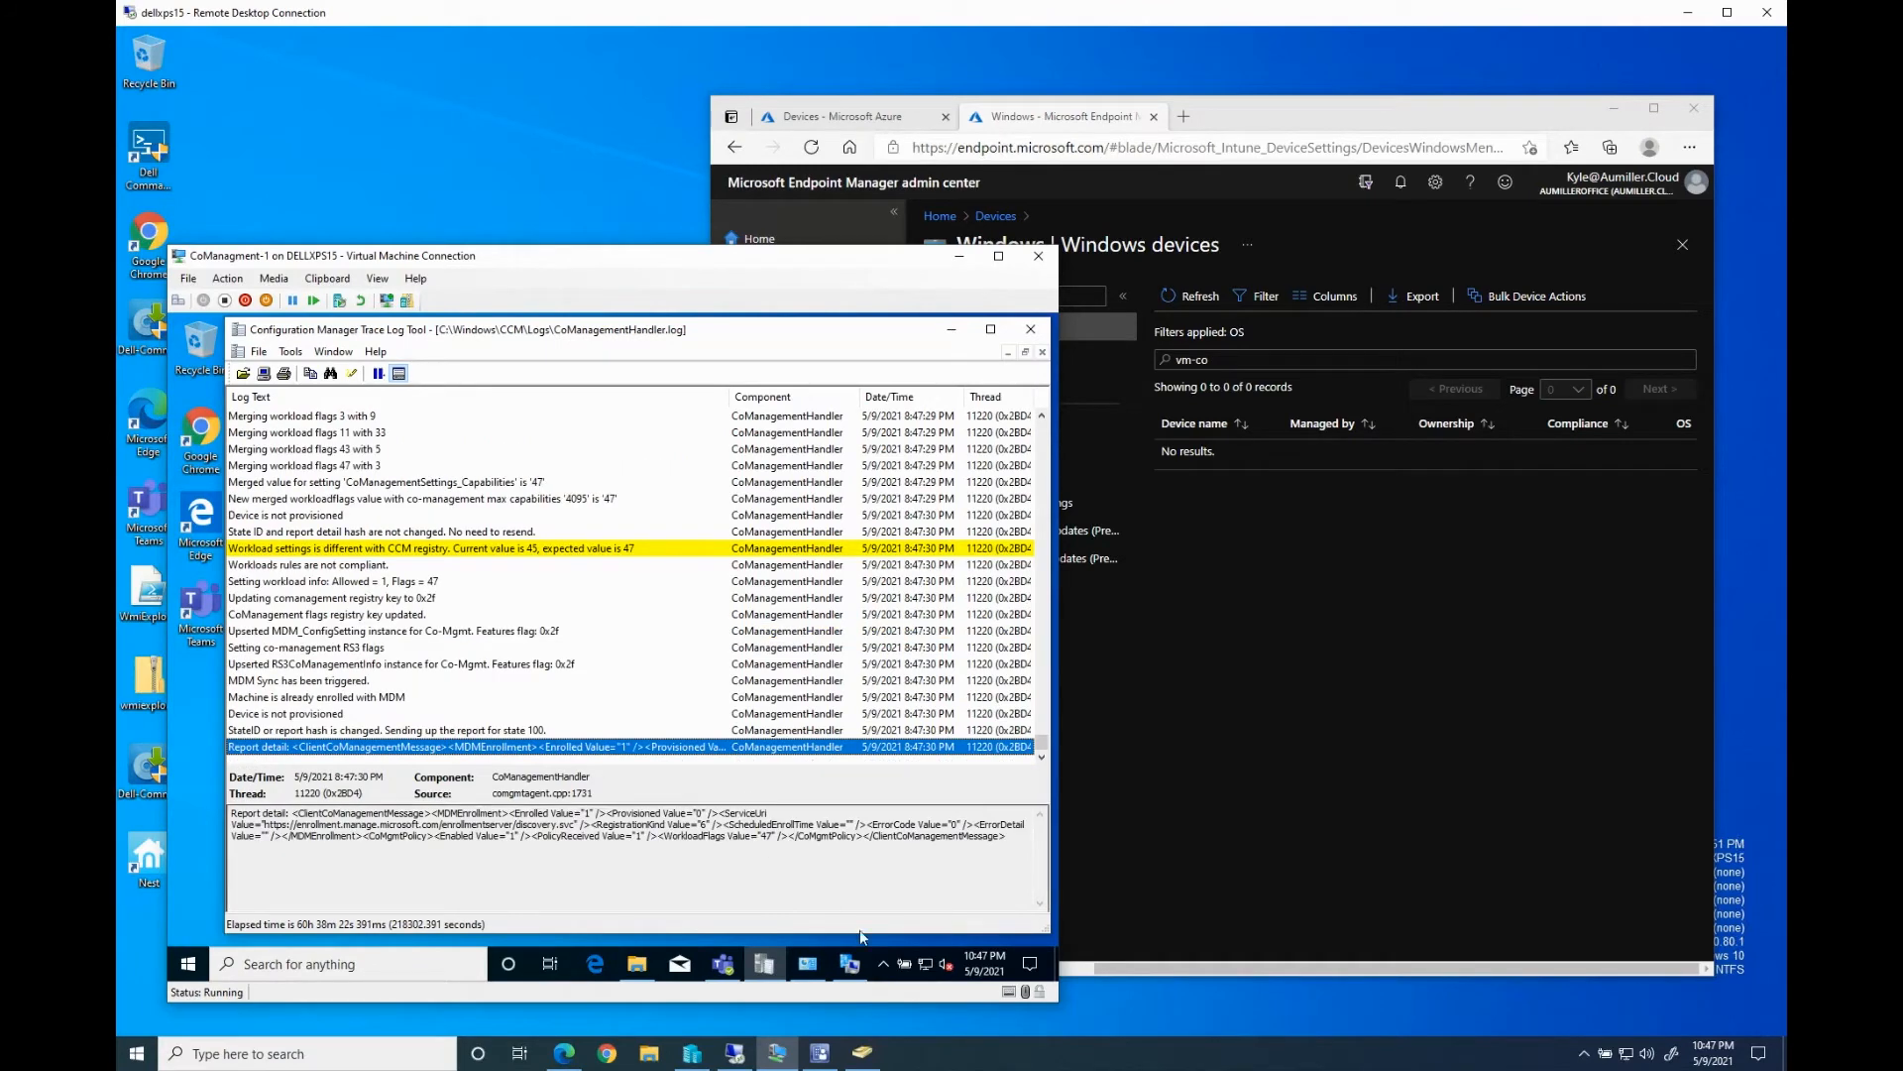
click(850, 964)
click(392, 793)
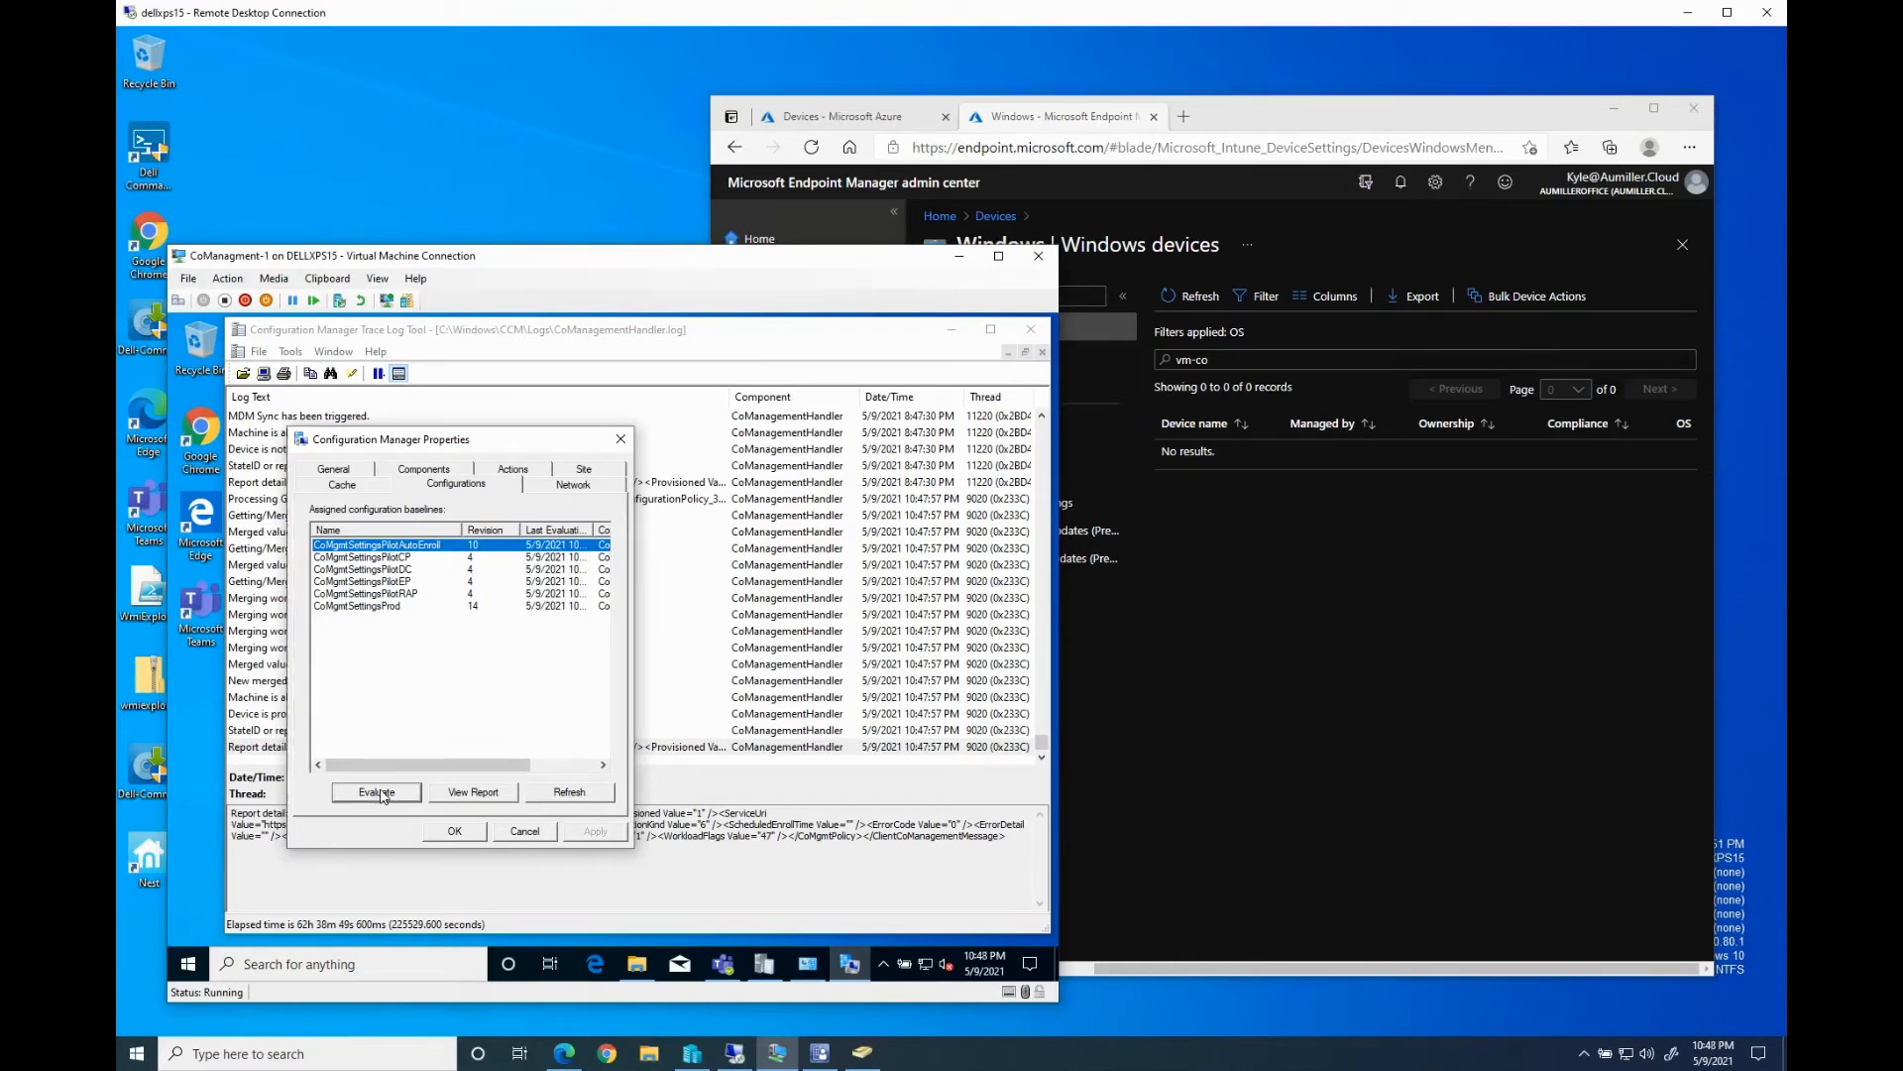
Move the client properties aside and inspect the newest CoManagementHandler log entries for MDM enrollment and provisioning status
drag(433, 447, 326, 534)
drag(396, 338, 435, 335)
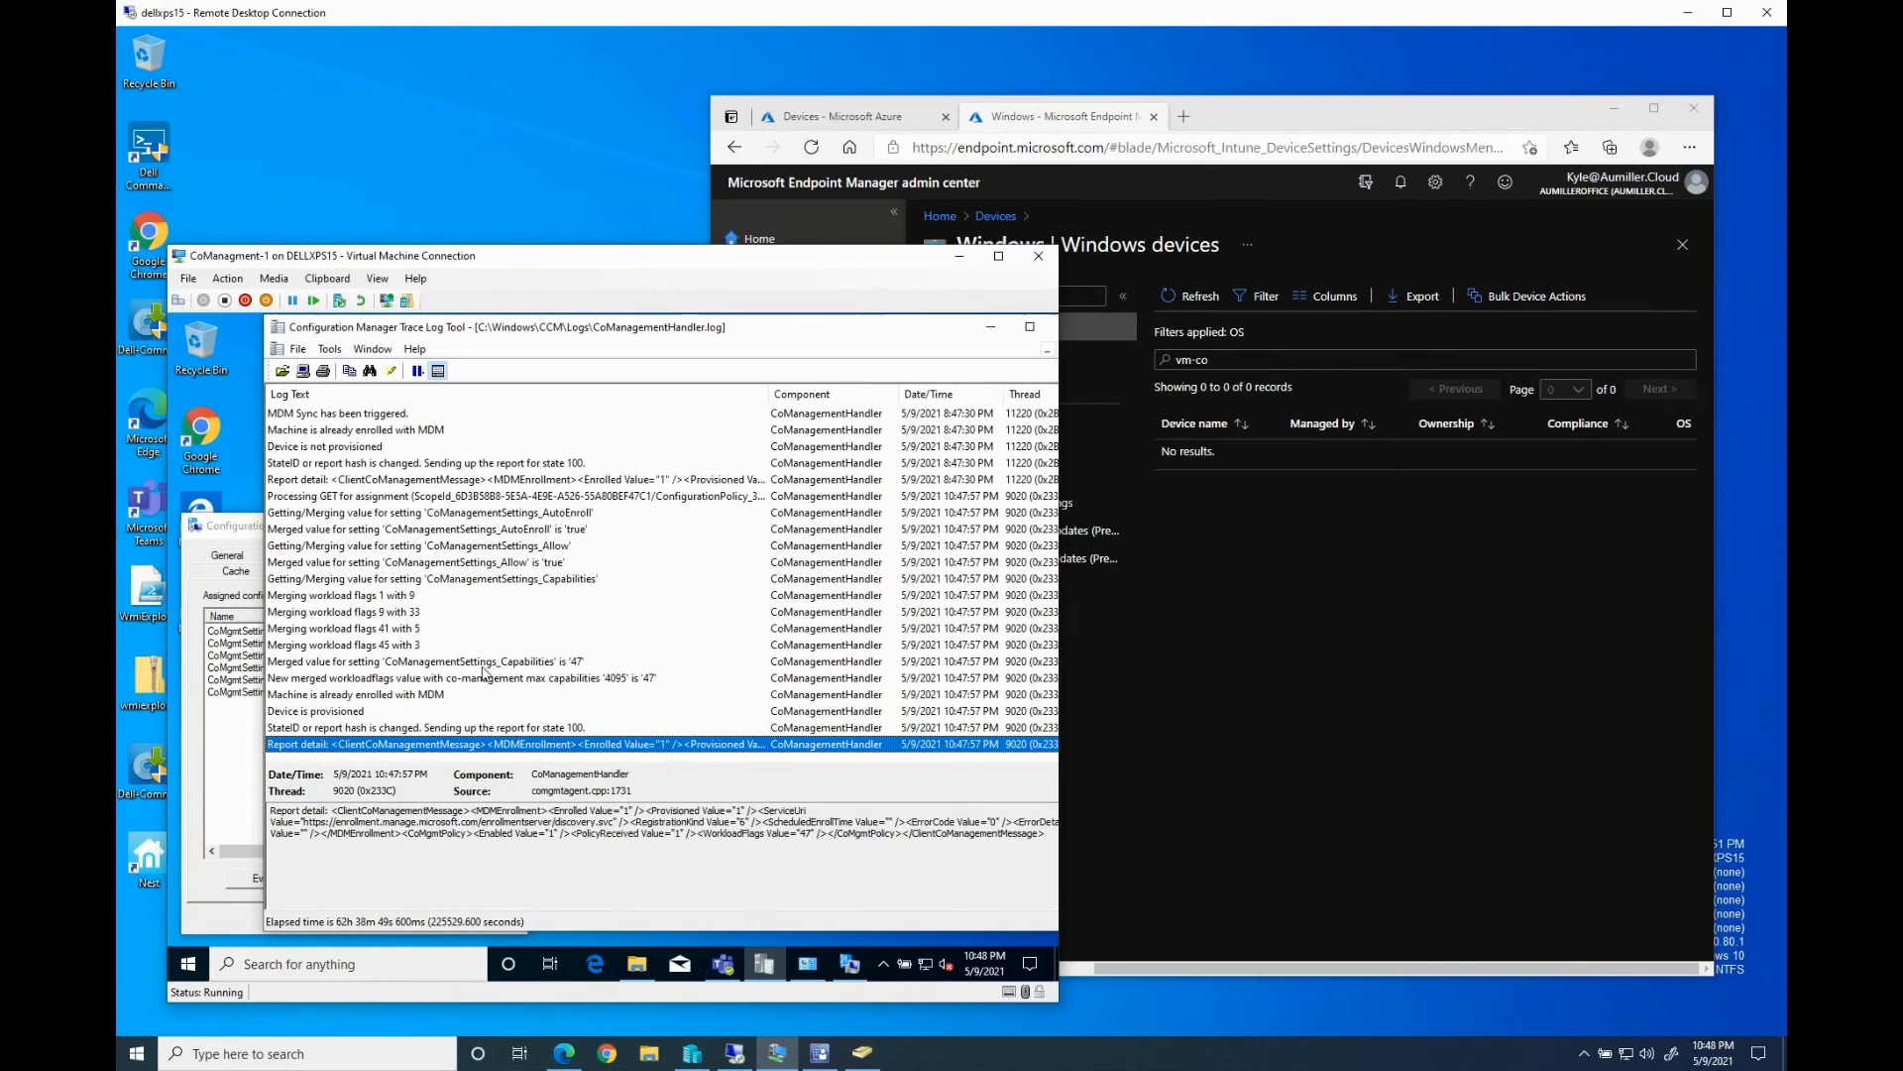
click(317, 713)
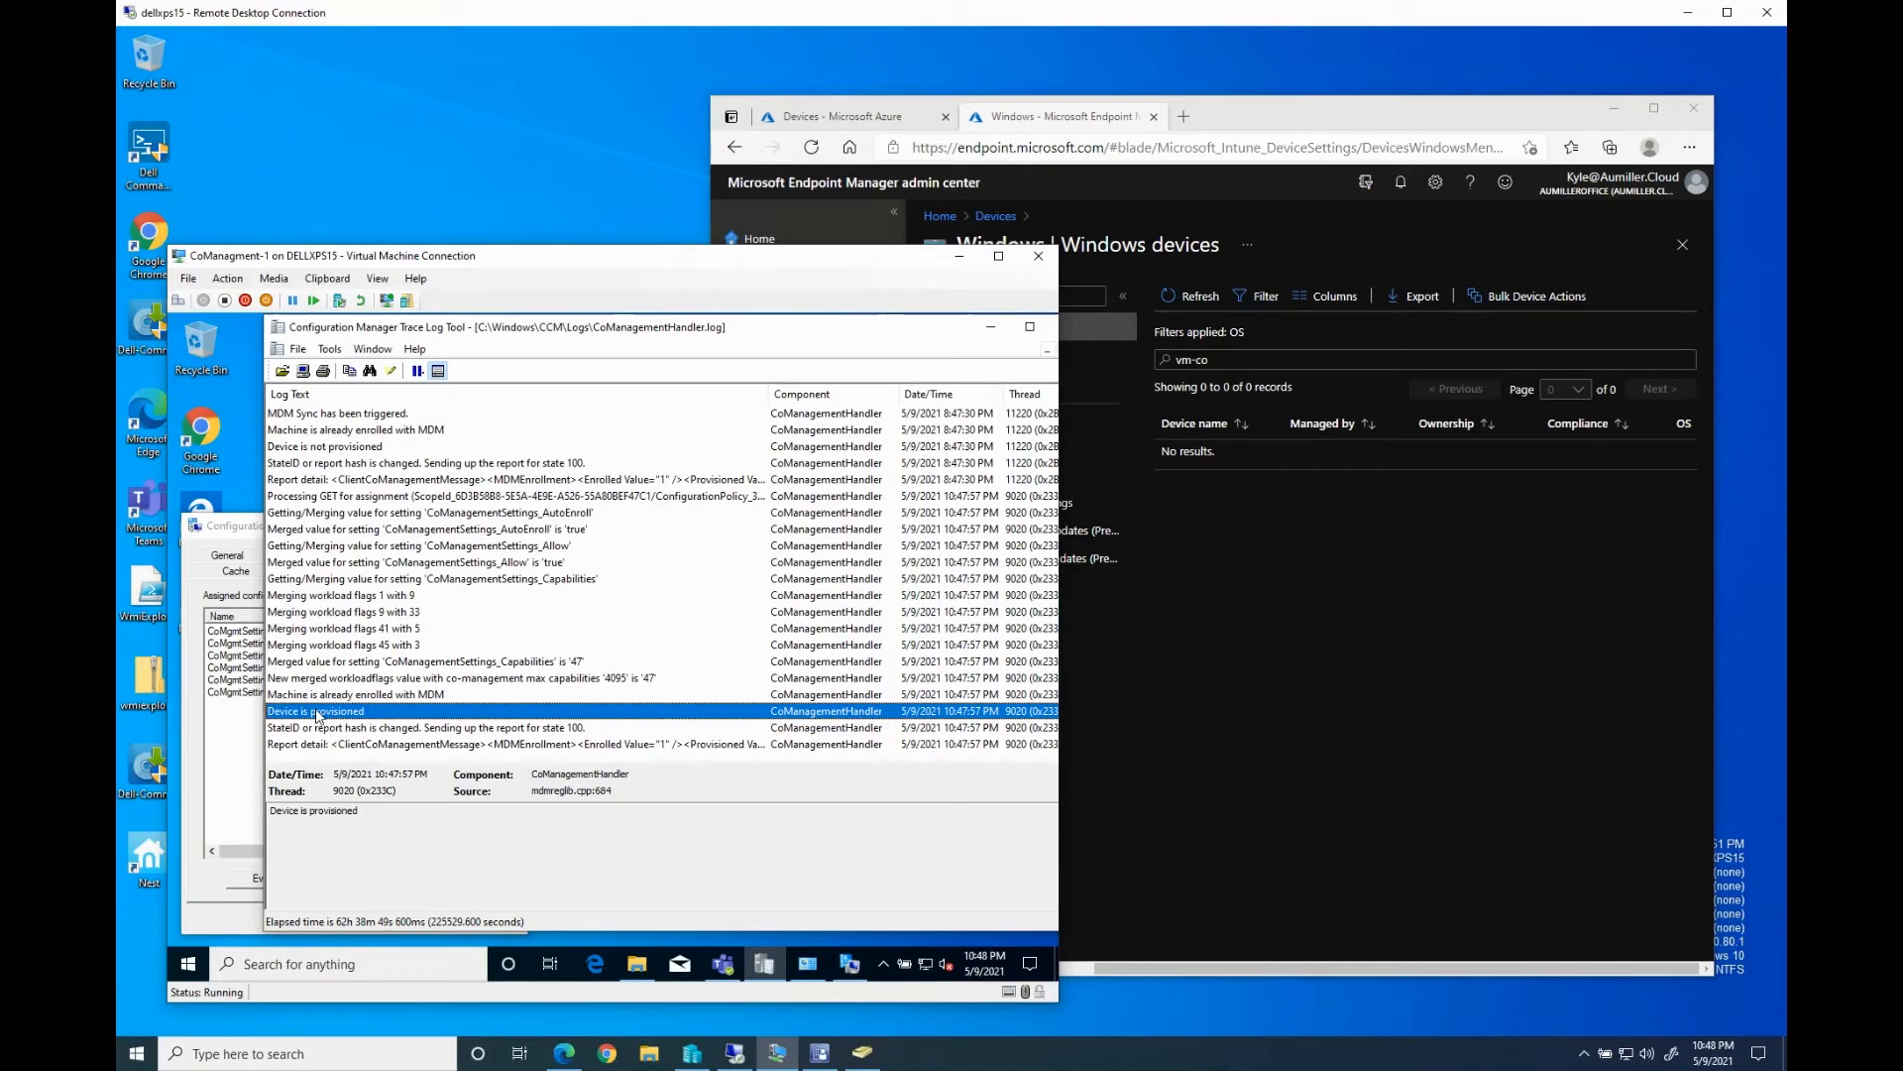
click(336, 697)
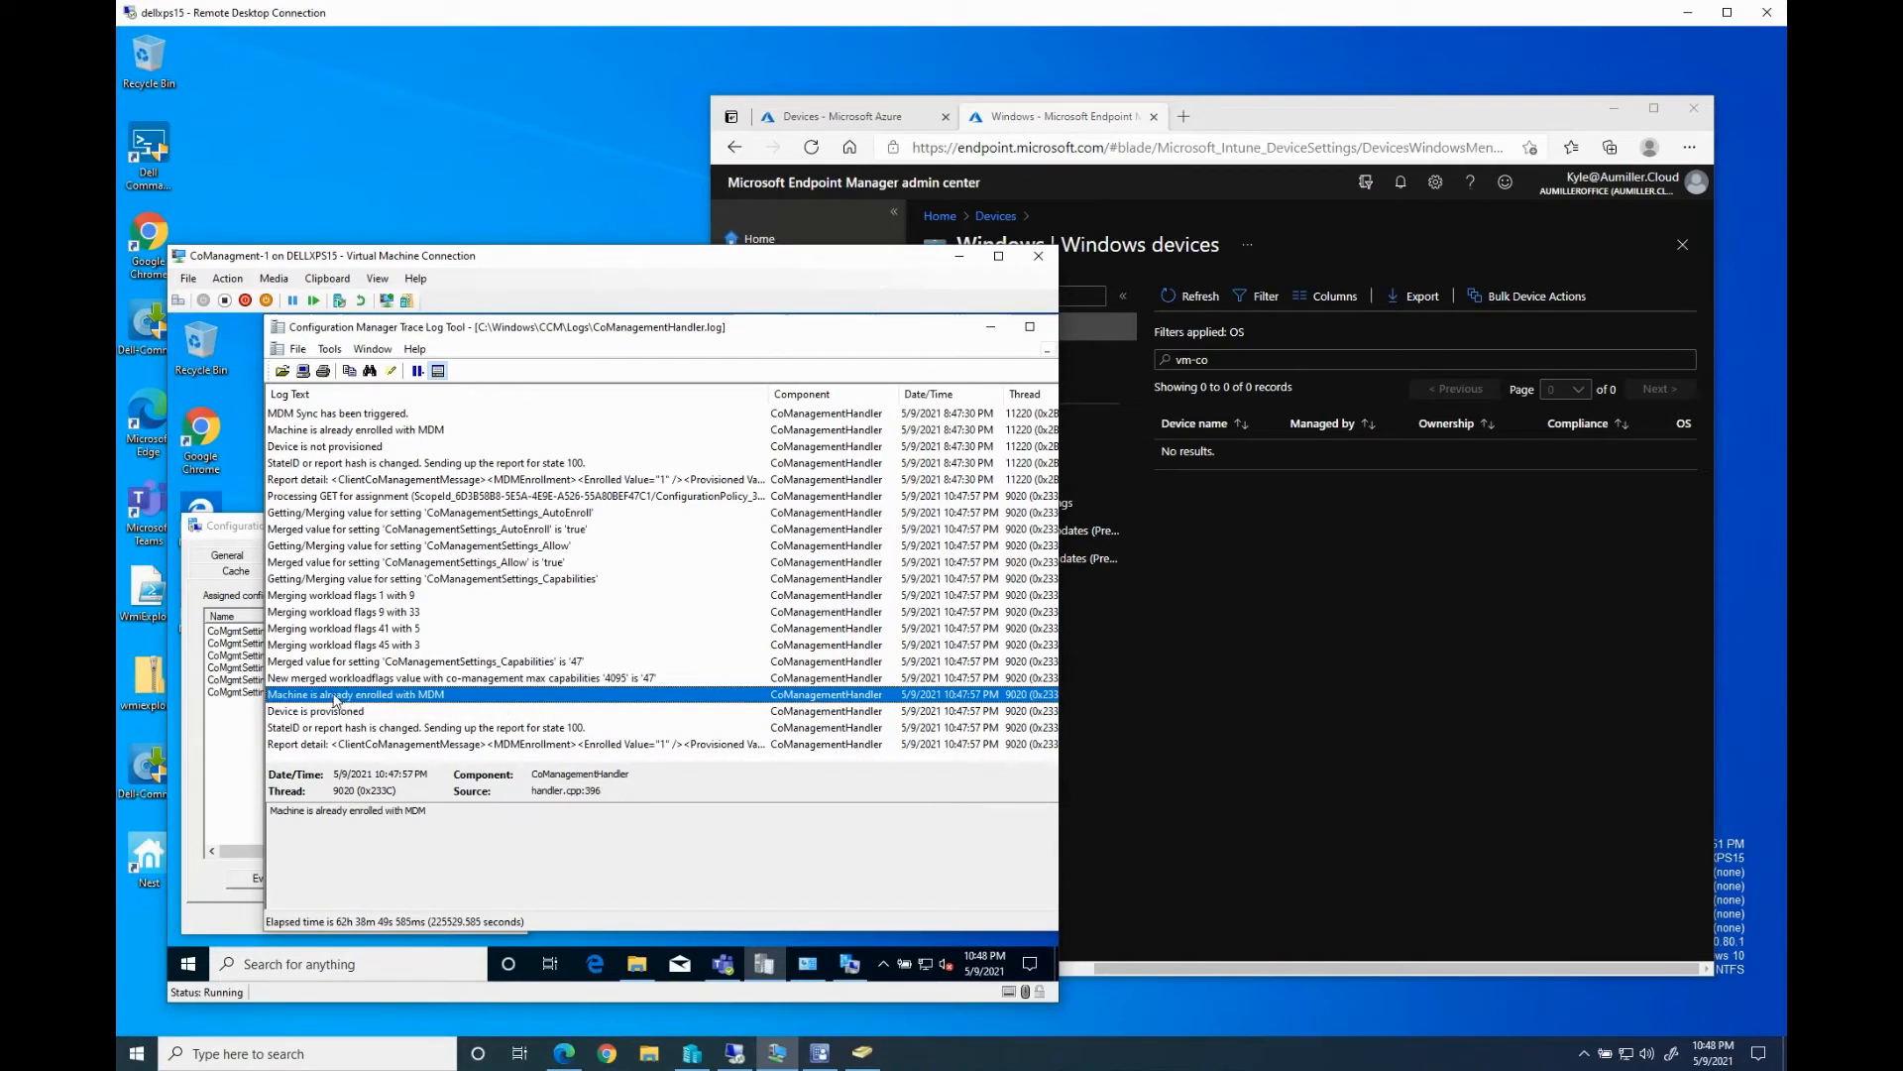
click(331, 714)
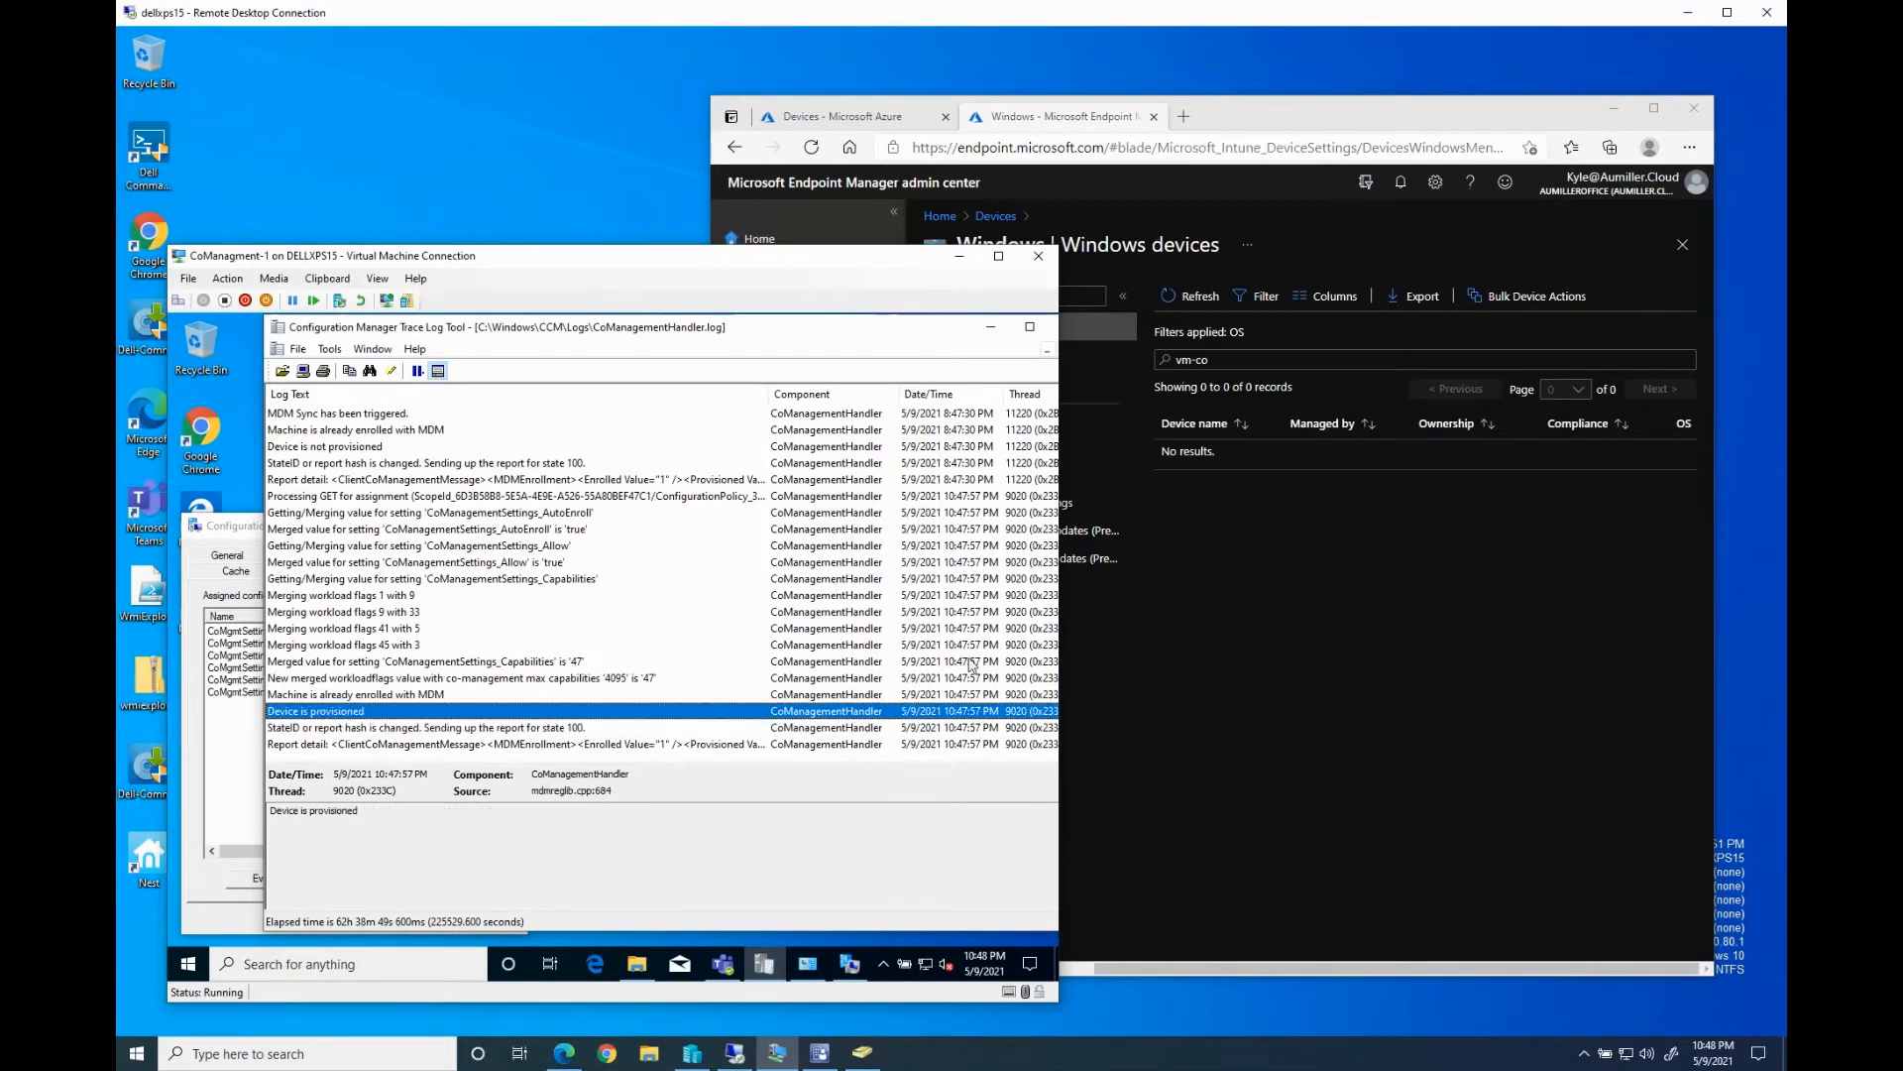
Switch to the Endpoint Manager admin center and refresh the Windows devices list filtered by vm-co
click(1247, 629)
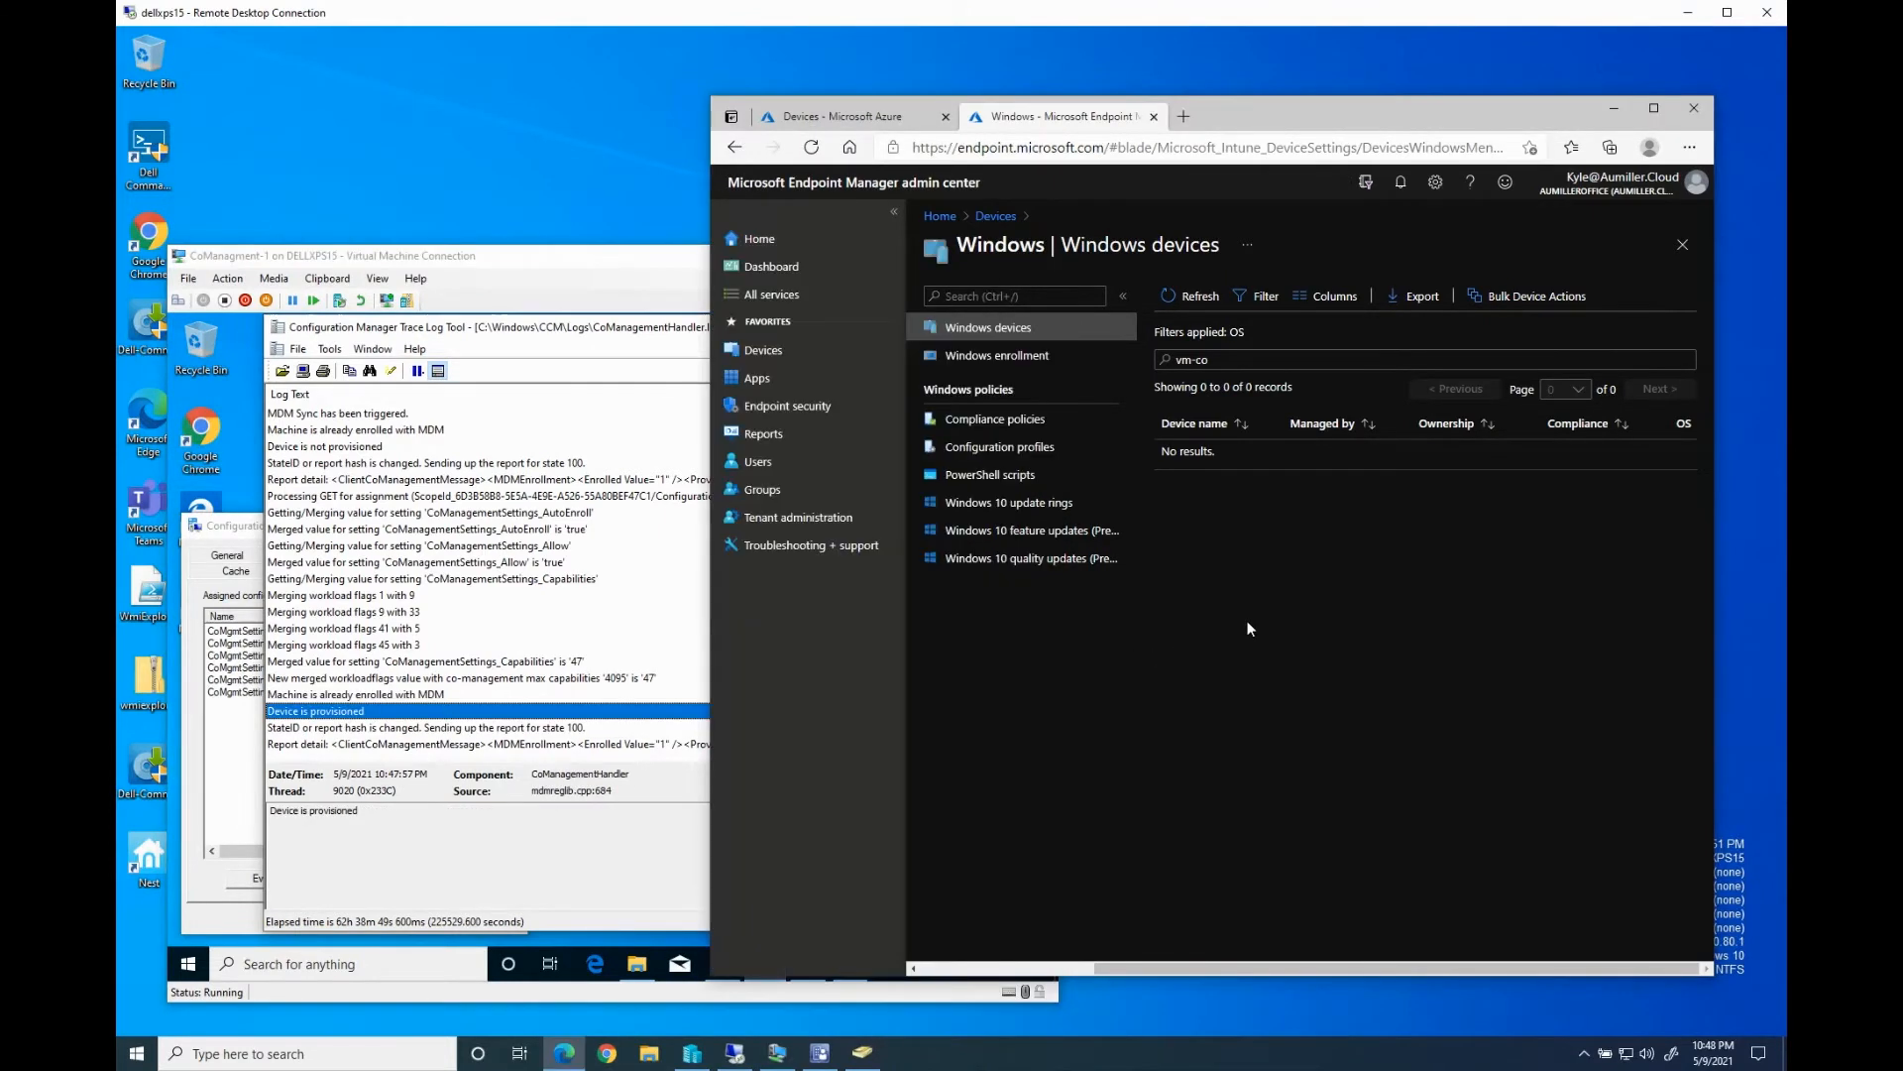
click(1199, 296)
click(1200, 298)
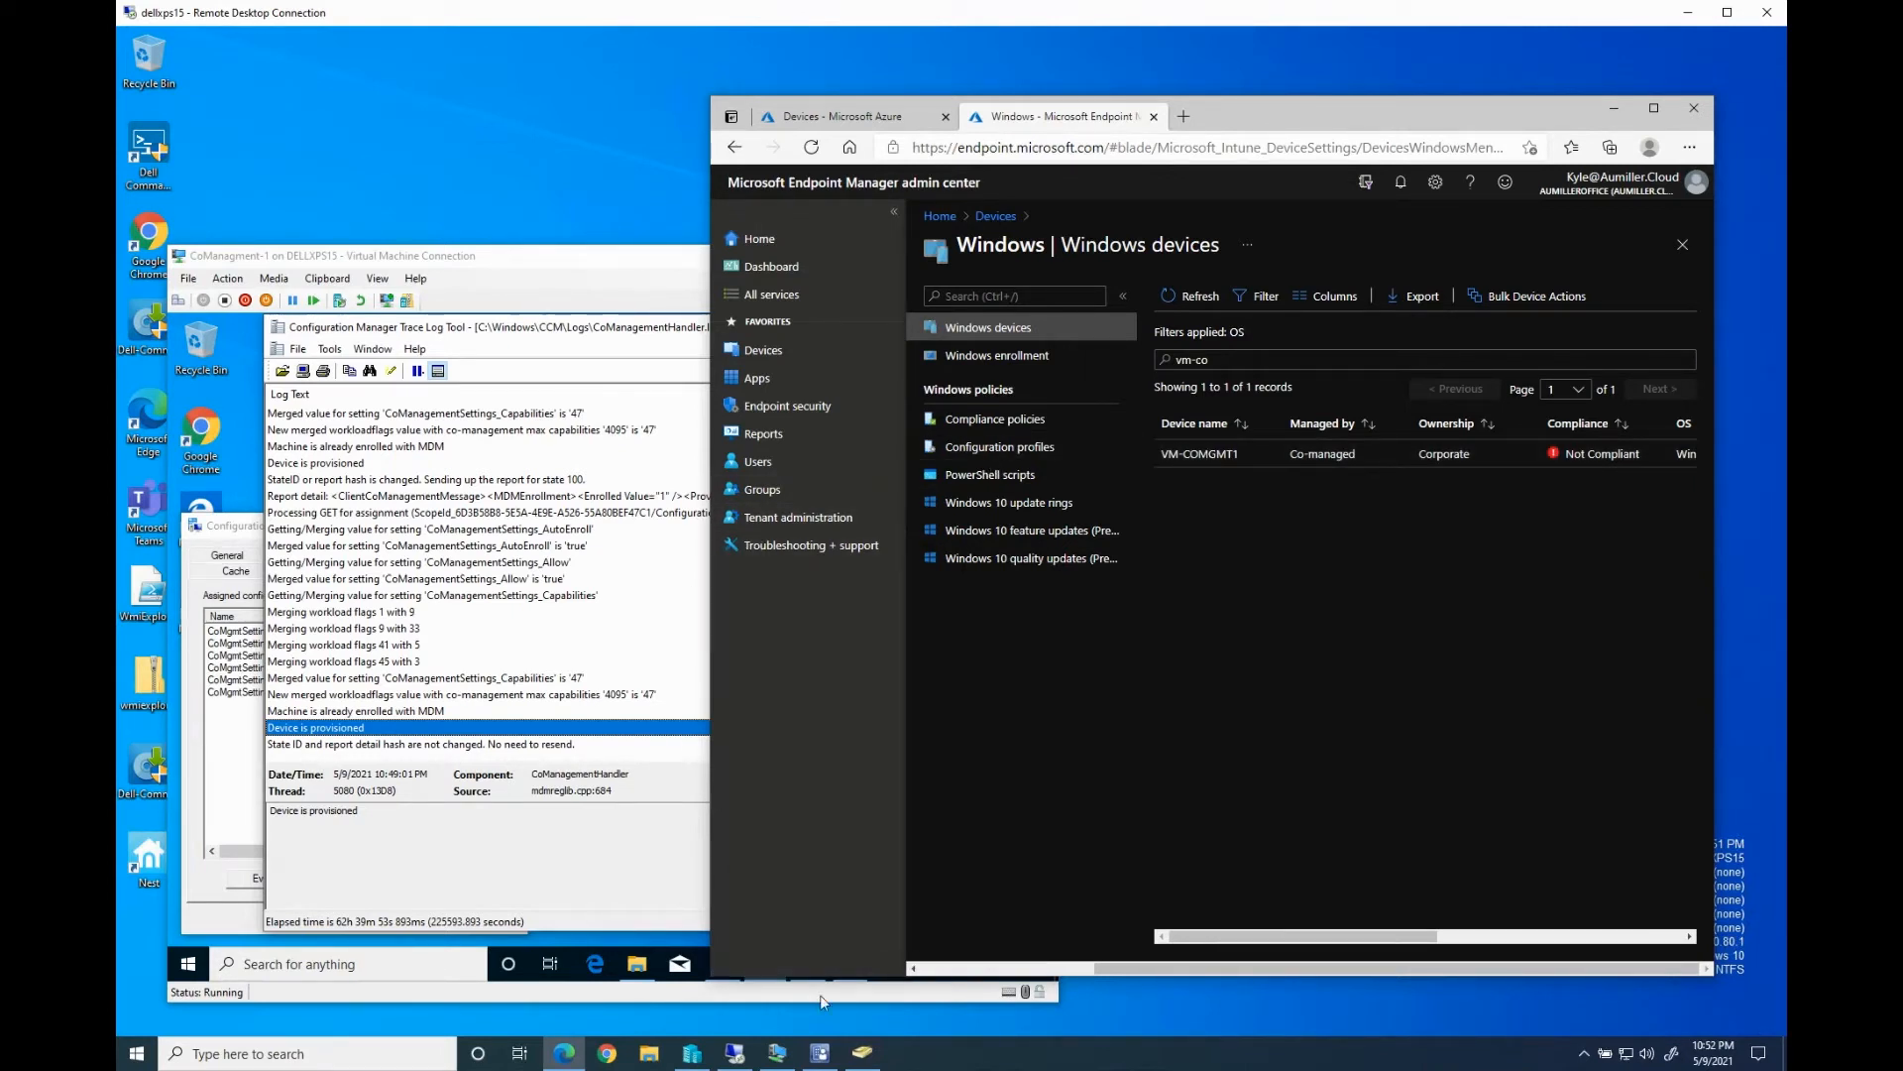
Switch back to the Configuration Manager console and open the properties of CoMgmtSettingsProd under Administration, Co-management
click(819, 1053)
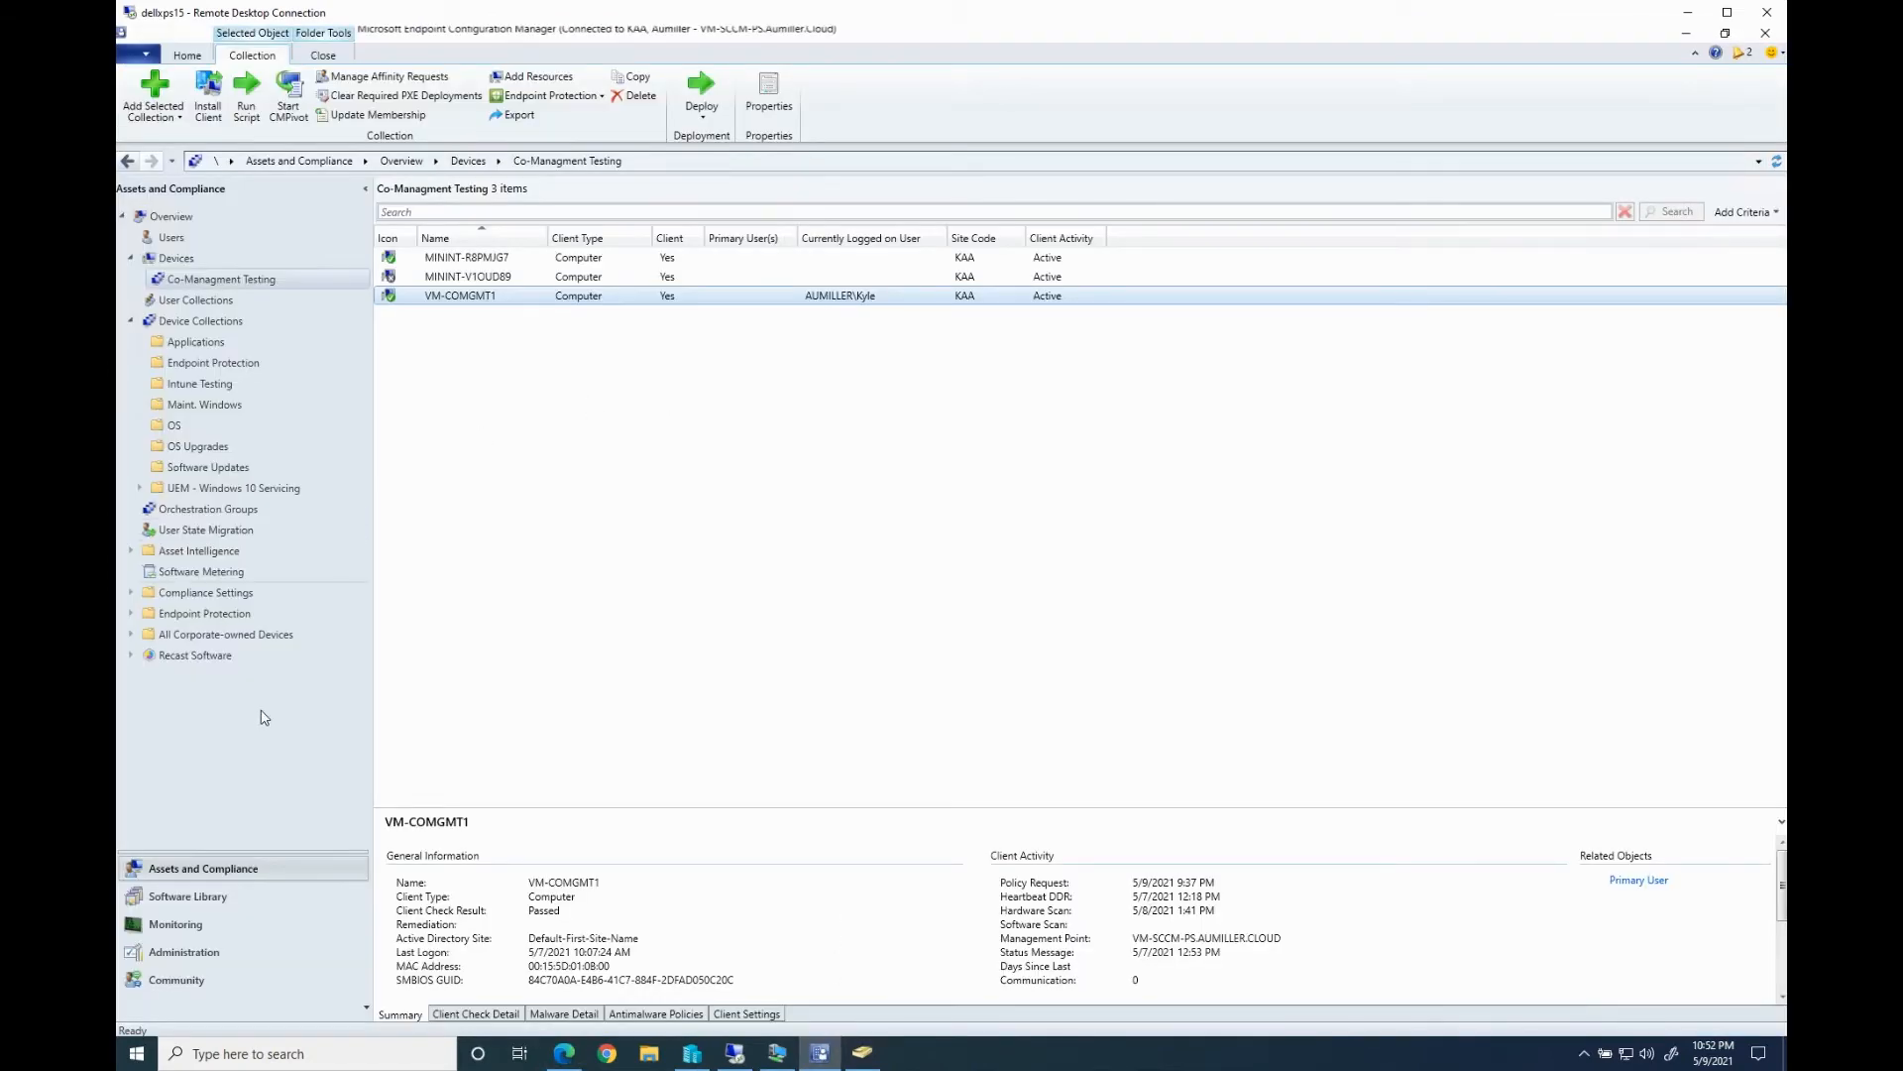
click(290, 895)
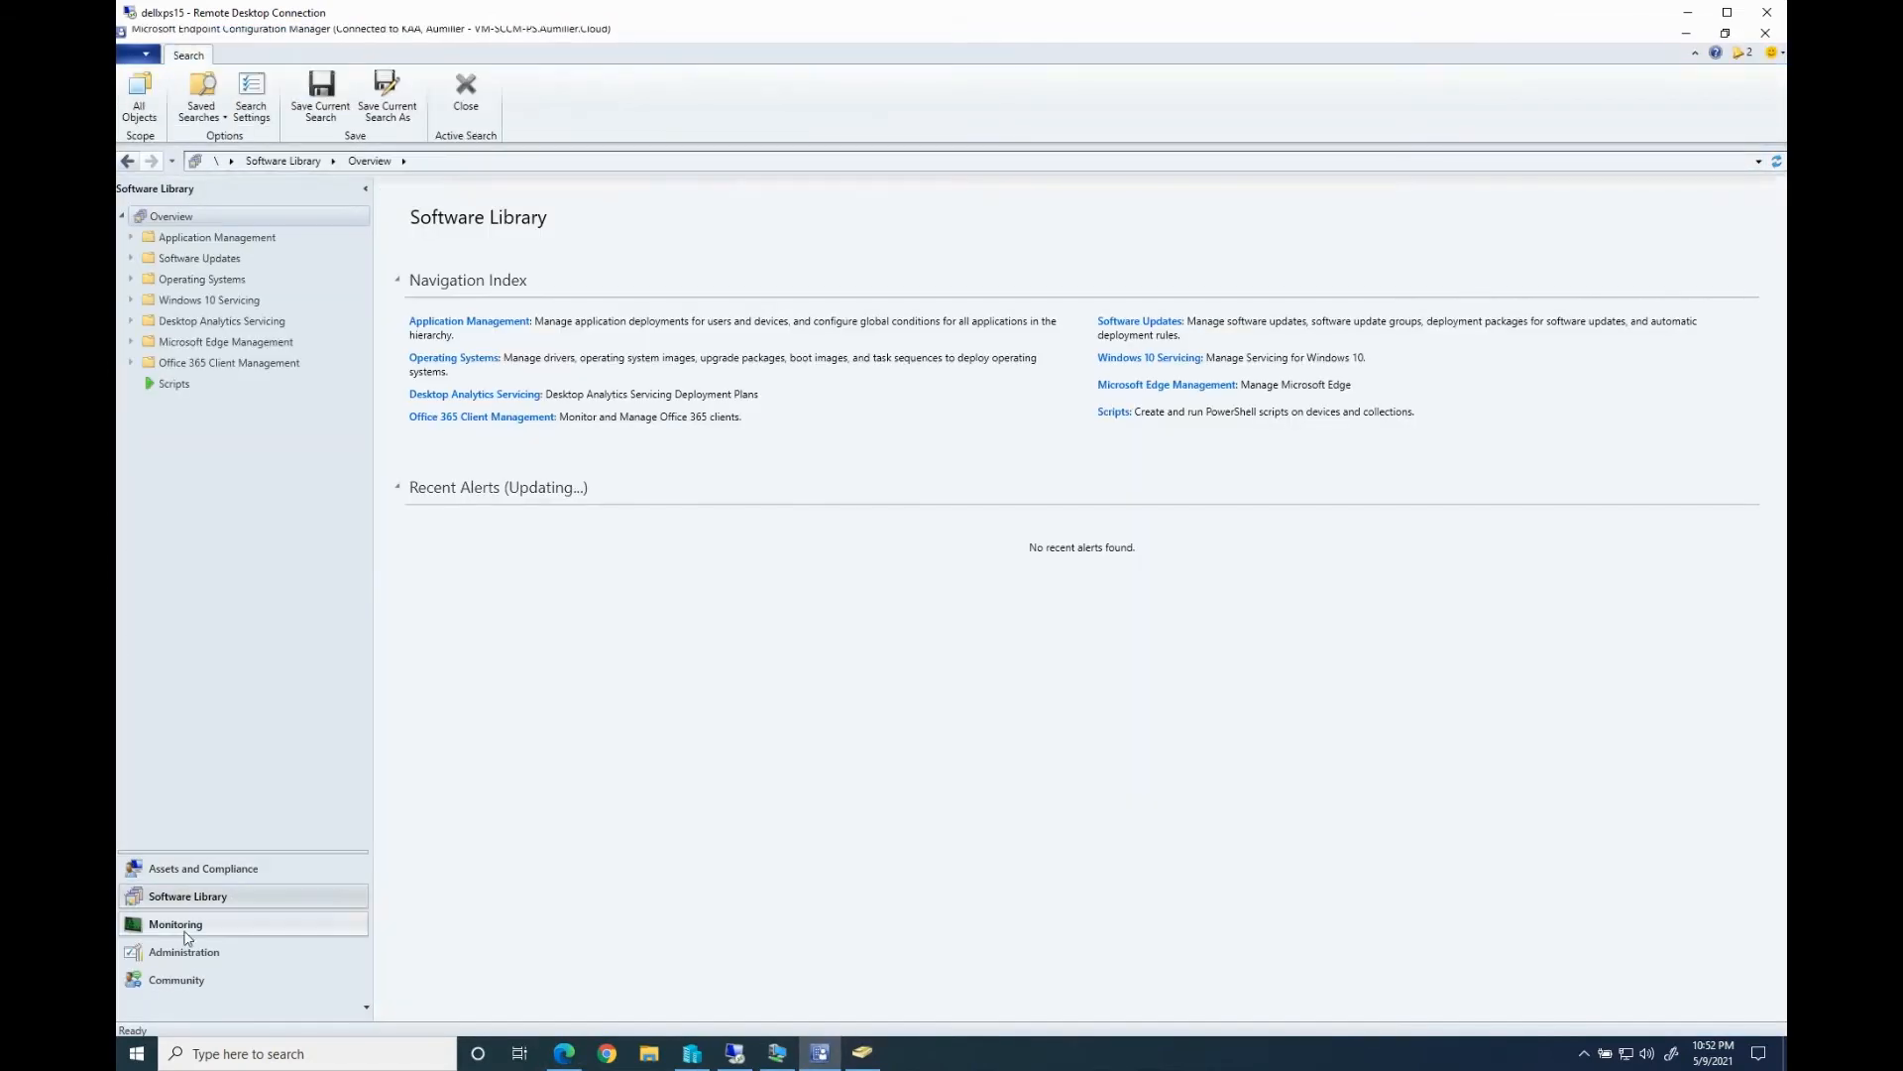
click(186, 951)
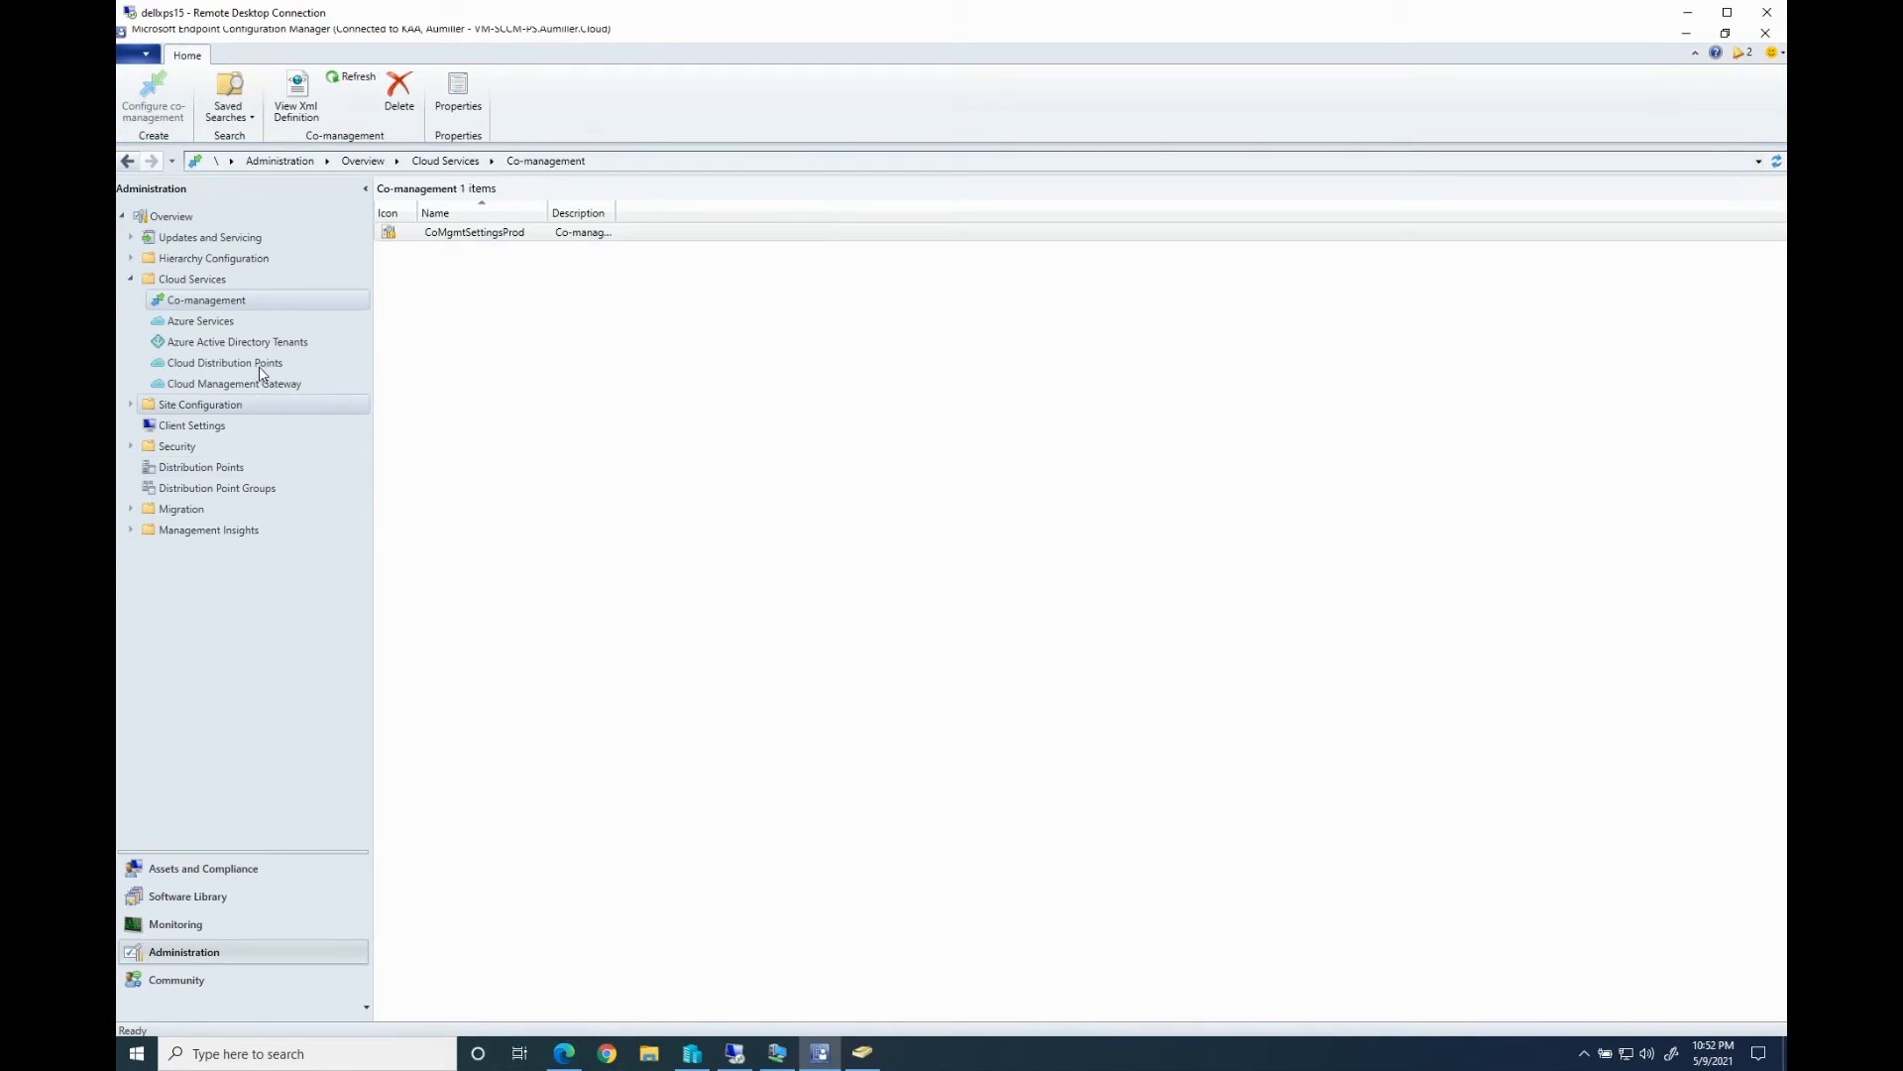
right_click(446, 236)
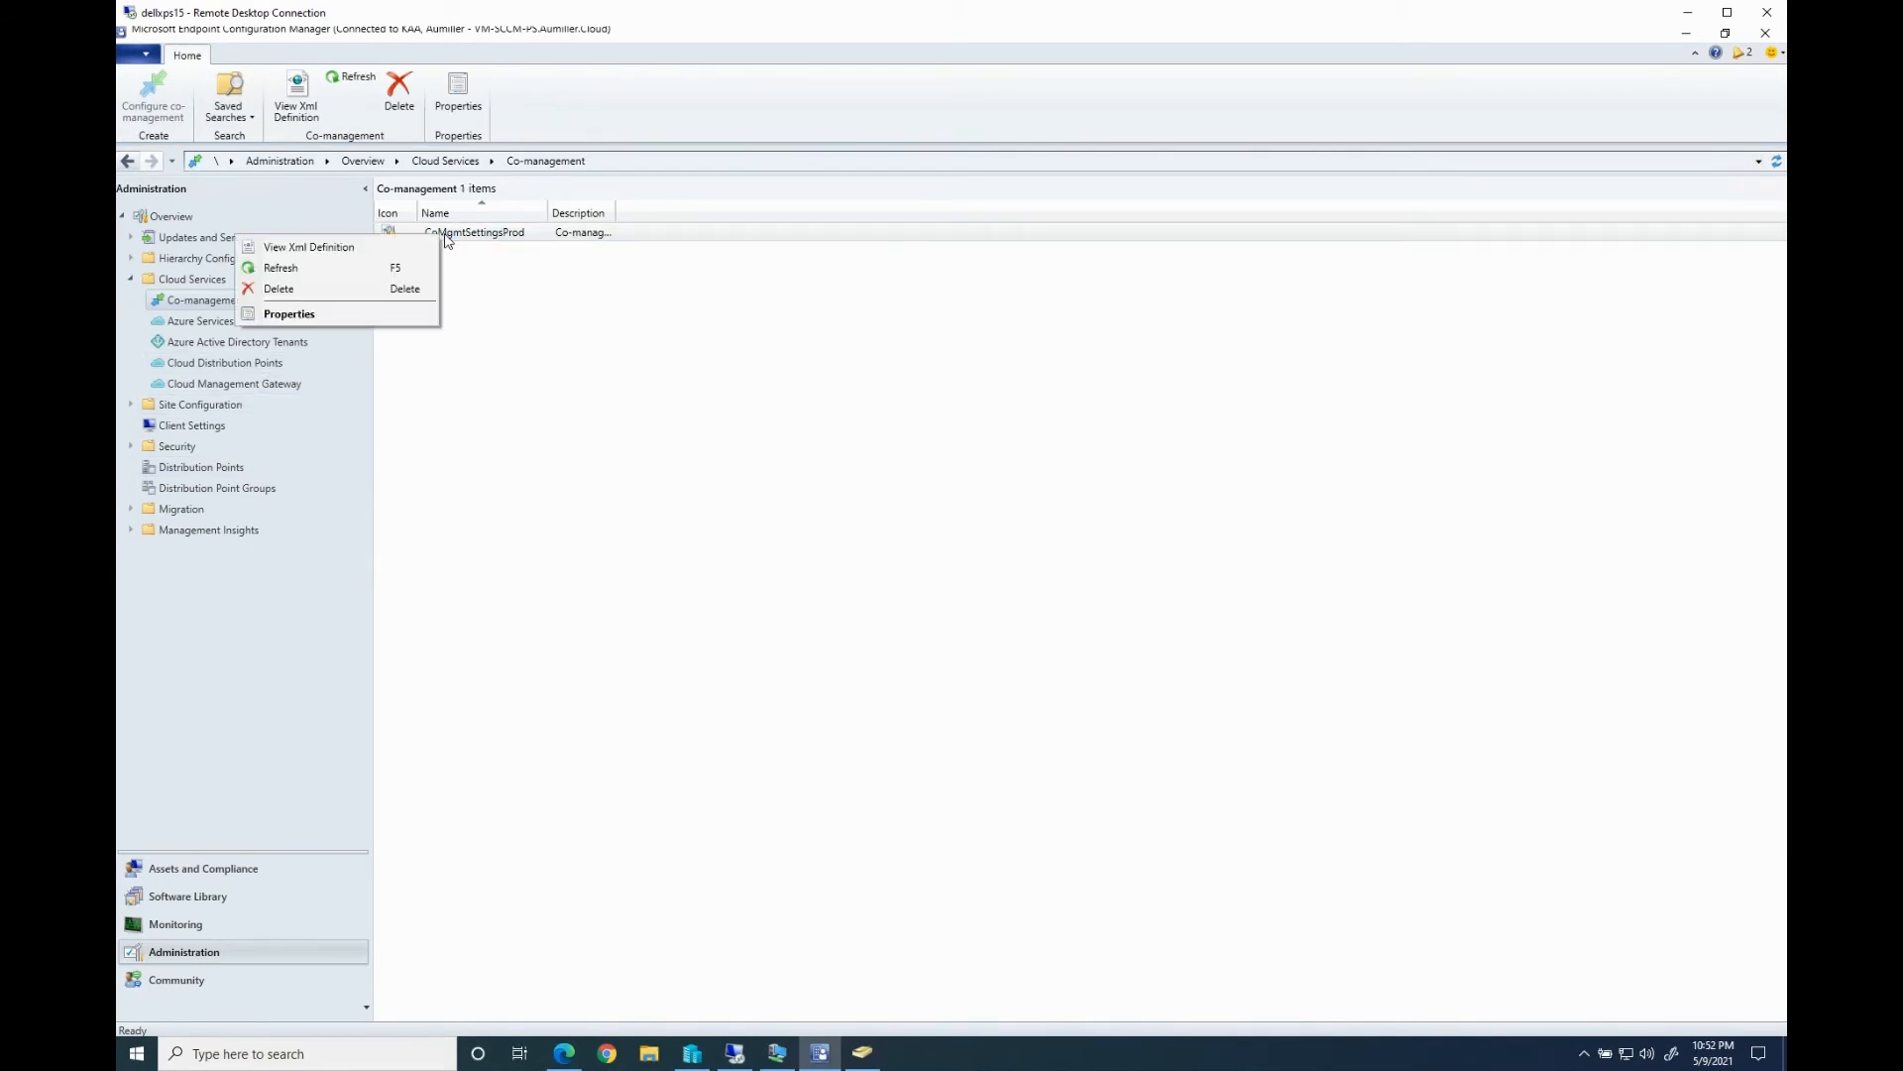
click(316, 315)
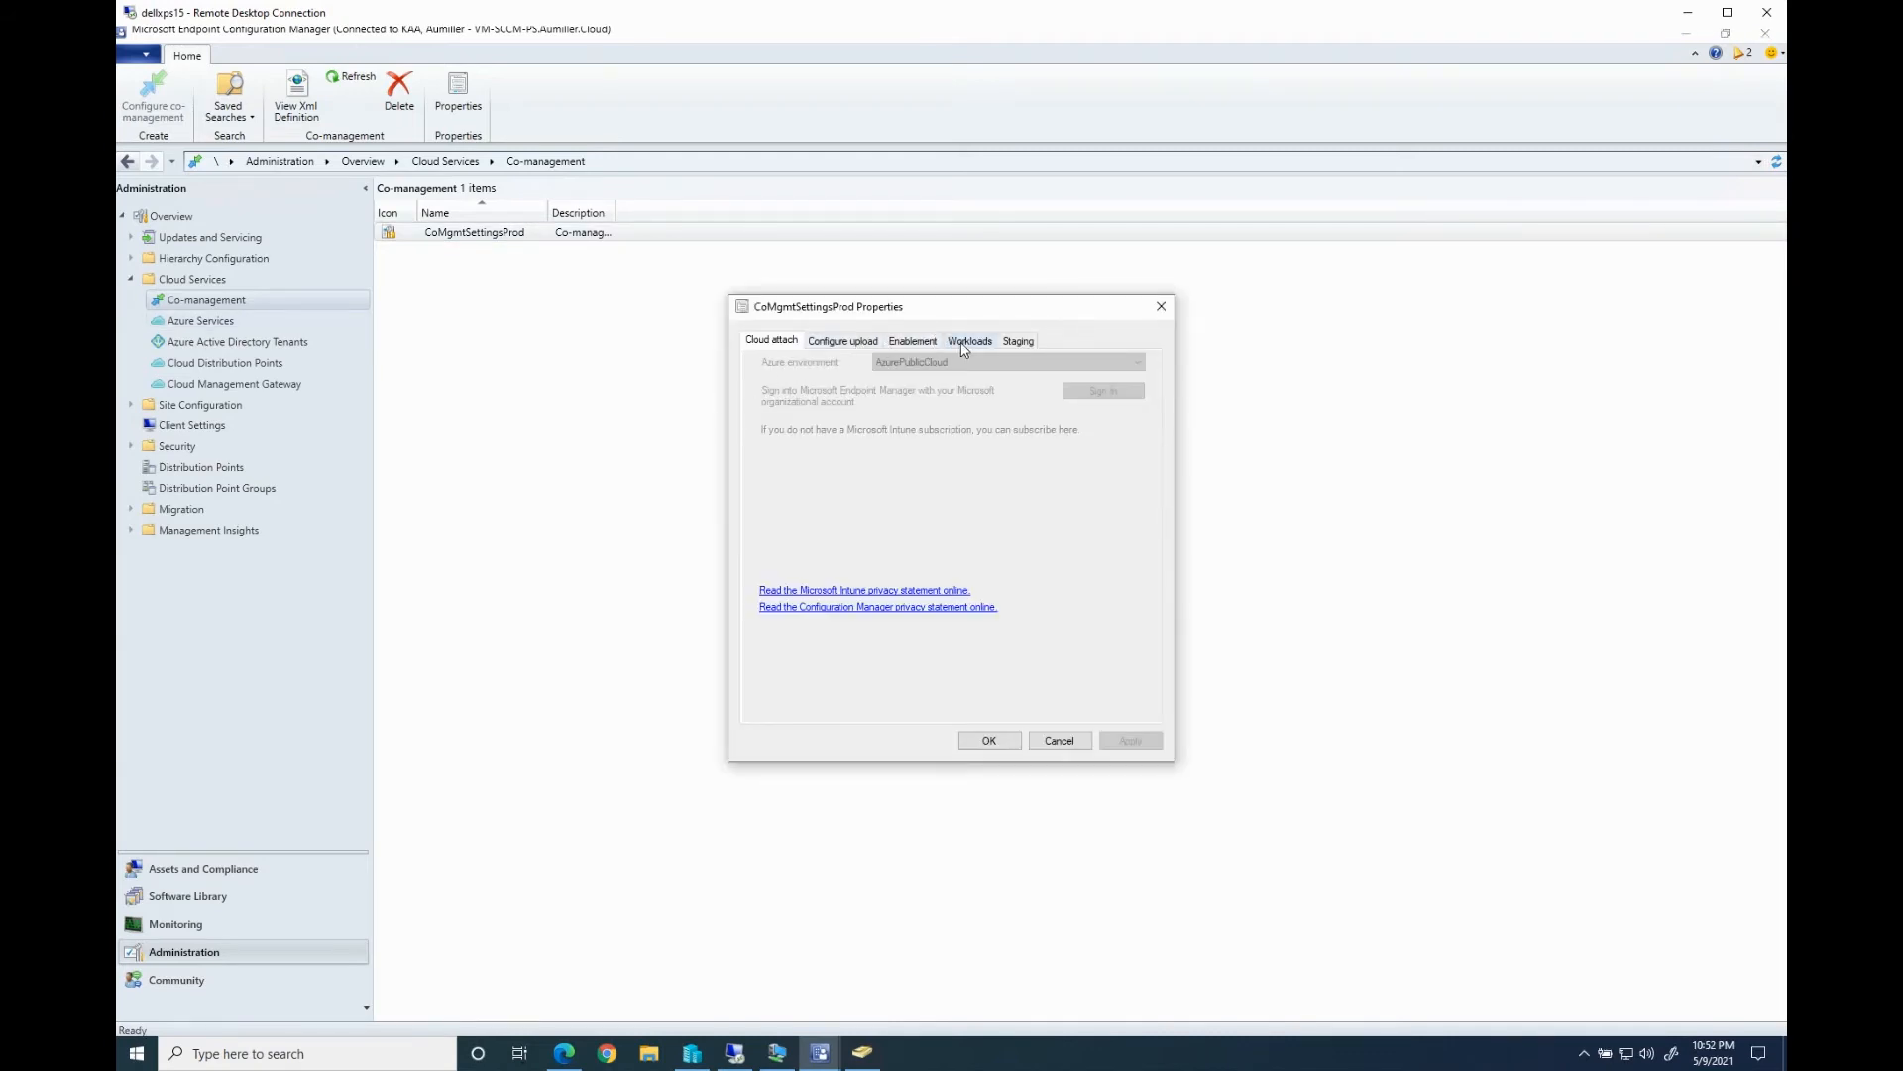
Review which co-management workloads are assigned to Pilot Intune and which staging collections they use
click(965, 348)
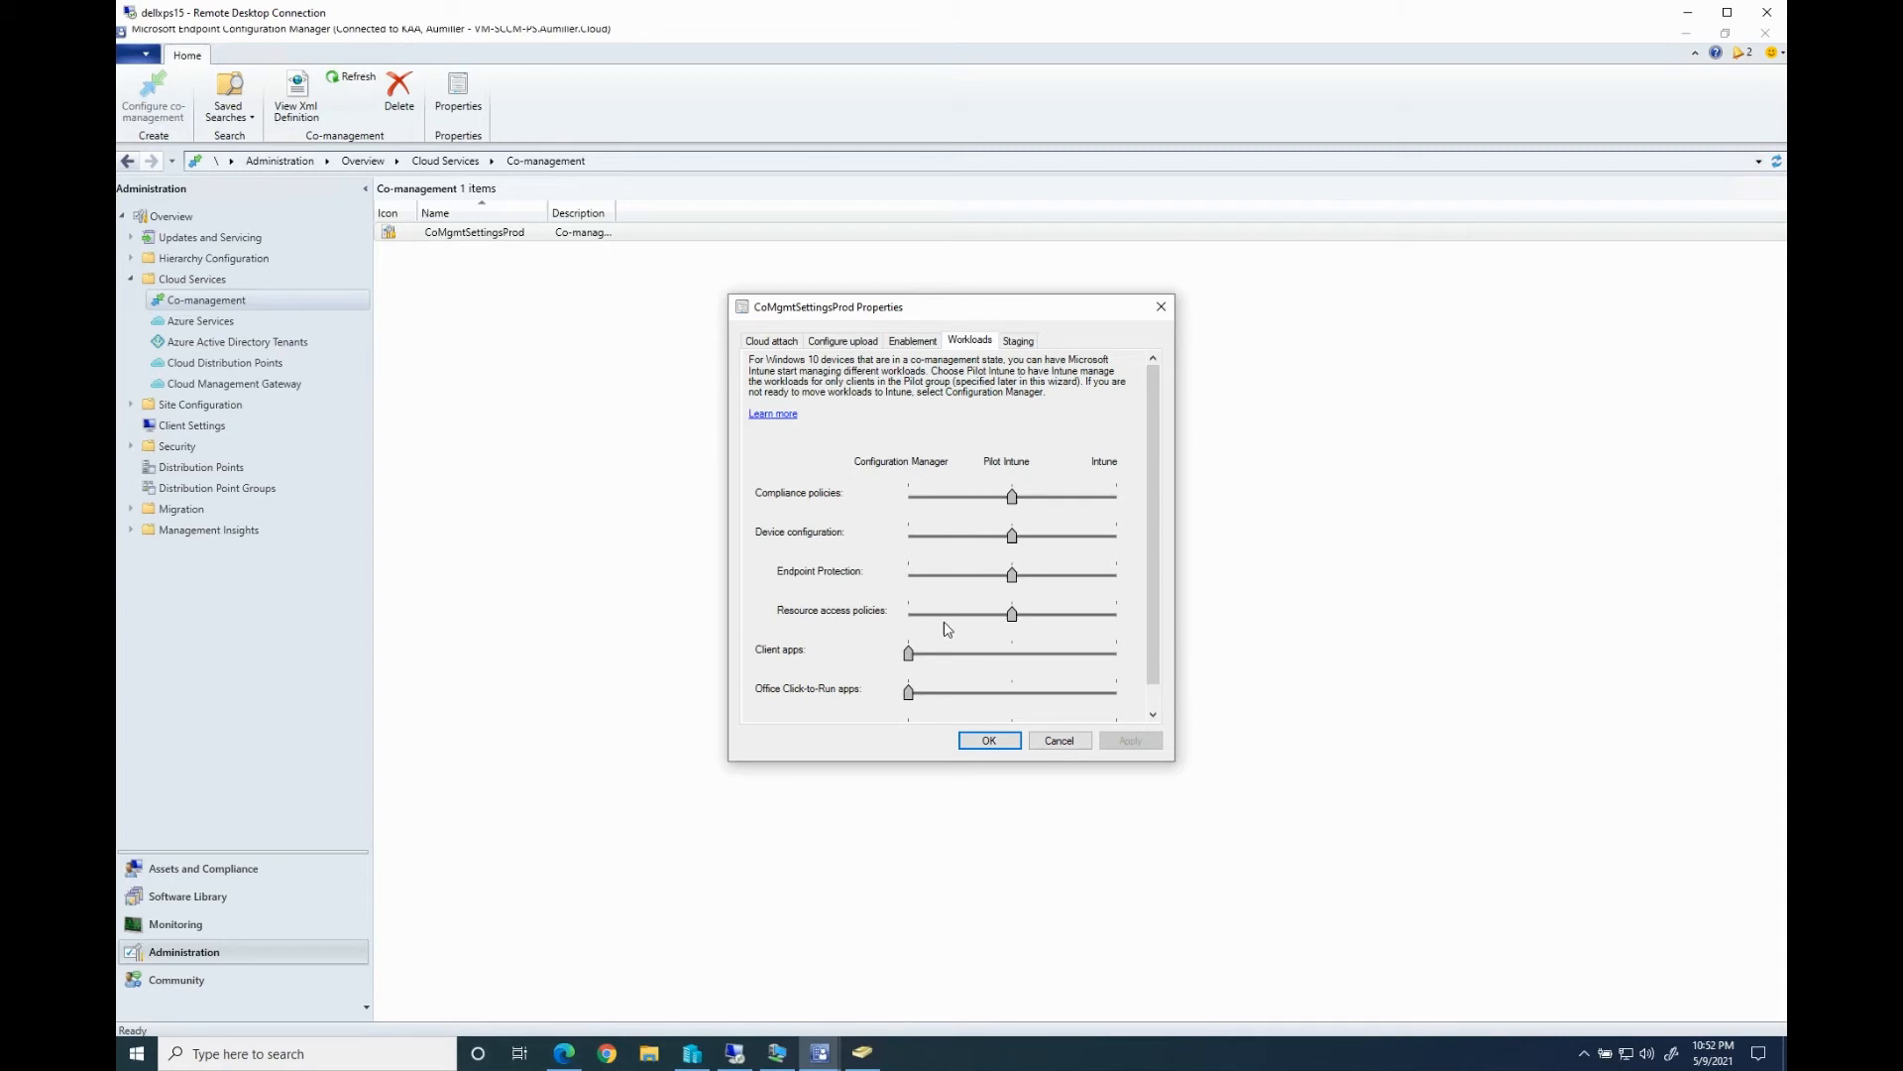
scroll(950, 632, down, 1)
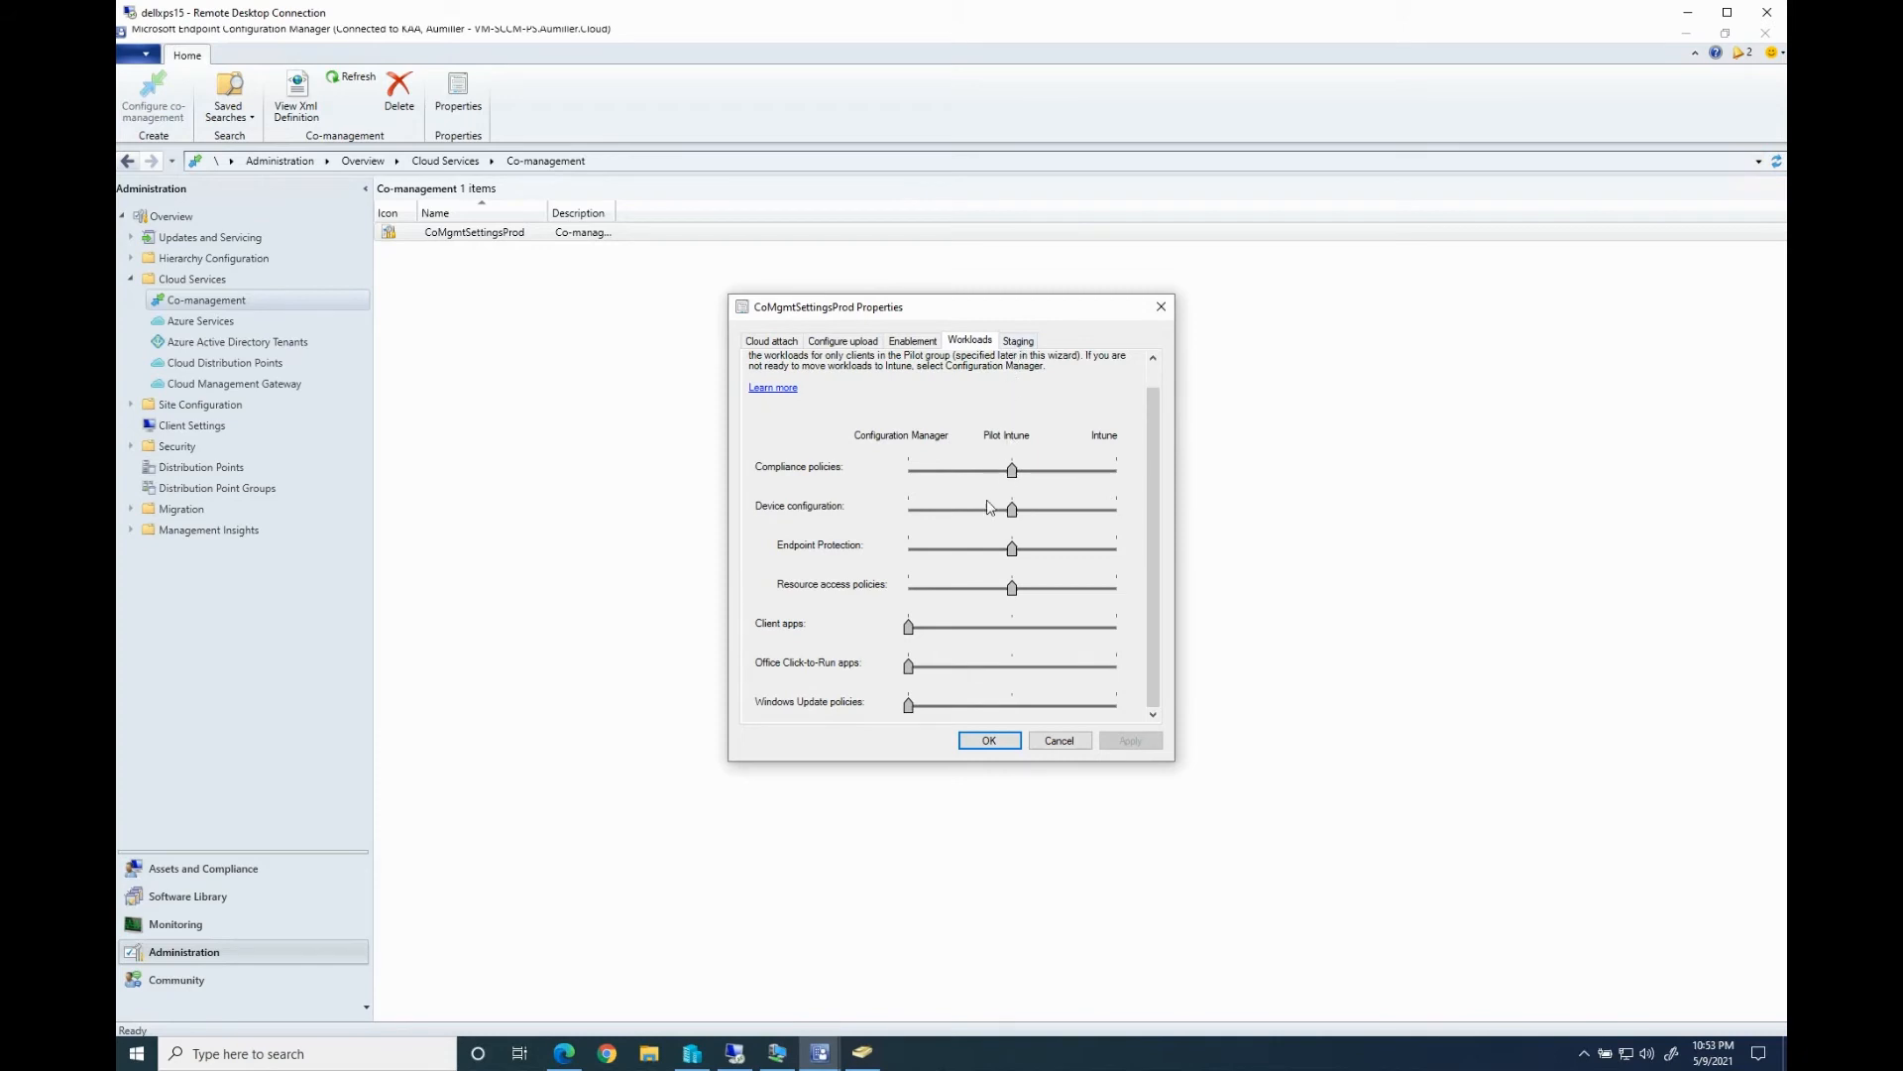
click(1016, 343)
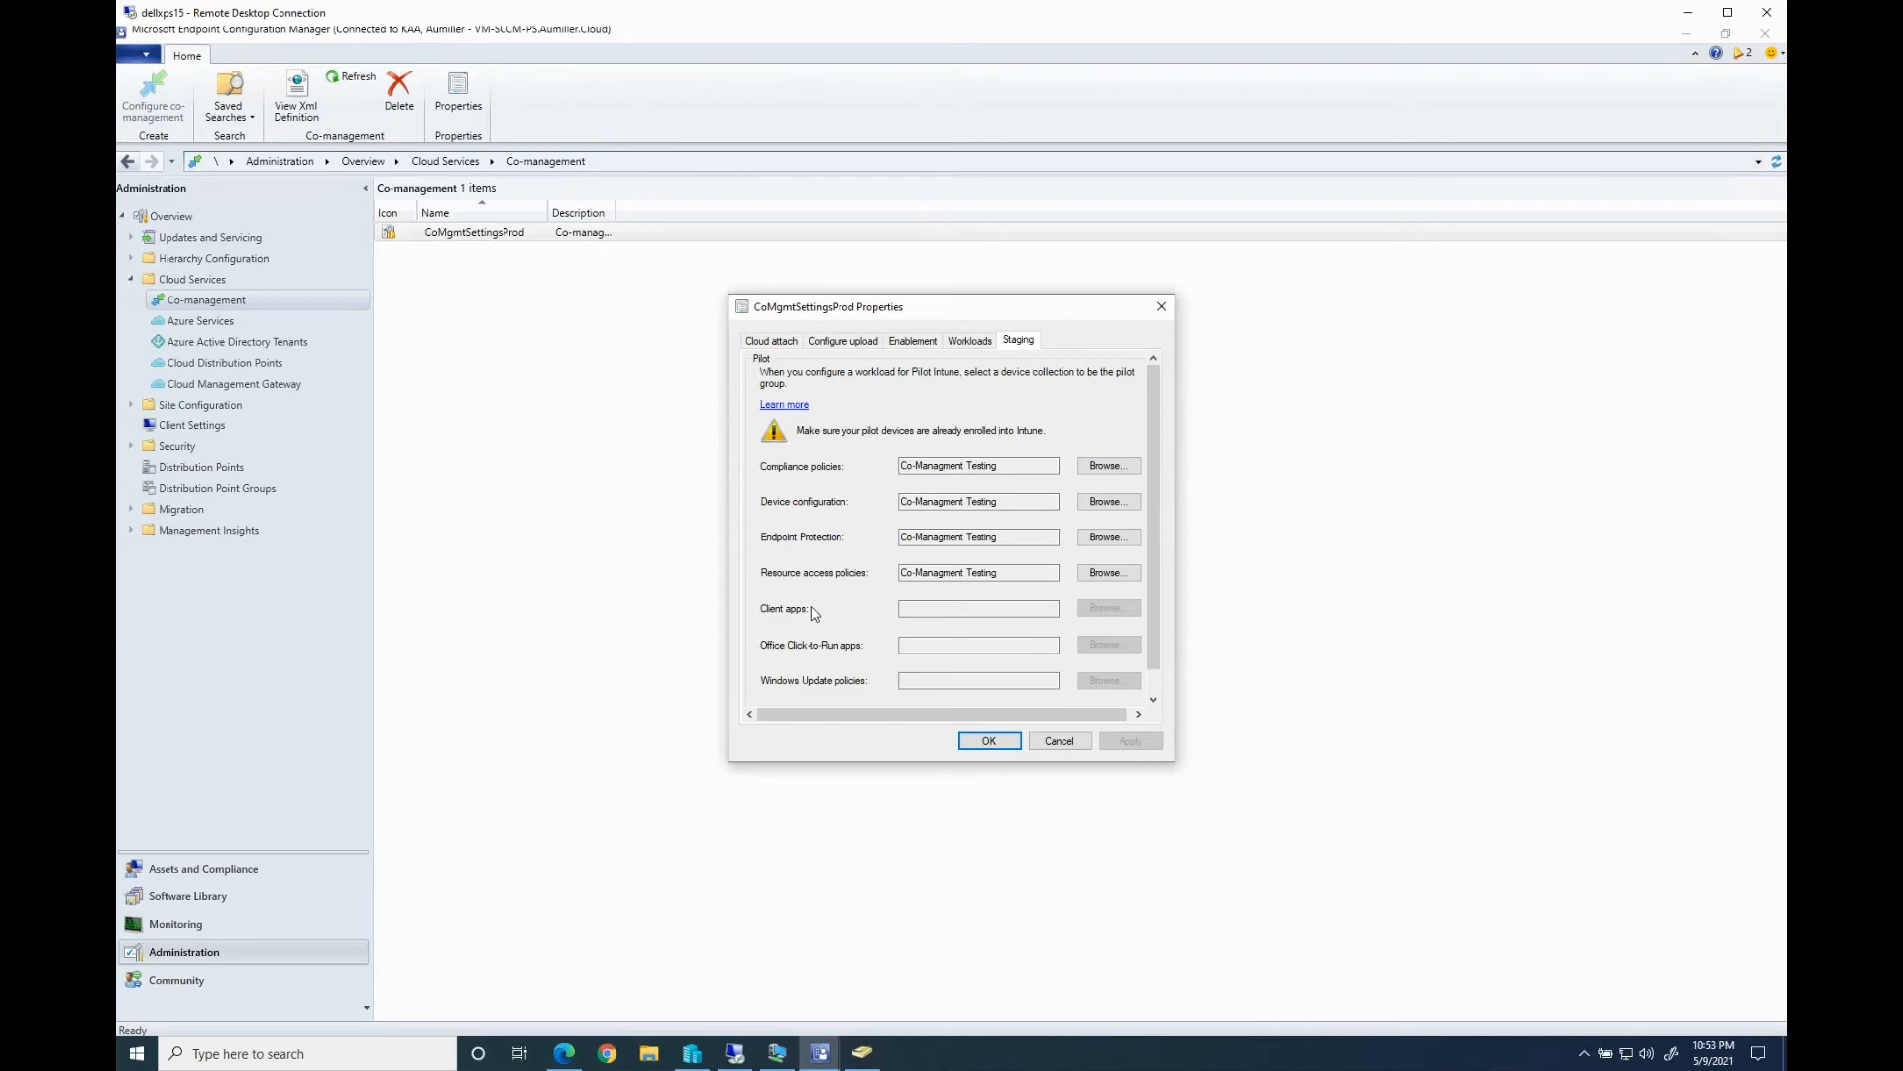
Set the Windows Update policies workload to Pilot Intune and show its staging collection setting
click(968, 341)
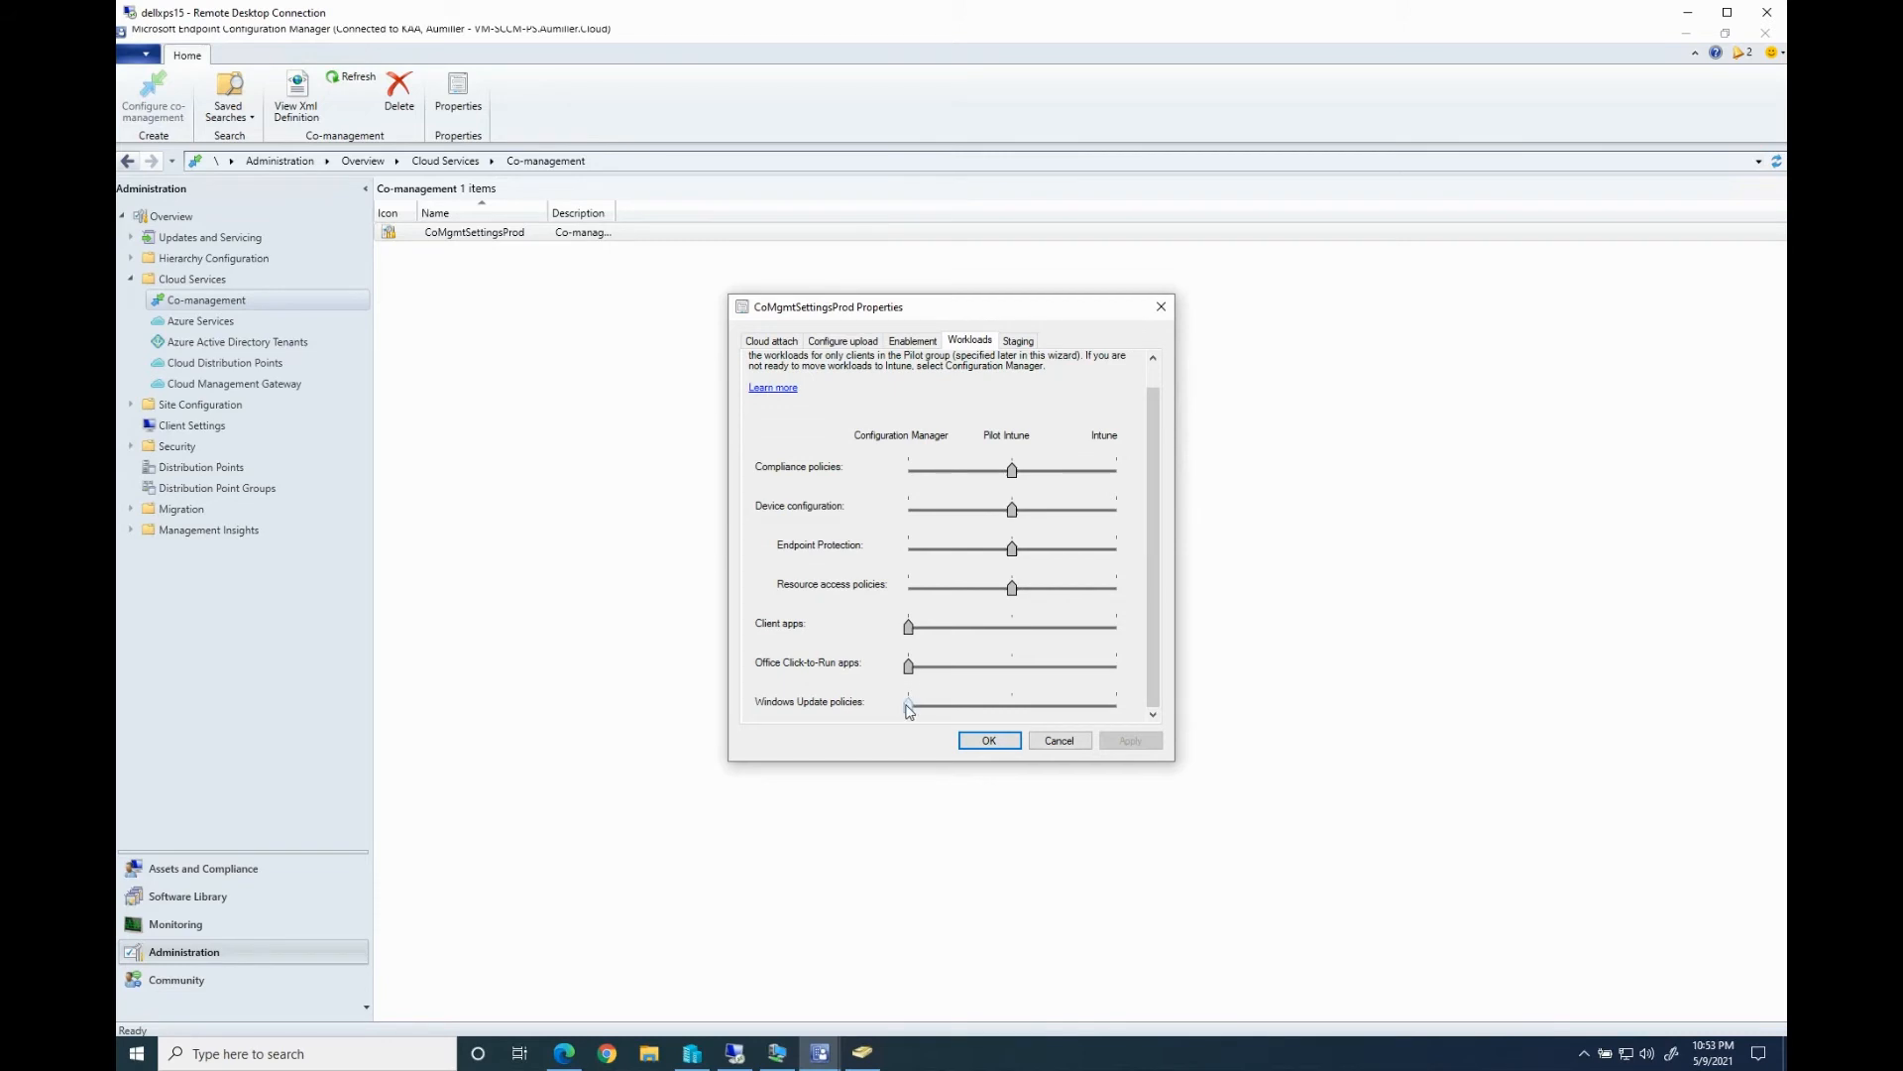
drag(909, 705, 1002, 713)
click(1015, 341)
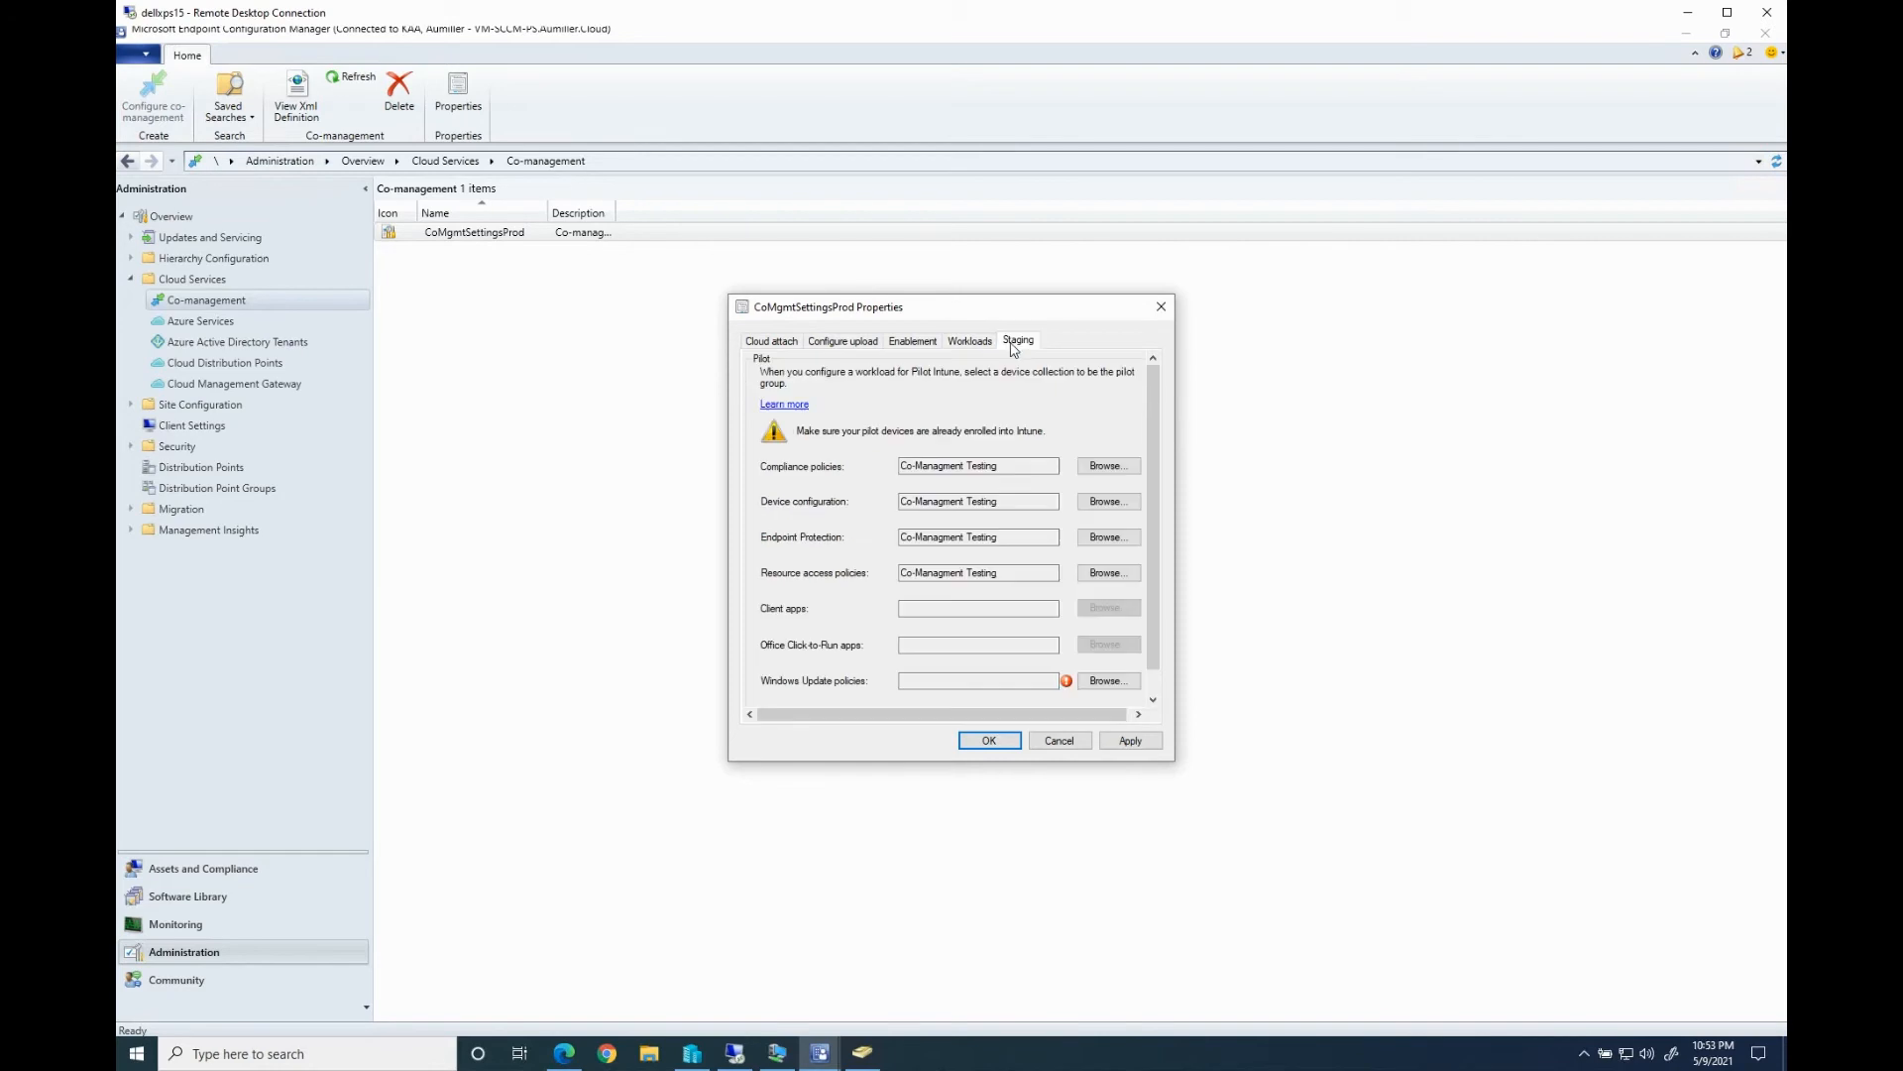
Check the collection picker for Windows Update policies staging, then return the Windows Update policies workload to Configuration Manager
click(1102, 681)
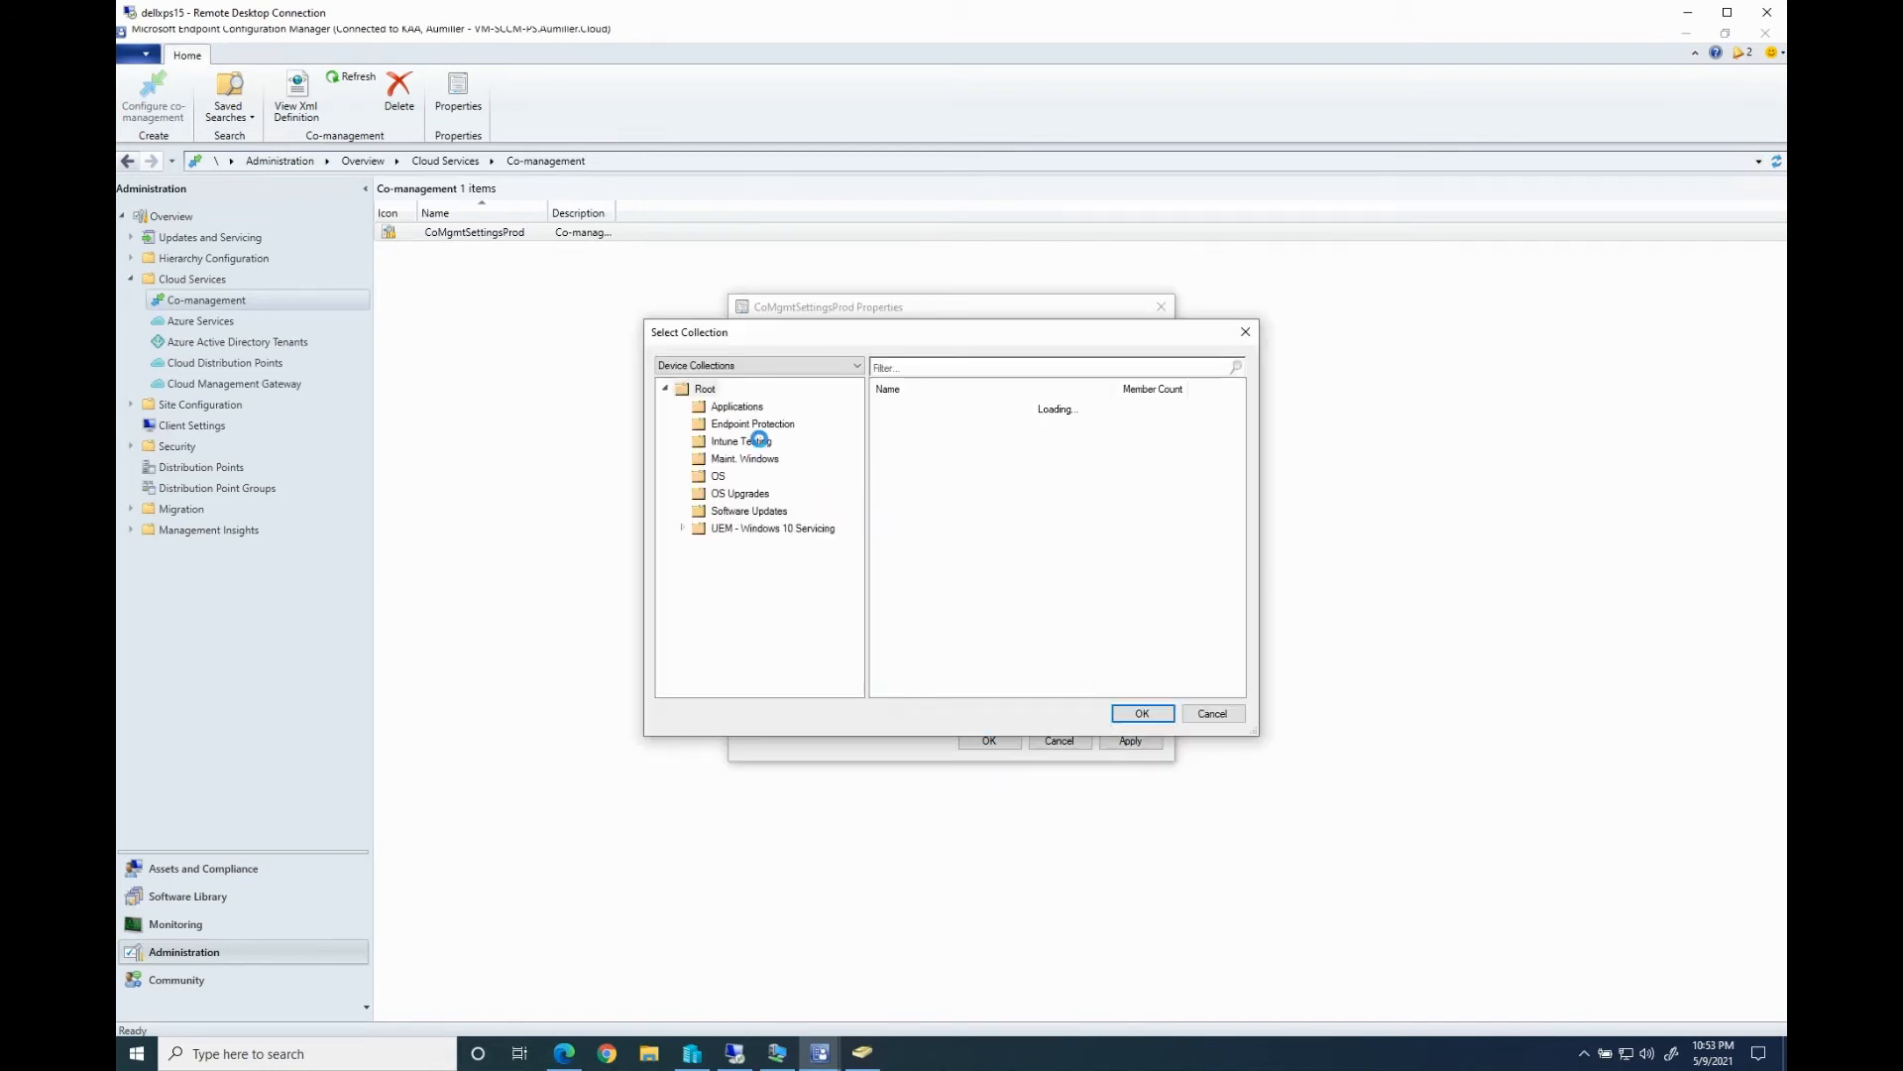
click(1220, 714)
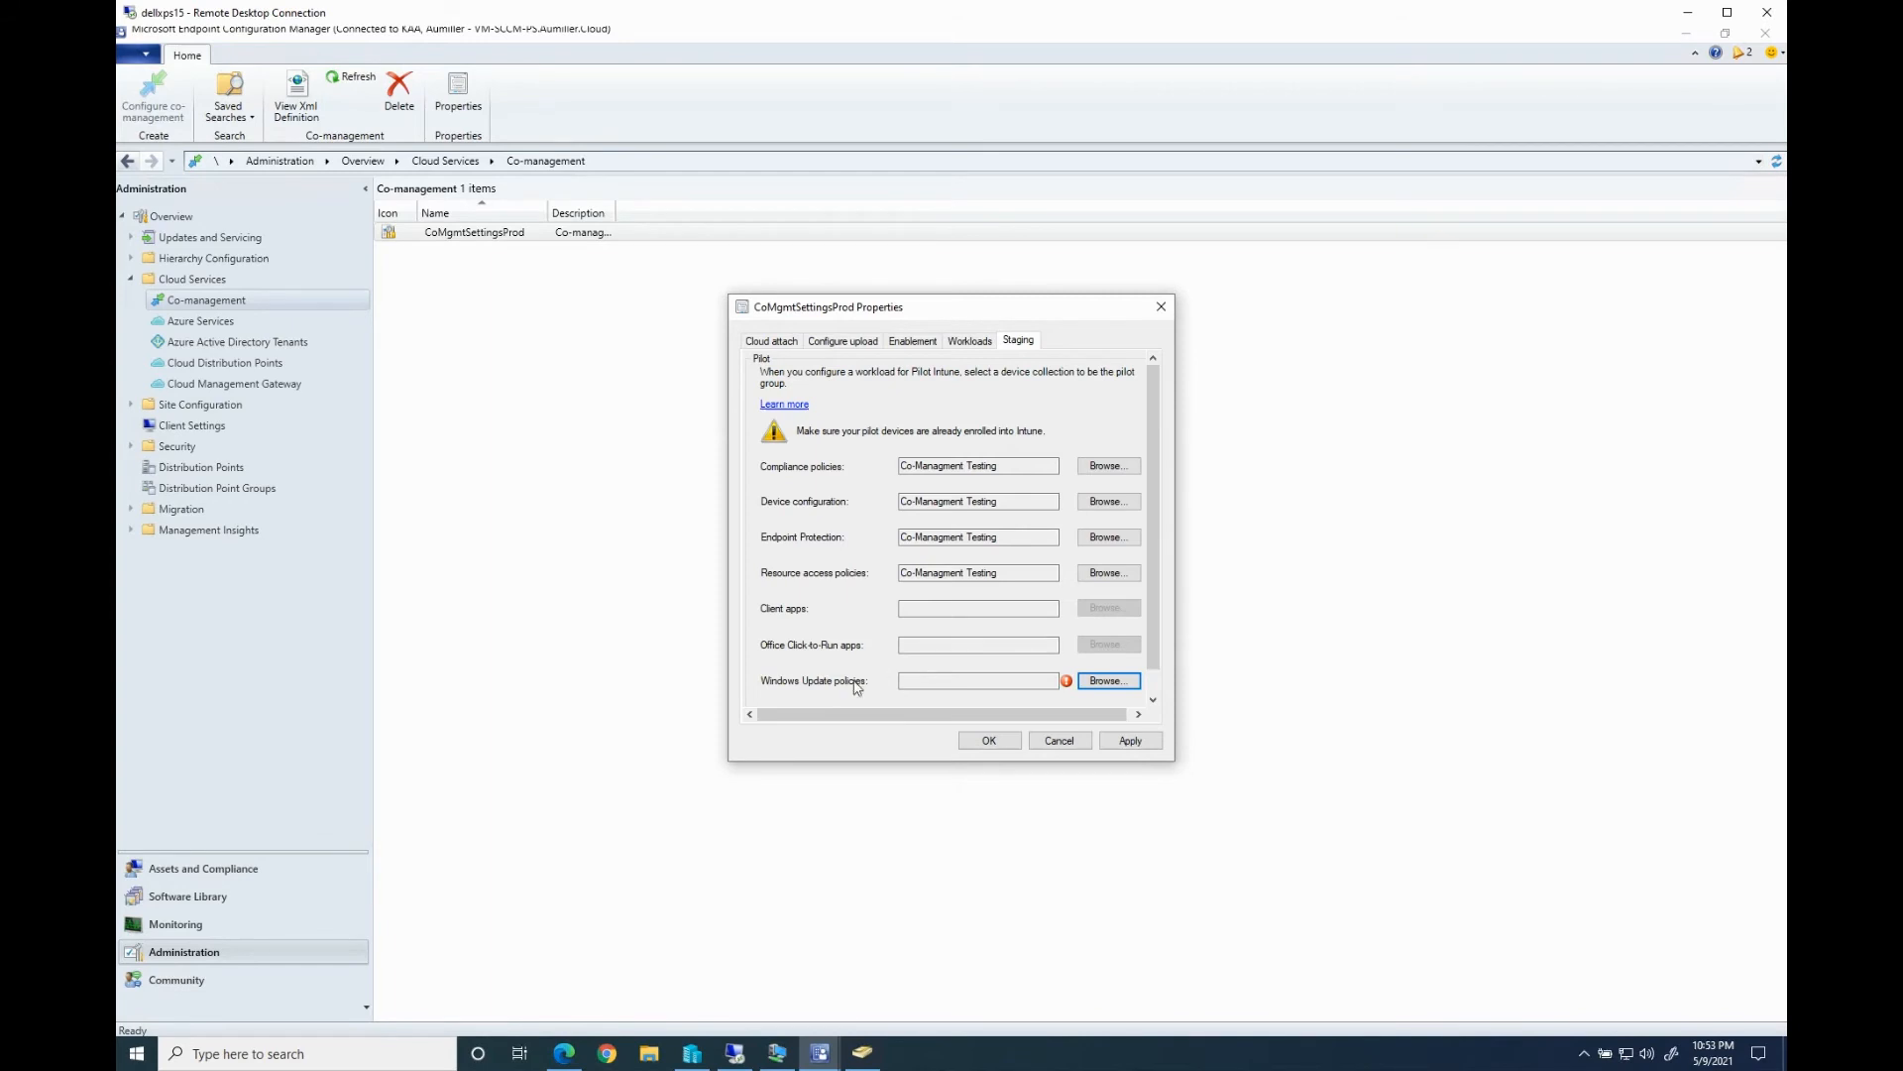
click(969, 341)
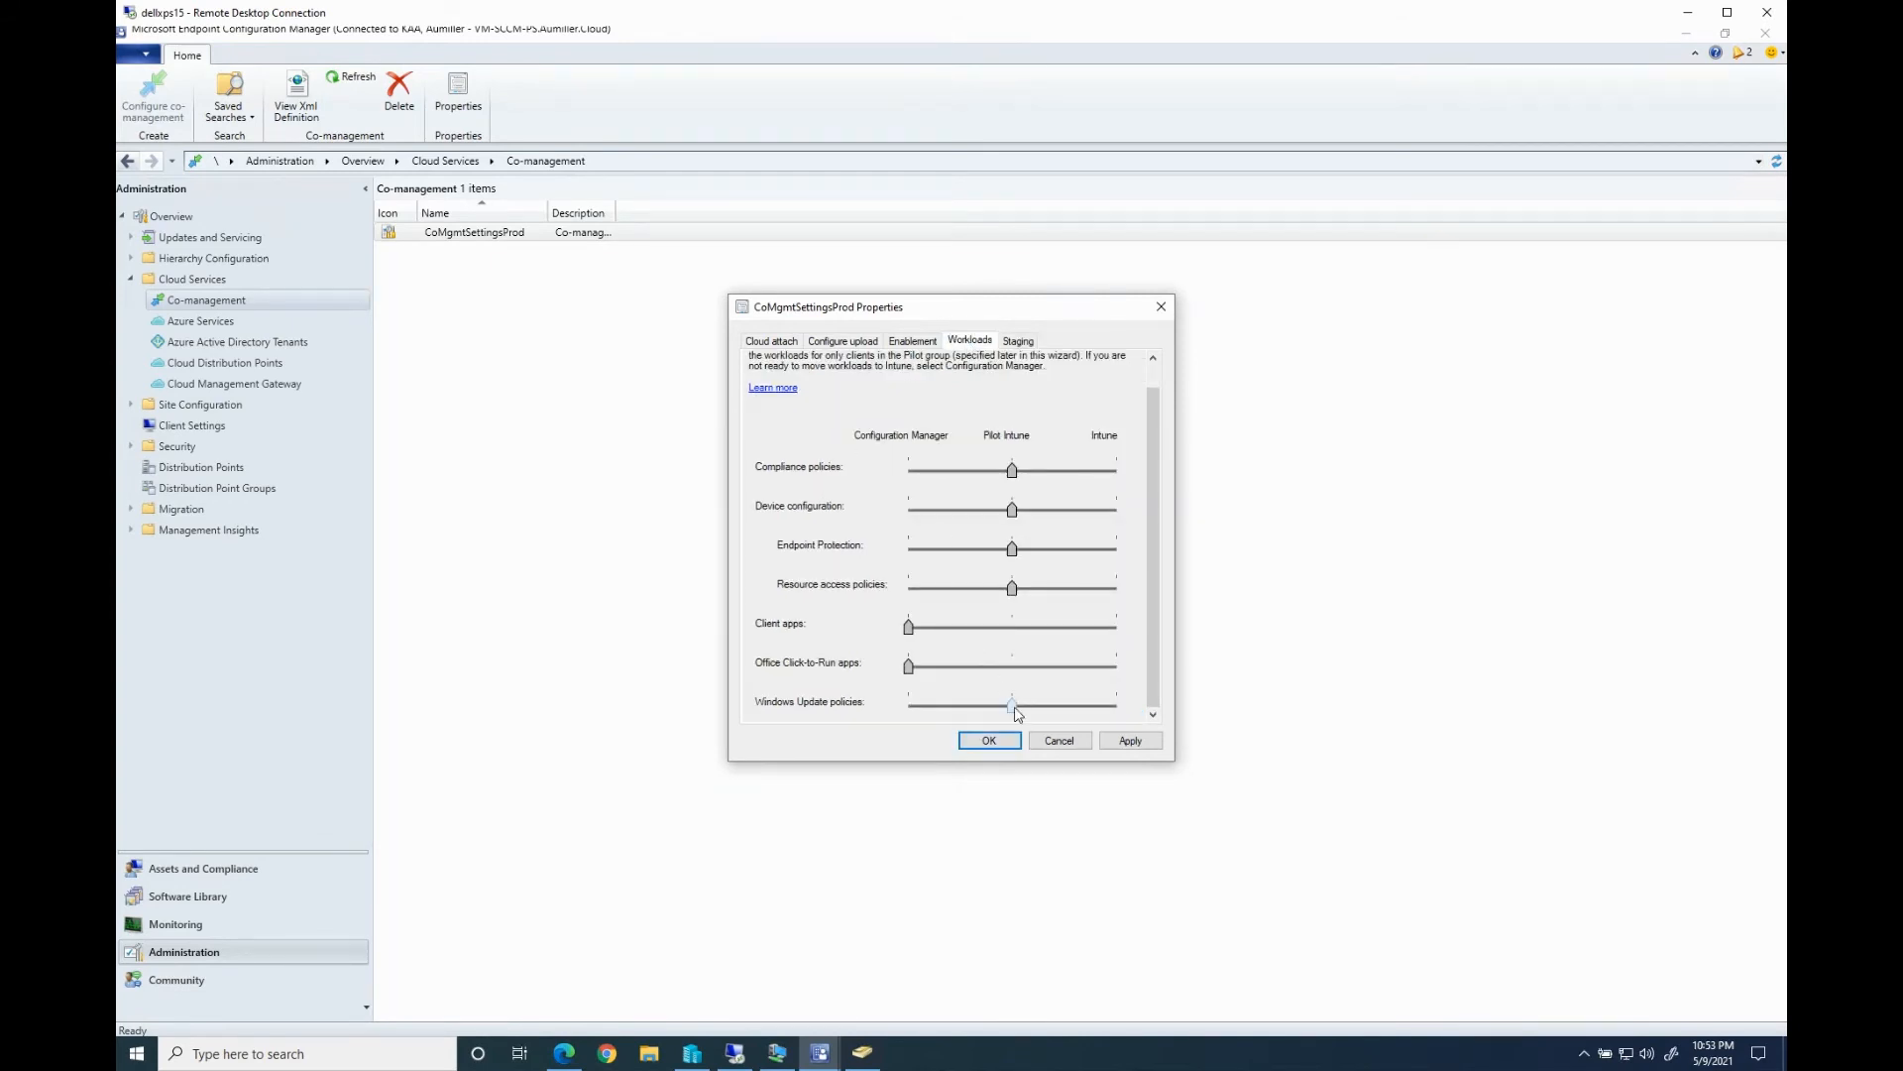
click(925, 705)
Move the Compliance policies workload to Intune to check its staging setting, then return it to Pilot Intune
drag(1013, 472, 1097, 472)
click(1017, 342)
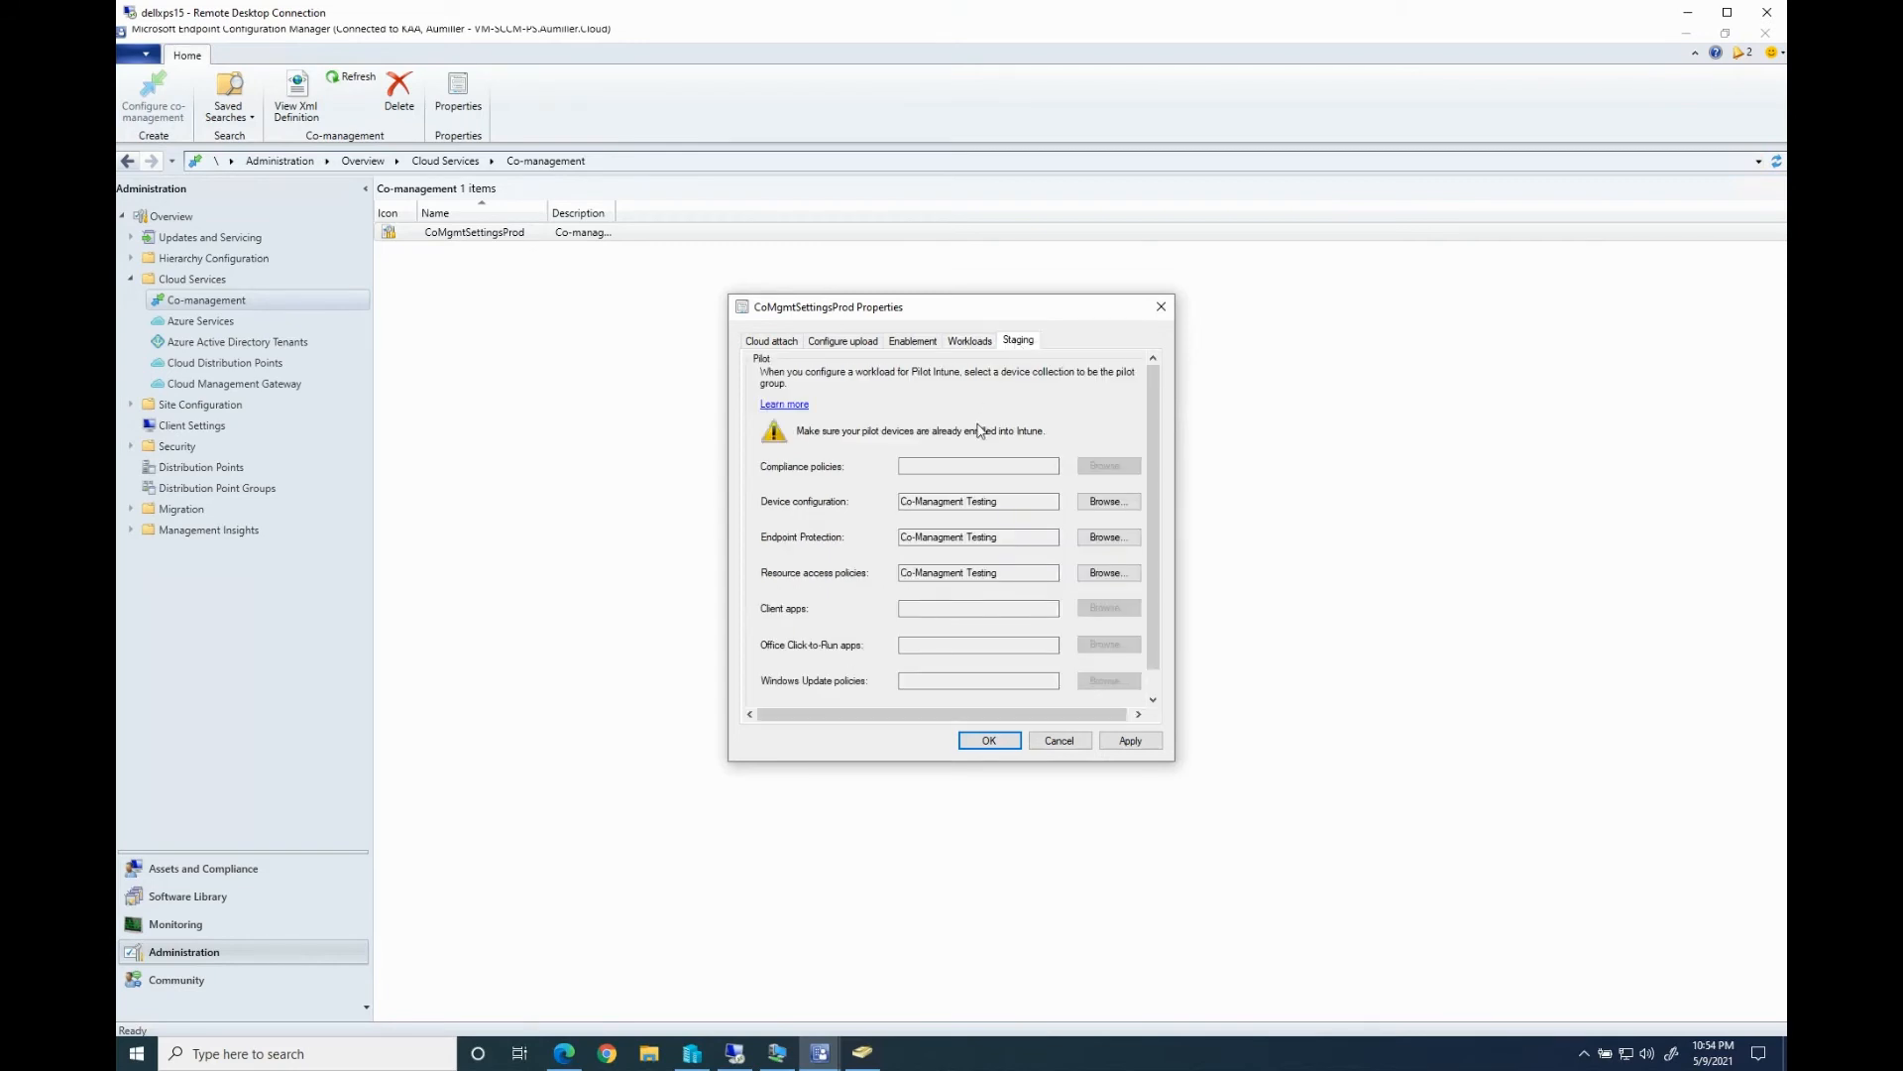
click(970, 341)
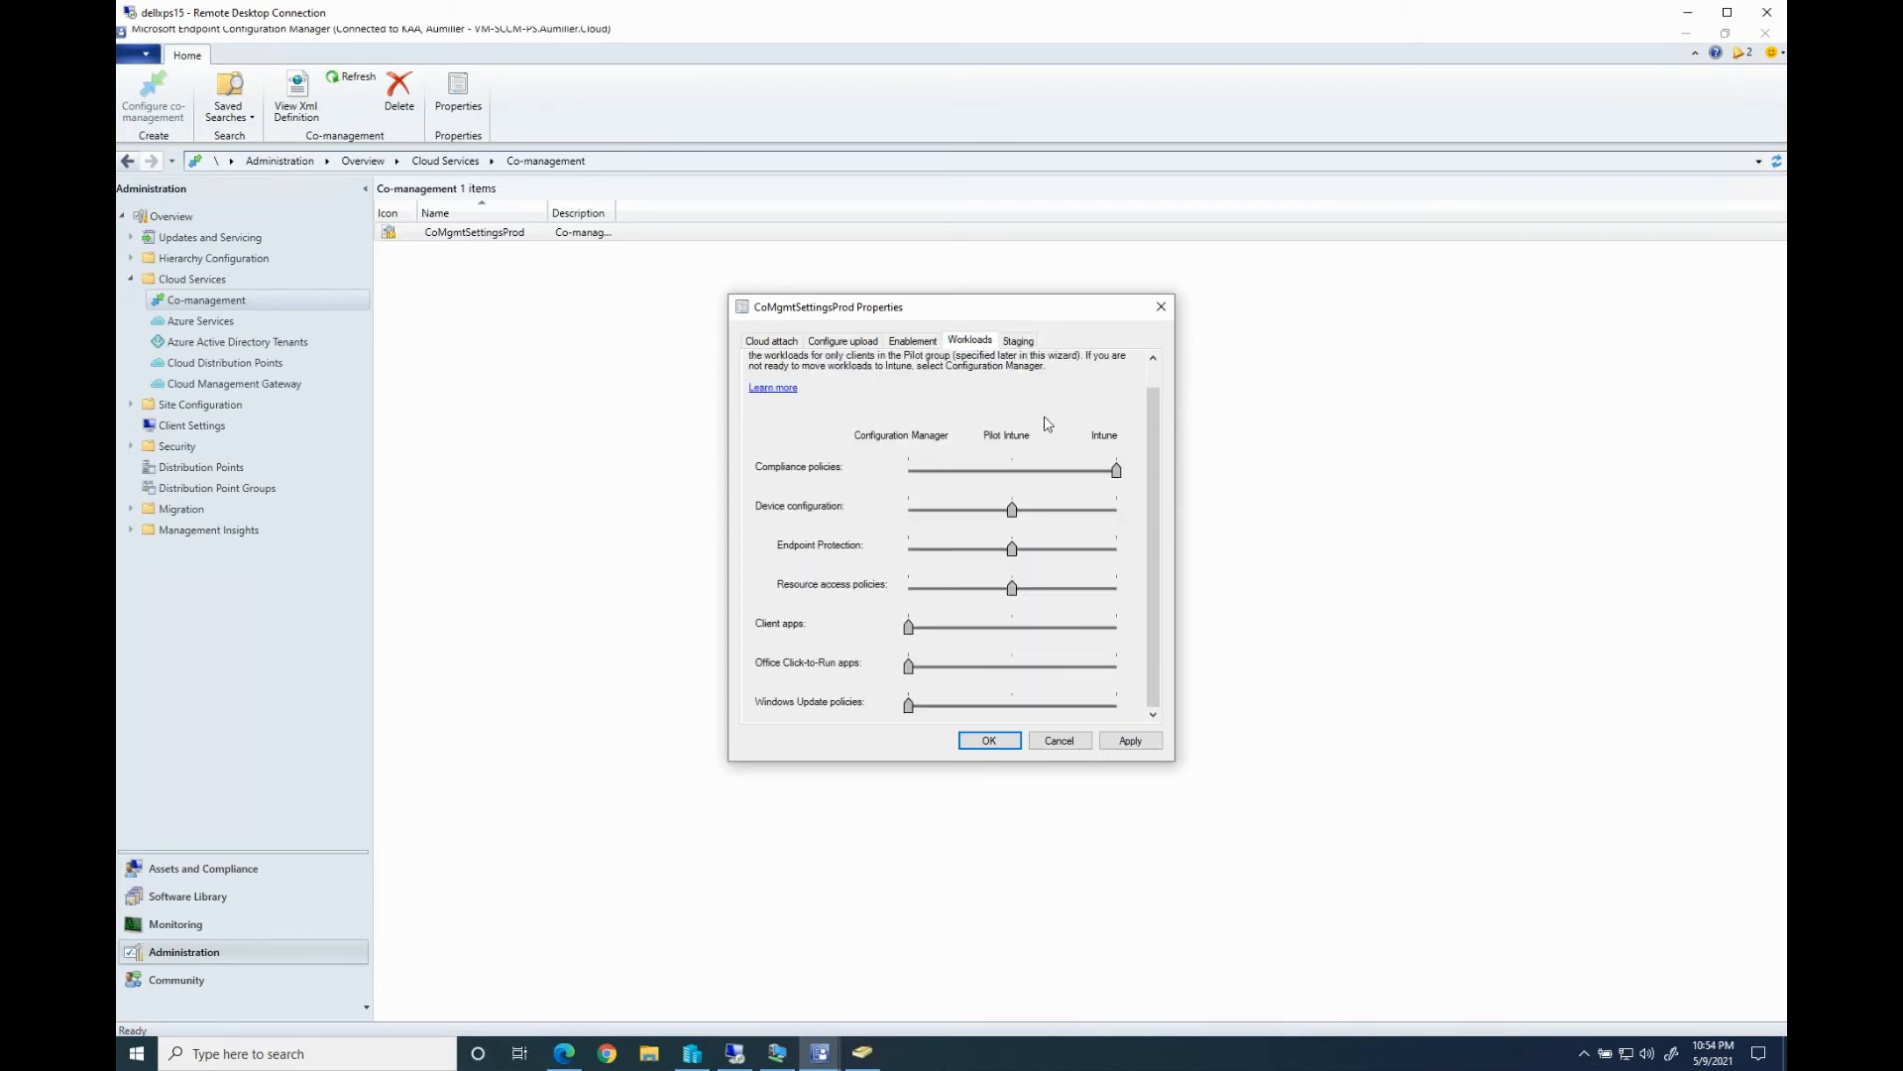
click(1019, 342)
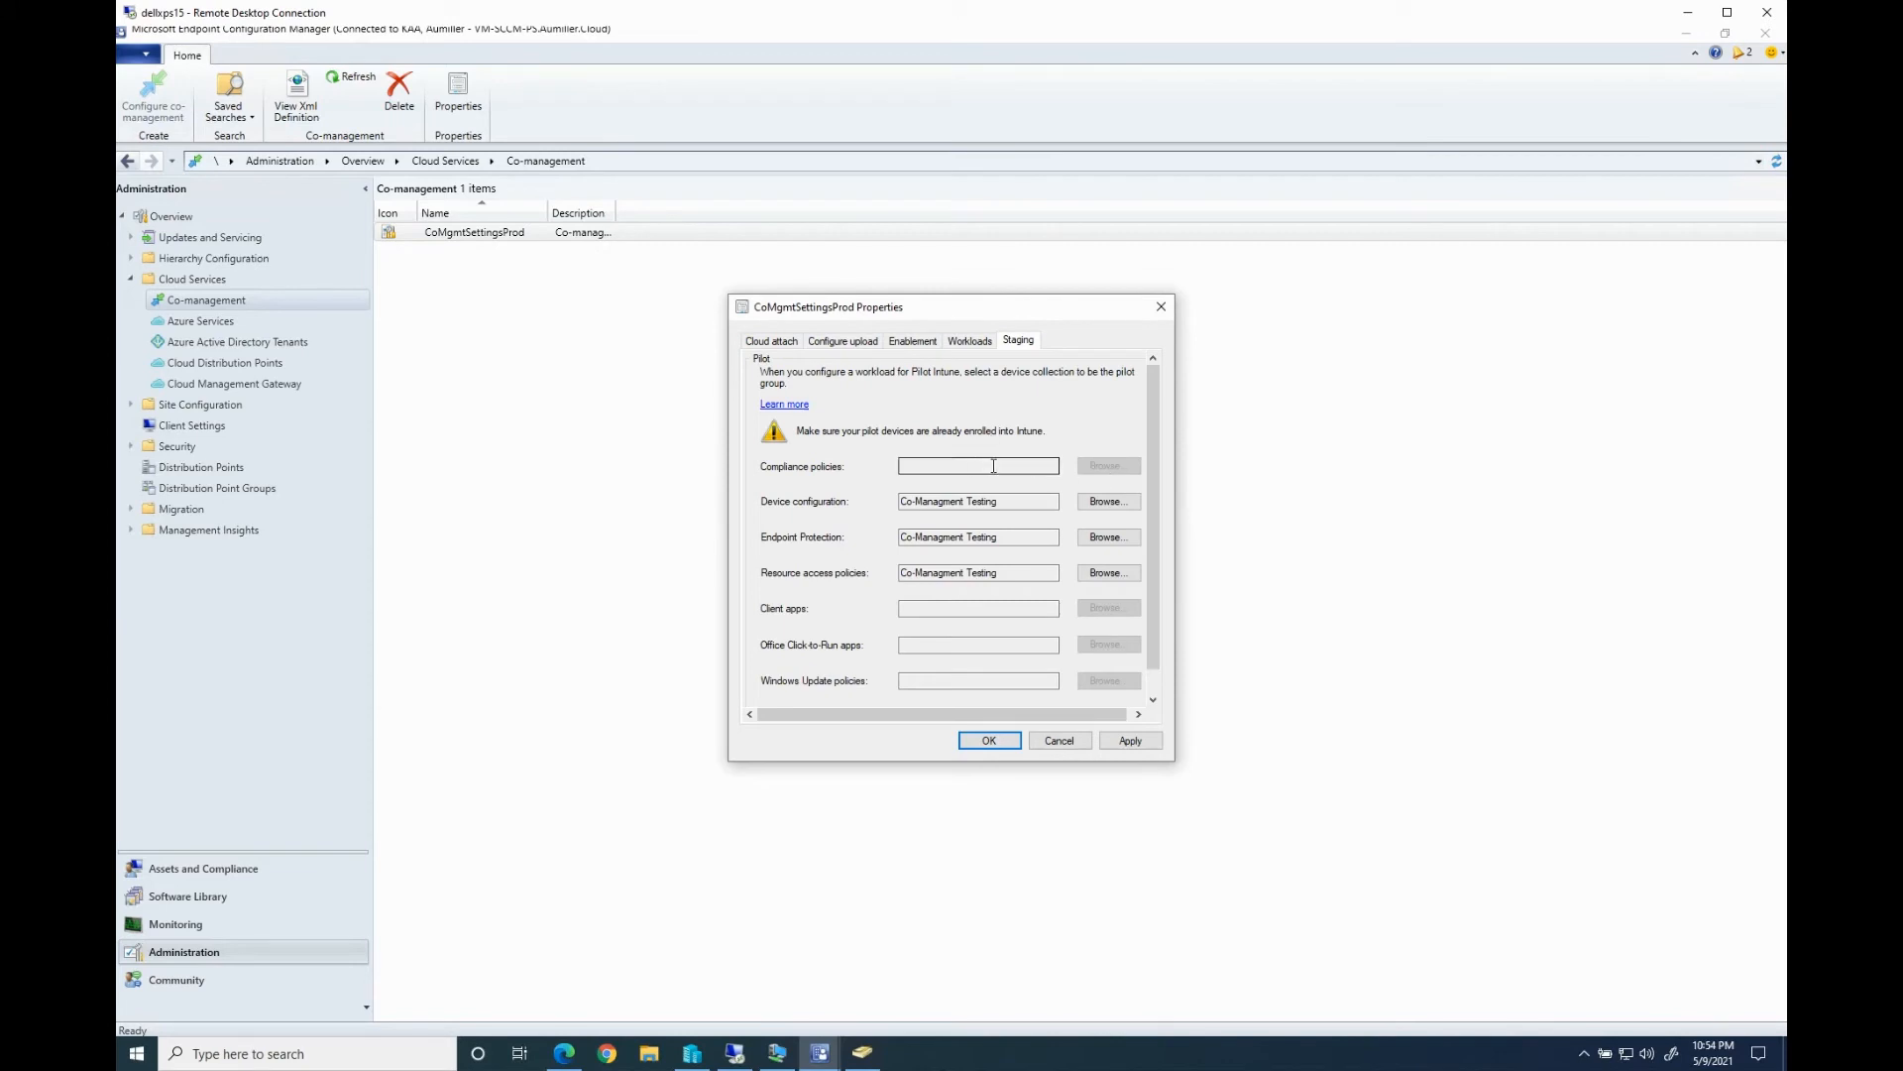
click(971, 342)
drag(1116, 470, 1024, 474)
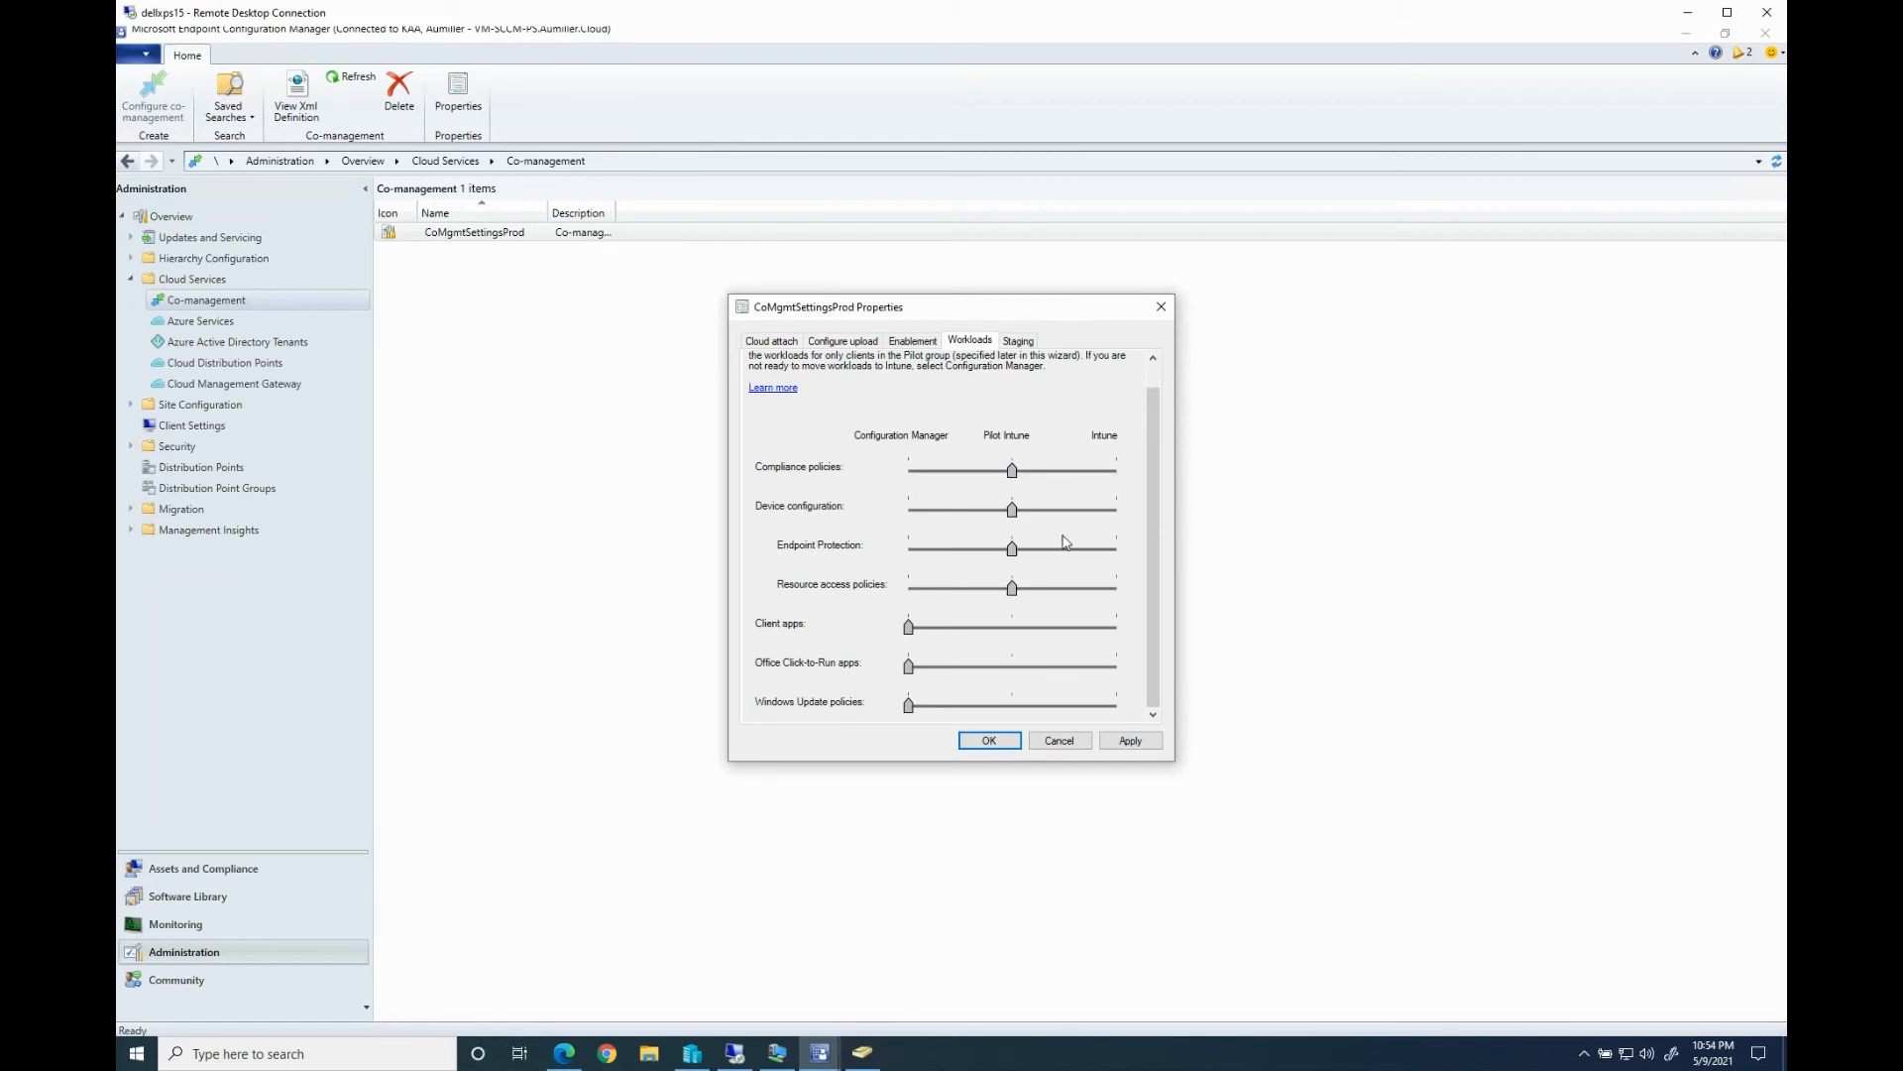
Switch to the Endpoint Manager admin center showing the Windows devices list filtered by vm-co
click(779, 1059)
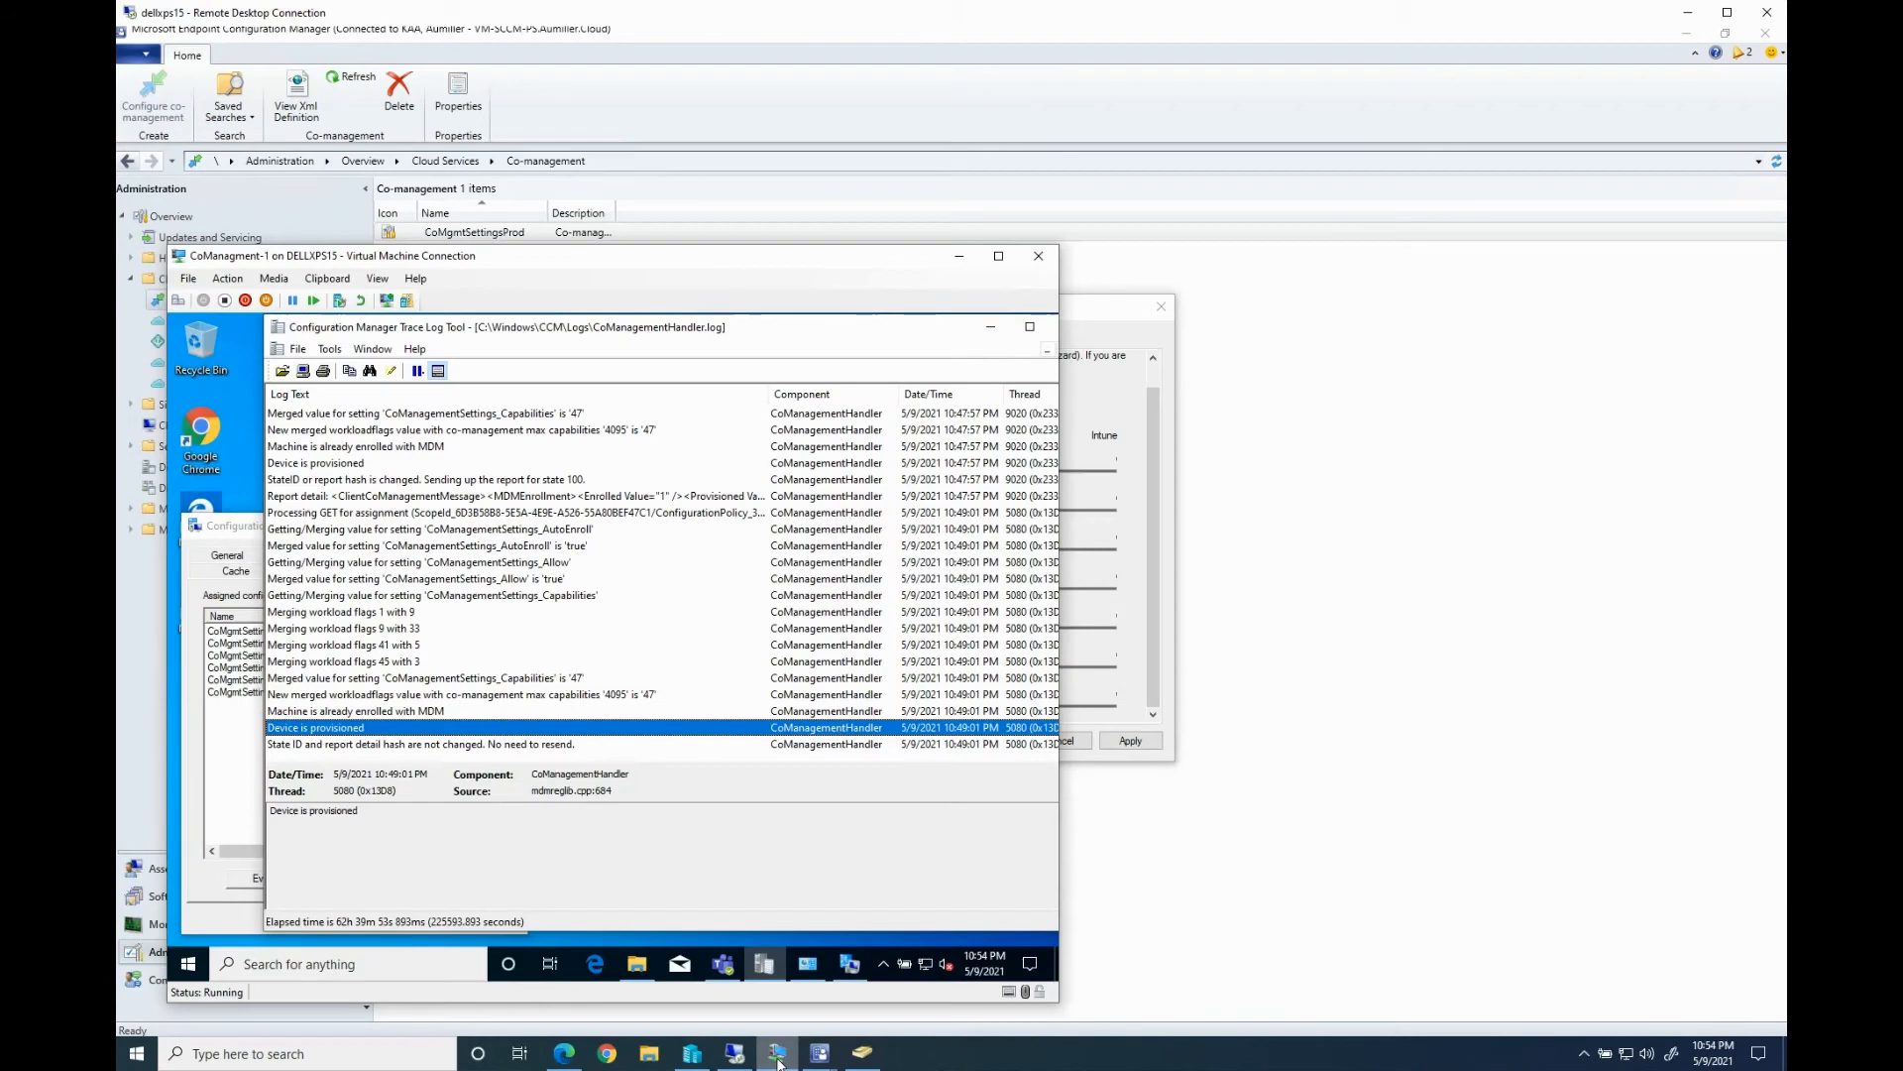
click(607, 1053)
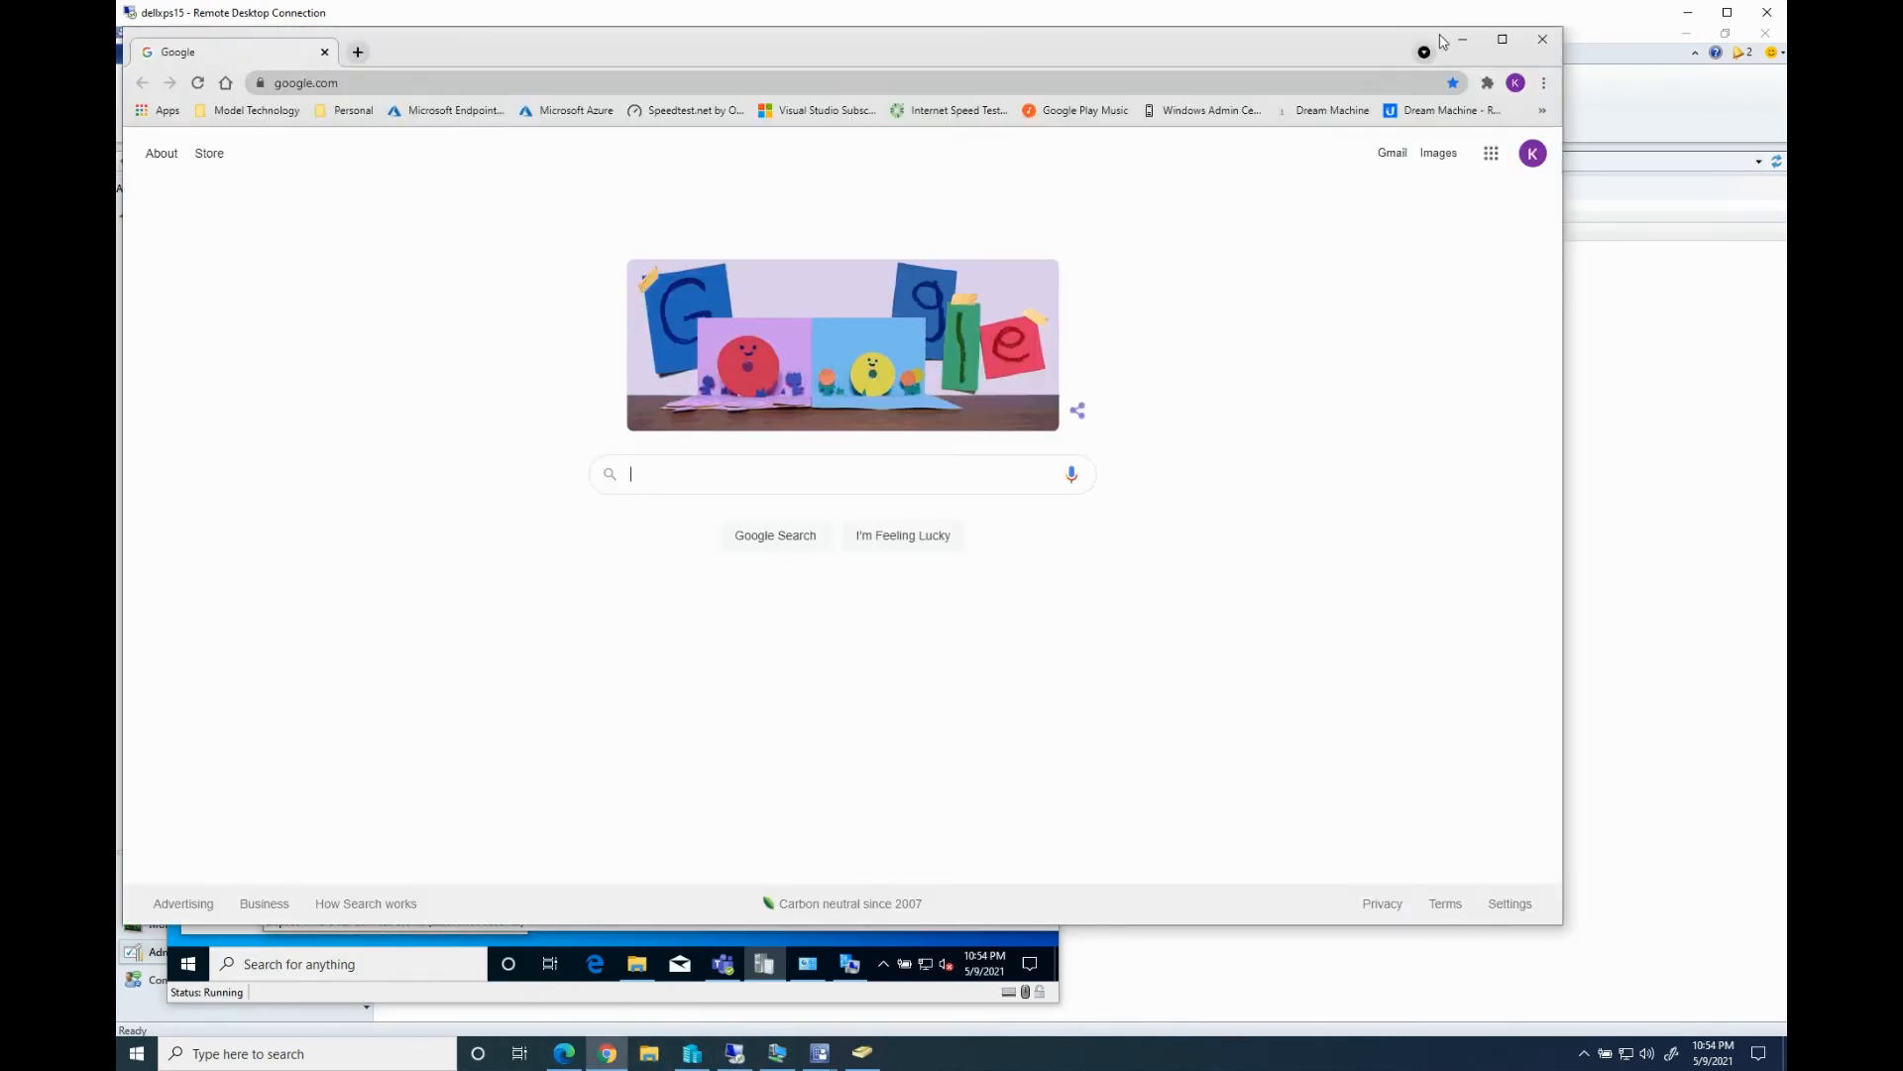
click(1465, 41)
click(563, 1053)
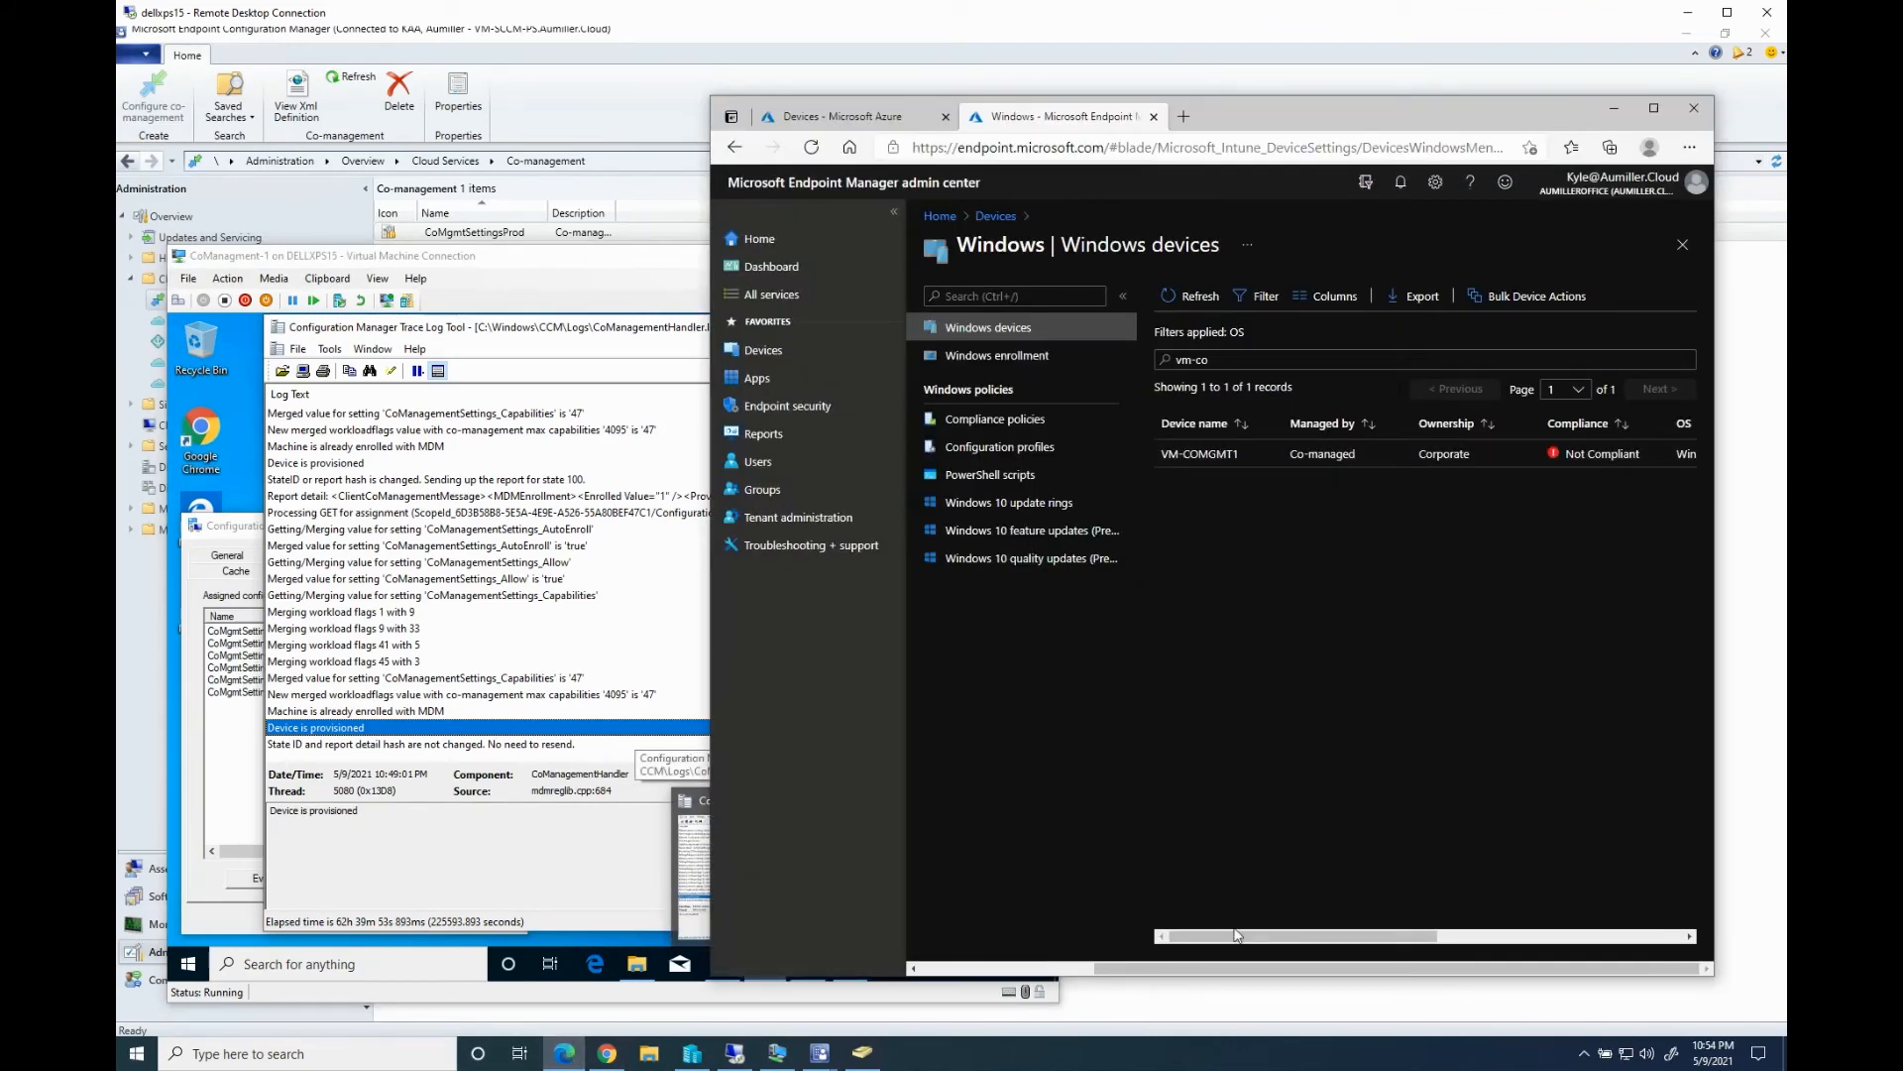
drag(1248, 945, 1222, 870)
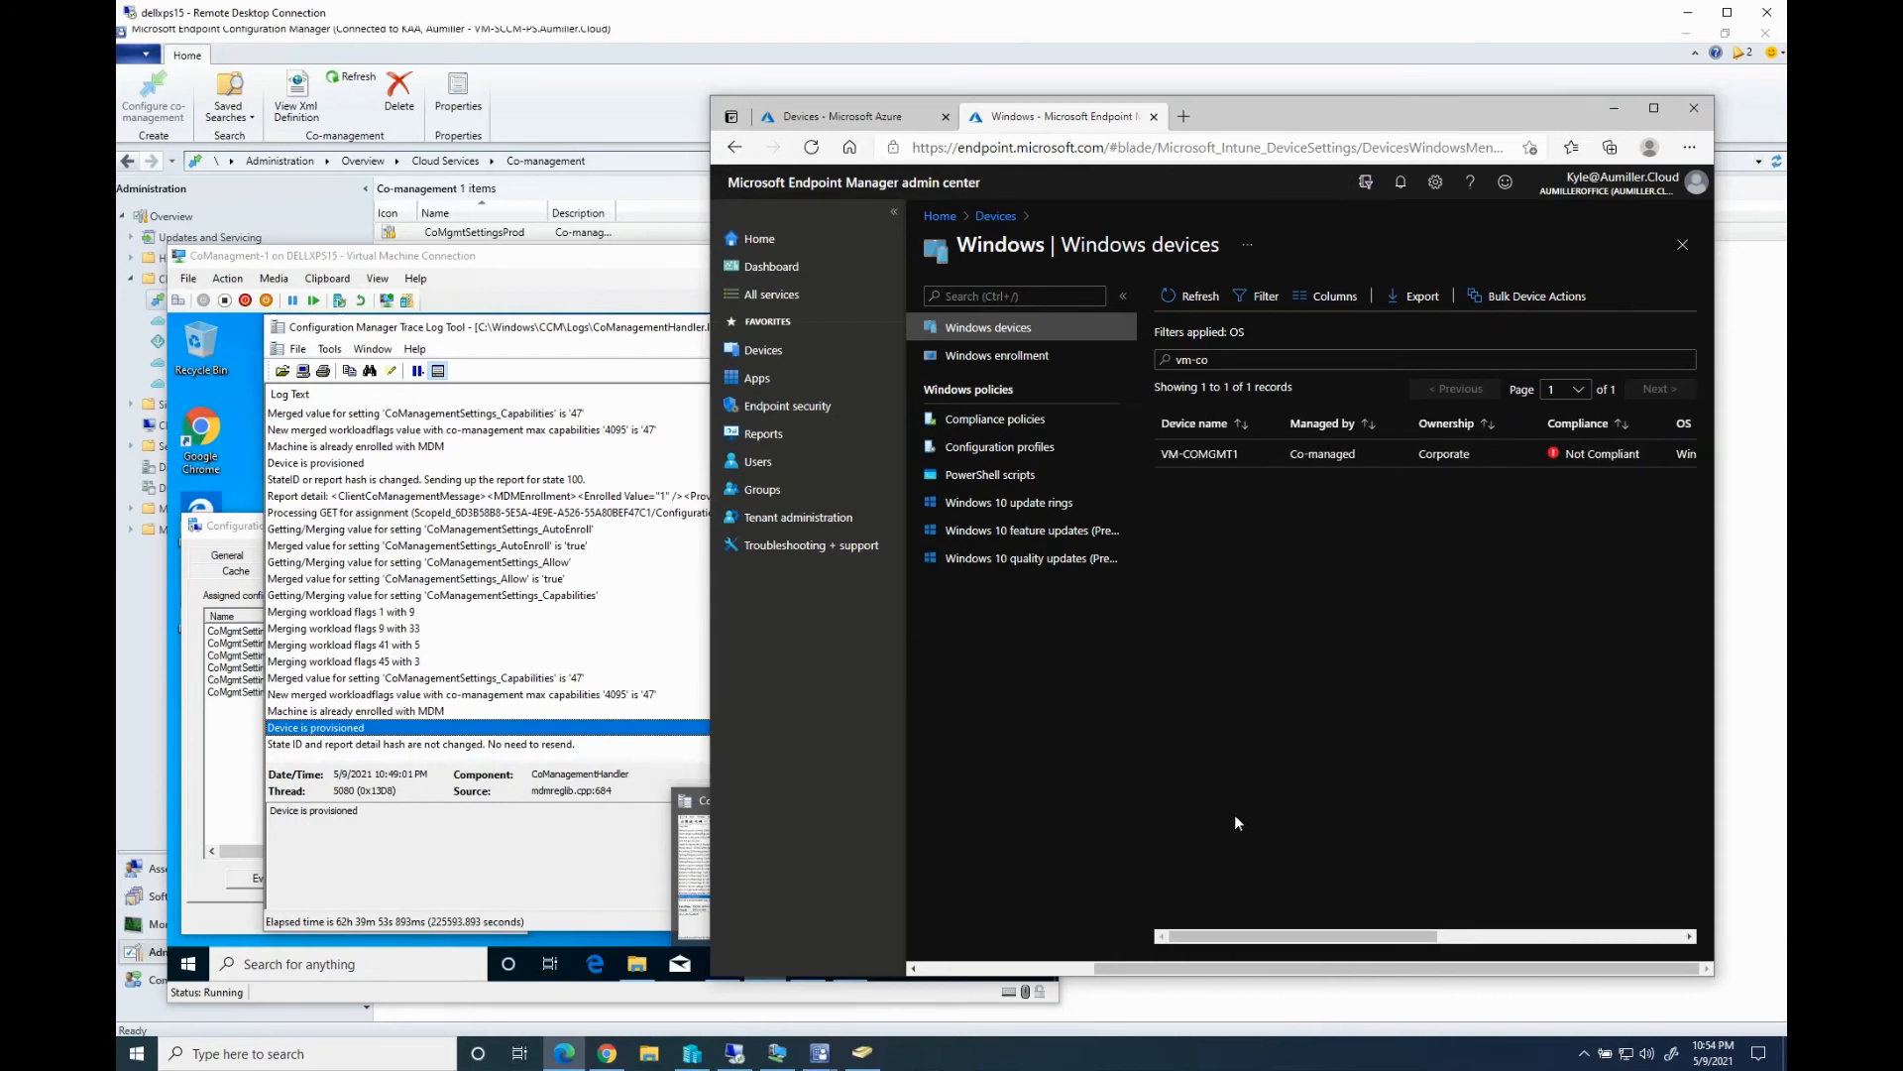
Open VM-COMGMT1 and examine its co-management details and the setting states of the Compliance - Windows 10 policy
click(1196, 454)
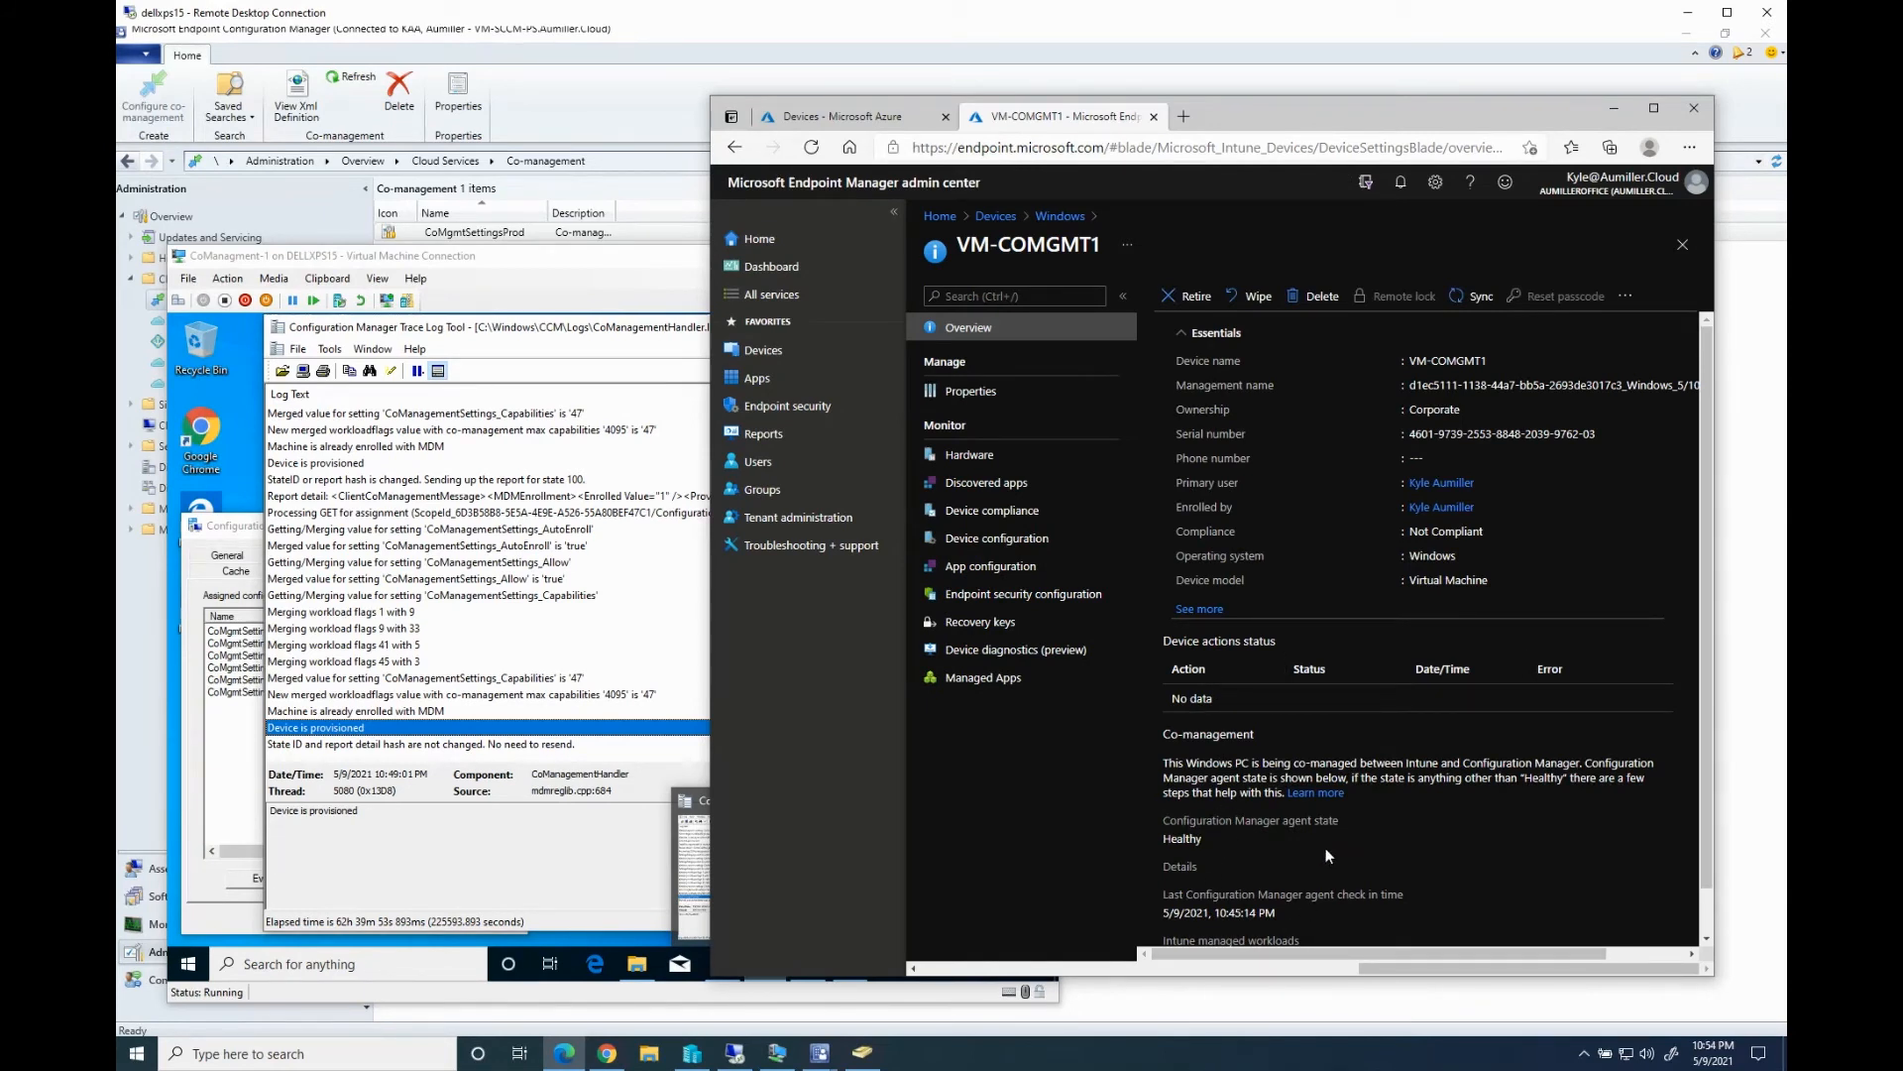
scroll(1324, 848, down, 1)
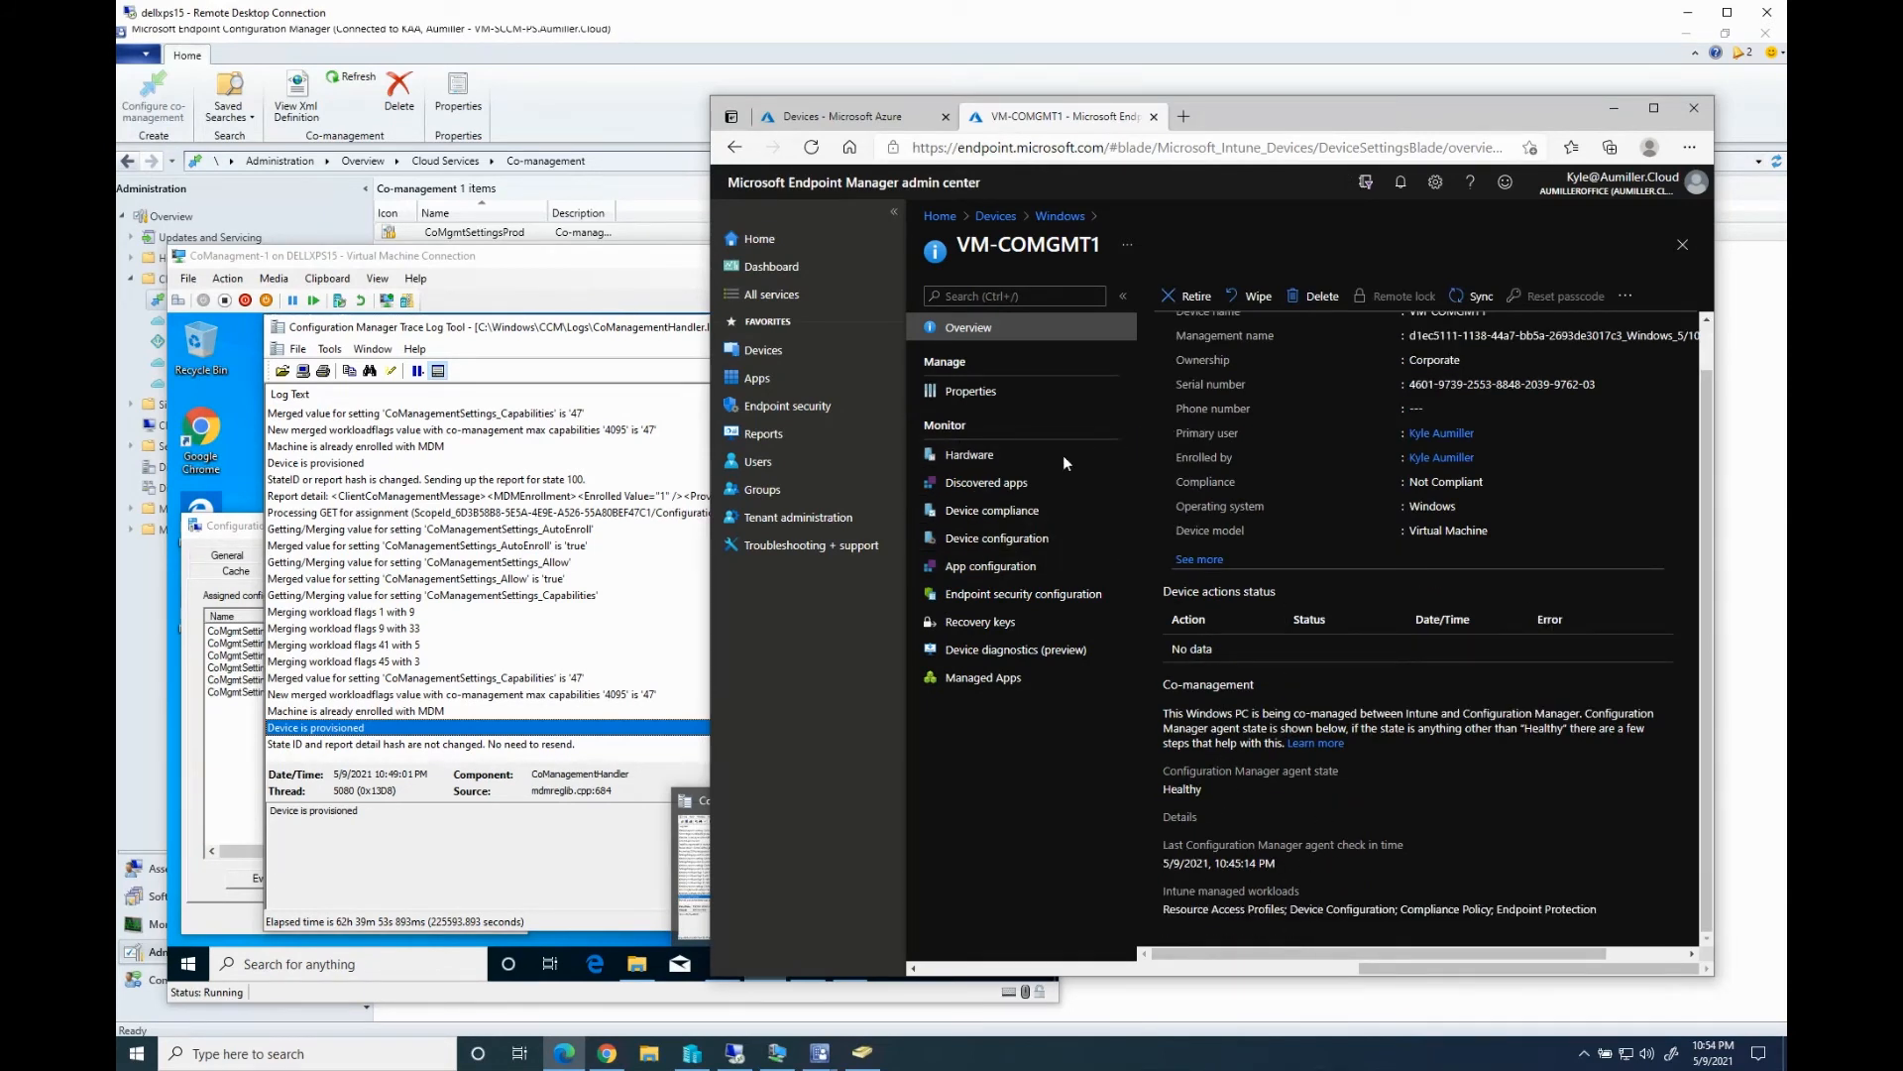
click(1016, 509)
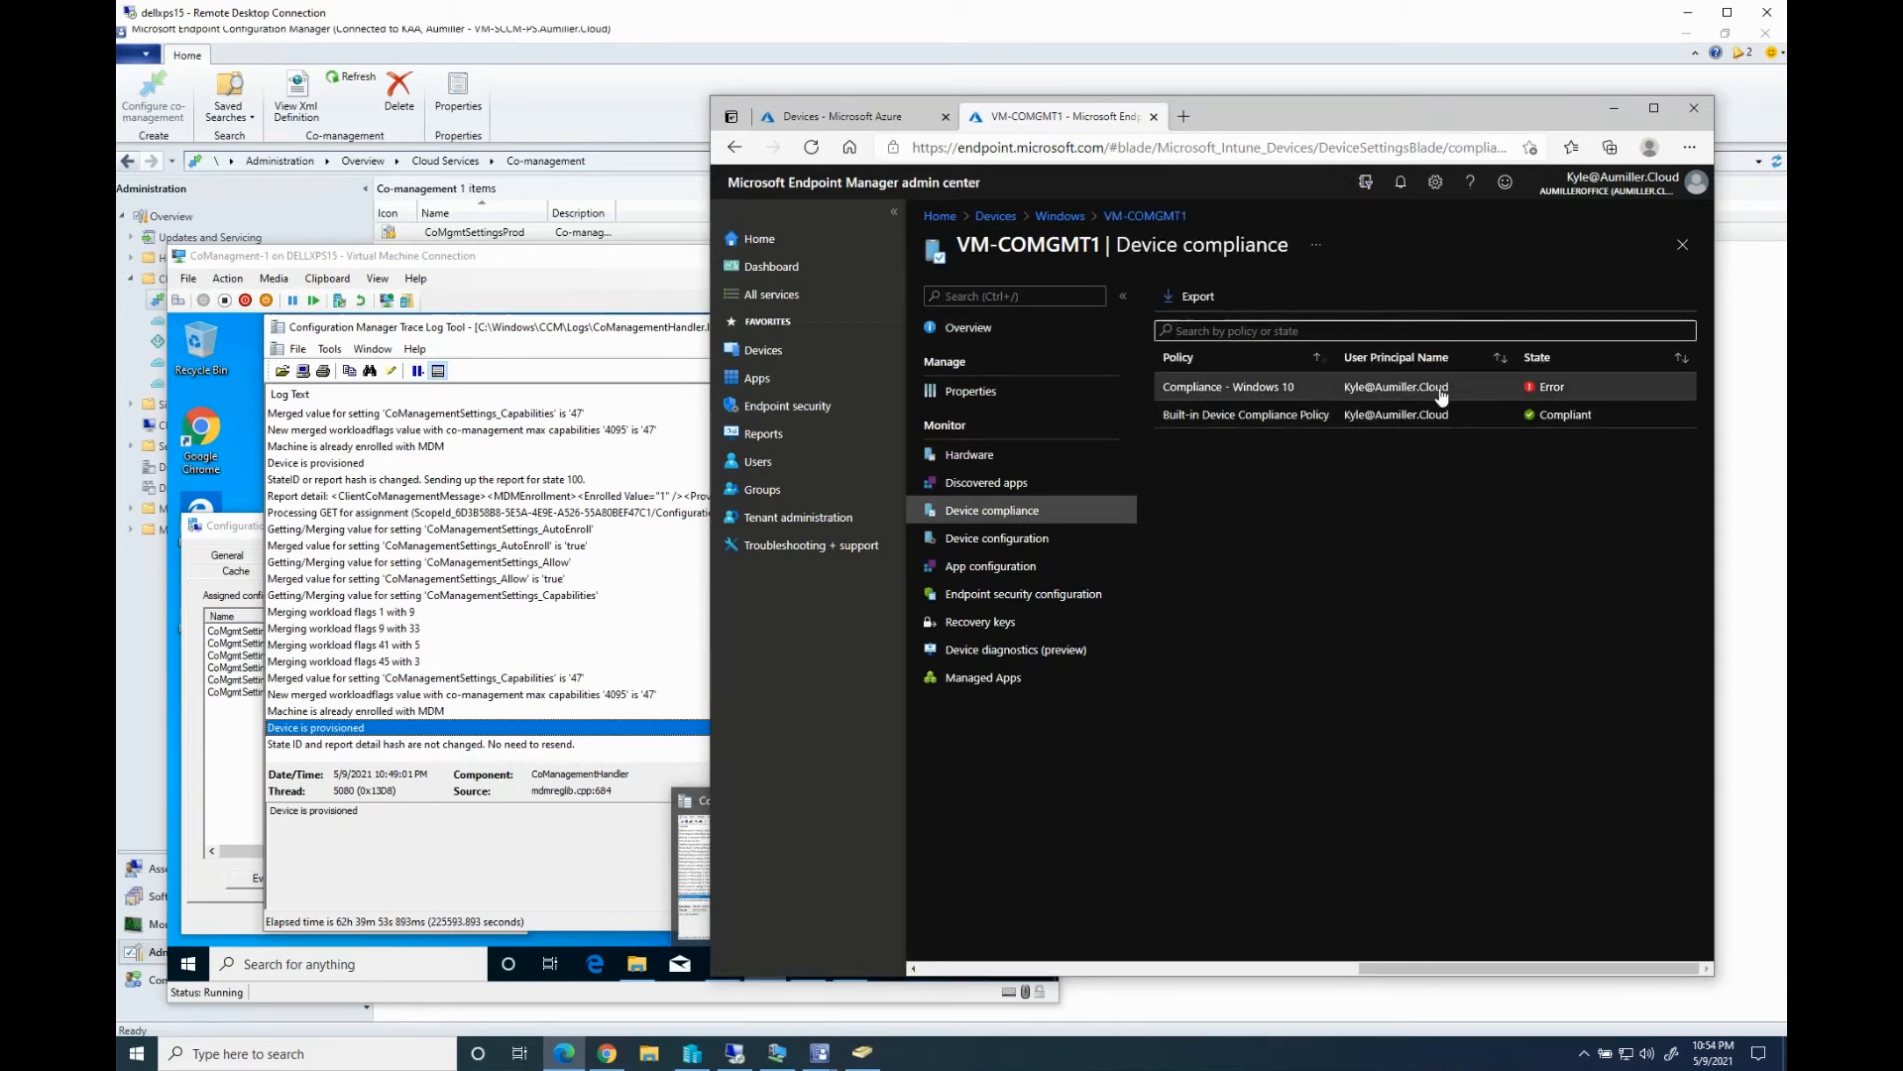
click(1290, 391)
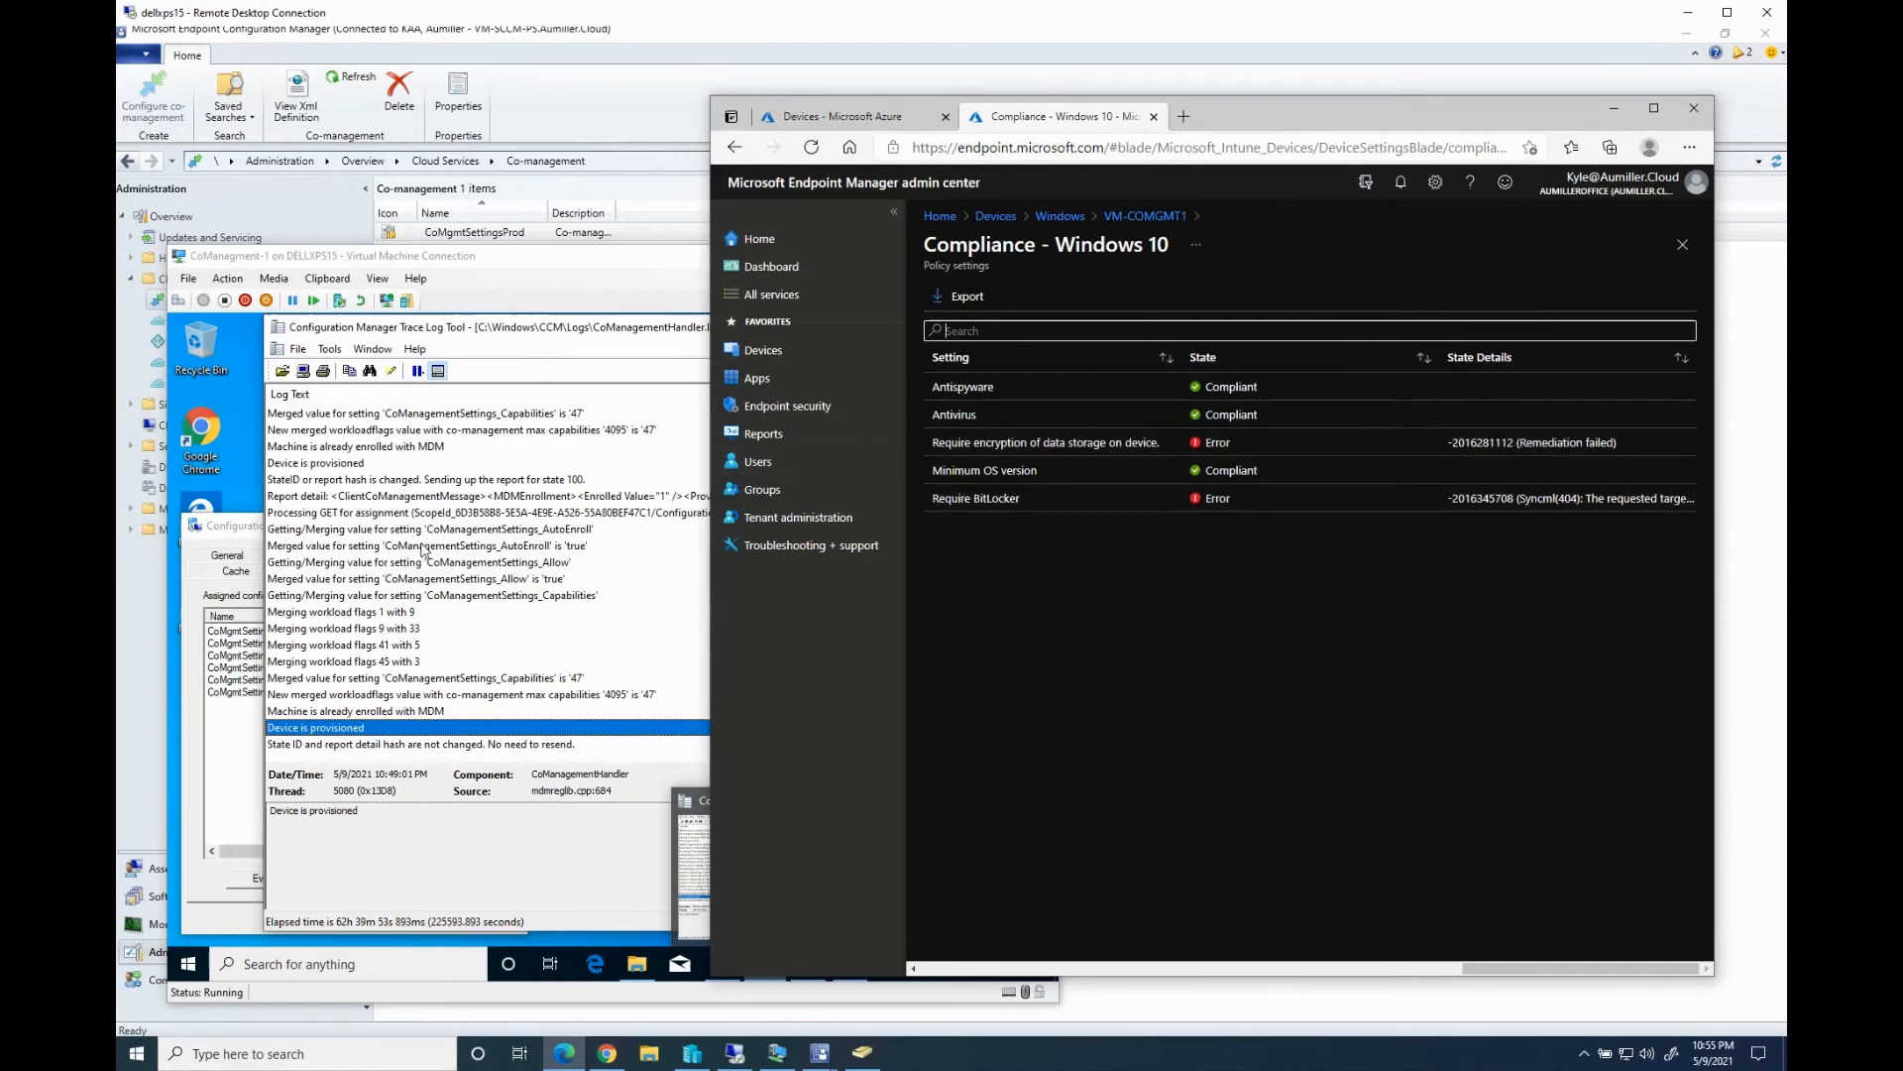
Switch to the CoManagment-1 virtual machine, view its drives under This PC, and check the VM's security settings
click(415, 562)
click(636, 963)
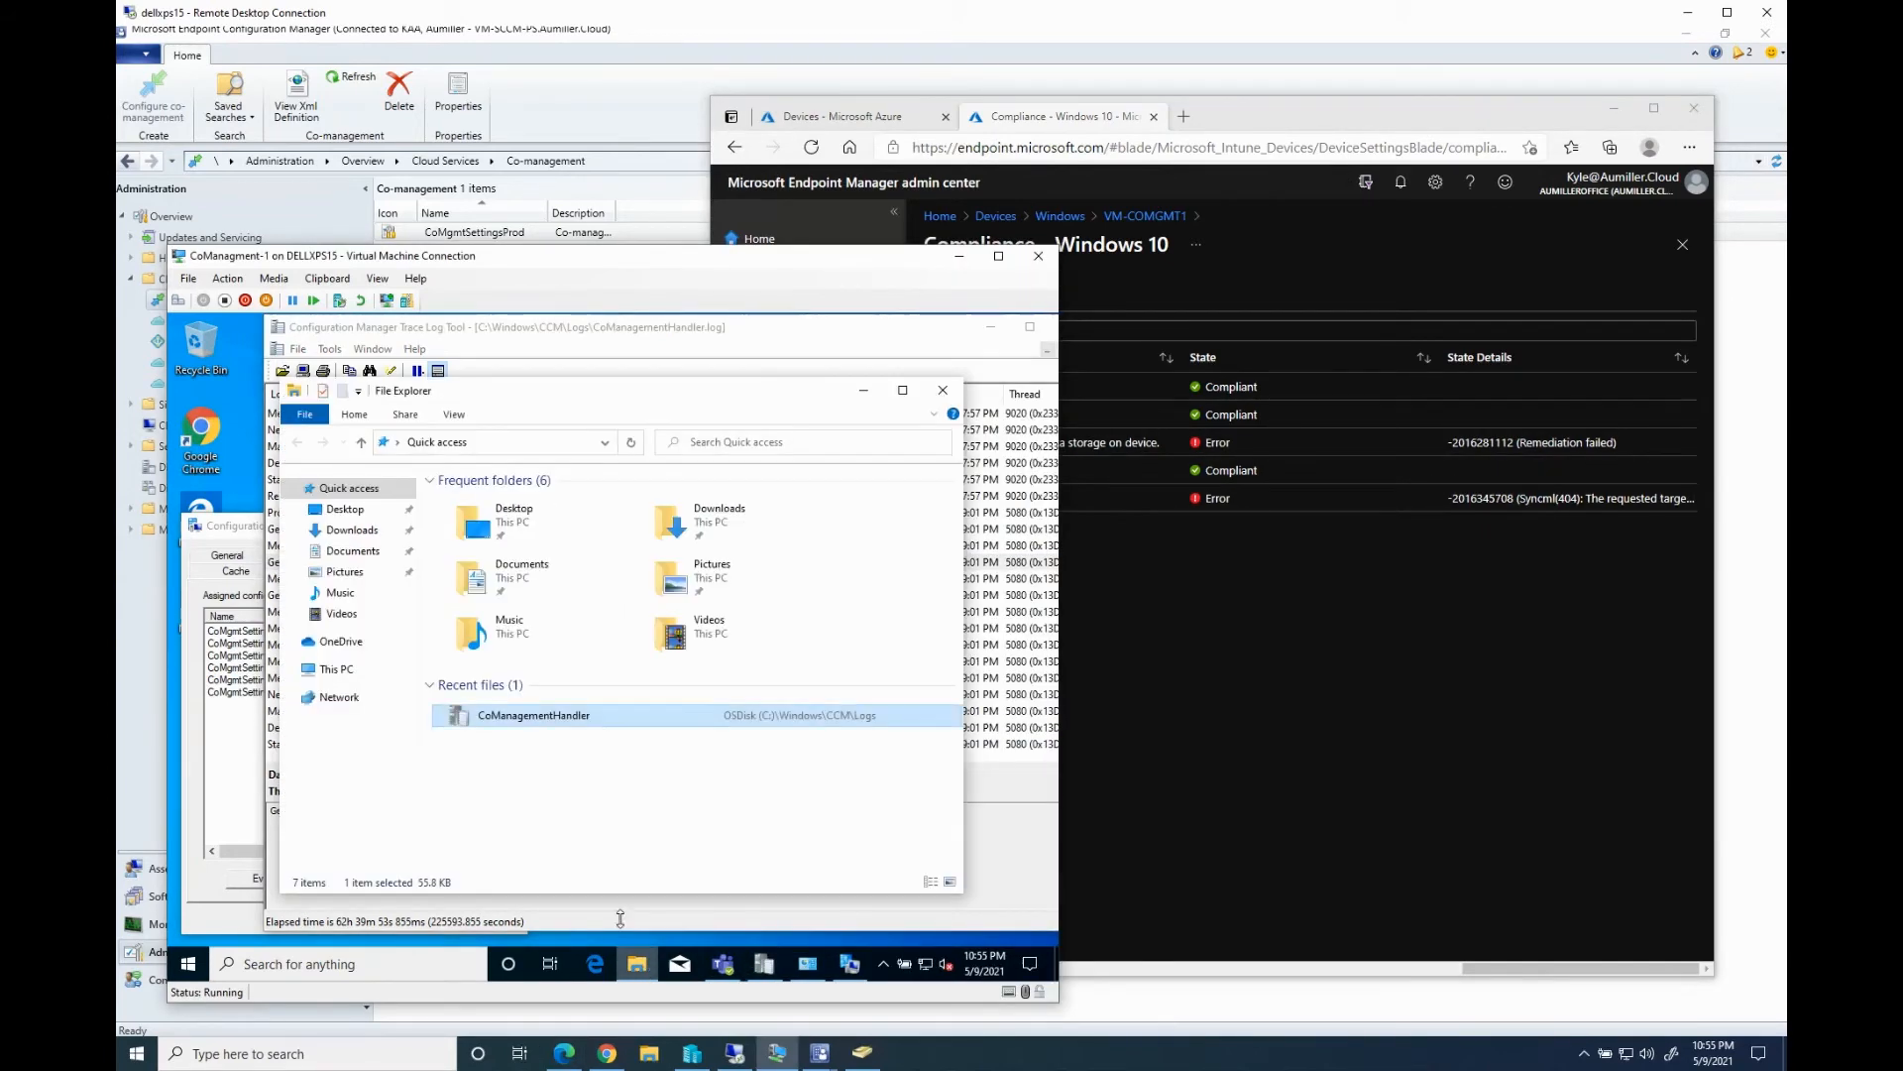
click(336, 670)
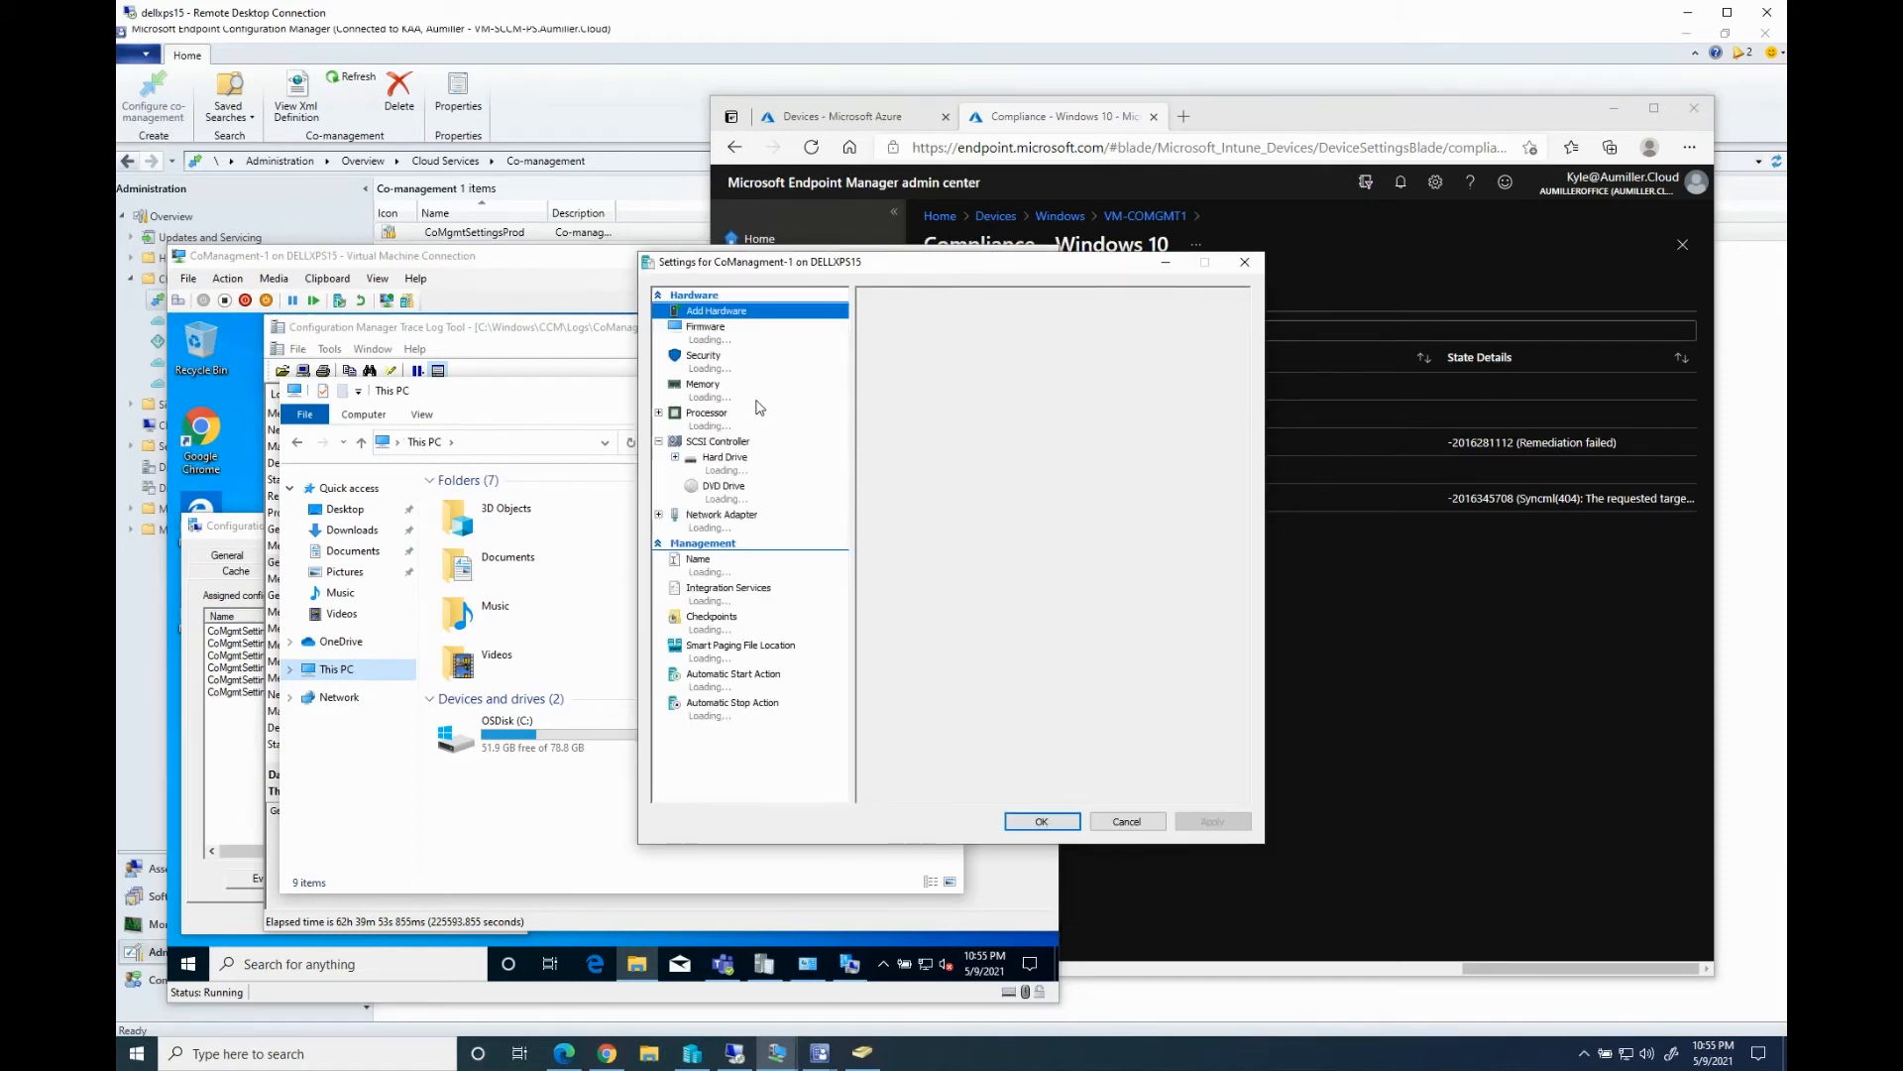
click(727, 372)
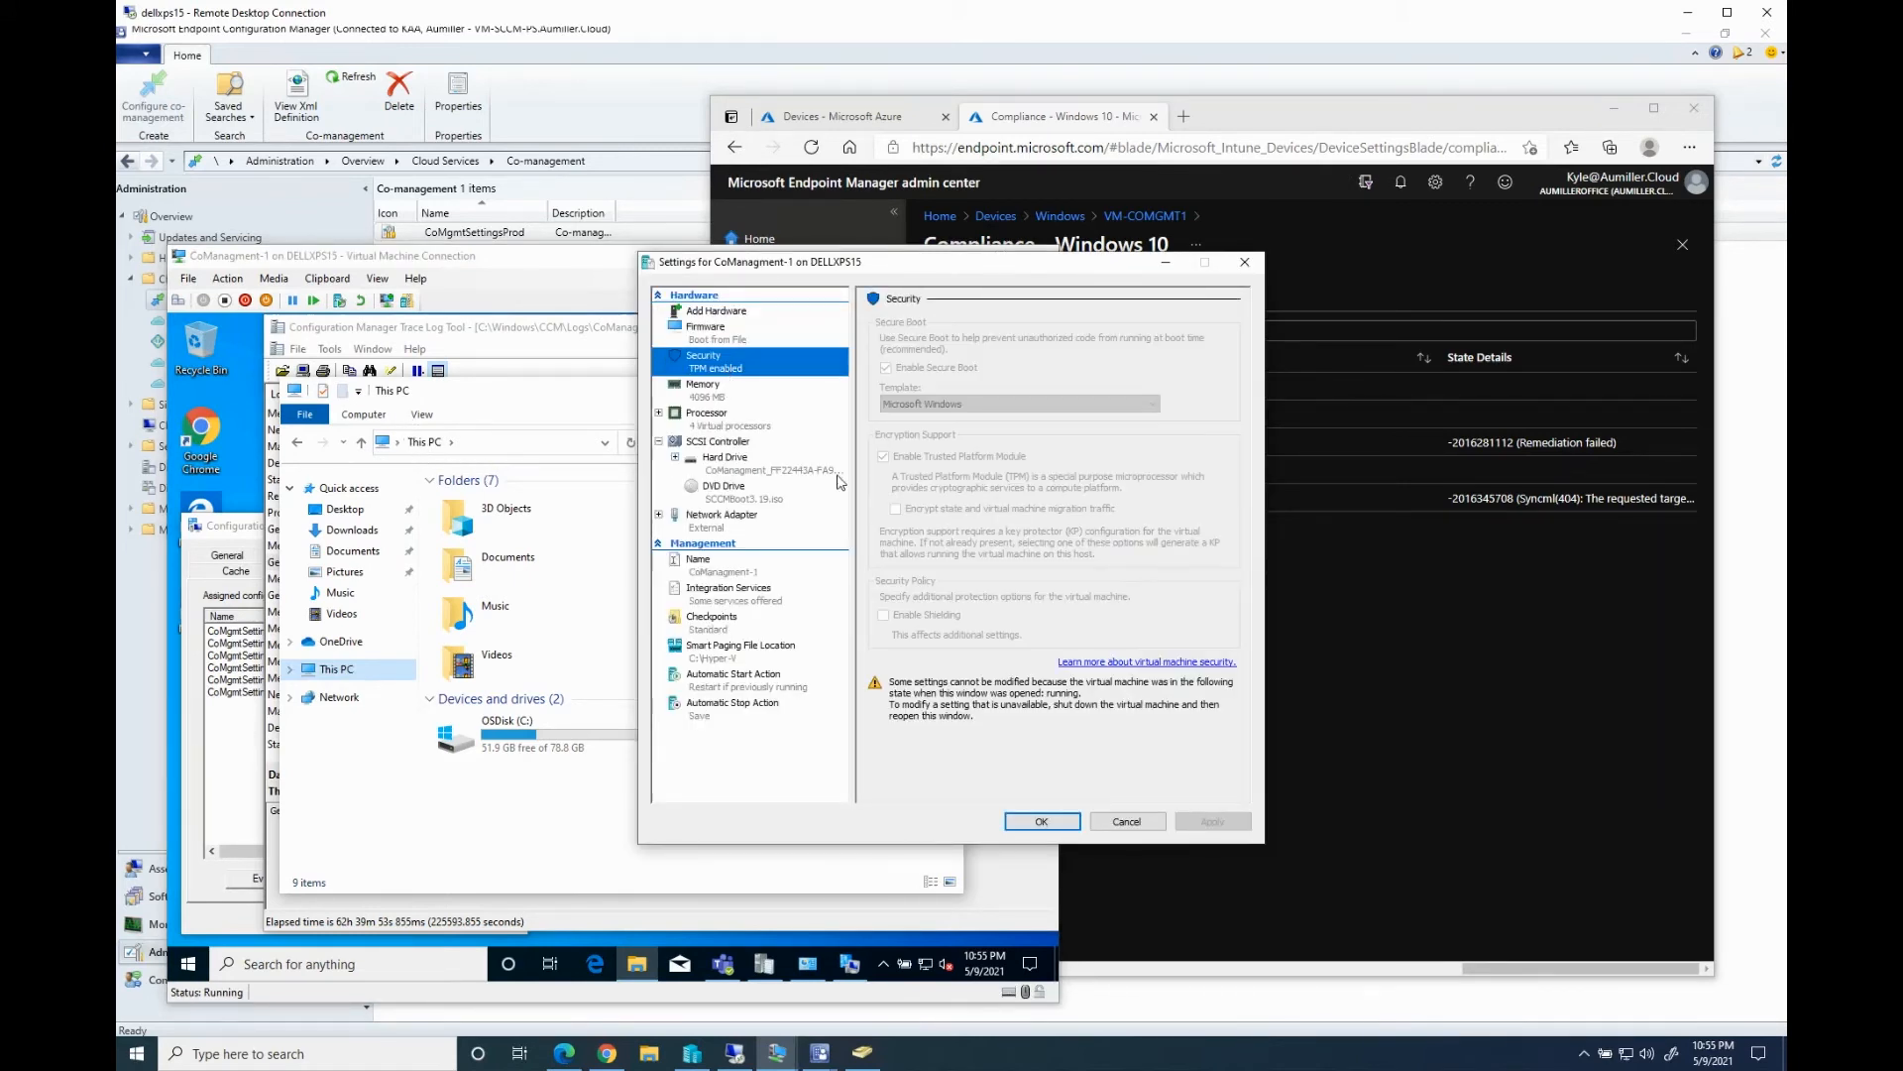
click(1138, 821)
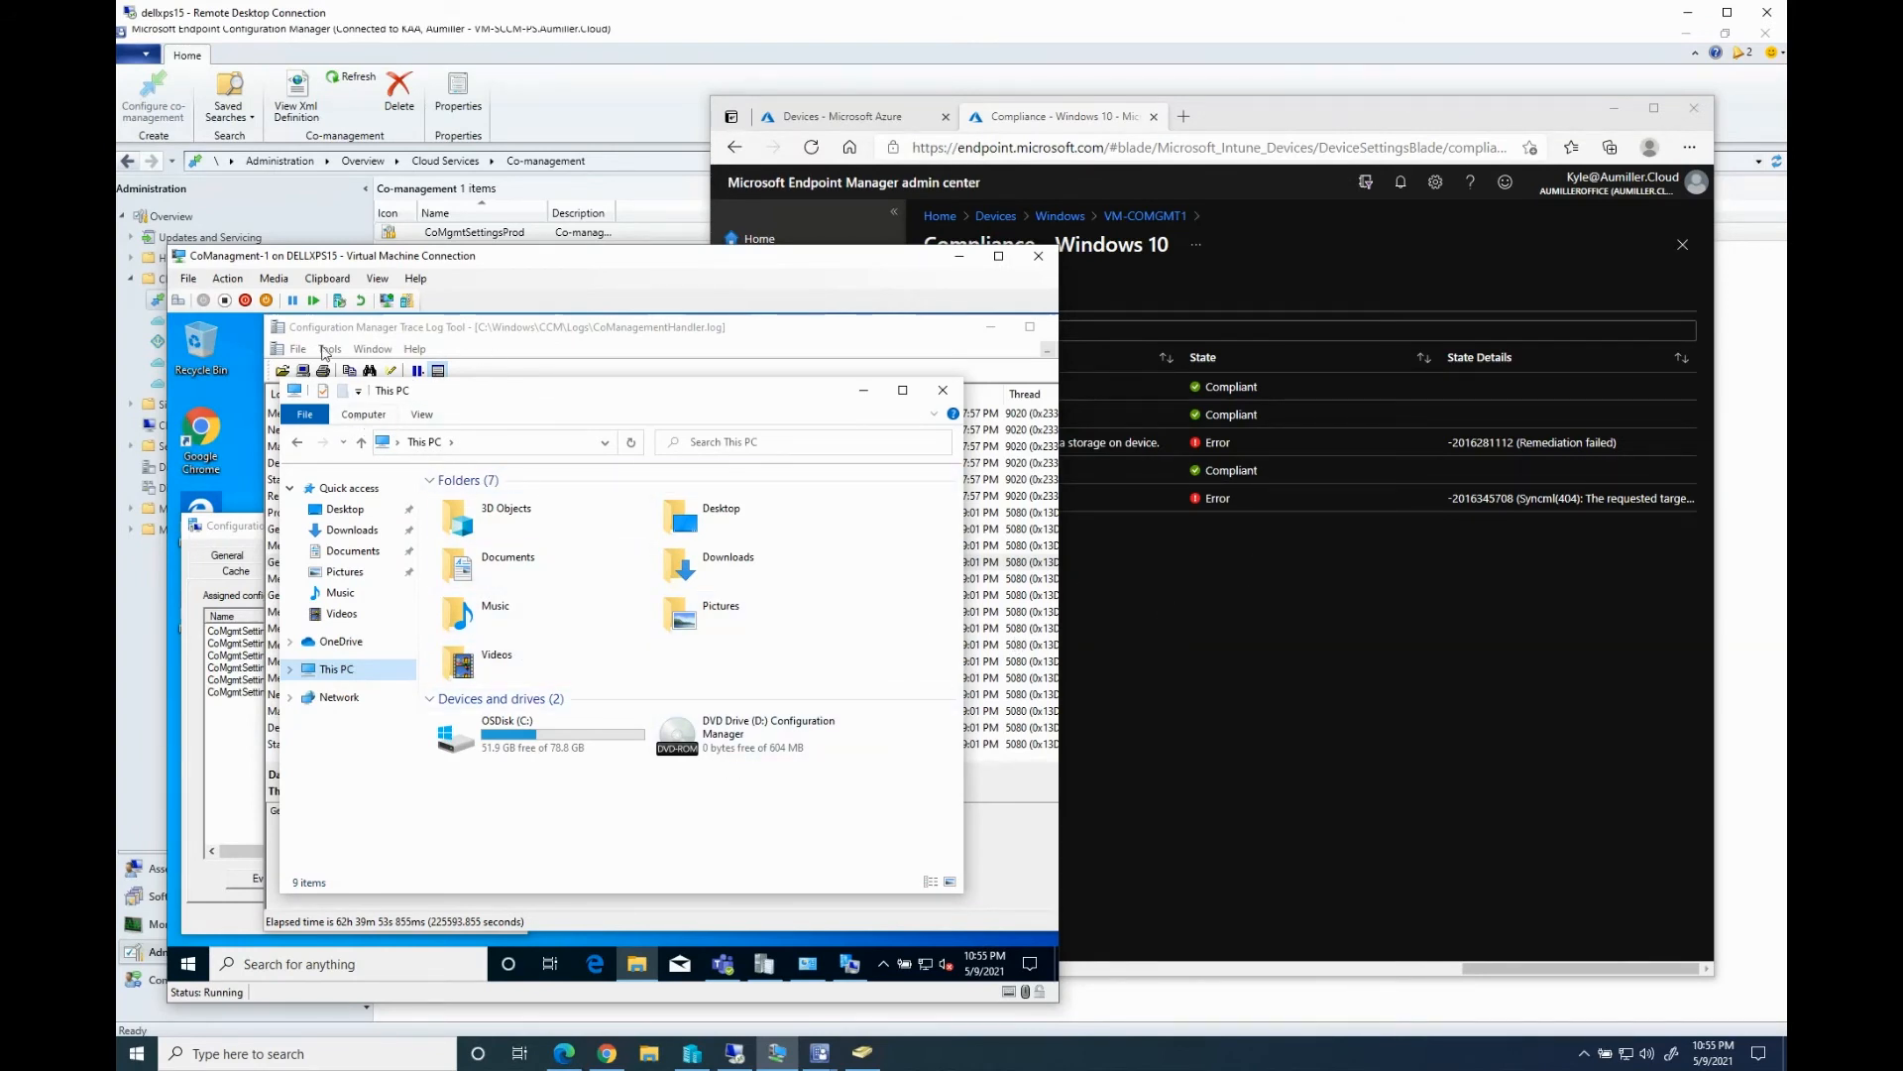
Set the media of CoManagment-1's virtual DVD drive to None and apply the VM settings
click(188, 279)
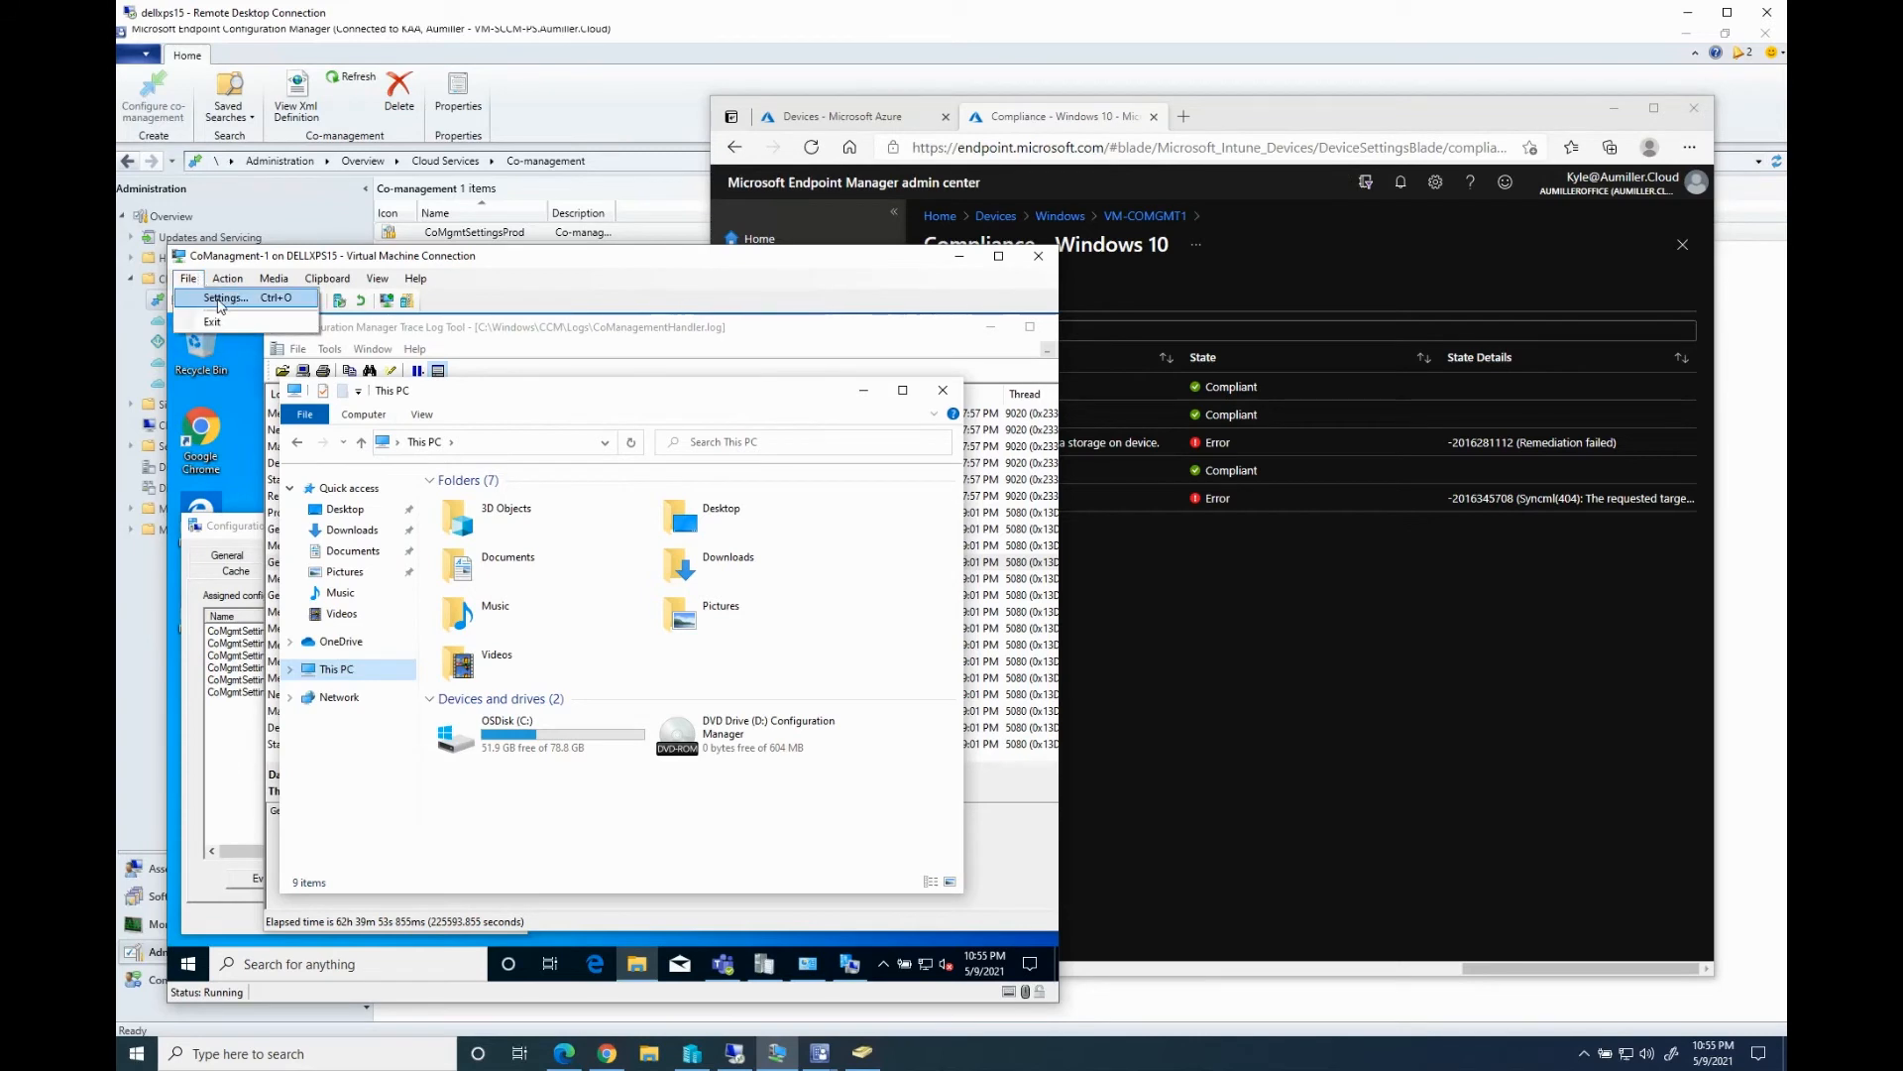
click(220, 302)
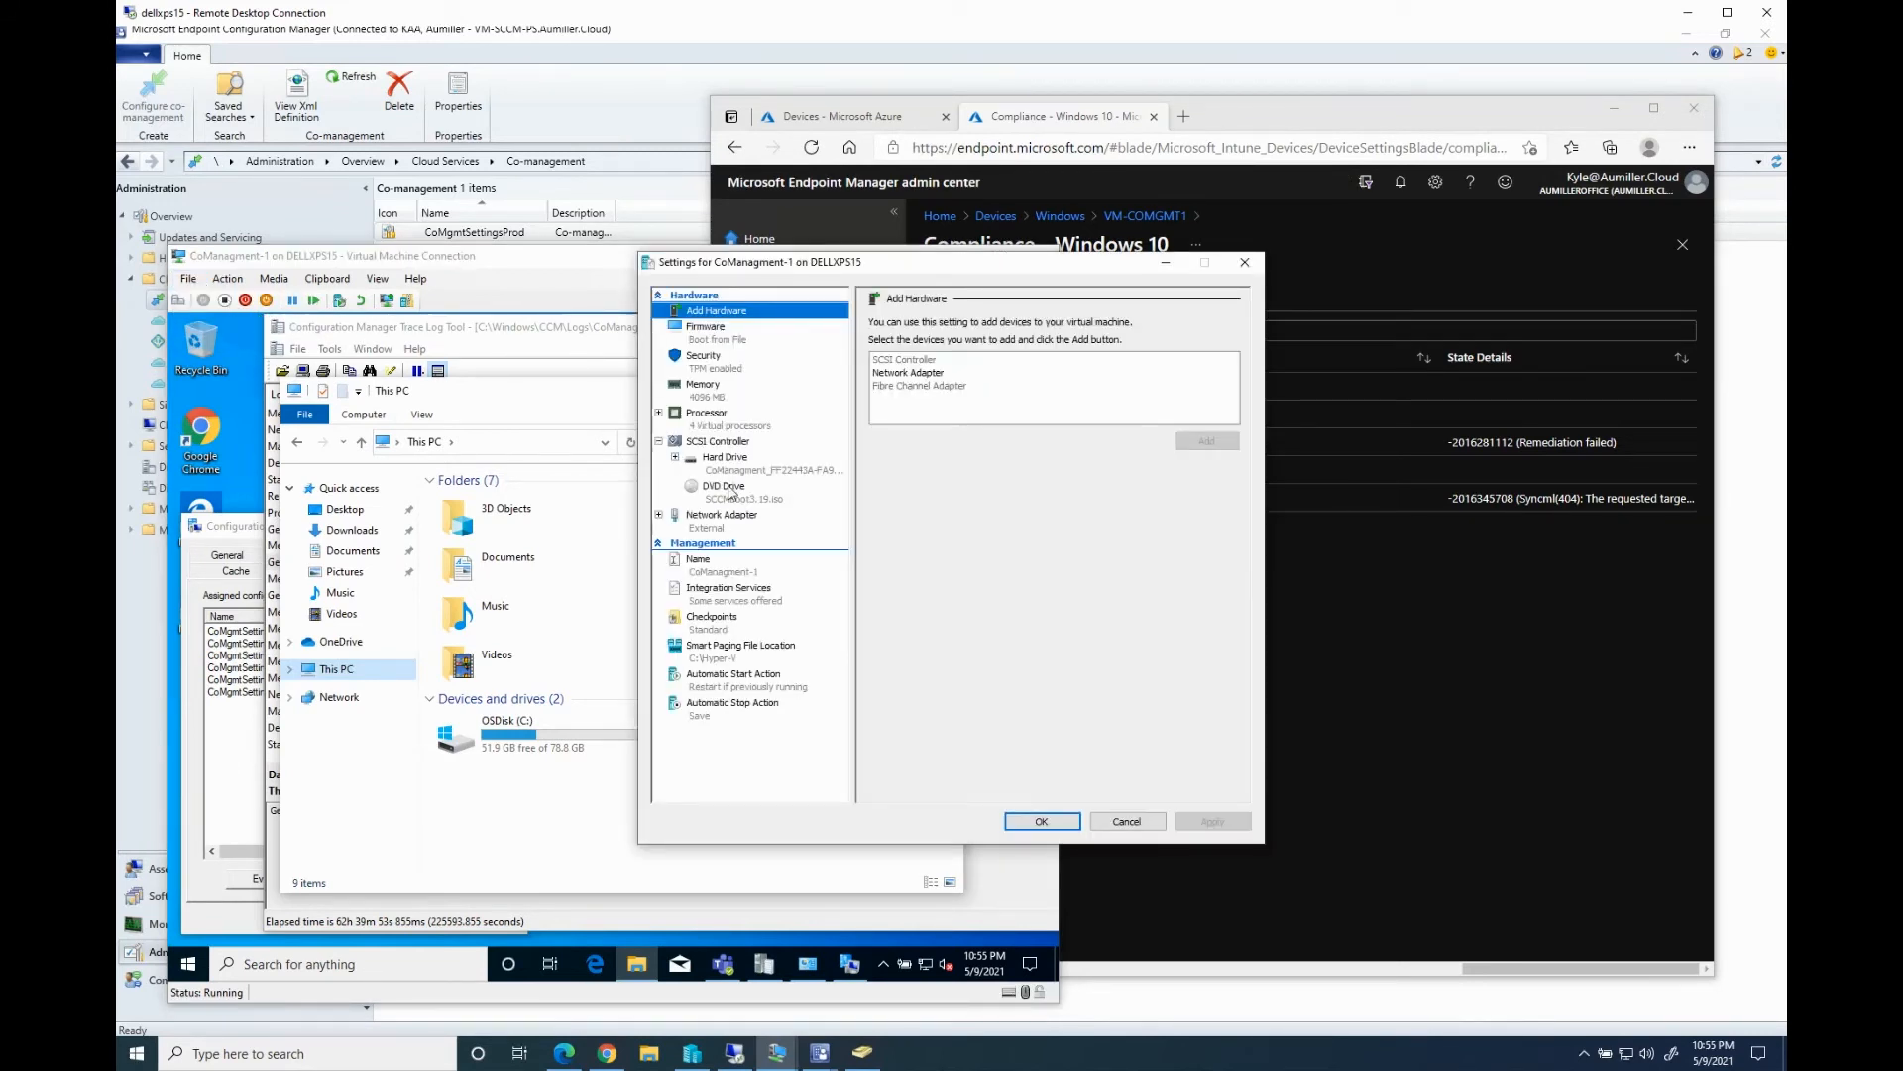
click(730, 488)
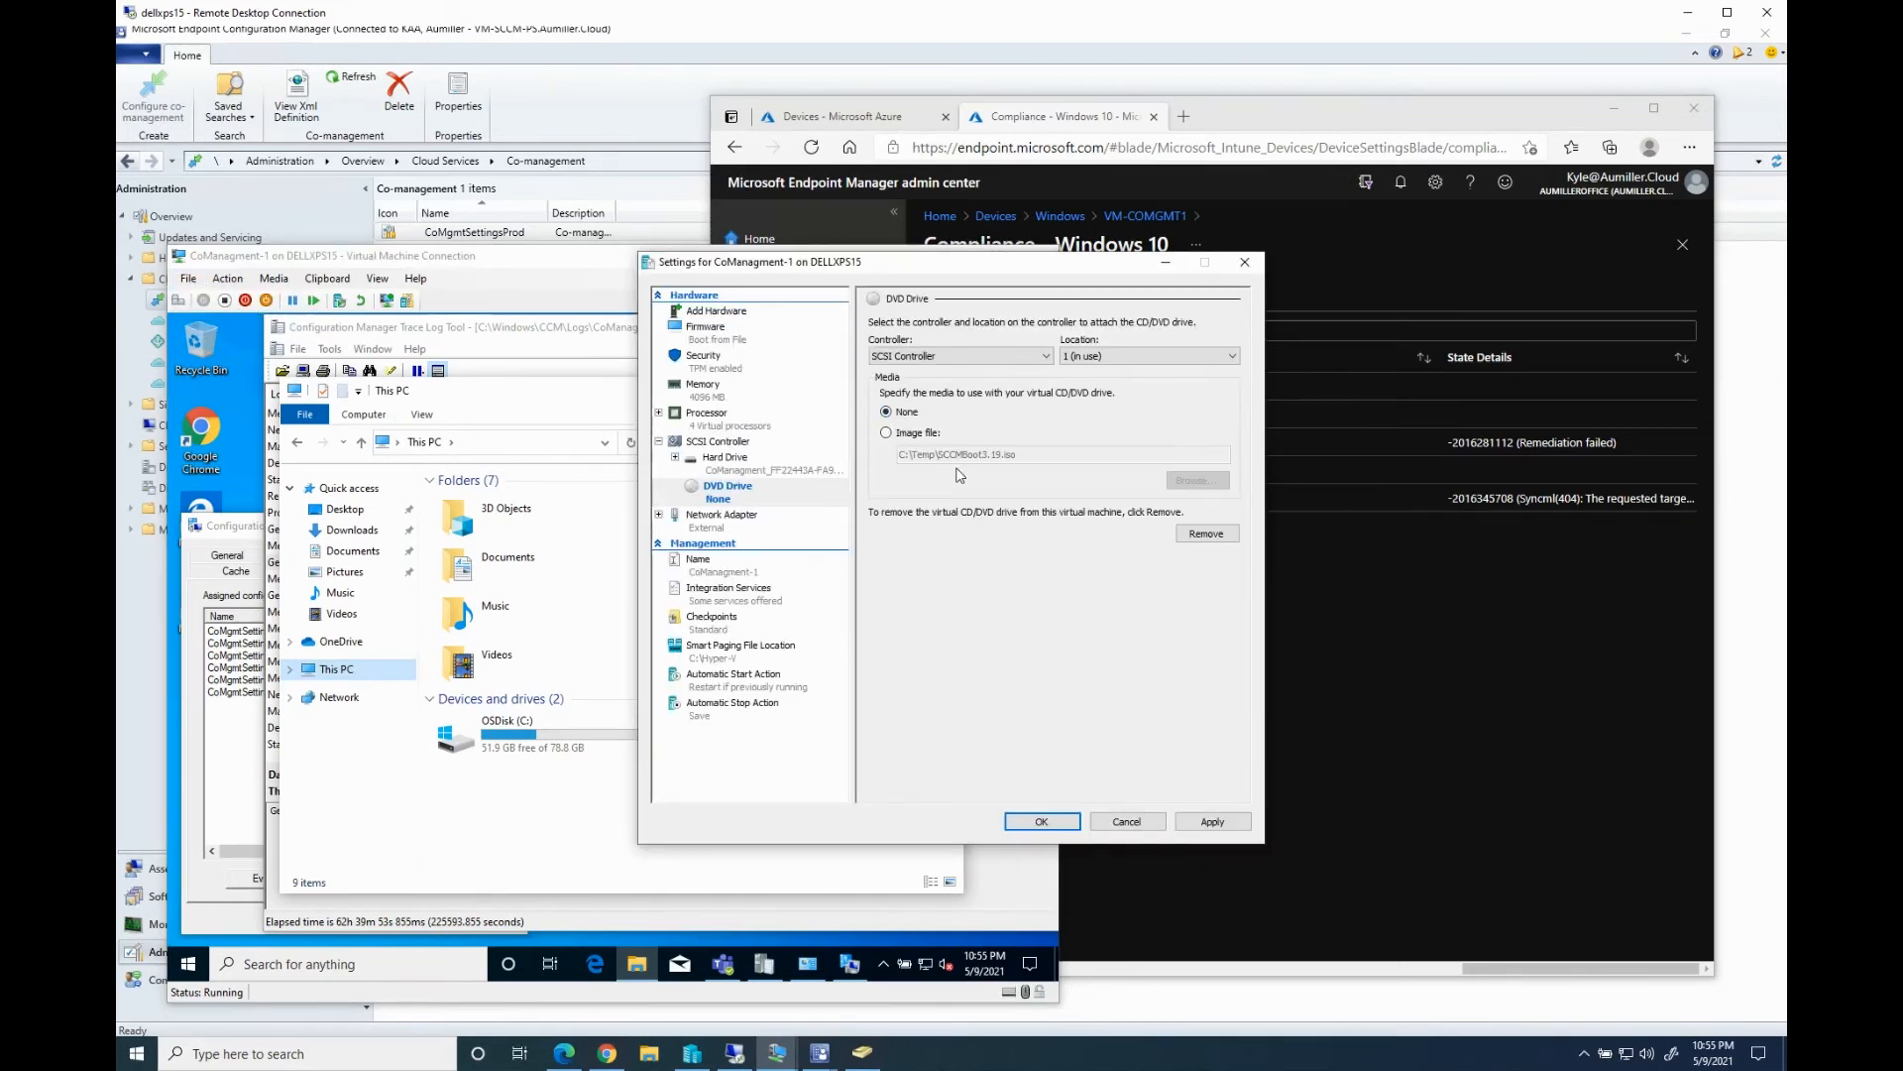
click(1212, 821)
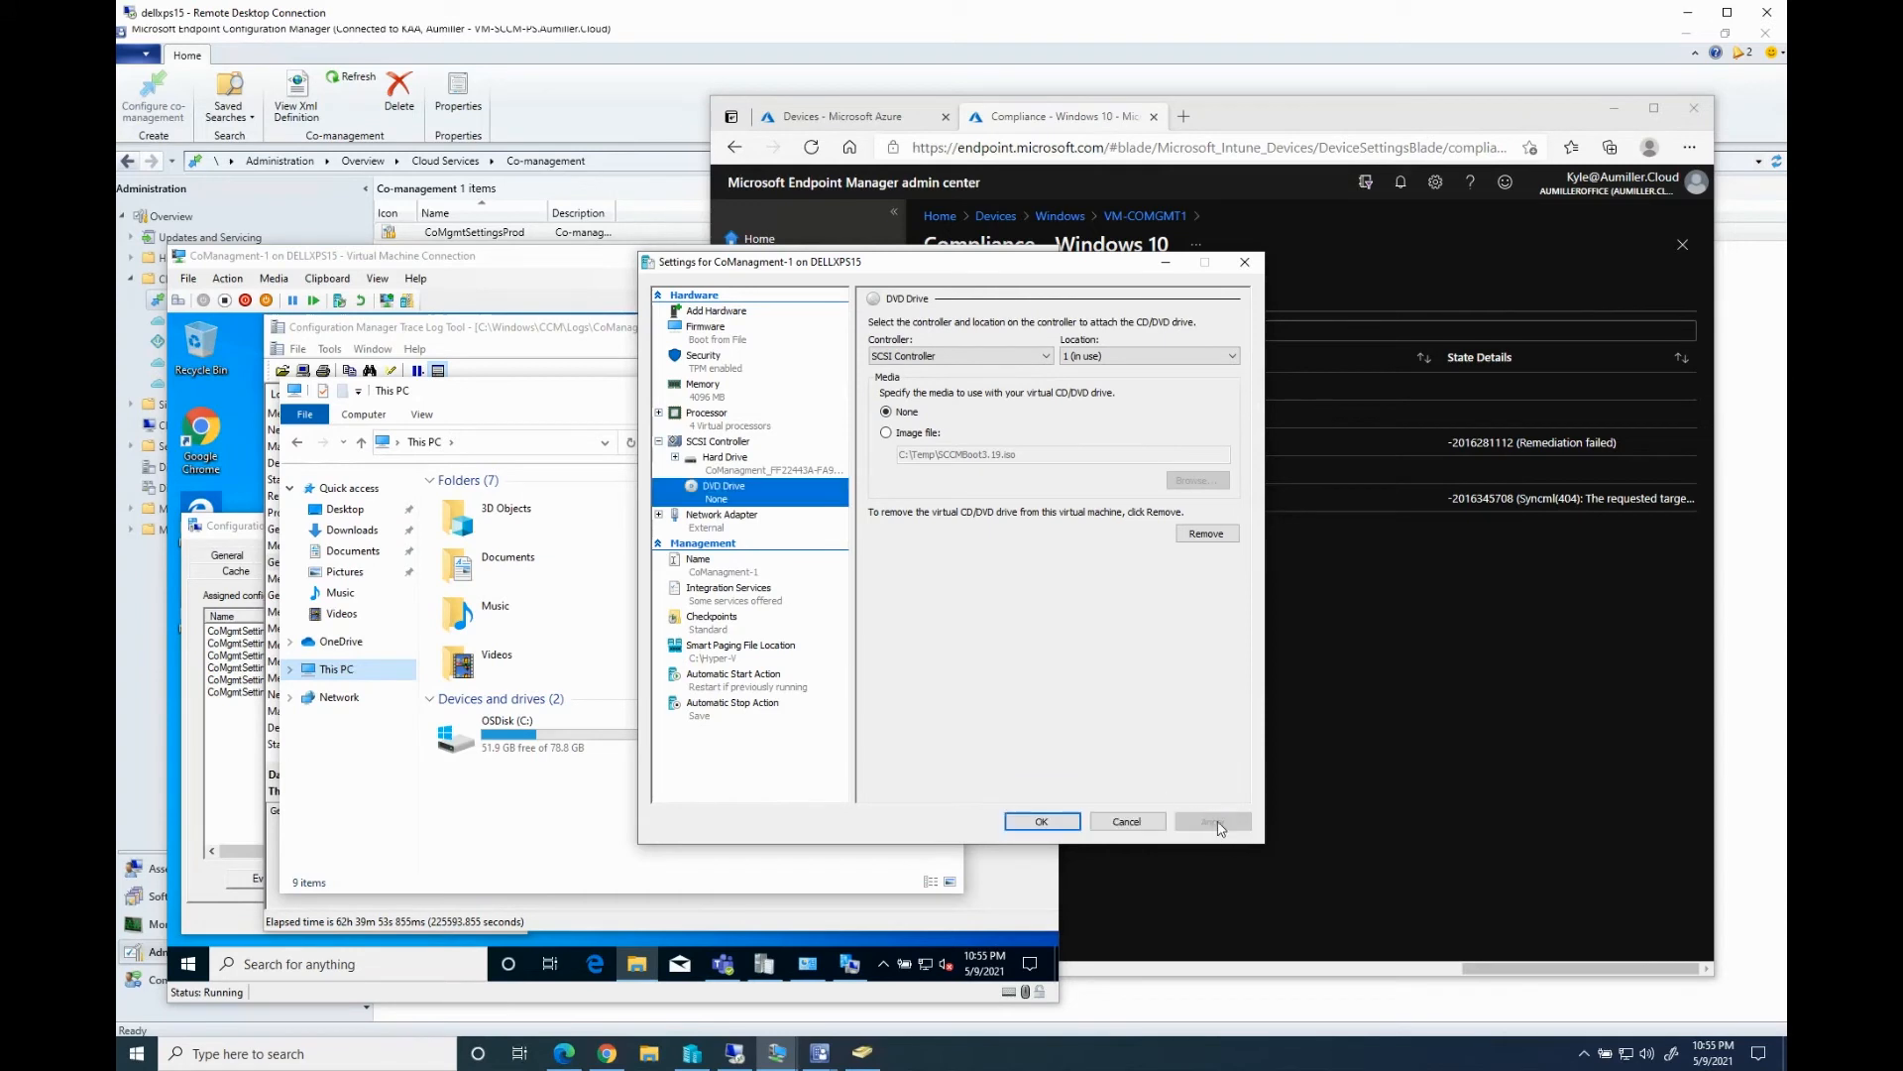
click(1053, 824)
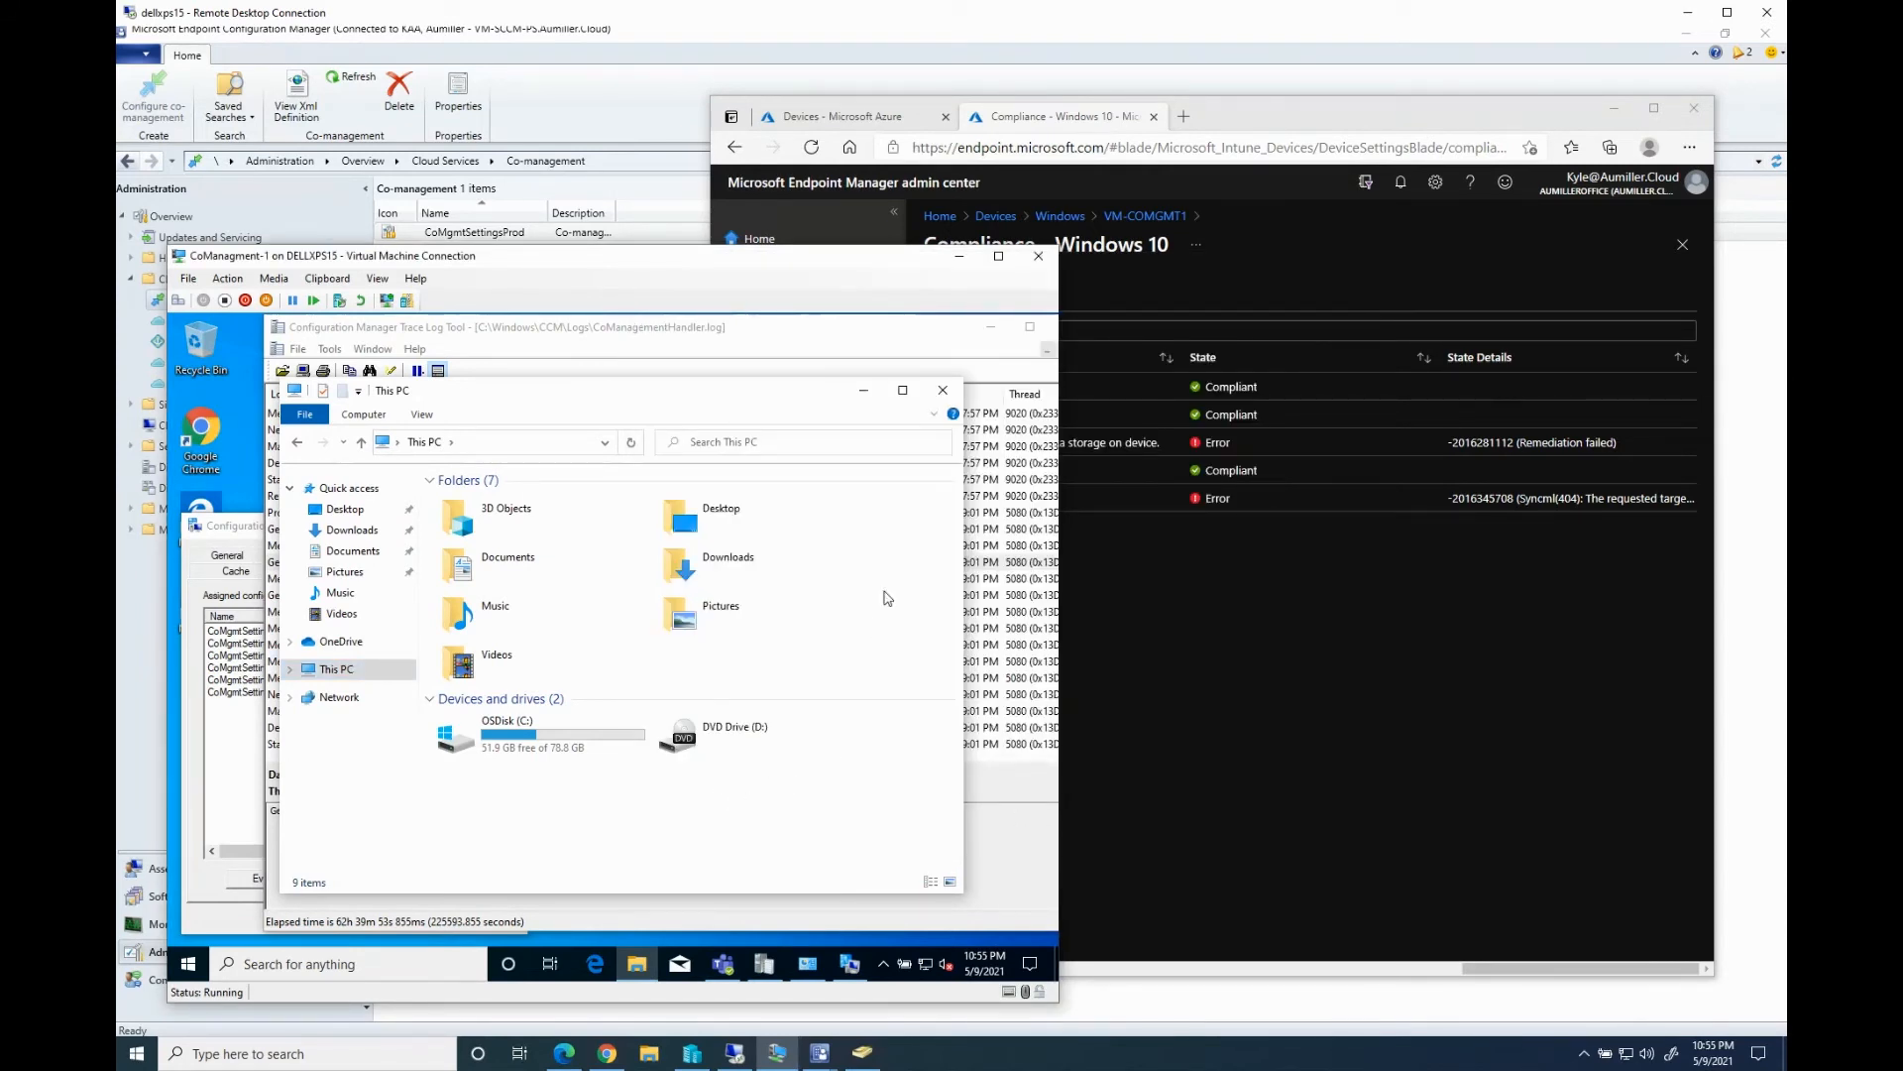
Switch back to the admin center and inspect the error code for Require encryption of data storage on device
click(1152, 591)
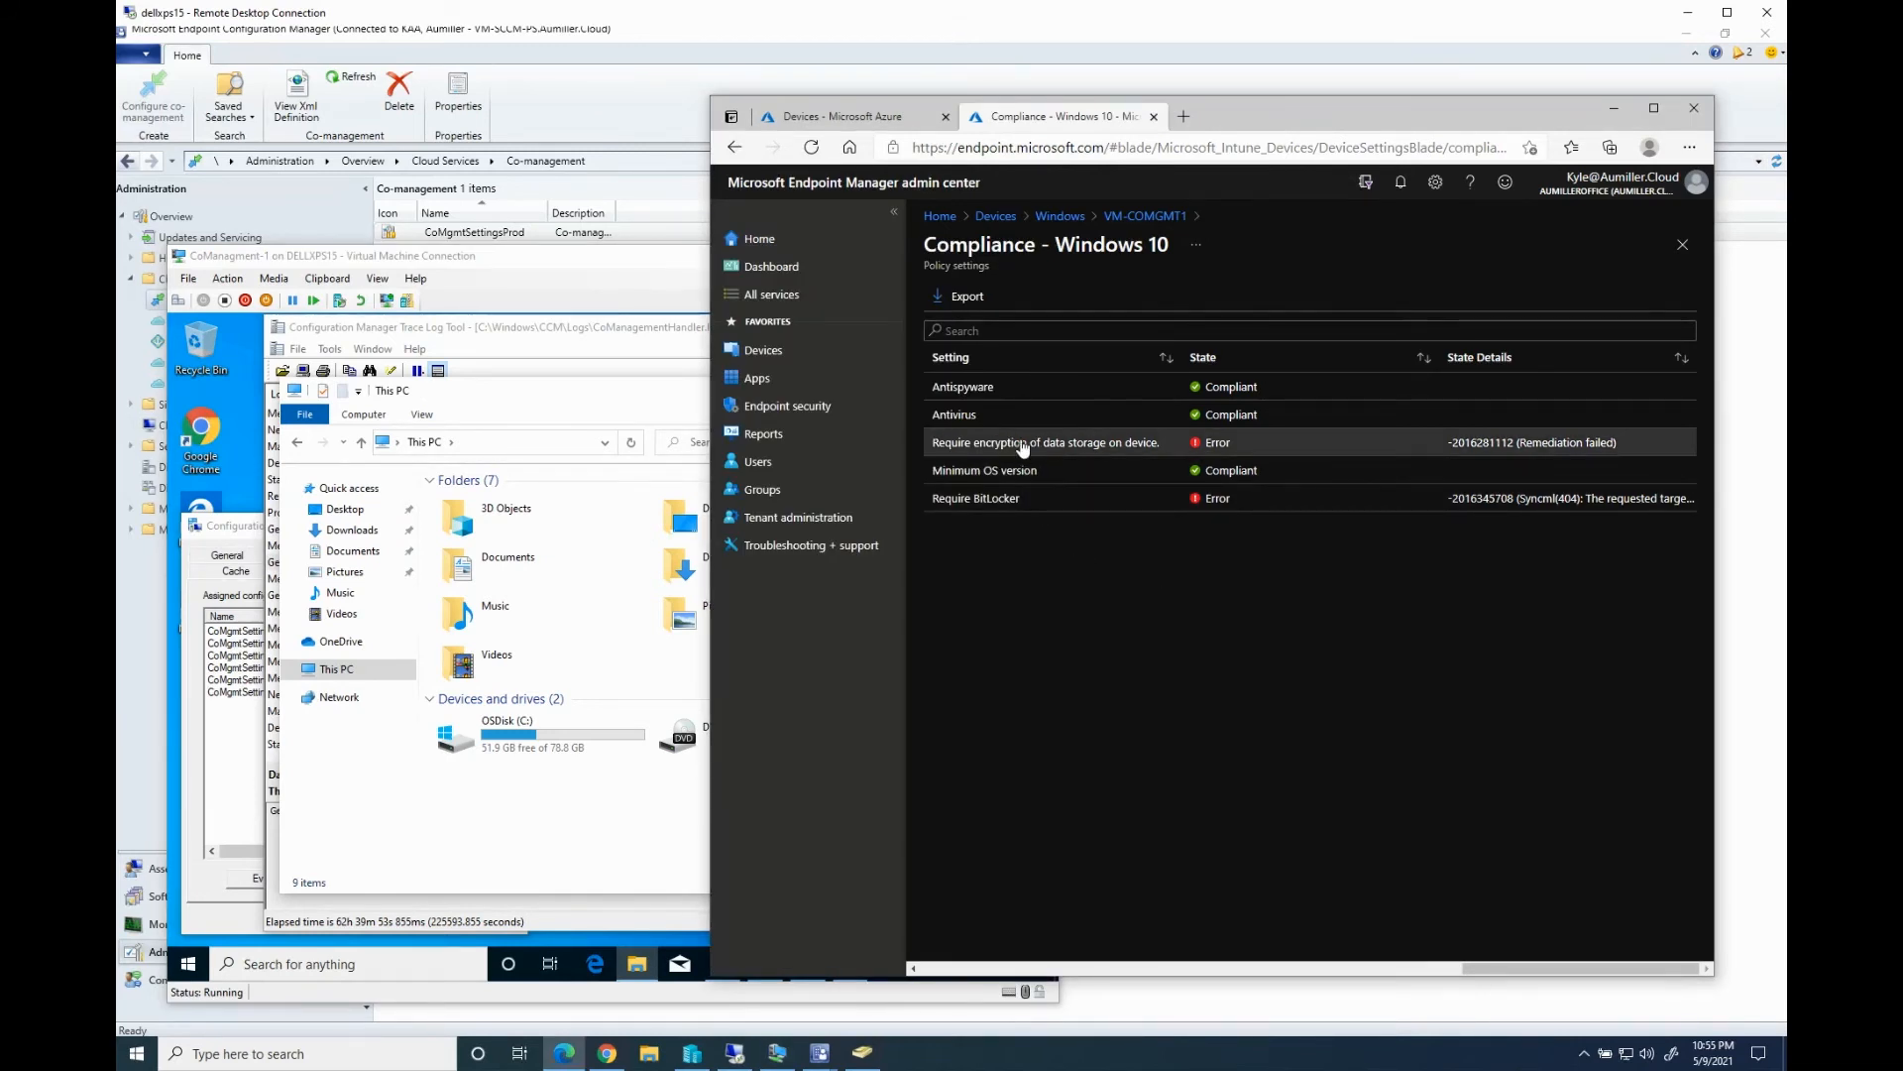
click(1054, 443)
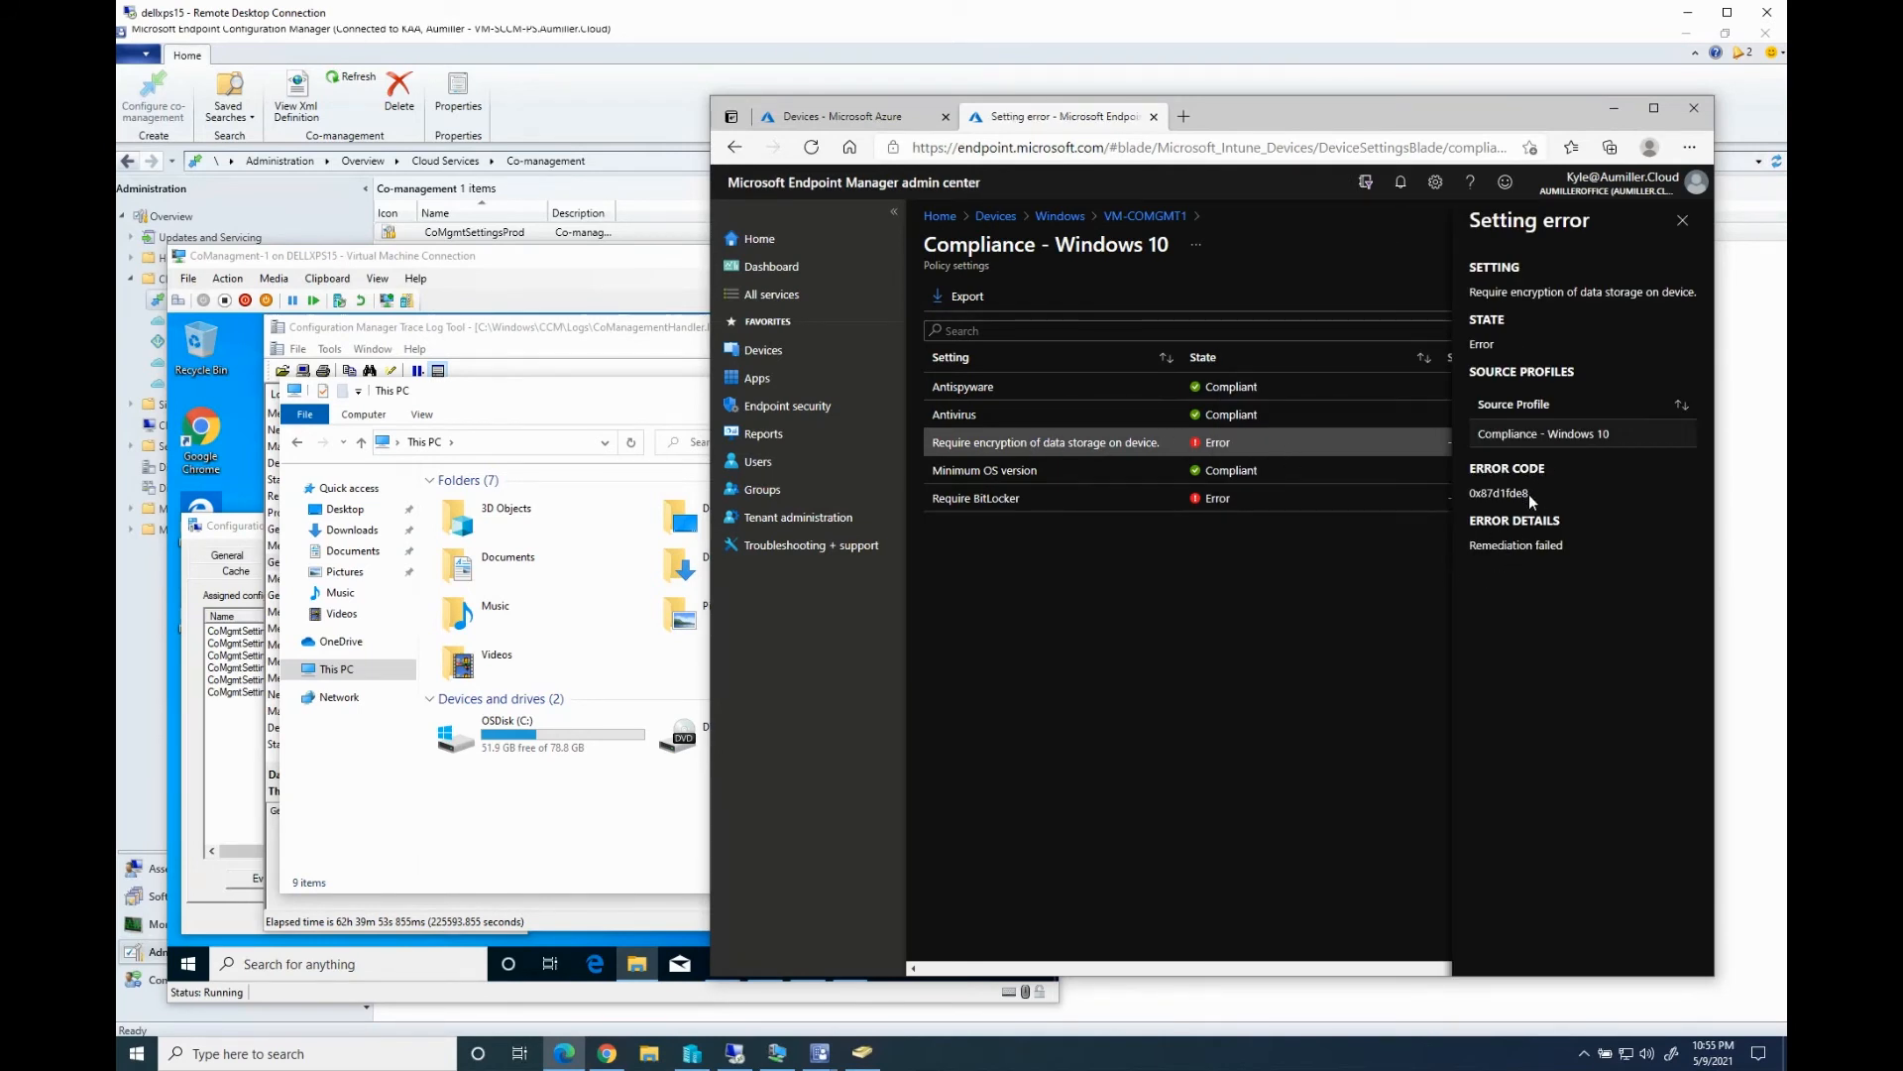
drag(1528, 493, 1475, 493)
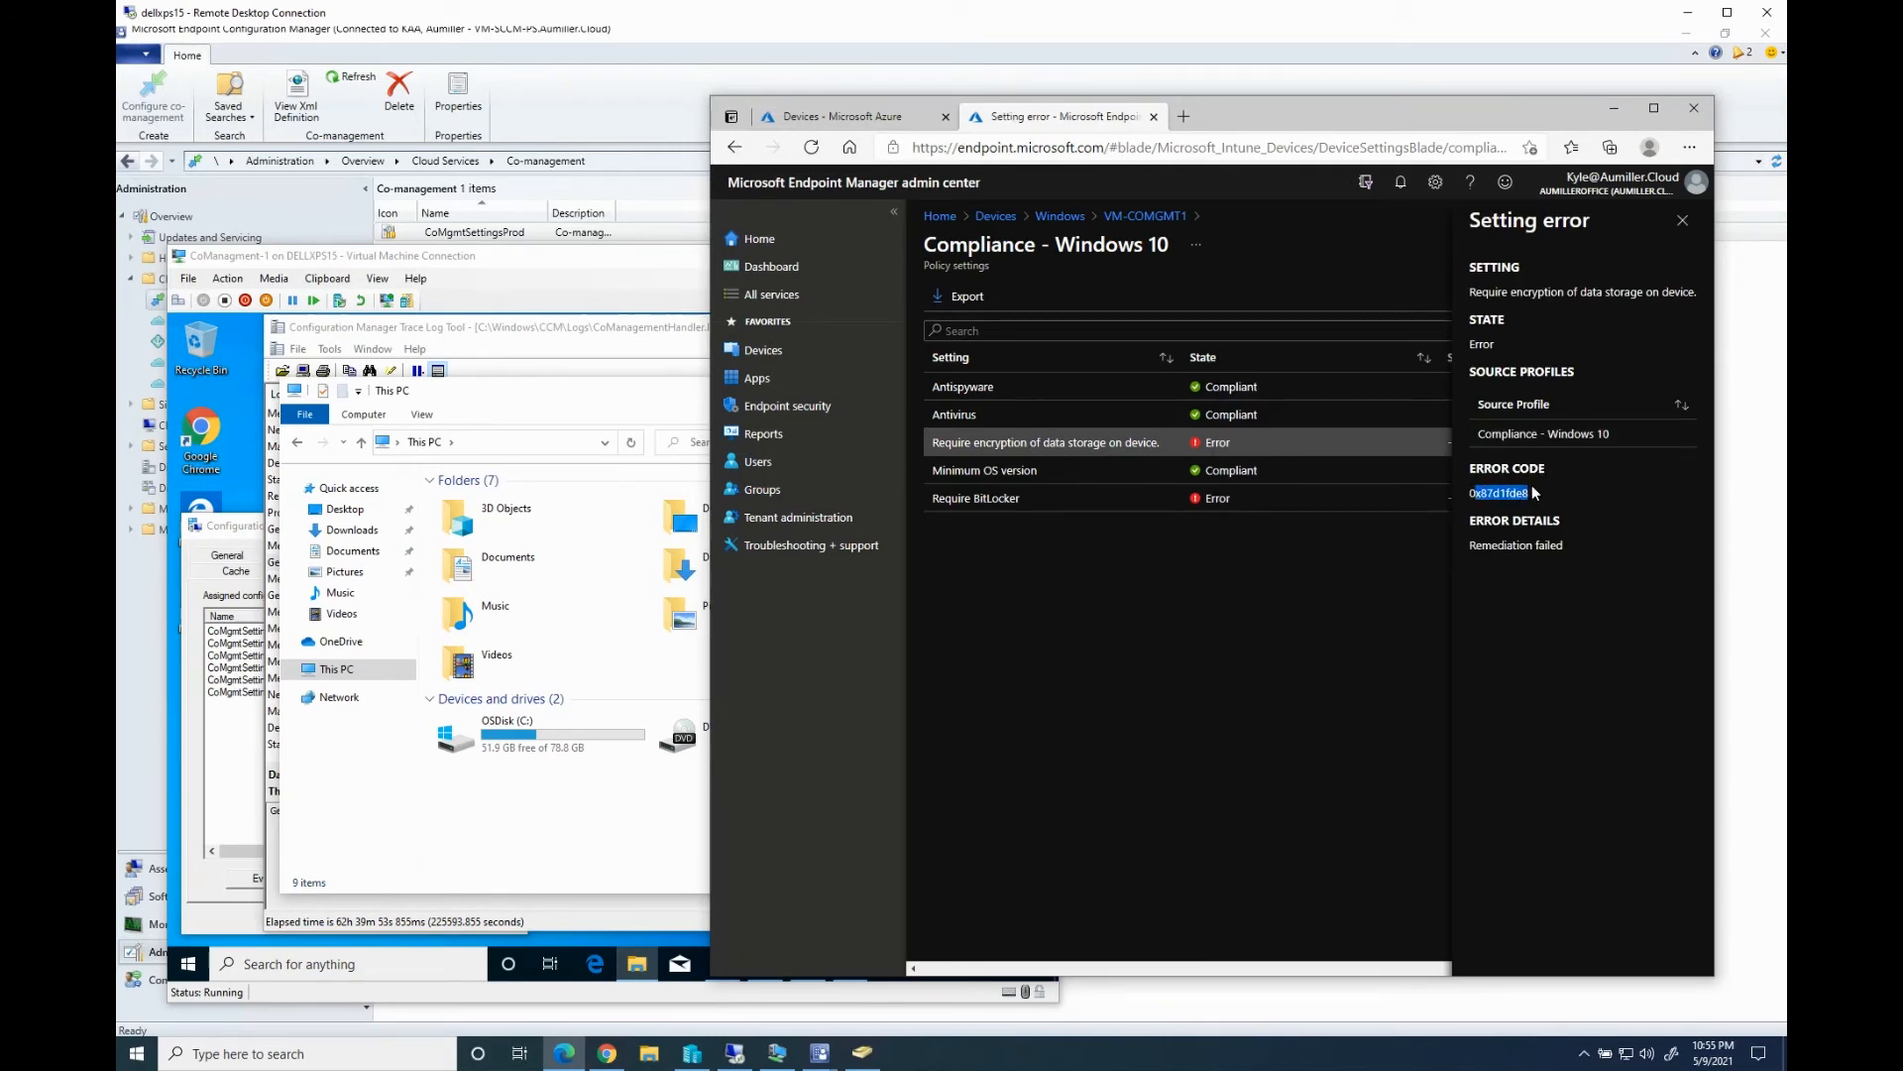
Switch to the CoManagment-1 virtual machine and open Computer Management
click(311, 262)
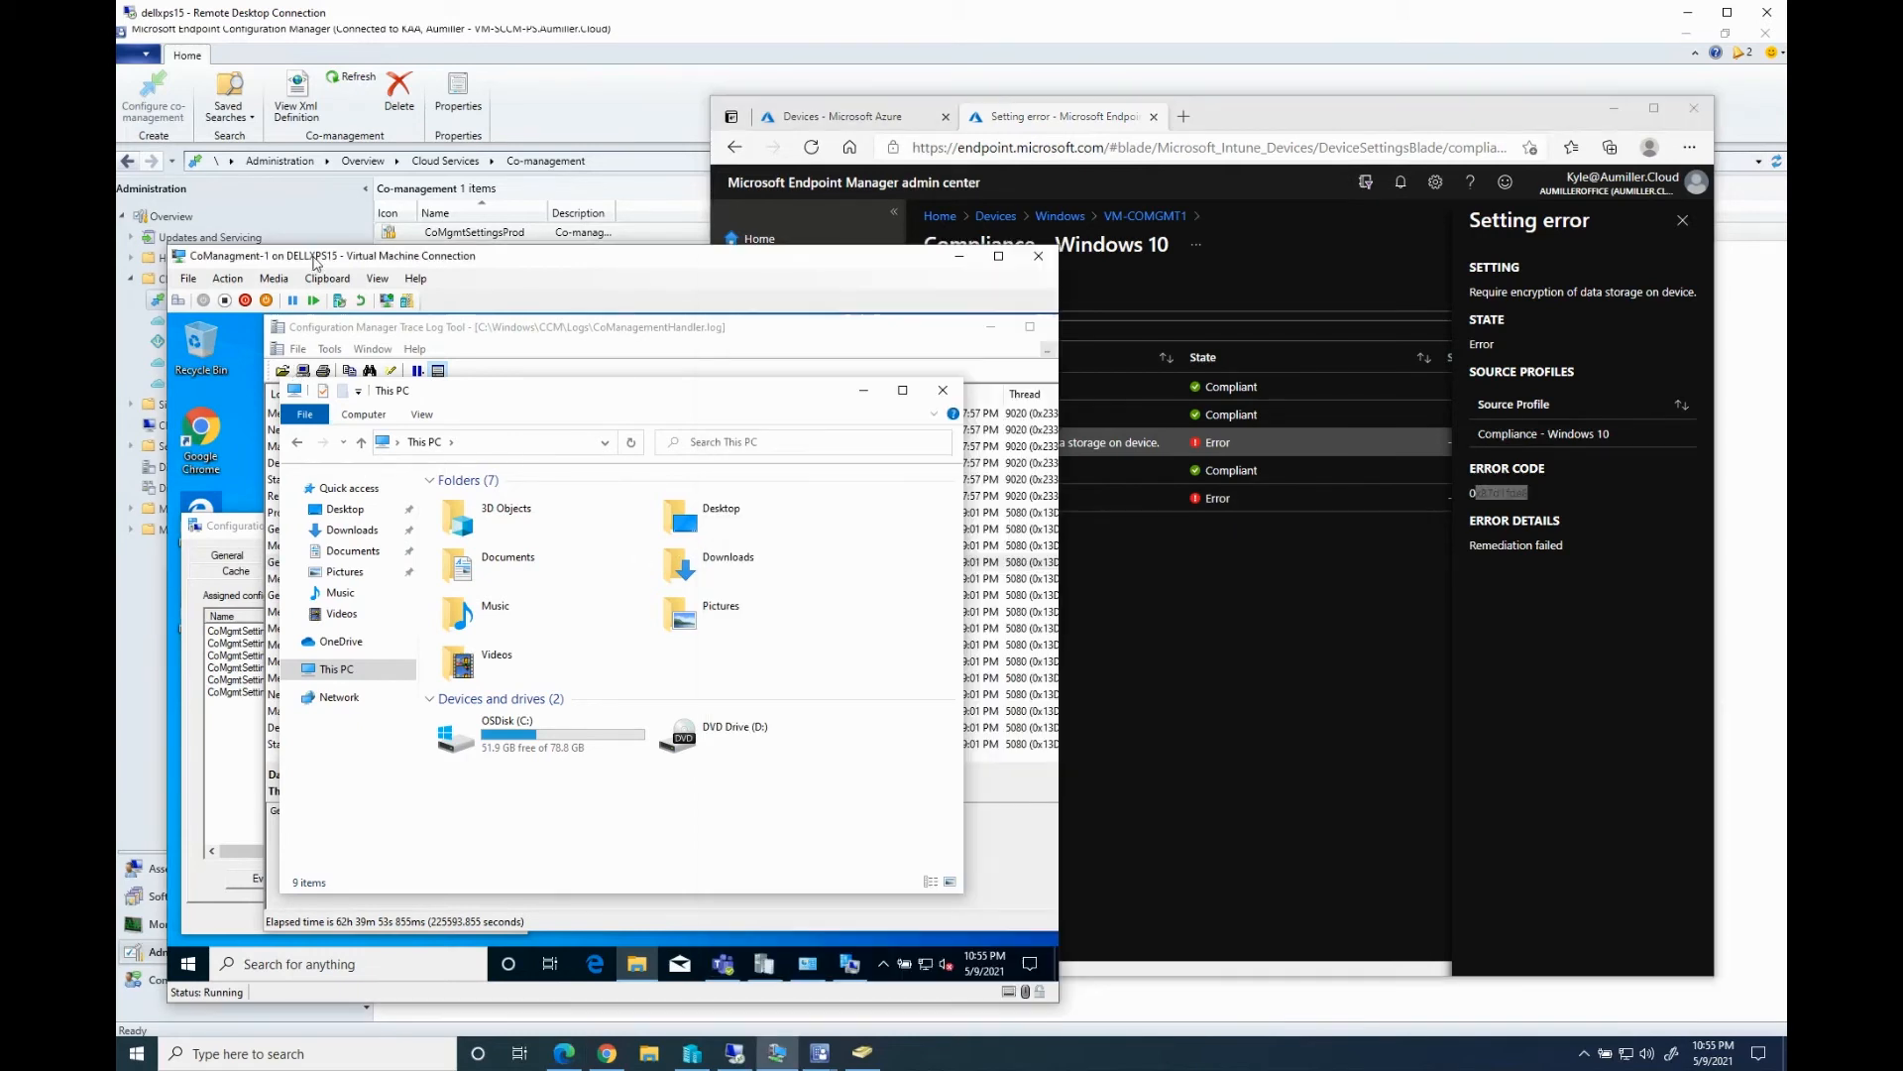
click(191, 964)
right_click(189, 965)
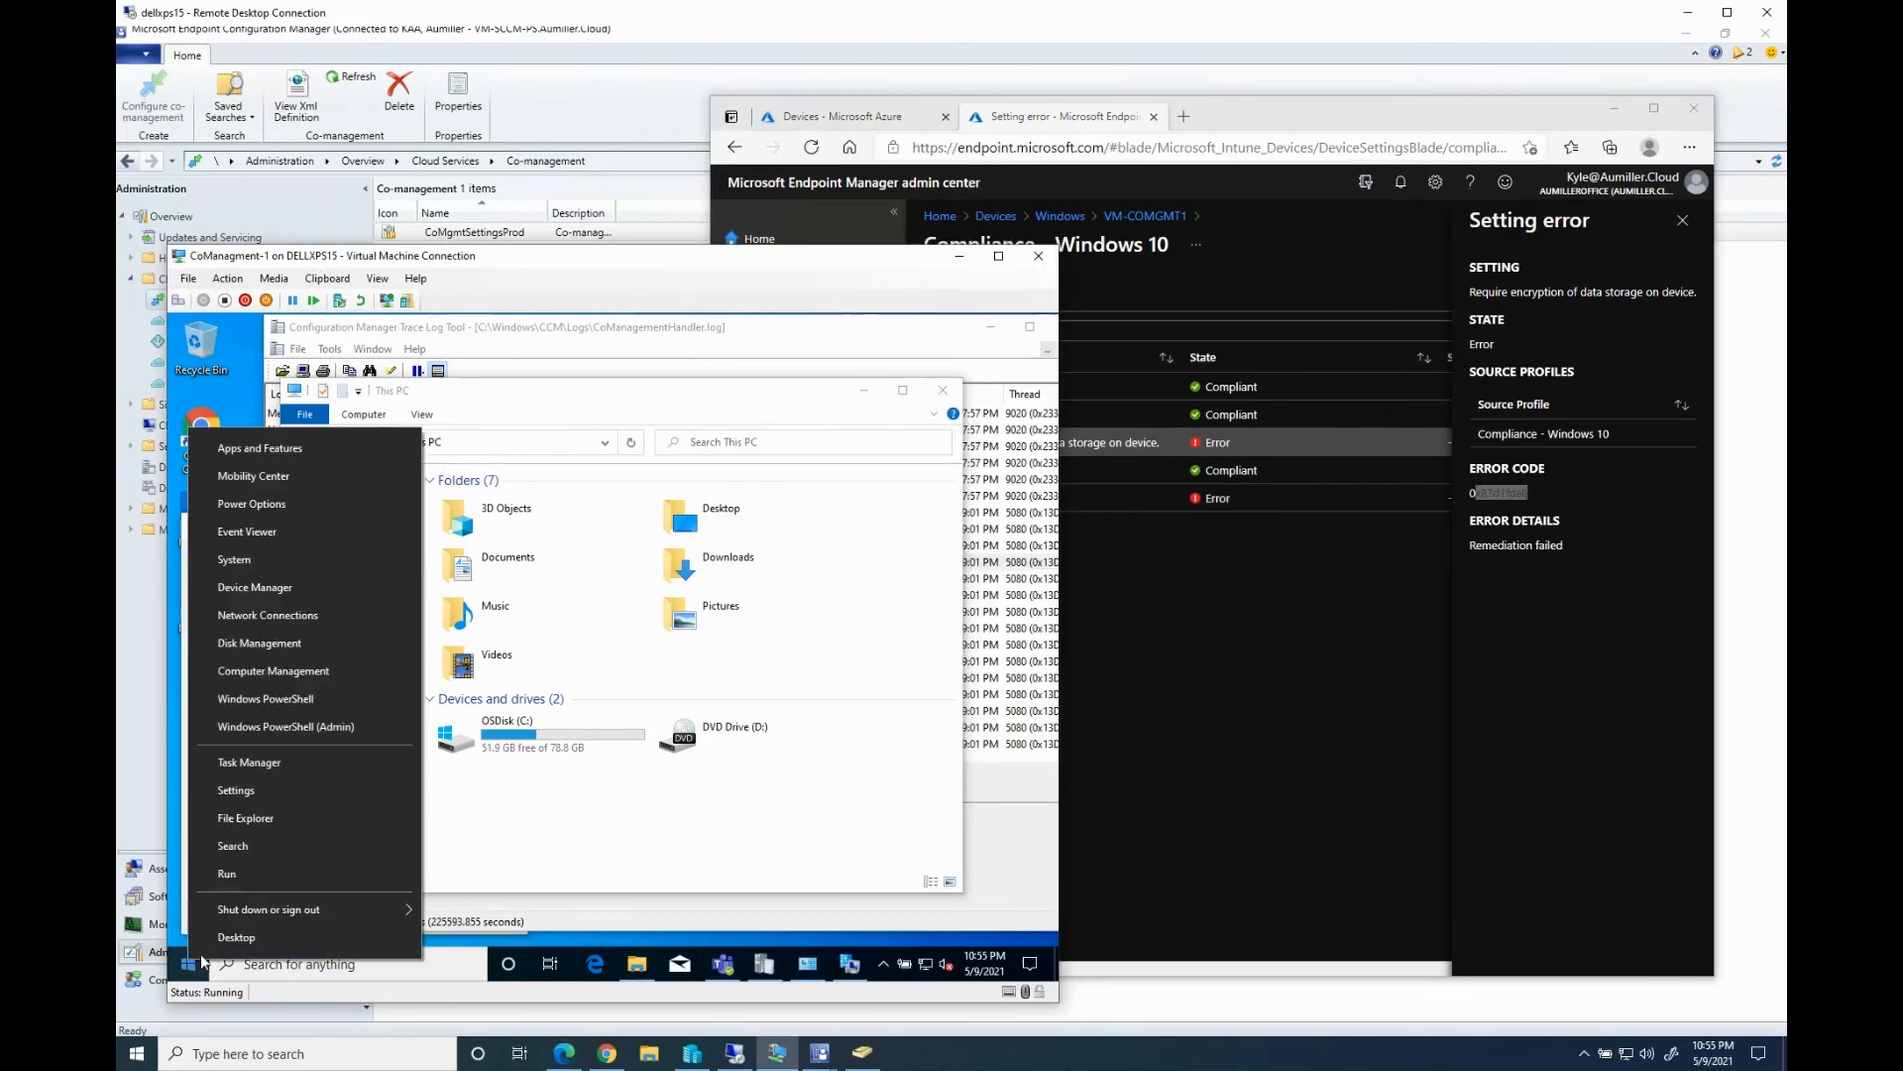
click(257, 670)
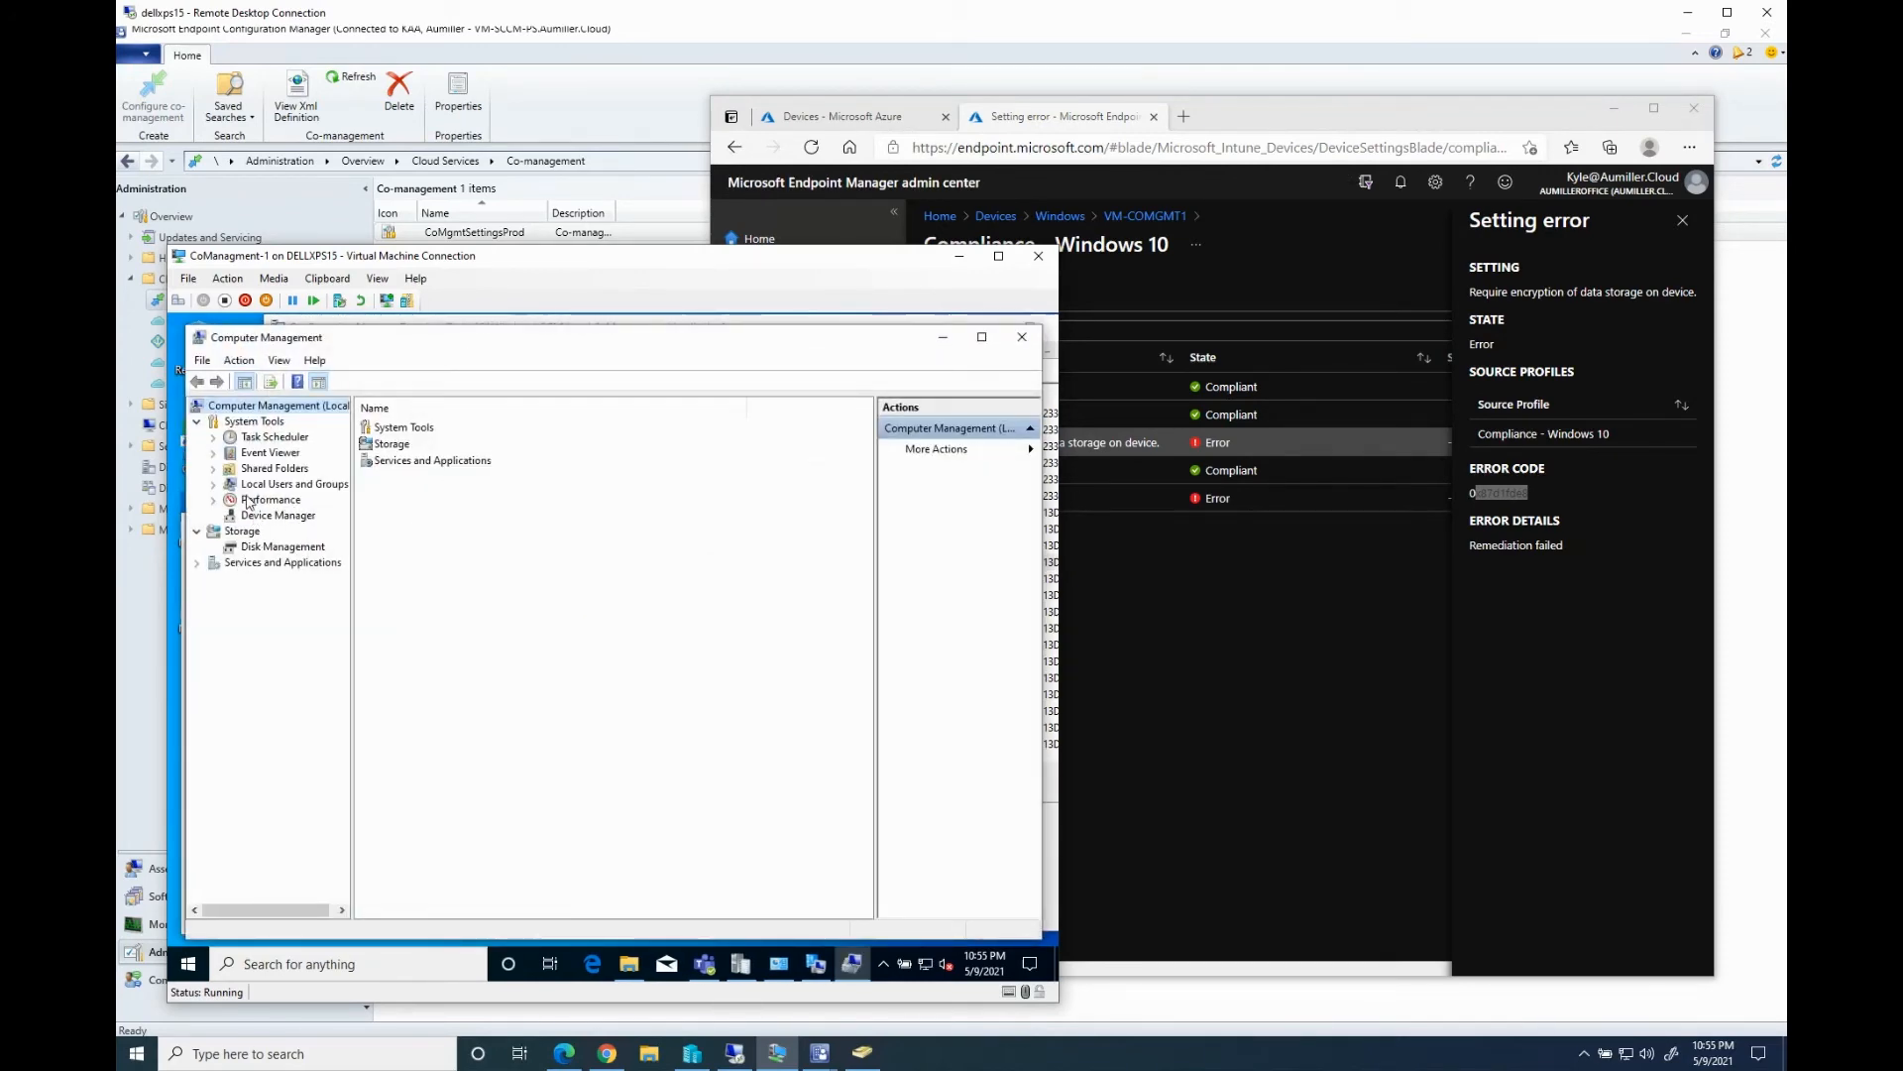
Open the BitLocker-API Management log under Microsoft > Windows in Event Viewer's Applications and Services Logs
click(214, 453)
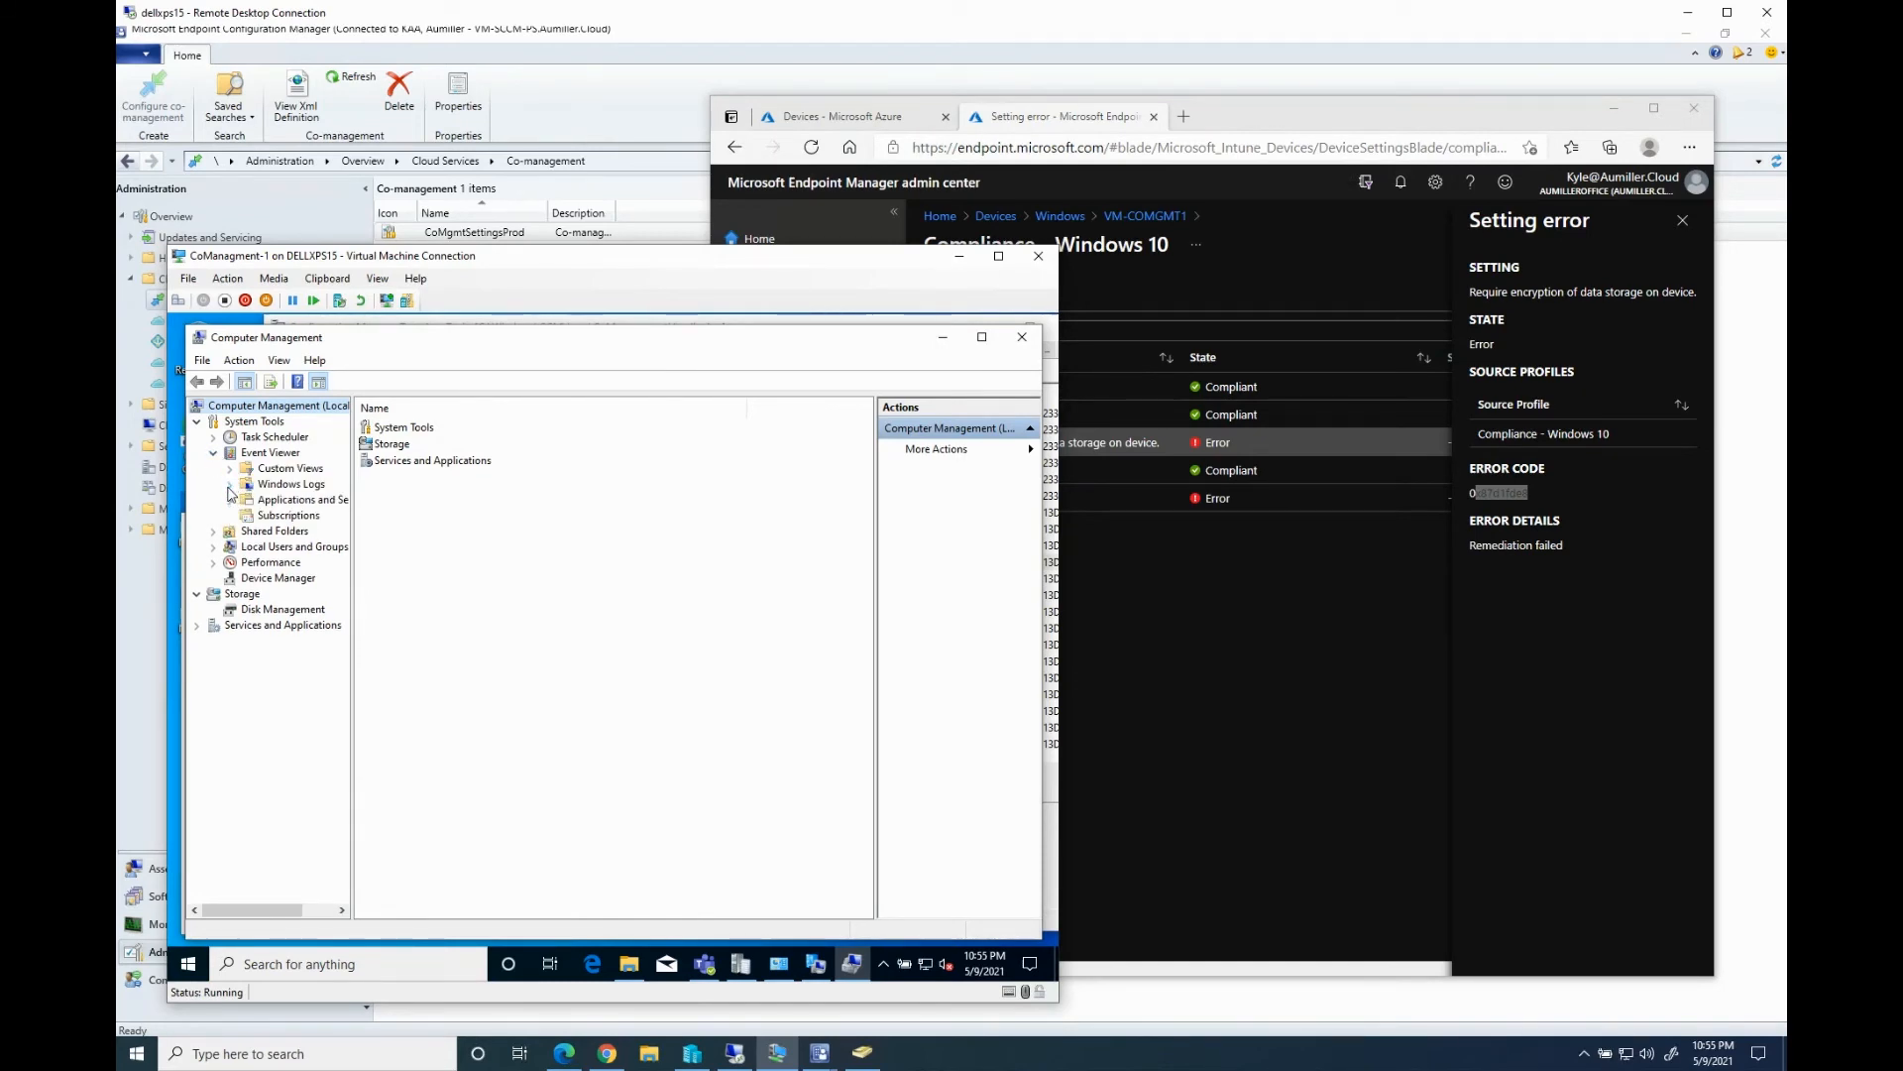
click(231, 485)
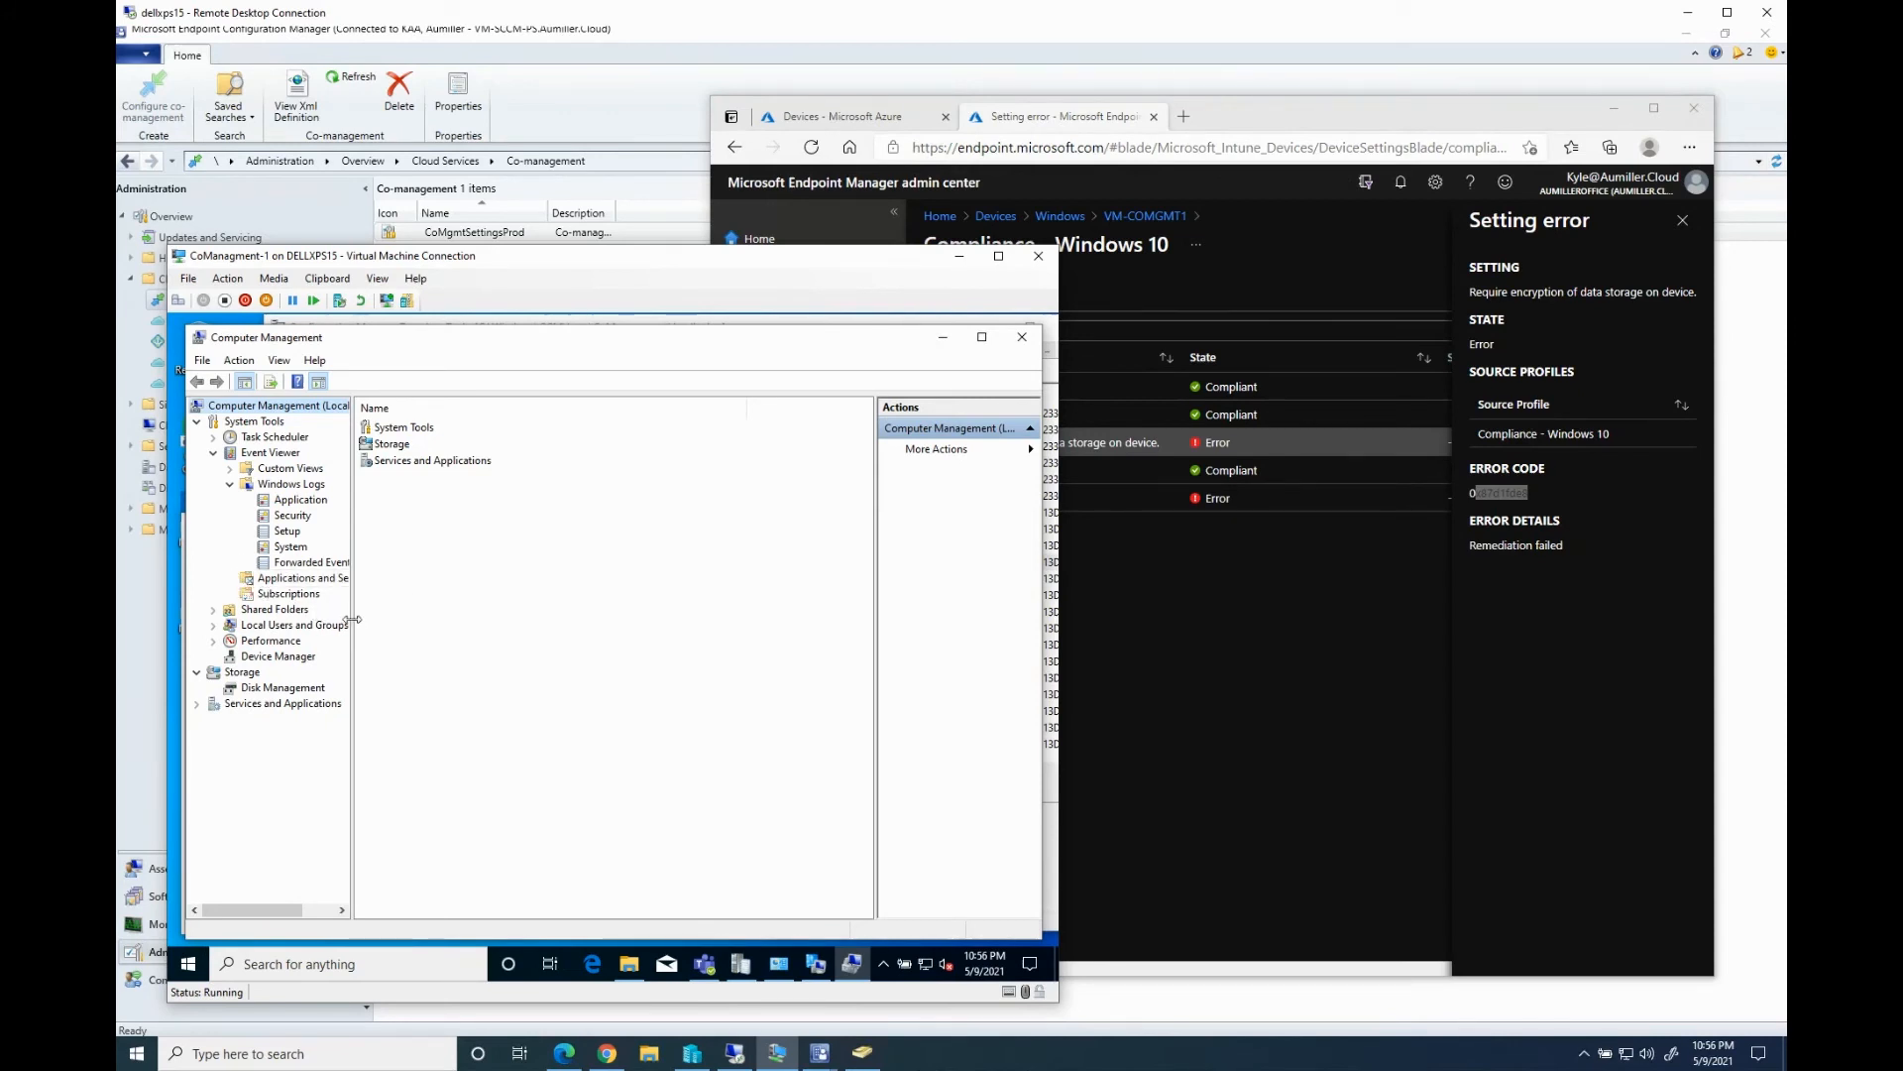
drag(353, 620, 498, 625)
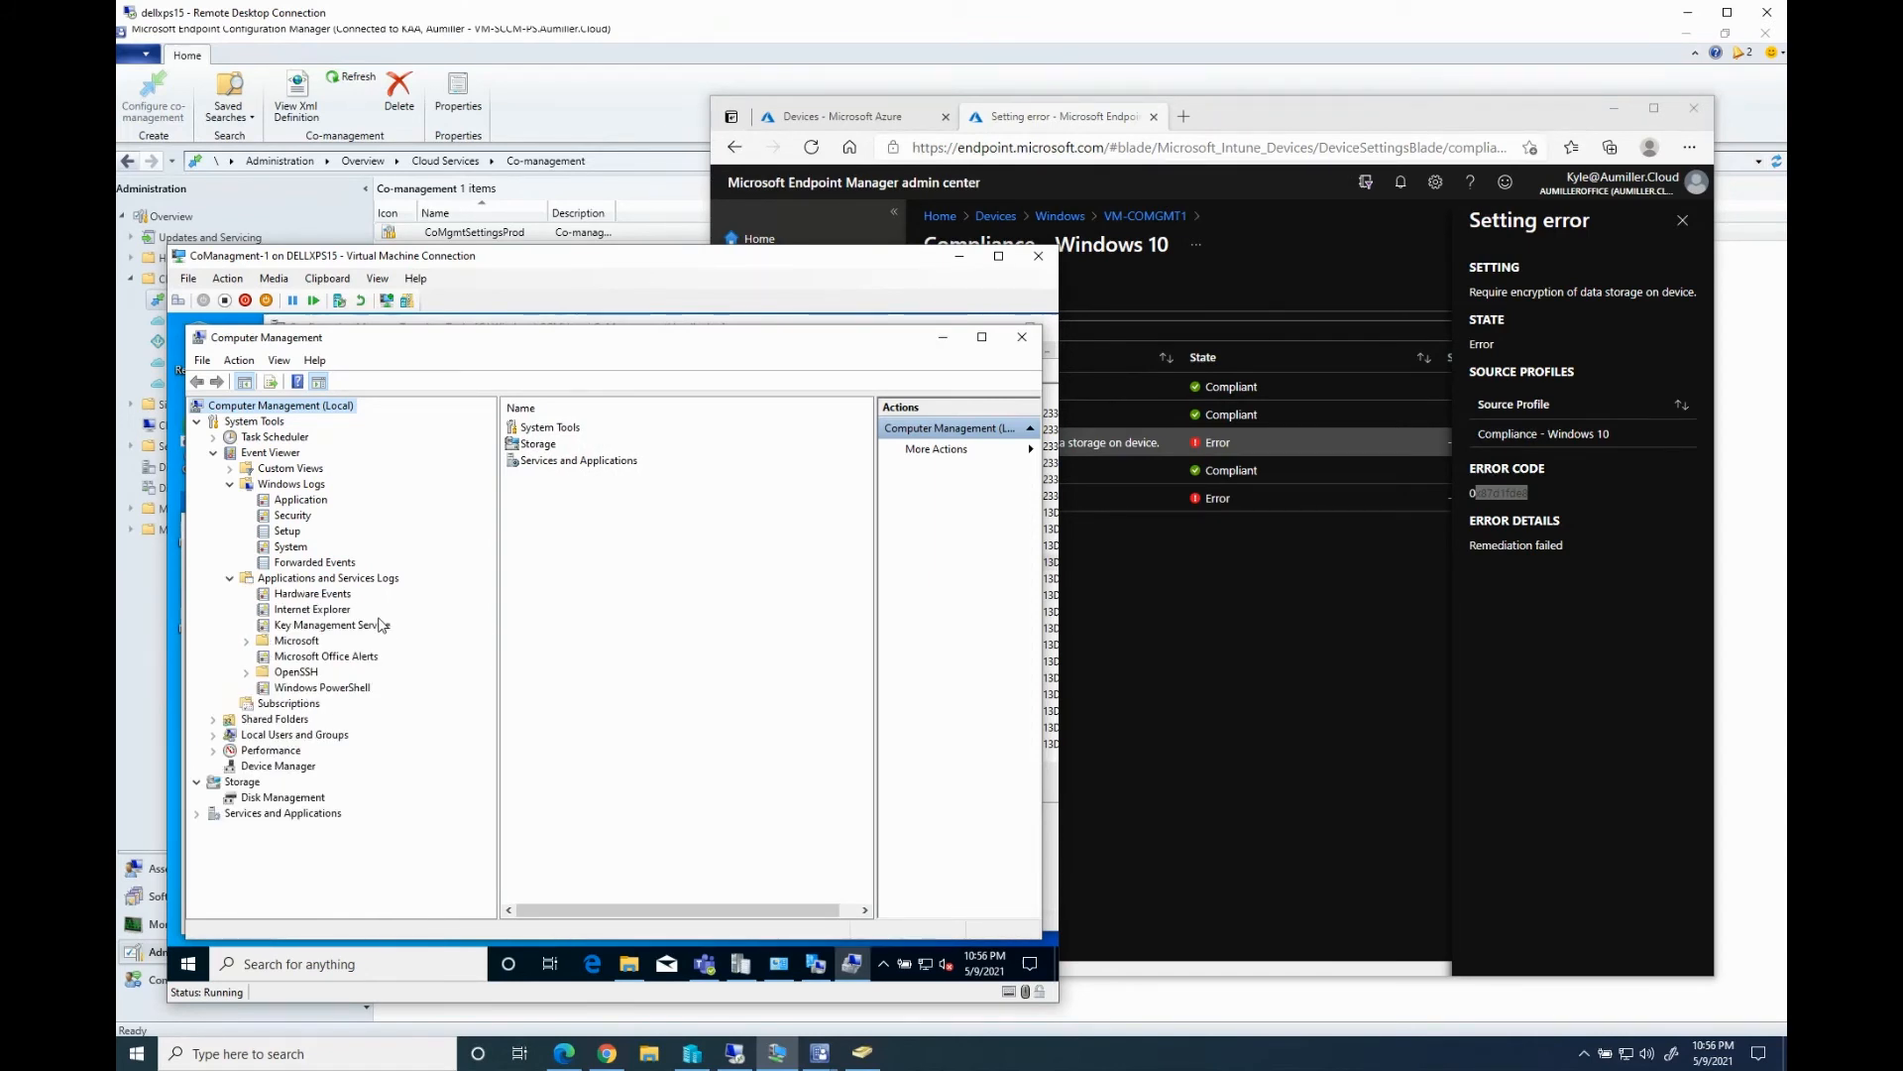
click(247, 641)
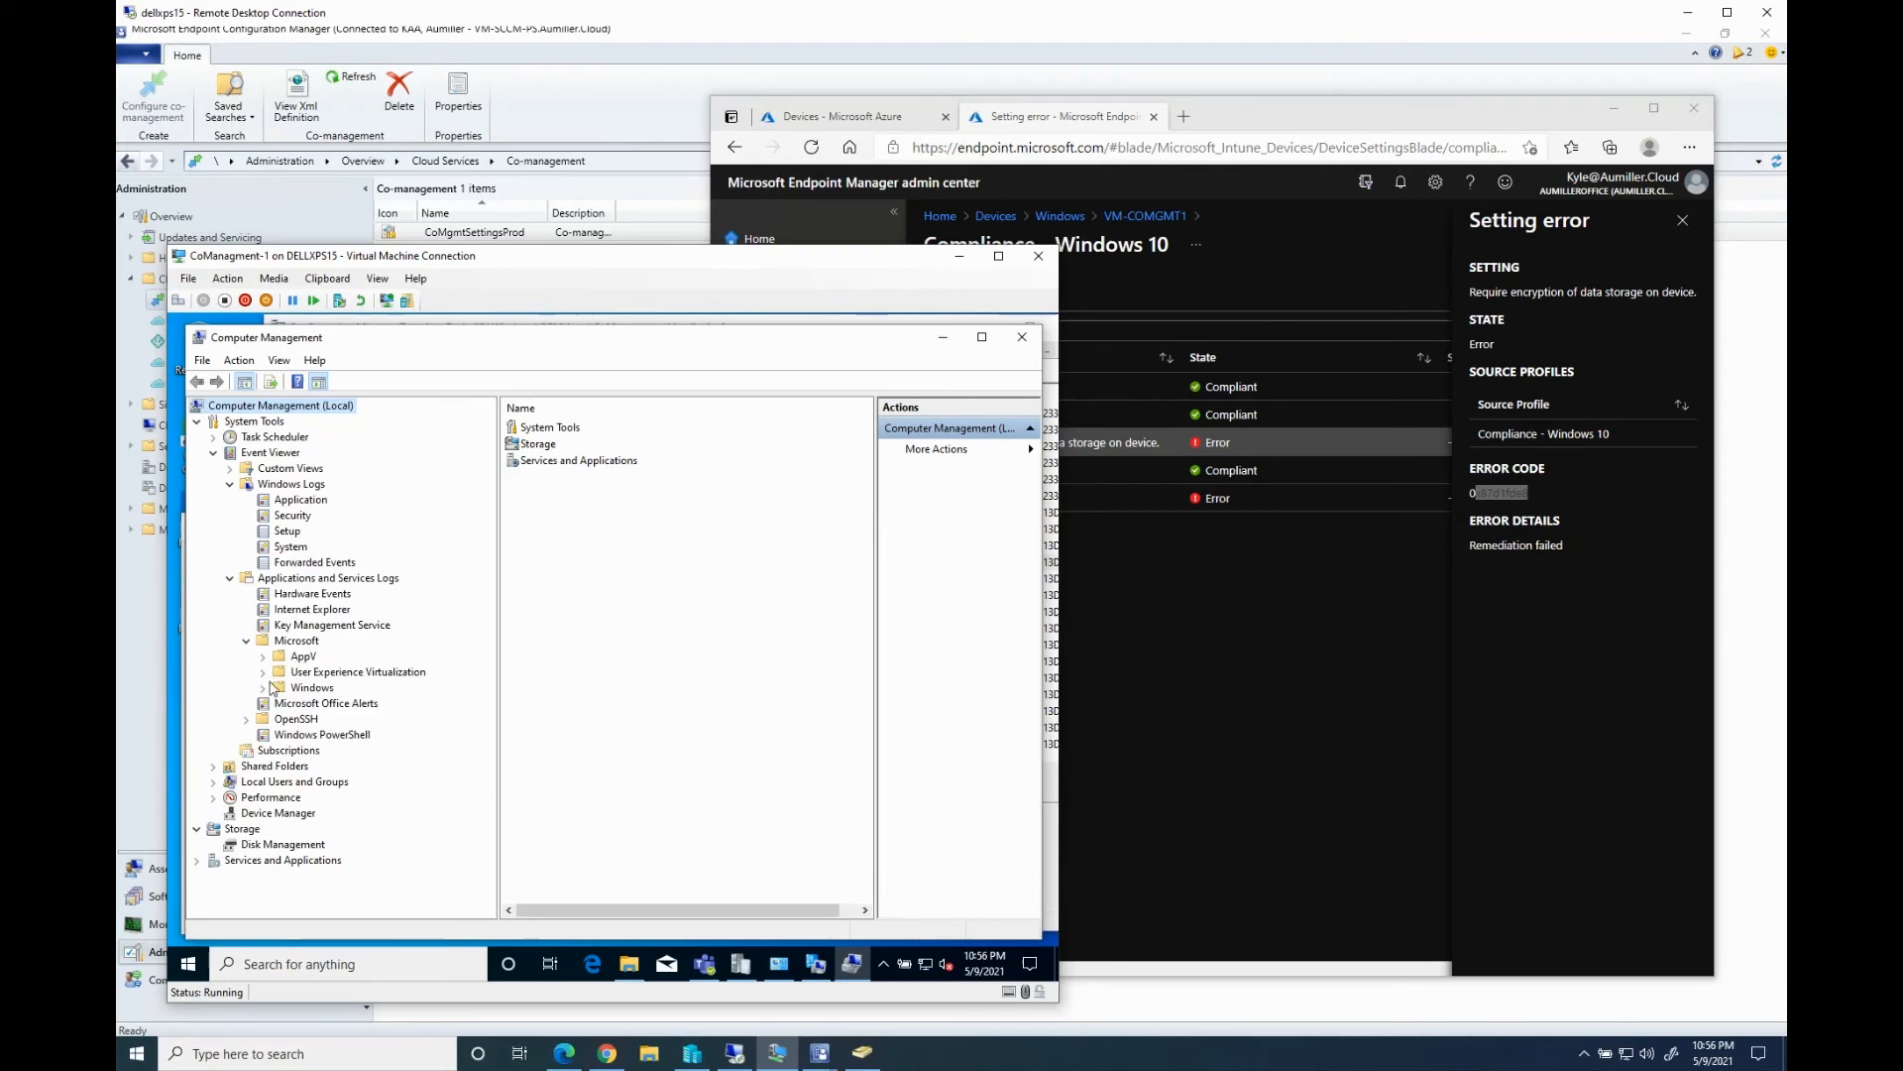
click(263, 688)
scroll(347, 709, down, 6)
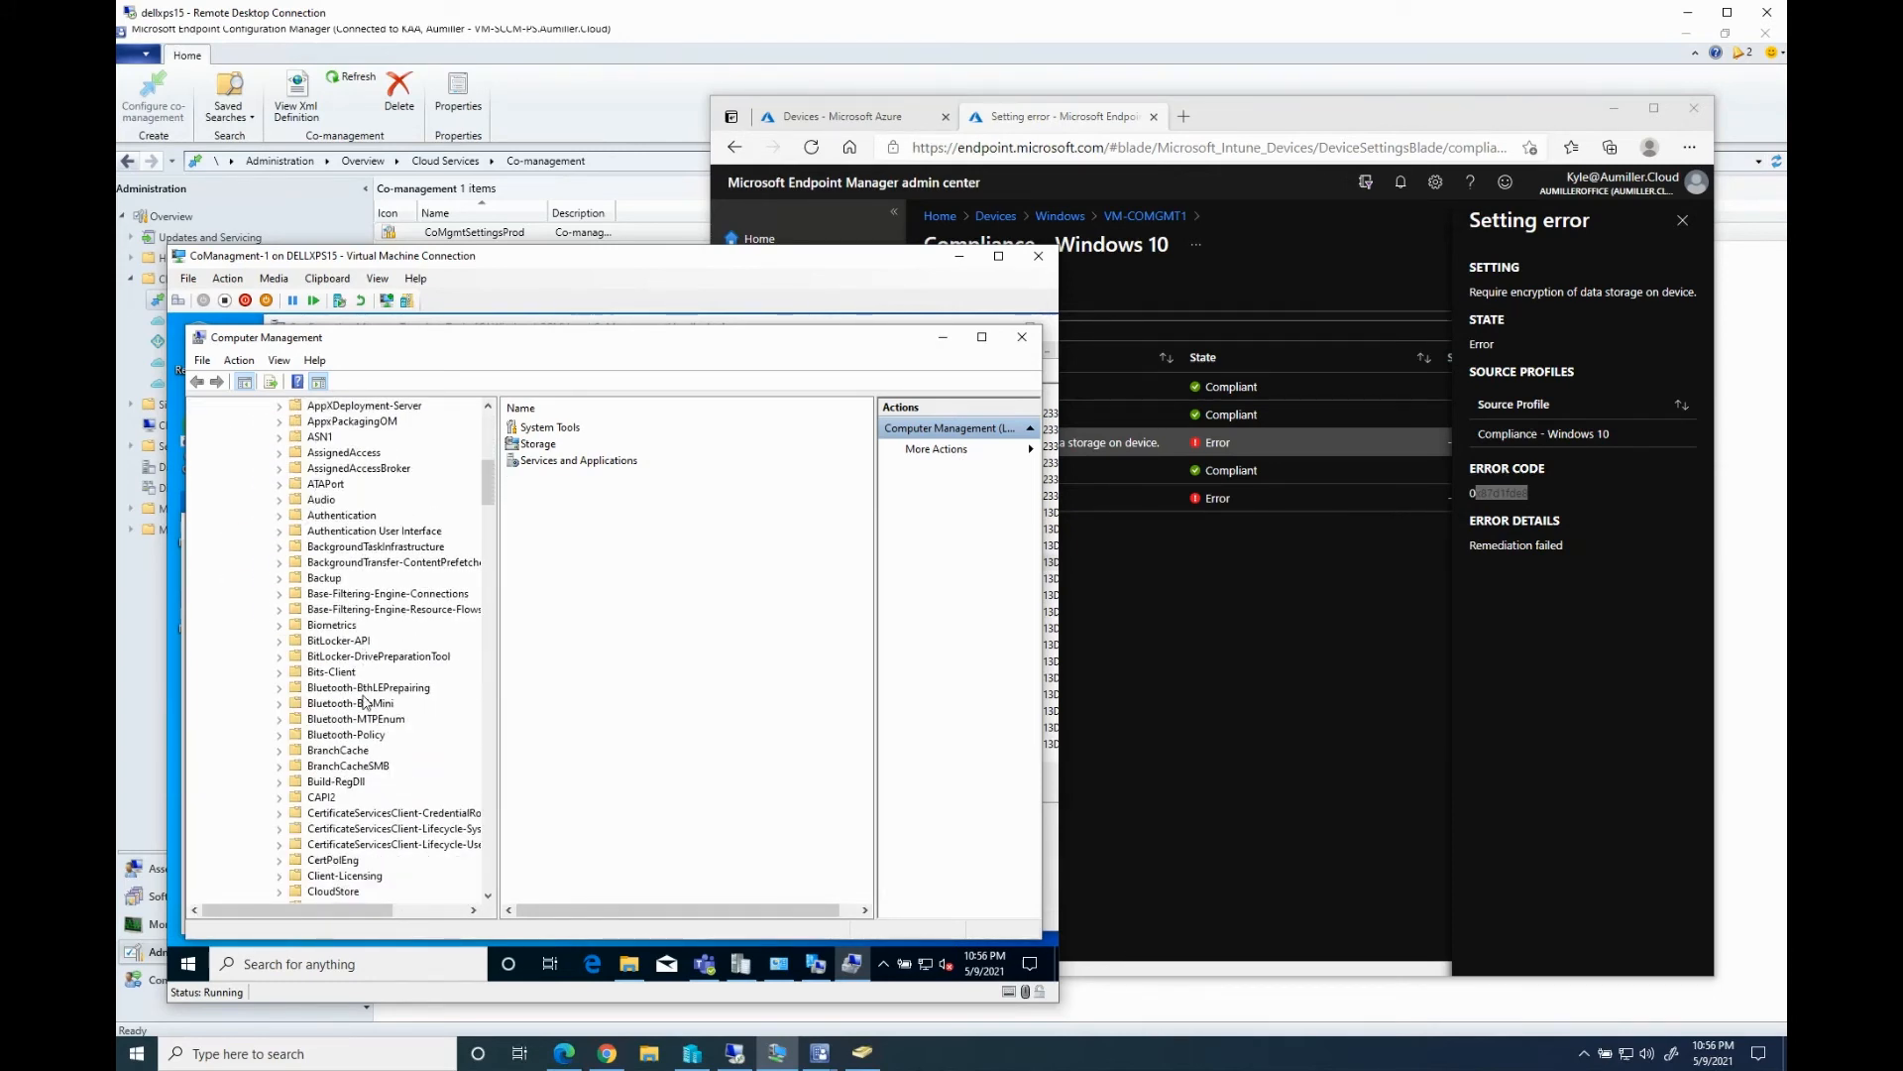
click(339, 641)
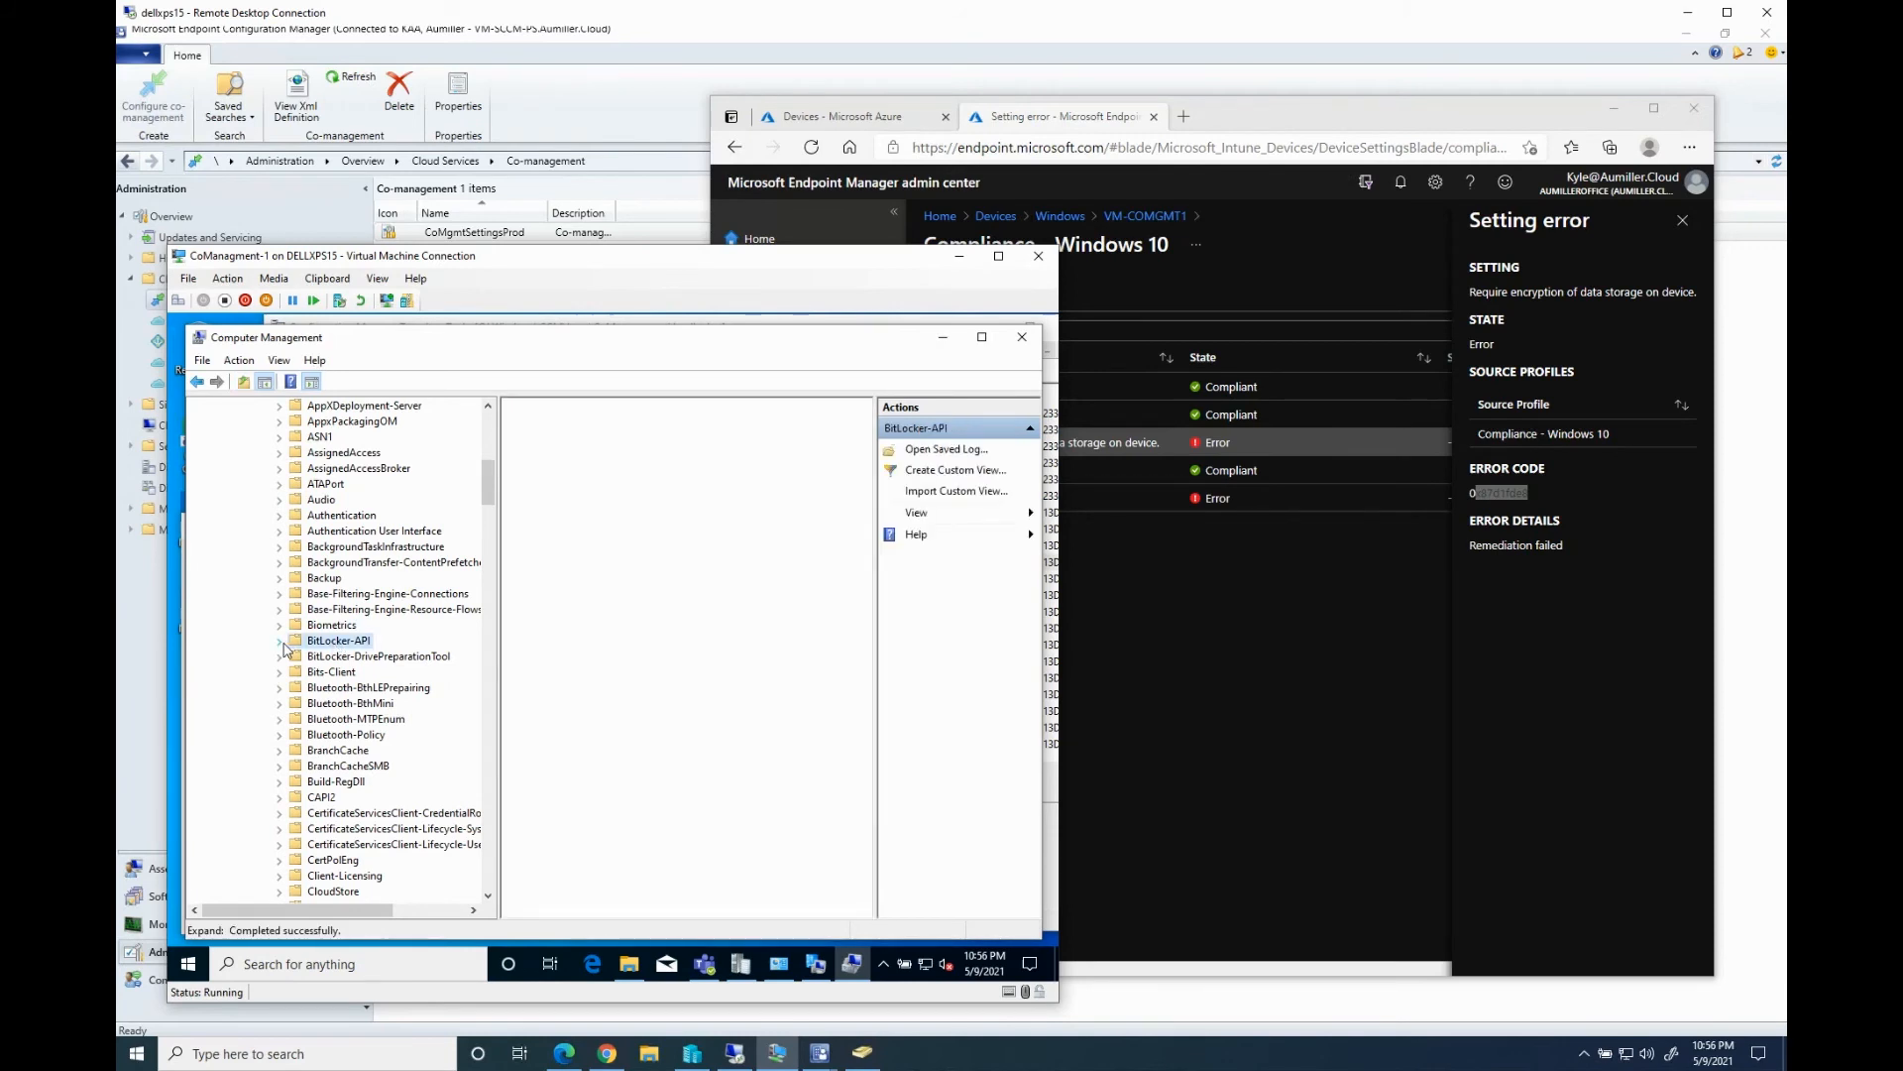
click(281, 642)
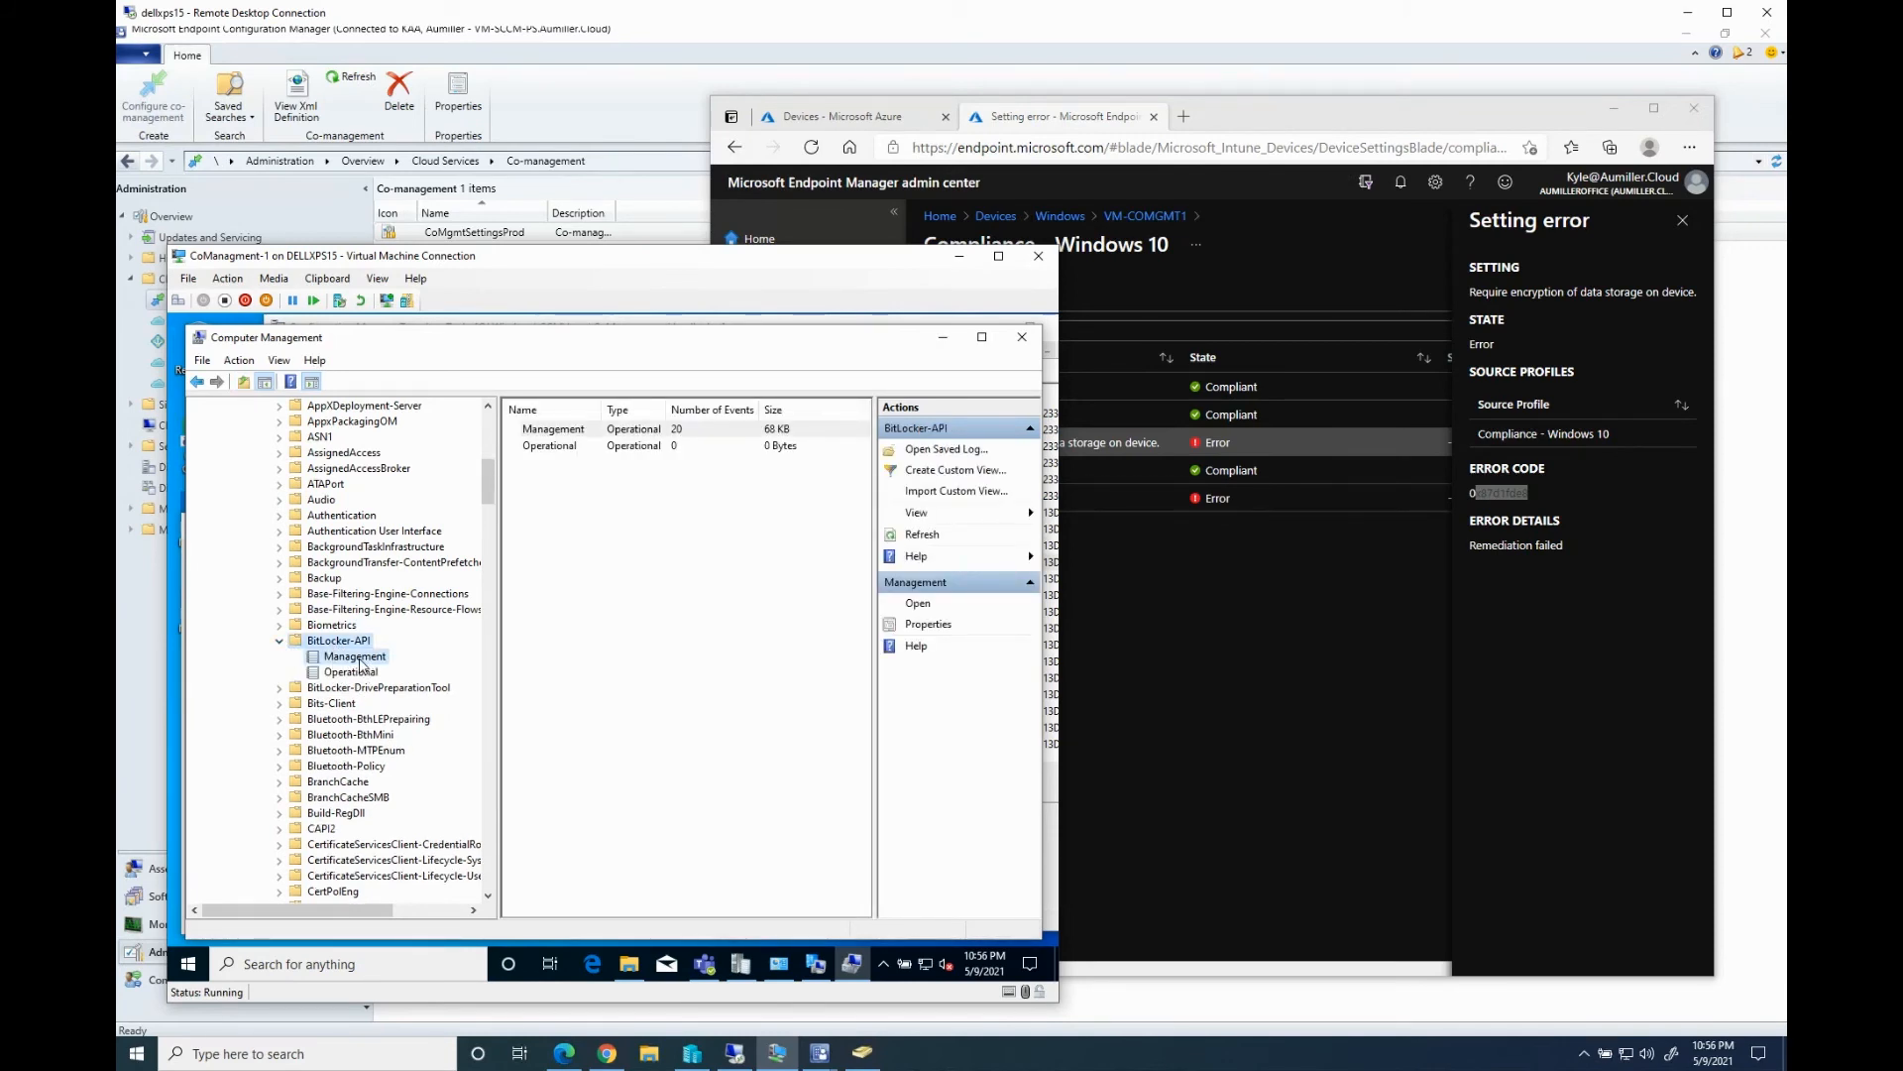
click(359, 659)
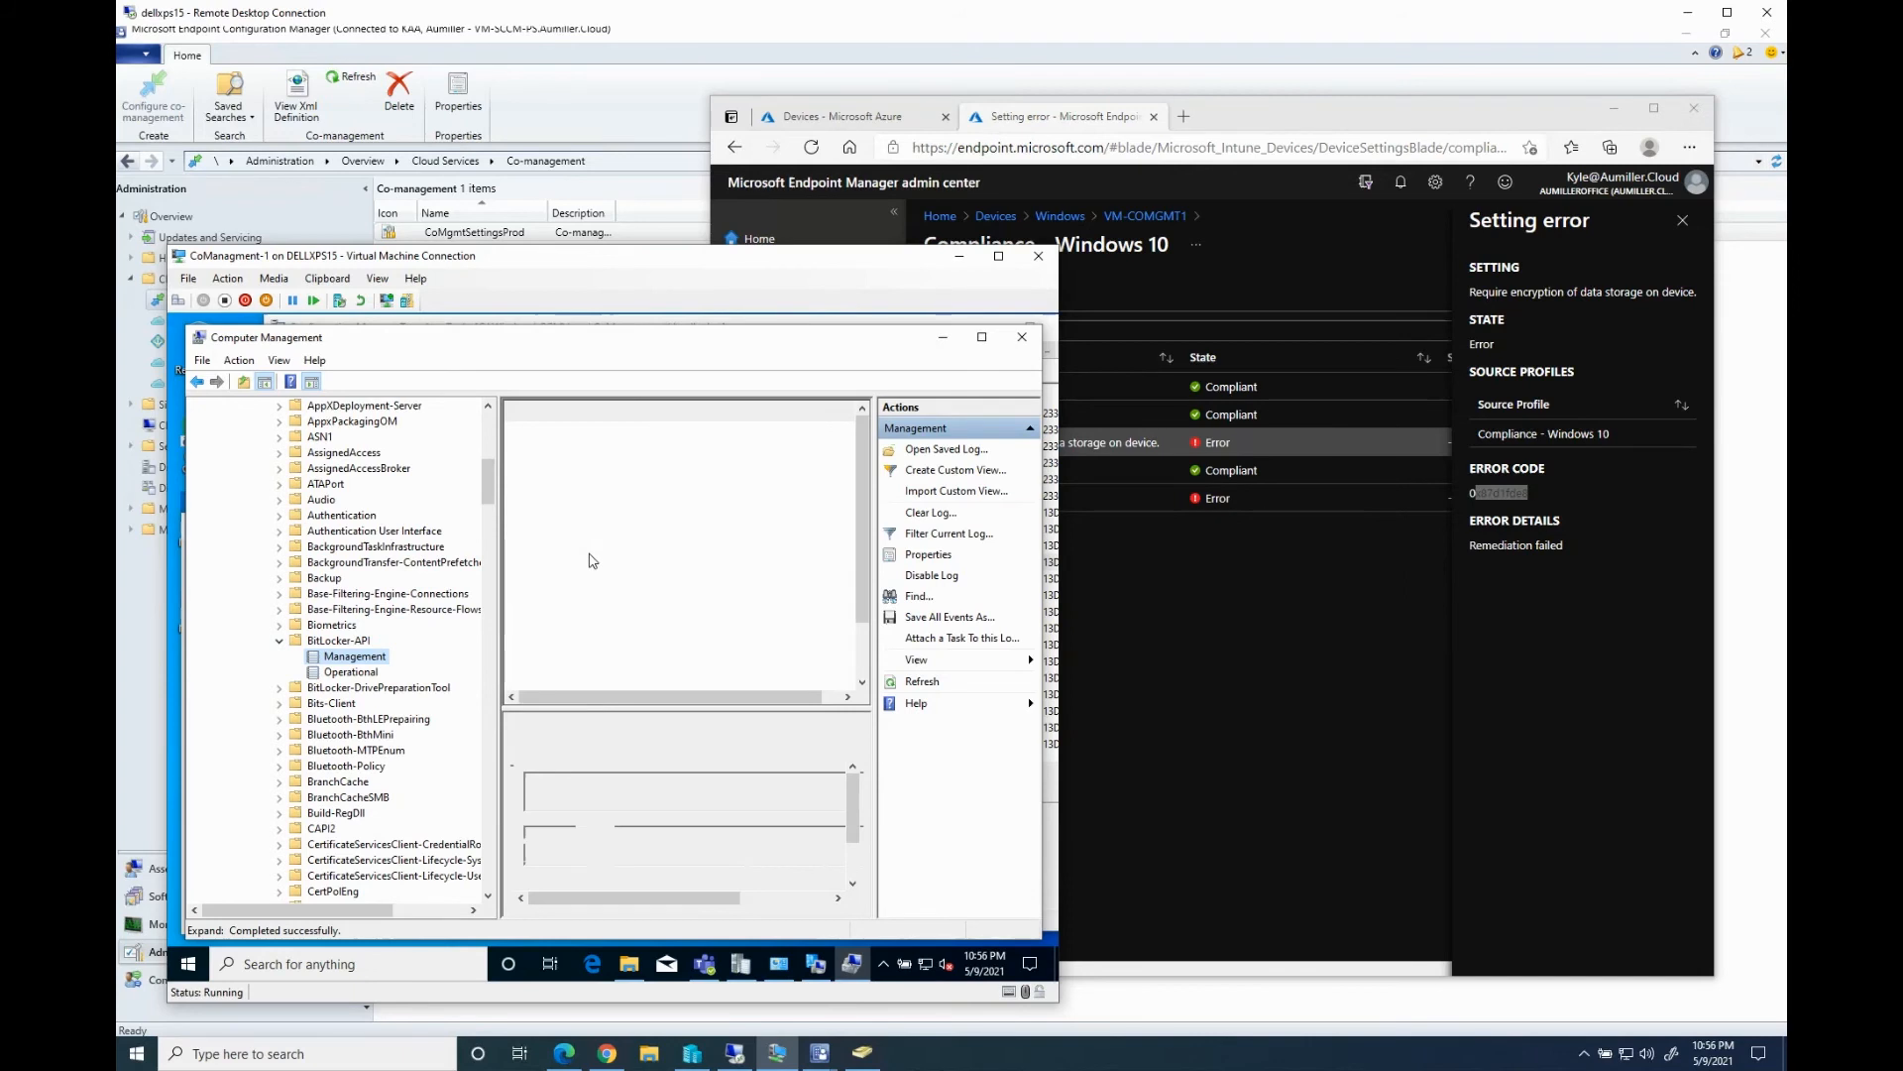
Review the error events in the BitLocker-API Management log, including events 846, 785 and 853
click(561, 464)
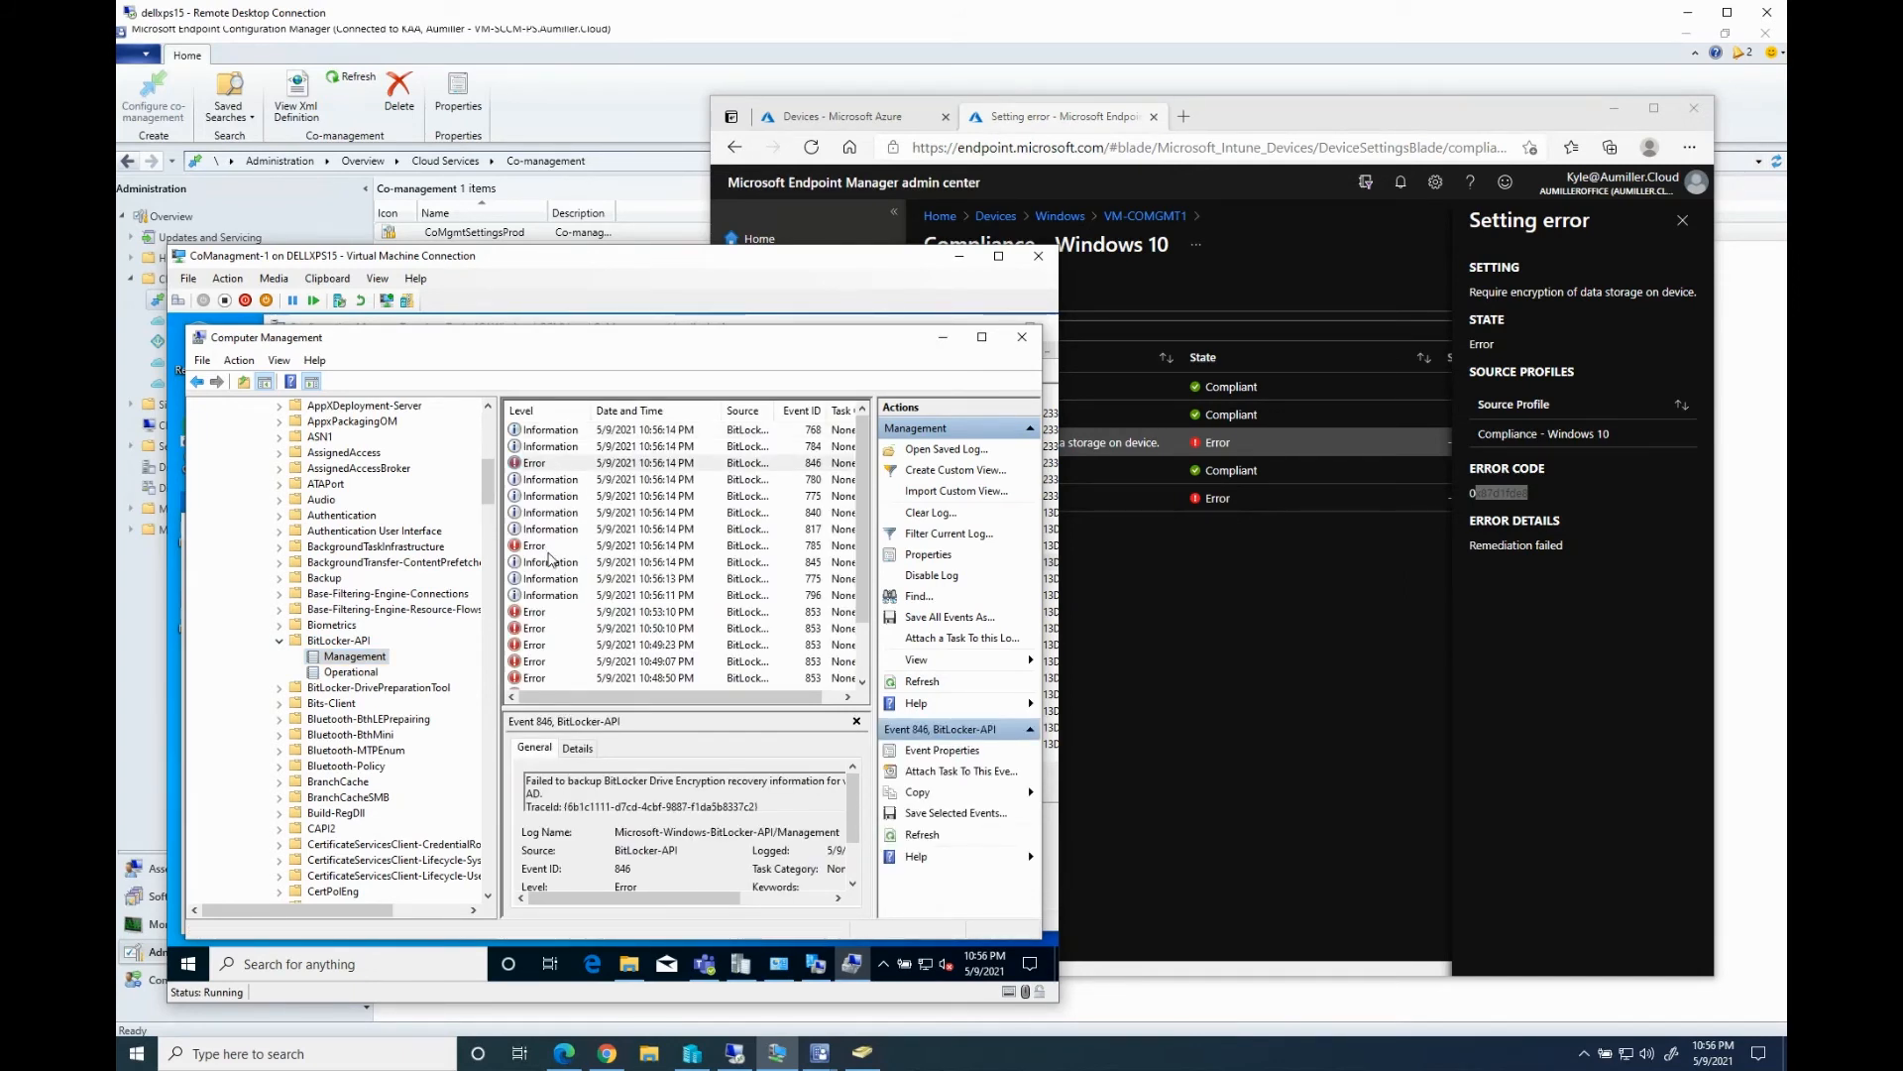
click(543, 548)
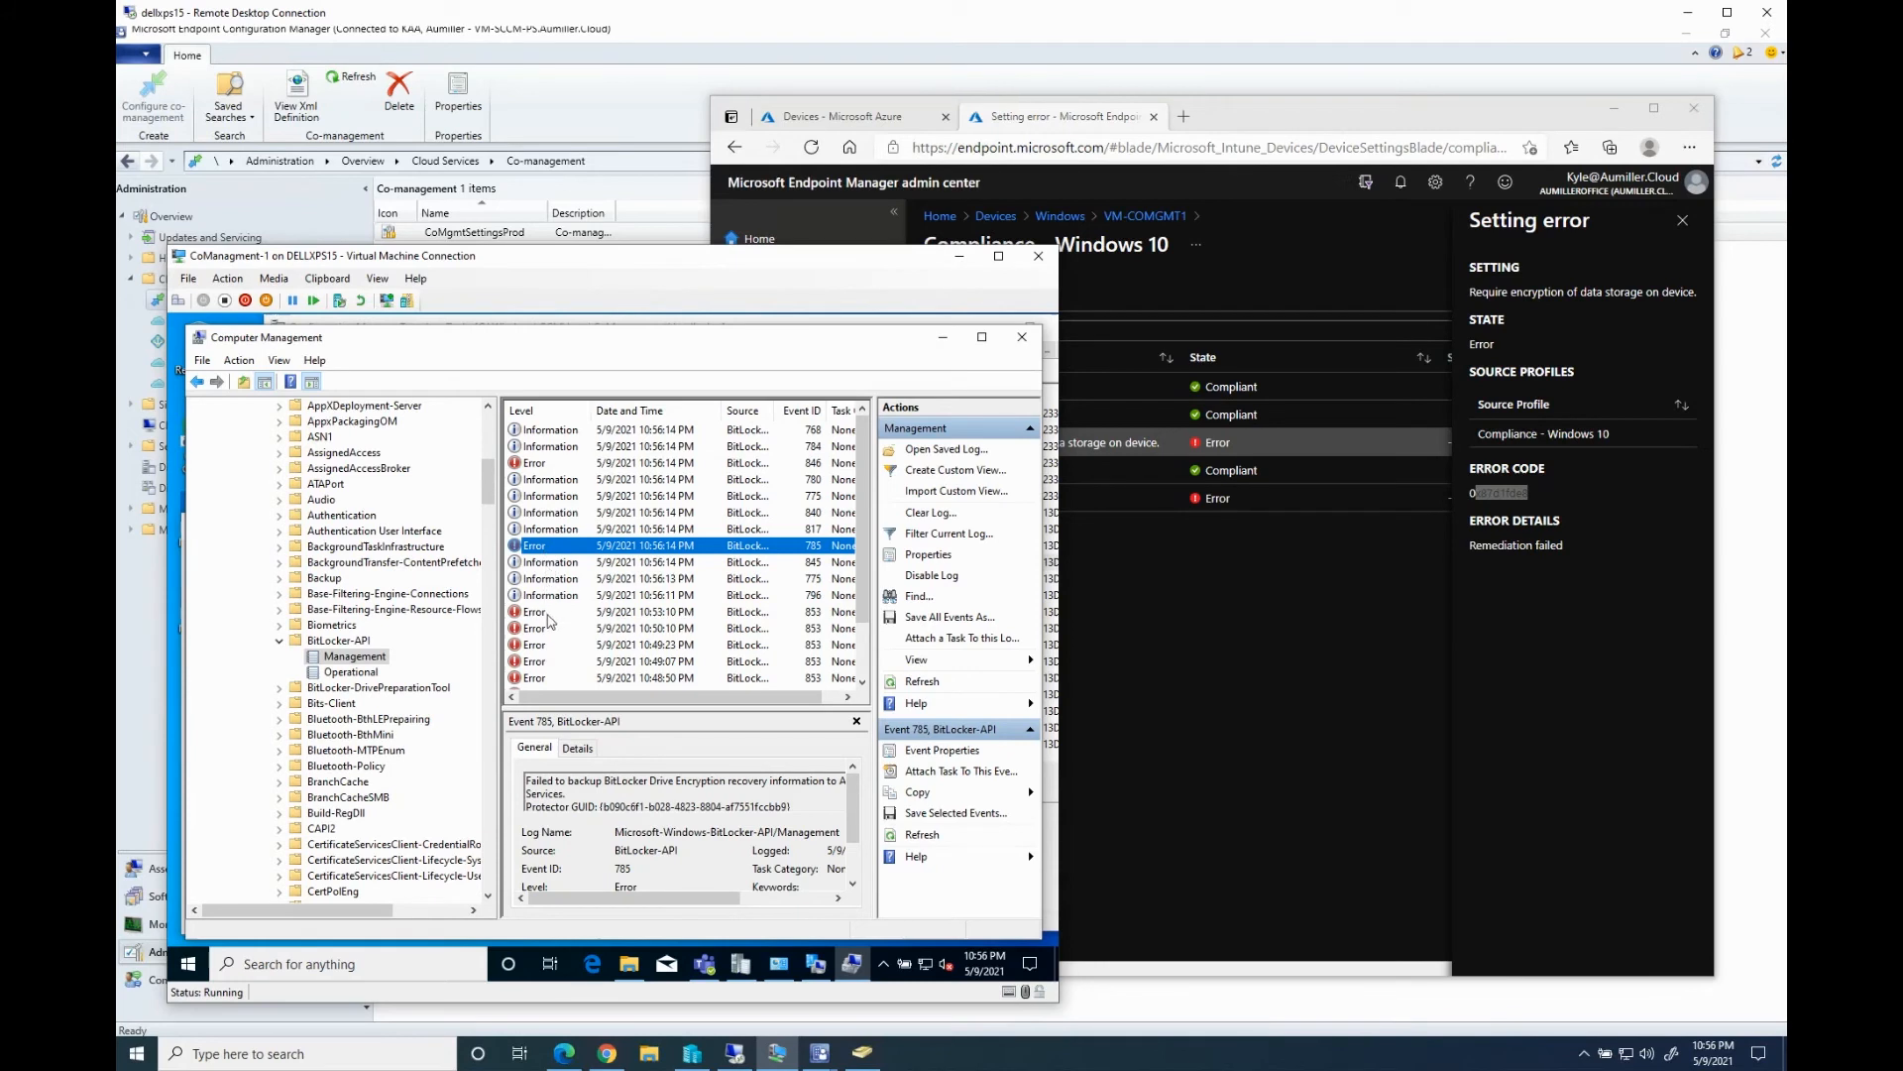
click(548, 614)
click(545, 630)
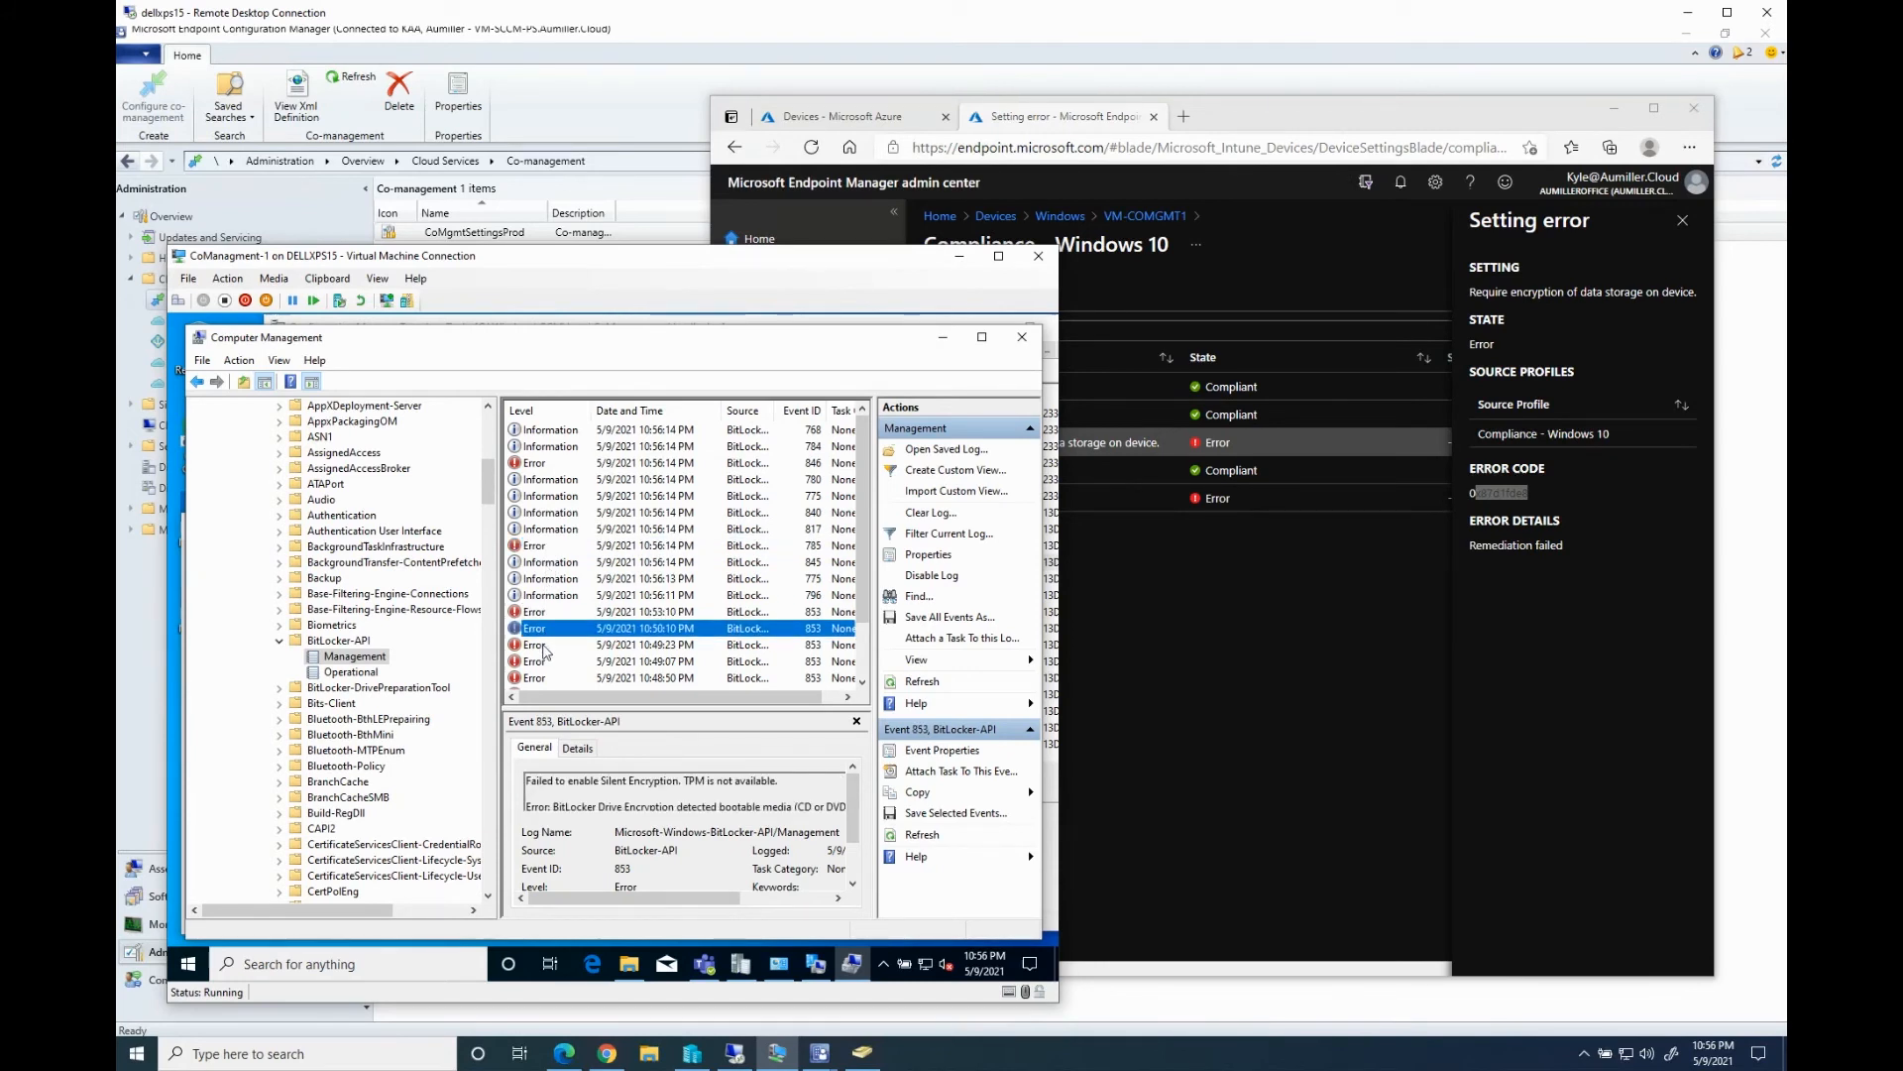
click(547, 646)
click(544, 662)
click(543, 679)
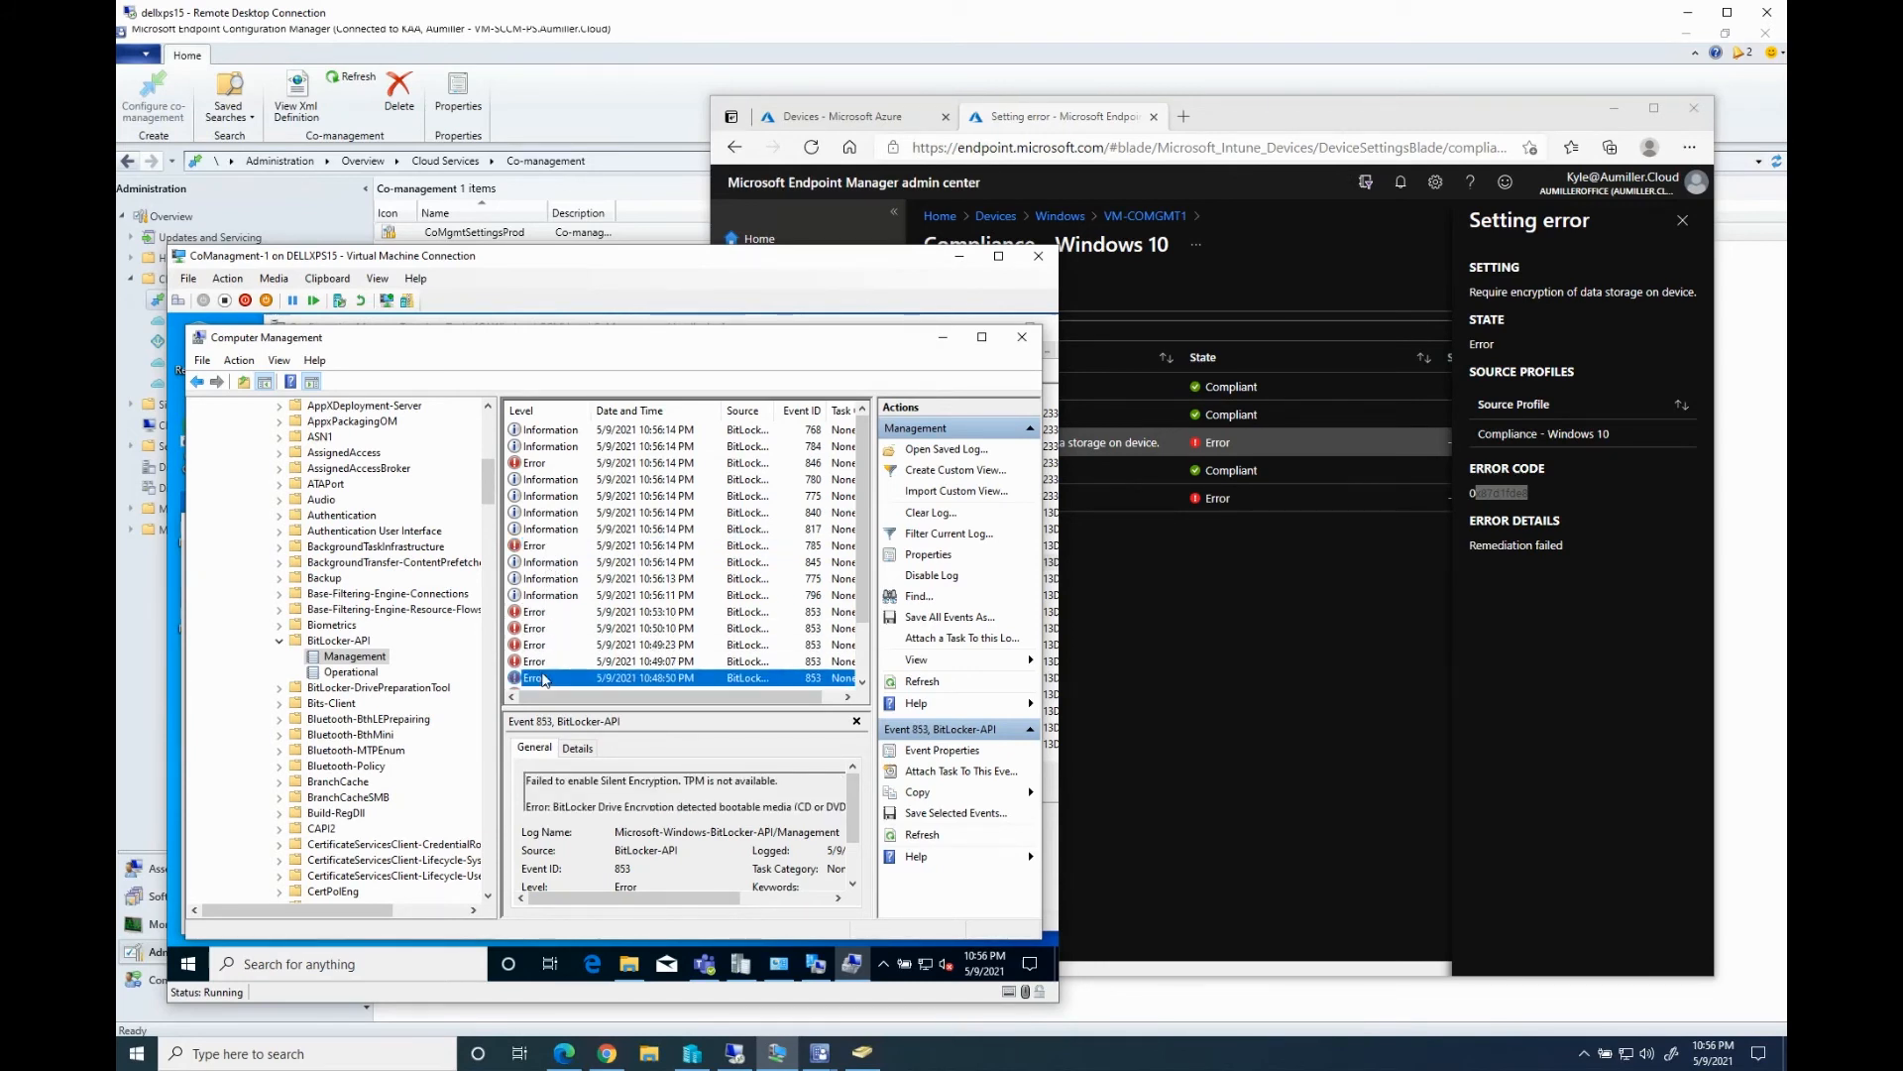
View the properties of the 10:48:50 PM Event 853 error, highlight its error message, and close the properties
double_click(543, 679)
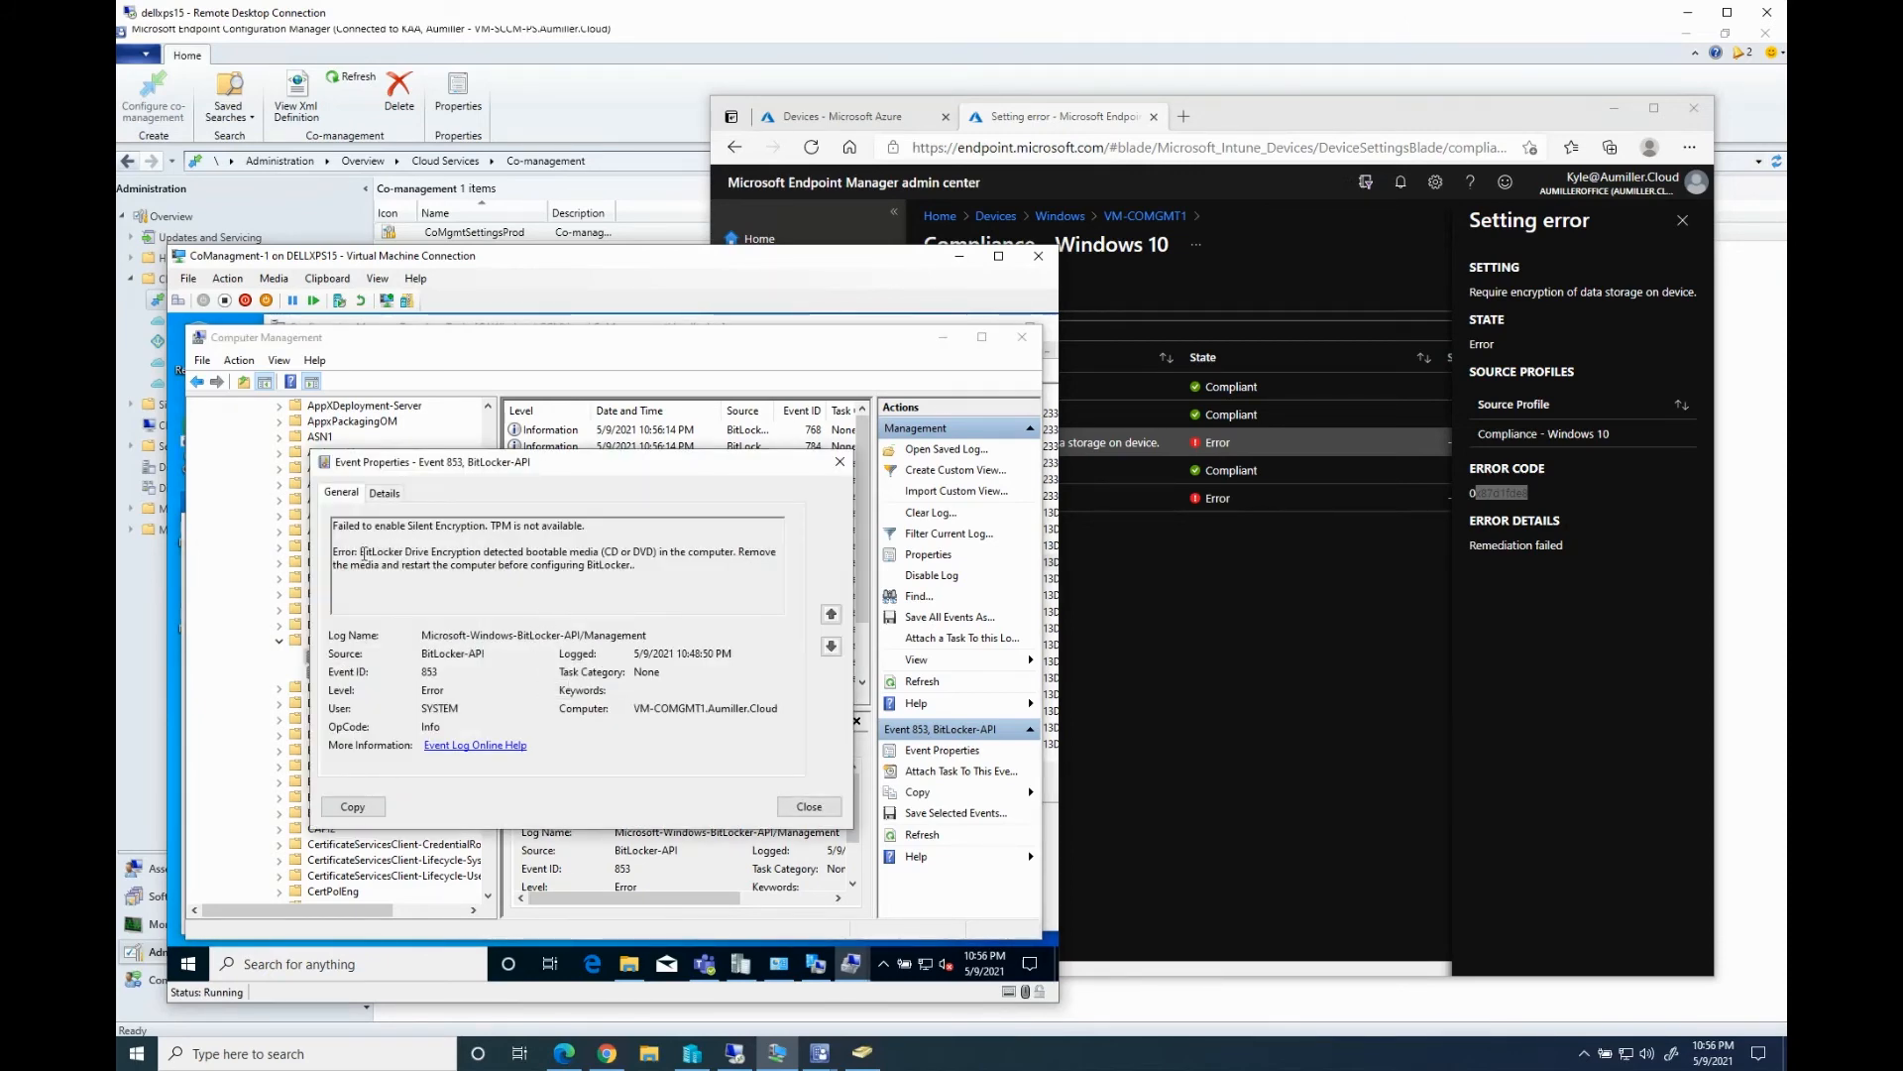
drag(360, 553, 643, 564)
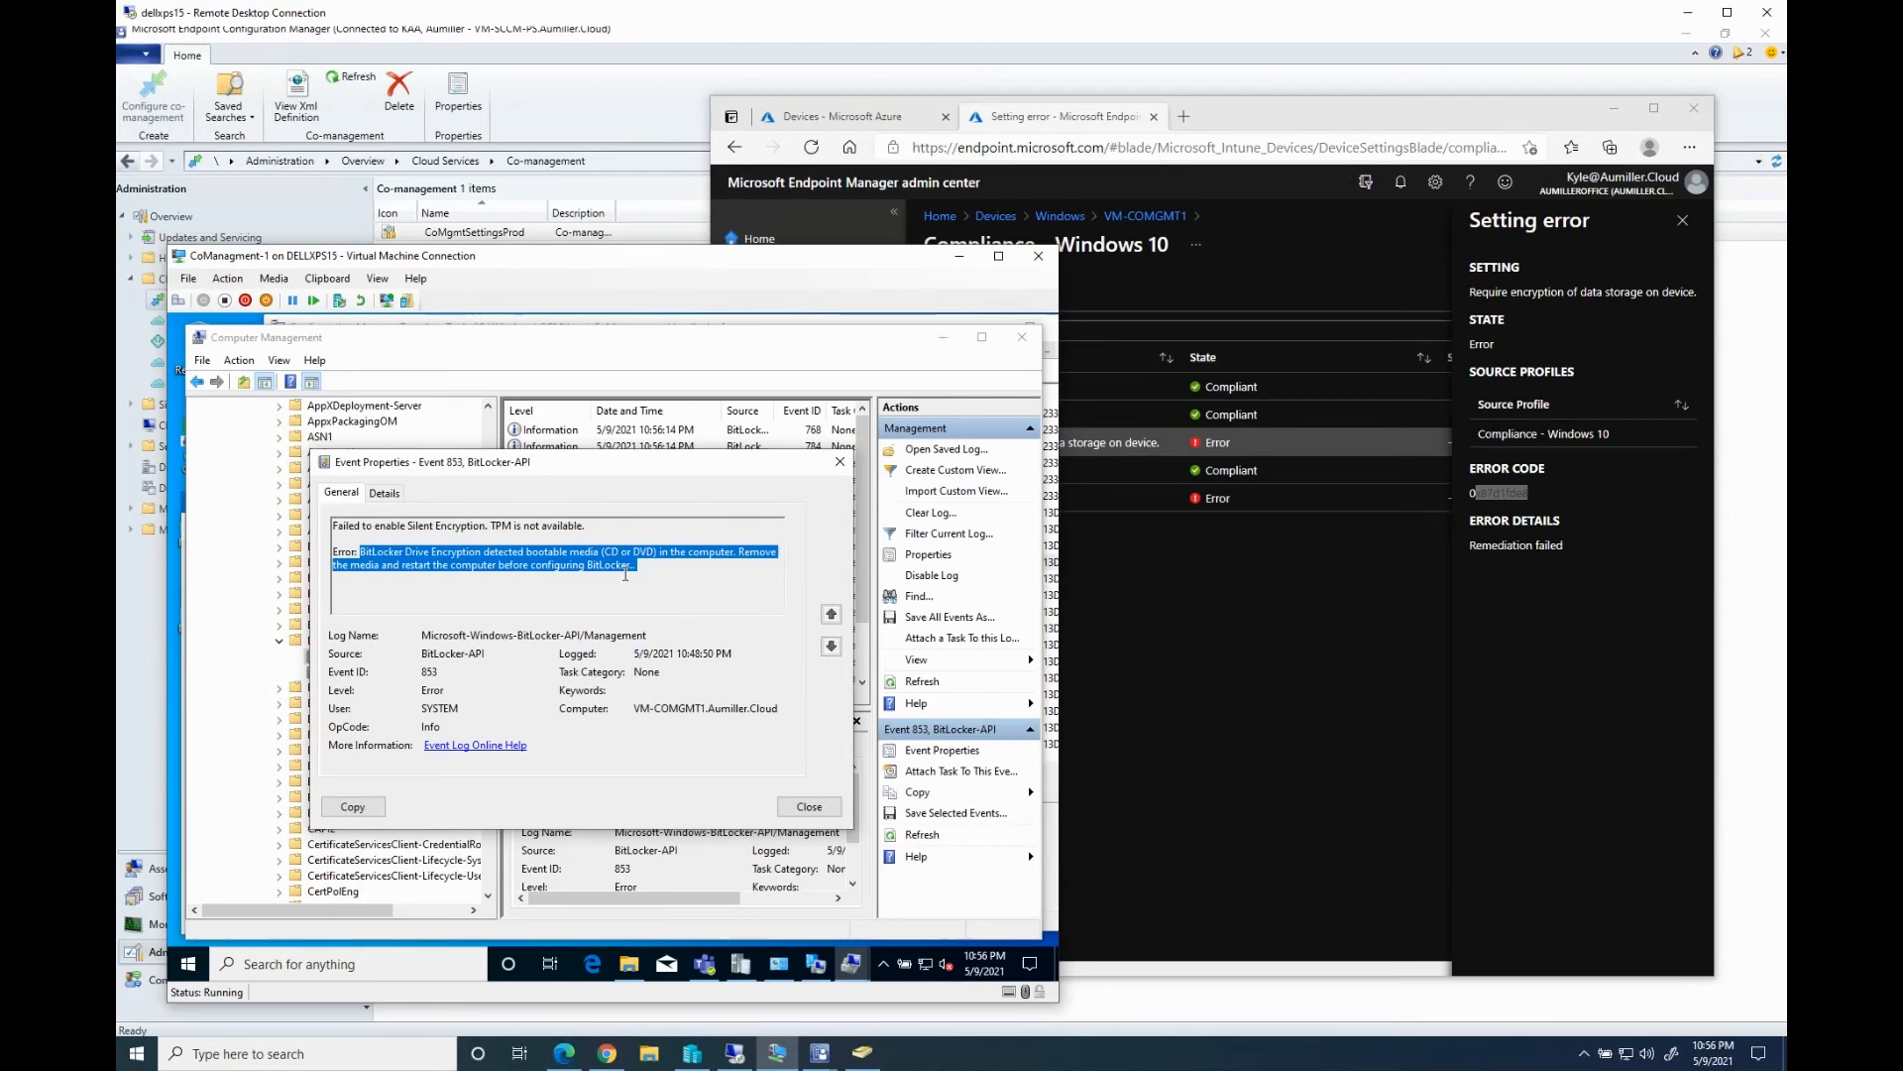
click(809, 806)
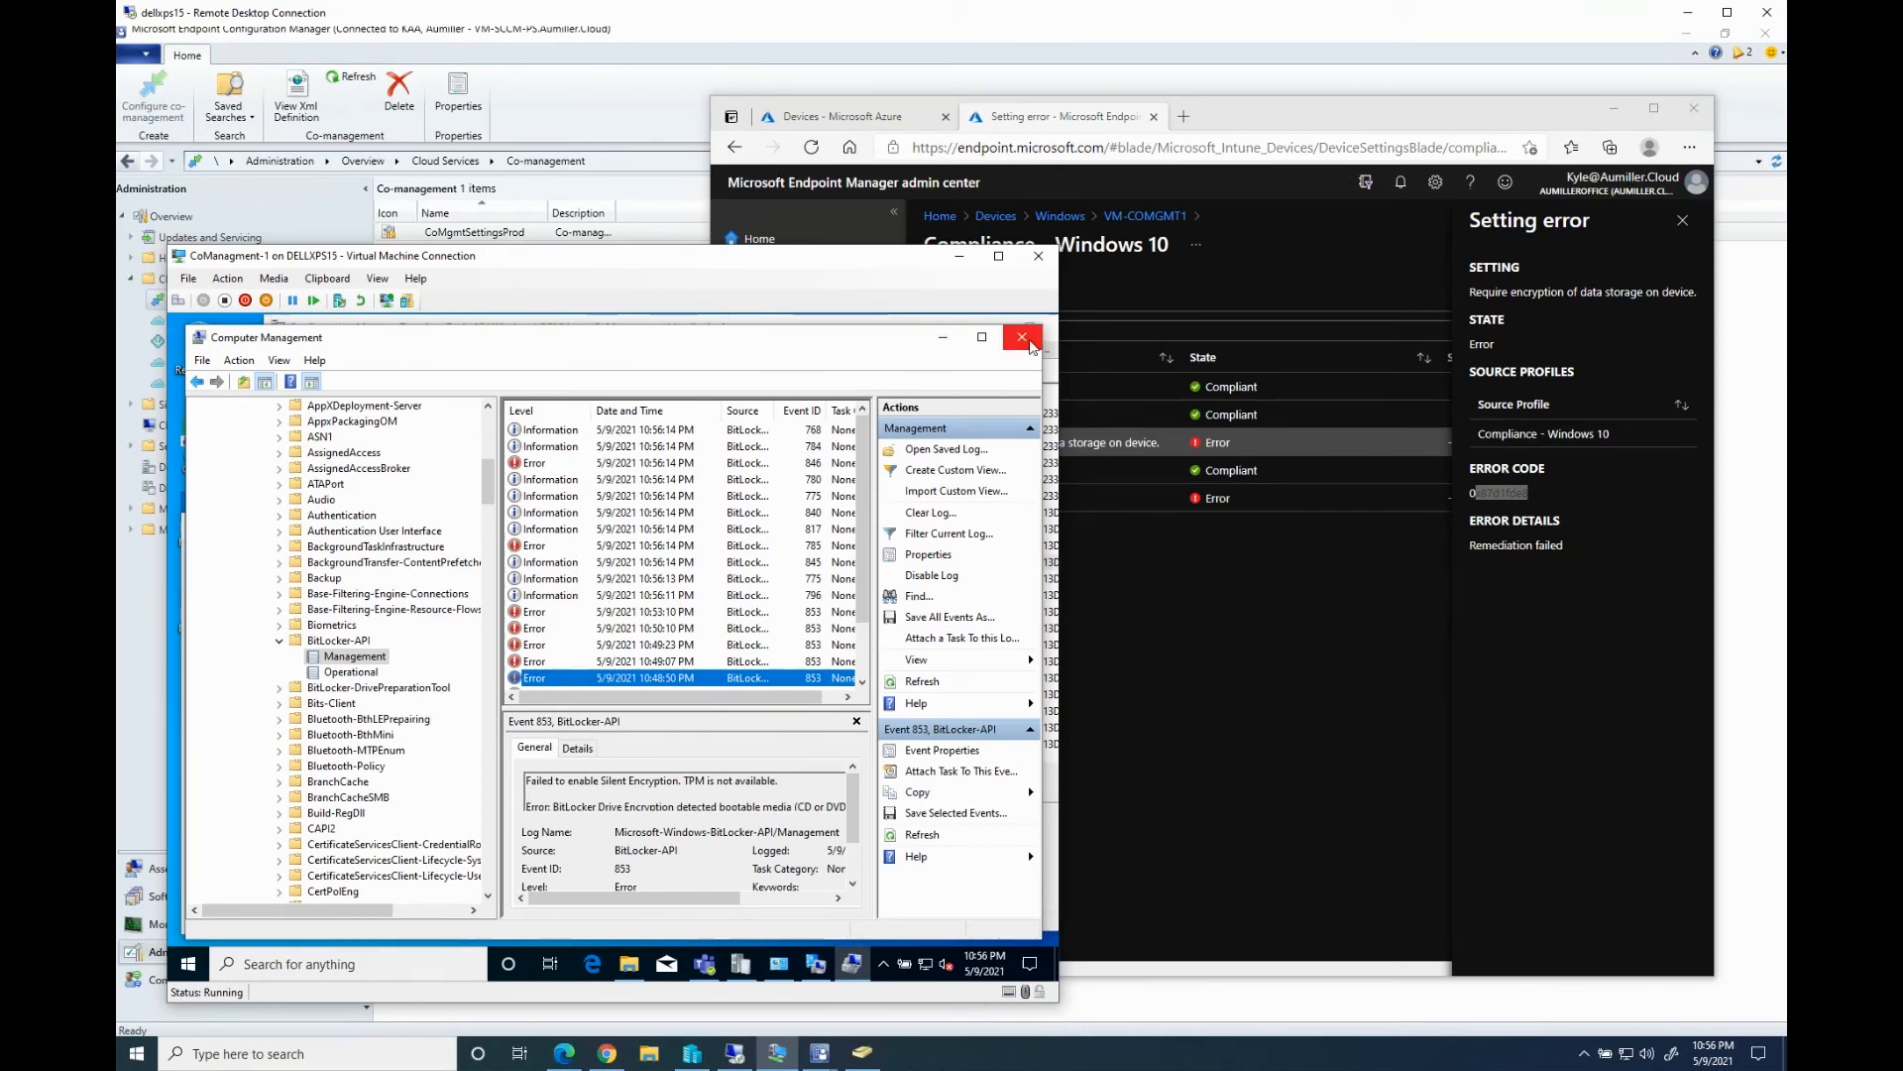
Close Computer Management, check the OSDisk (C:) drive under This PC, and replace that window with a new File Explorer window
click(1018, 342)
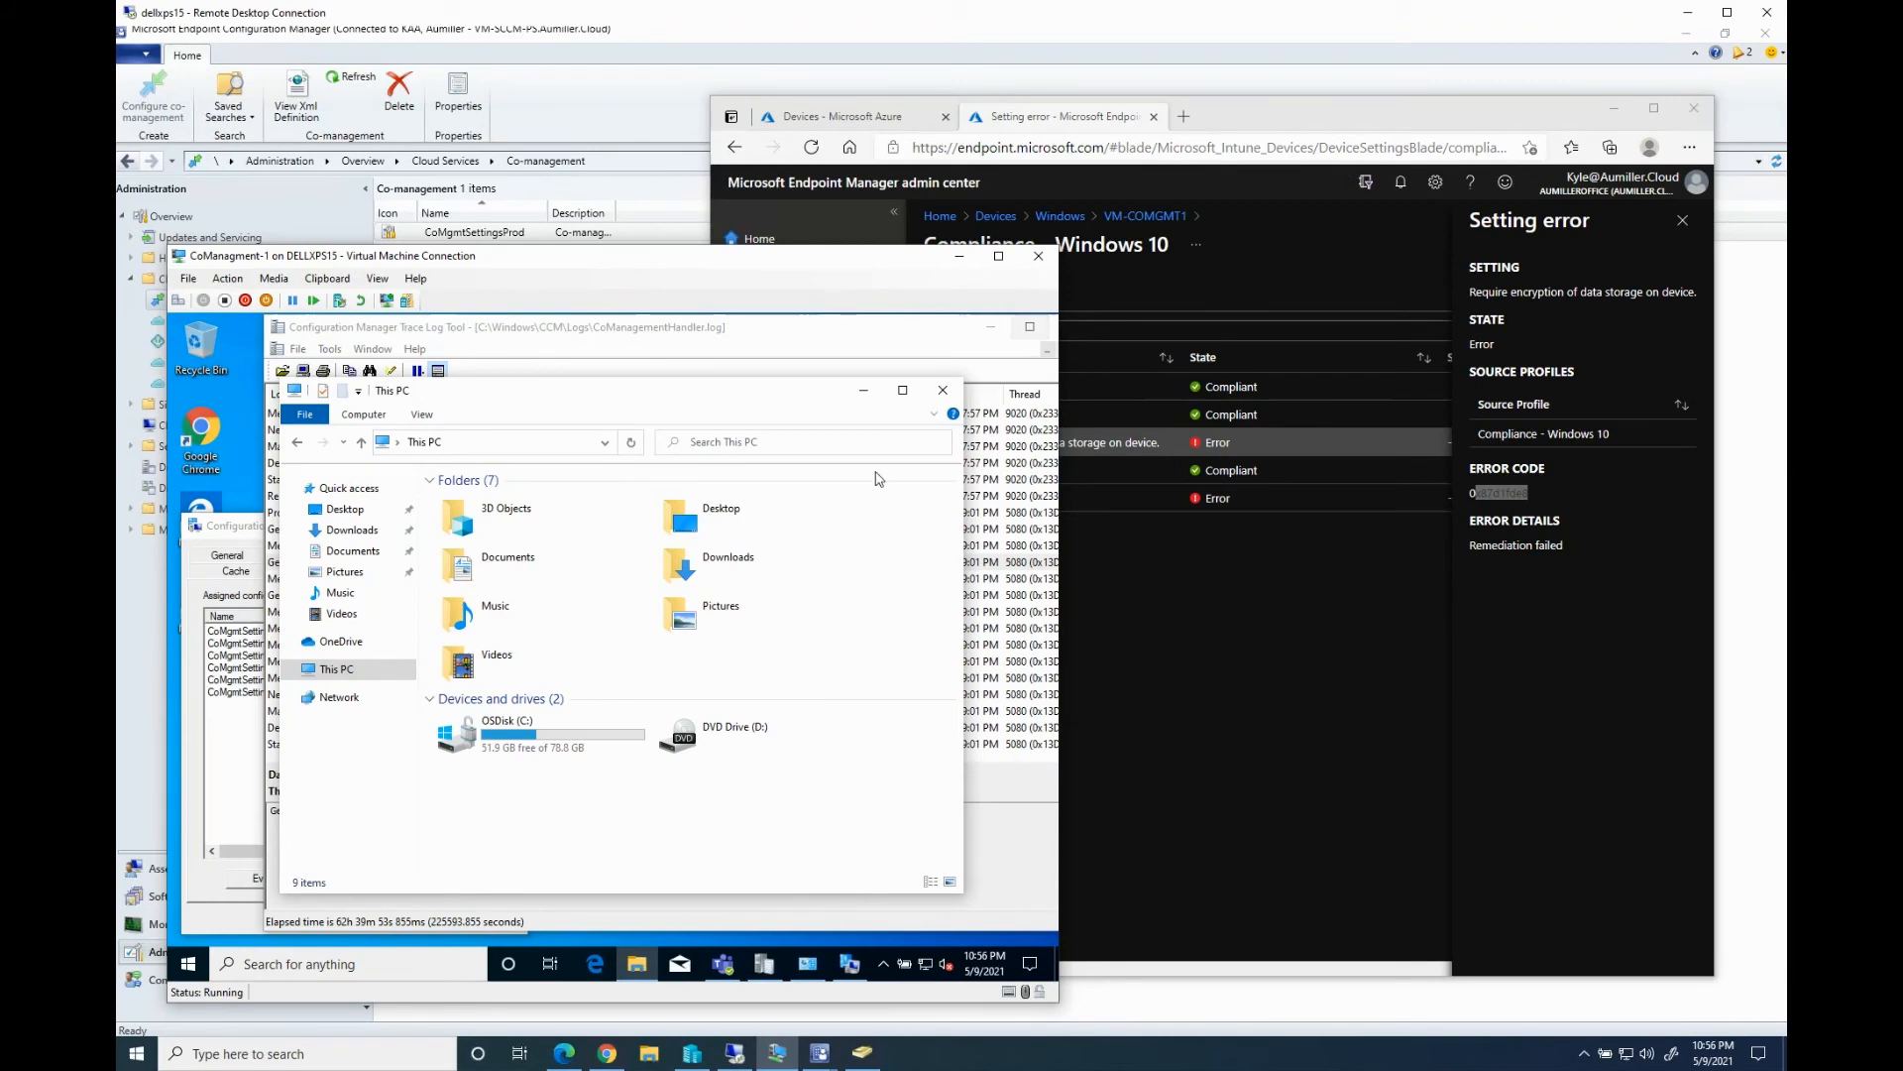
click(476, 739)
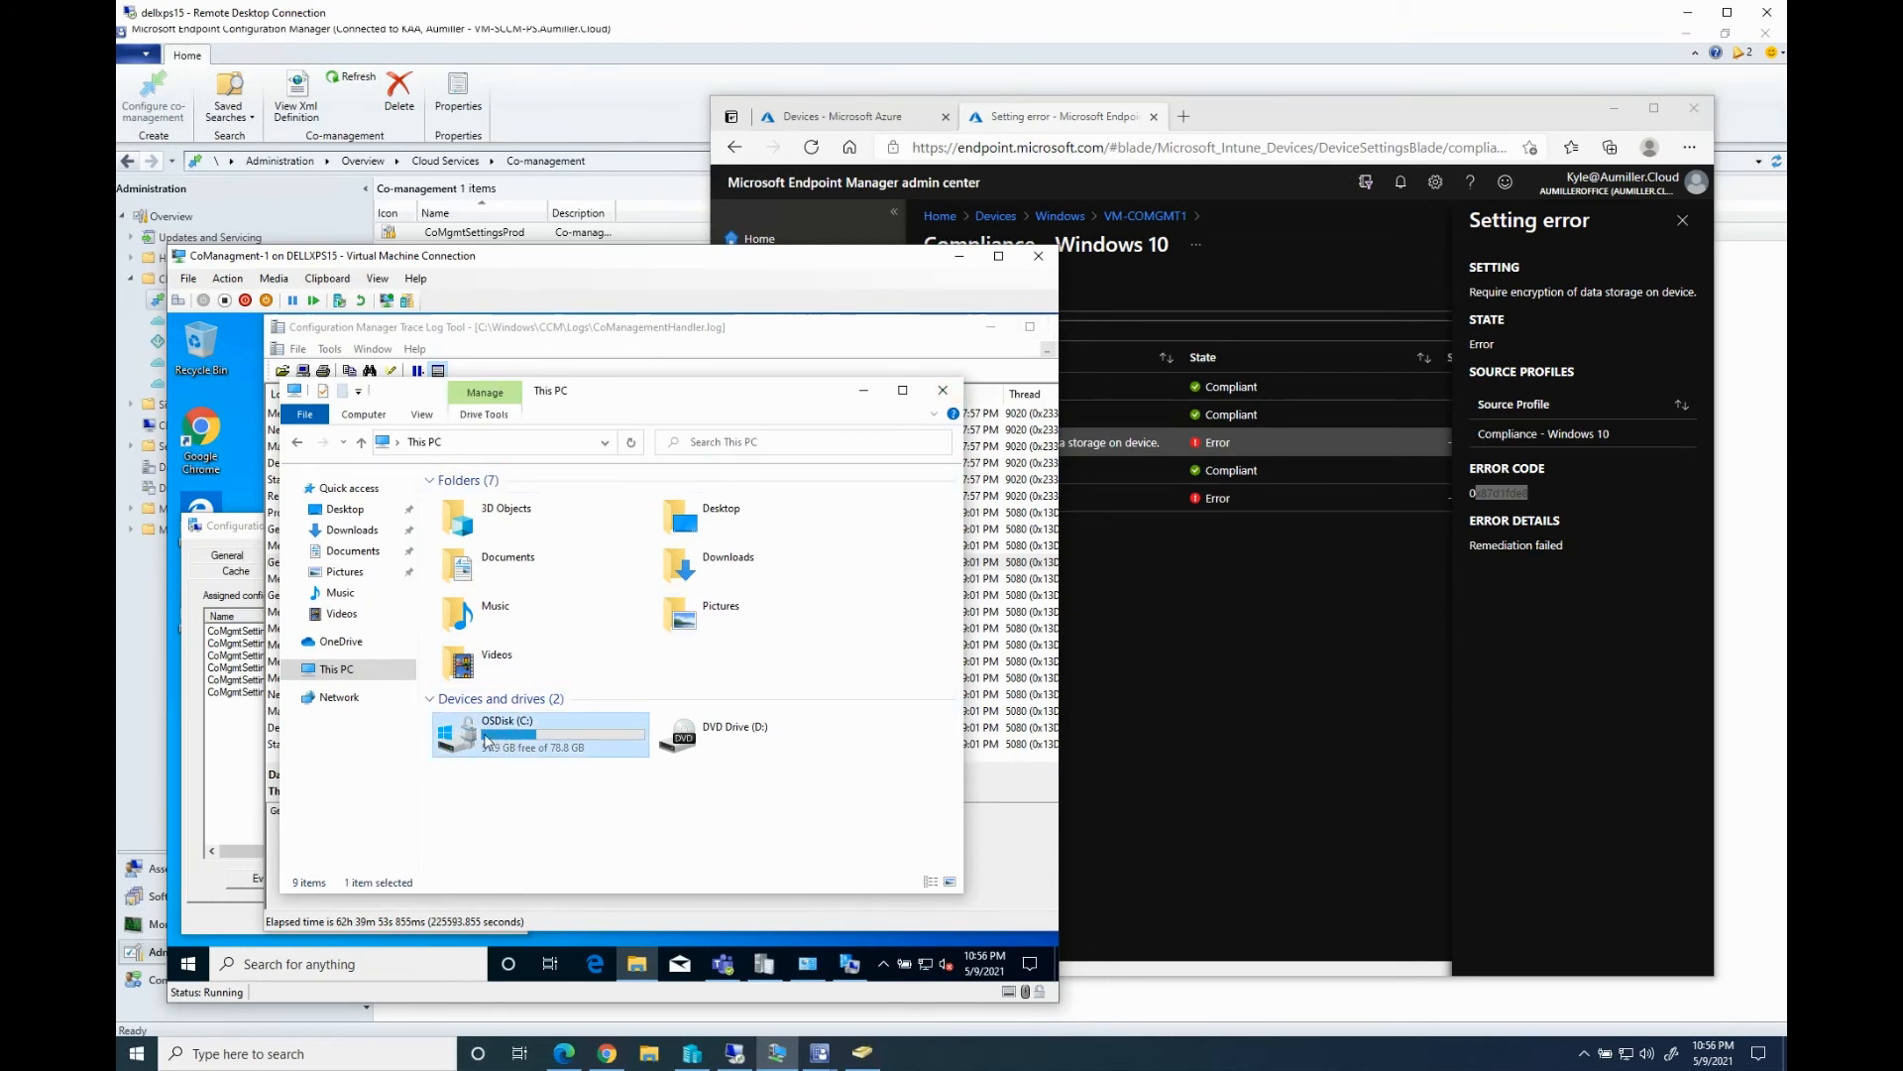
click(943, 390)
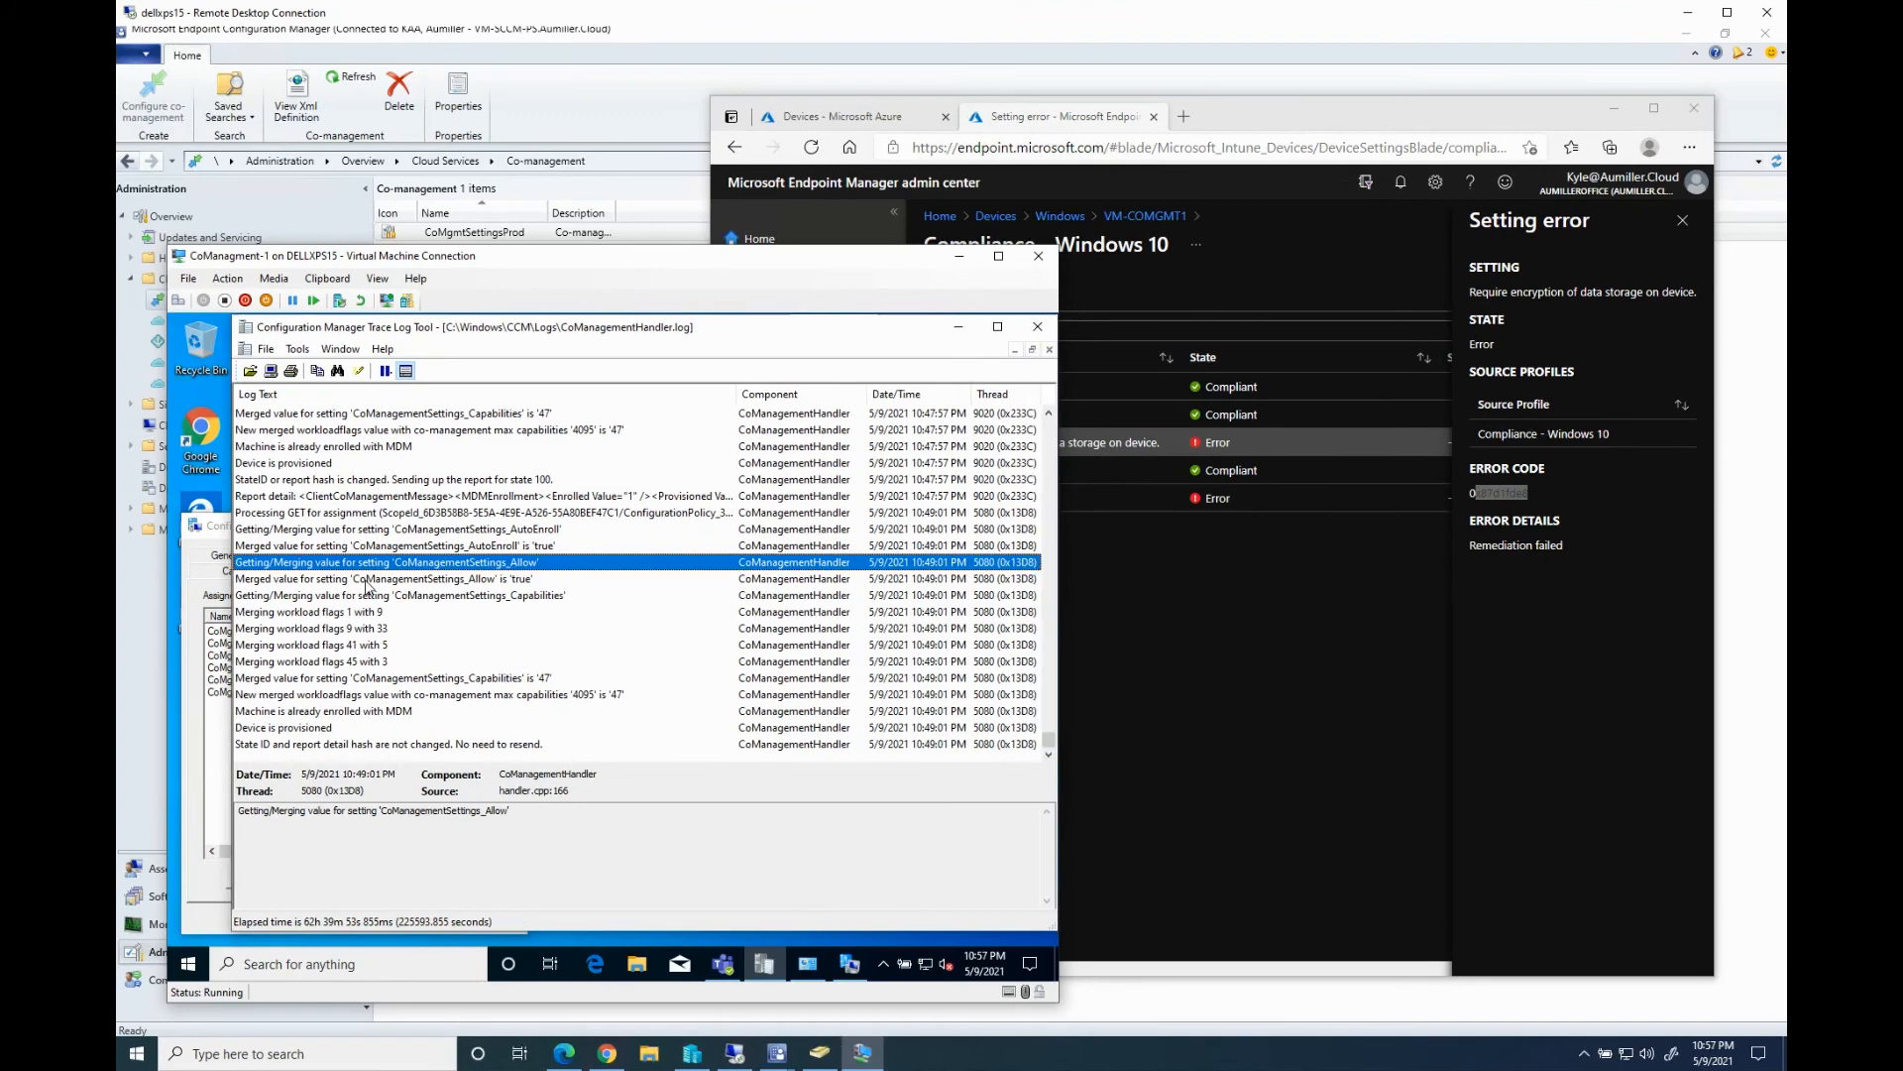
click(637, 963)
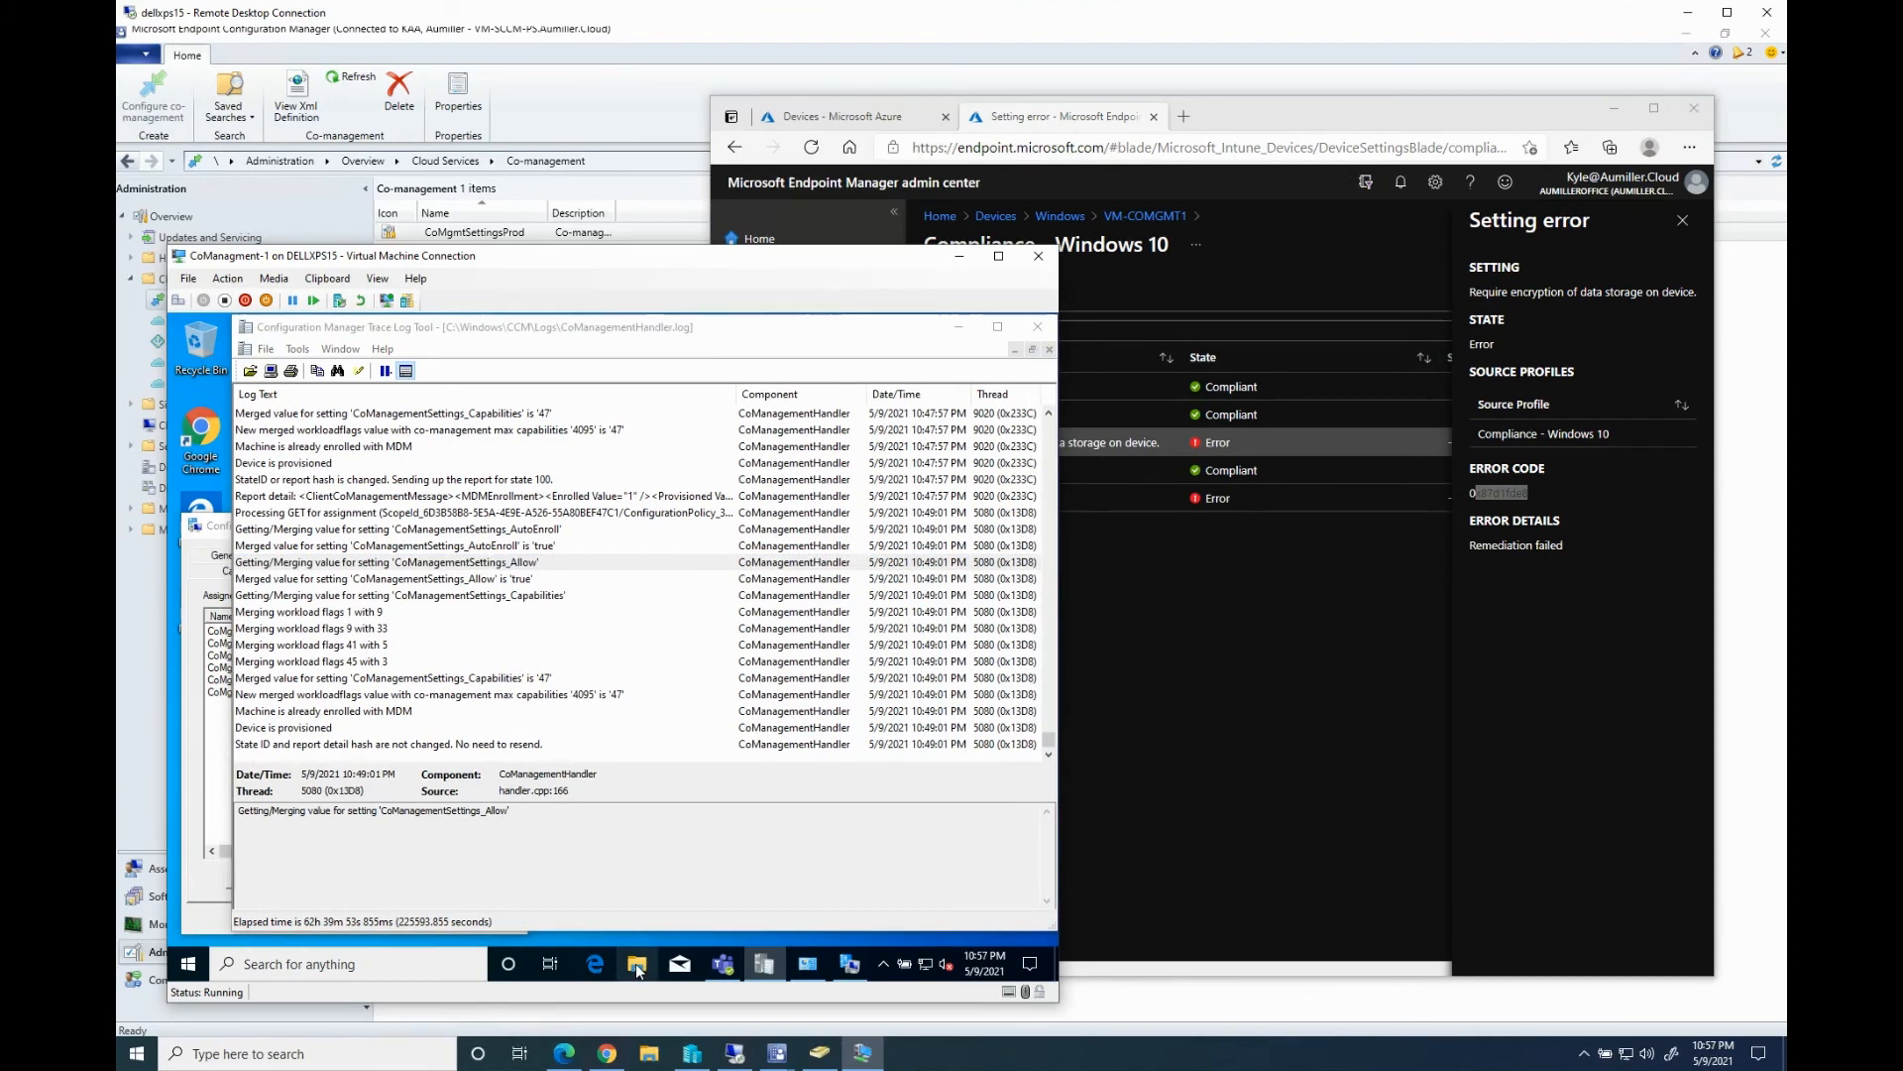
Switch to the admin center, return to VM-COMGMT1's overview, and highlight its Intune managed workloads
click(1280, 622)
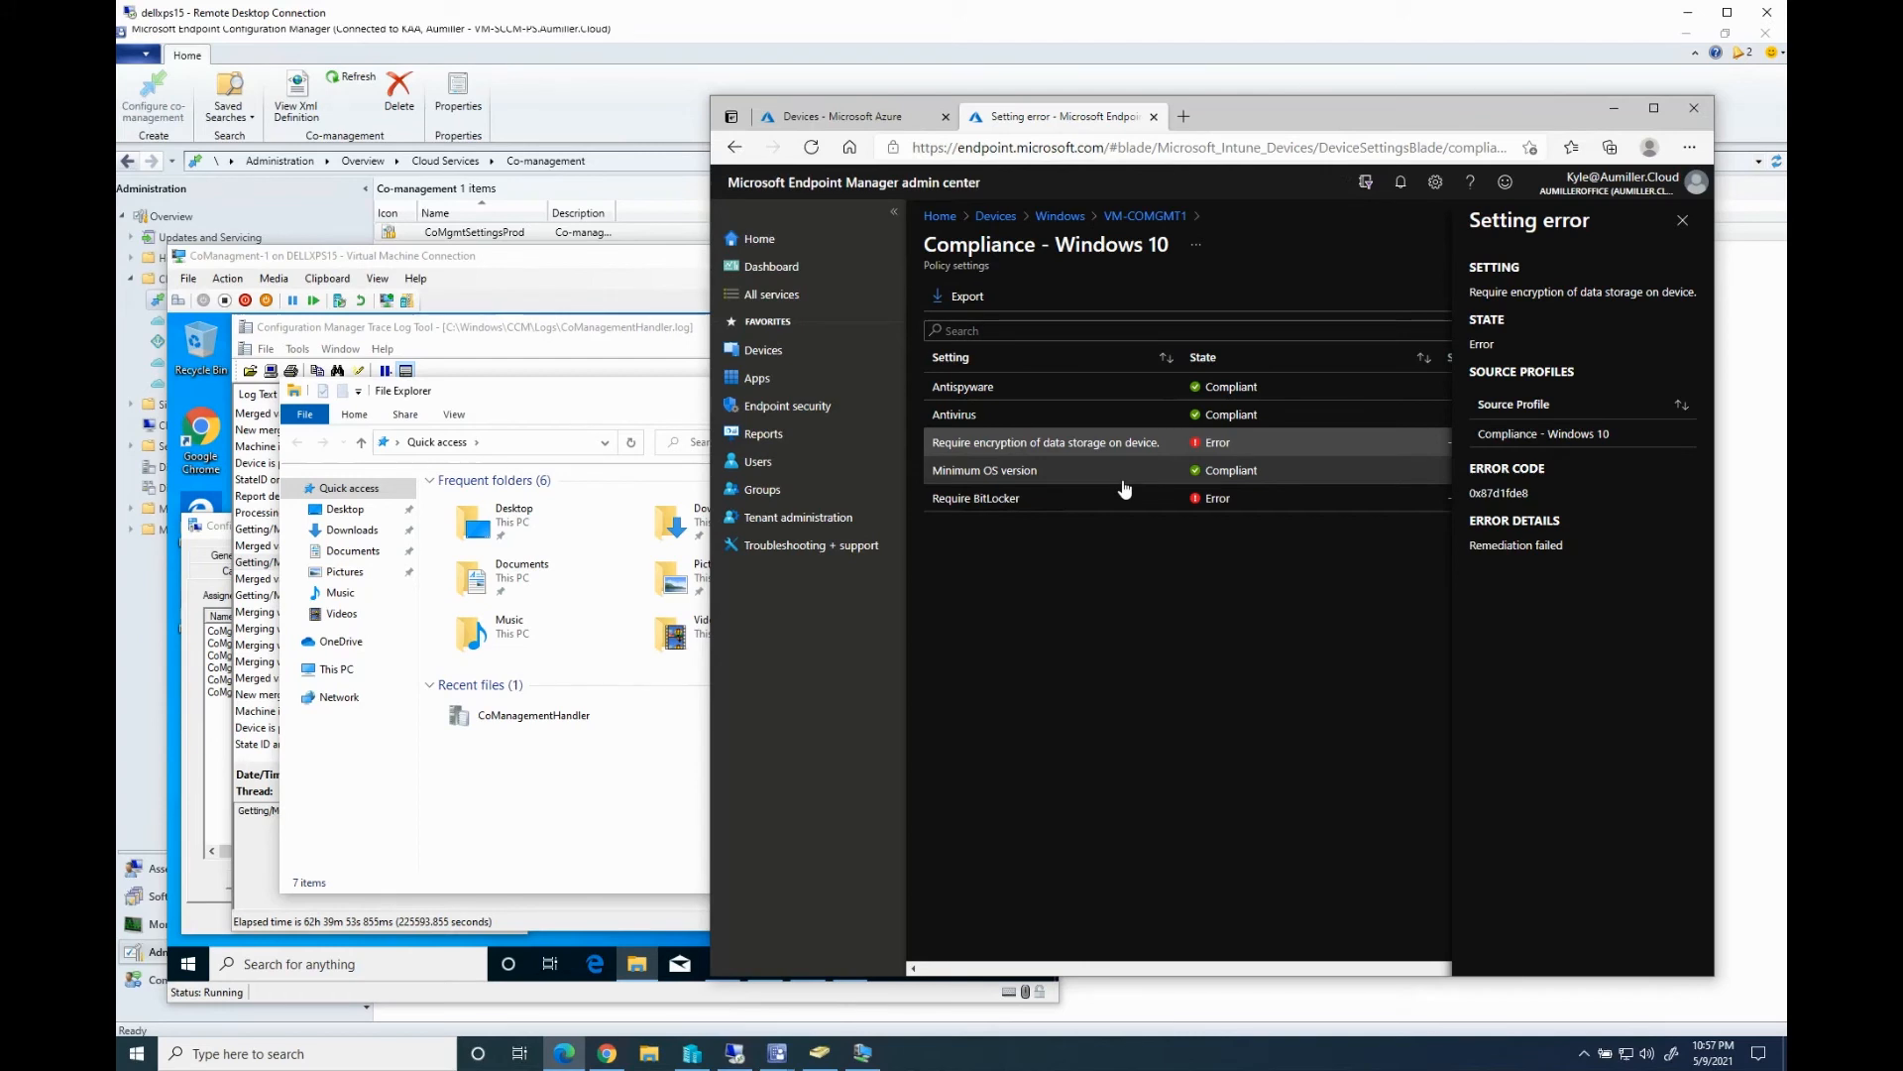
click(1683, 222)
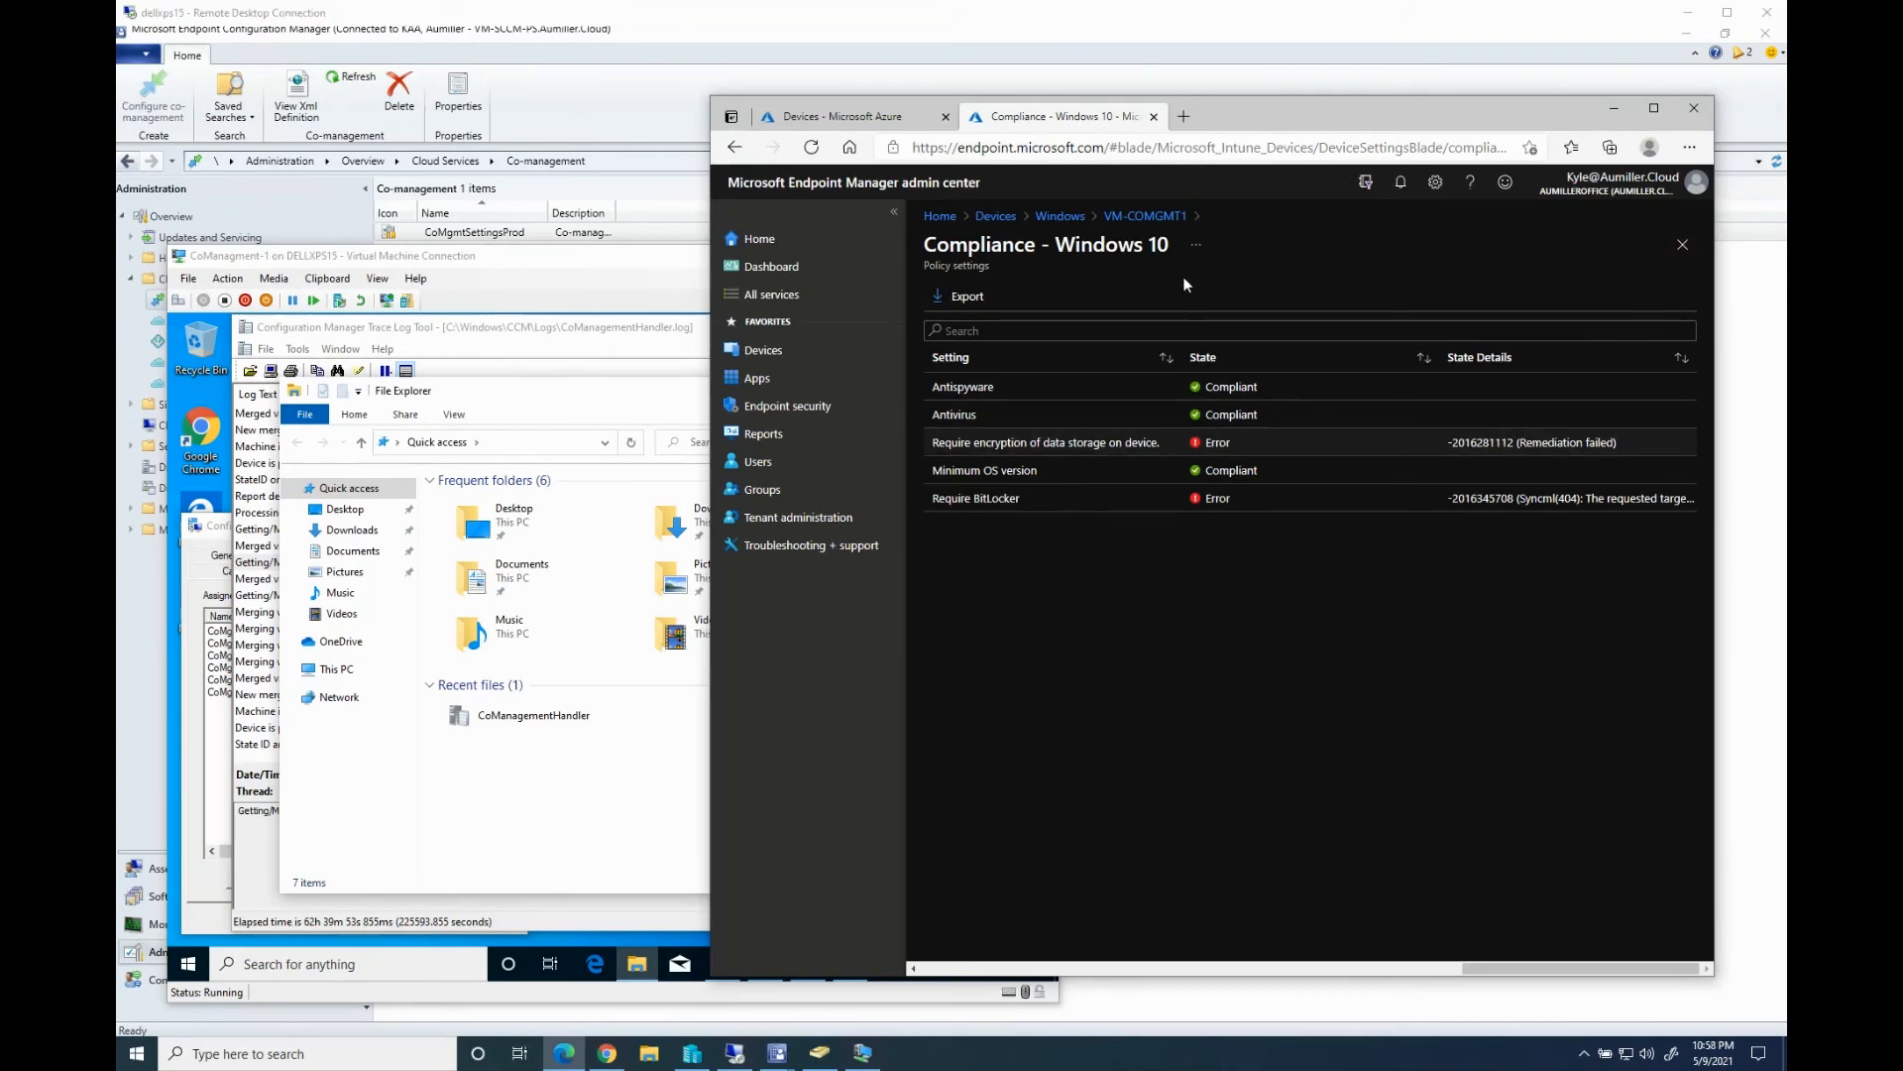
click(1140, 216)
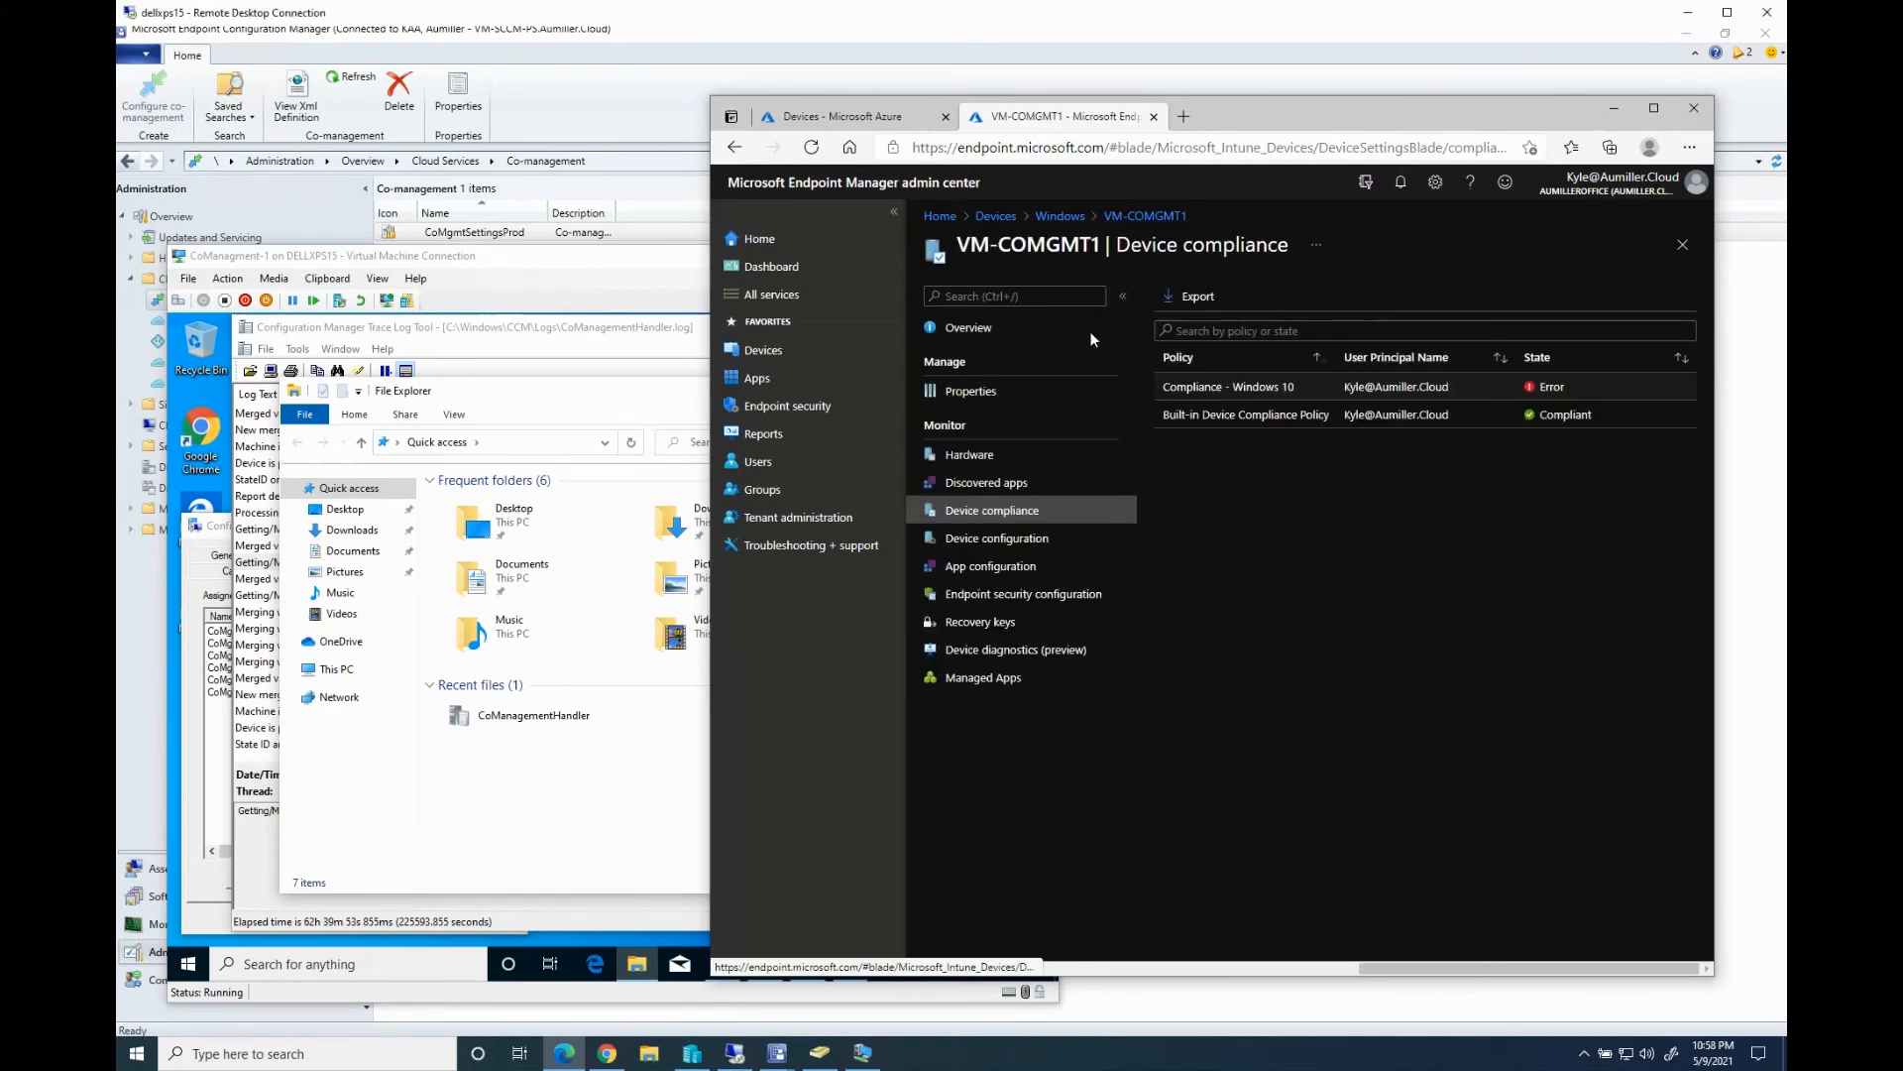
click(991, 333)
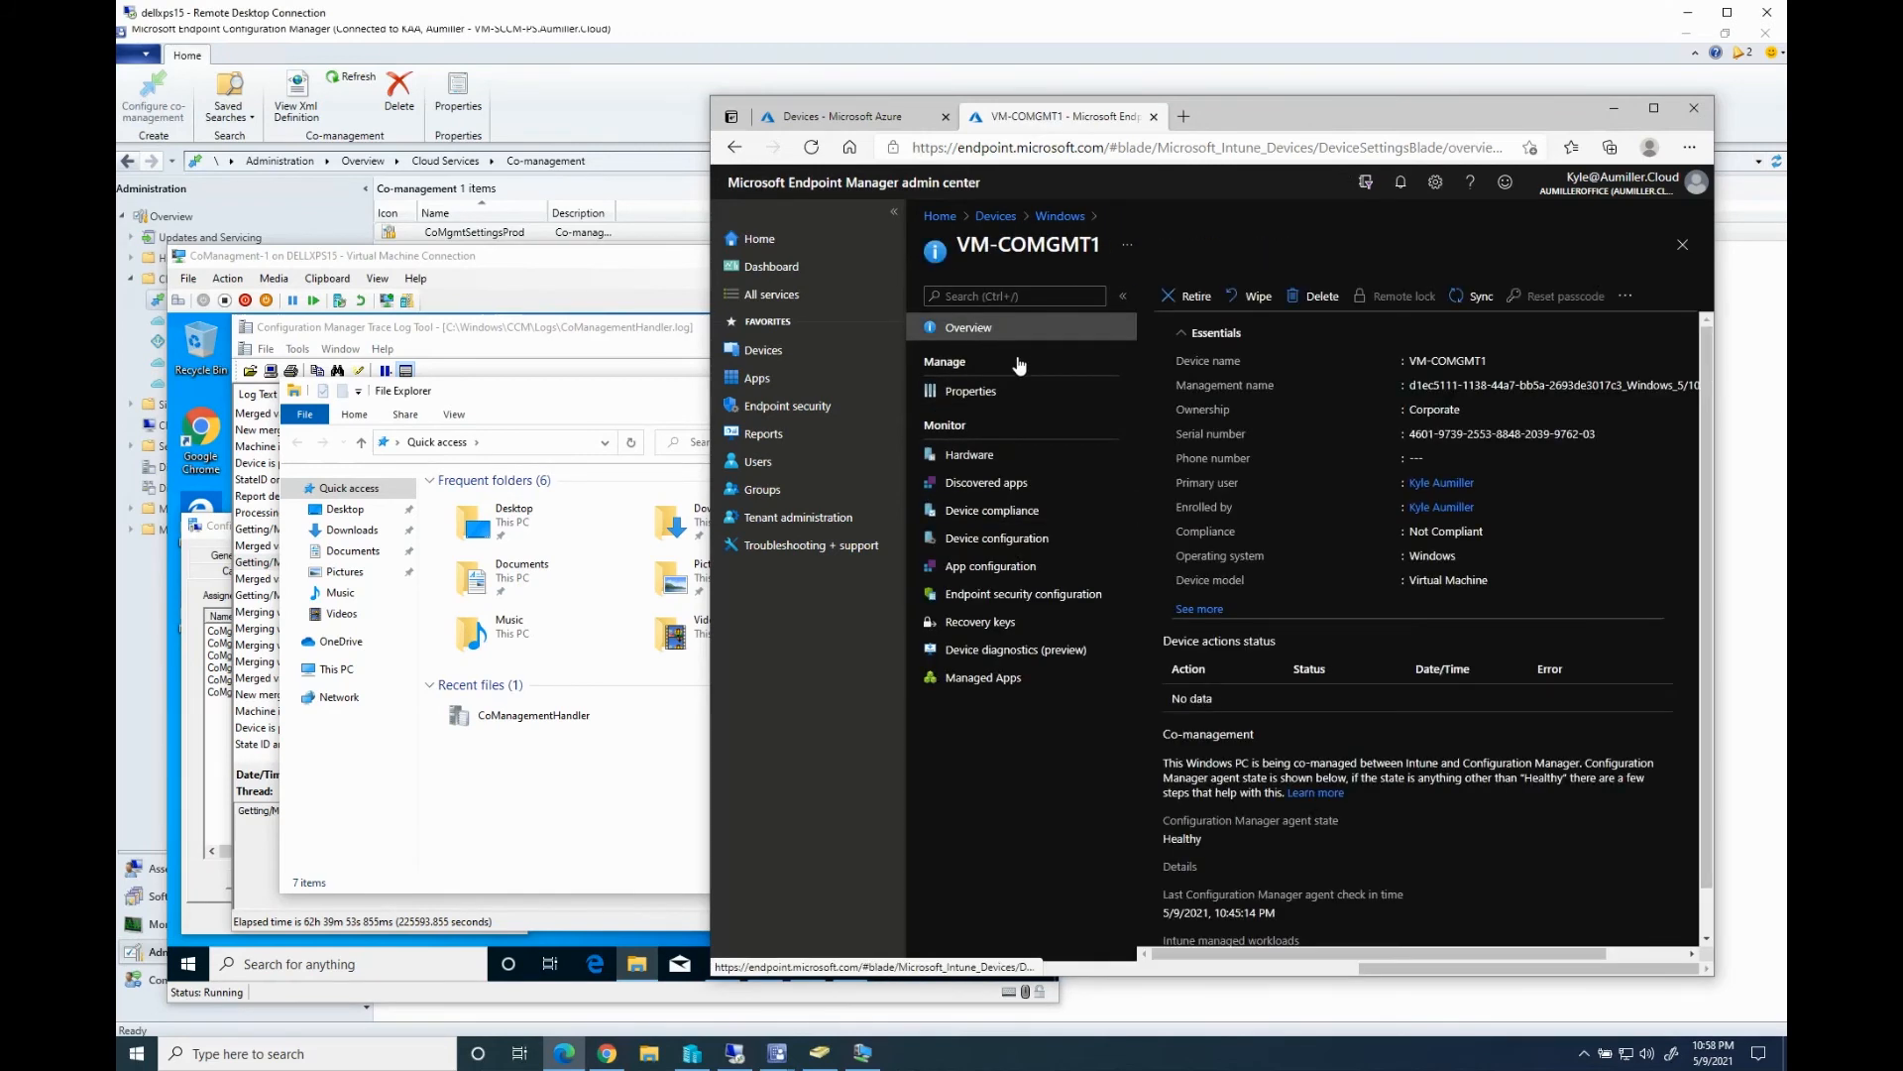
scroll(1352, 603, down, 1)
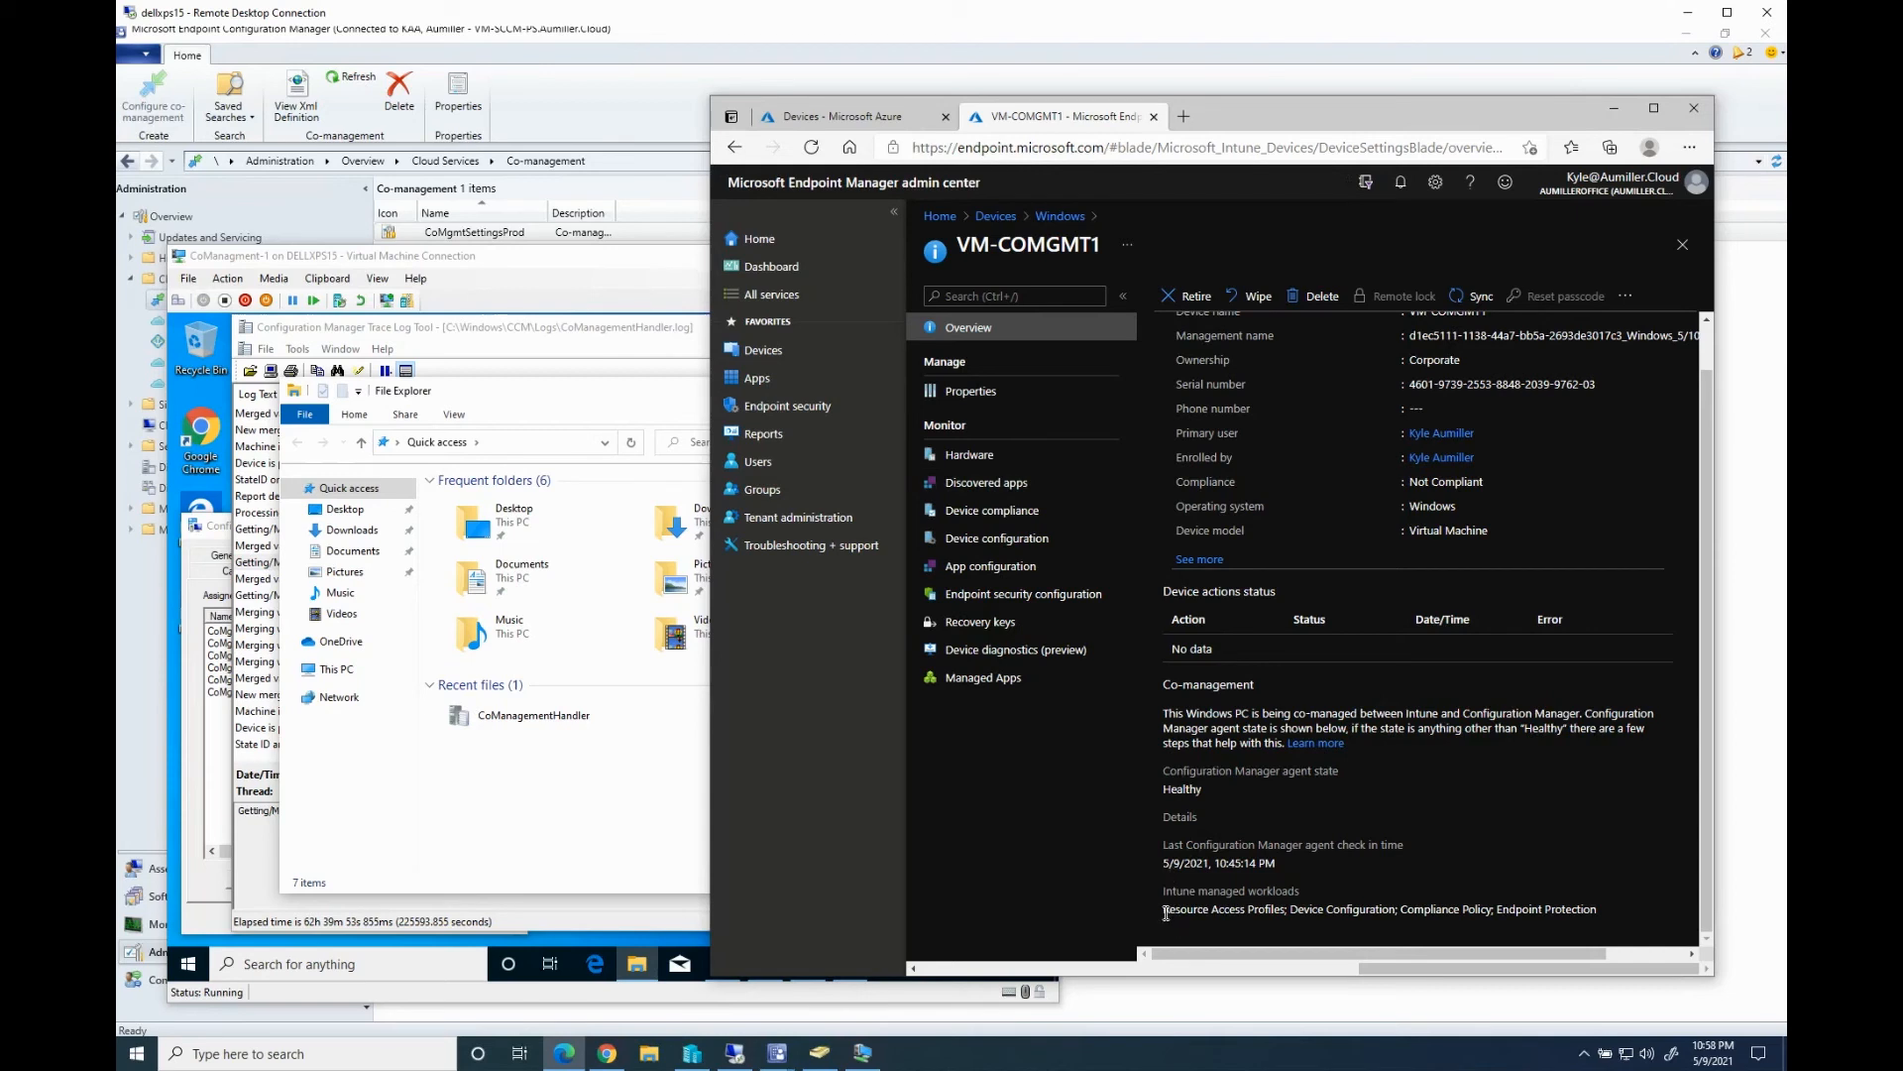
drag(1166, 912, 1602, 914)
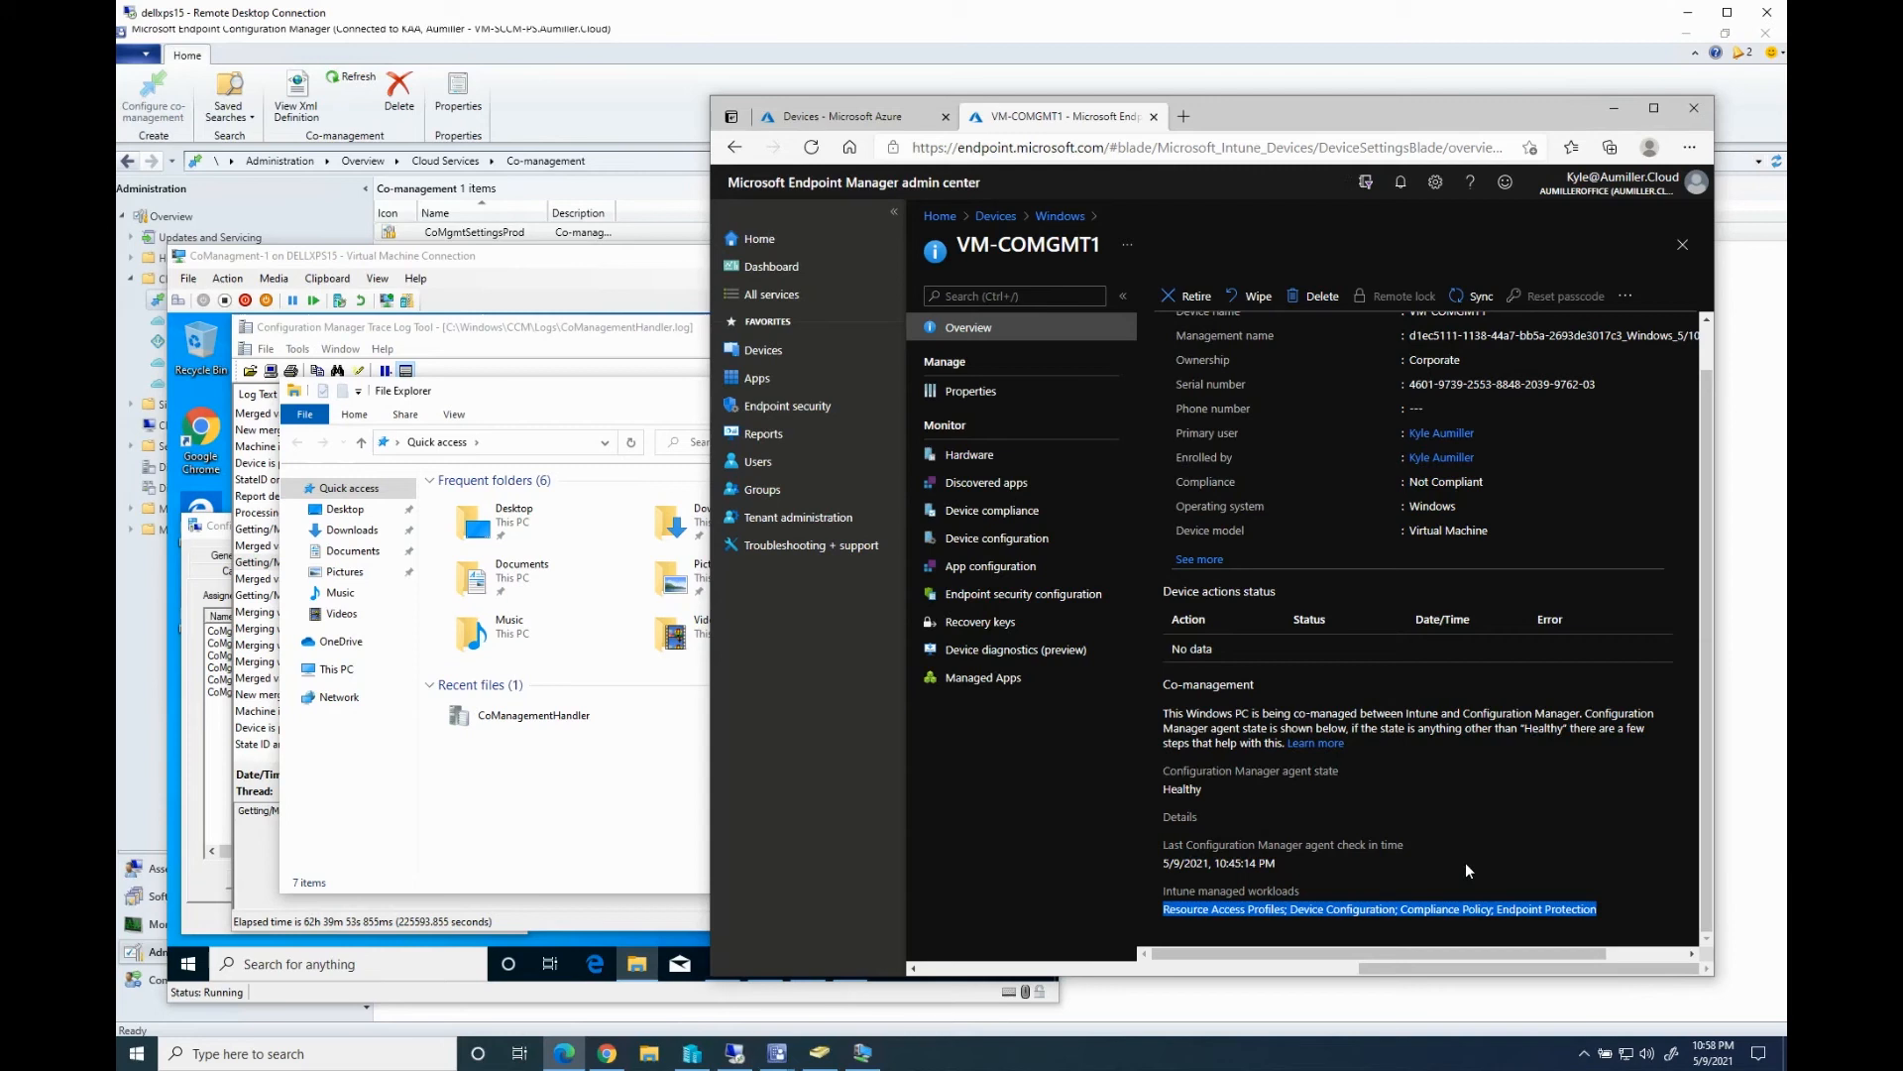
mouse_move(1421, 954)
mouse_down()
mouse_move(1519, 955)
mouse_move(1388, 953)
mouse_up()
Switch to the CoManagment-1 virtual machine and close all its open windows, including File Explorer, the log viewer and Control Panel
click(194, 974)
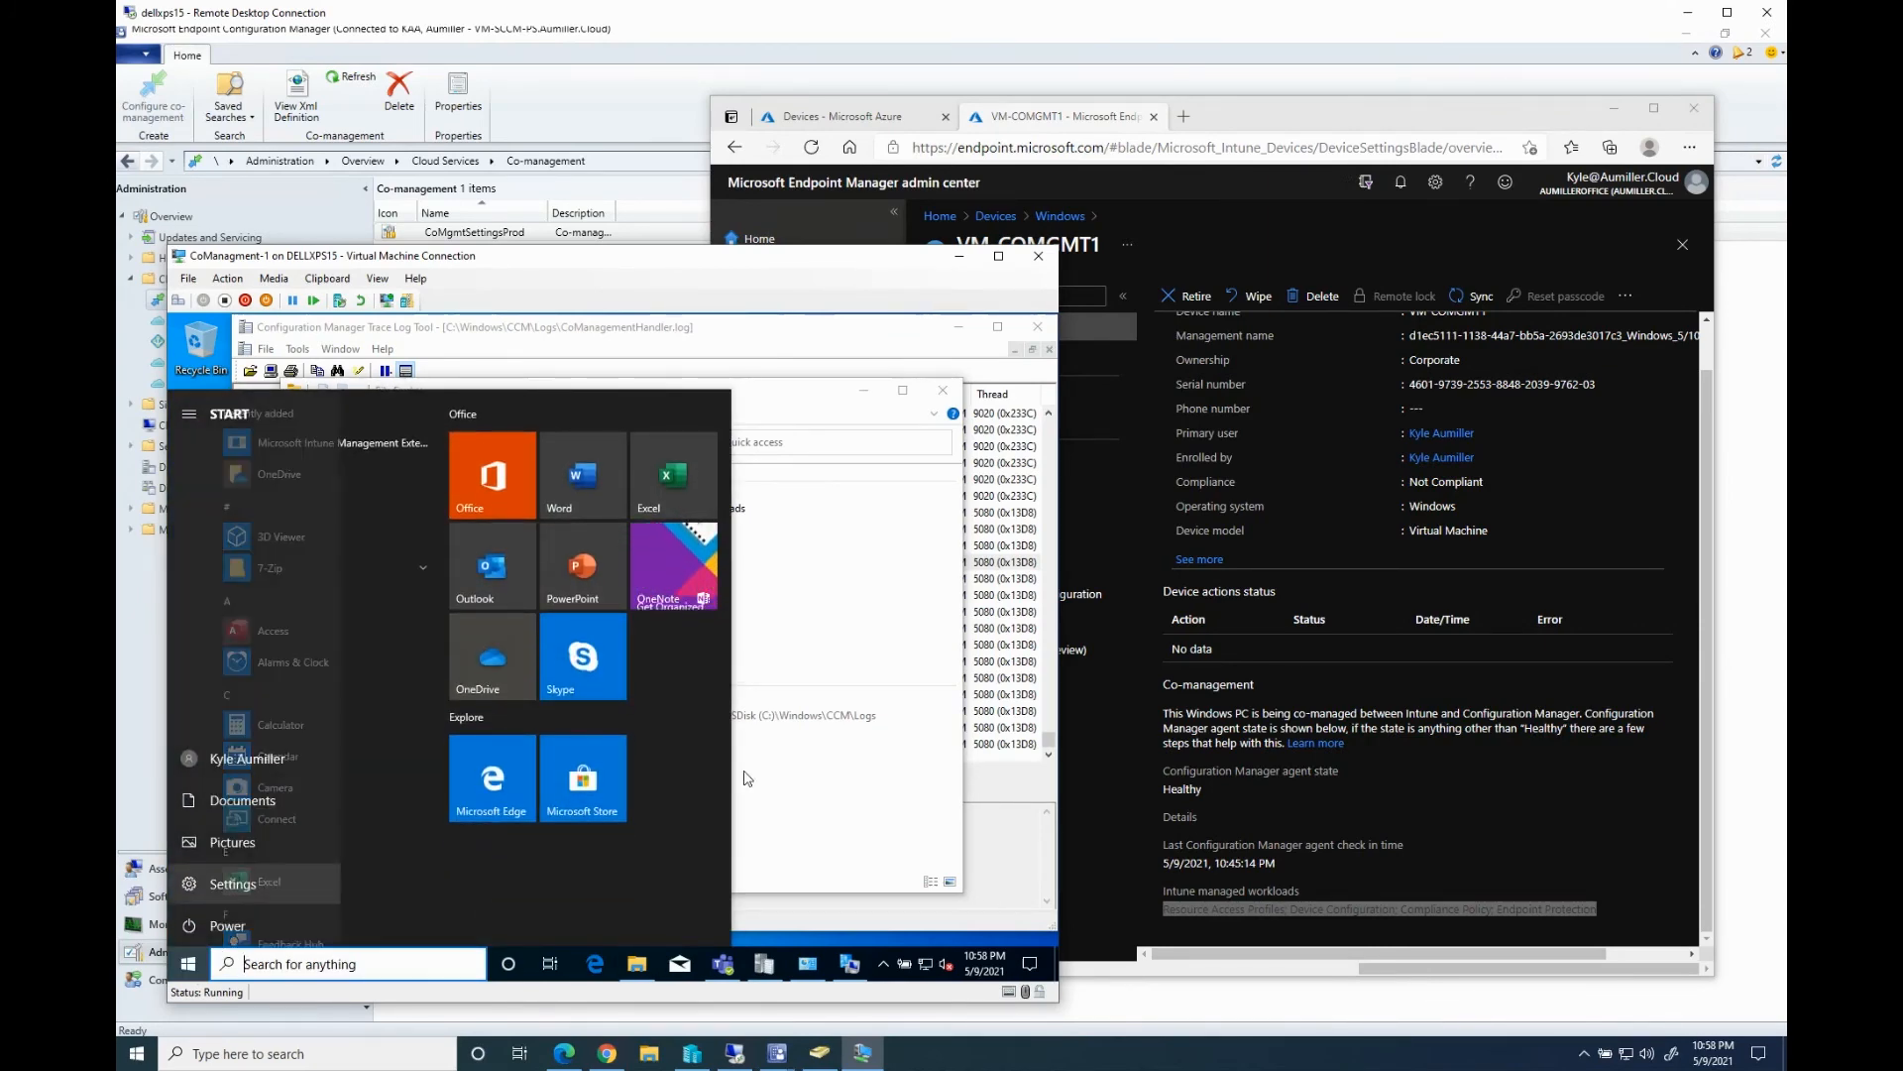
click(945, 391)
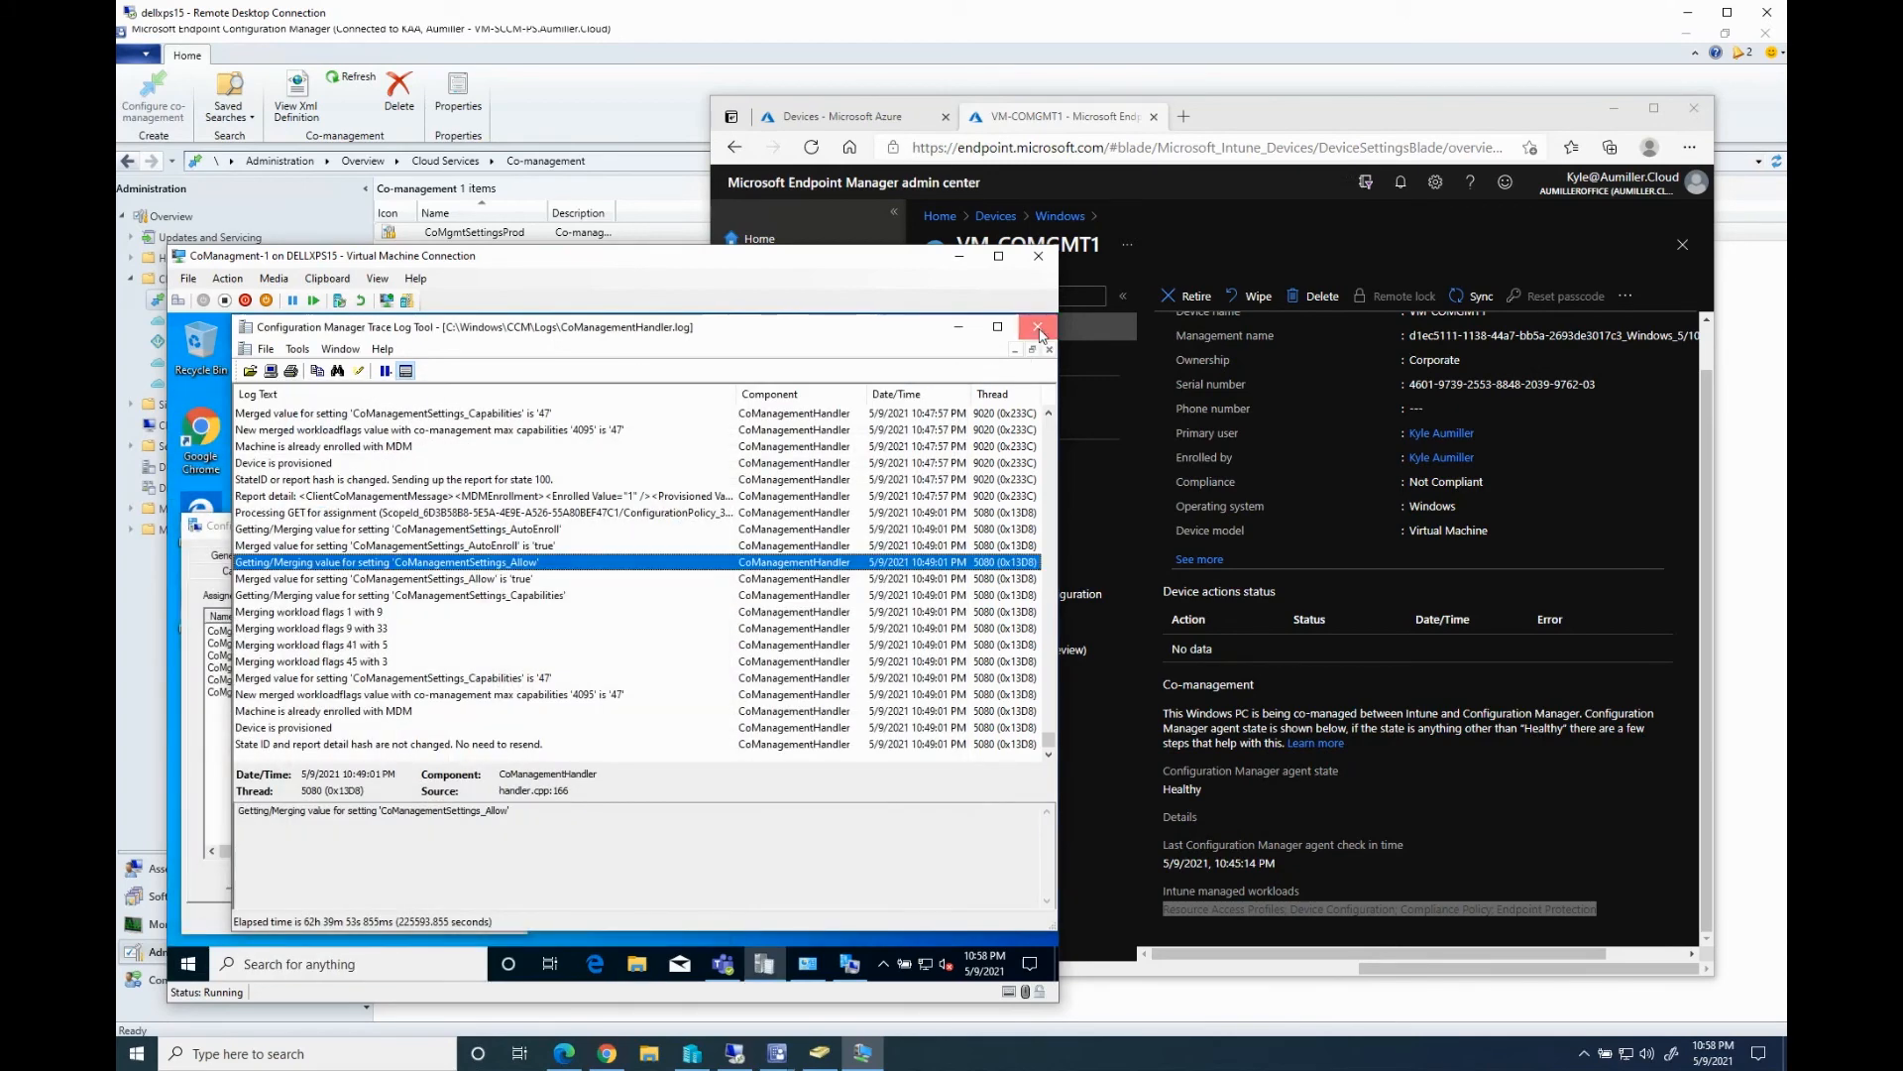
click(1037, 326)
click(515, 525)
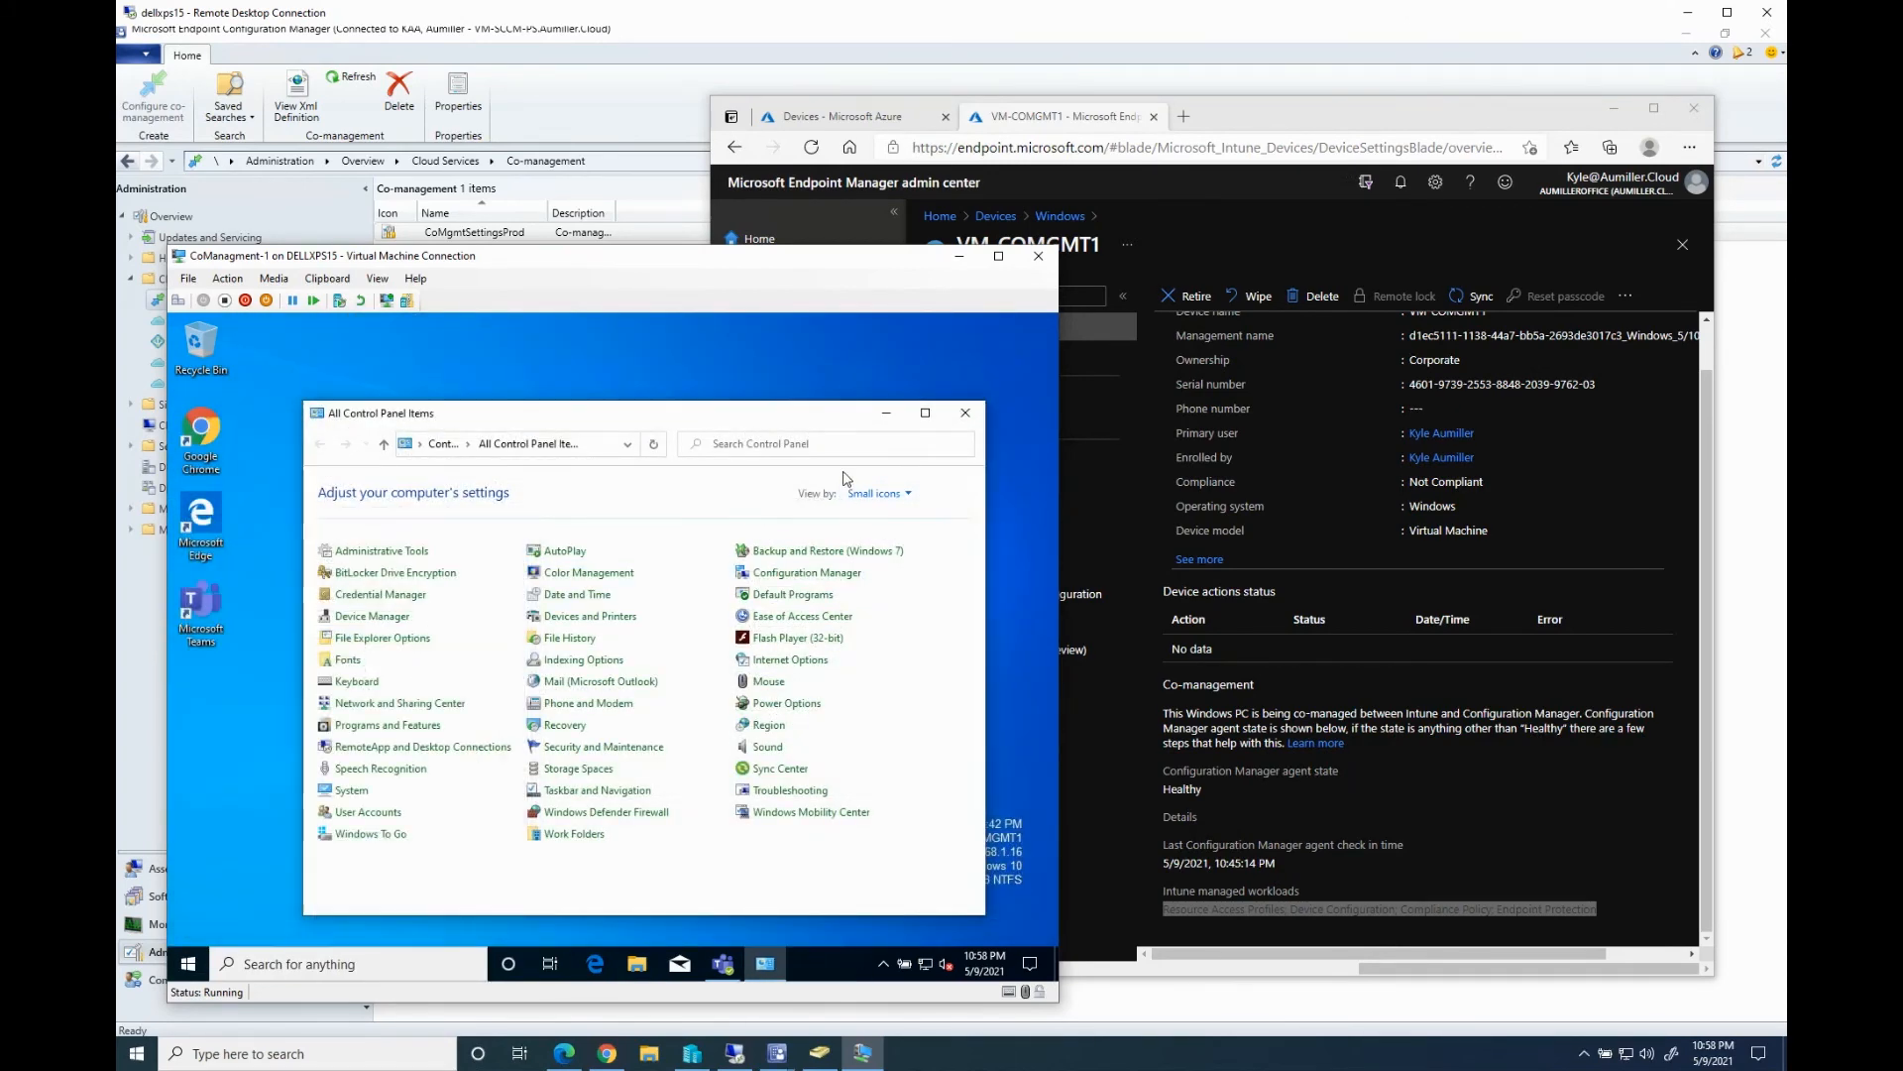
click(963, 420)
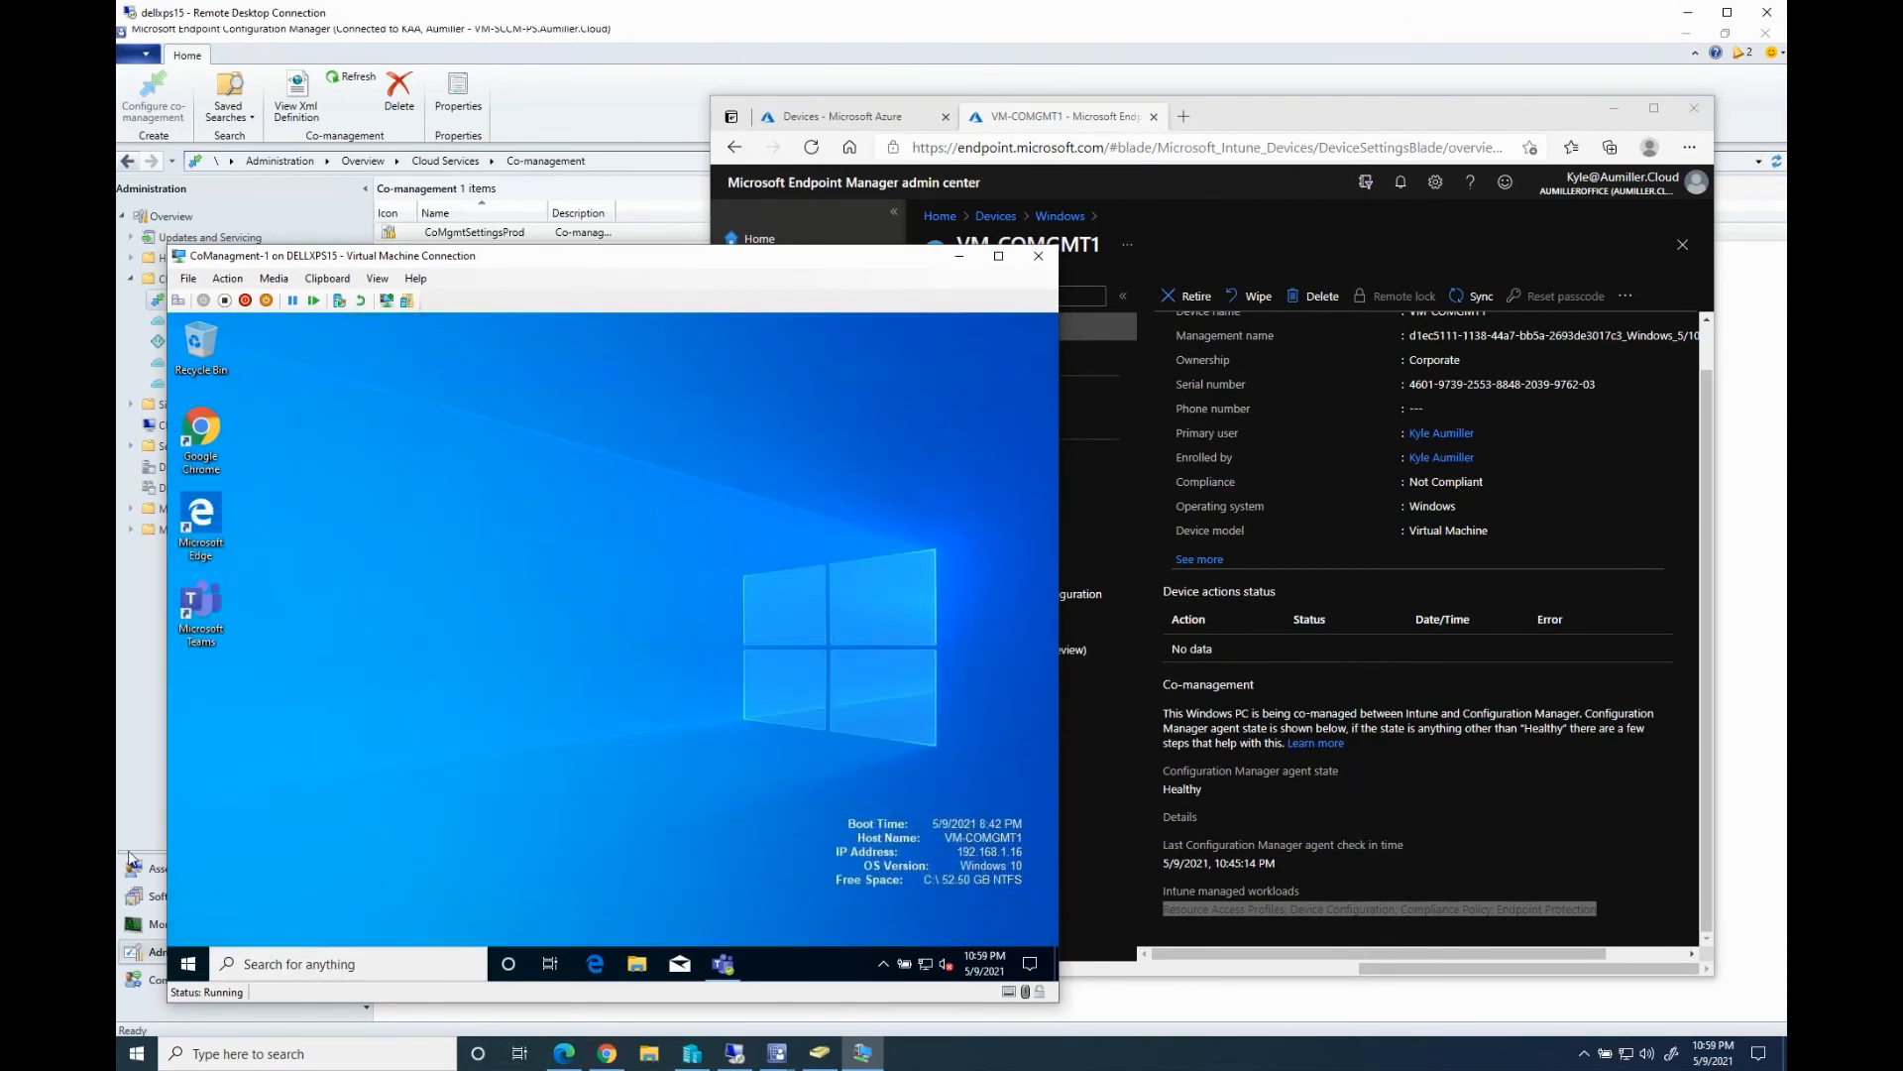
View the management info of the connected AD domain under Access work or school in the VM's account settings
click(190, 958)
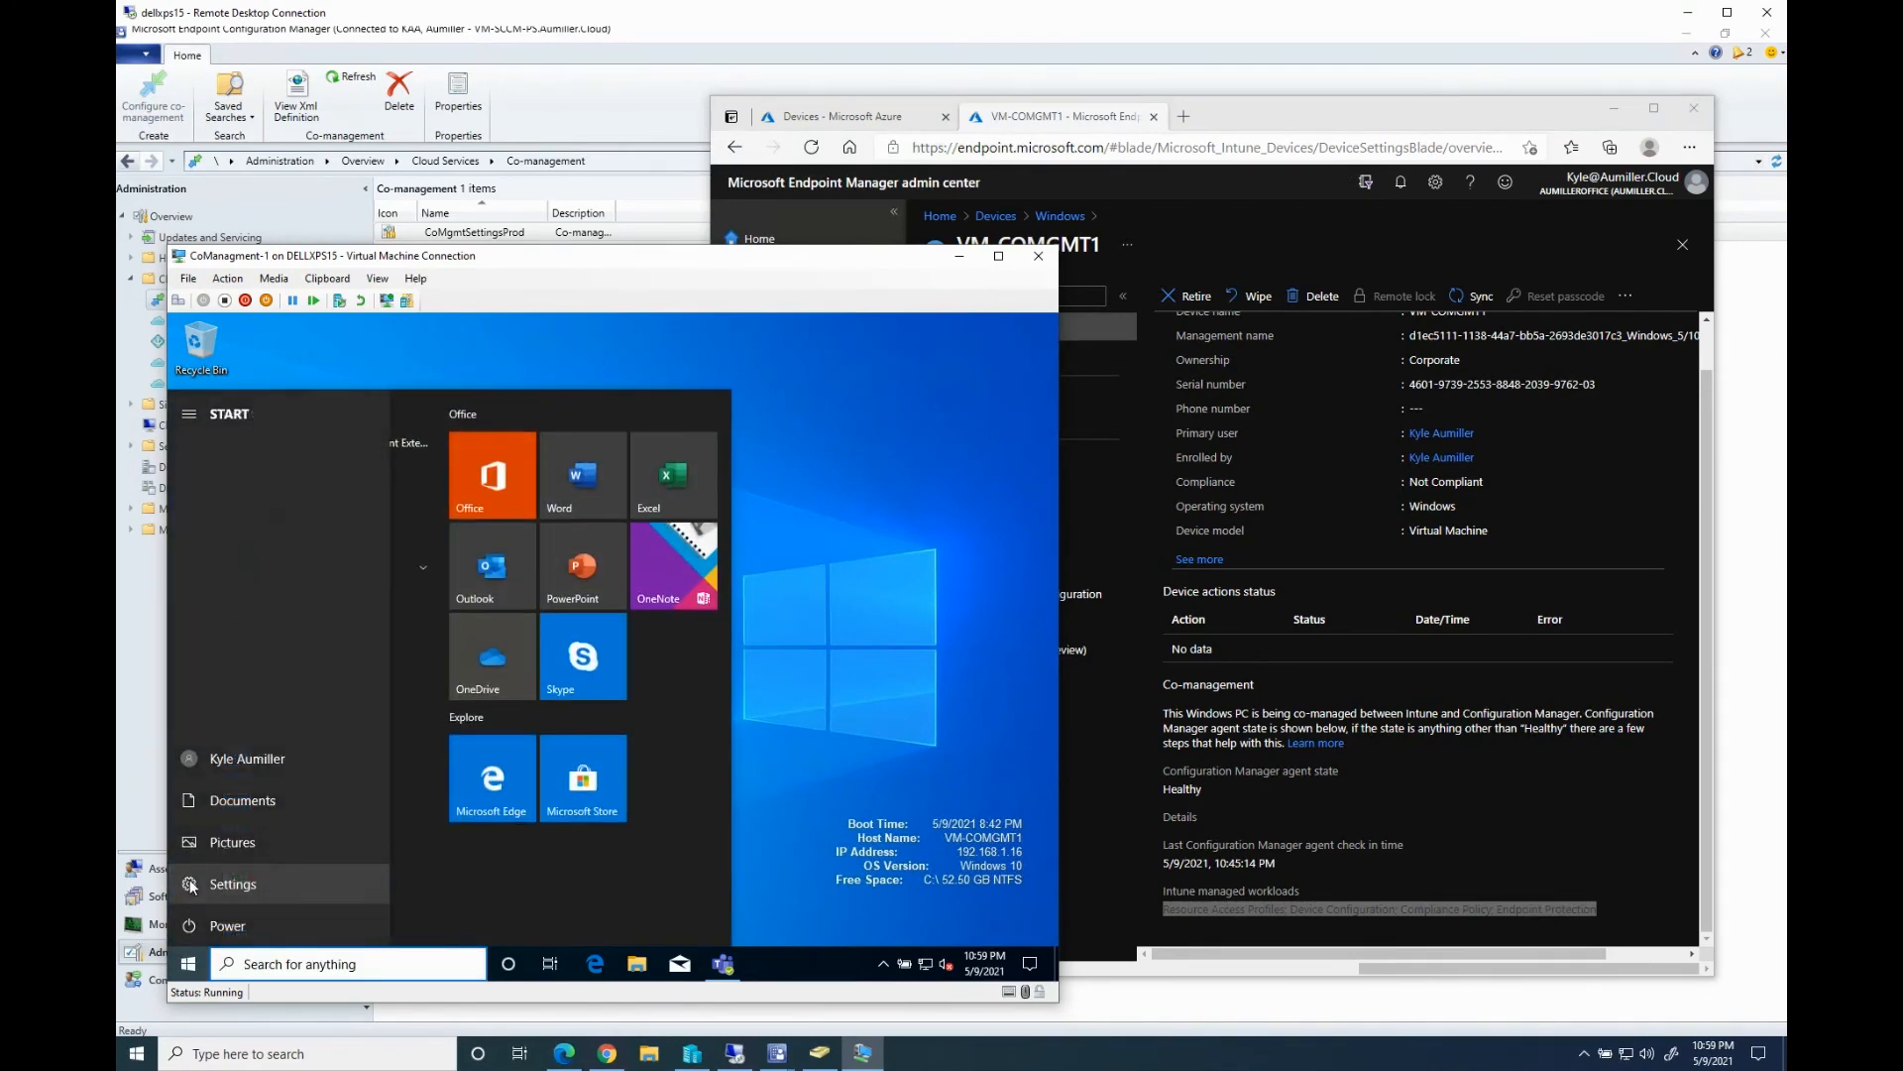
click(188, 880)
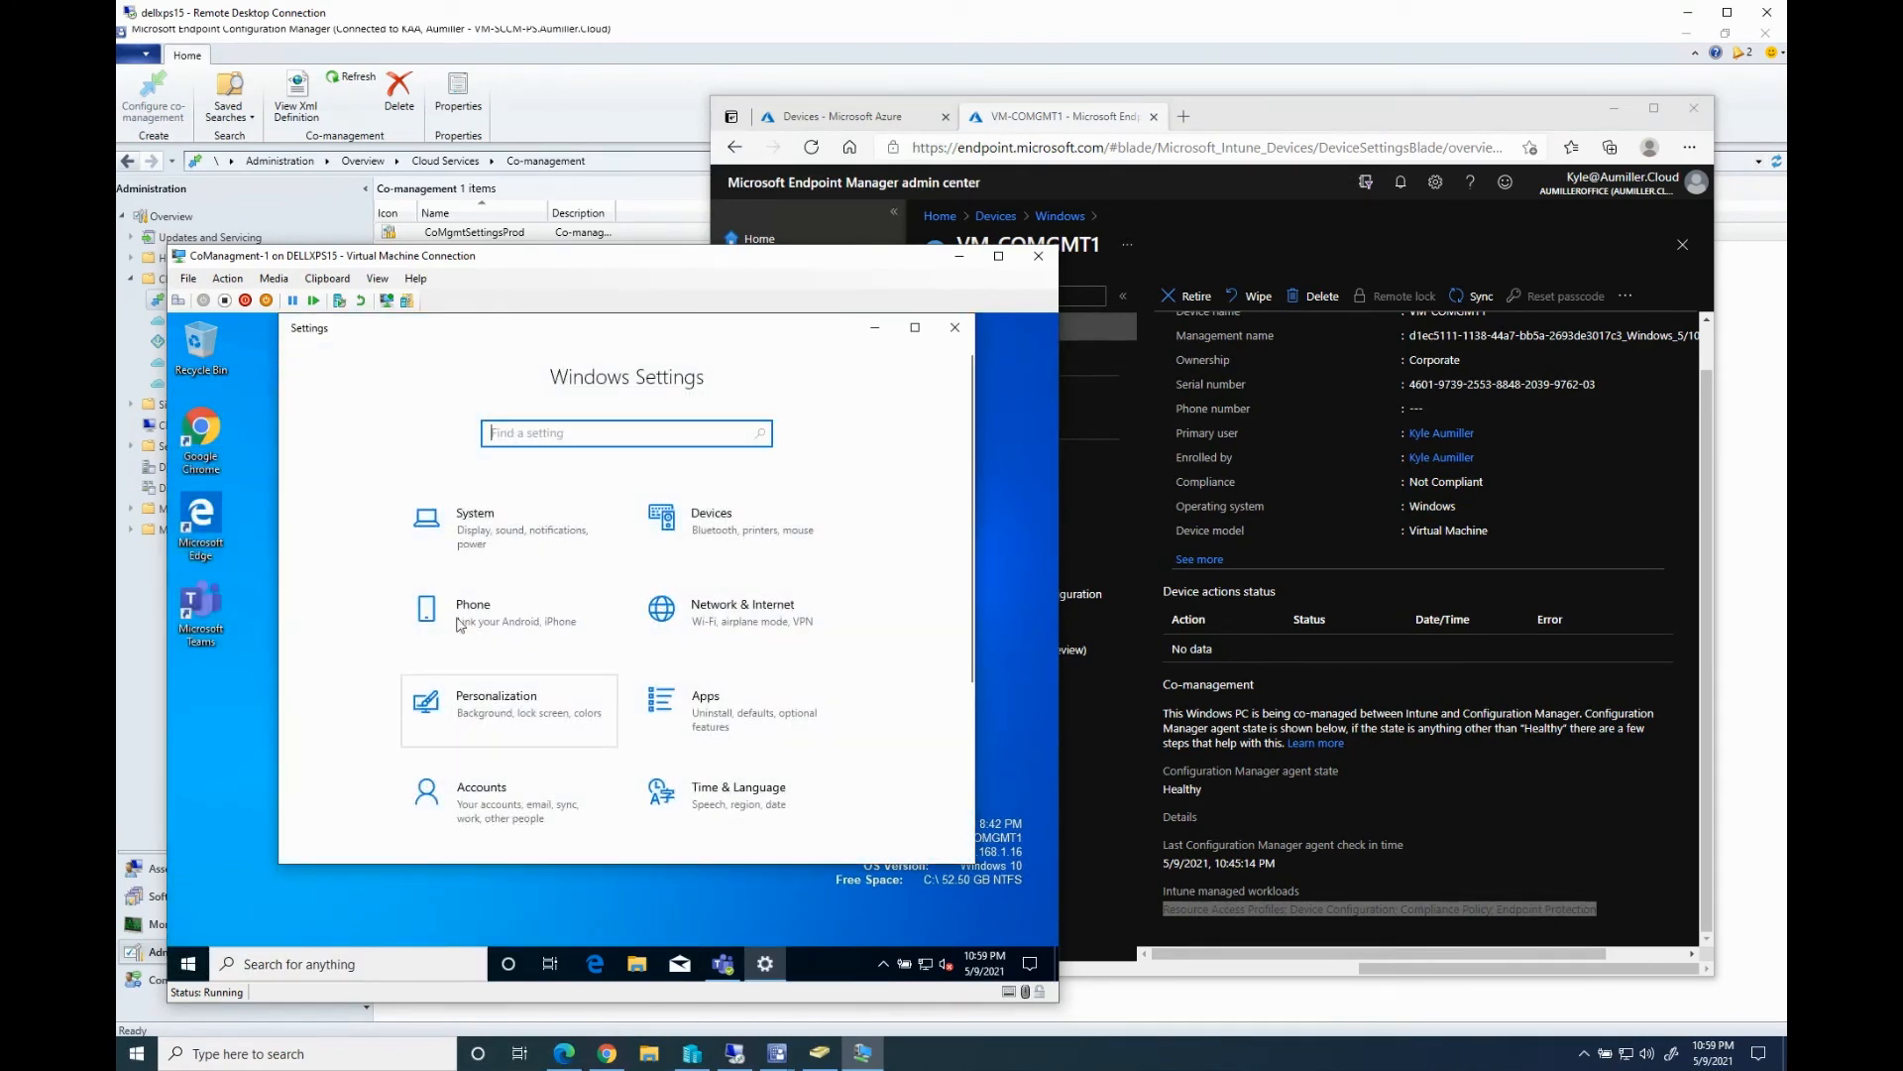
click(486, 805)
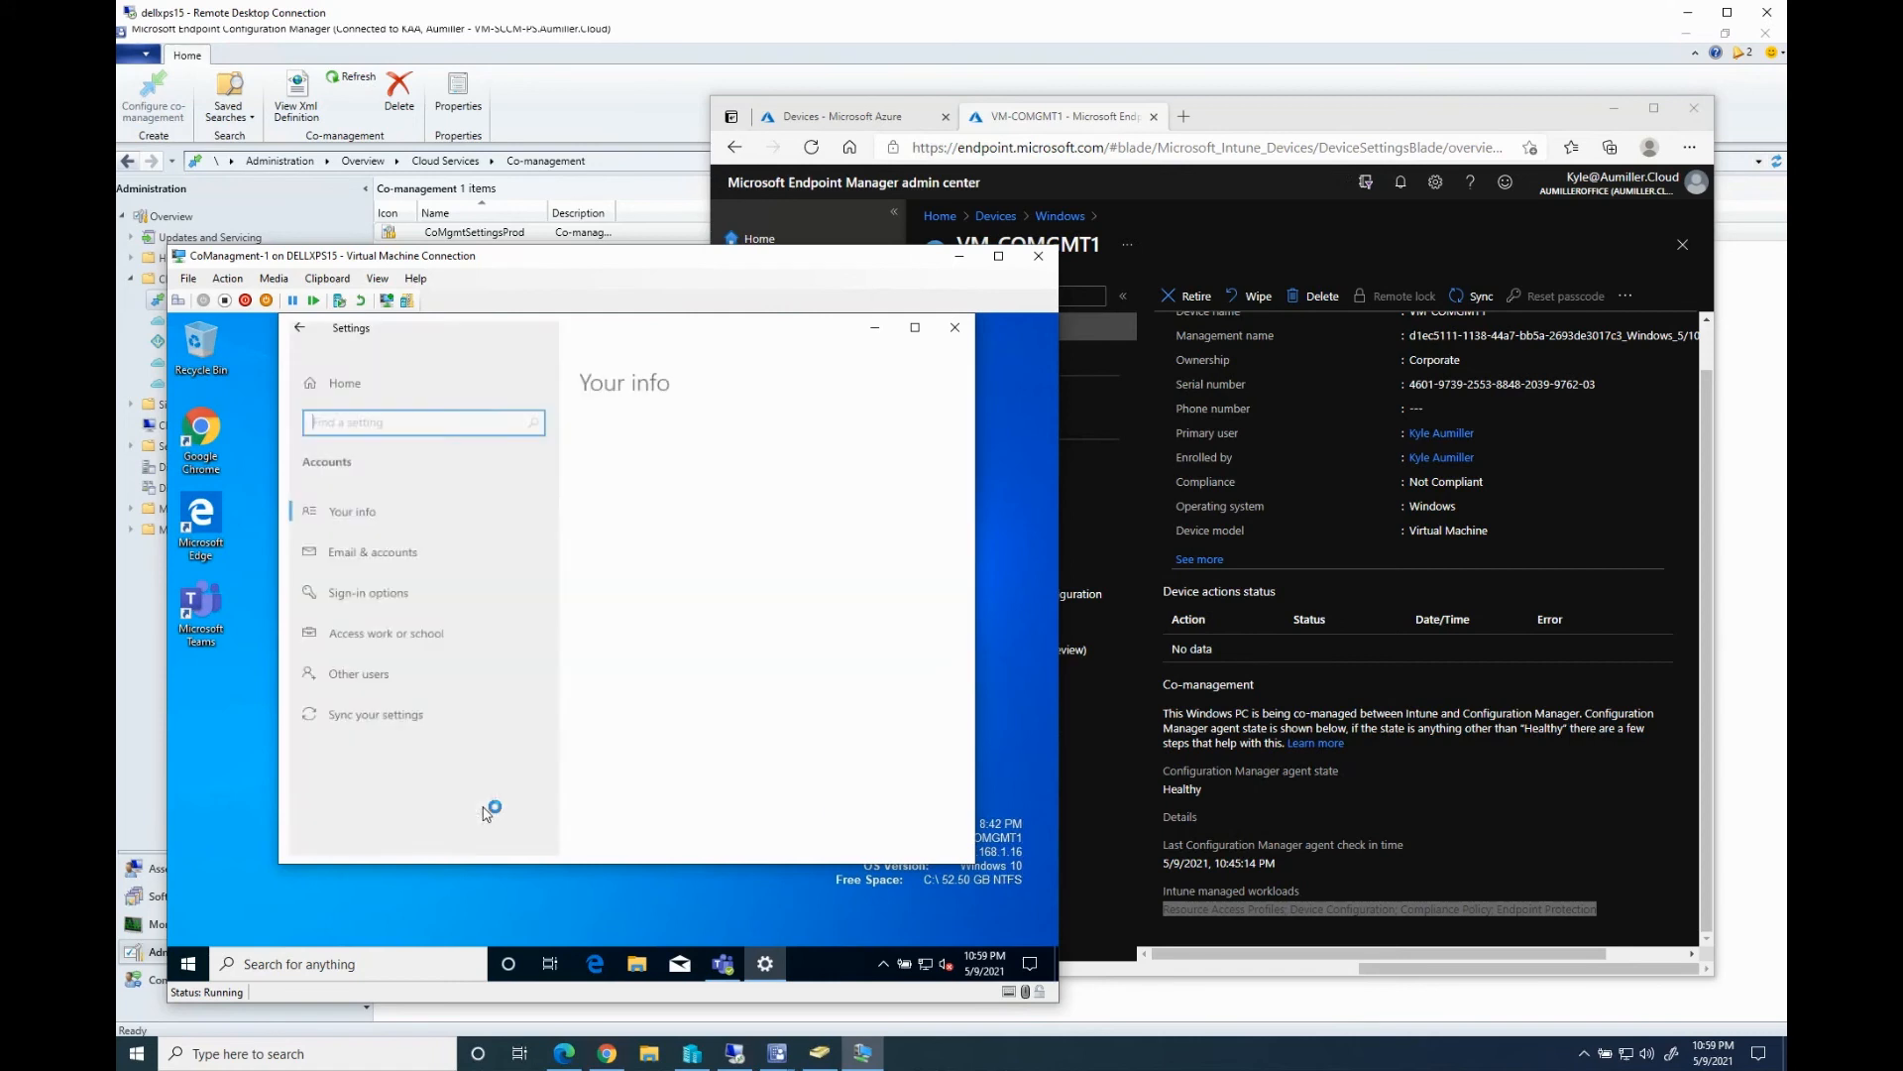
click(383, 635)
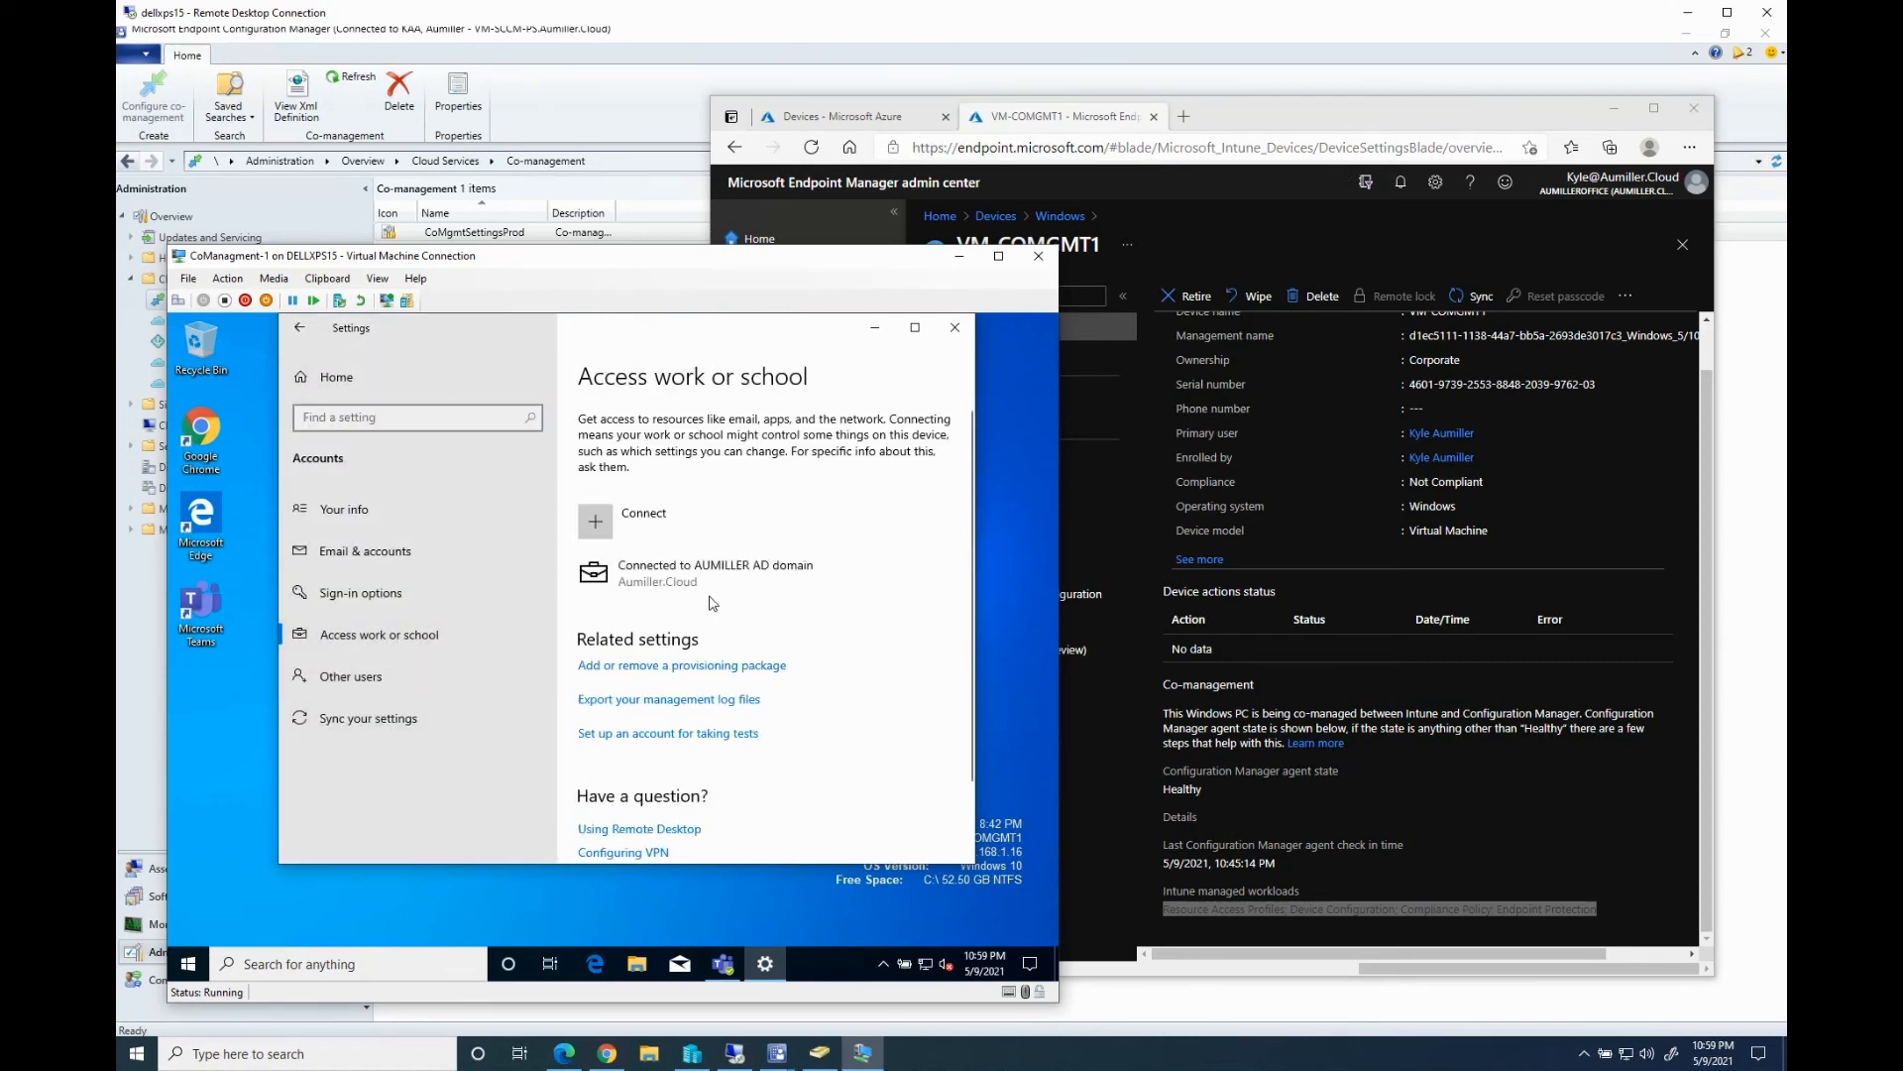
click(678, 583)
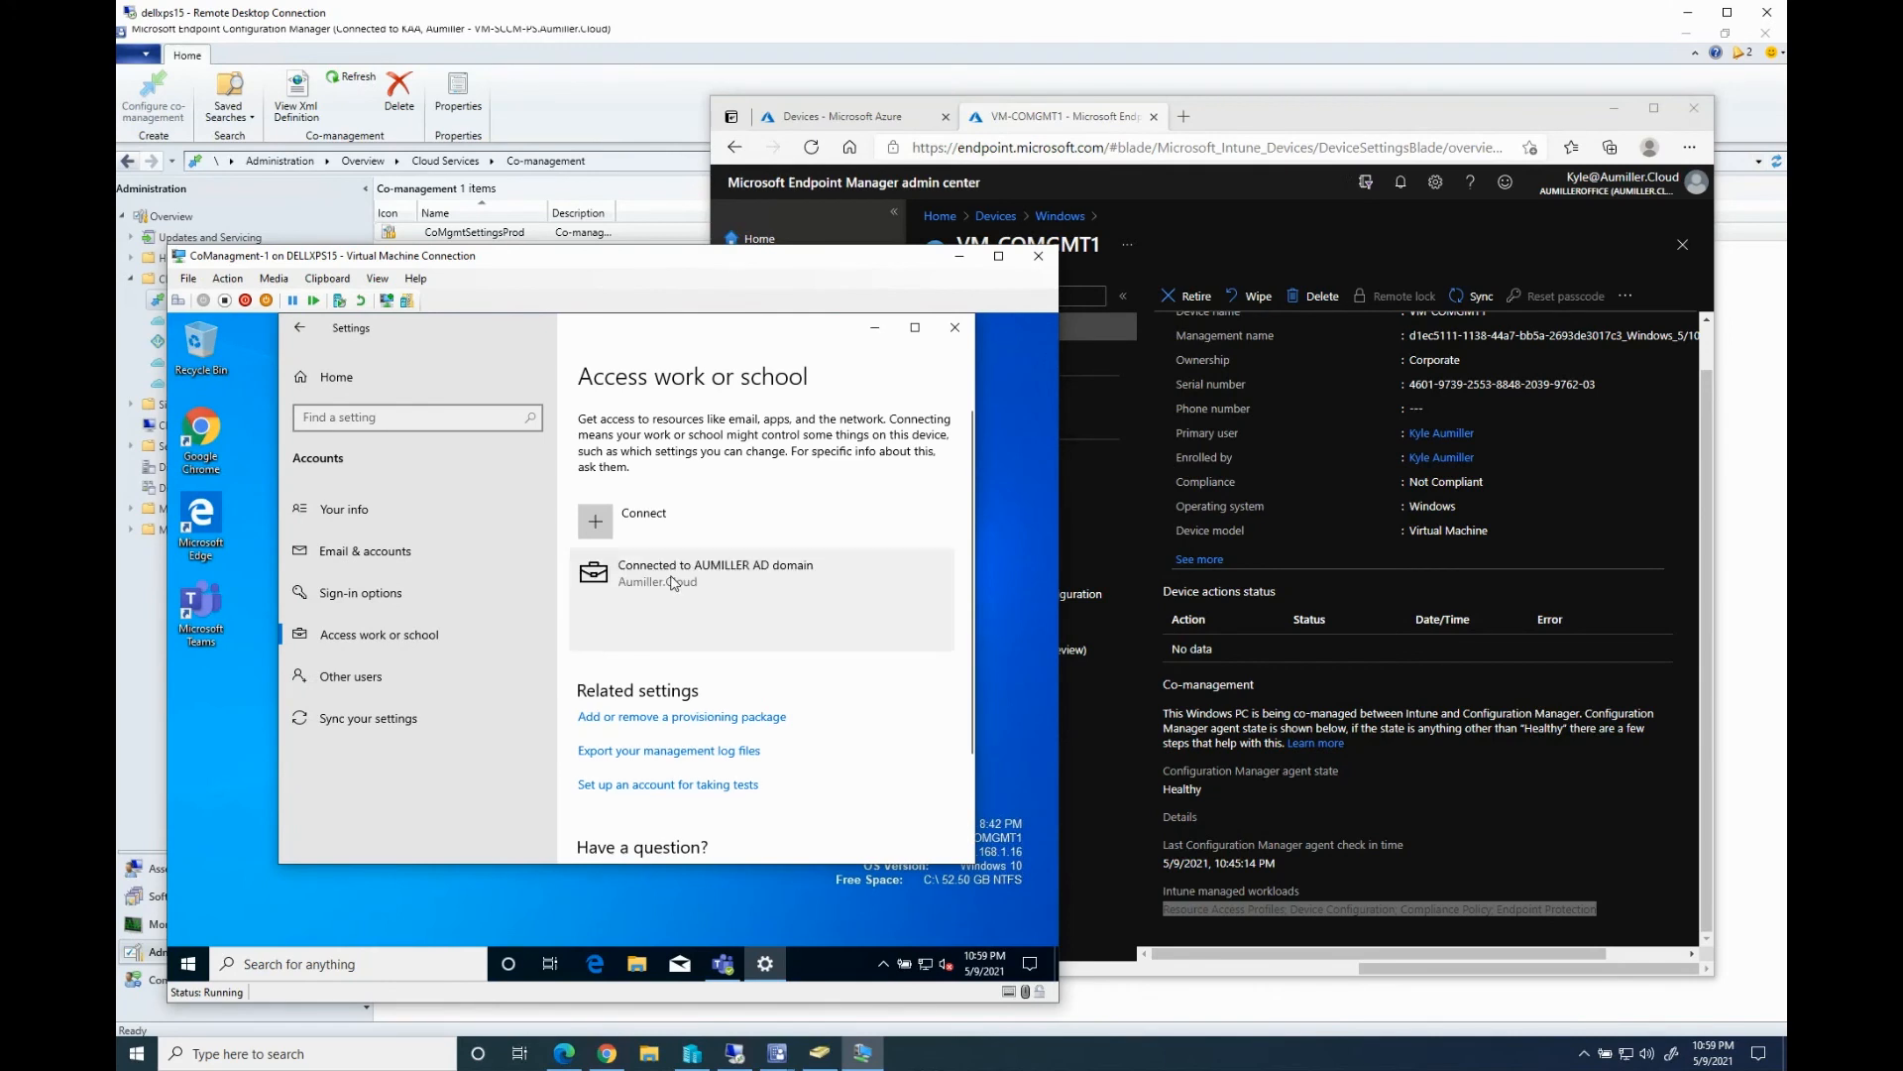
click(809, 631)
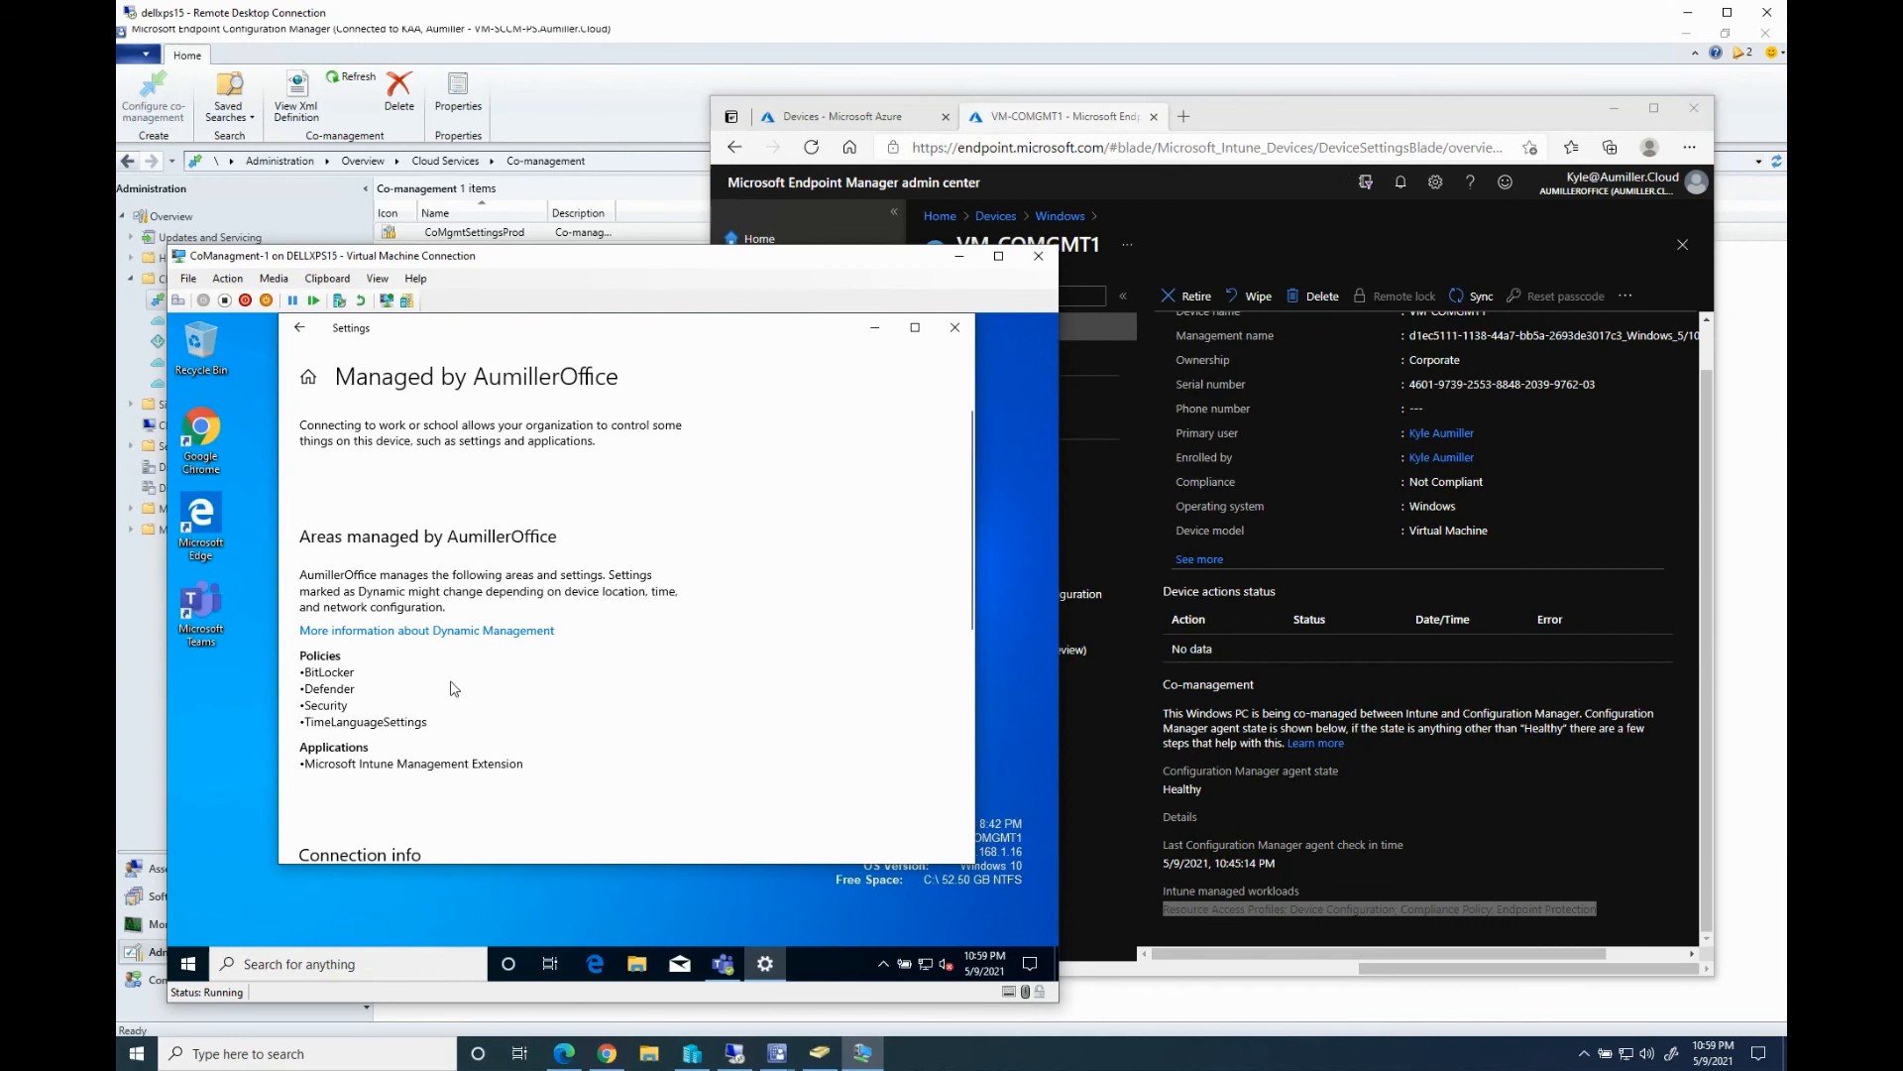
Review the policies and applications managed by AumillerOffice on the VM, and start a device sync
scroll(454, 688, down, 2)
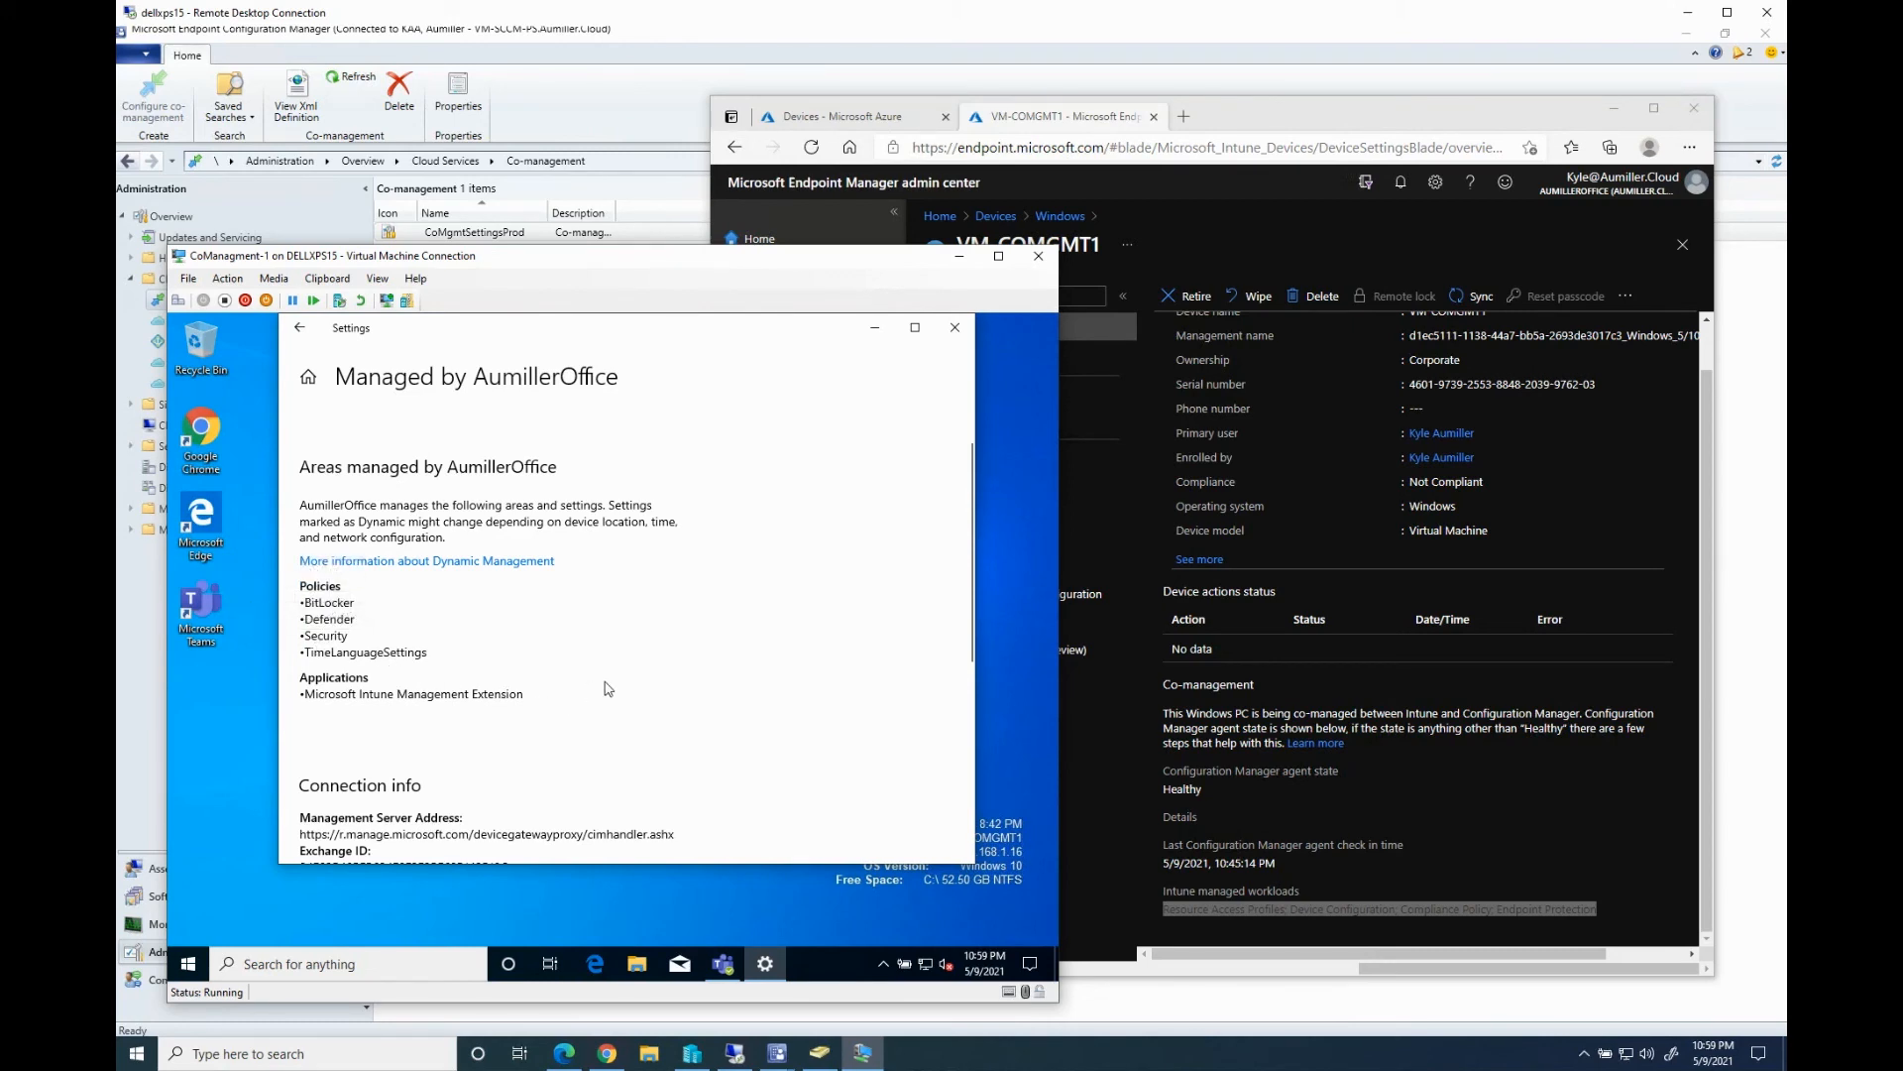
scroll(612, 677, down, 3)
scroll(612, 677, down, 2)
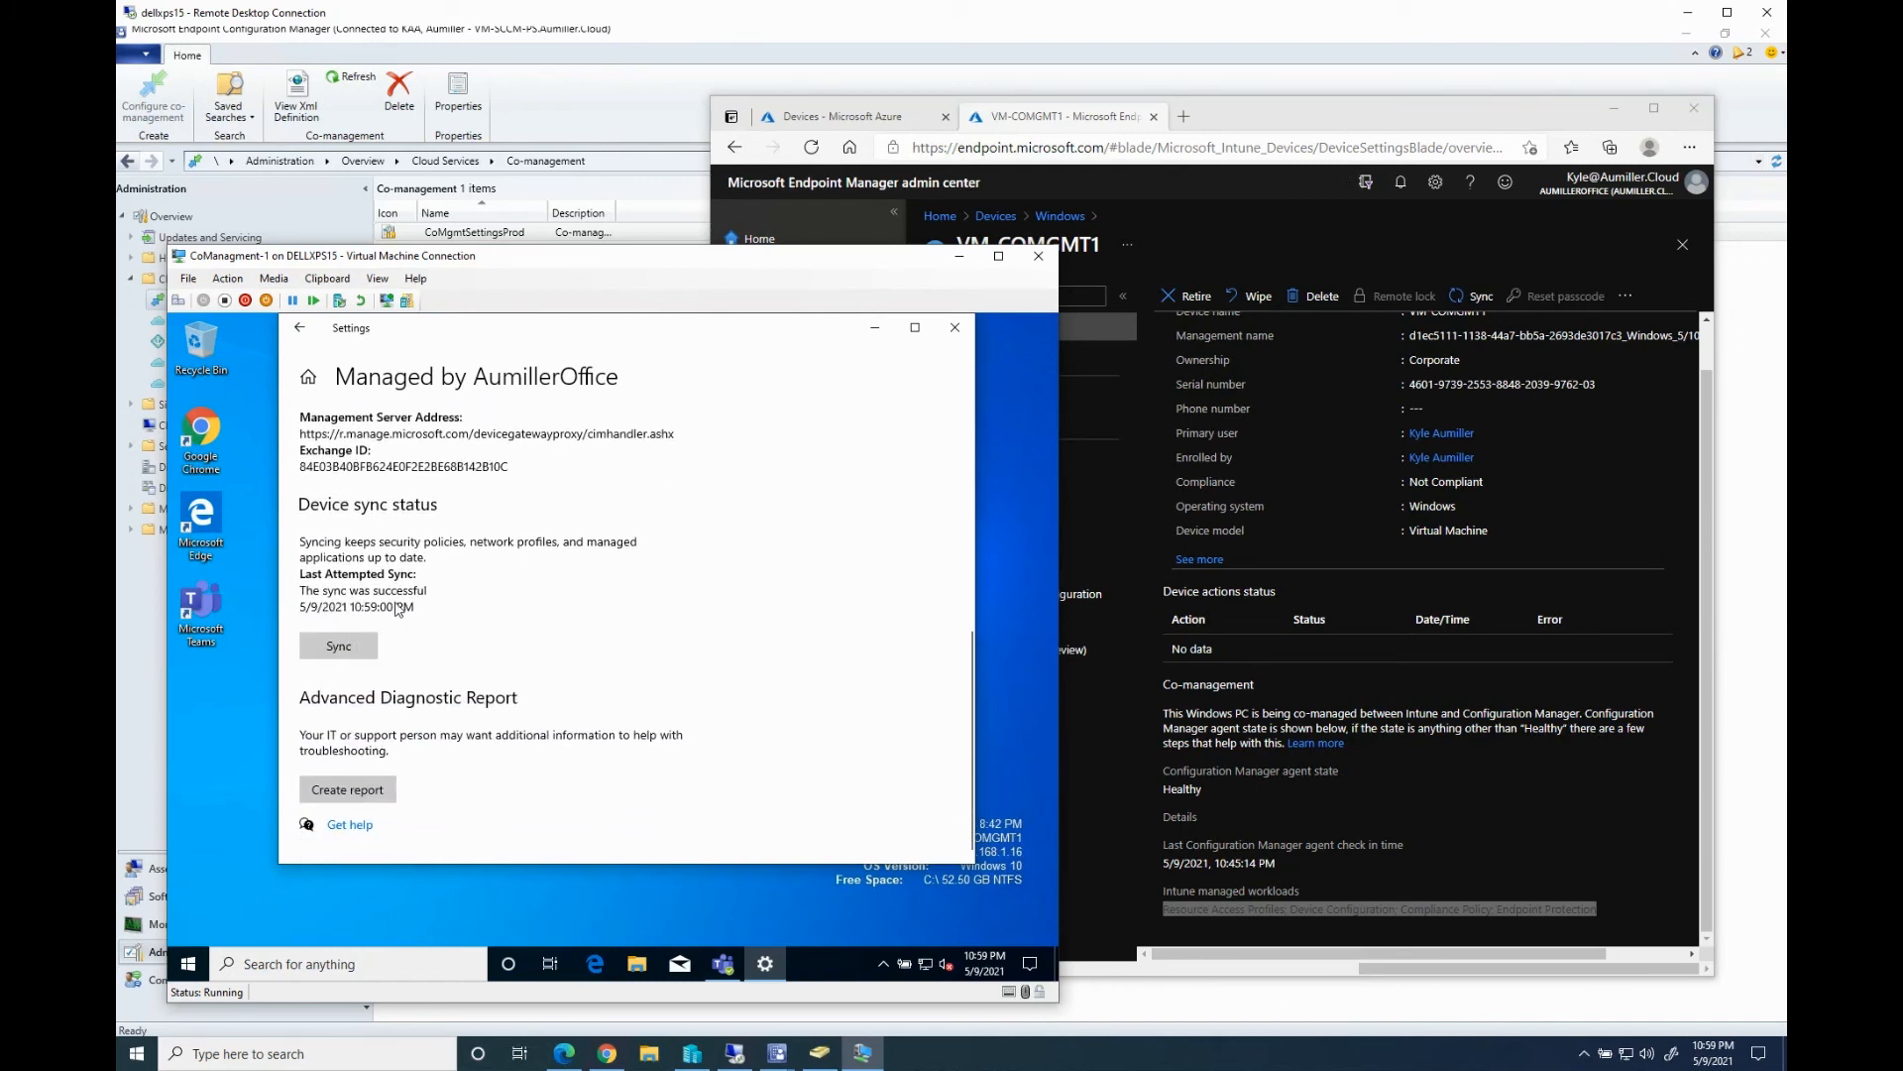
click(348, 643)
Create the Advanced Diagnostic Report and export the VM's management log files
click(353, 799)
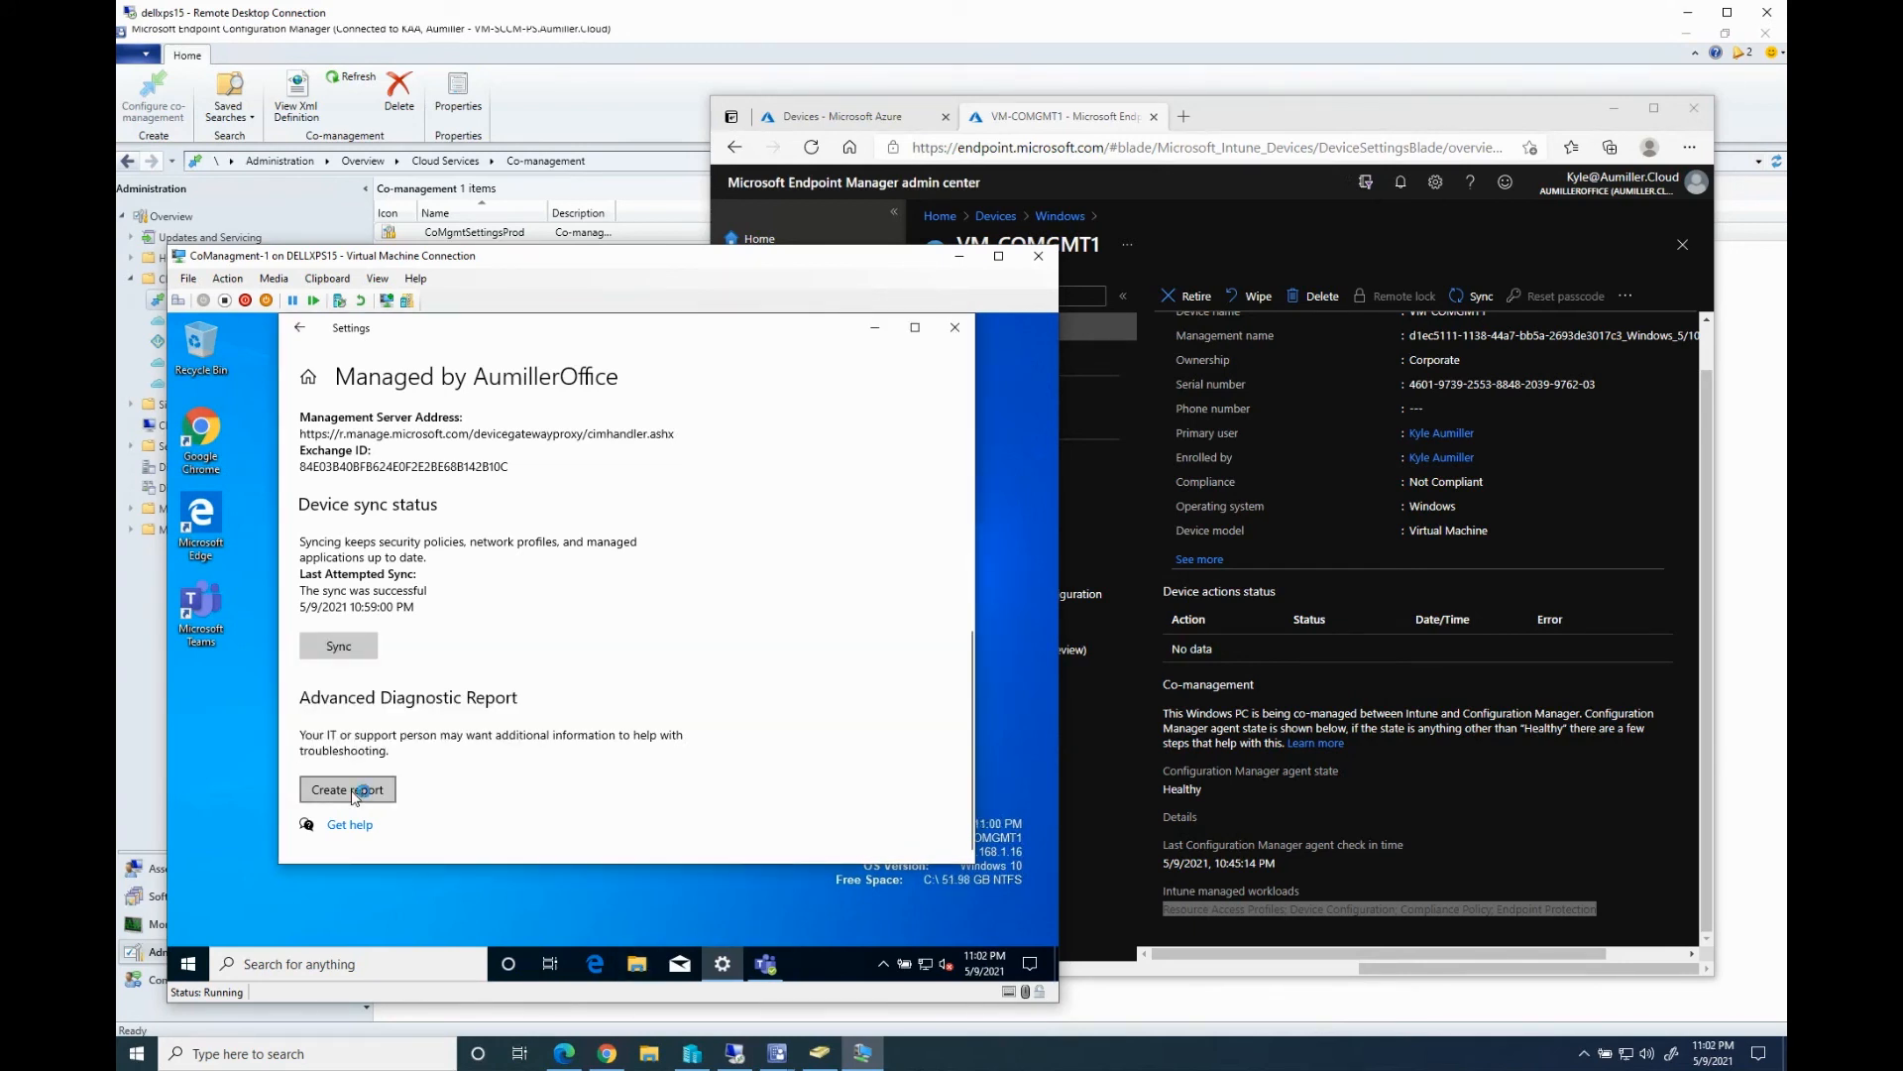
click(355, 793)
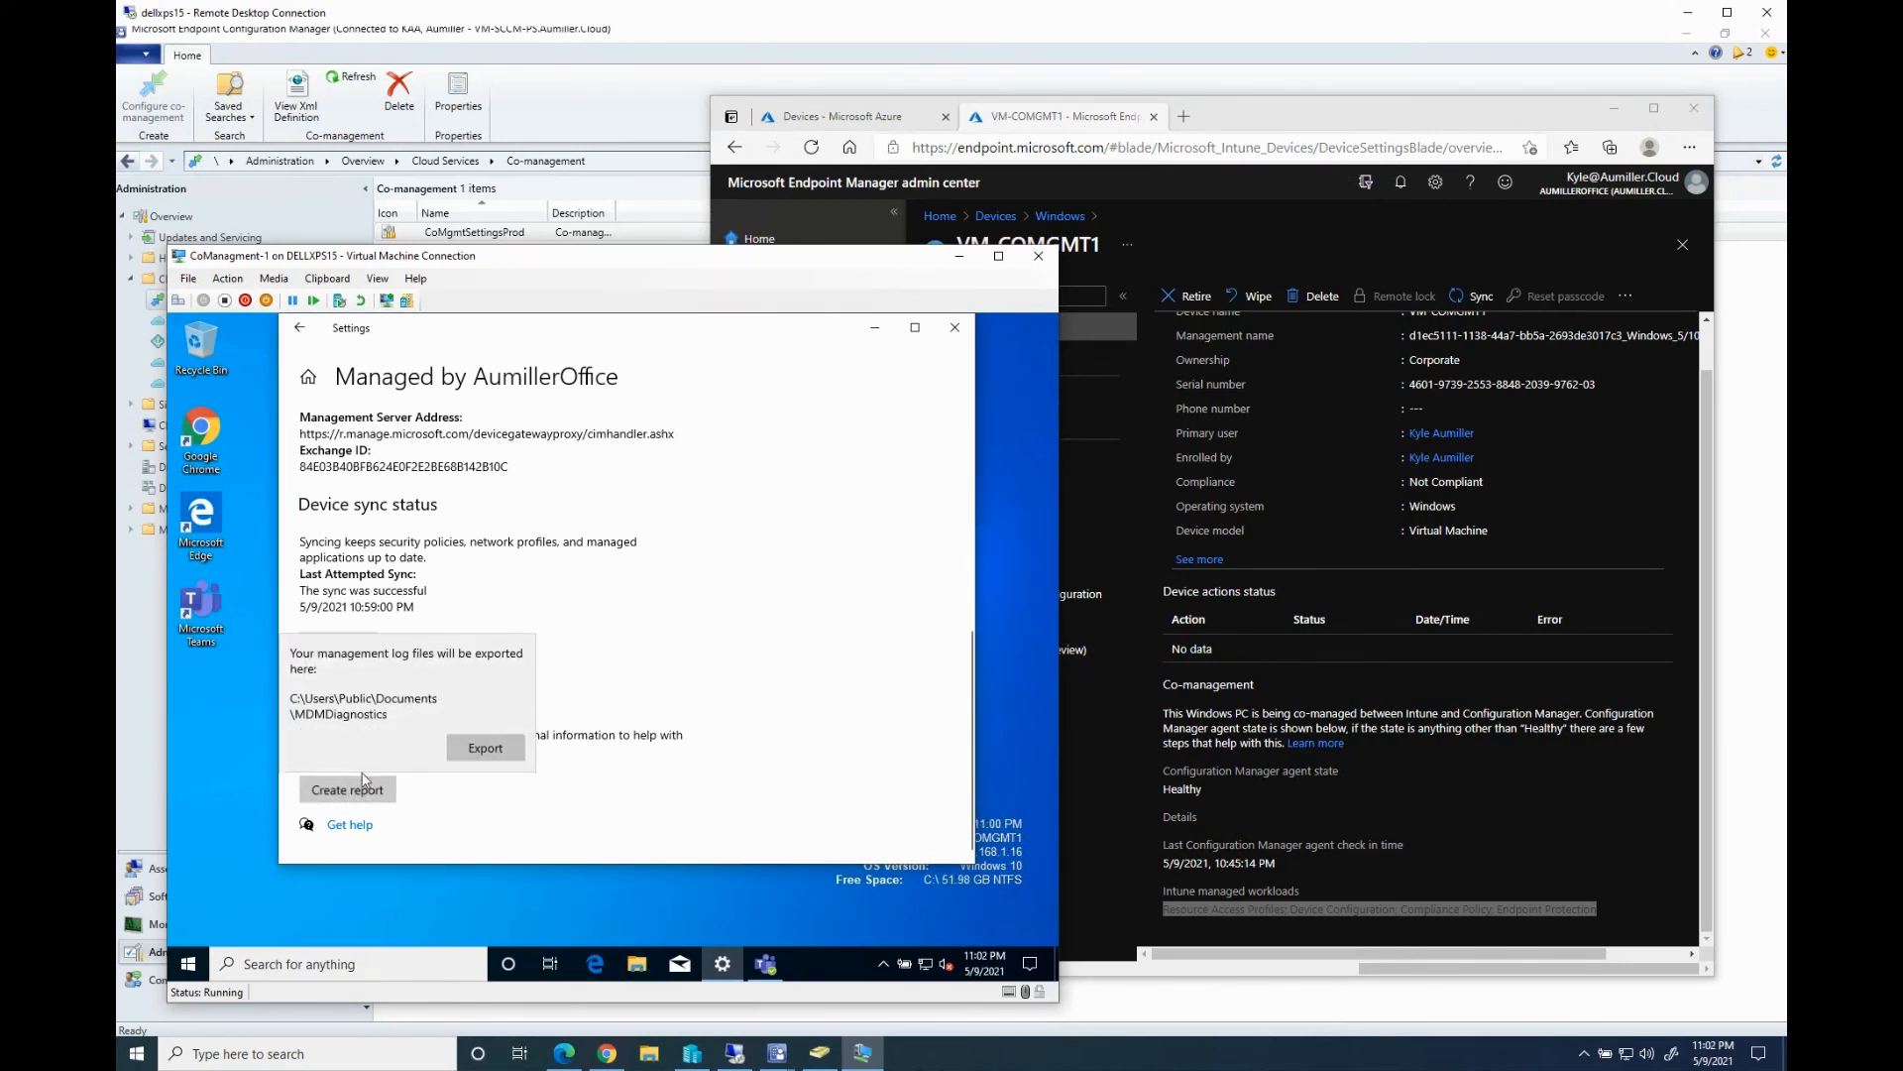
click(482, 749)
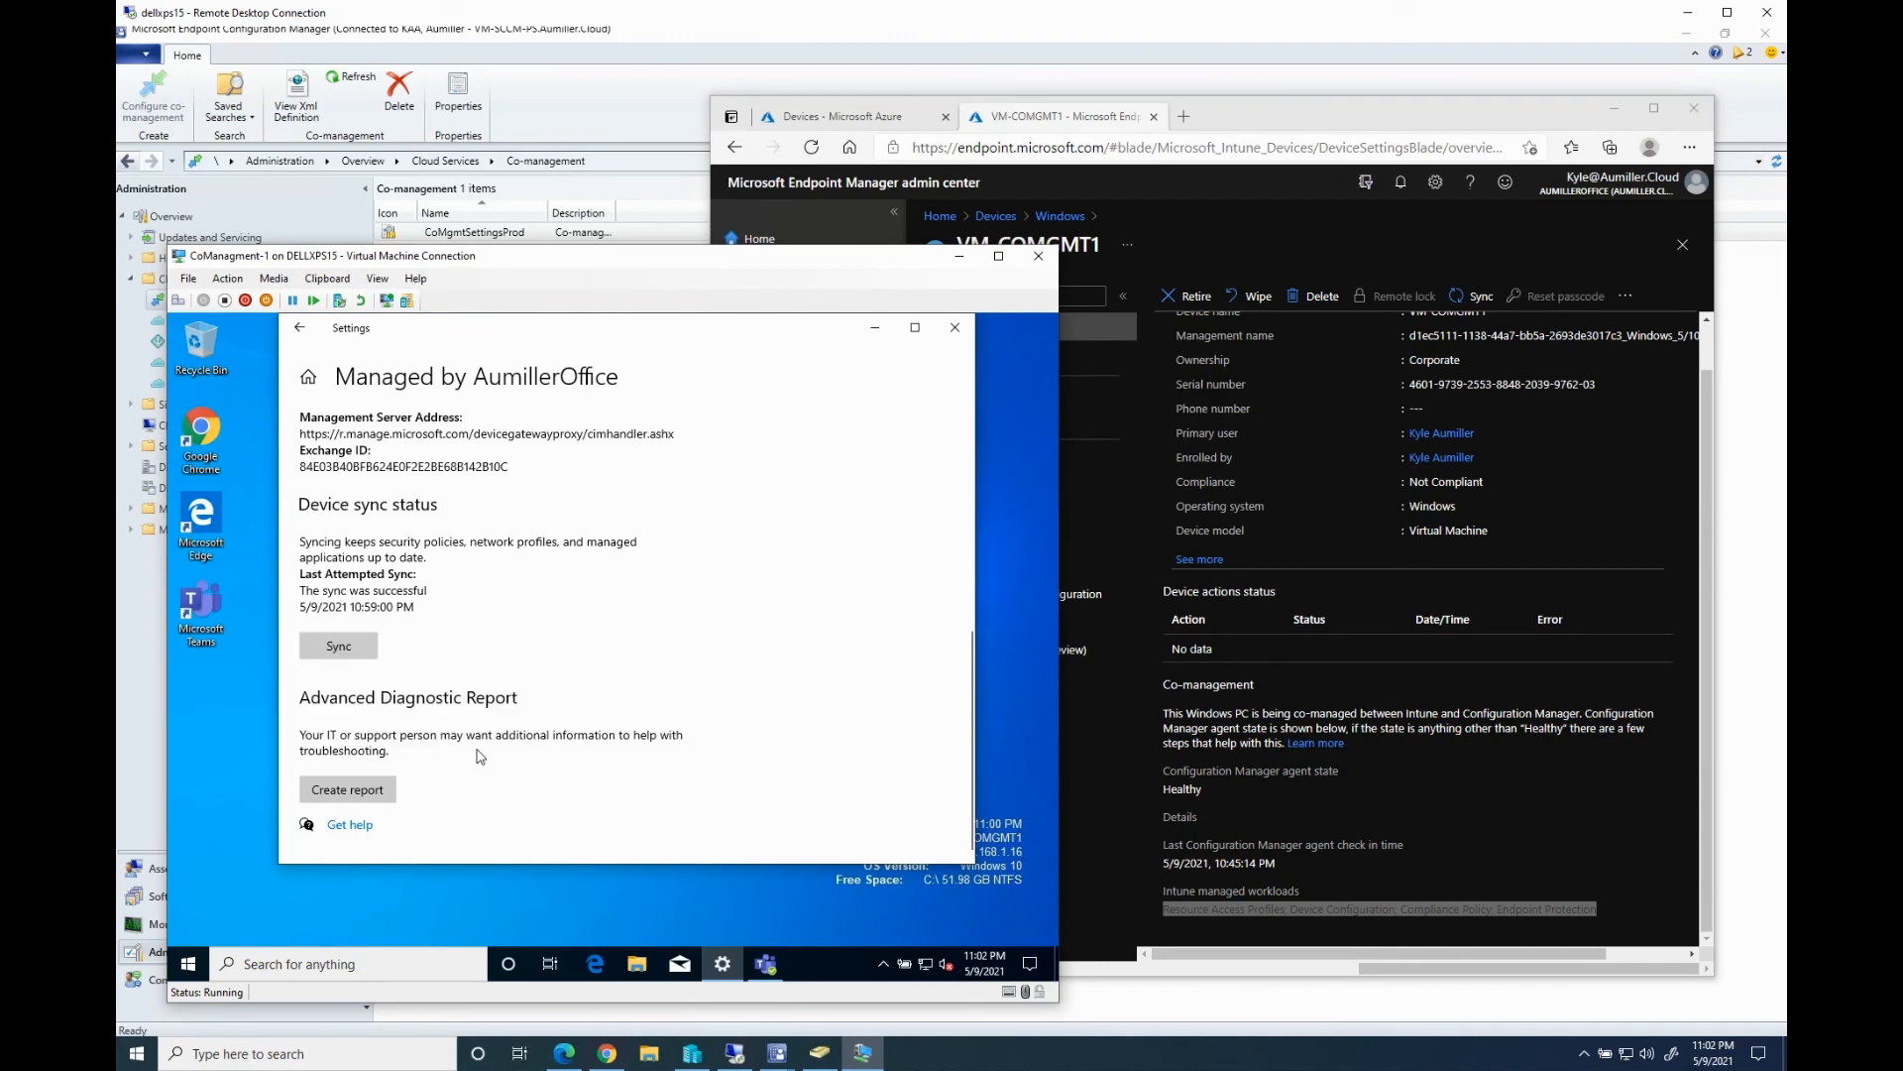
Open the exported MDMDiagReport file from C:\Users\Public\Documents\MDMDiagnostics in the VM
click(637, 964)
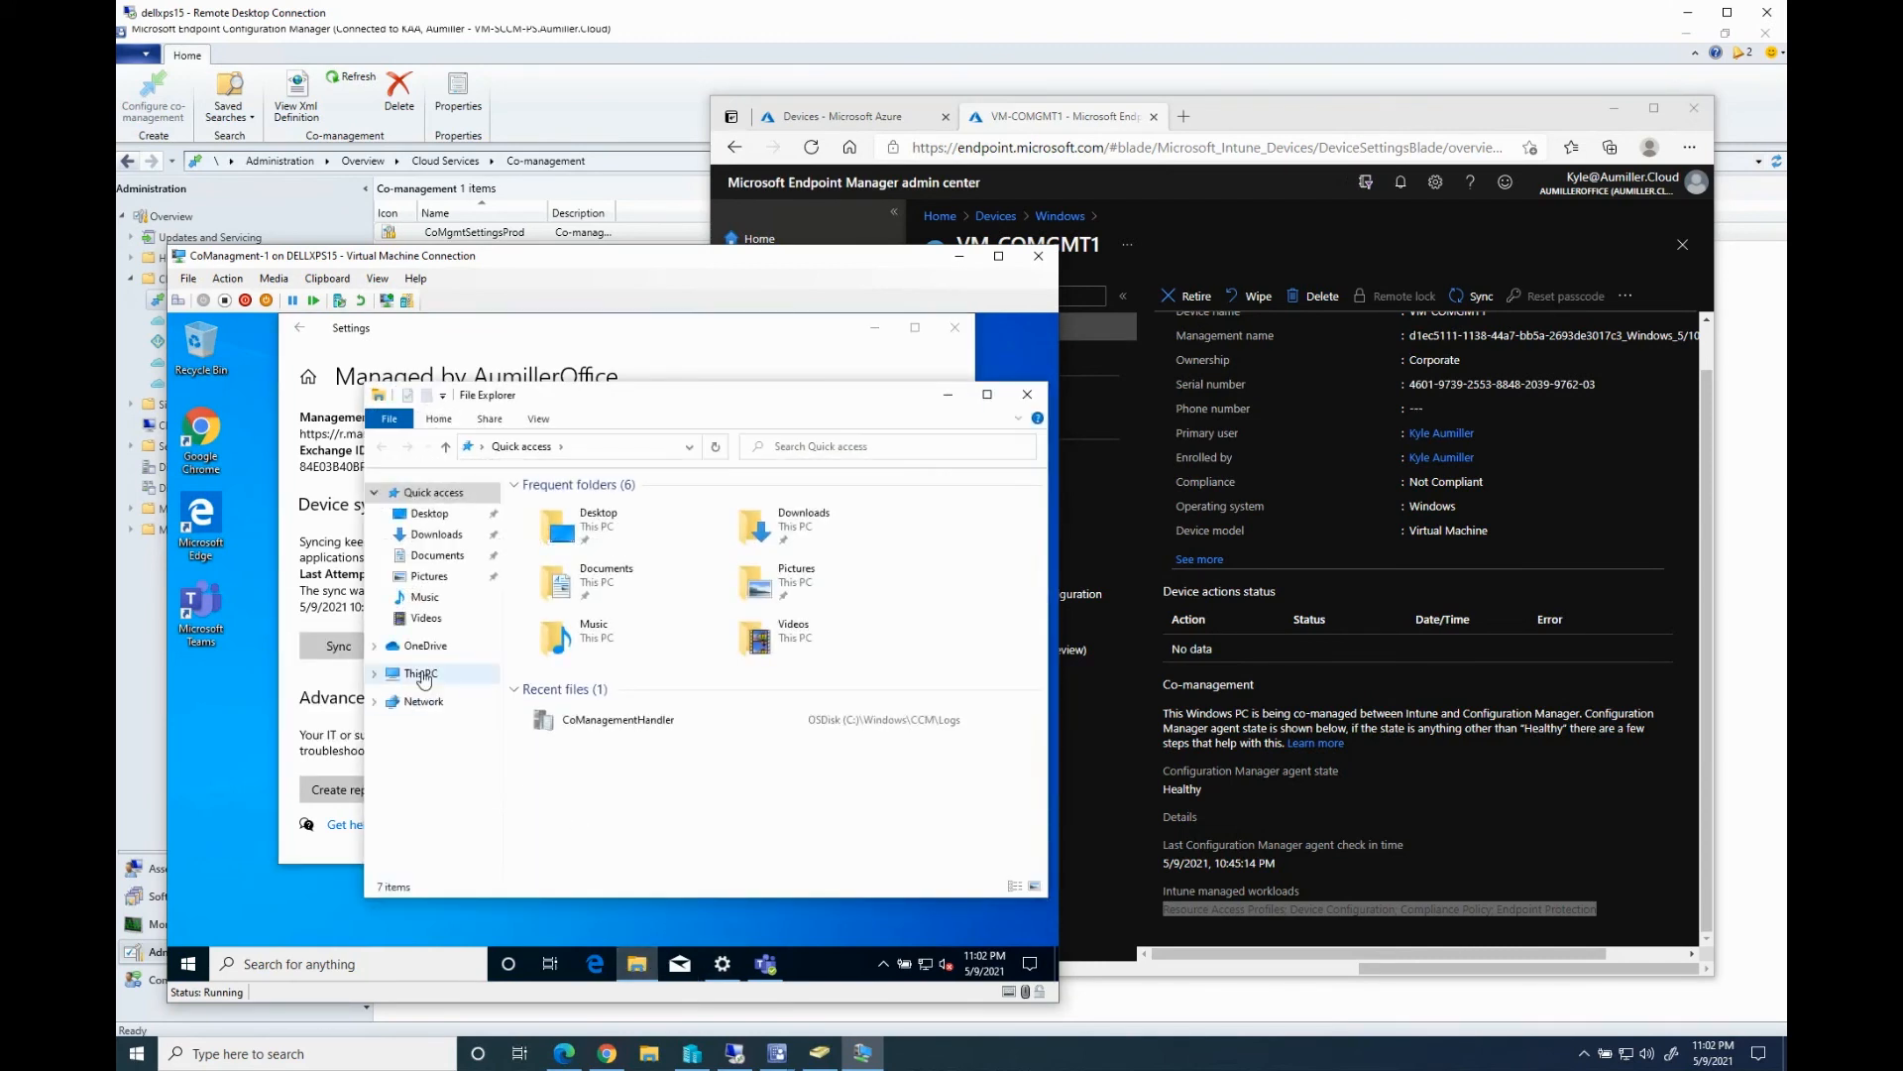
click(423, 676)
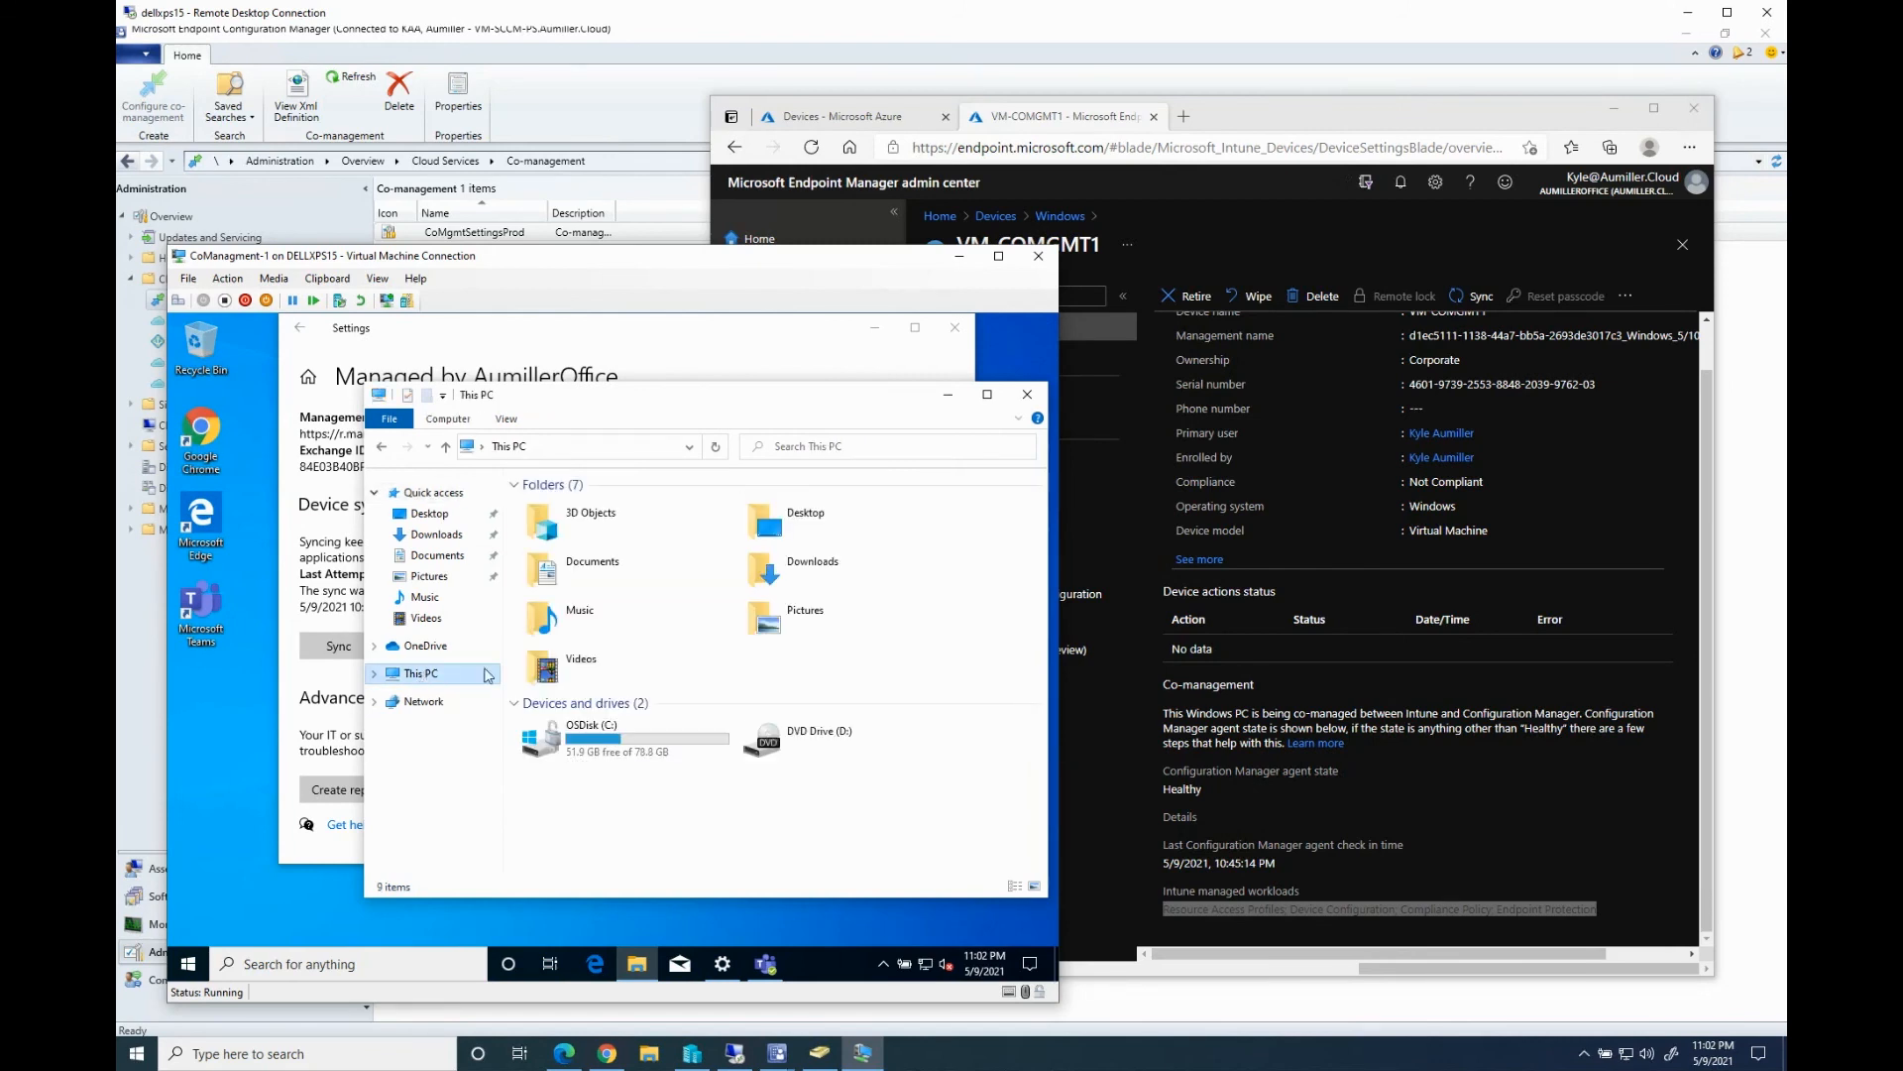
double_click(592, 740)
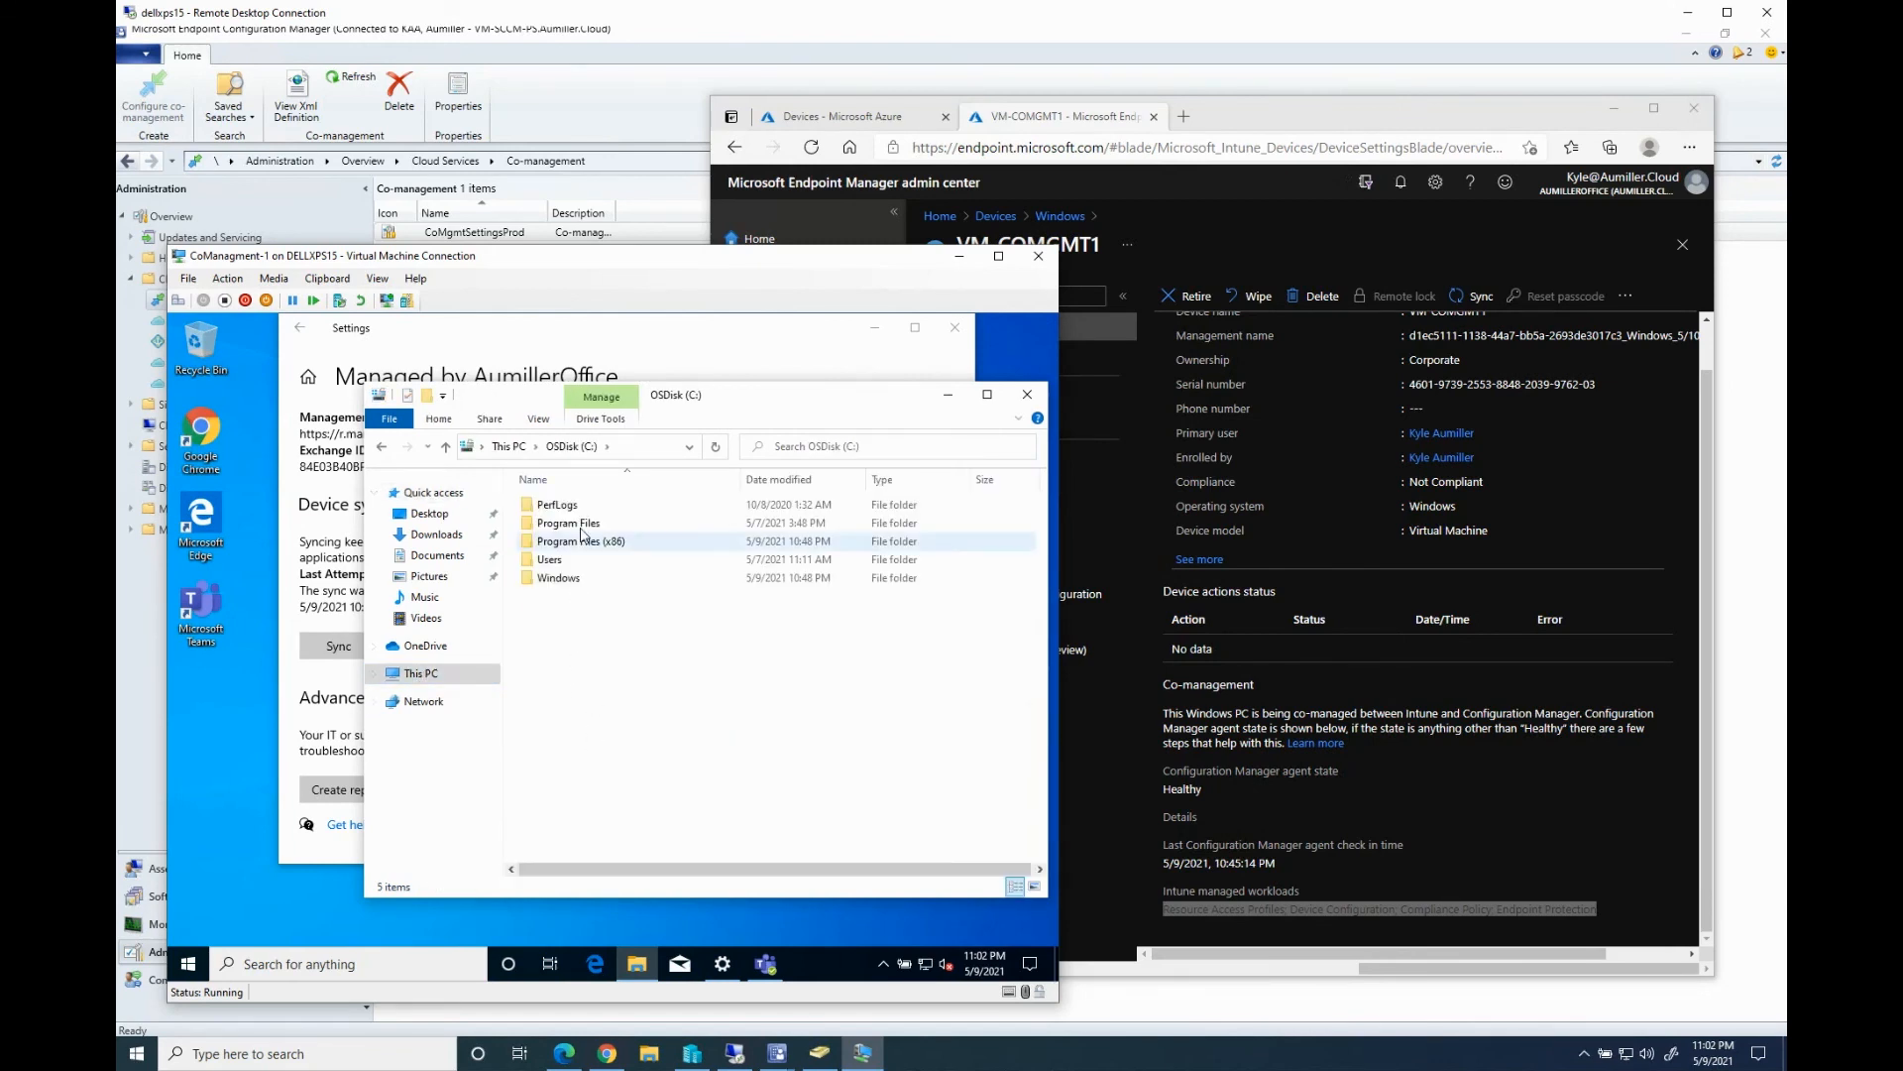
double_click(551, 560)
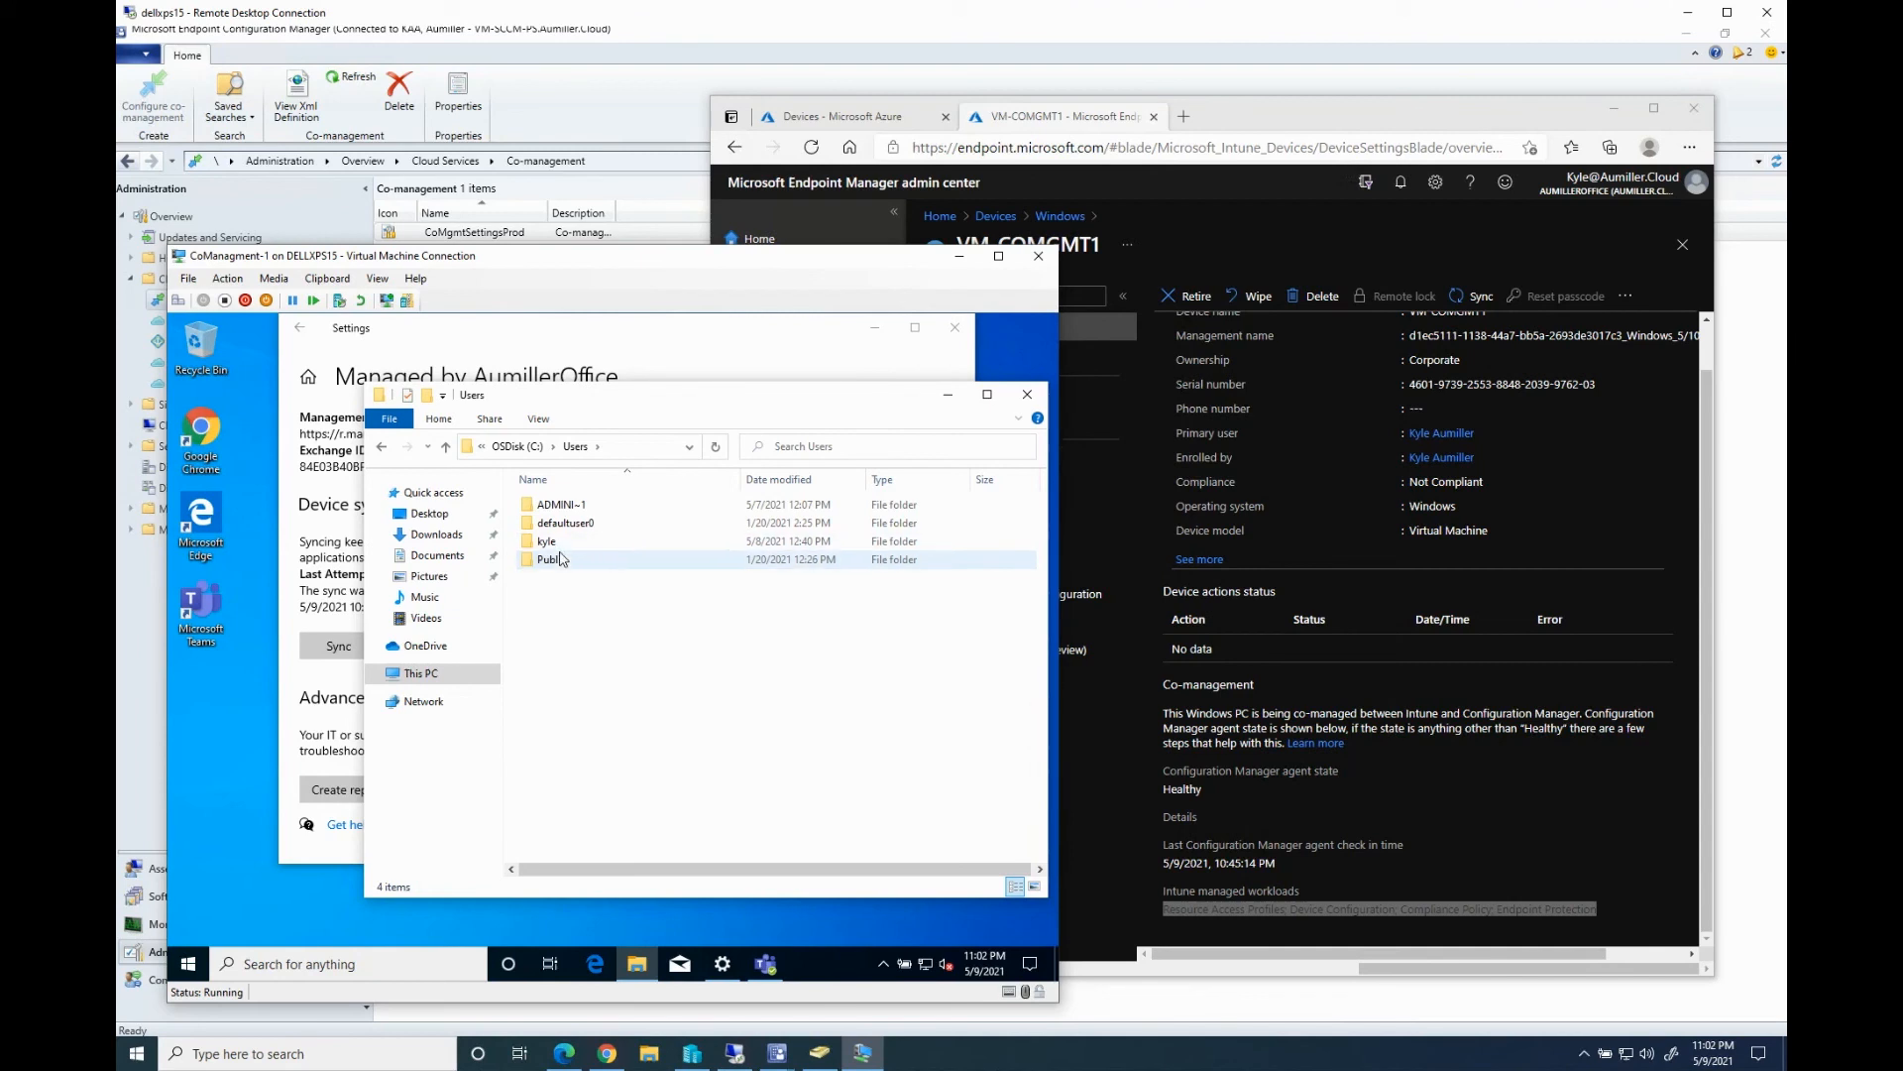
double_click(557, 562)
double_click(579, 508)
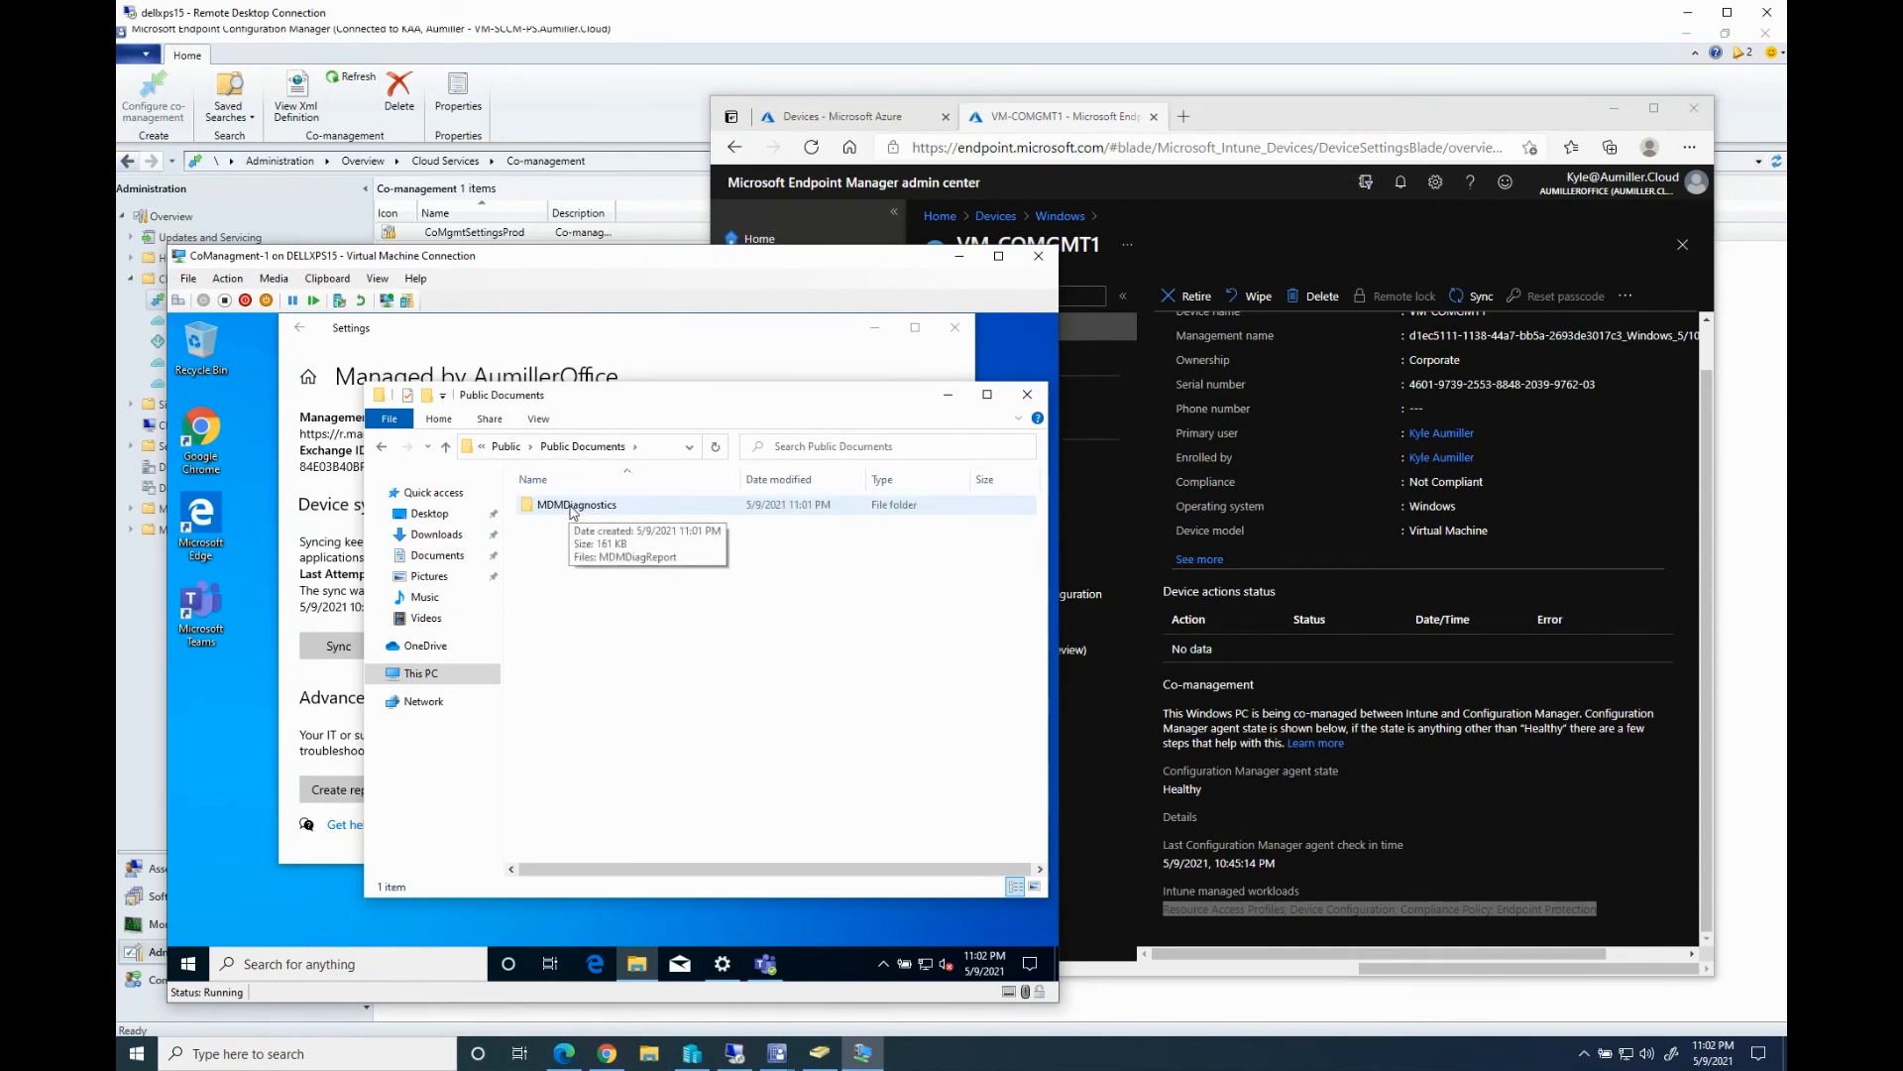
double_click(573, 506)
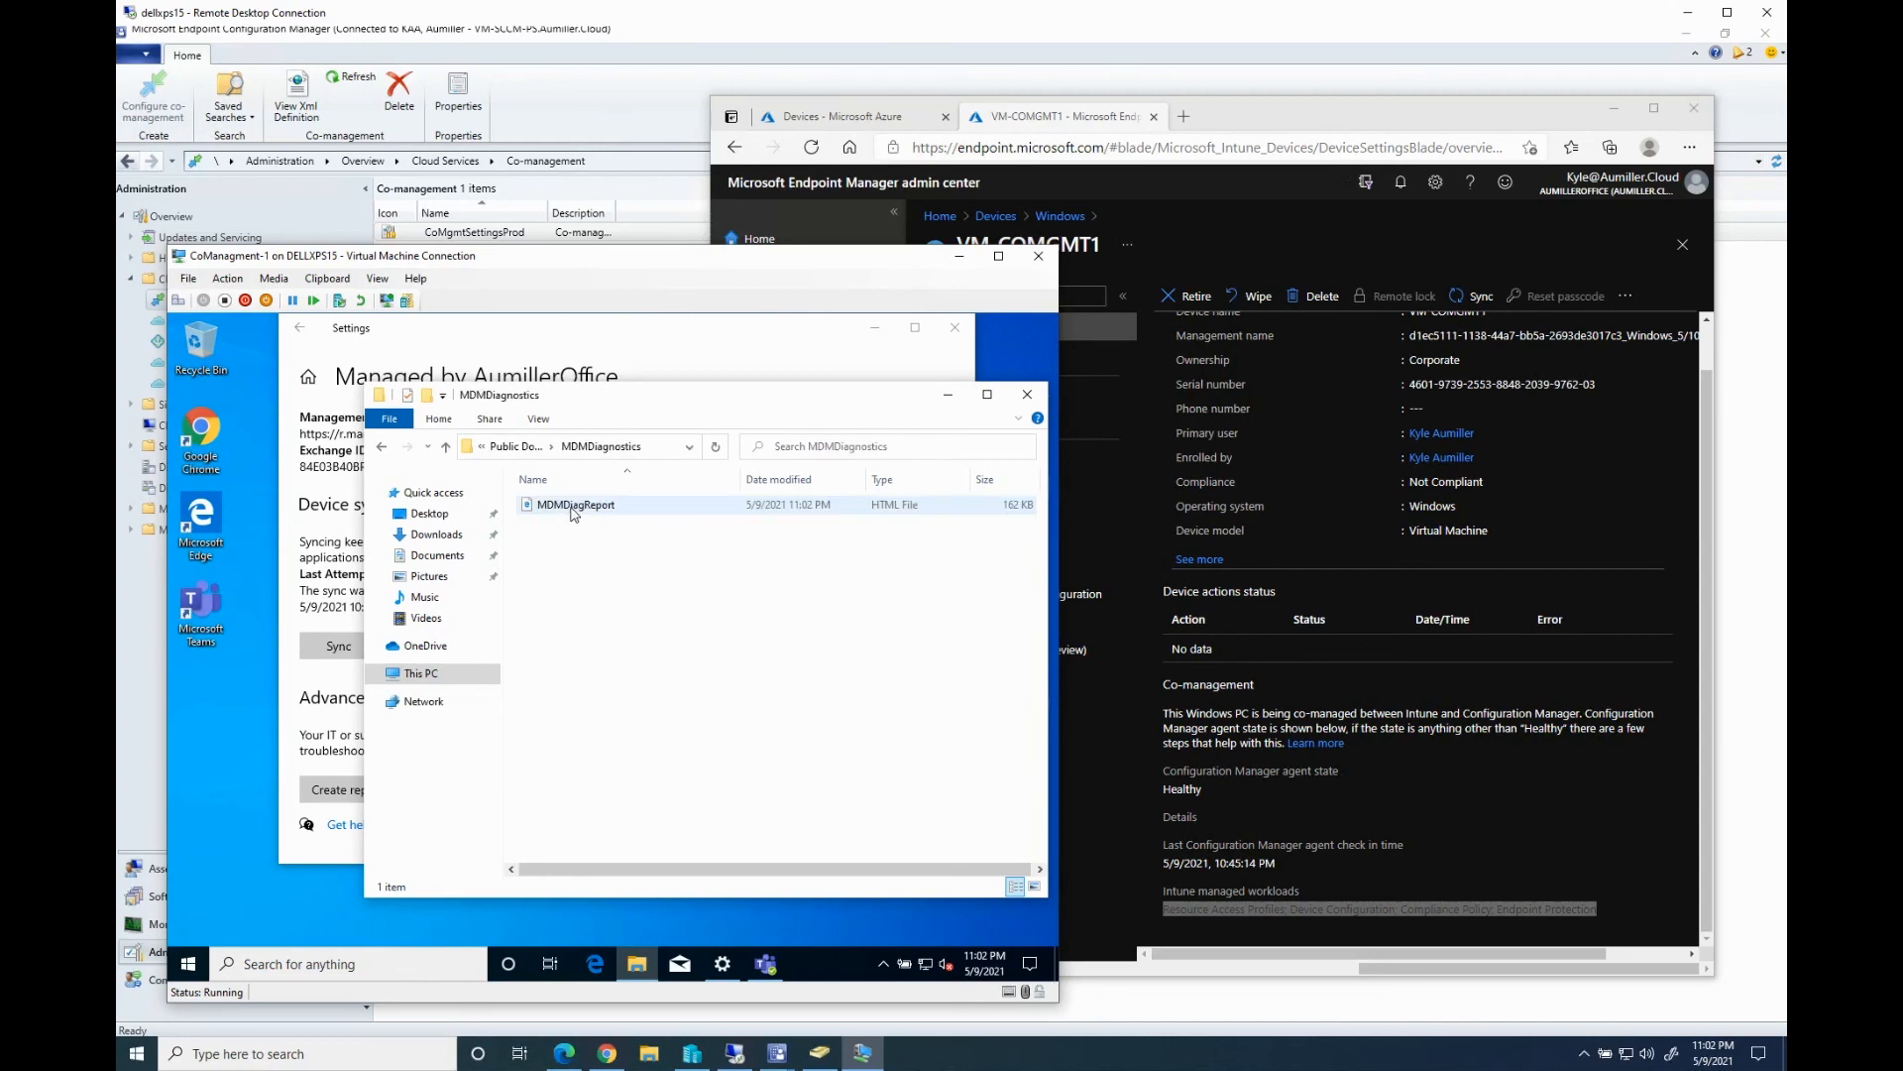
double_click(572, 507)
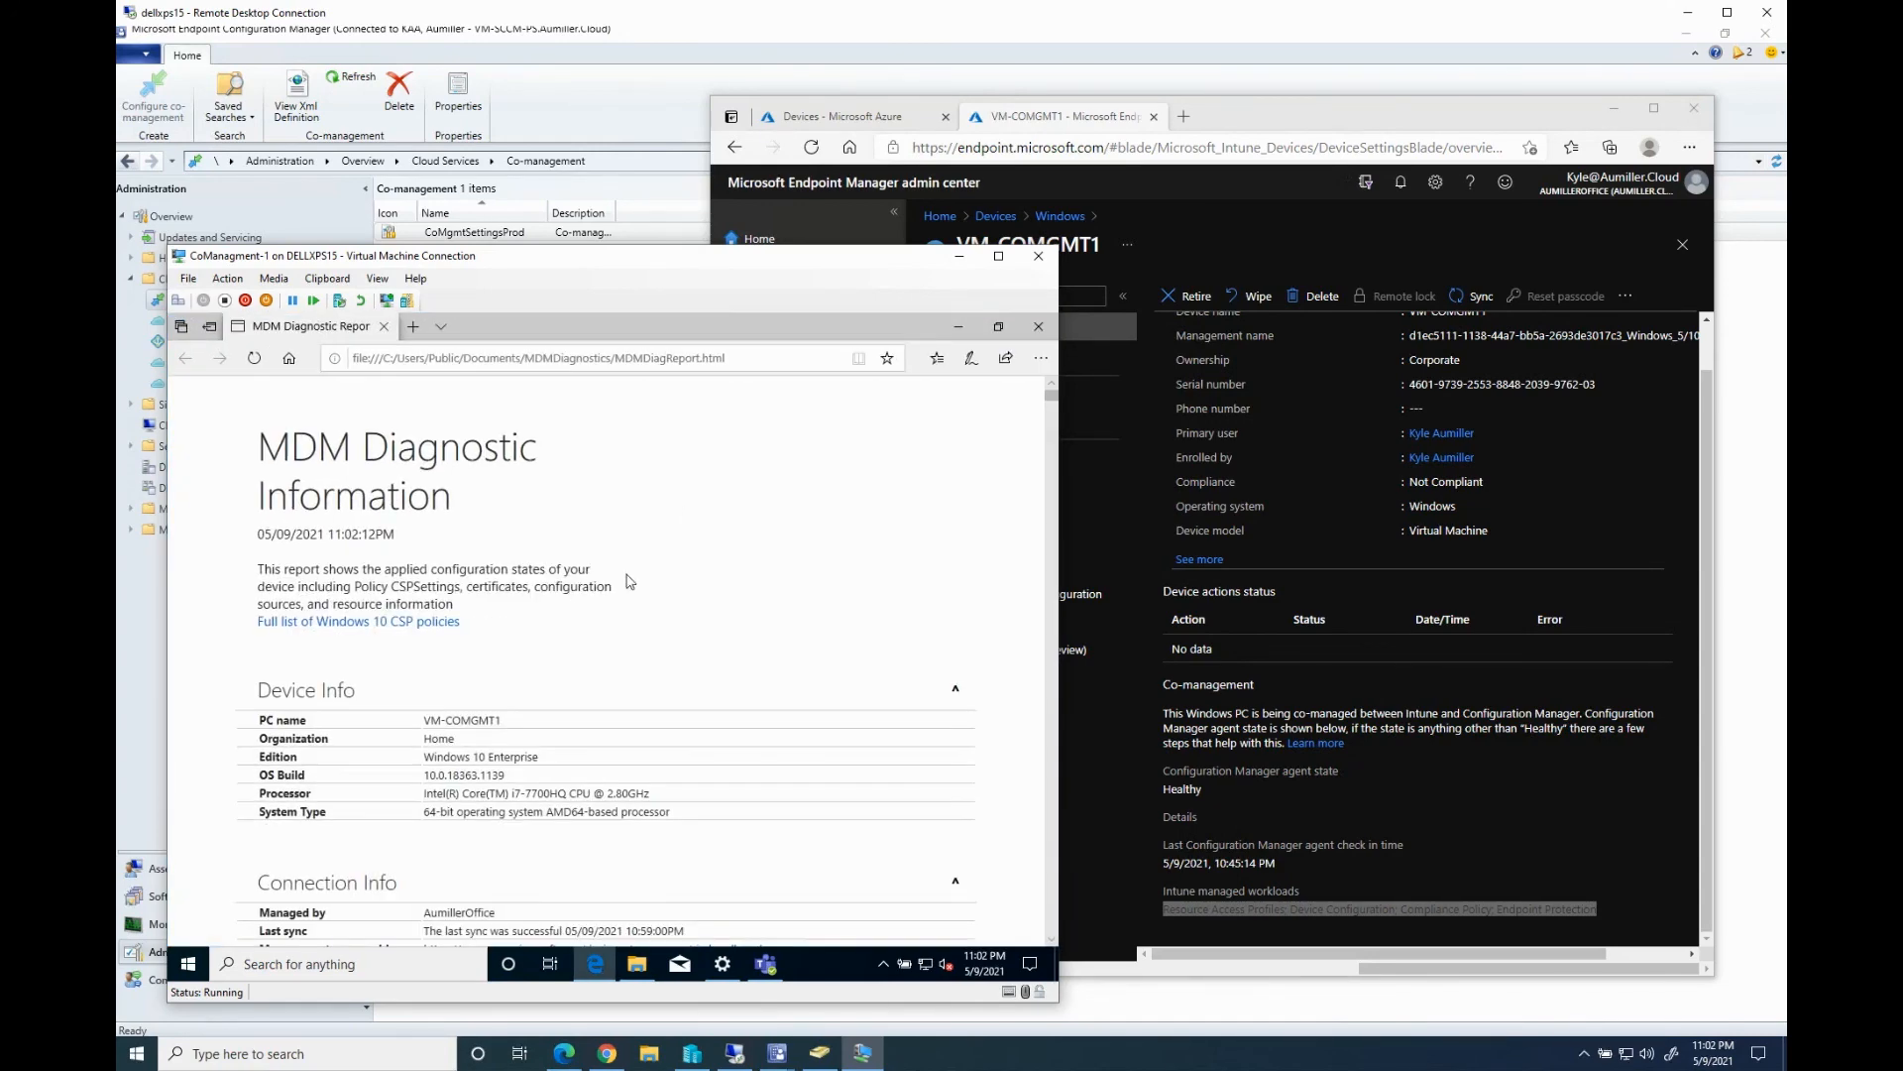
Review the device info, connection info, device management account and certificates sections of the MDM diagnostic report
scroll(531, 608, down, 4)
scroll(522, 567, up, 2)
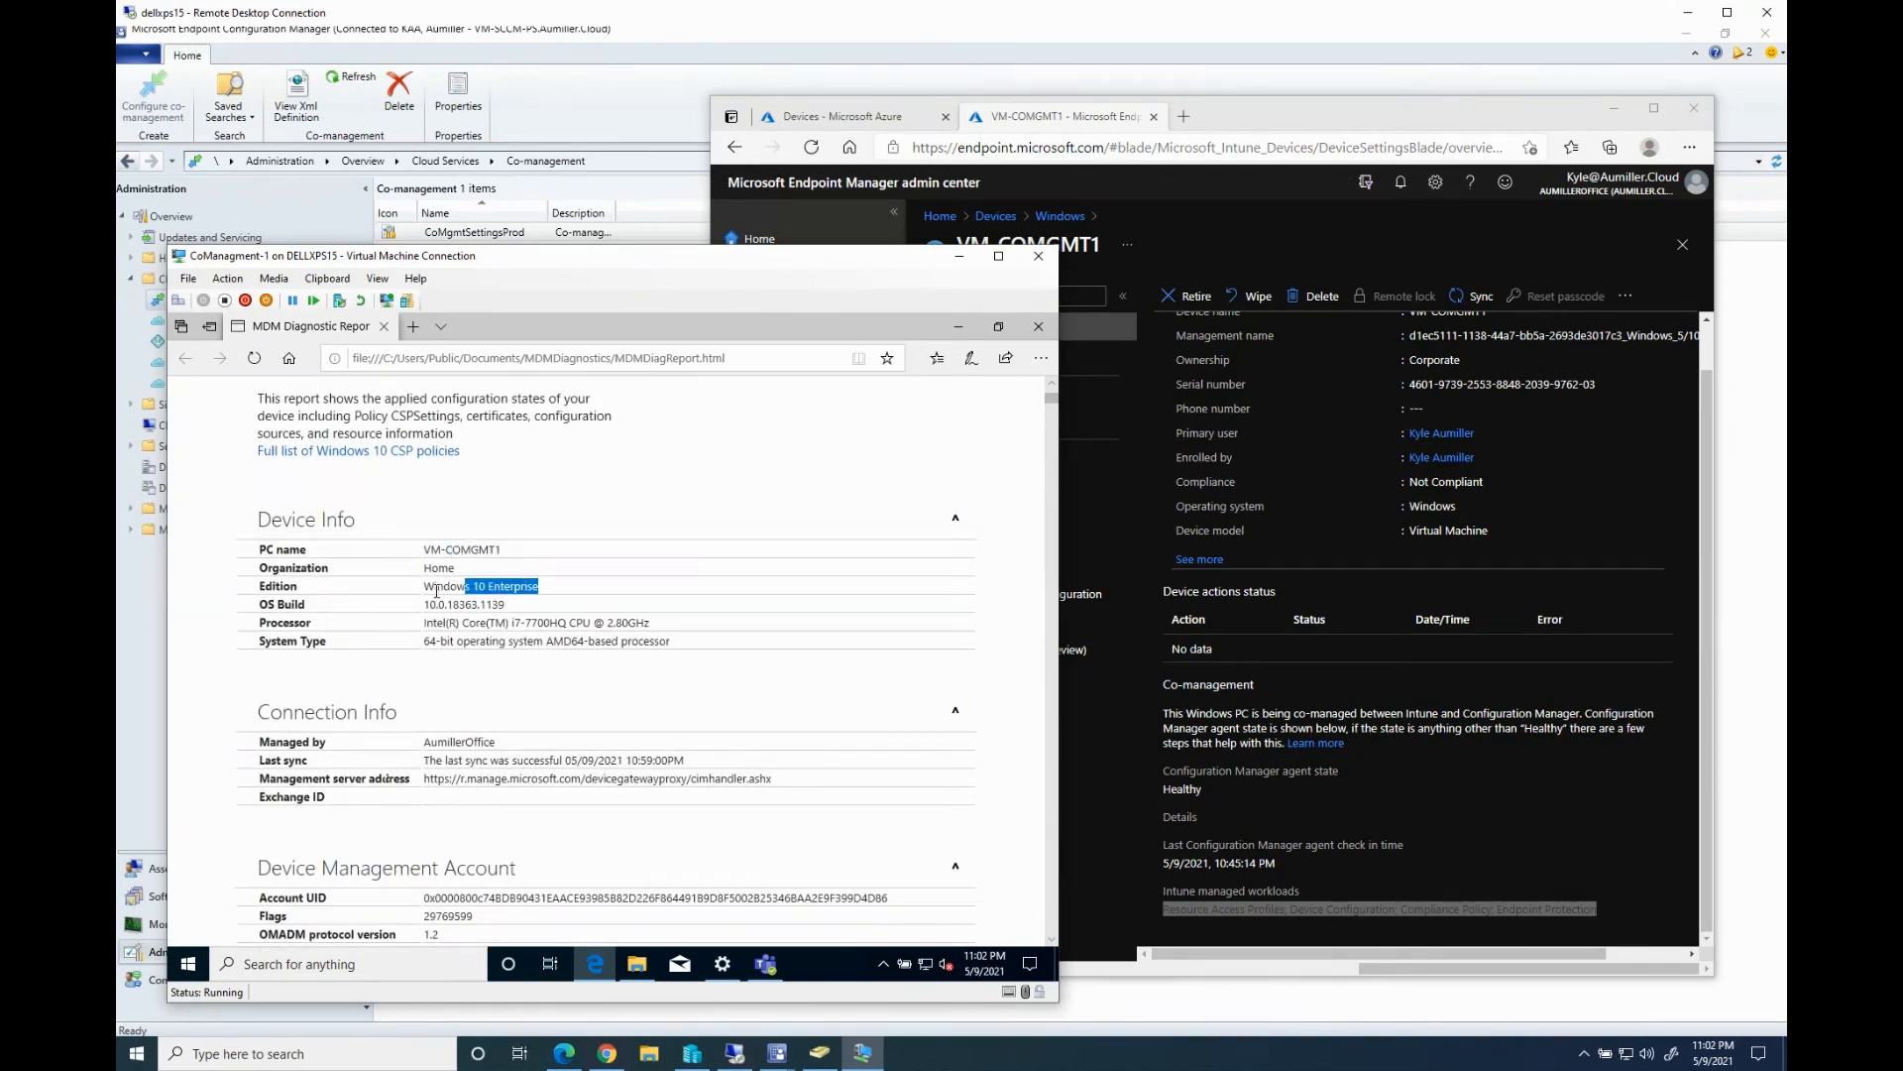
drag(509, 607, 621, 629)
scroll(515, 706, down, 3)
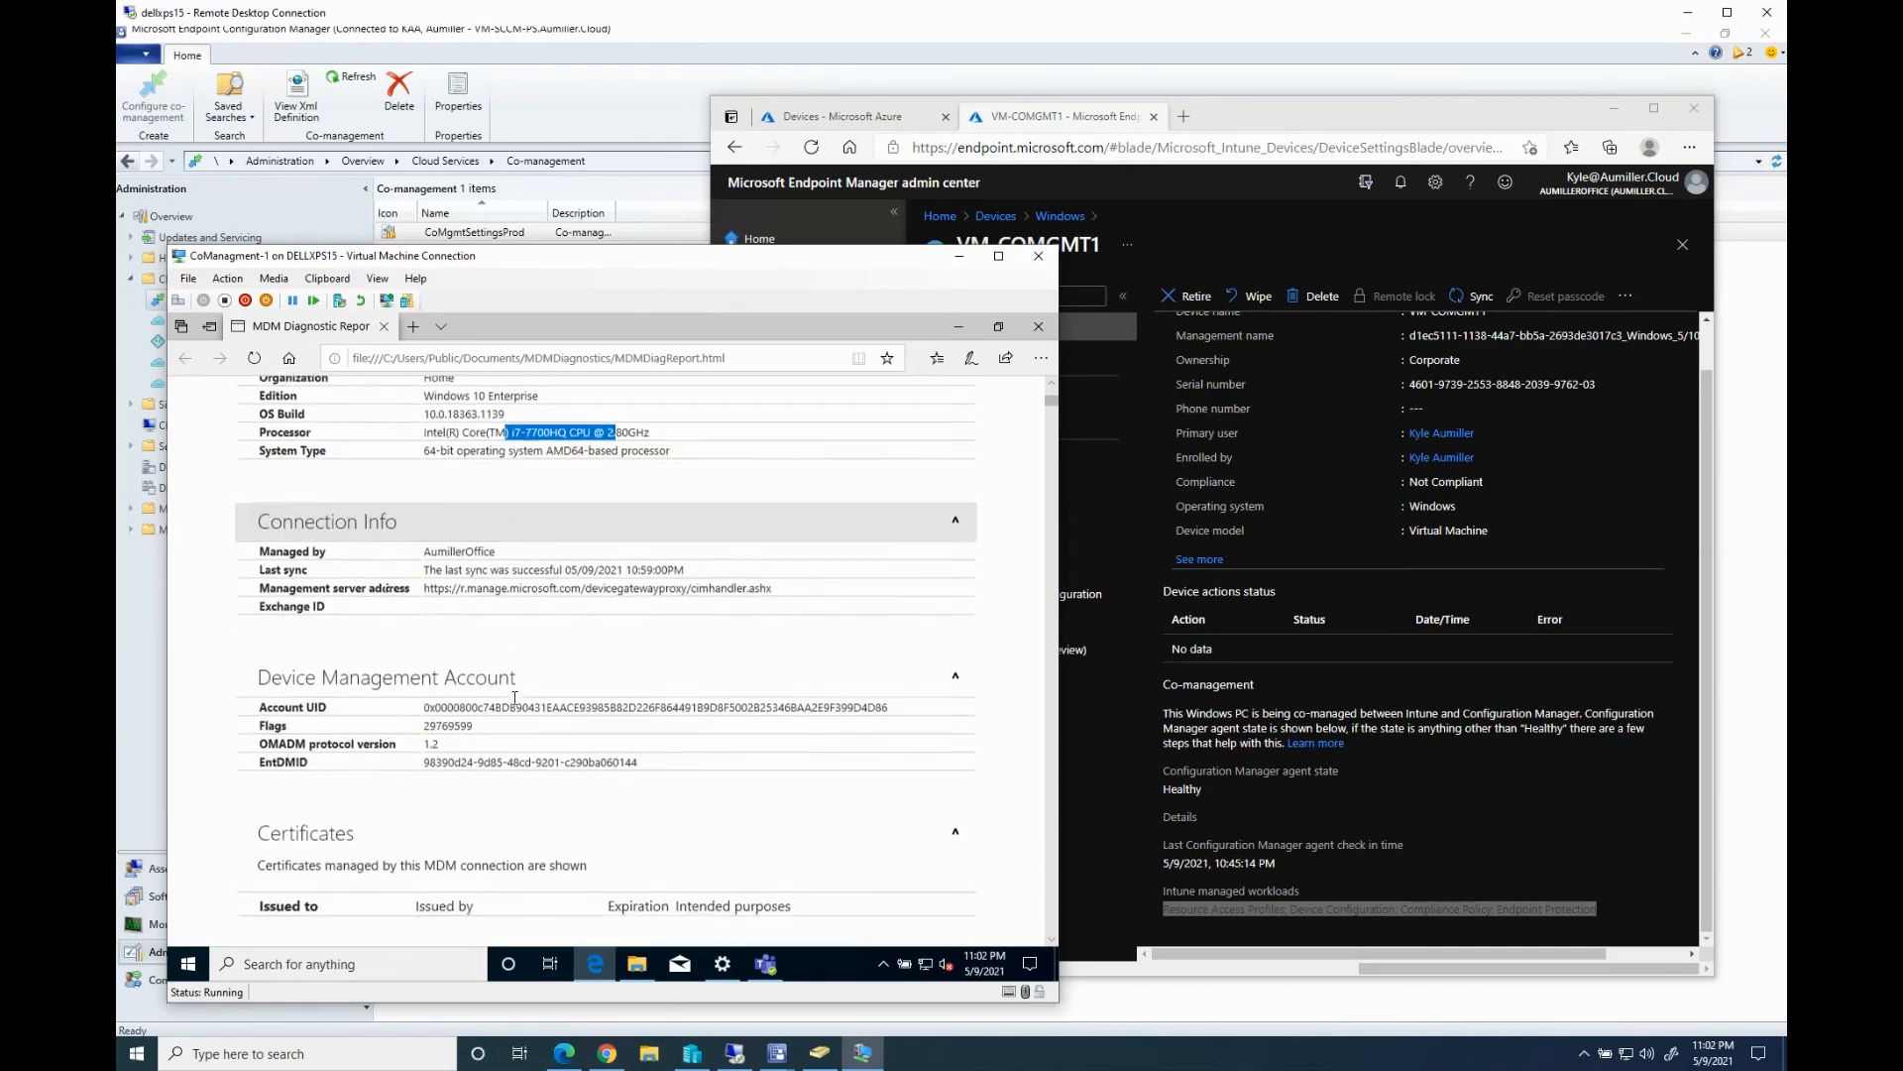
scroll(515, 698, down, 2)
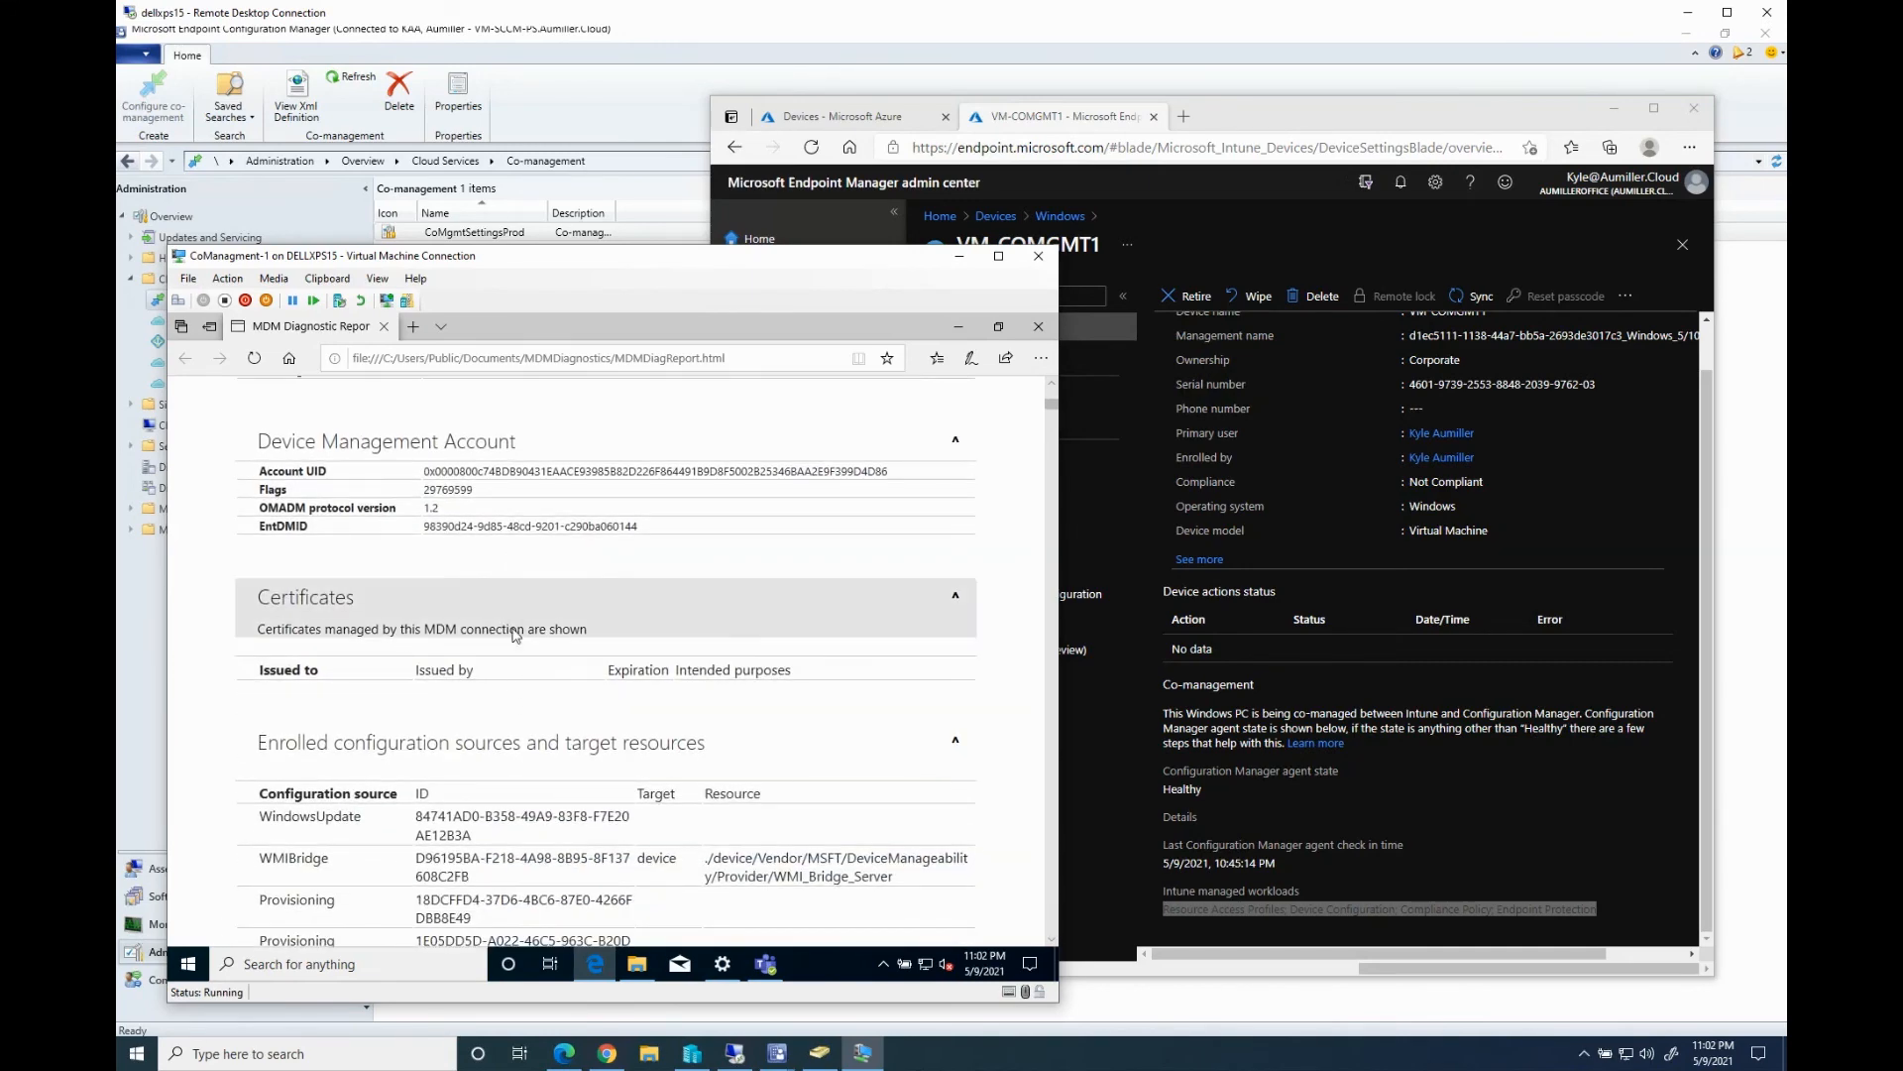
scroll(514, 637, down, 2)
scroll(515, 636, down, 2)
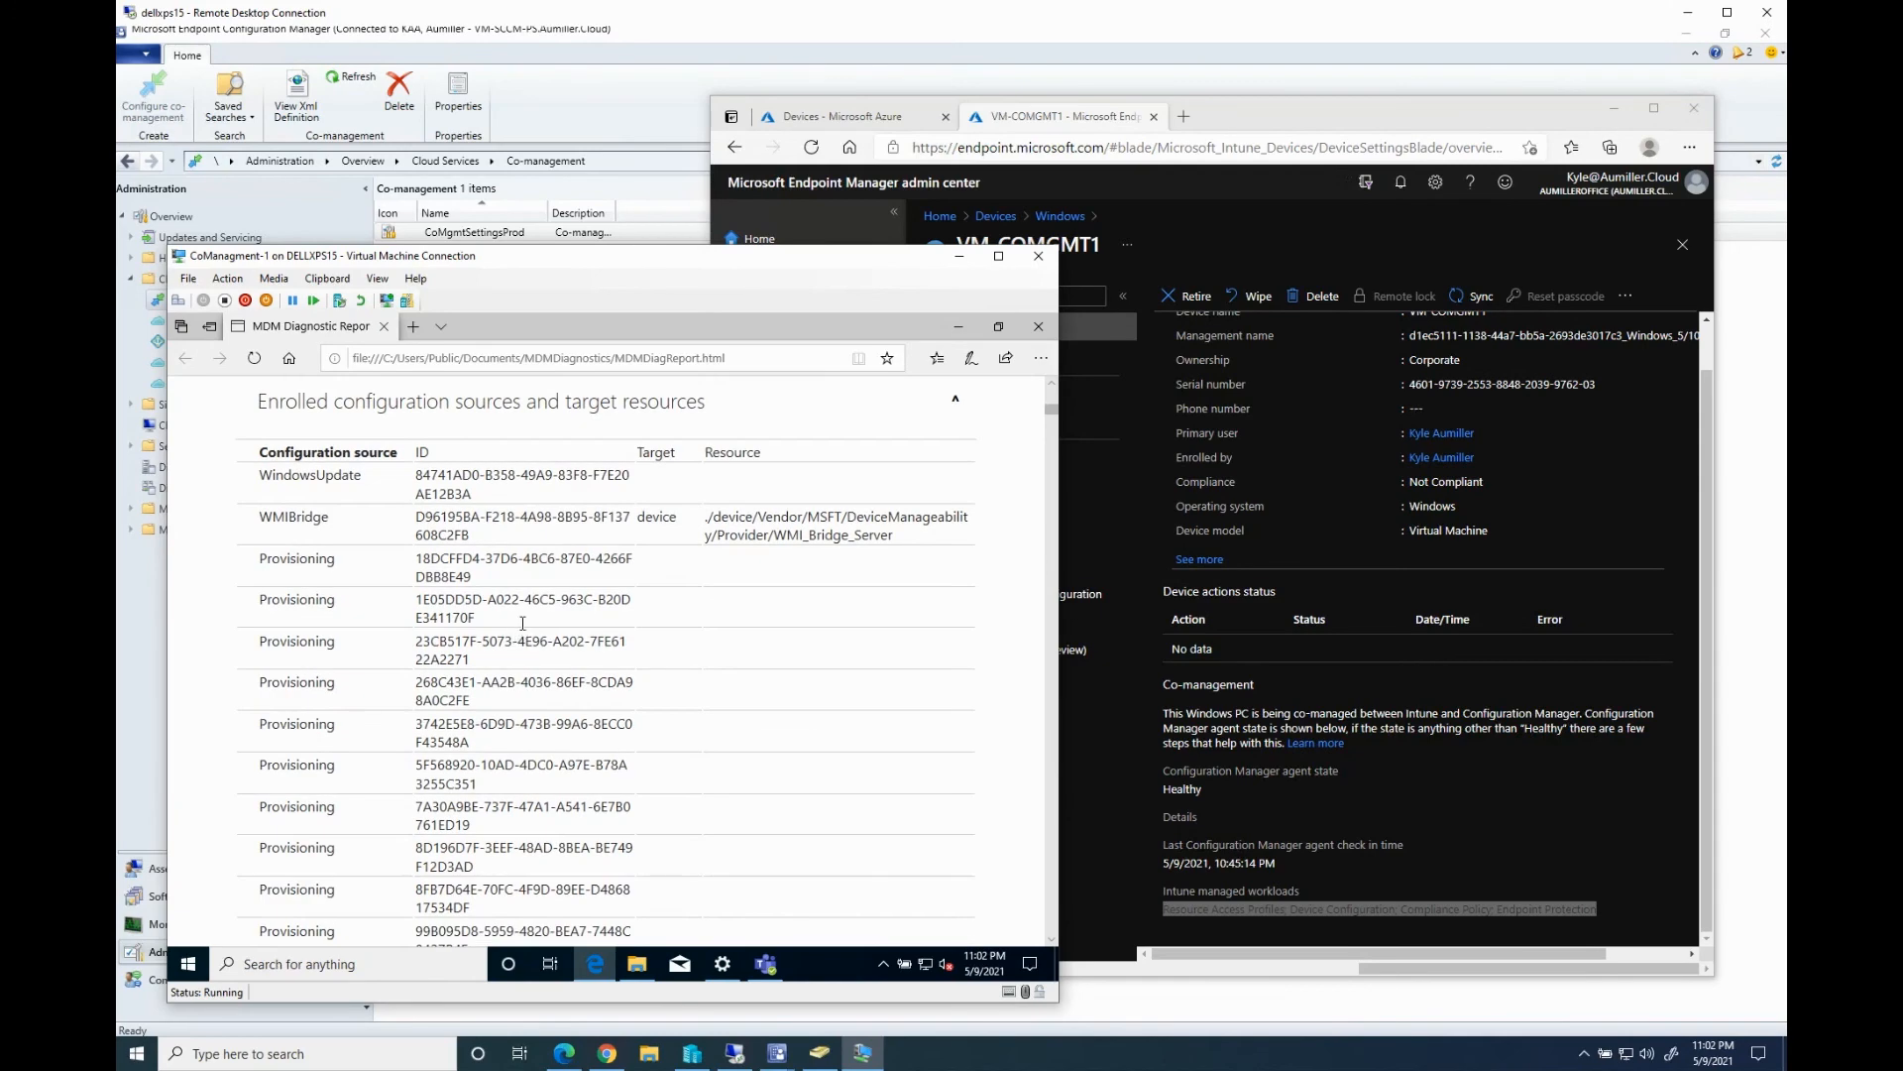
Examine the enrolled configuration sources and managed policies in the MDM diagnostic report, and close the report
scroll(522, 623, down, 10)
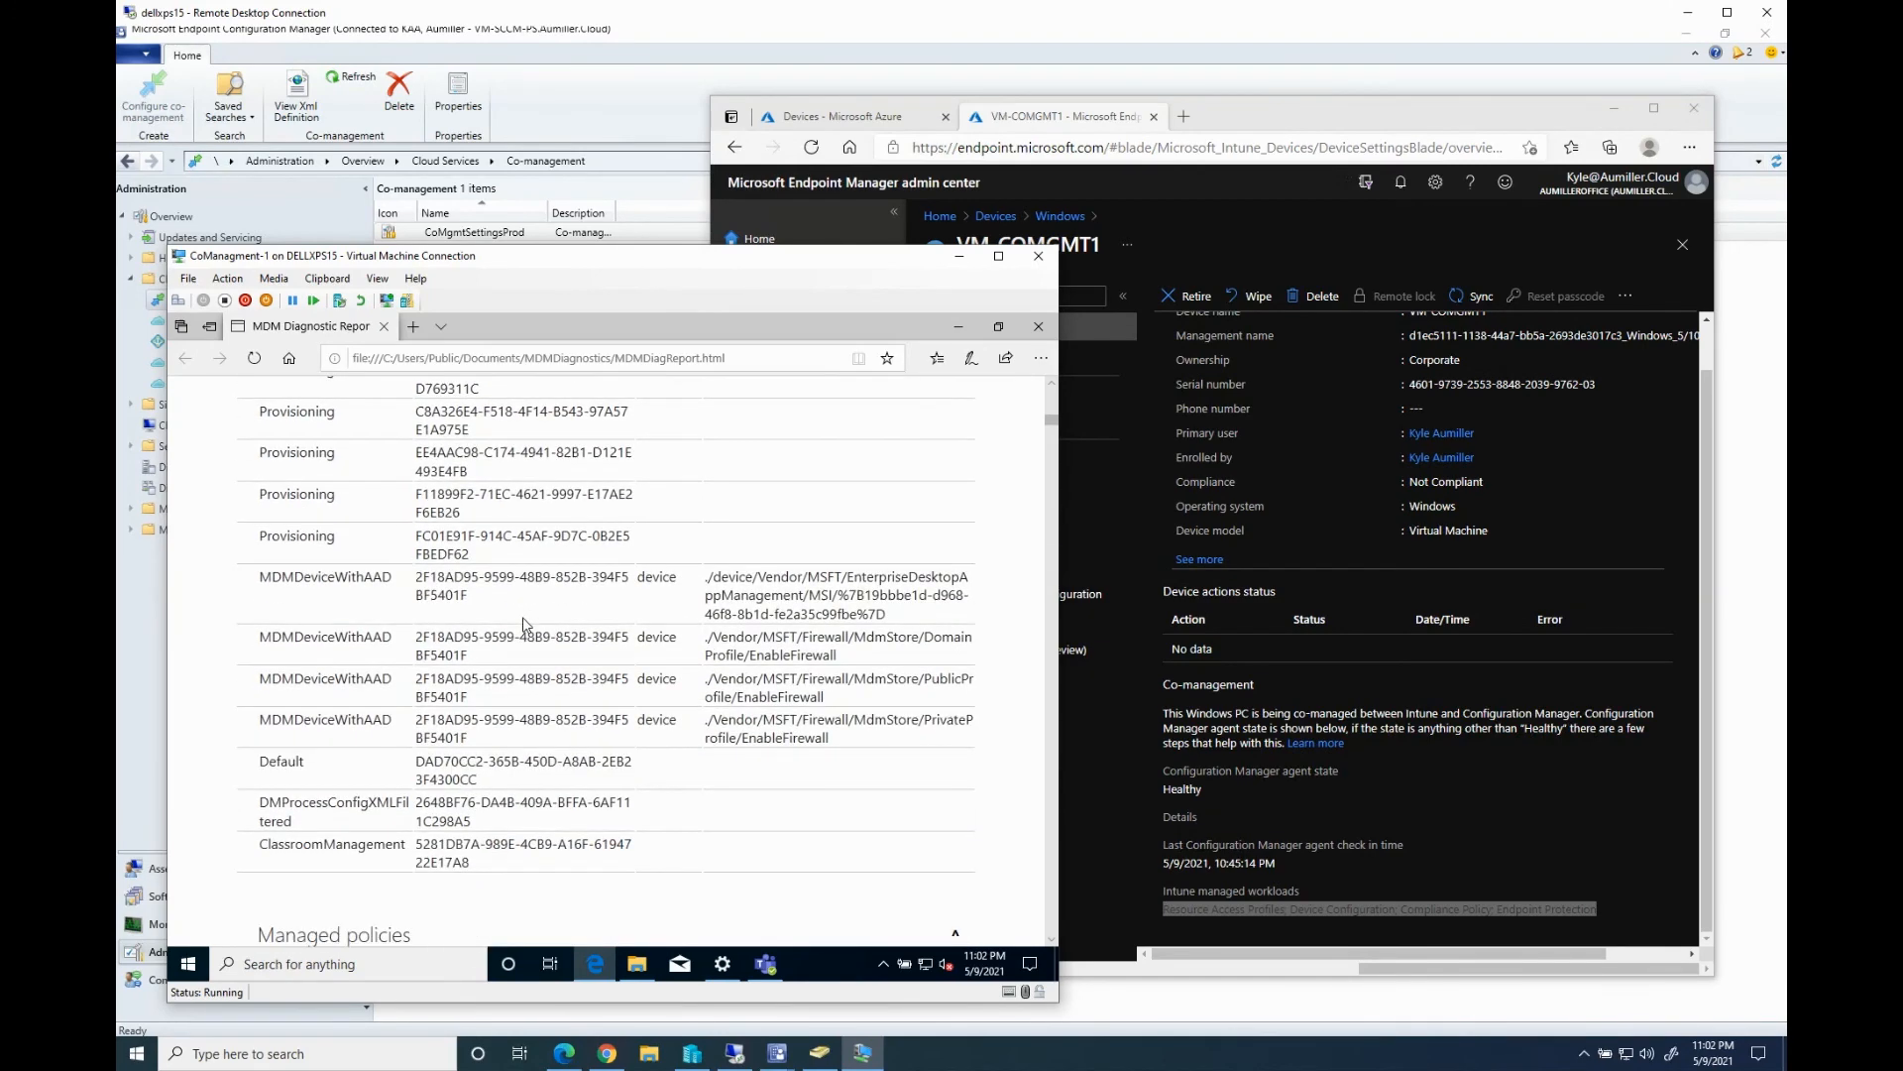
scroll(522, 627, down, 5)
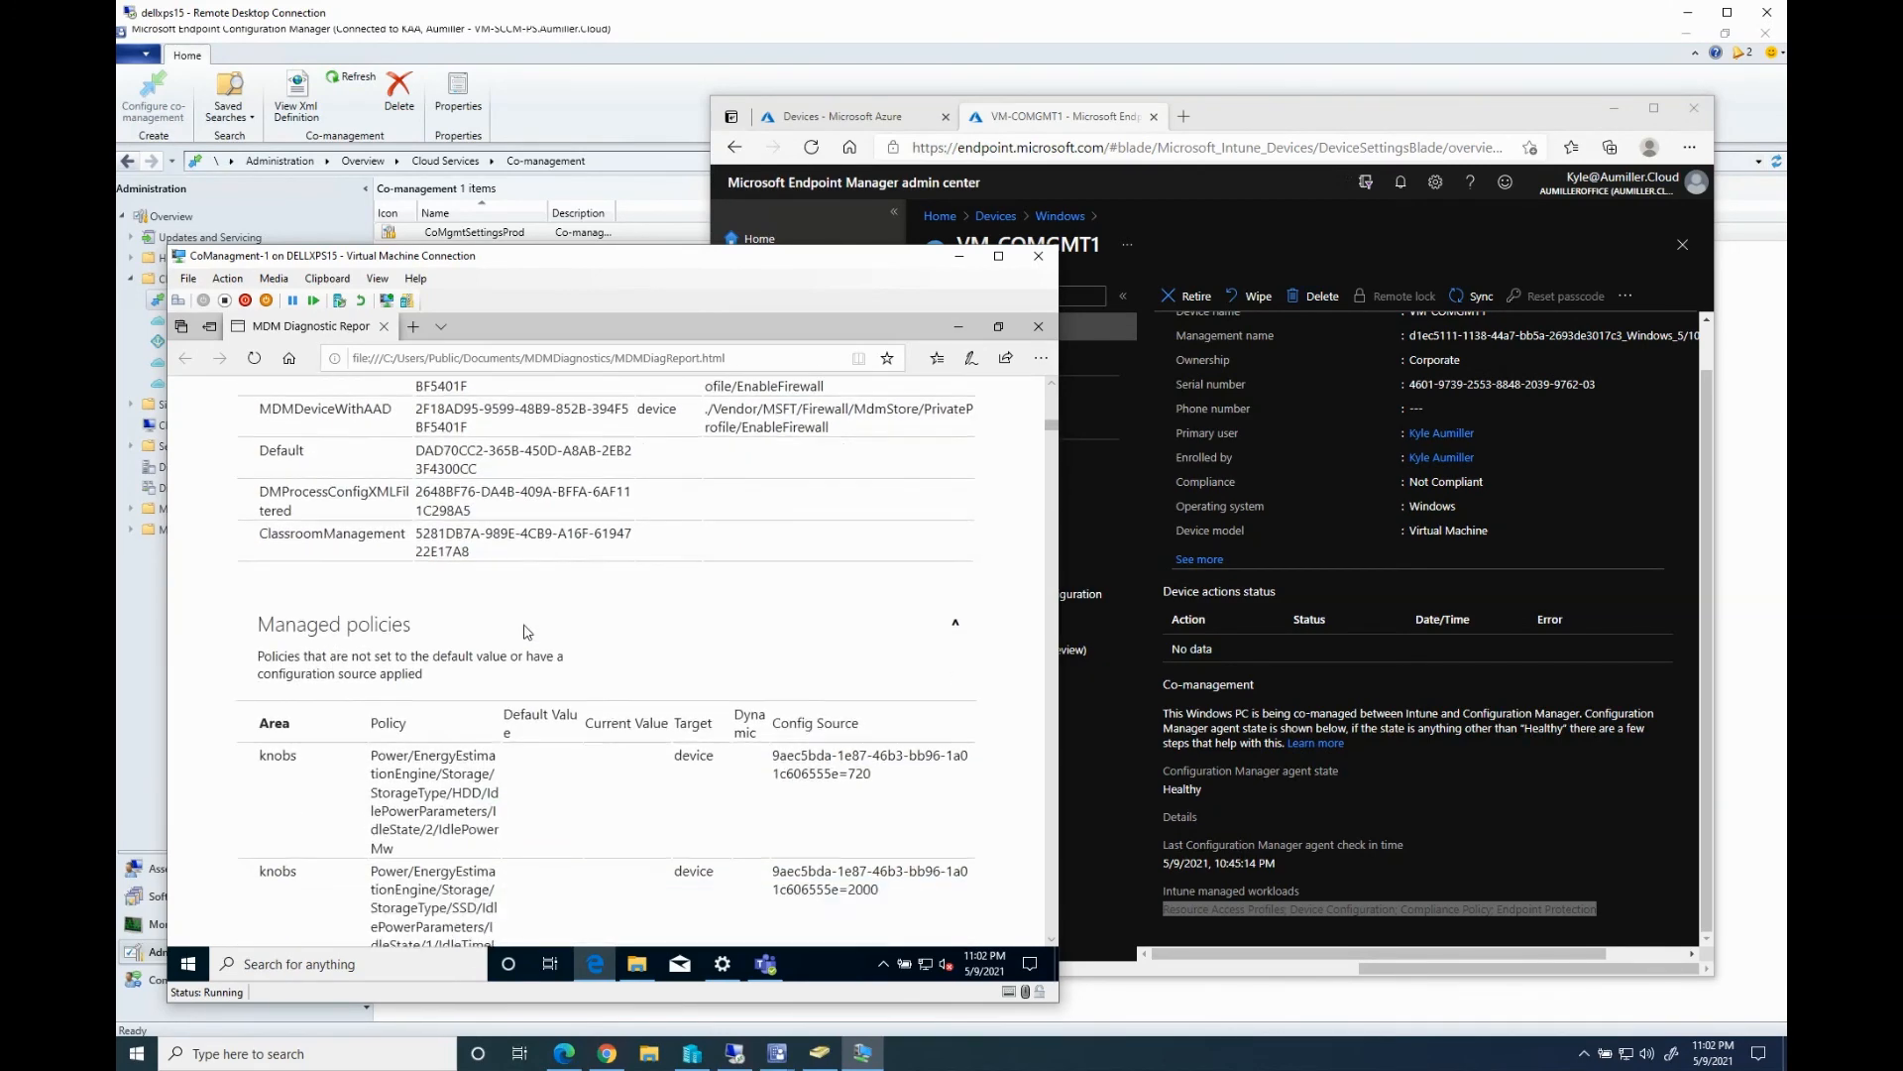
scroll(522, 639, down, 5)
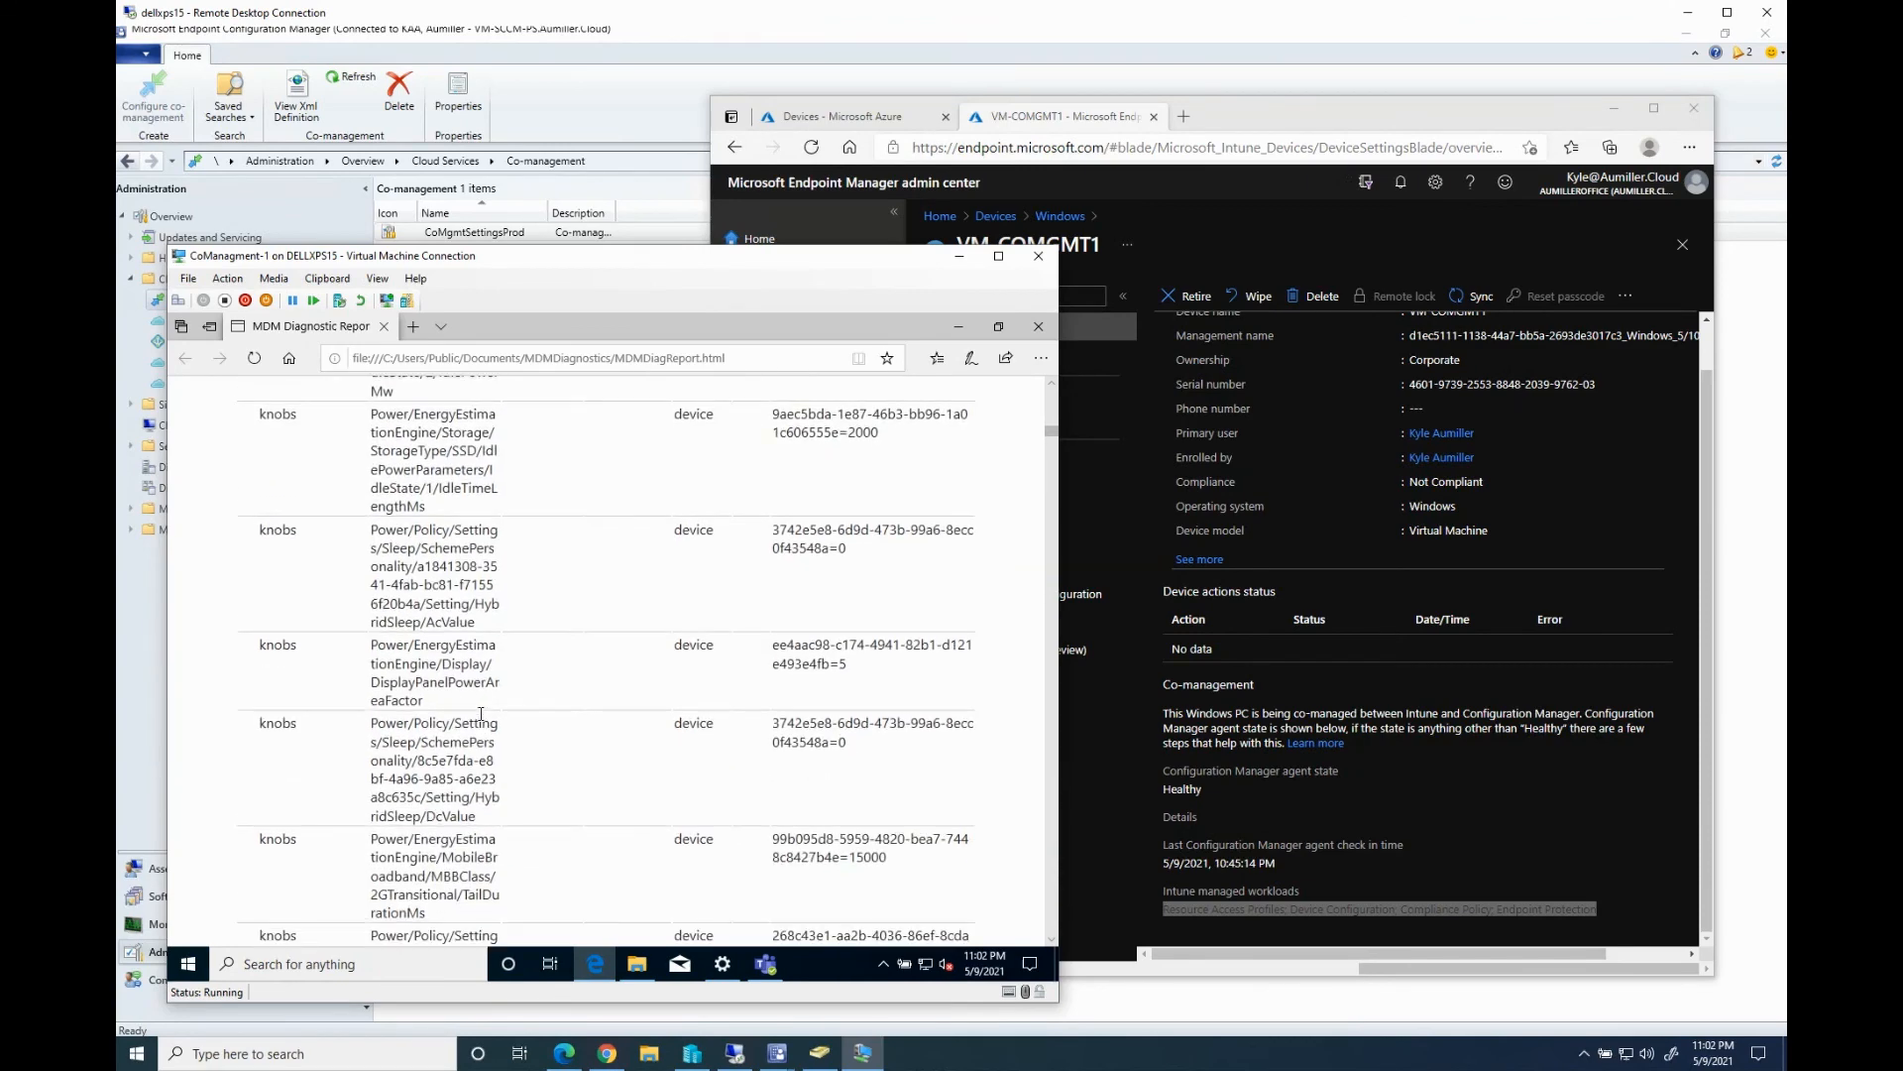
scroll(482, 714, down, 5)
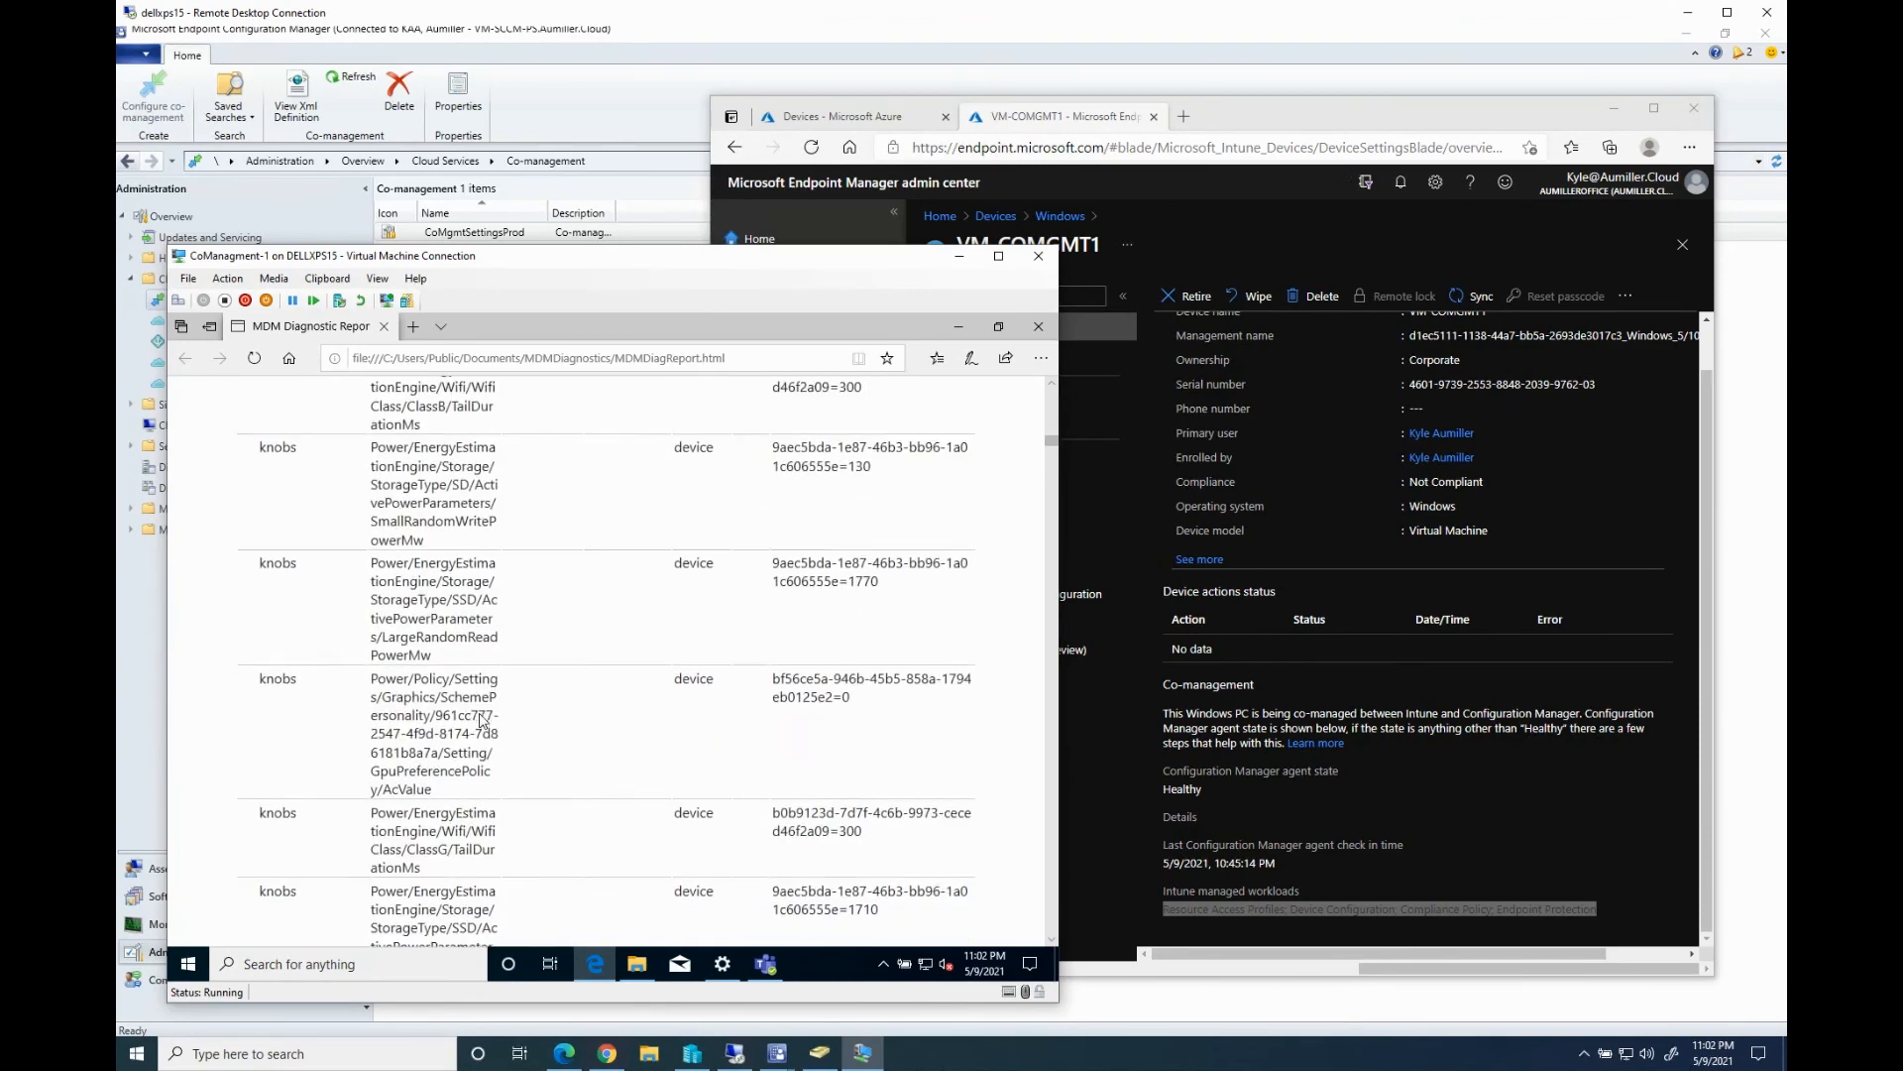
scroll(482, 720, down, 5)
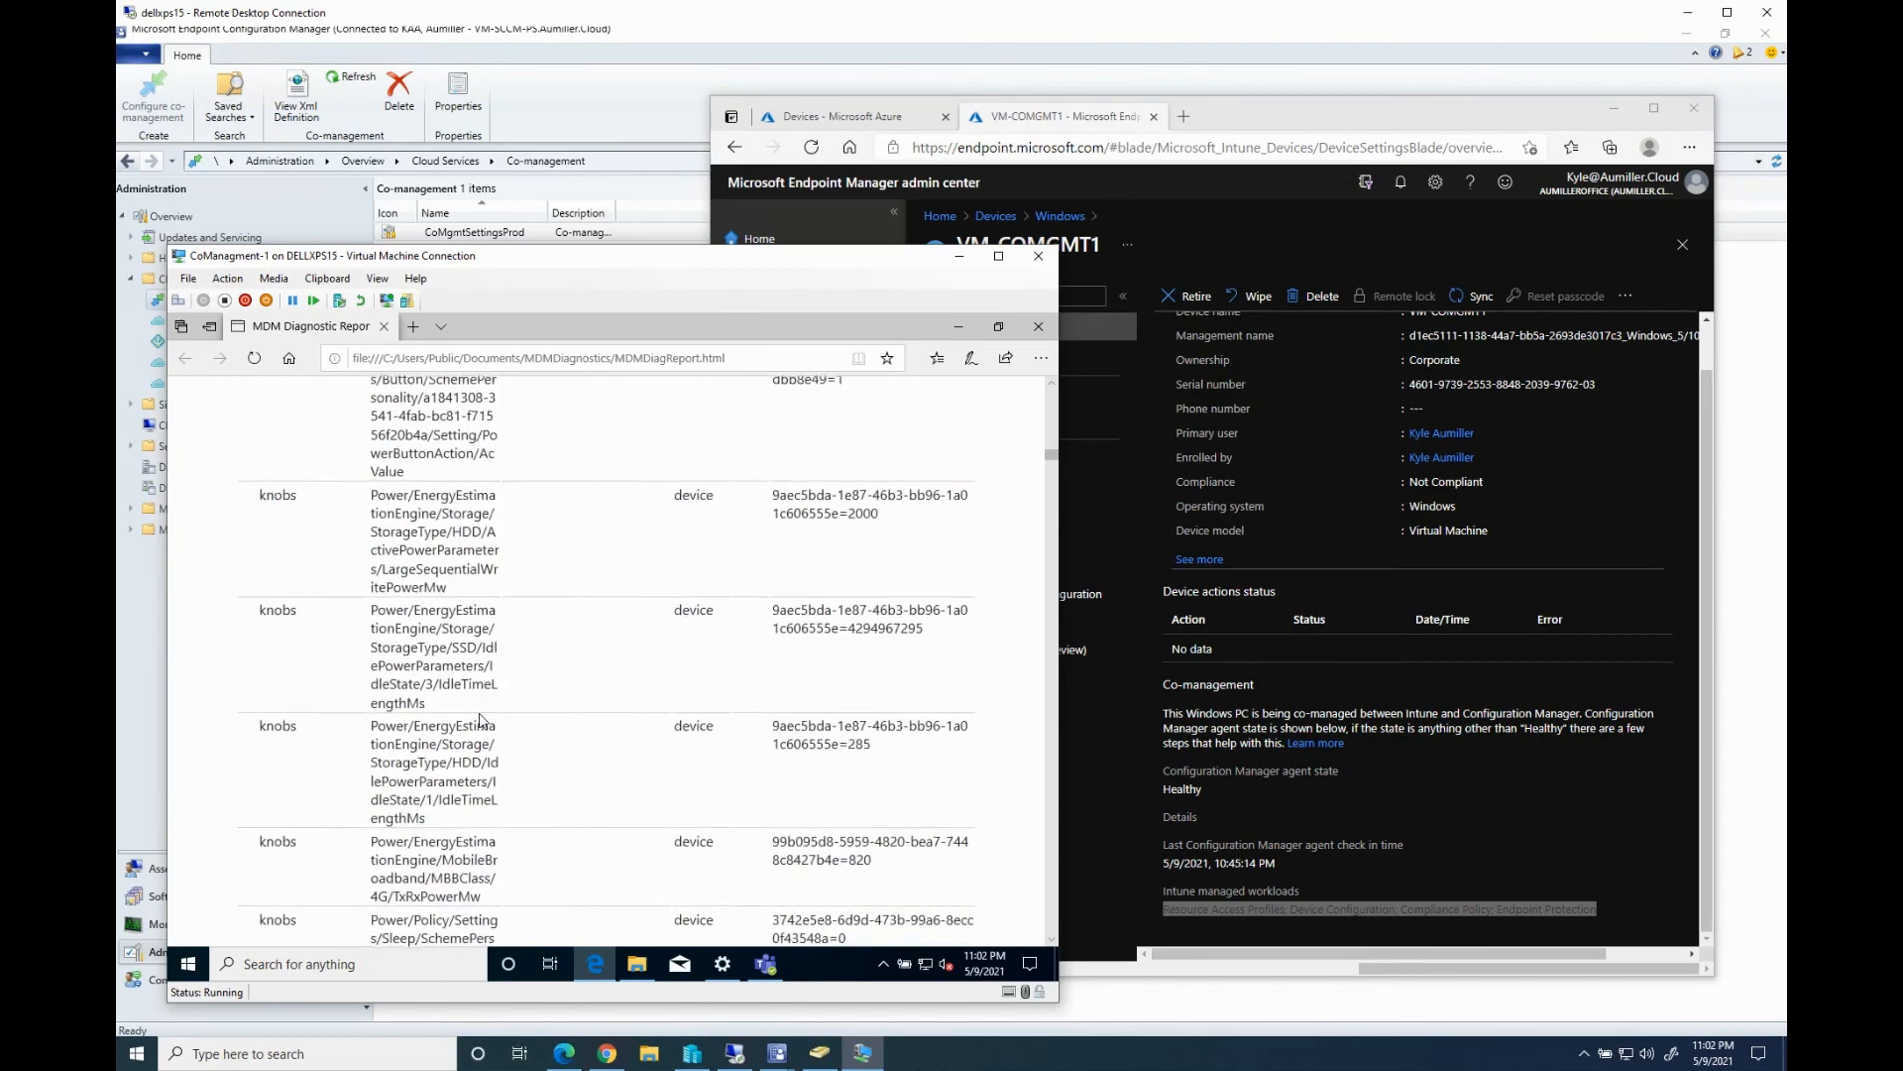
scroll(482, 720, down, 5)
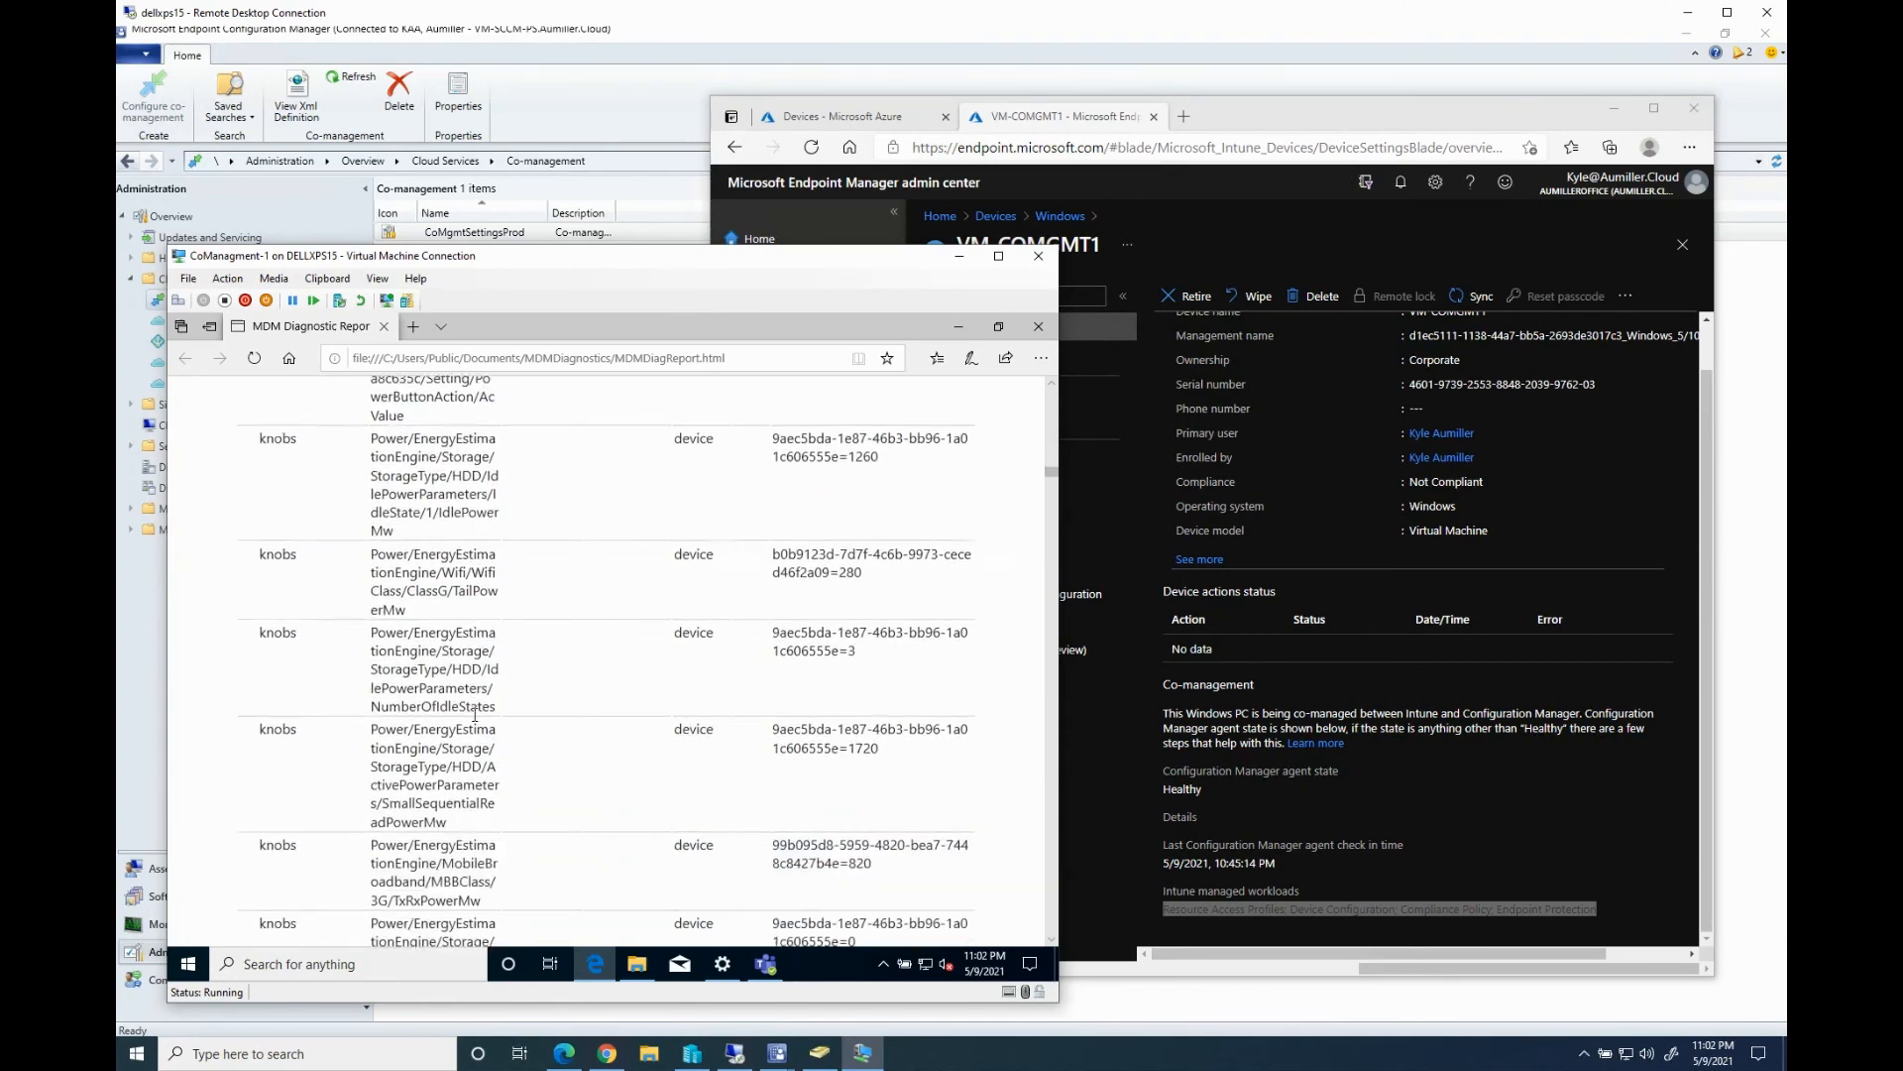
click(1047, 334)
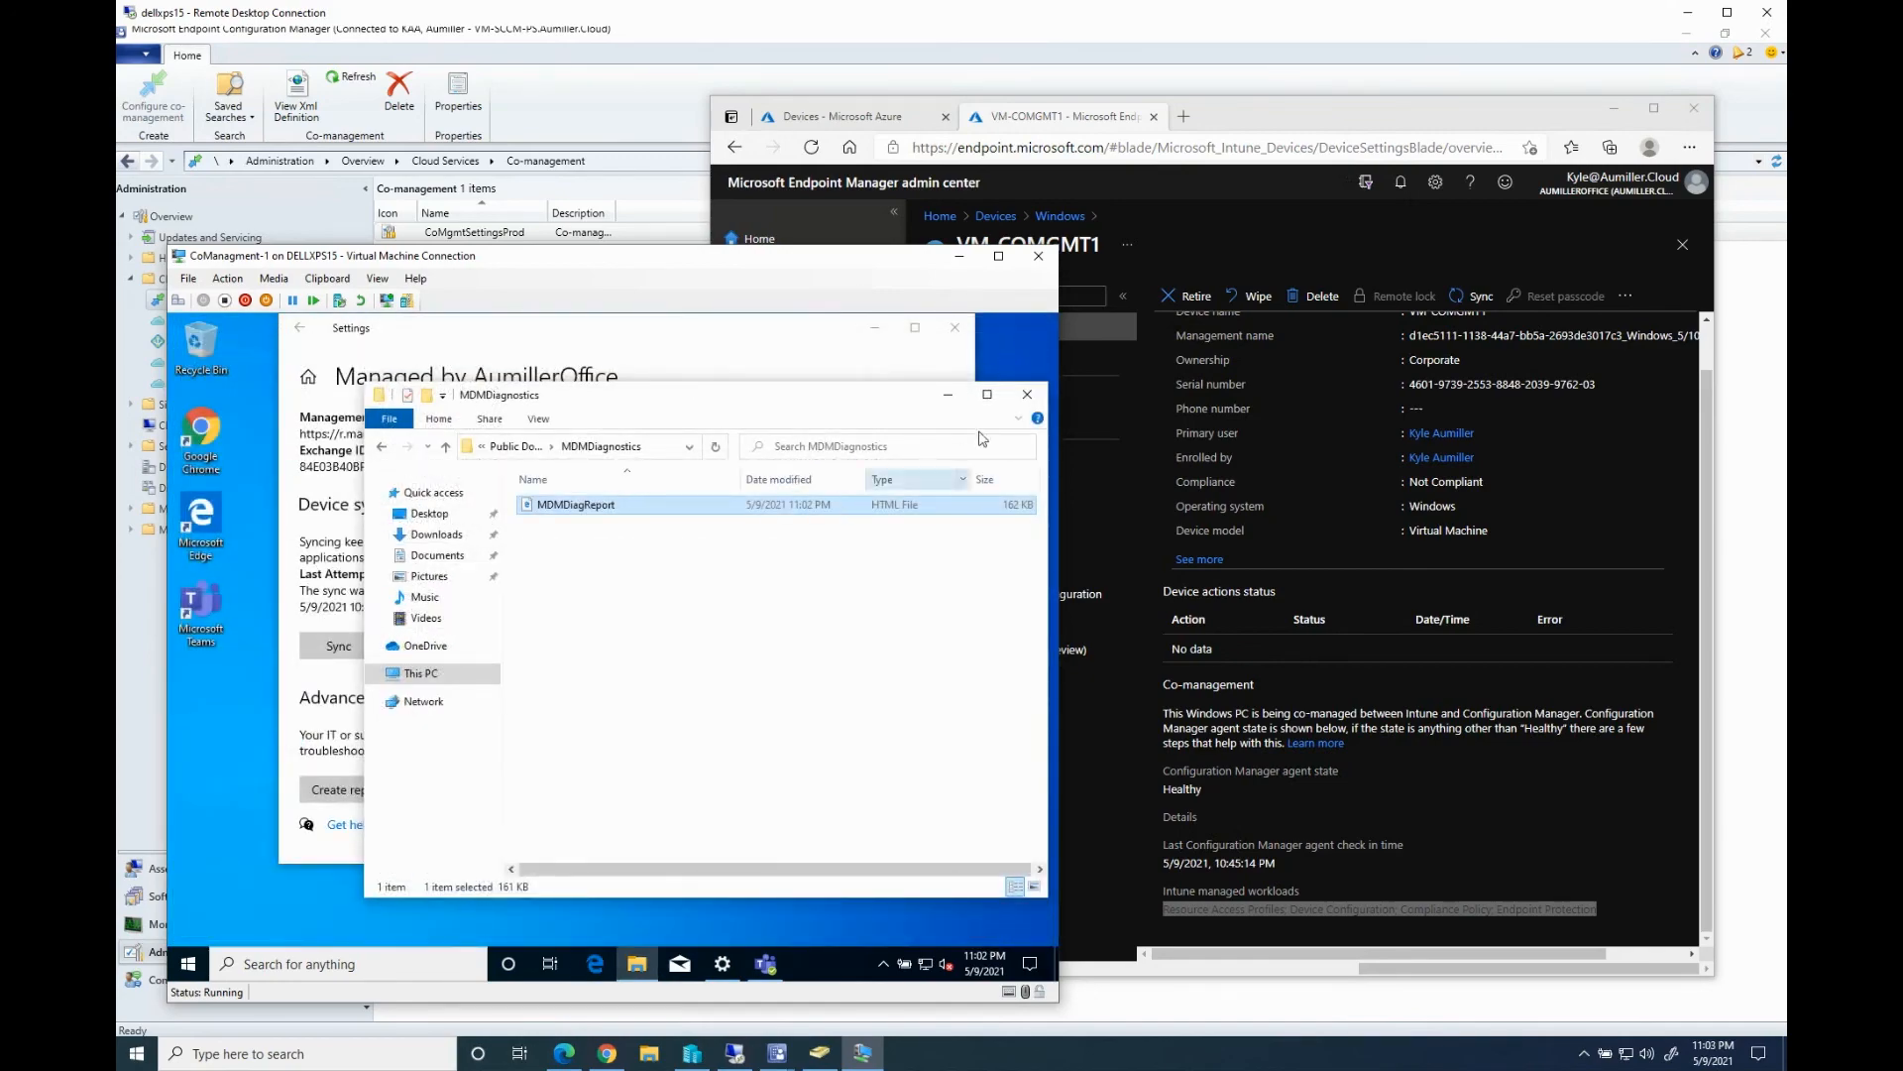